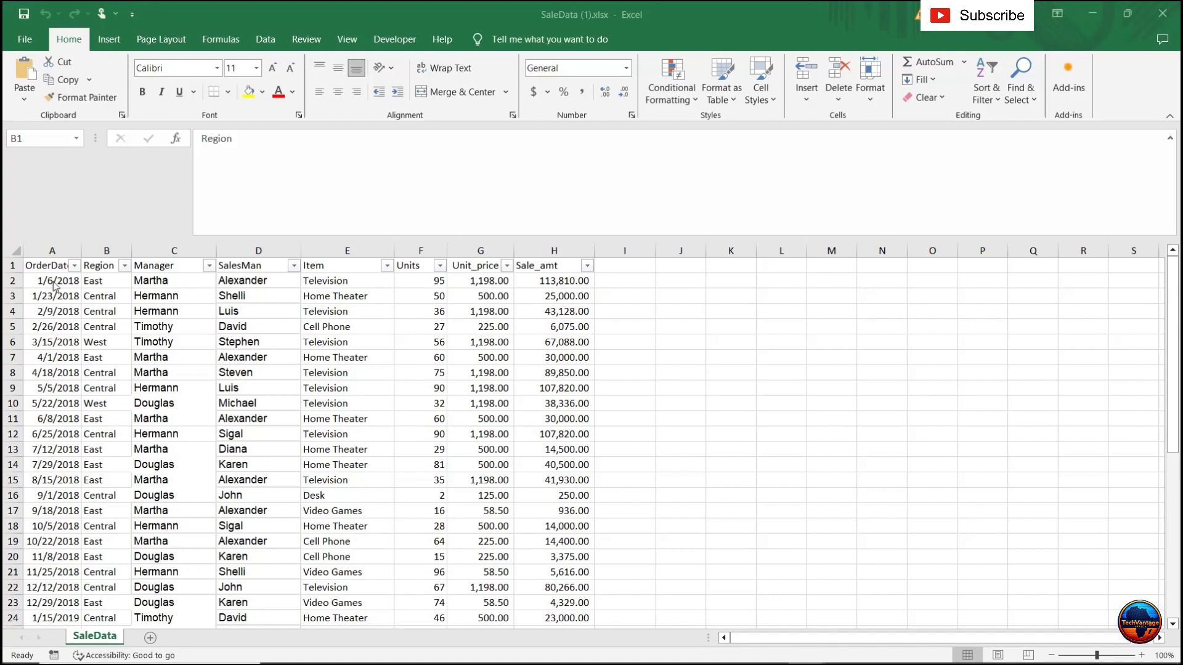
# Examine the OrderDate column's filter list, expanding the year 2019 to view its months and collapsing it again.
pyautogui.click(74, 268)
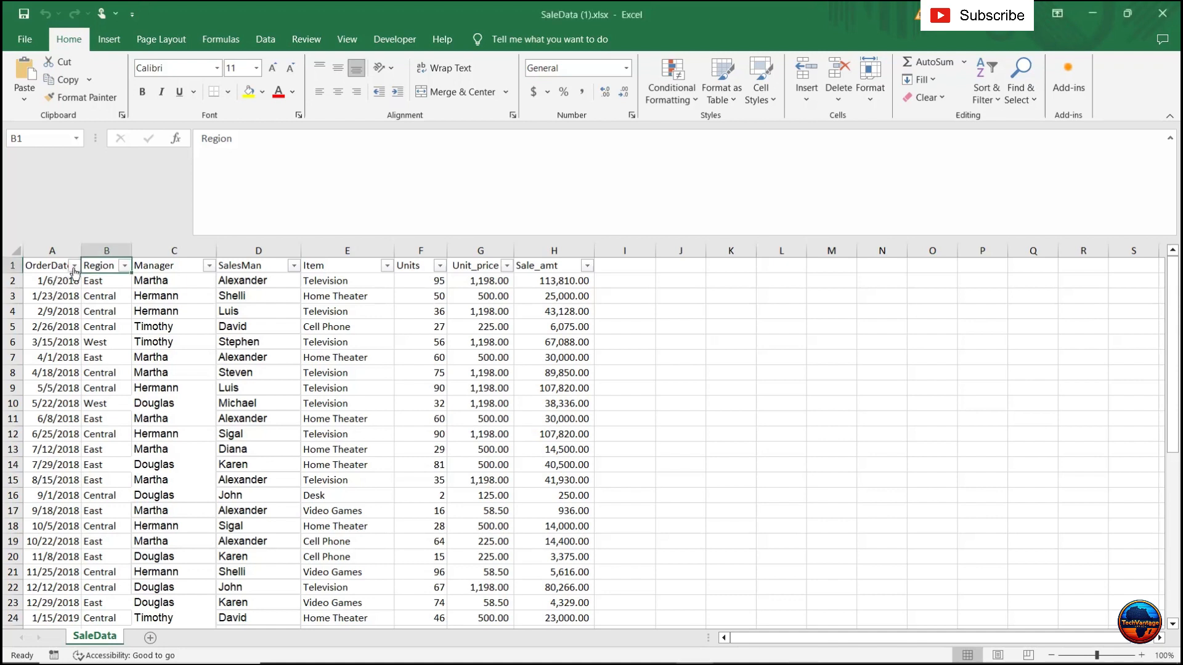
pyautogui.click(74, 267)
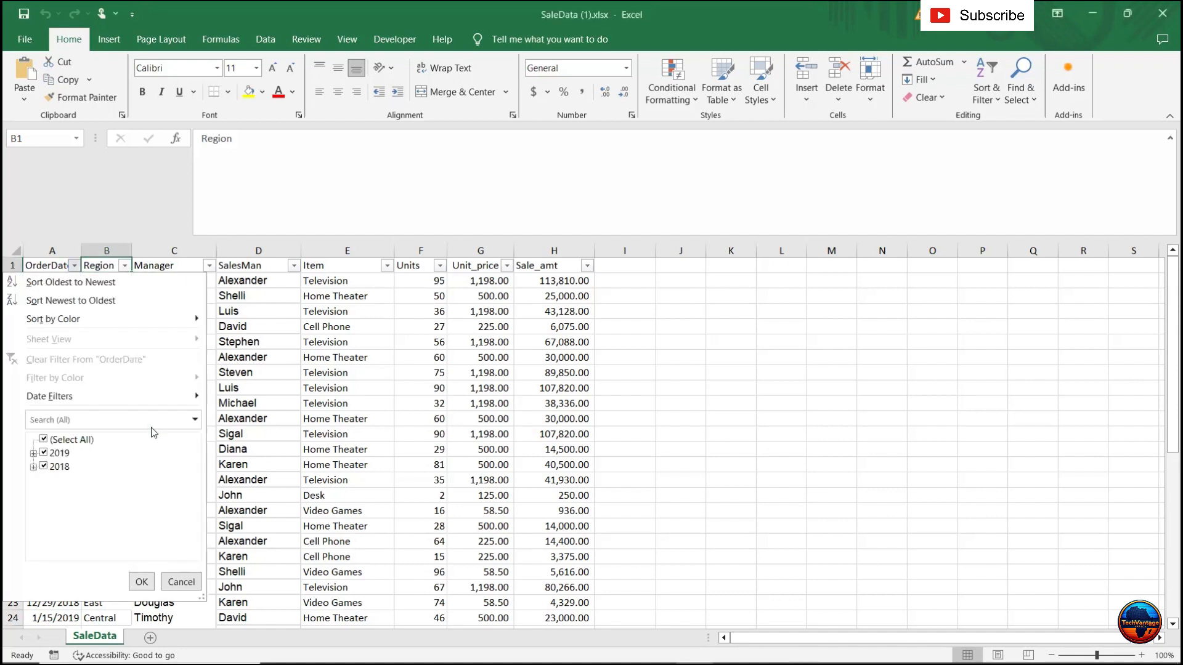
pyautogui.click(34, 454)
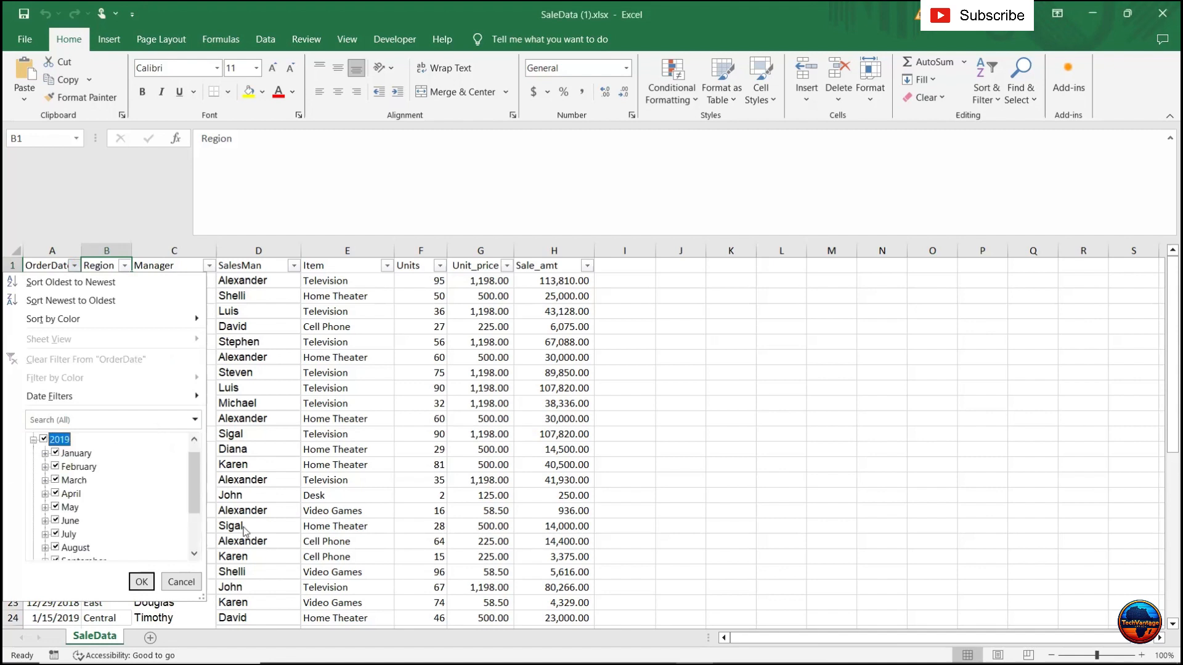
pyautogui.moveTo(194, 498); pyautogui.dragTo(194, 455)
pyautogui.moveTo(194, 496); pyautogui.dragTo(194, 446)
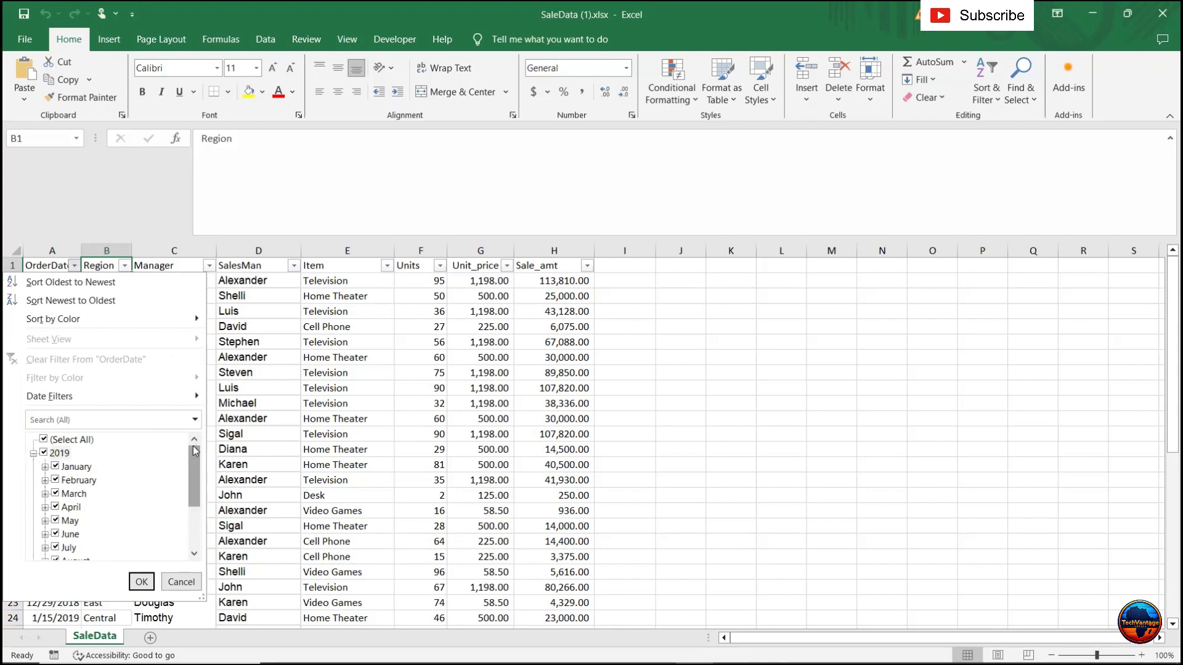
pyautogui.click(34, 454)
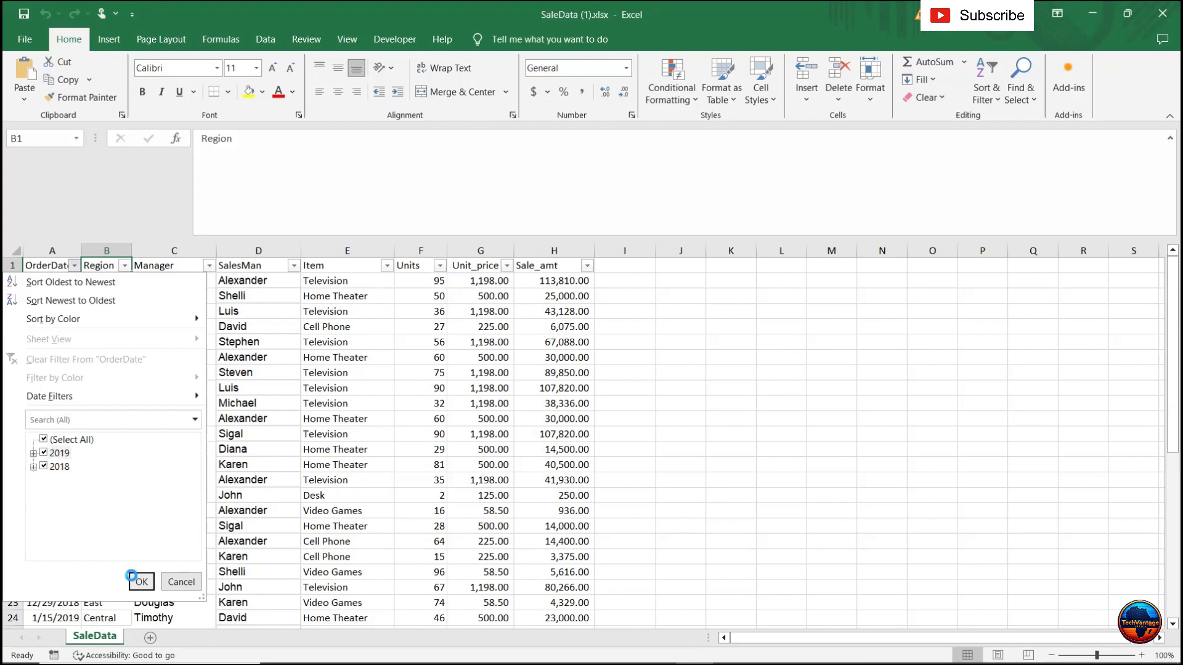
pyautogui.click(86, 281)
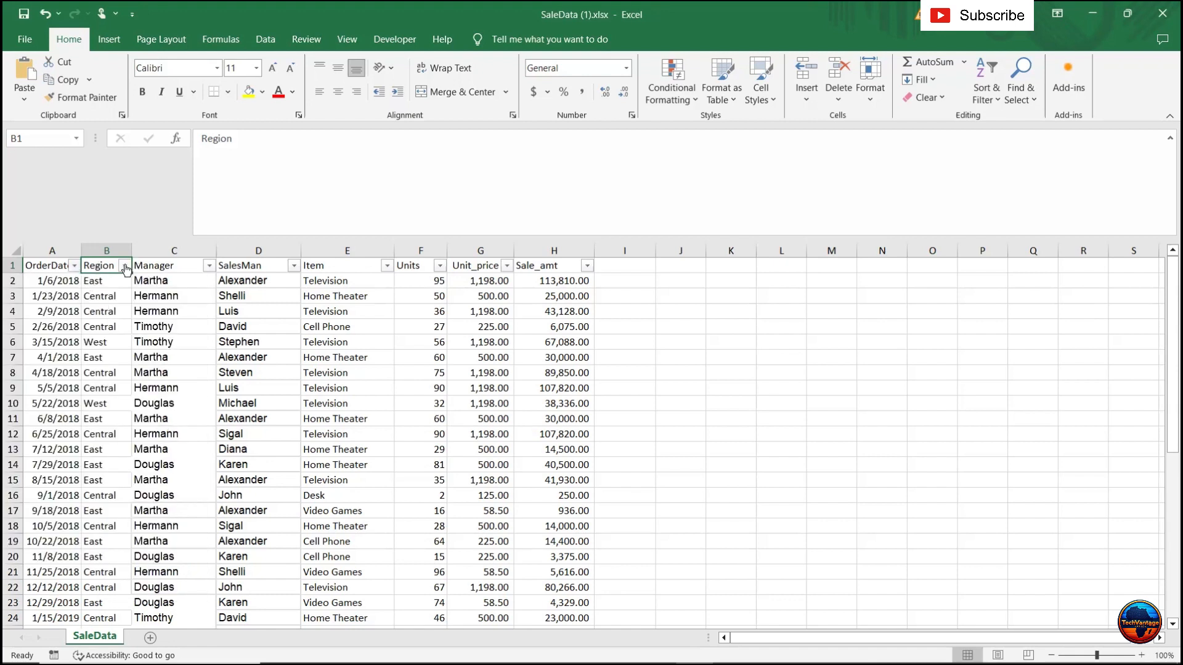
# Review the available filter values for the OrderDate and Region columns, leaving all of them selected.
pyautogui.click(74, 266)
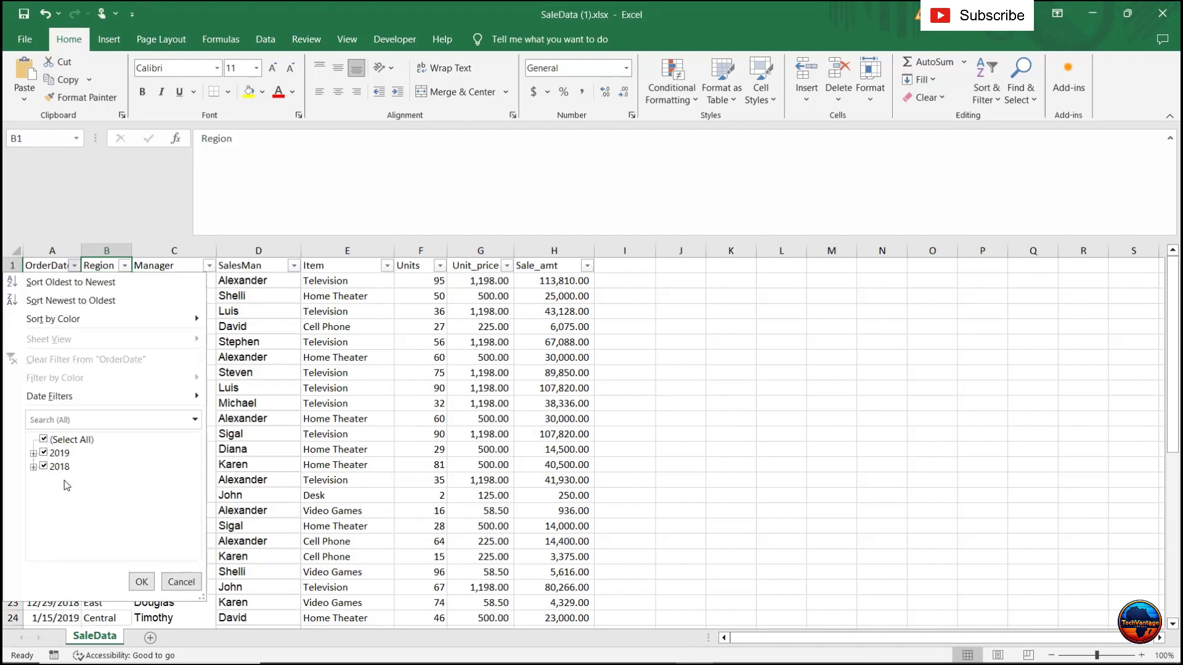
pyautogui.click(142, 582)
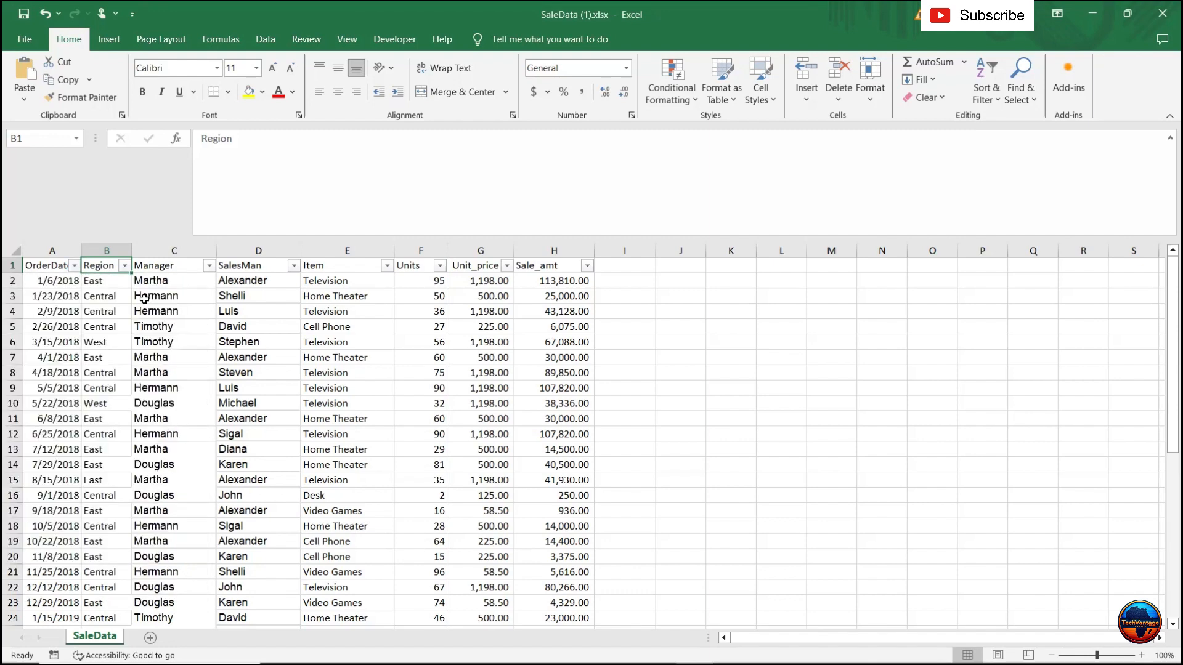
pyautogui.click(126, 265)
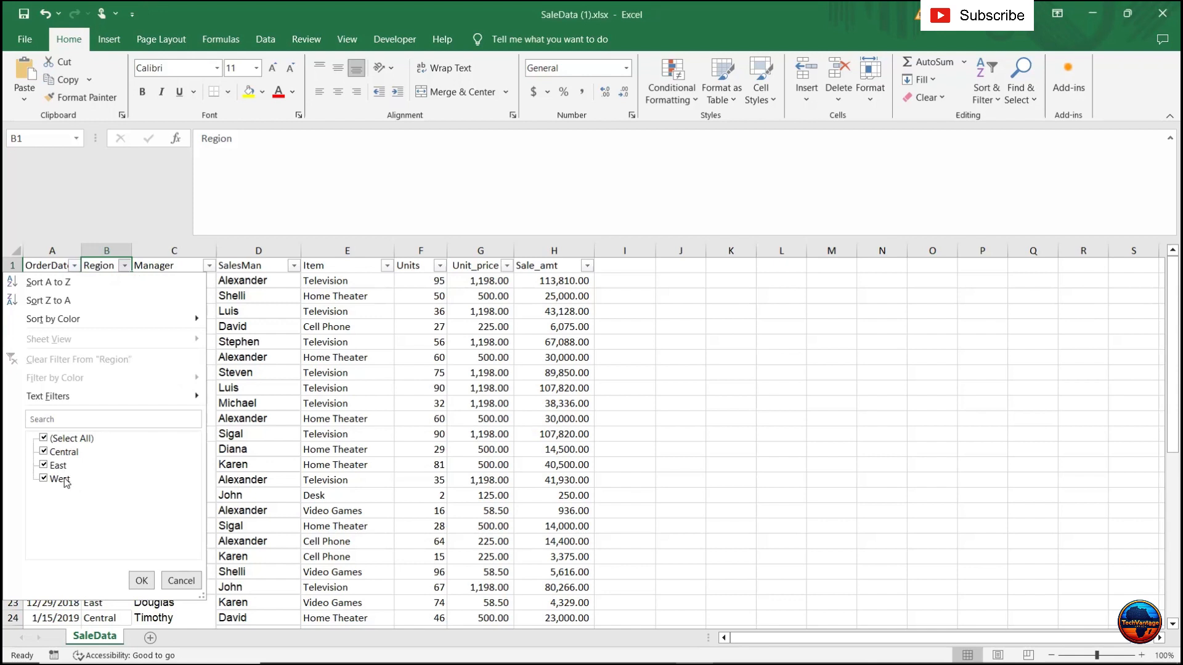
pyautogui.click(141, 582)
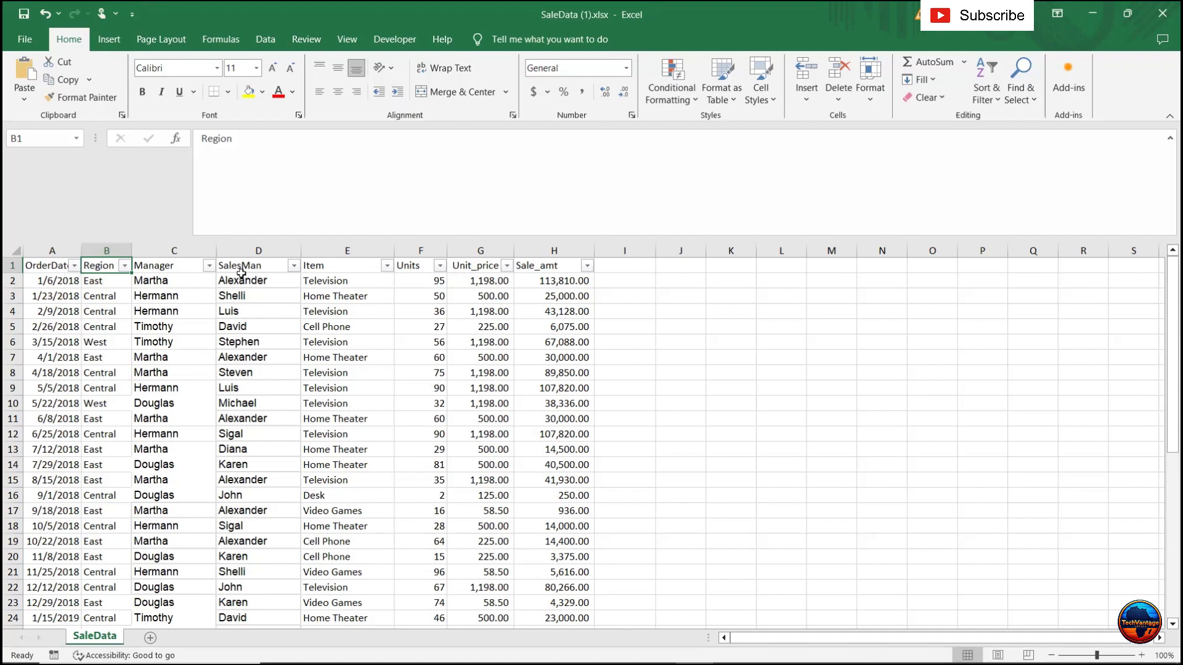
# Create a PivotTable from the range SaleData!$A$1:$H$44 on a new worksheet.
pyautogui.click(109, 41)
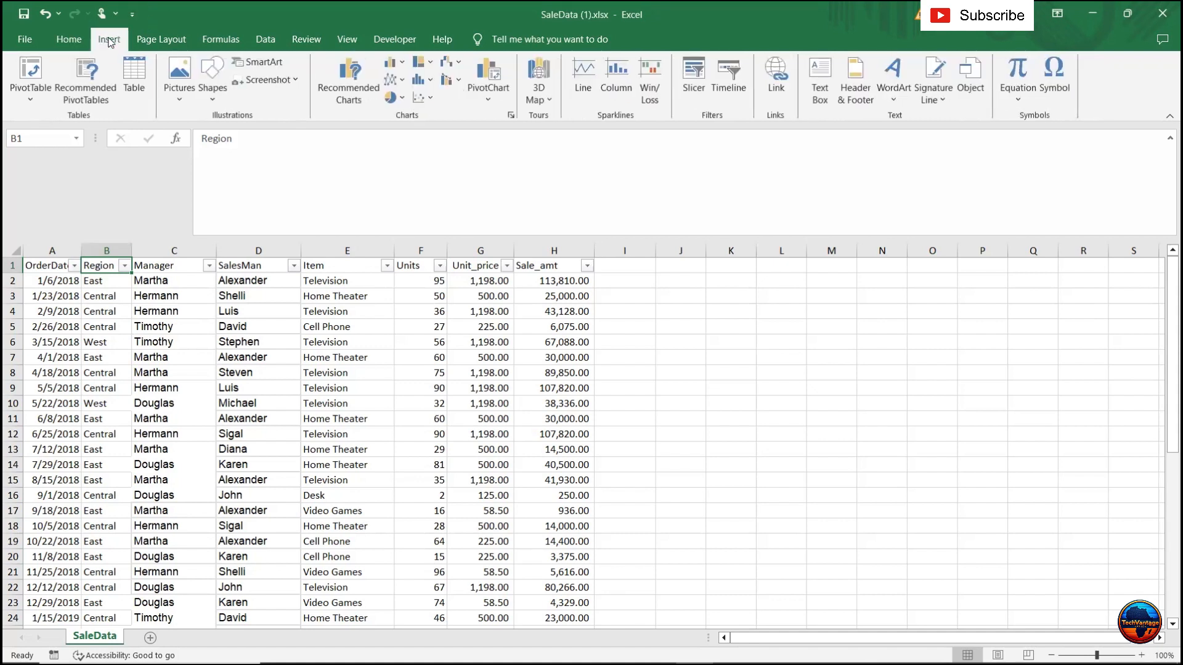
pyautogui.click(24, 100)
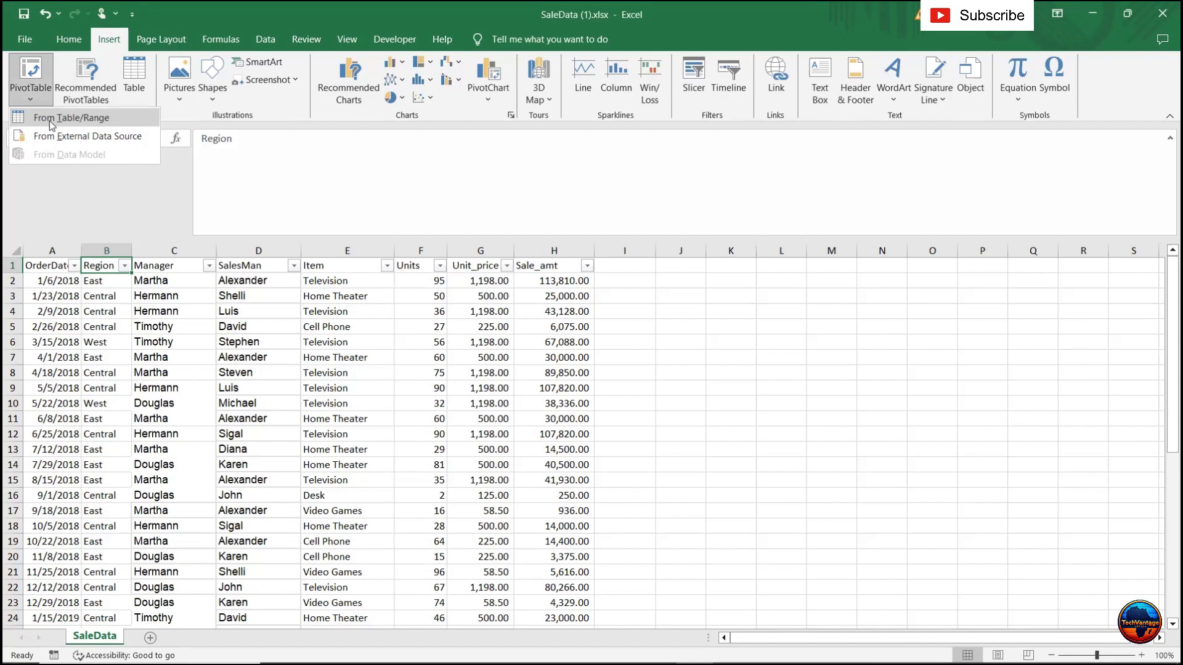
pyautogui.click(49, 118)
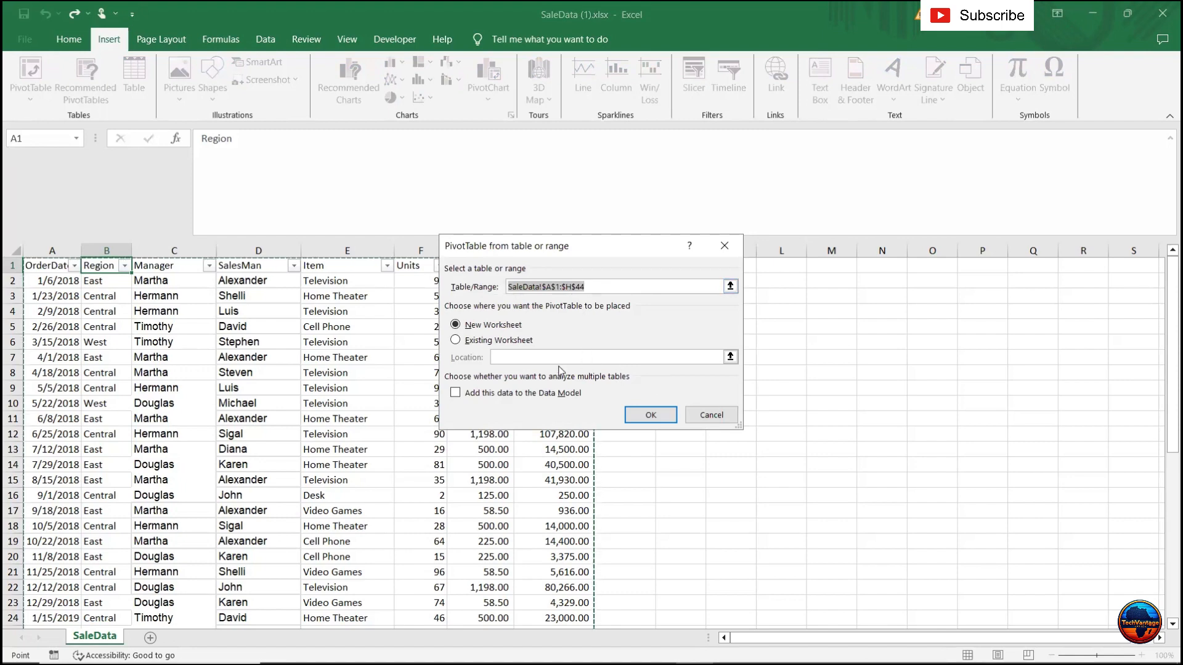
pyautogui.click(649, 415)
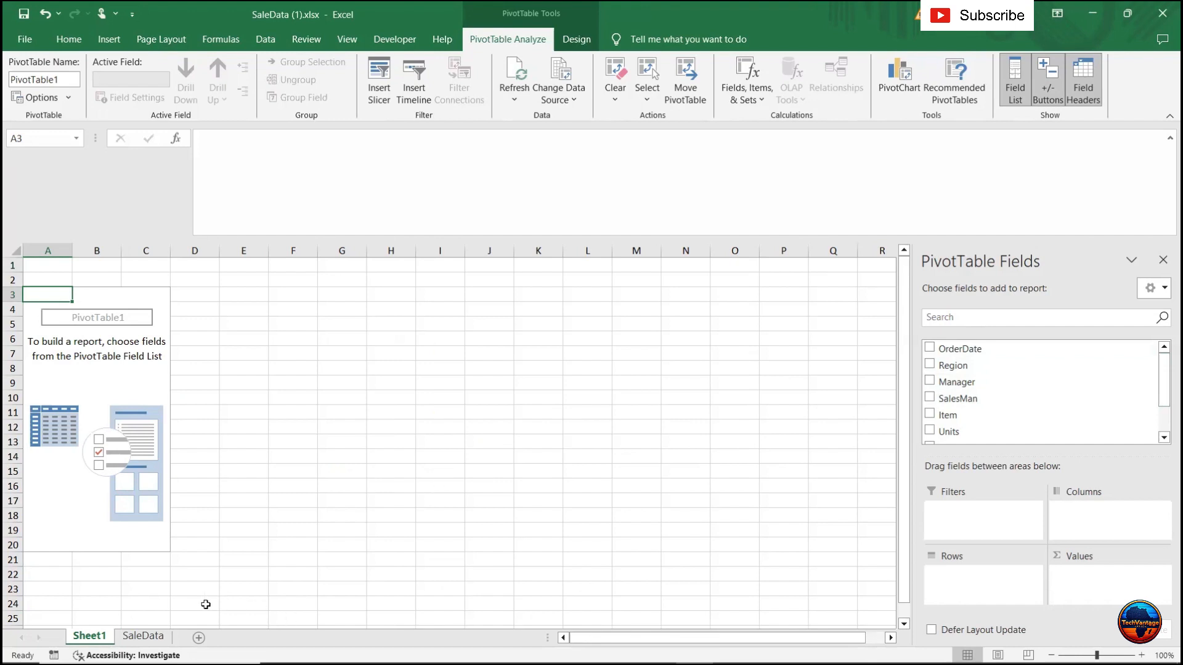
# Go through the column headings on the SaleData sheet, from OrderDate to Sale_amt, to decide which fields to summarize.
pyautogui.click(144, 638)
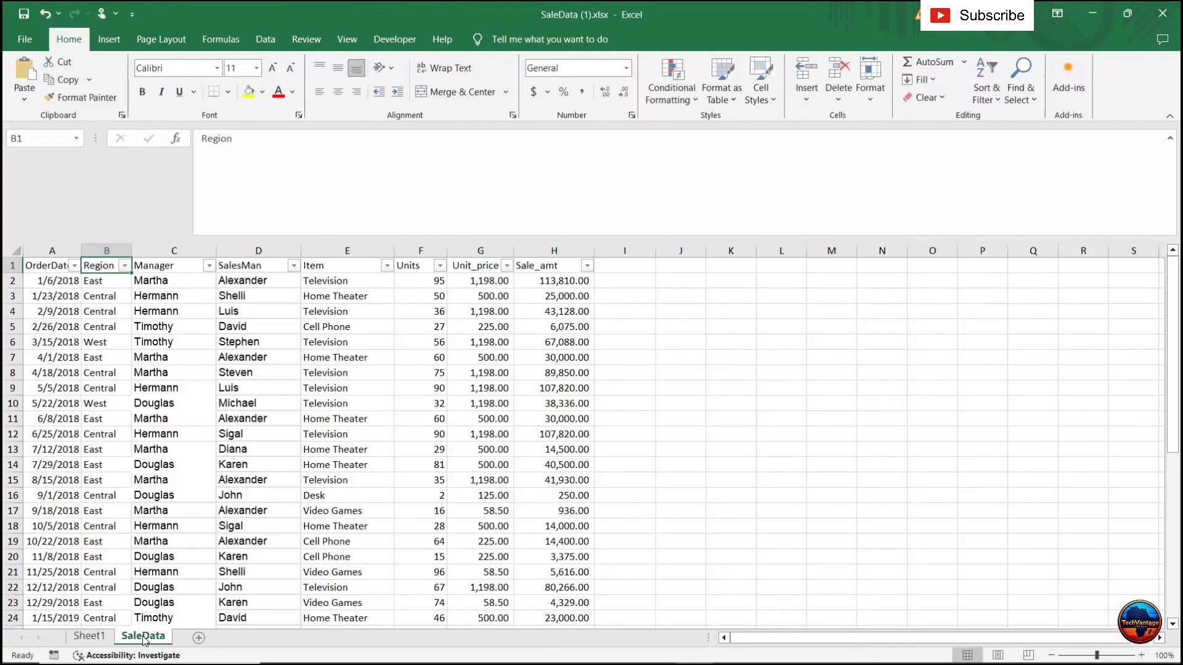
pyautogui.press('Right')
pyautogui.press('Right')
pyautogui.press('Right')
pyautogui.press('Right')
pyautogui.press('Right')
pyautogui.press('Right')
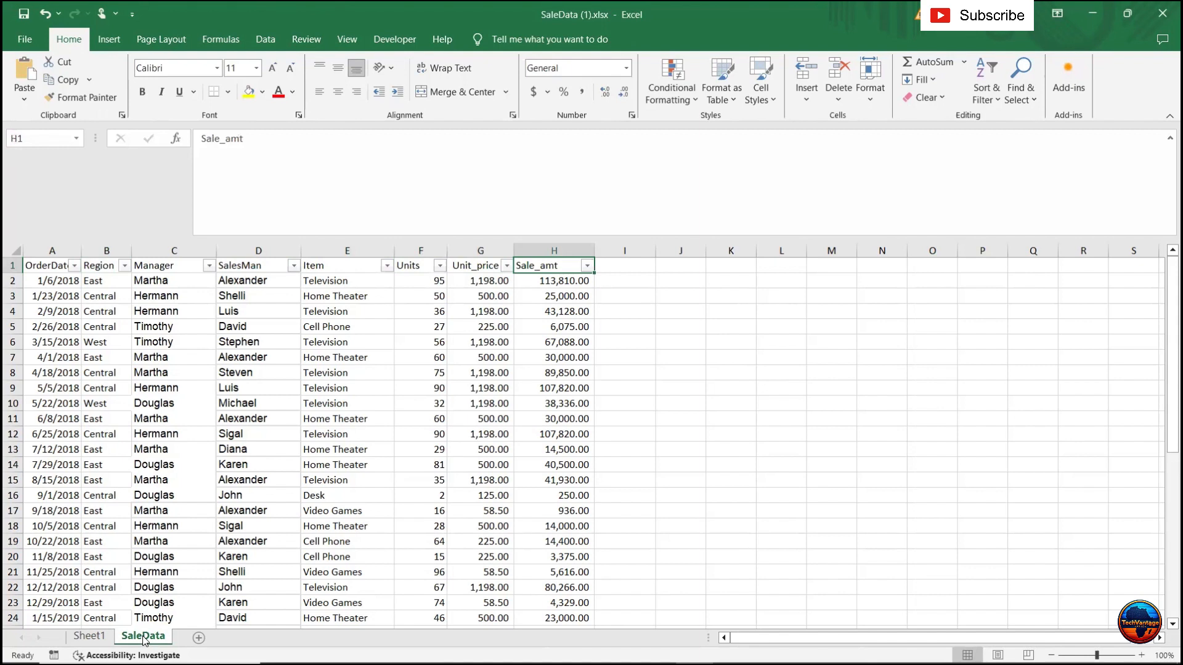
pyautogui.press('Left')
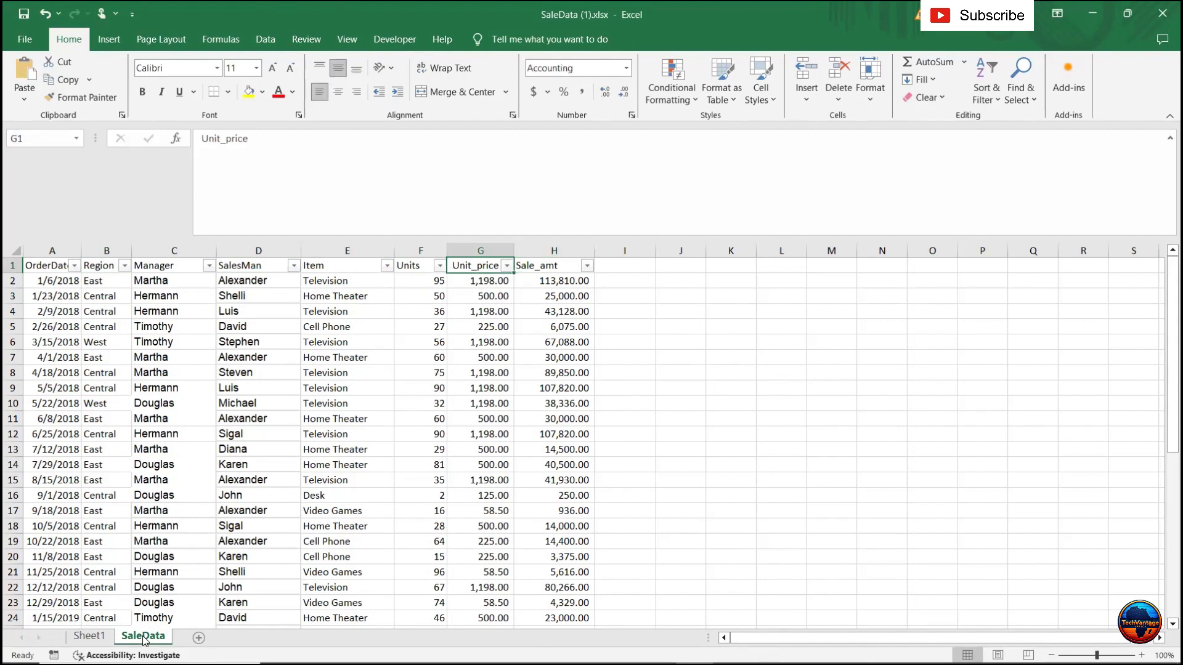
pyautogui.press('Right')
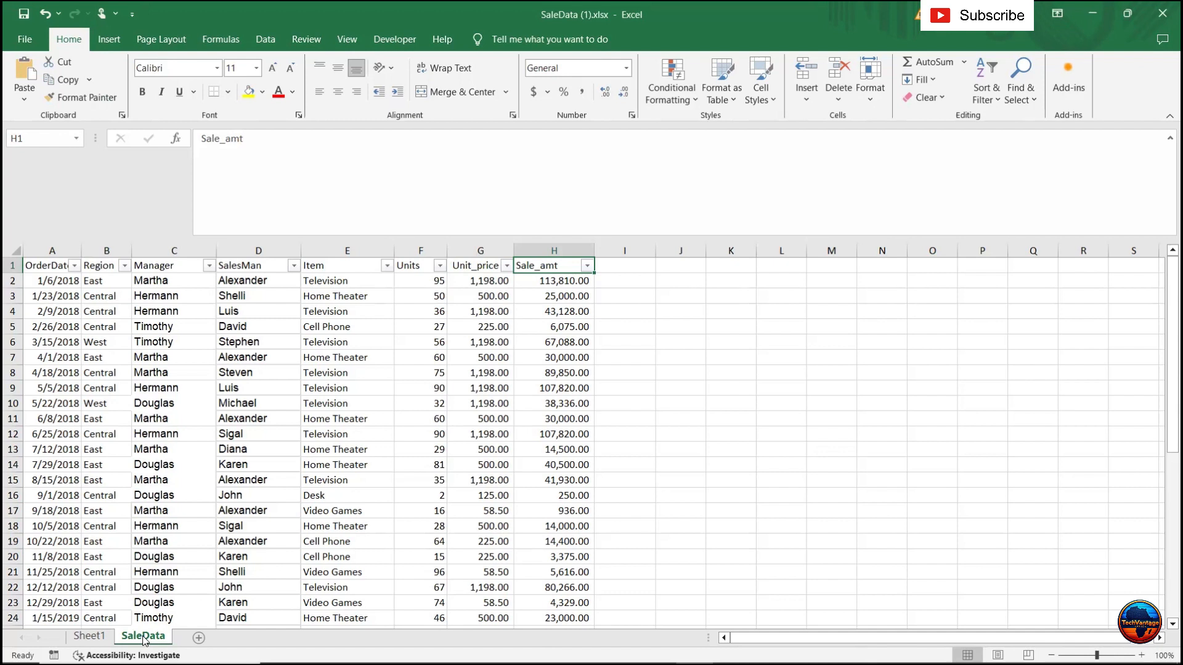
pyautogui.press('Left')
pyautogui.press('Left')
pyautogui.press('Left')
pyautogui.press('Left')
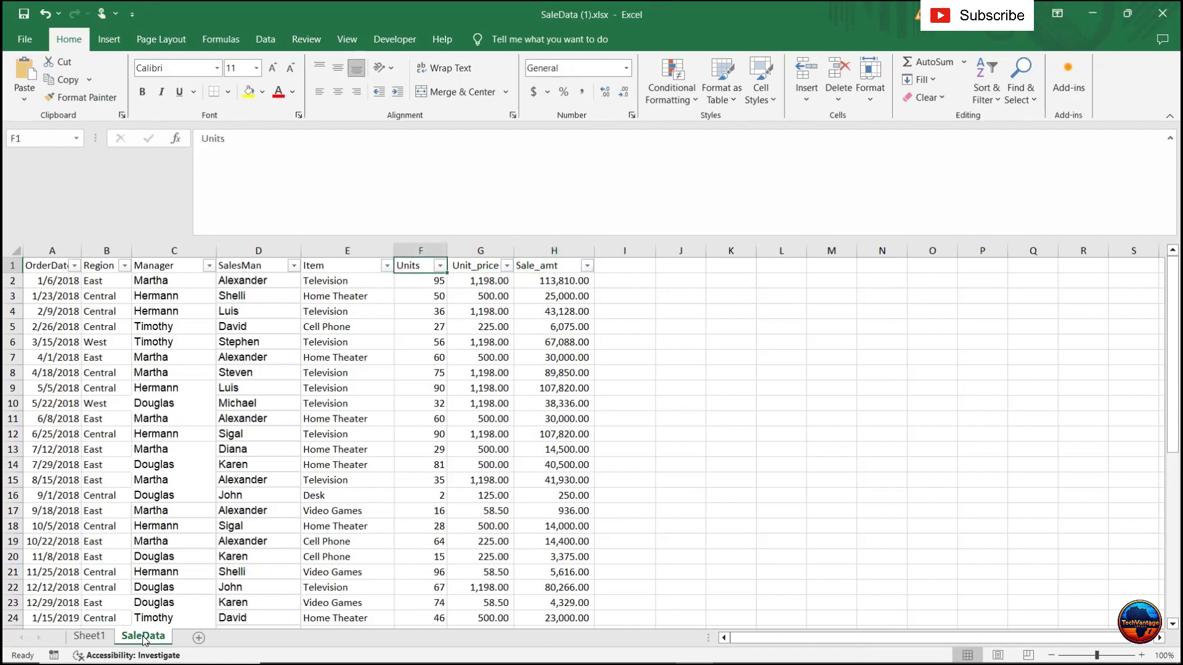
pyautogui.press('Left')
pyautogui.press('Left')
pyautogui.press('Left')
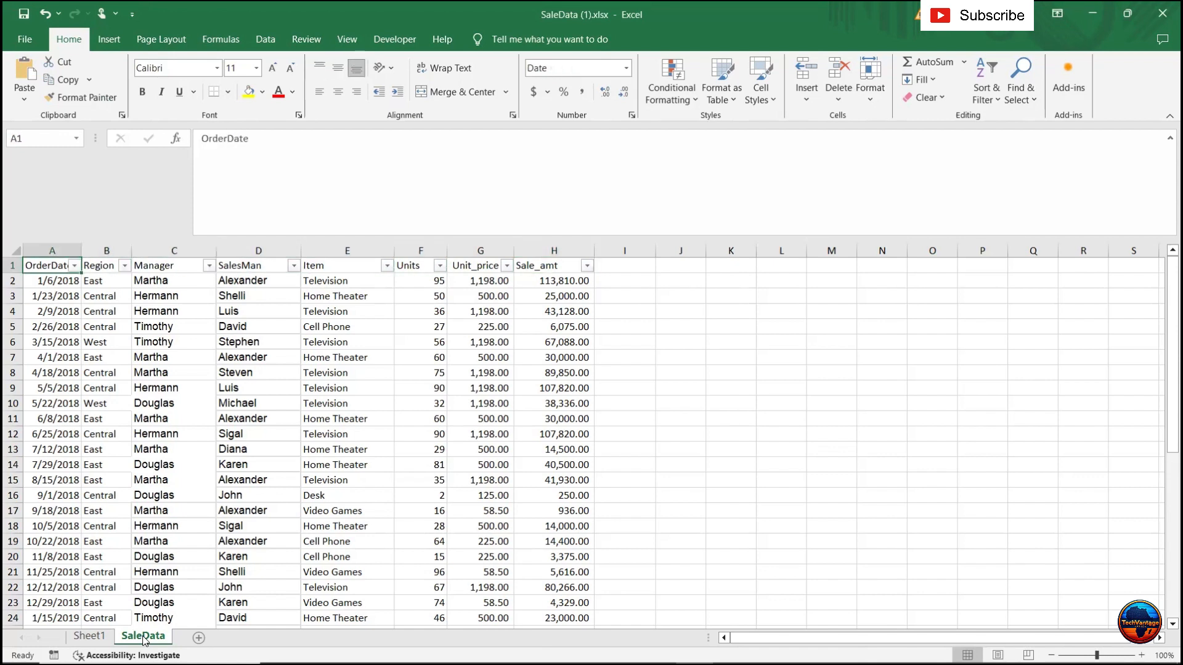
pyautogui.press('Right')
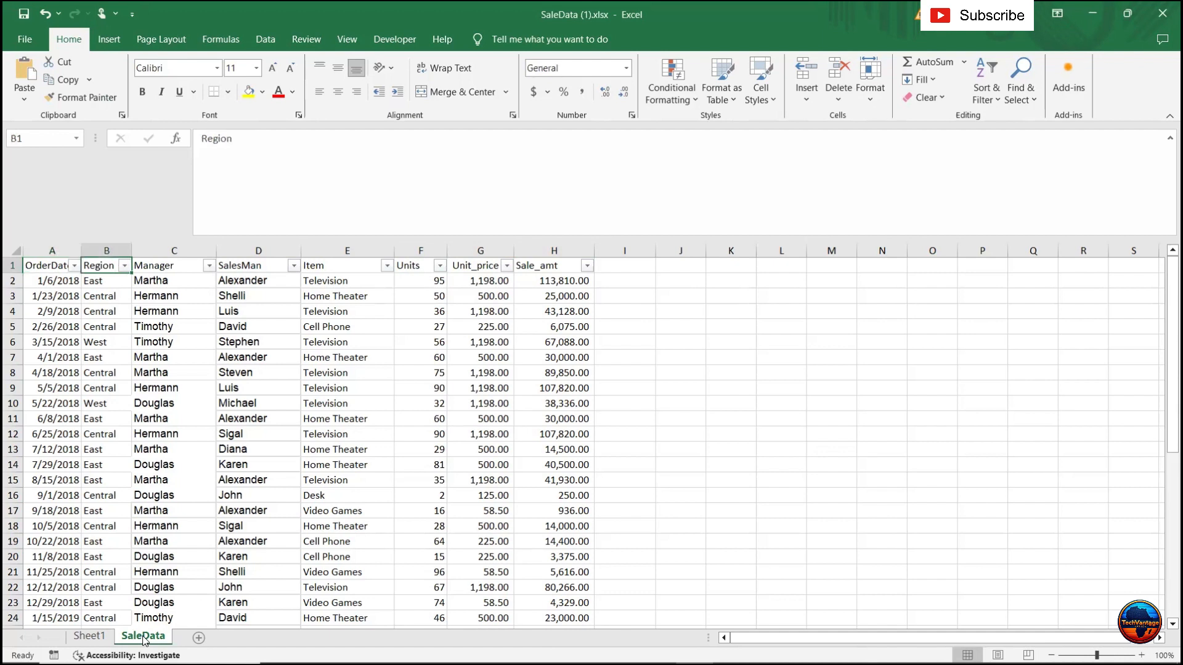
pyautogui.press('Right')
pyautogui.press('Right')
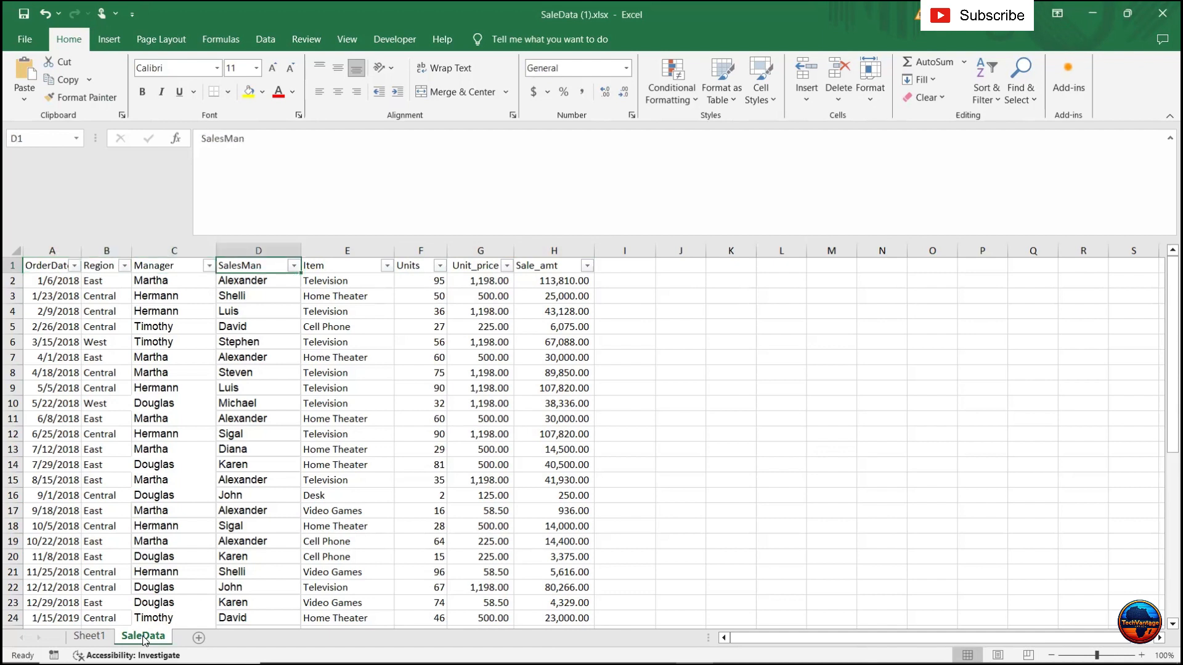
pyautogui.press('Right')
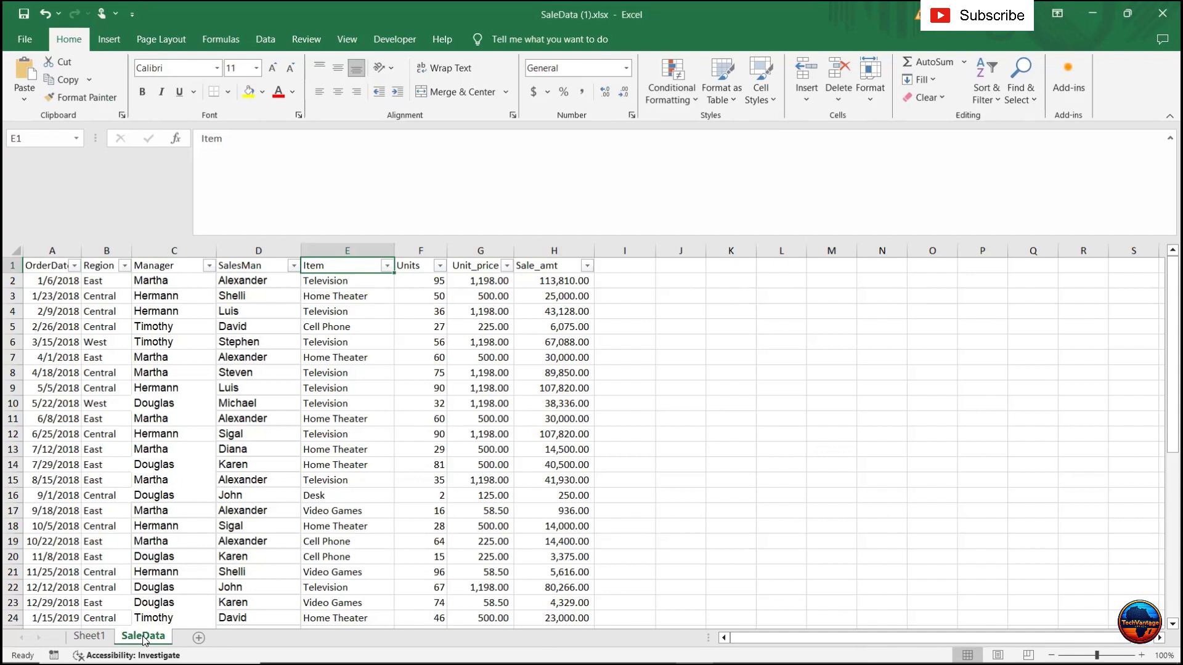
pyautogui.press('Left')
pyautogui.press('Left')
pyautogui.press('Left')
pyautogui.press('Left')
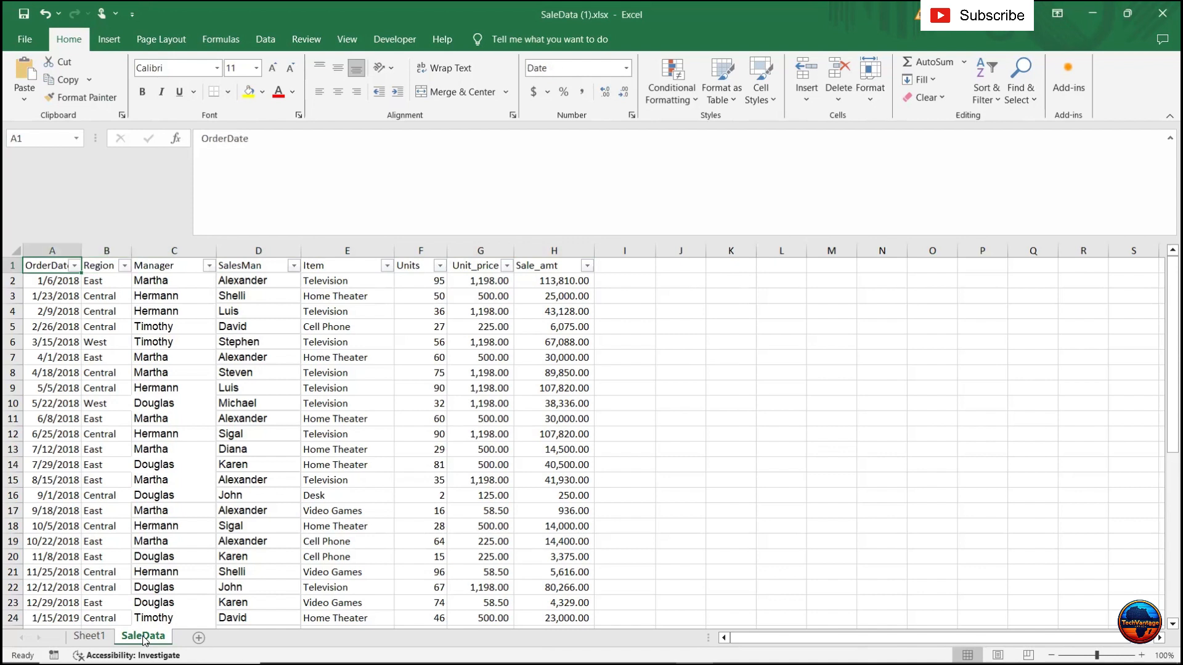
pyautogui.press('Right')
pyautogui.press('Right')
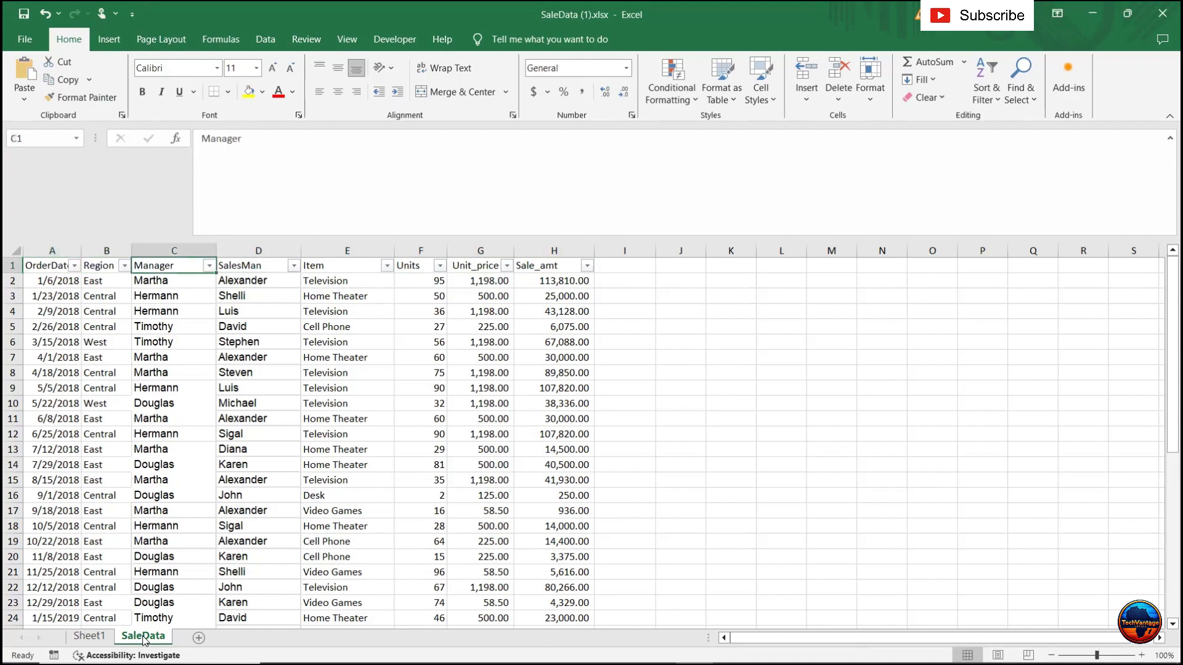
pyautogui.press('Left')
pyautogui.press('Left')
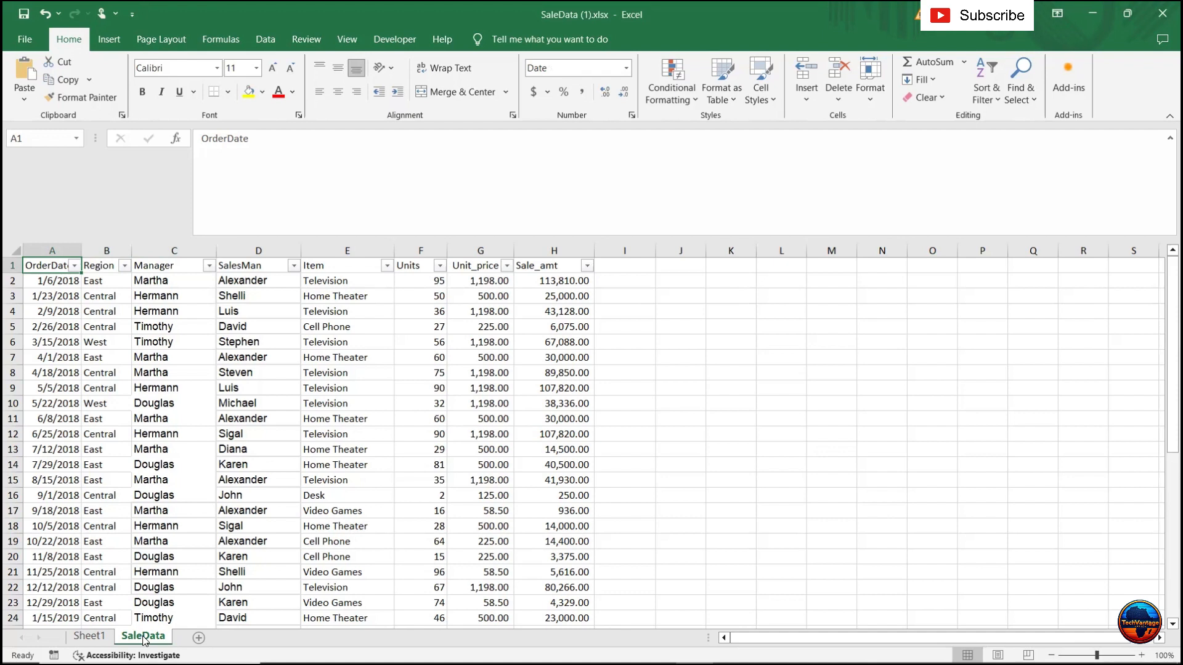
pyautogui.press('Down')
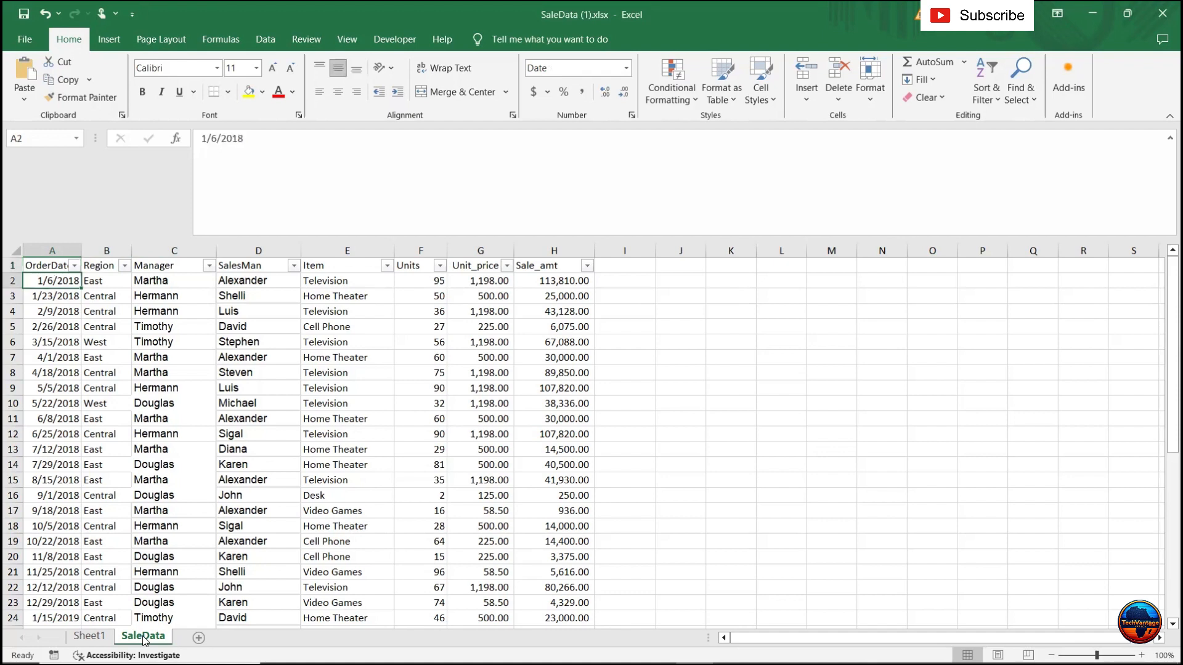
pyautogui.press('Up')
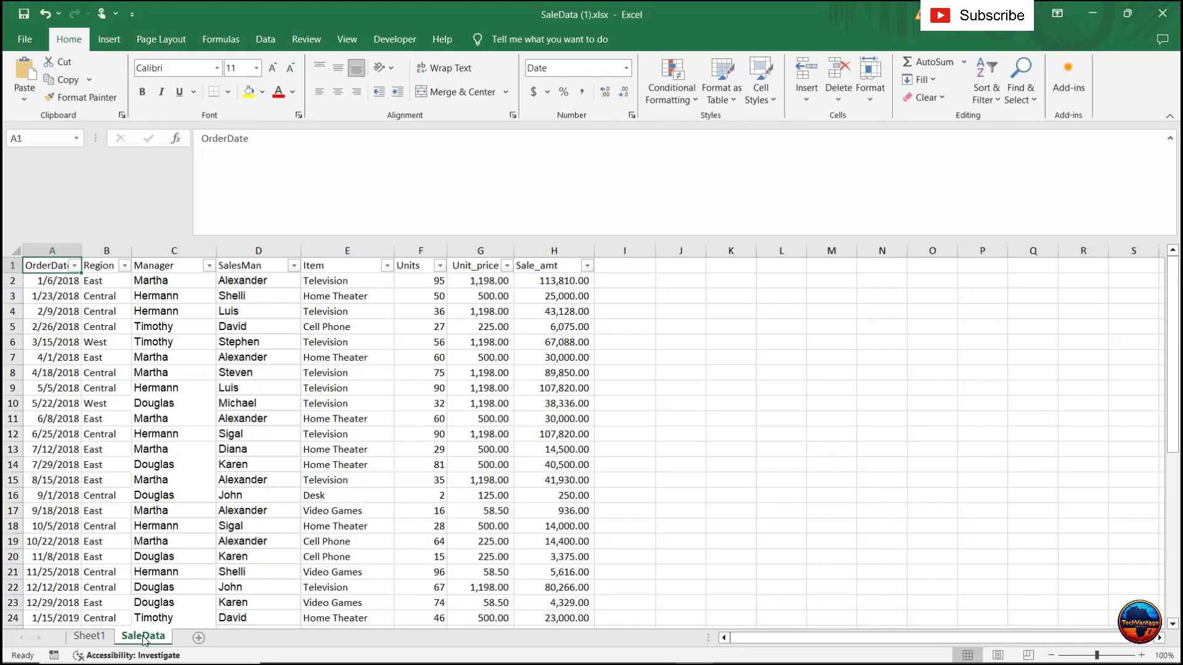
# On Sheet1, add OrderDate to the PivotTable rows and keep only its Months grouping, removing Years, Quarters and OrderDate.
pyautogui.click(89, 635)
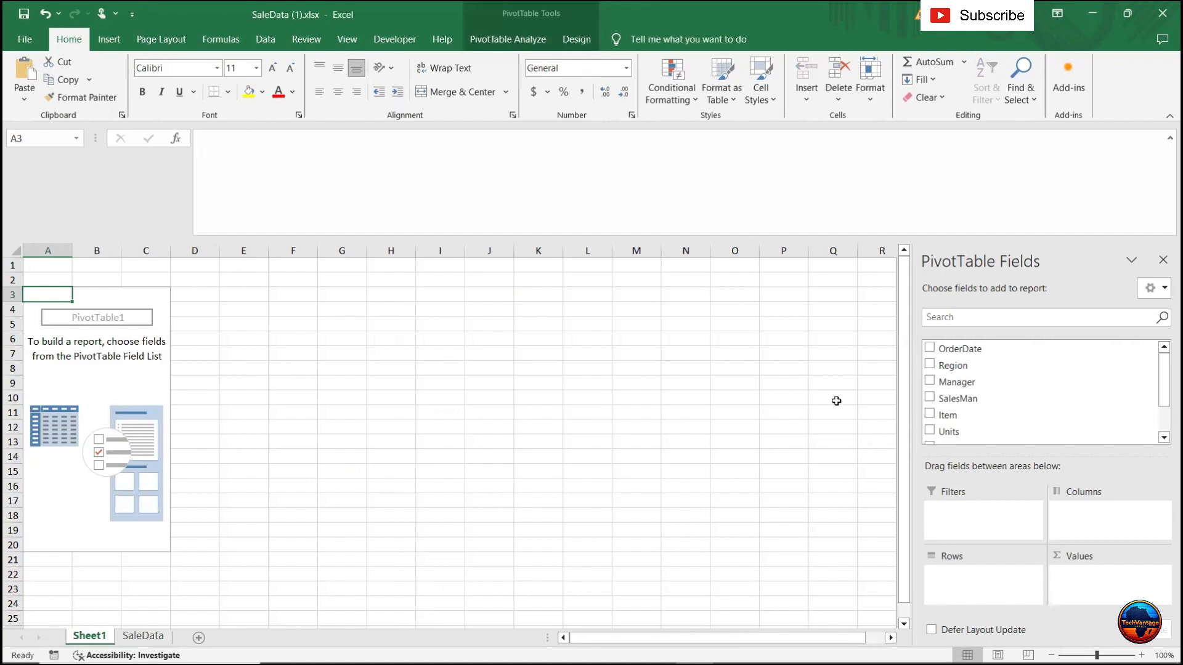
pyautogui.click(929, 349)
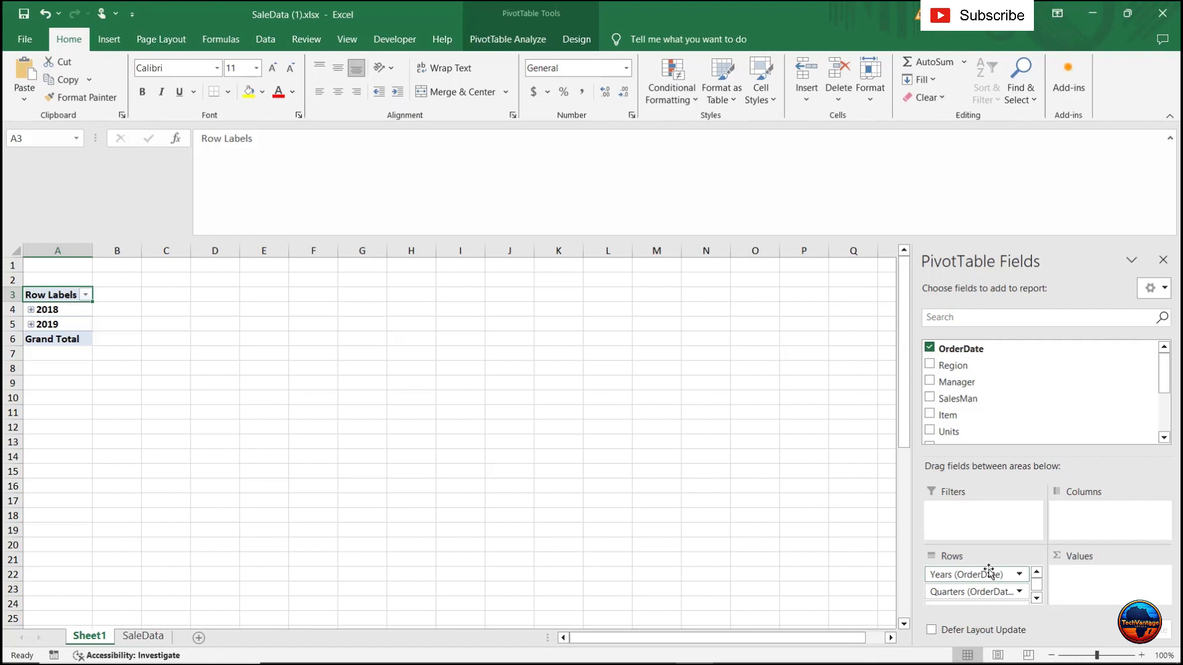
pyautogui.moveTo(994, 573); pyautogui.dragTo(819, 574)
pyautogui.moveTo(955, 579); pyautogui.dragTo(848, 570)
pyautogui.moveTo(974, 594); pyautogui.dragTo(842, 568)
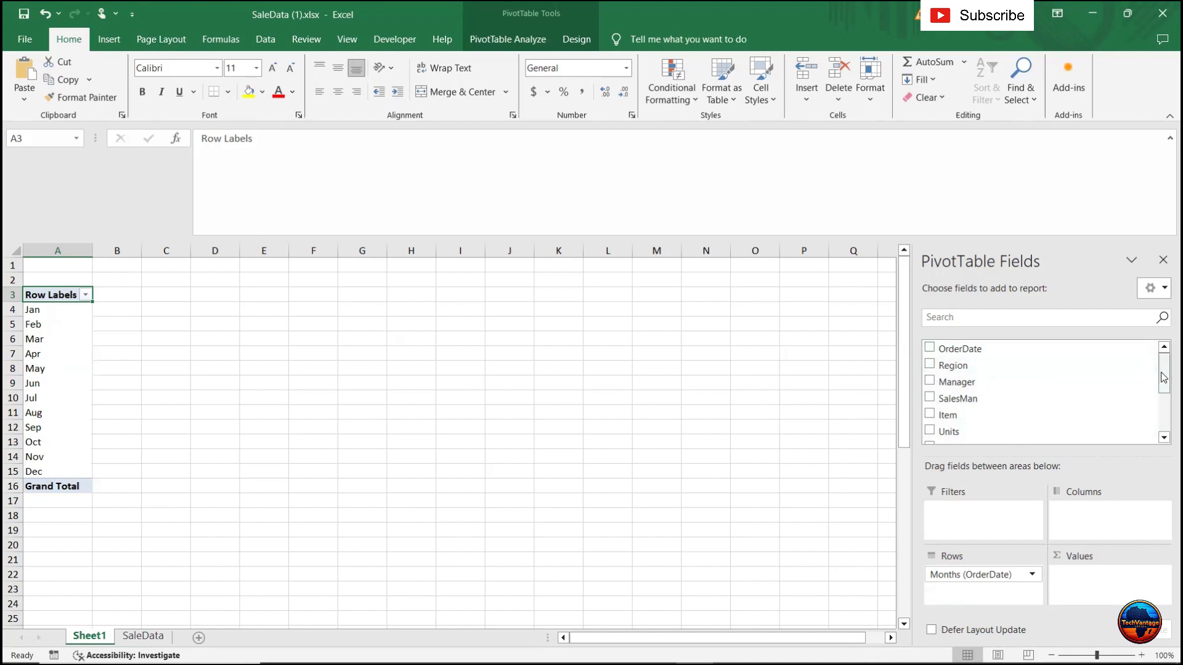
# Add the Sale_amt field to the PivotTable values as a sum for each month.
pyautogui.moveTo(1162, 377); pyautogui.dragTo(1163, 399)
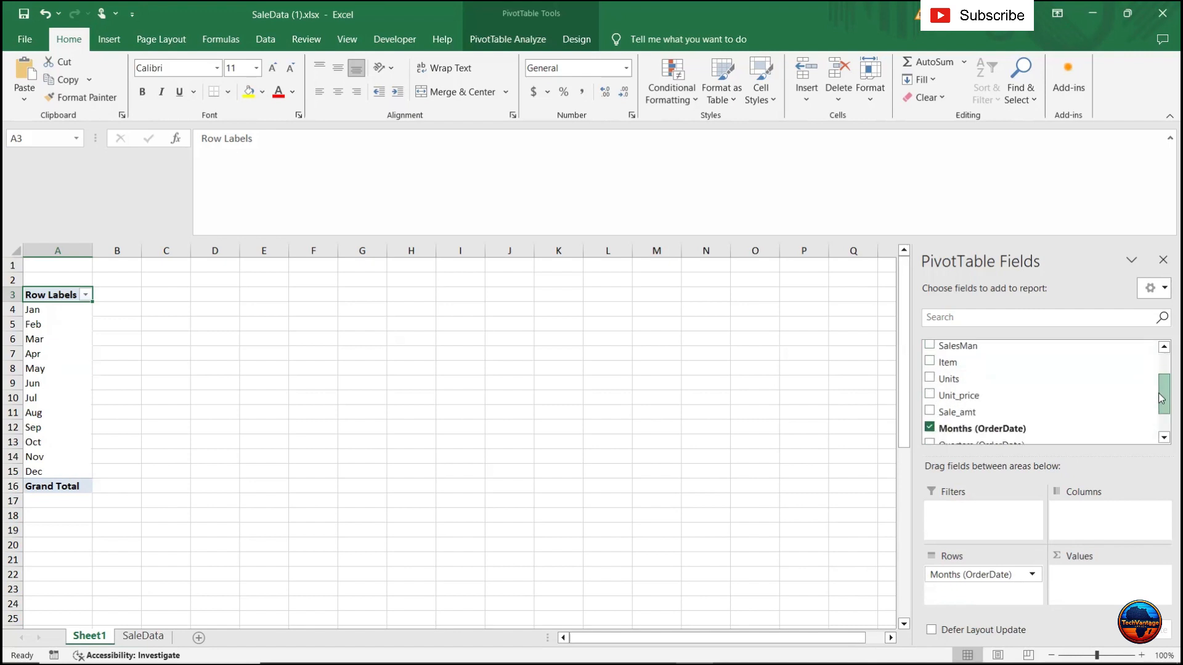
pyautogui.click(929, 411)
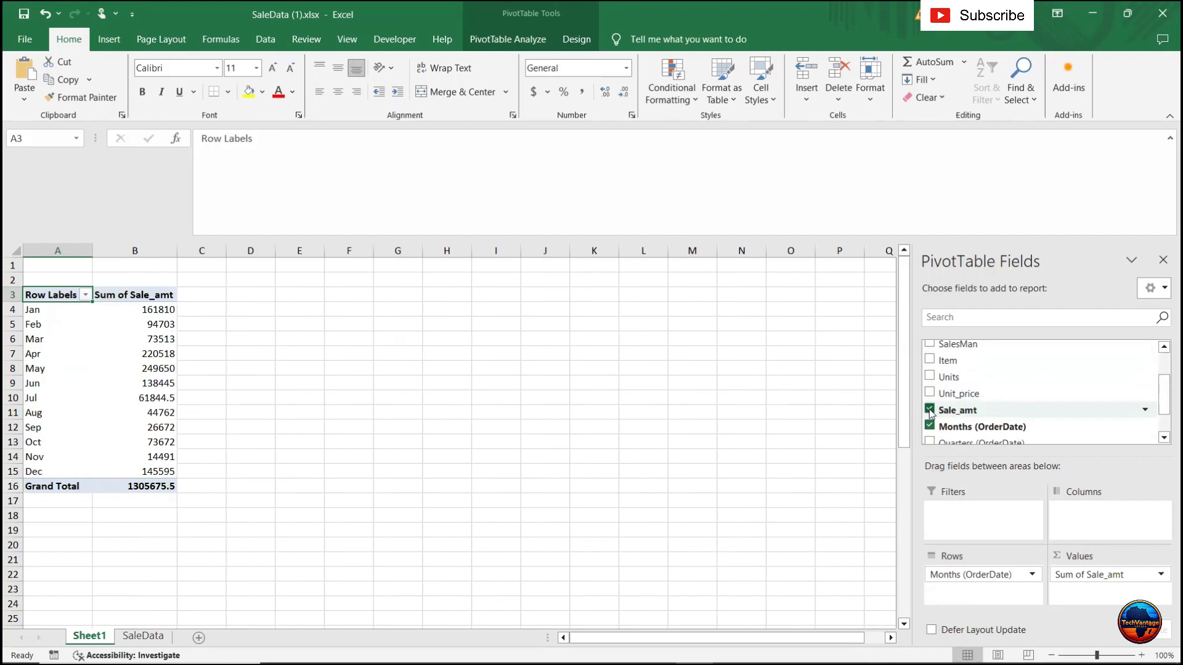
# Format the Sum of Sale_amt value field as Currency with the $ symbol and 0 decimal places.
pyautogui.click(1105, 582)
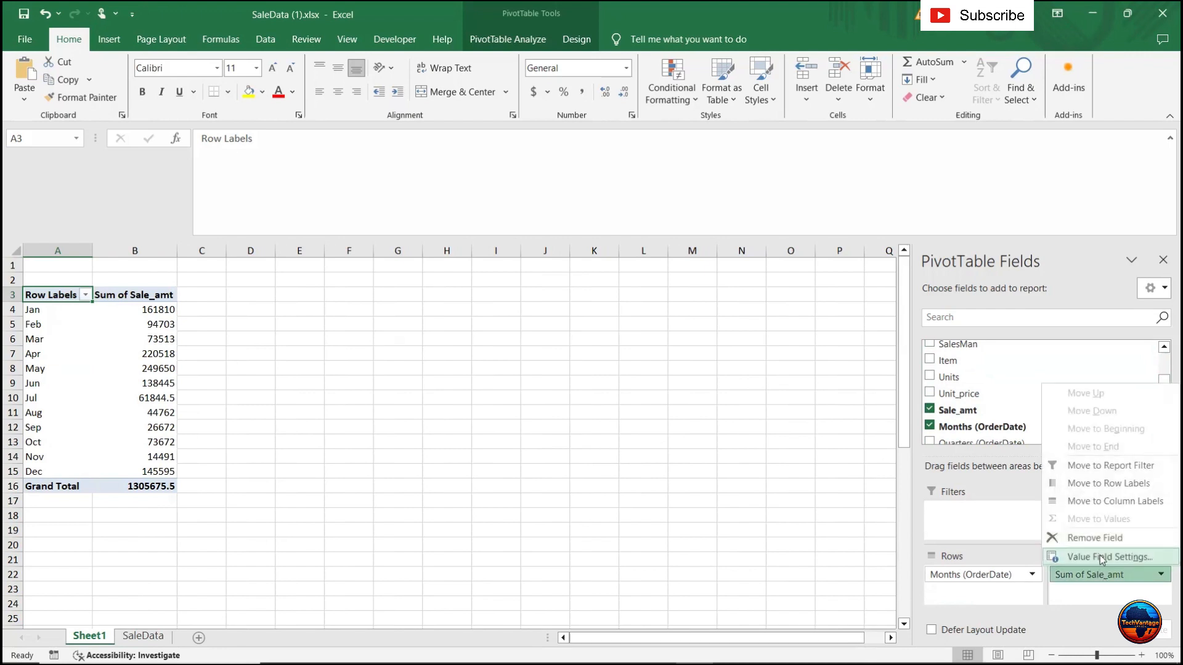
pyautogui.click(1099, 557)
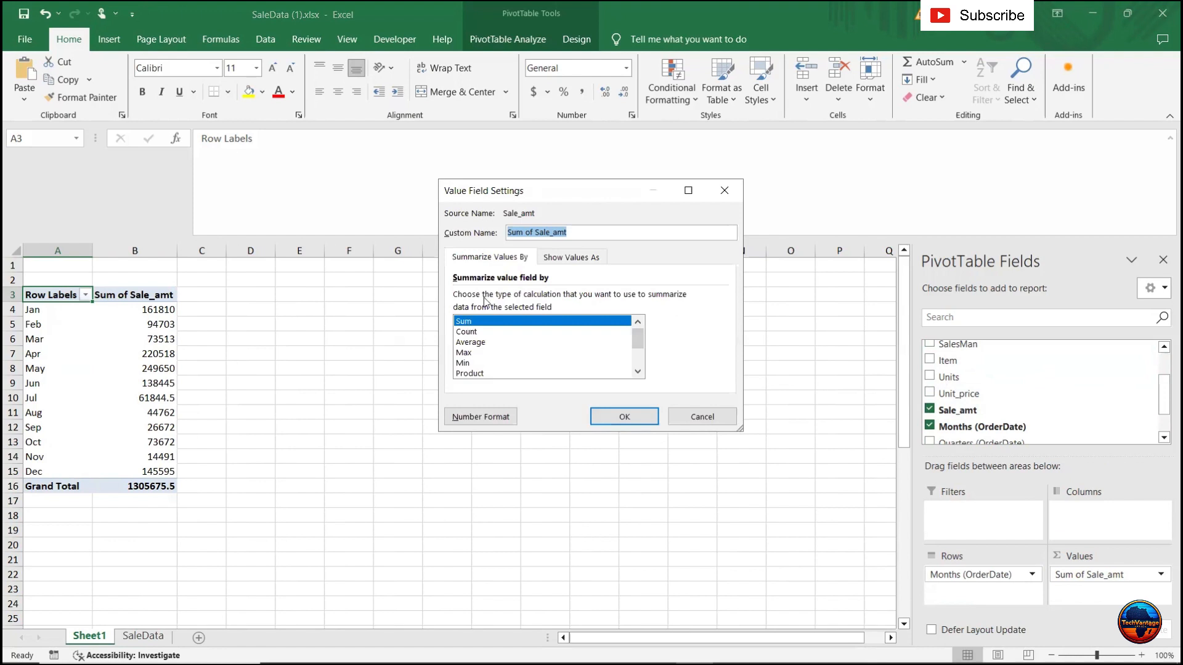
pyautogui.click(479, 417)
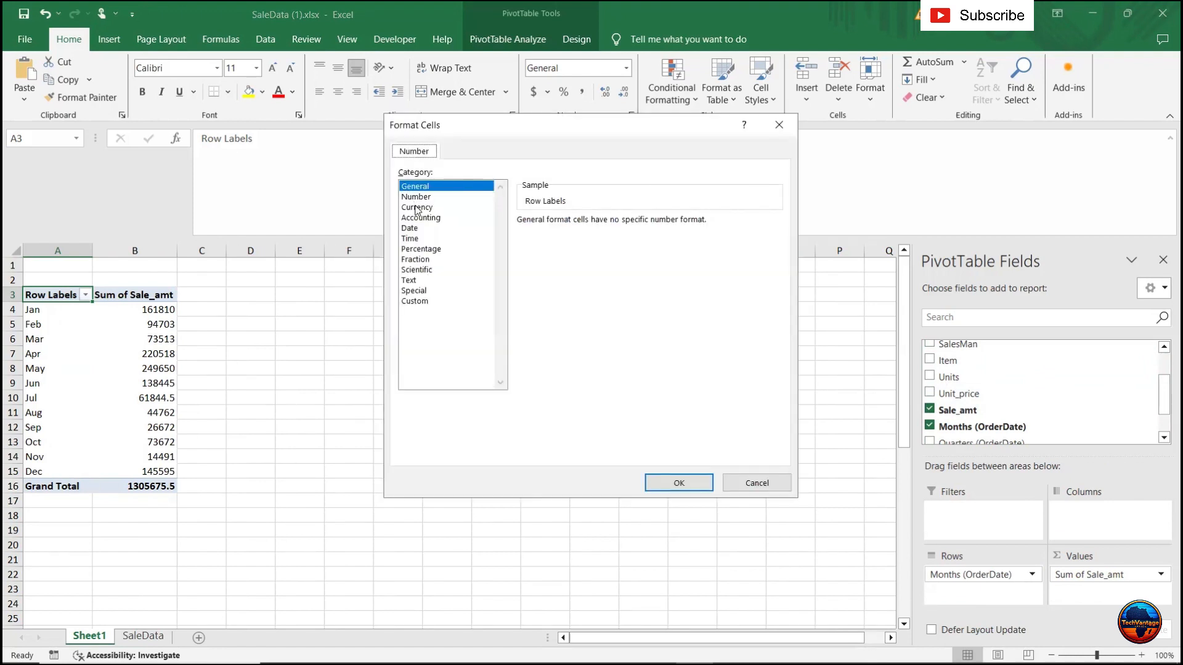
pyautogui.click(417, 208)
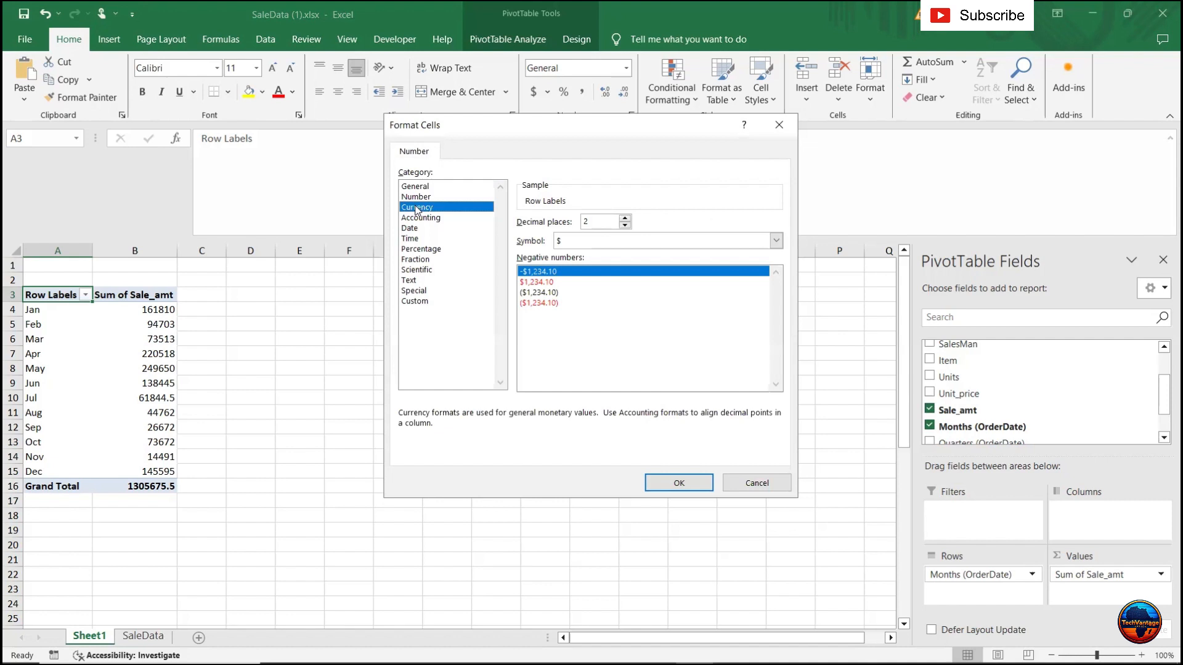
pyautogui.click(625, 226)
pyautogui.click(625, 225)
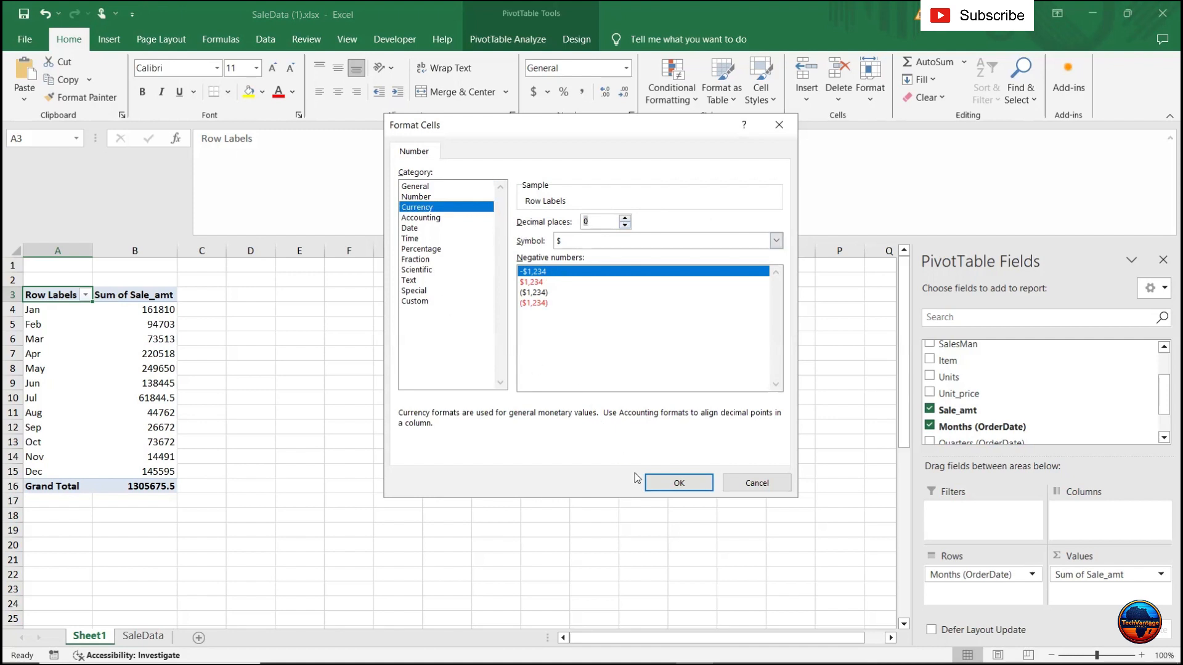
pyautogui.click(670, 487)
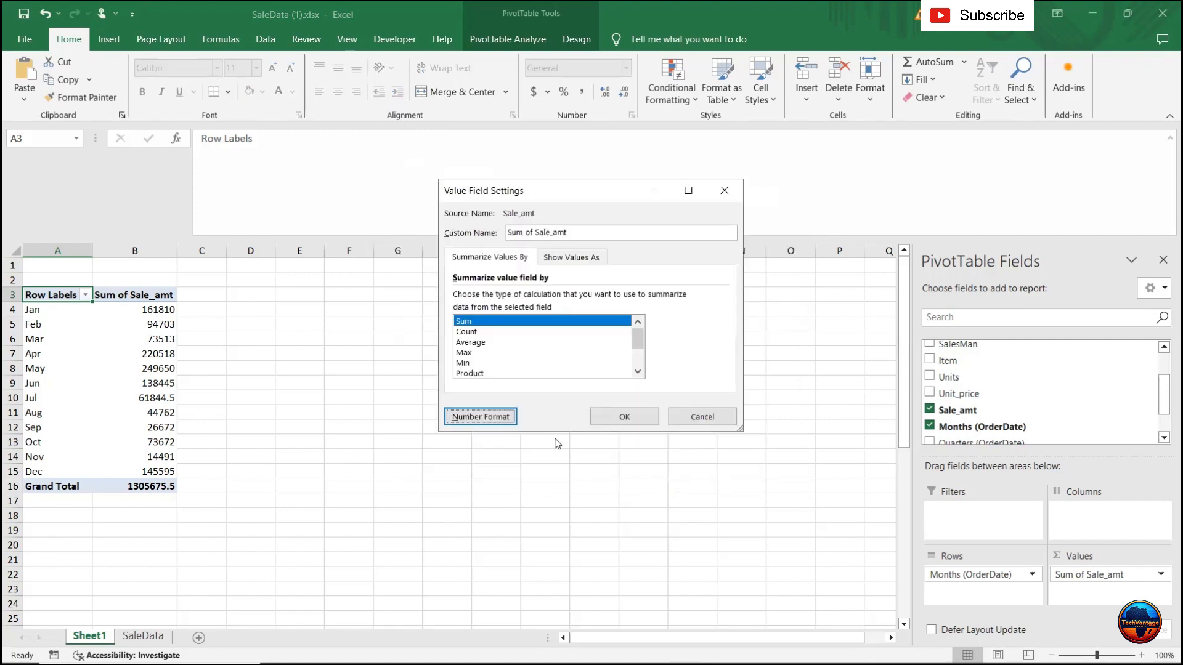
pyautogui.click(600, 422)
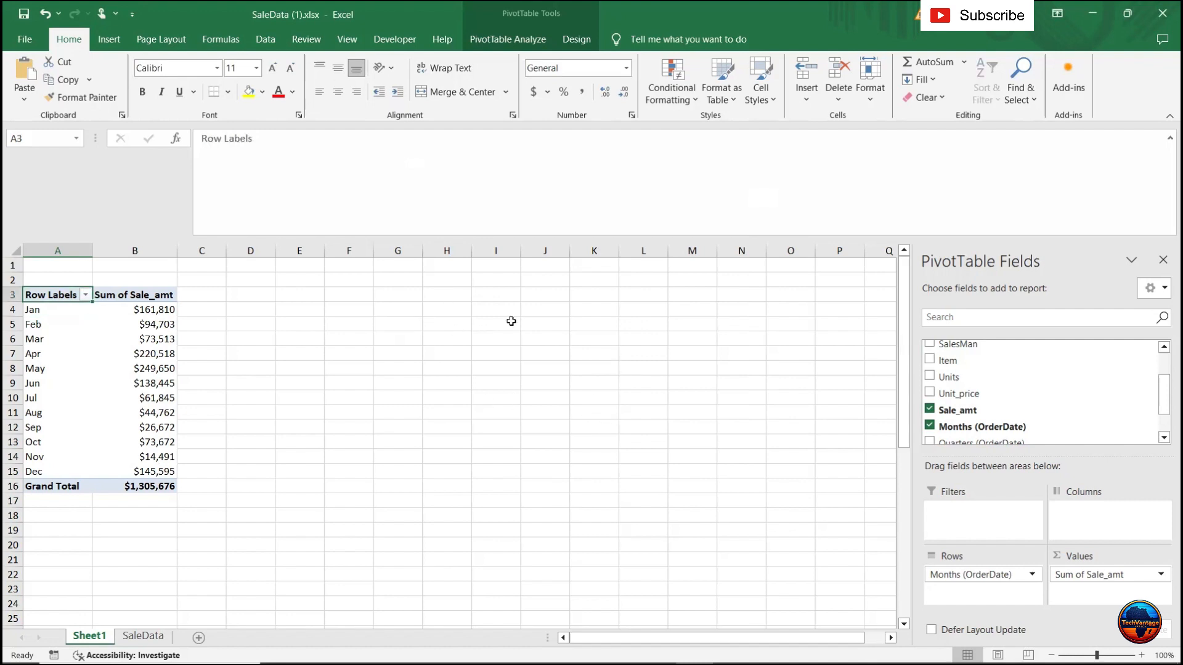
# Rename the PivotTable headers in A3 and B3 to Months and Sales Amount.
pyautogui.doubleClick(49, 298)
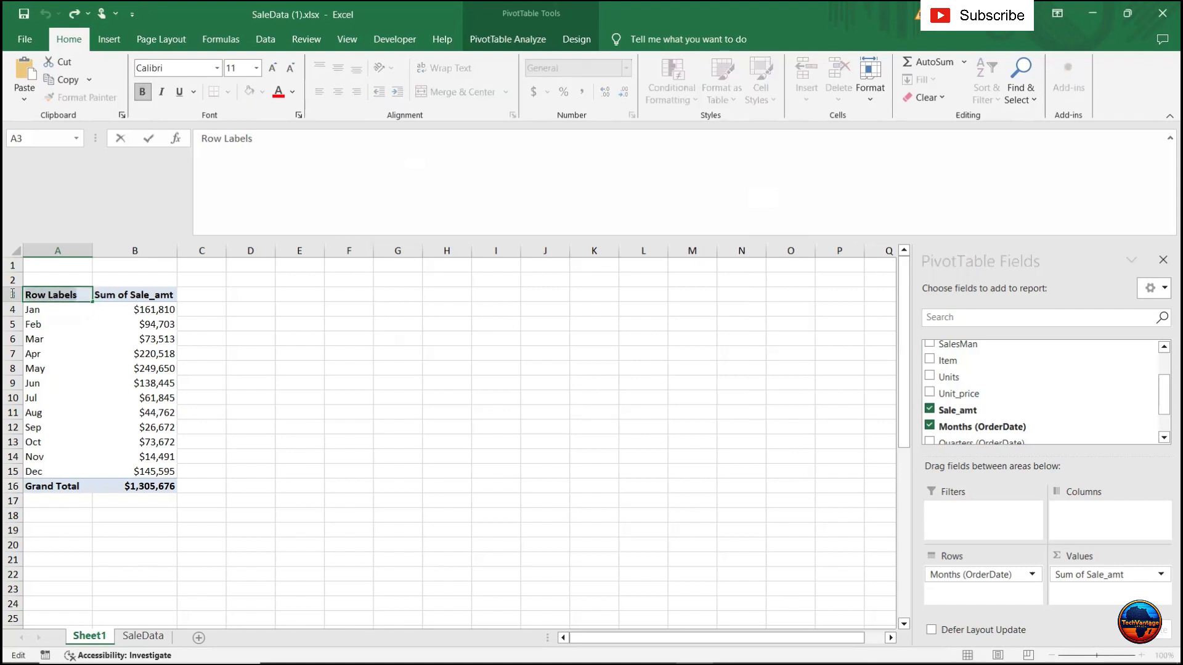
pyautogui.moveTo(13, 294); pyautogui.dragTo(12, 294)
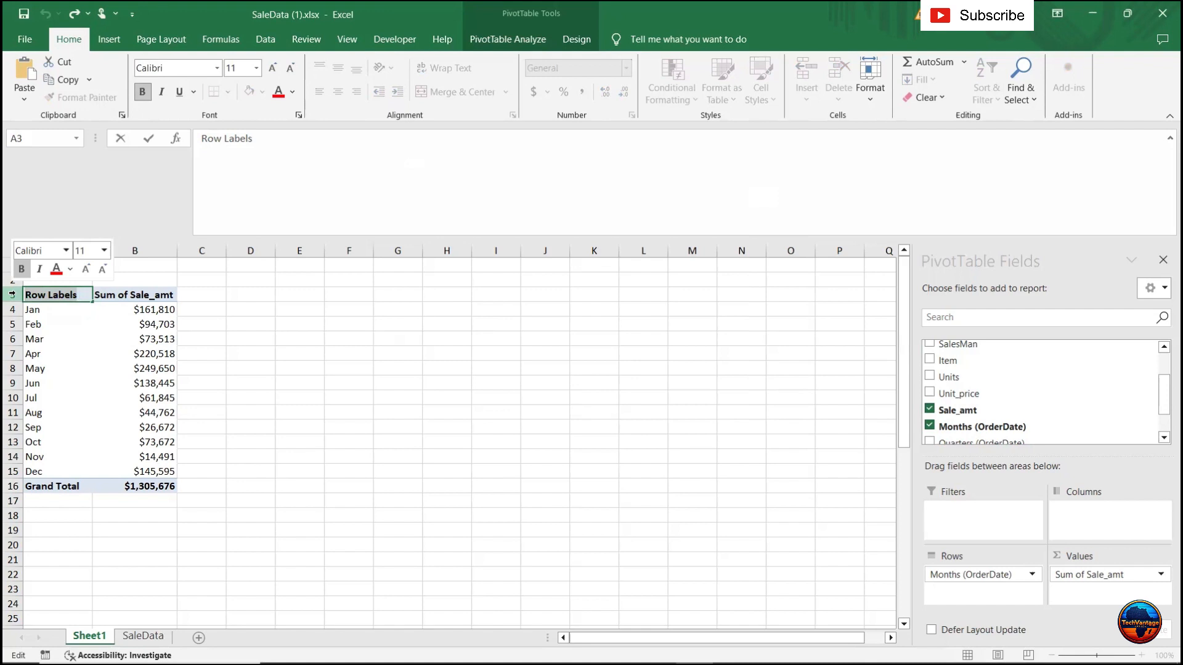
pyautogui.write('Months')
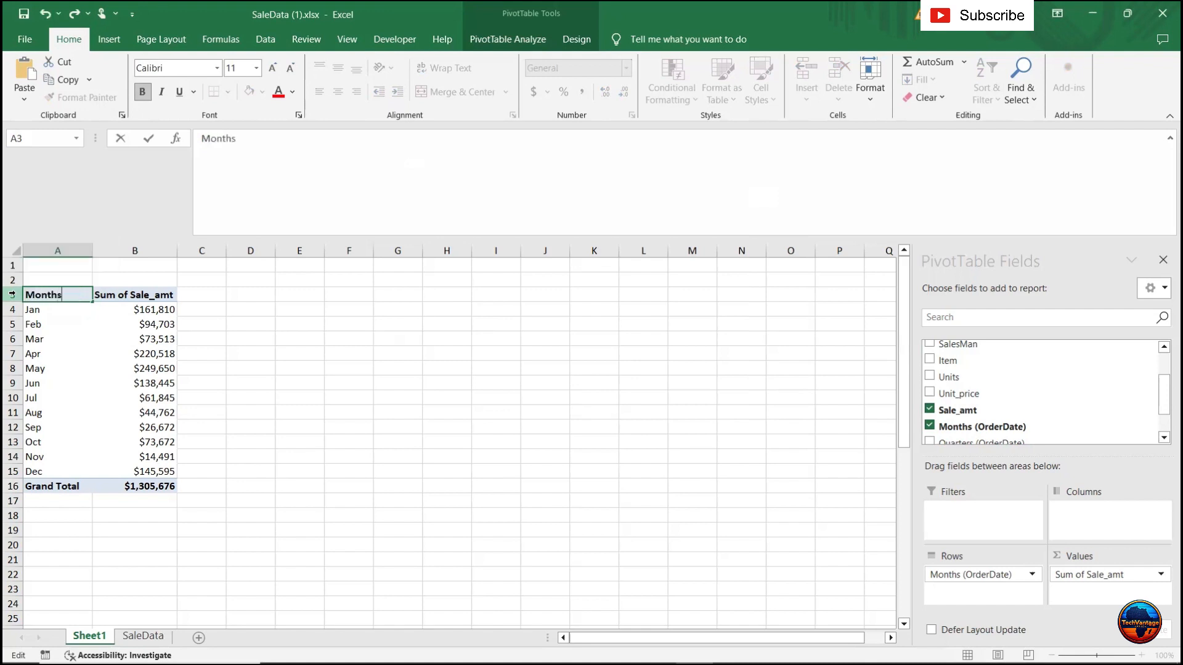
pyautogui.click(128, 296)
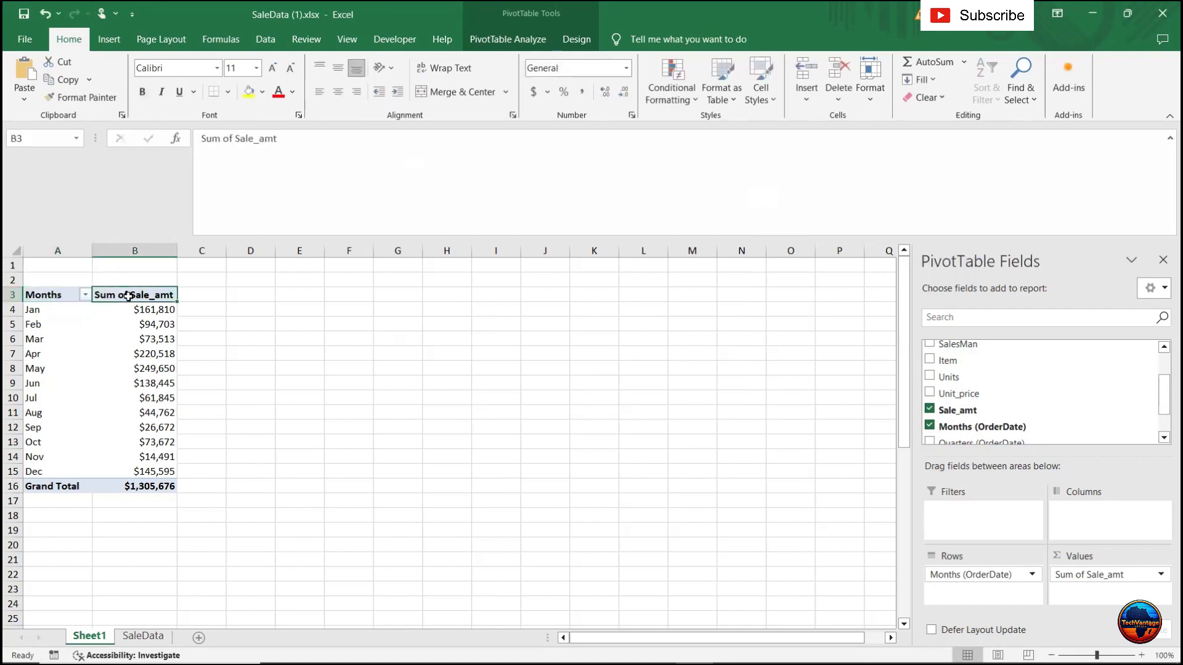
pyautogui.write('Sales ')
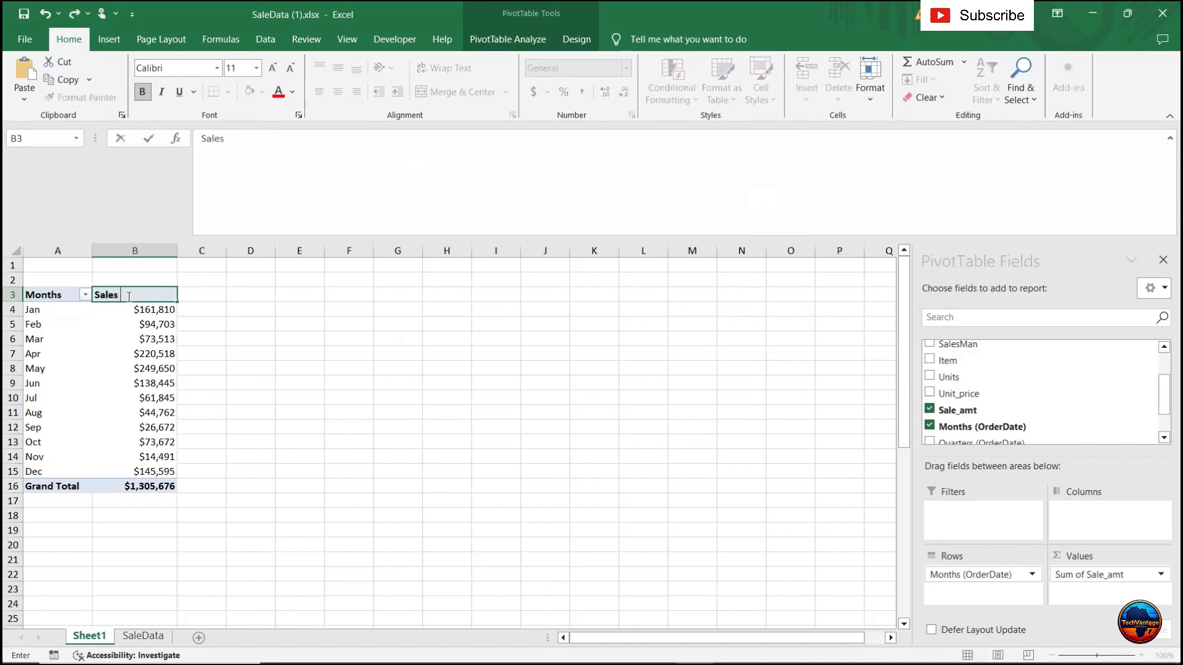
pyautogui.write('Amount')
pyautogui.press('Return')
pyautogui.press('Up')
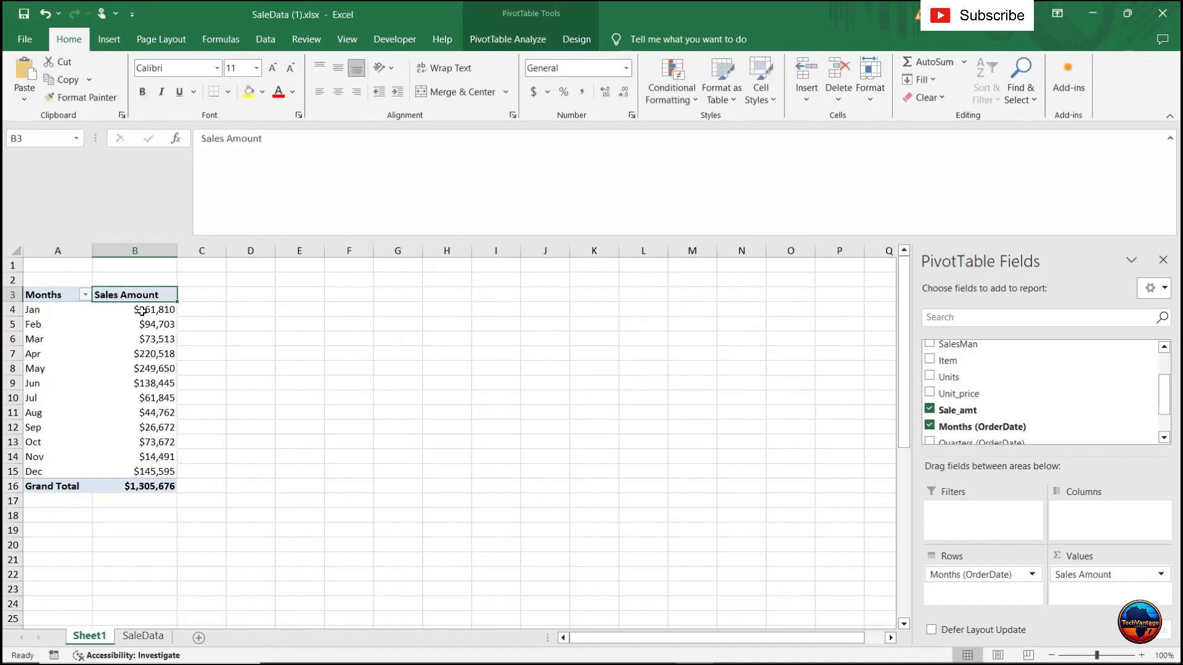
pyautogui.press('Left')
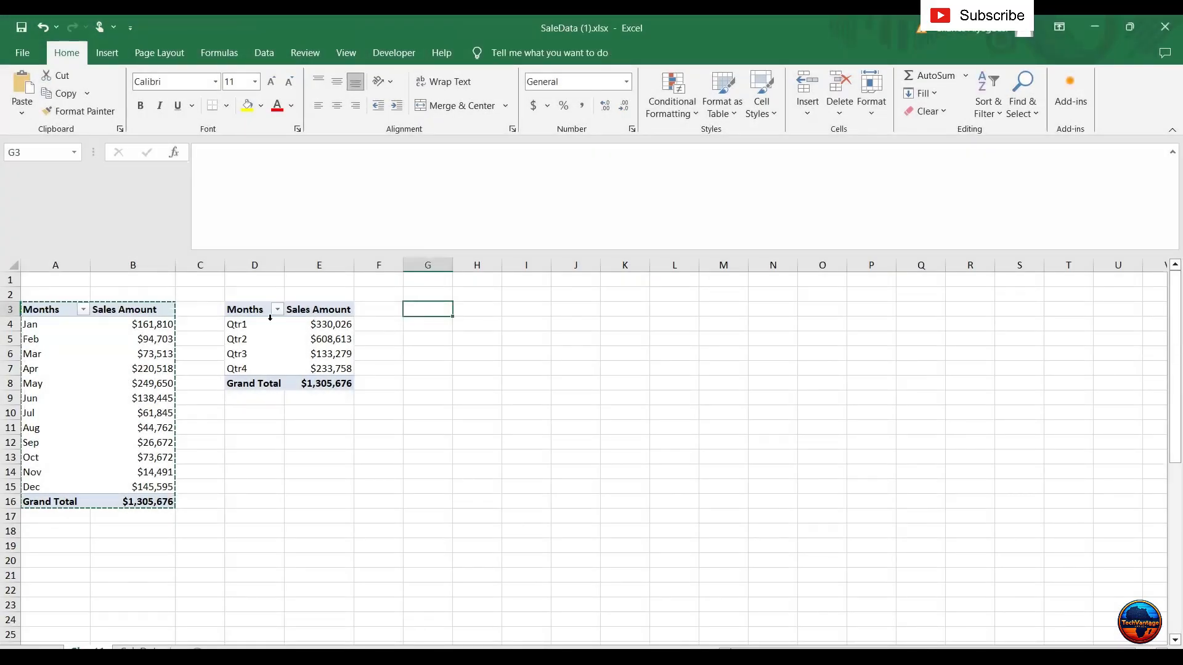
# Copy the quarterly PivotTable in D3:E8 and paste the copy at G3.
pyautogui.moveTo(267, 311); pyautogui.dragTo(317, 383)
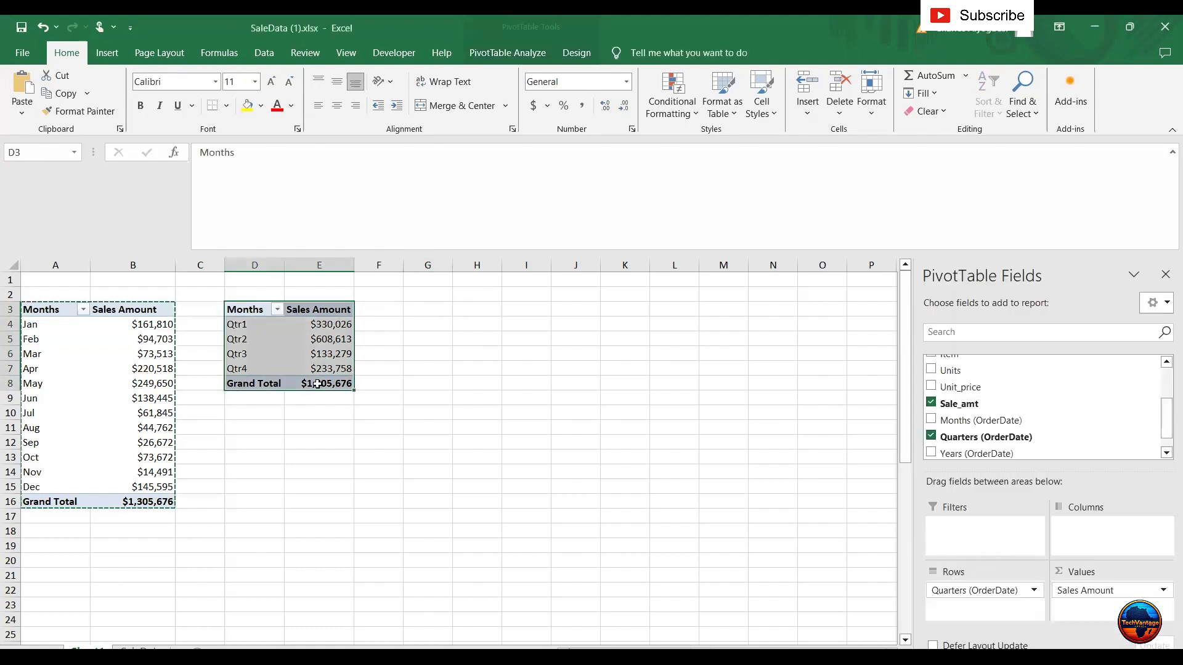
pyautogui.hotkey('ctrl', 'c')
pyautogui.press('Right')
pyautogui.press('Right')
pyautogui.press('Right')
pyautogui.hotkey('ctrl', 'v')
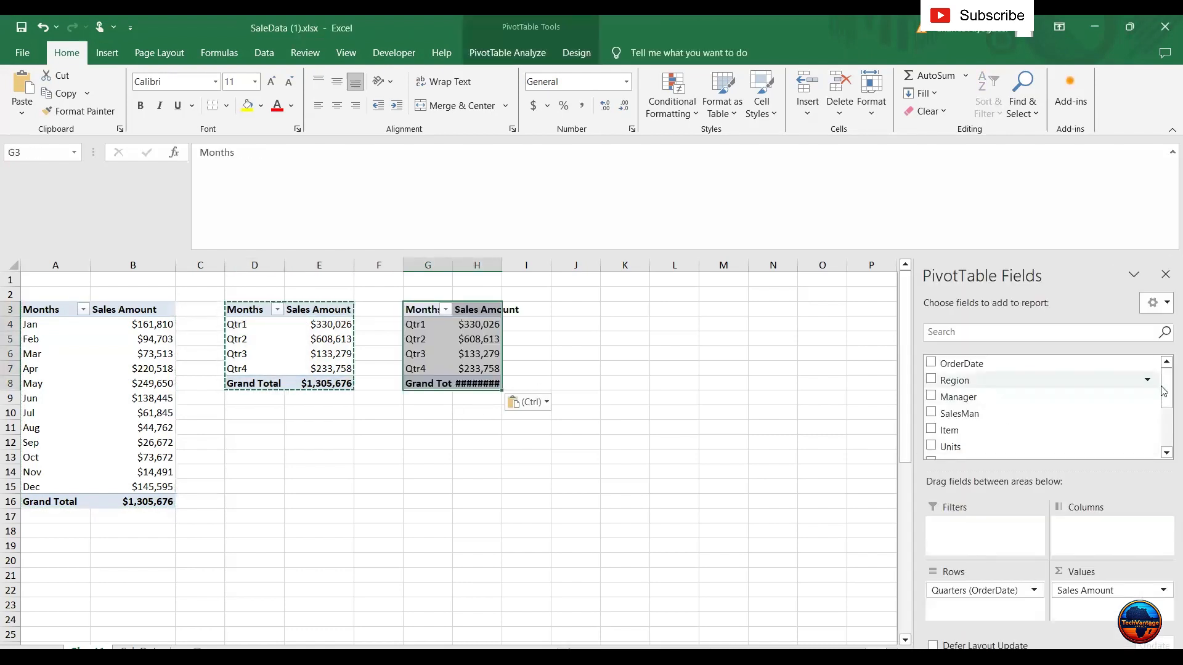
# In the PivotTable at G3, replace the Quarters rows with Years (OrderDate) and re-add Sale_amt as a summed value.
pyautogui.moveTo(1164, 388); pyautogui.dragTo(1164, 431)
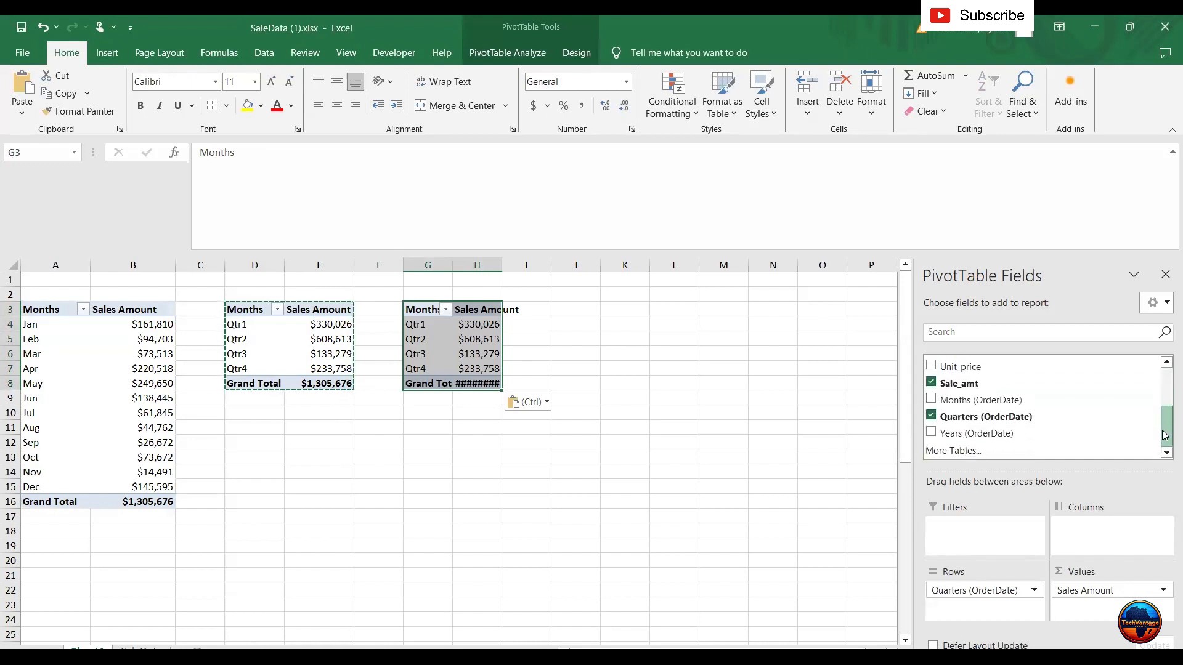
pyautogui.click(931, 383)
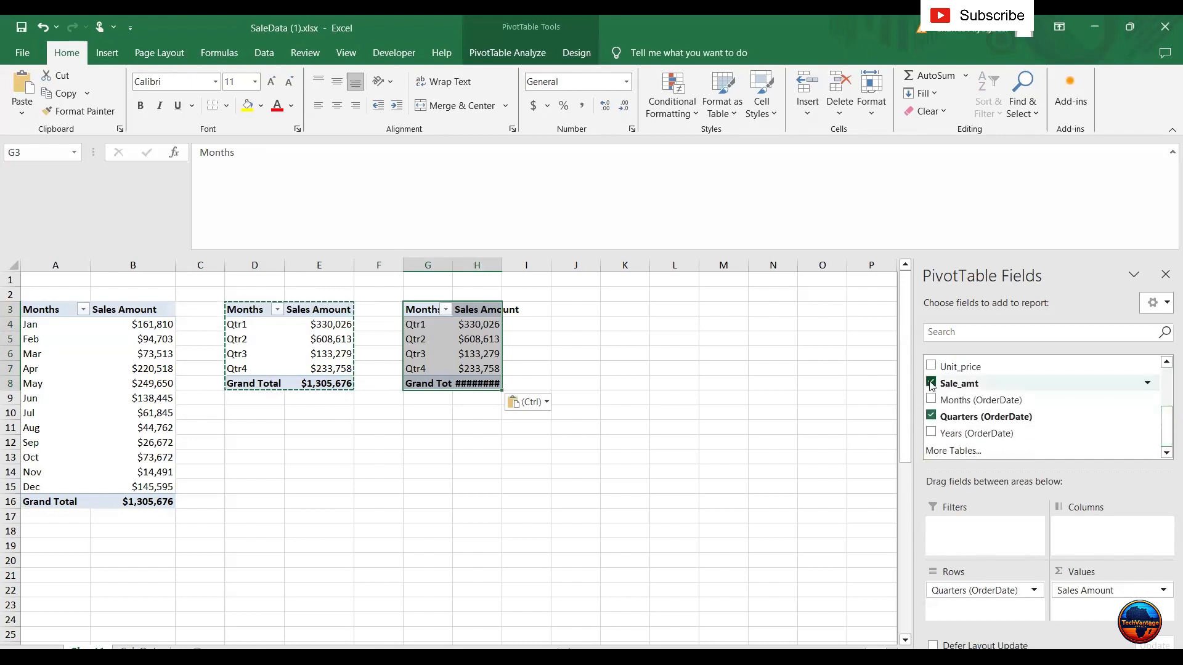
pyautogui.click(930, 433)
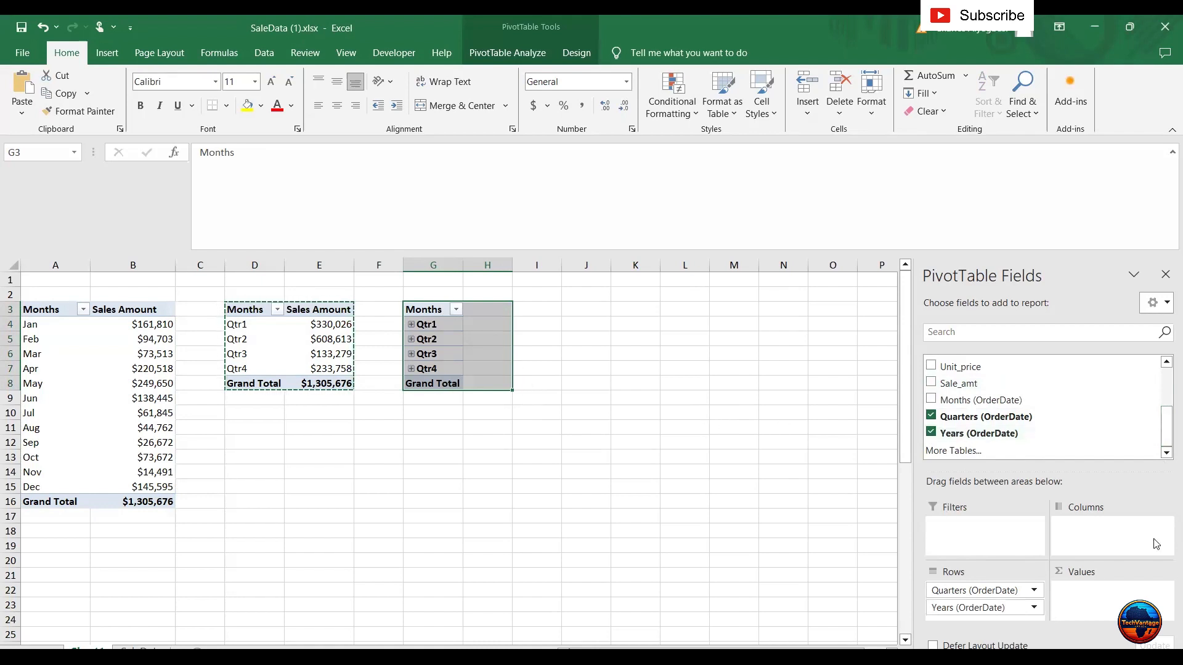
pyautogui.moveTo(982, 596); pyautogui.dragTo(782, 586)
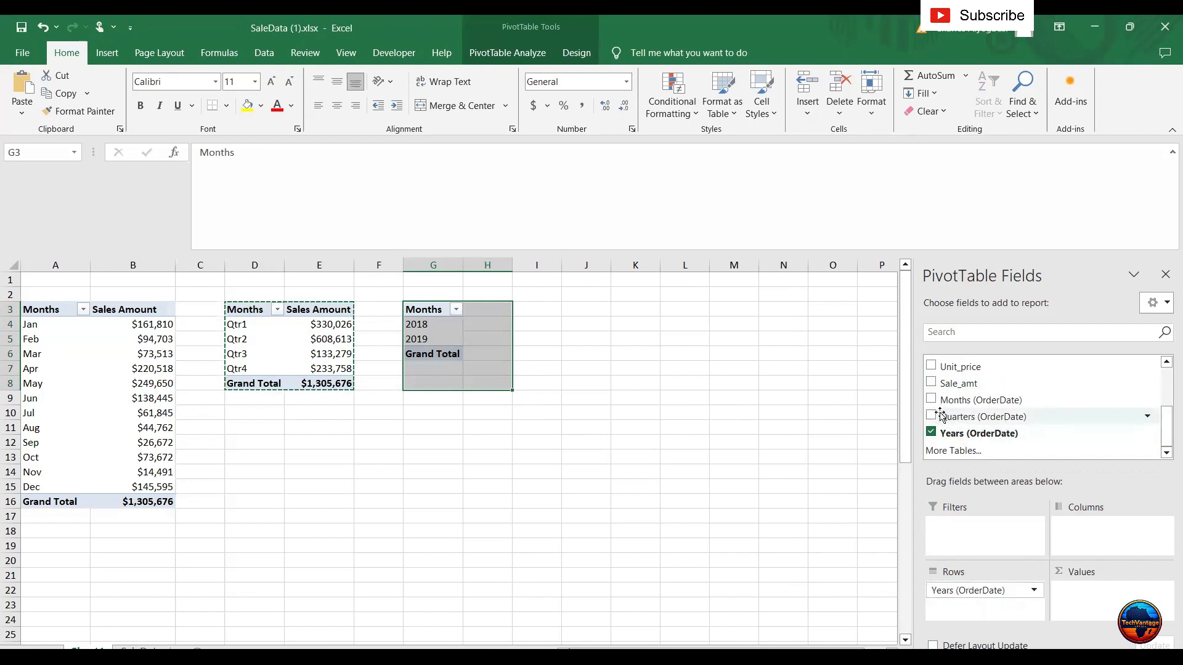
pyautogui.click(933, 385)
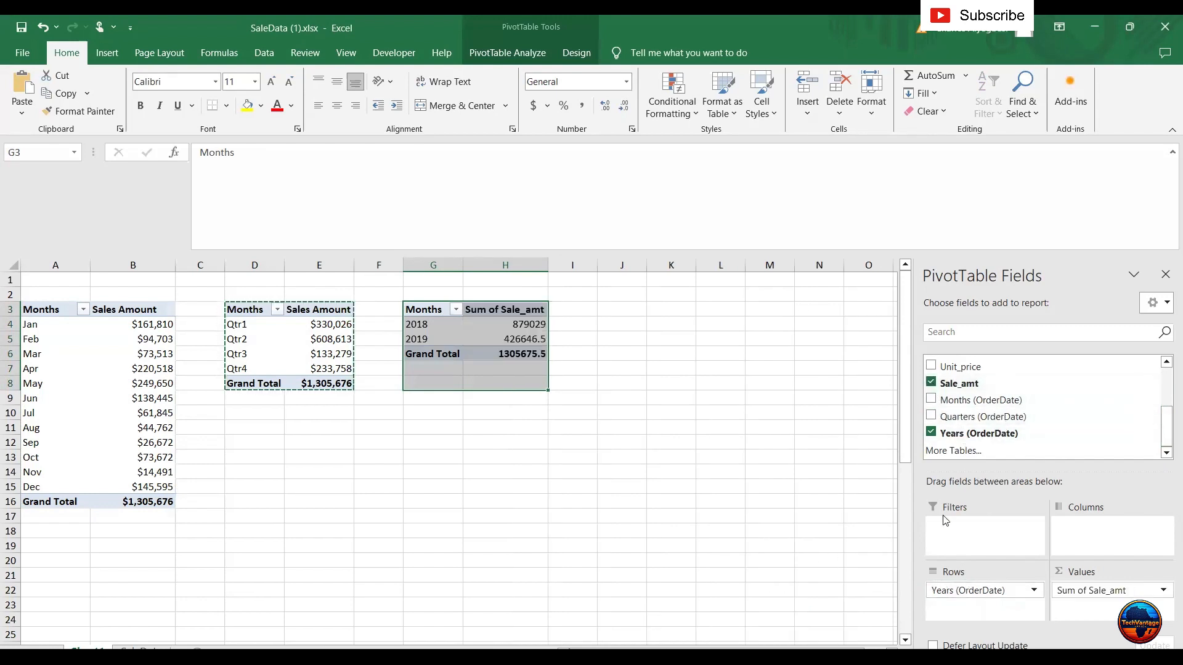
# Format the yearly PivotTable's Sum of Sale_amt values as Currency with the $ symbol and 0 decimal places.
pyautogui.click(507, 335)
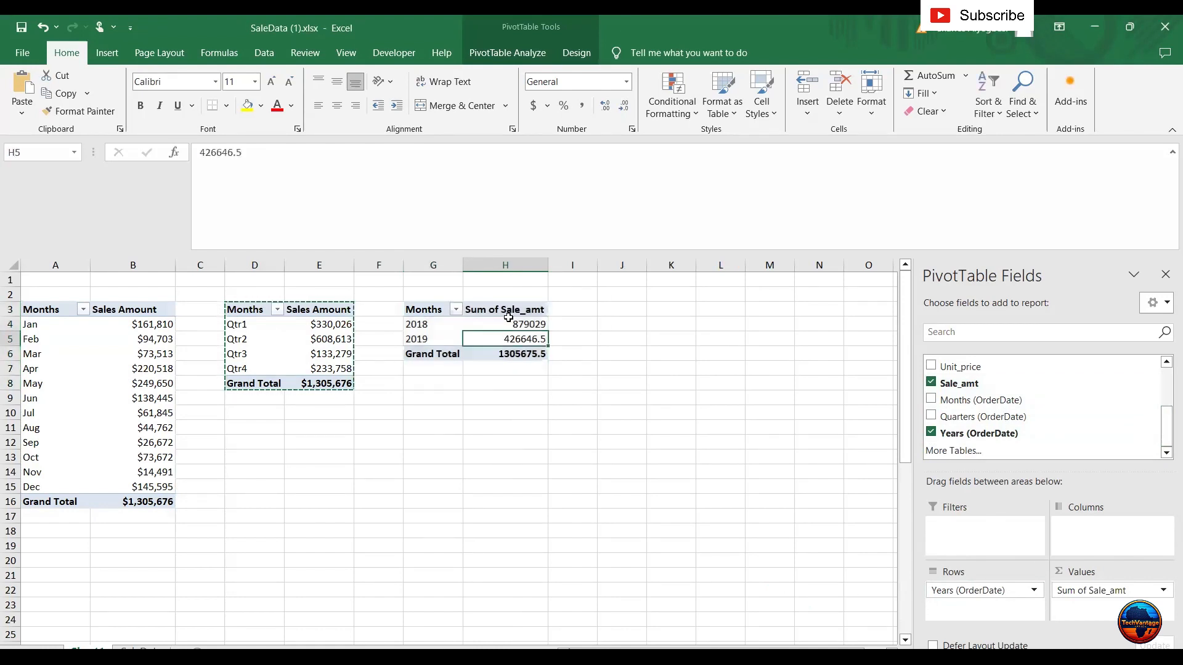
pyautogui.click(1092, 597)
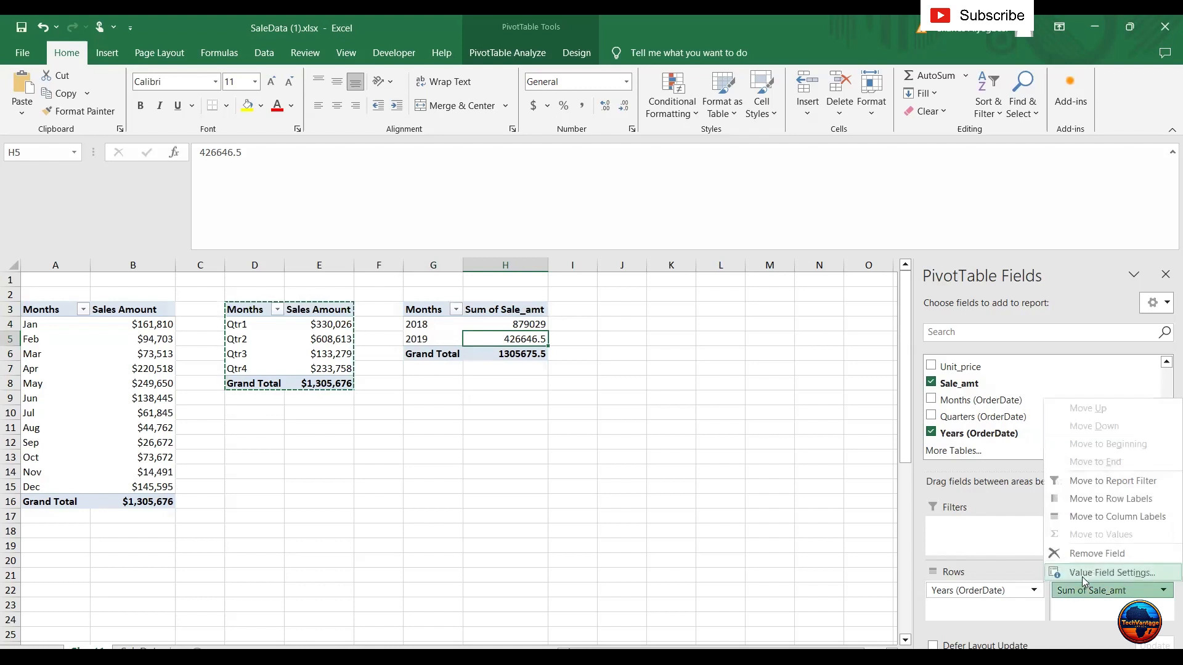
pyautogui.click(1082, 573)
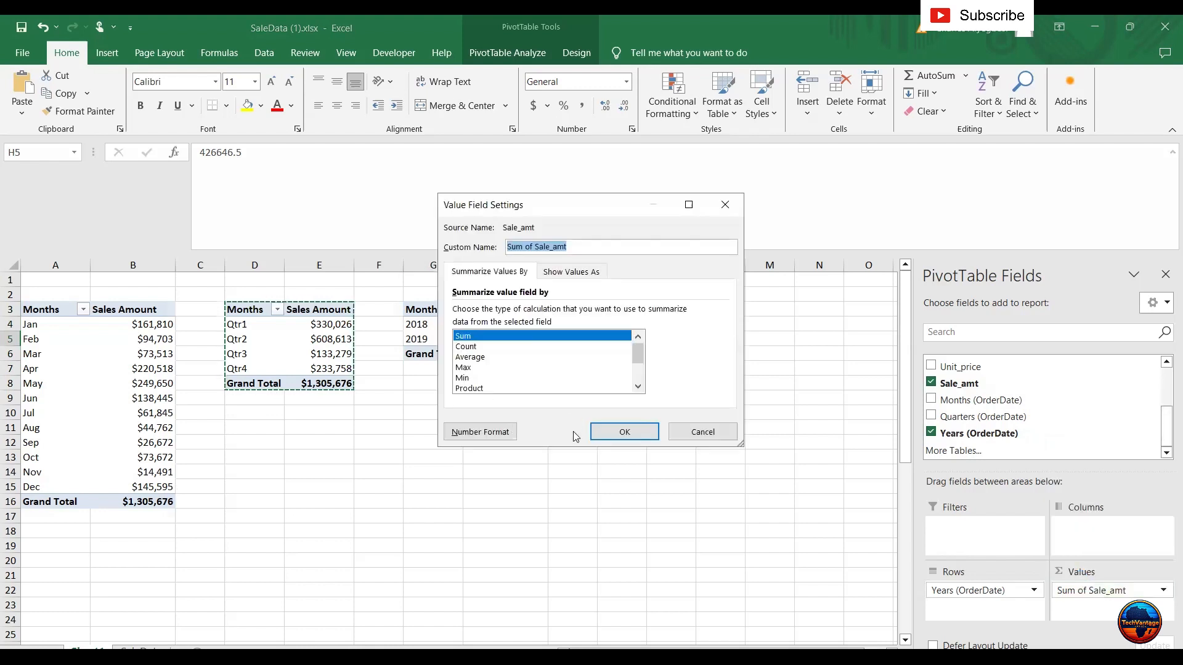
pyautogui.click(469, 435)
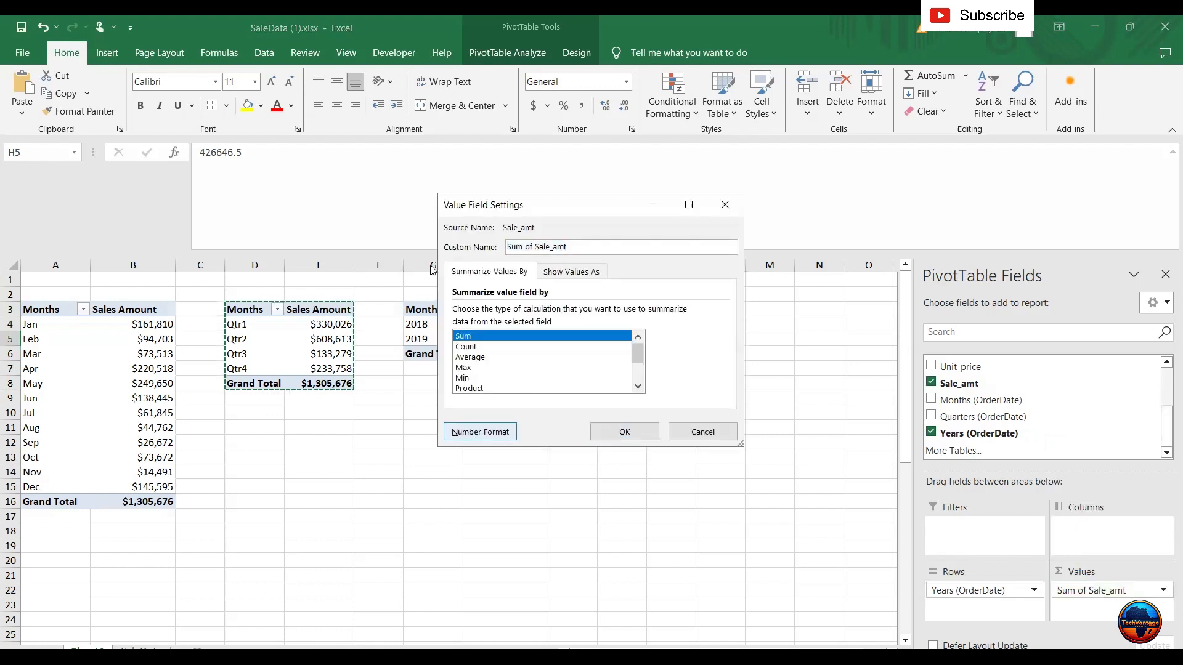
pyautogui.click(415, 223)
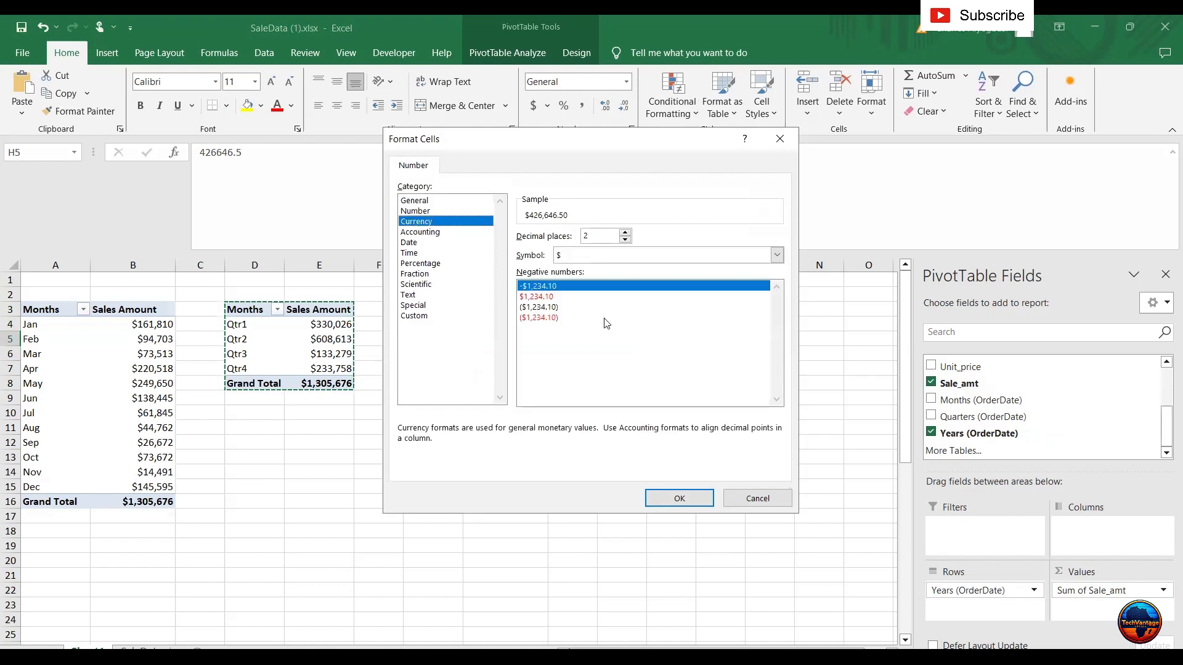
pyautogui.click(625, 239)
pyautogui.click(625, 240)
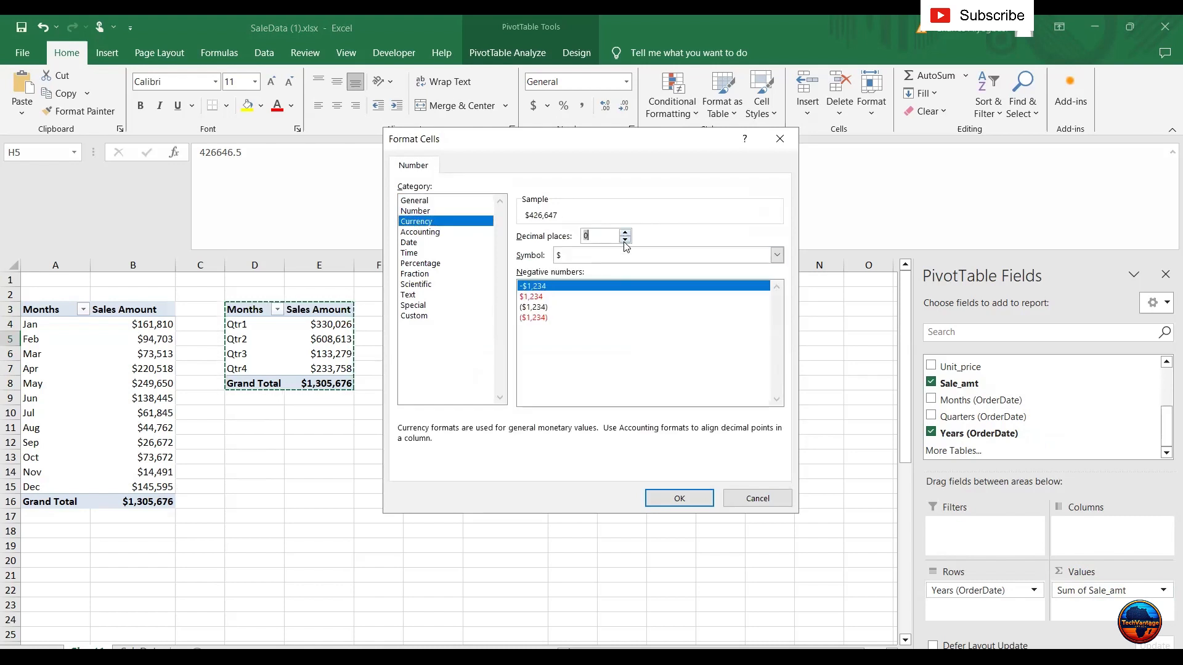
pyautogui.click(677, 499)
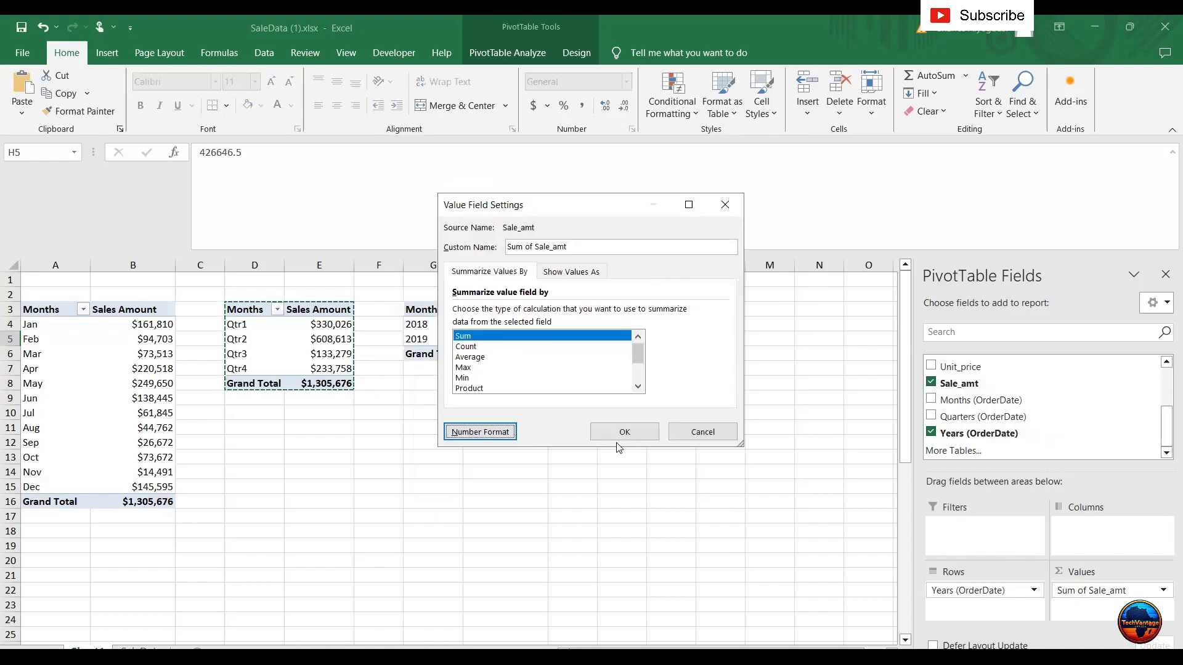
pyautogui.click(624, 433)
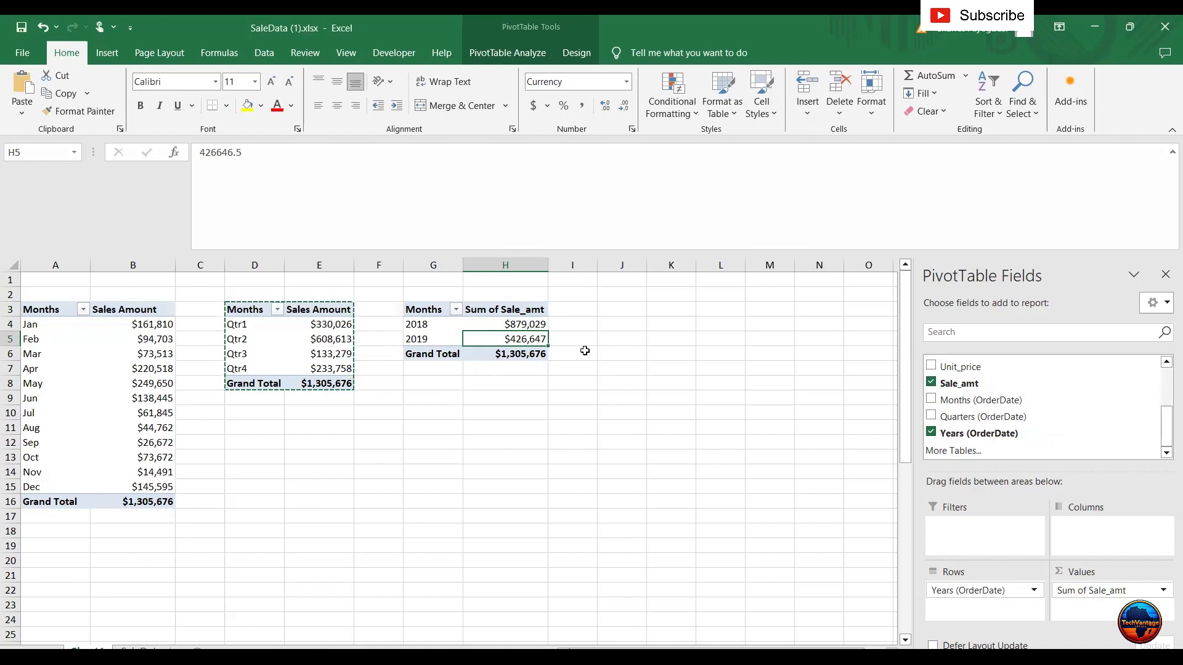
pyautogui.click(585, 315)
pyautogui.press('Right')
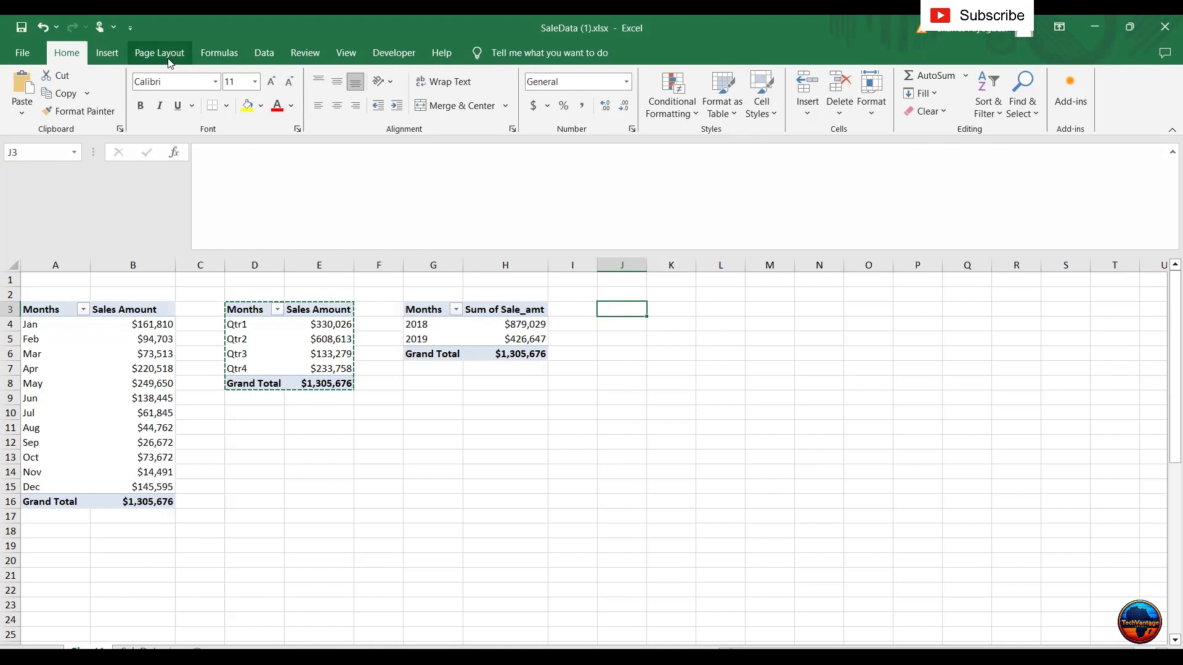
# Apply the recommended PivotTable layout Sum of Unit_price by Region to the quarterly PivotTable at D3.
pyautogui.click(246, 310)
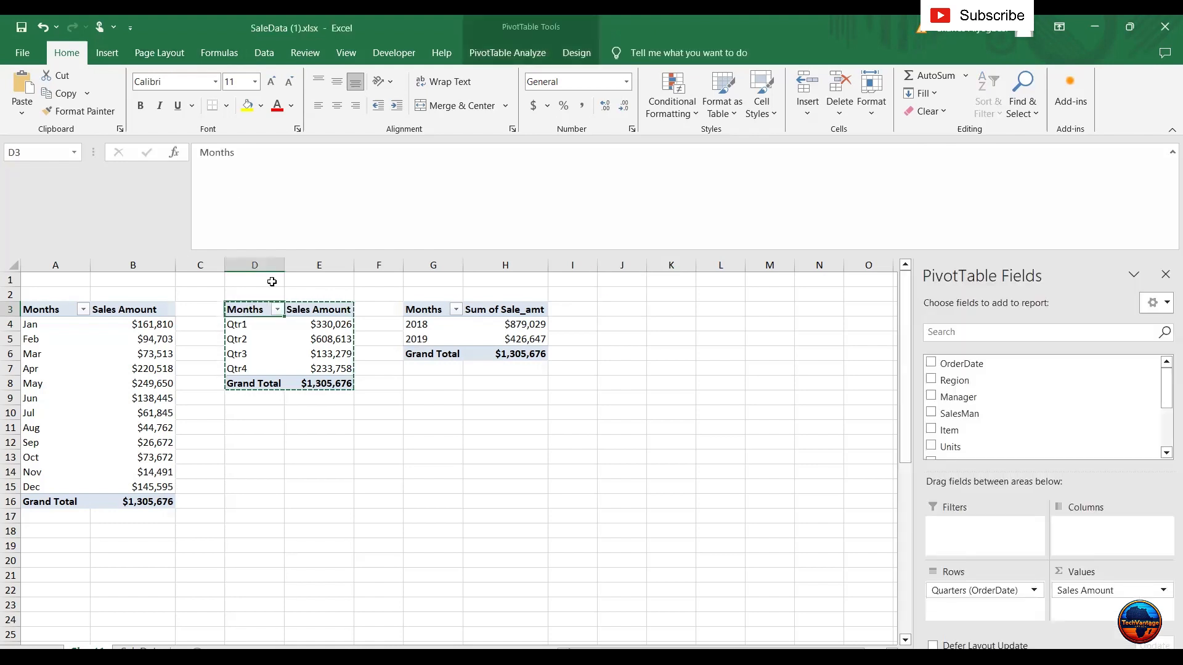
pyautogui.click(523, 57)
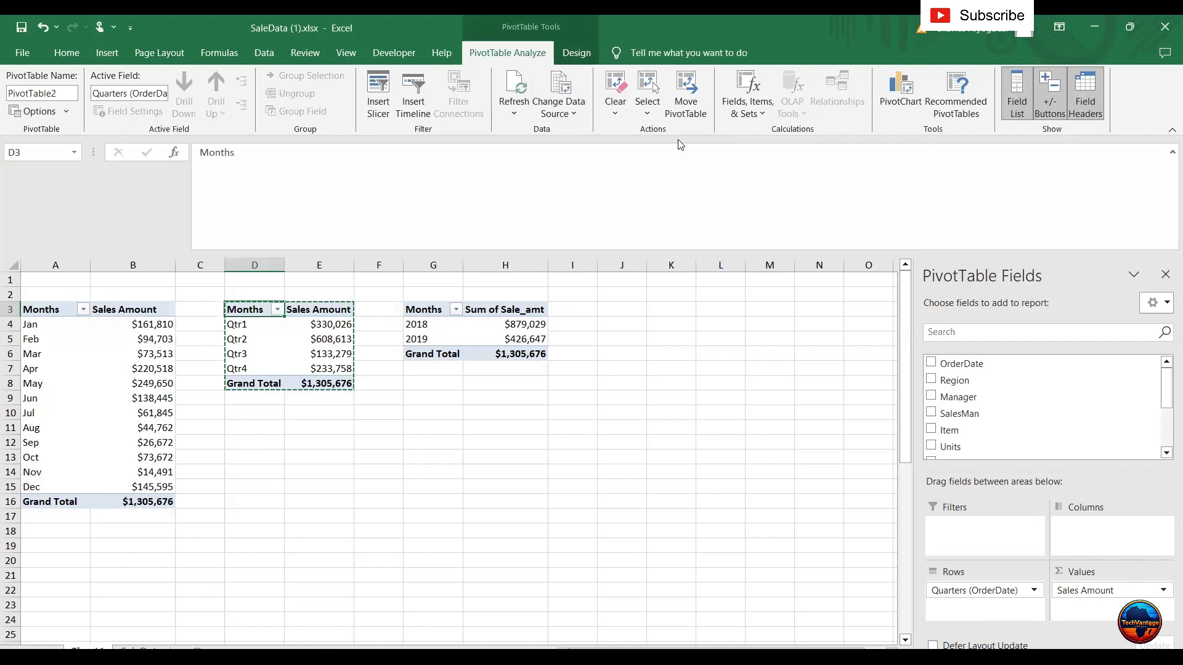
pyautogui.click(954, 102)
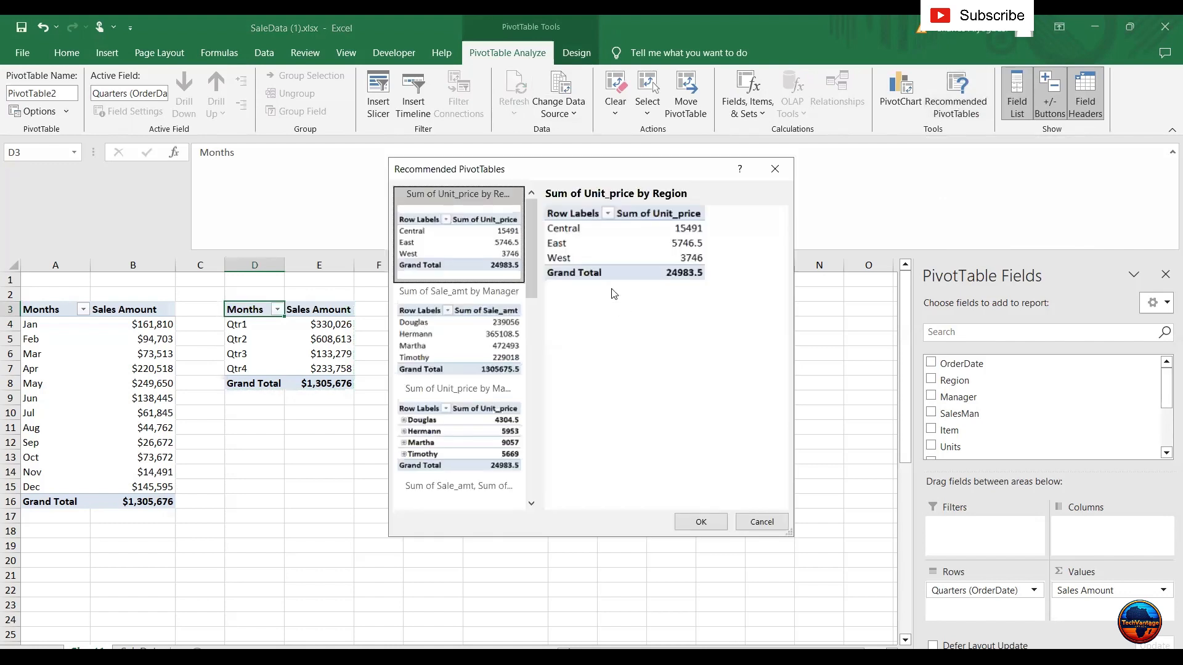
pyautogui.moveTo(534, 259); pyautogui.dragTo(535, 467)
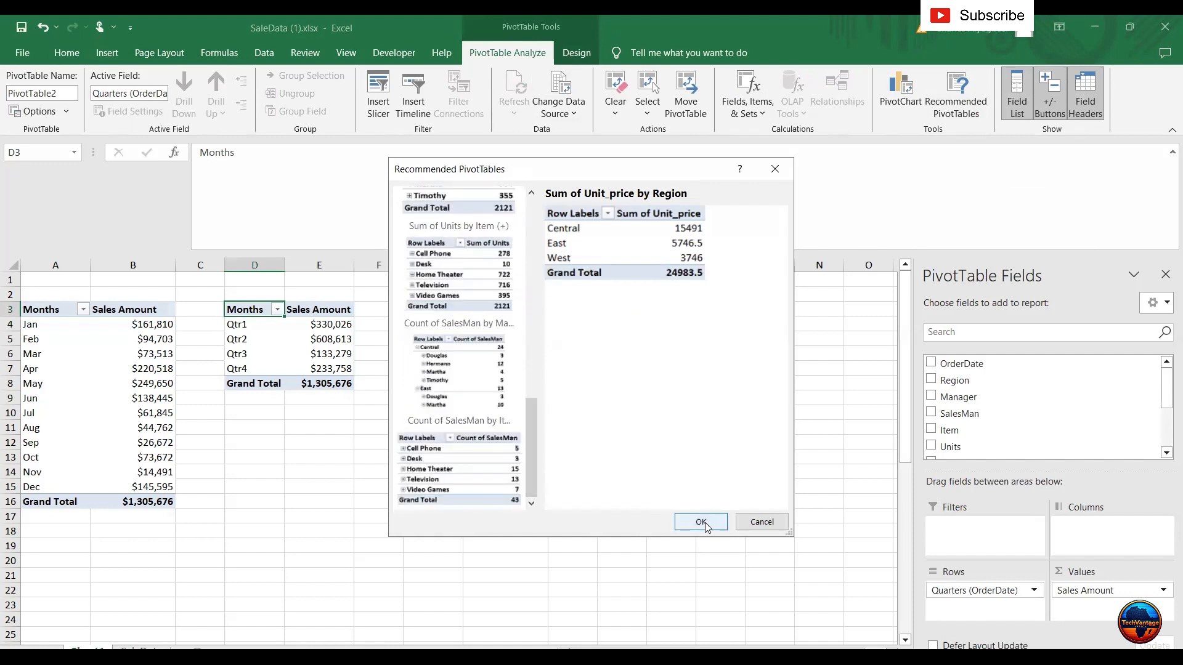
pyautogui.press('Return')
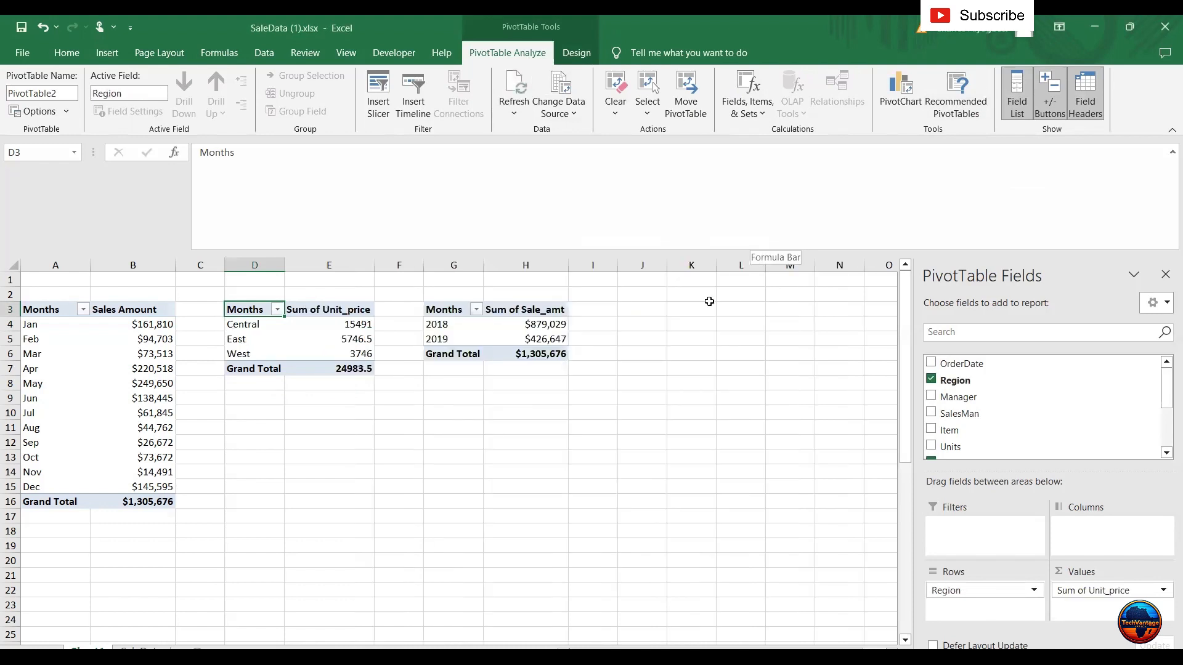
# Copy the yearly PivotTable in G3:H6 and paste the copy at J3.
pyautogui.click(642, 310)
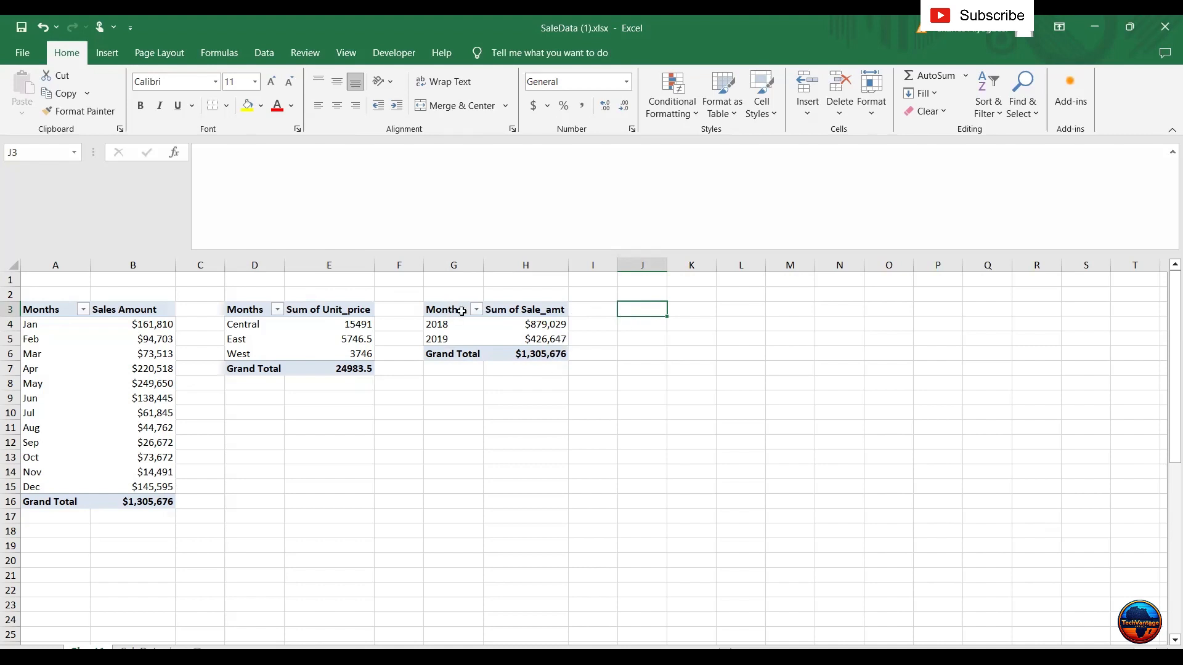
pyautogui.moveTo(461, 311); pyautogui.dragTo(532, 358)
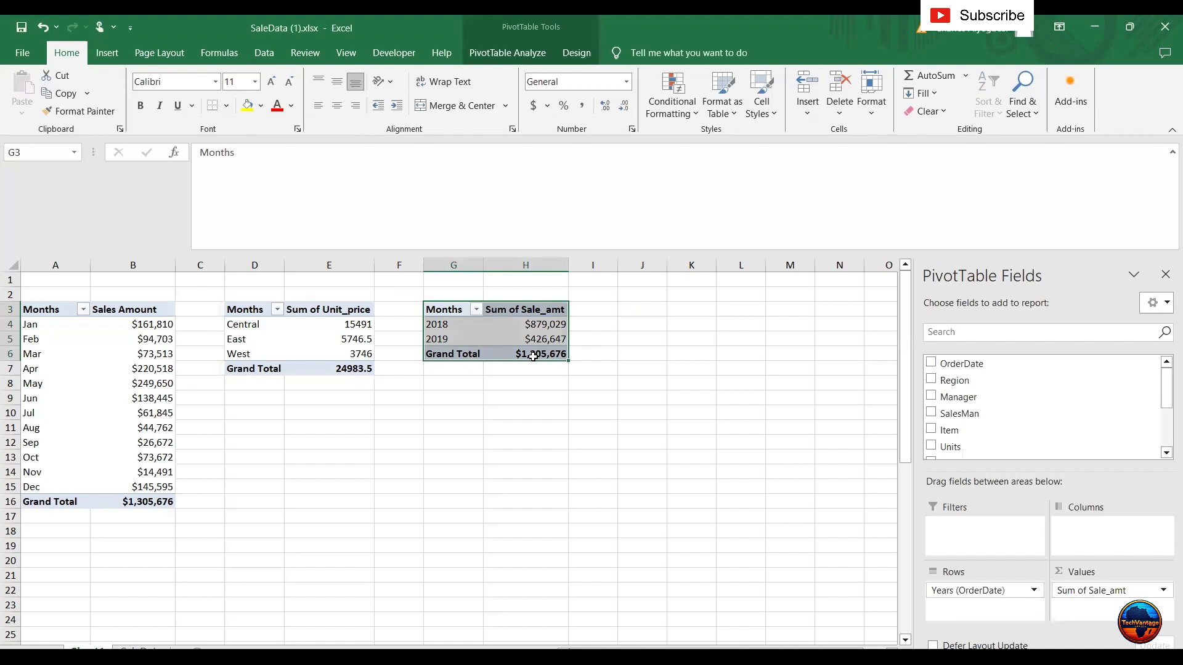
pyautogui.hotkey('ctrl', 'c')
pyautogui.press('Right')
pyautogui.press('Right')
pyautogui.press('Right')
pyautogui.hotkey('ctrl', 'v')
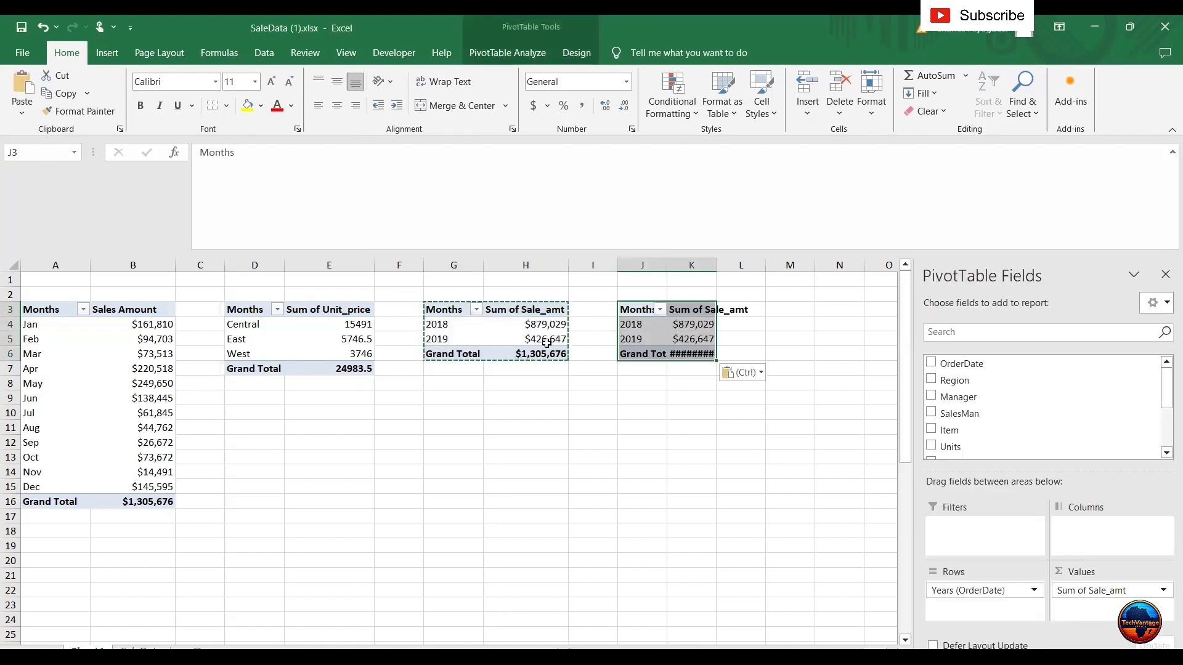
# In the PivotTable at J3, replace the Years (OrderDate) rows with the Manager field.
pyautogui.click(931, 396)
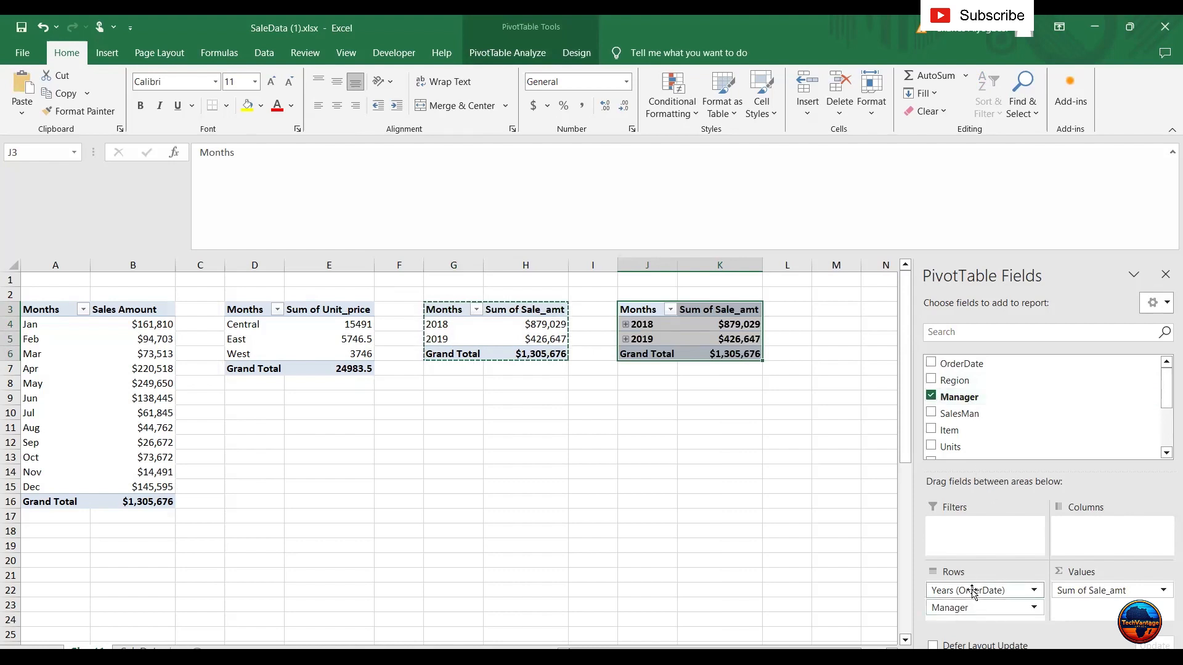
pyautogui.moveTo(972, 593); pyautogui.dragTo(826, 592)
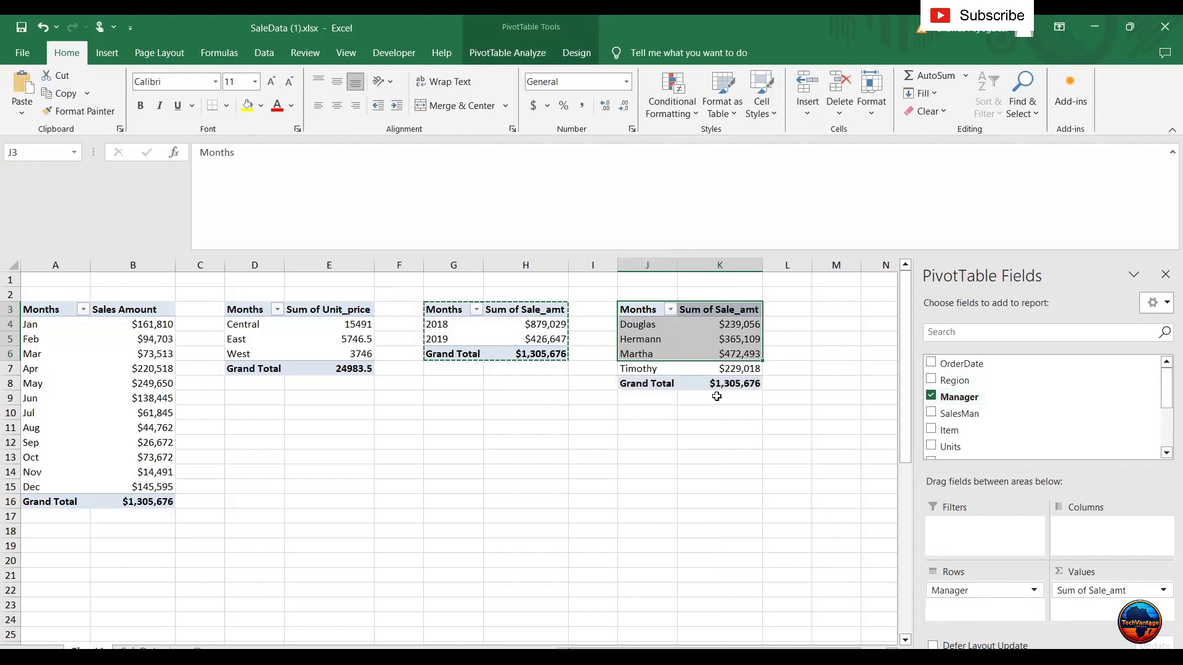
pyautogui.click(792, 354)
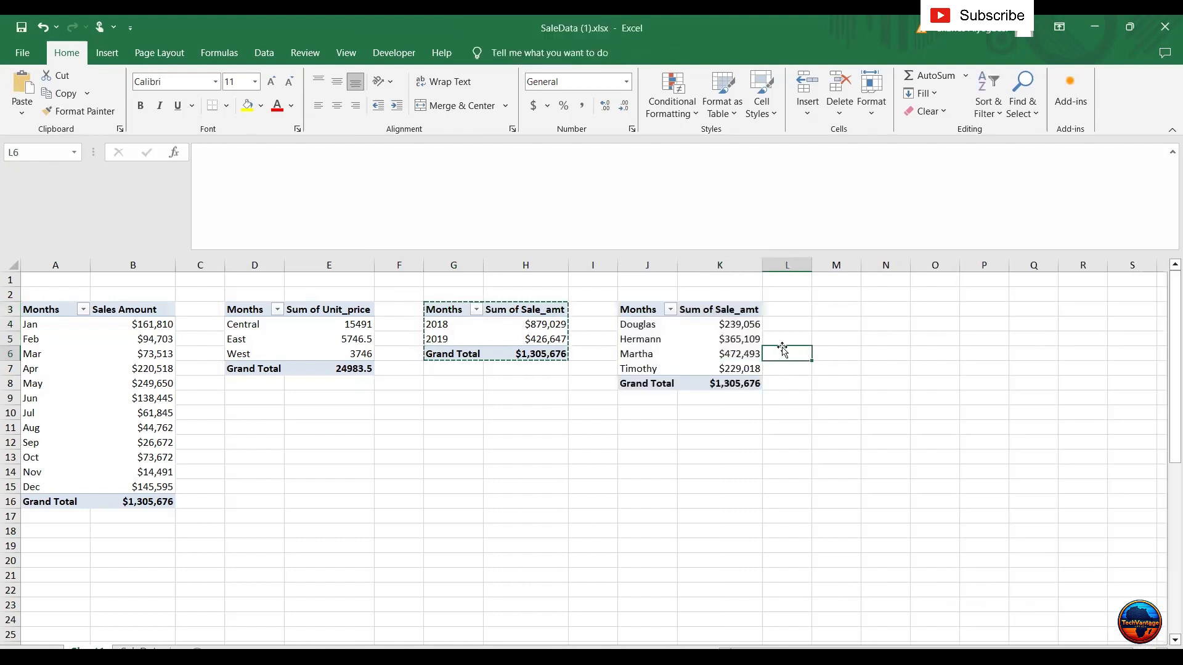
pyautogui.click(727, 370)
pyautogui.click(728, 360)
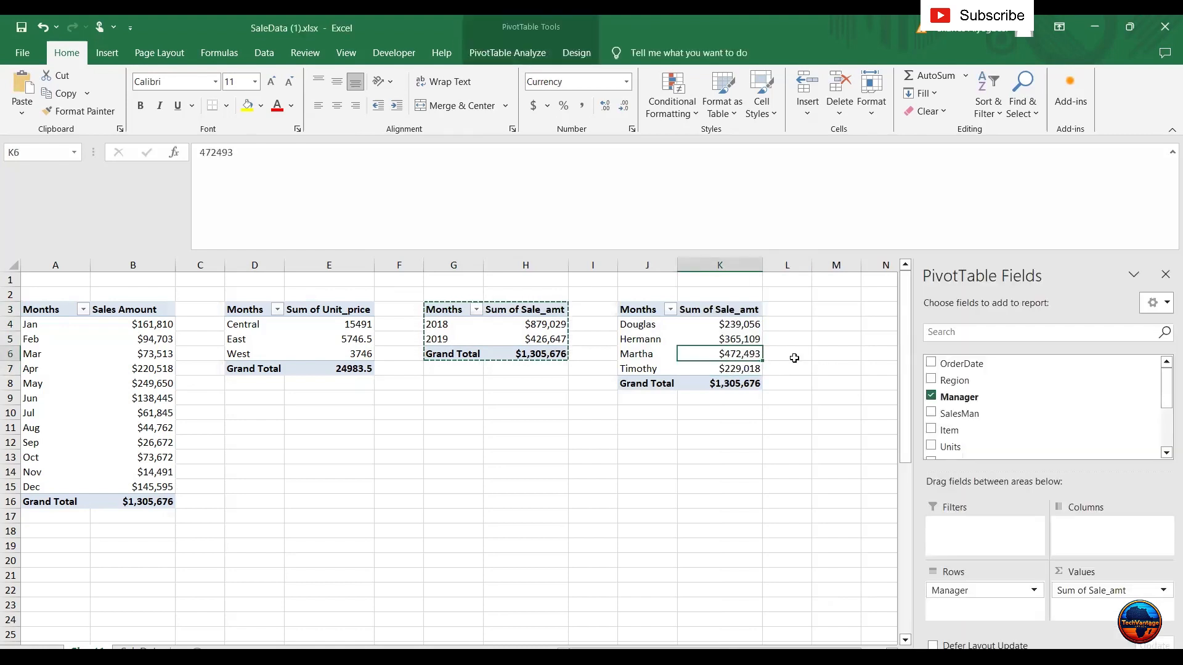
pyautogui.press('Down')
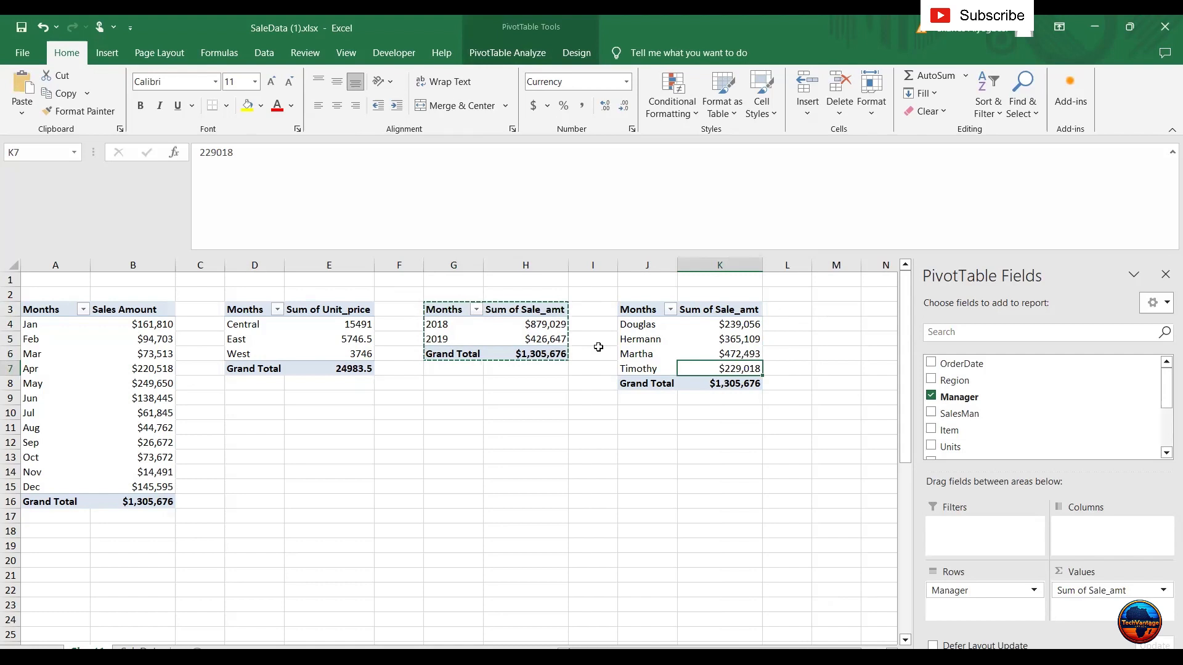
# Copy the manager PivotTable in J3:K8 and paste the copy at J10.
pyautogui.moveTo(653, 313); pyautogui.dragTo(726, 381)
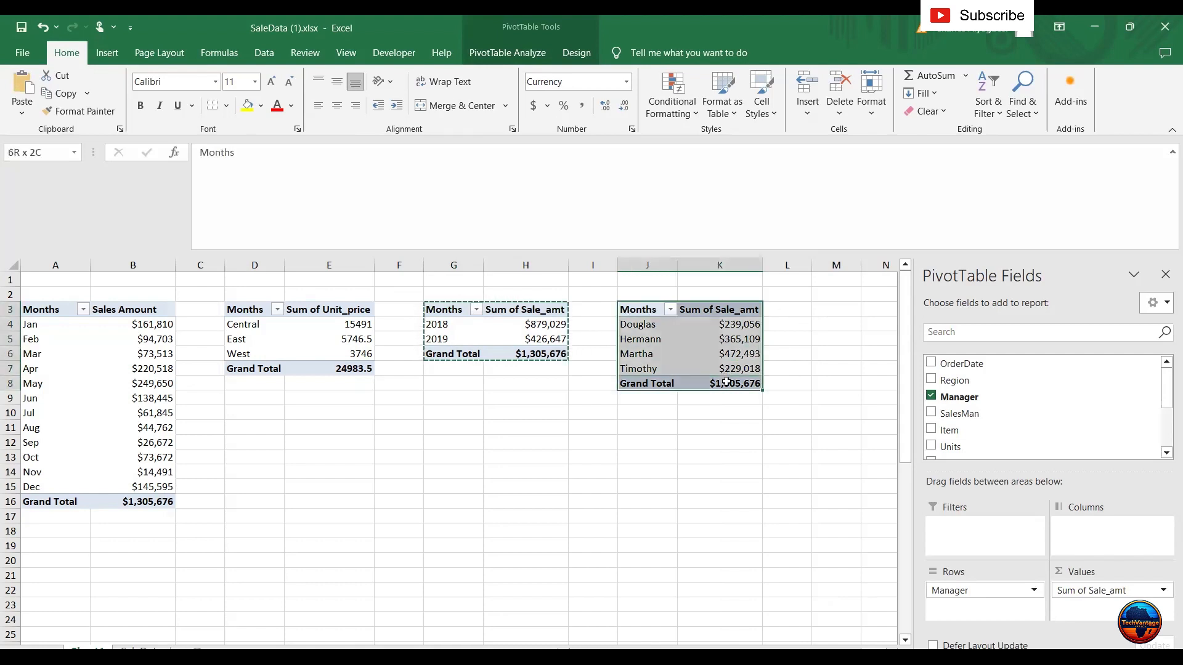
pyautogui.hotkey('ctrl', 'c')
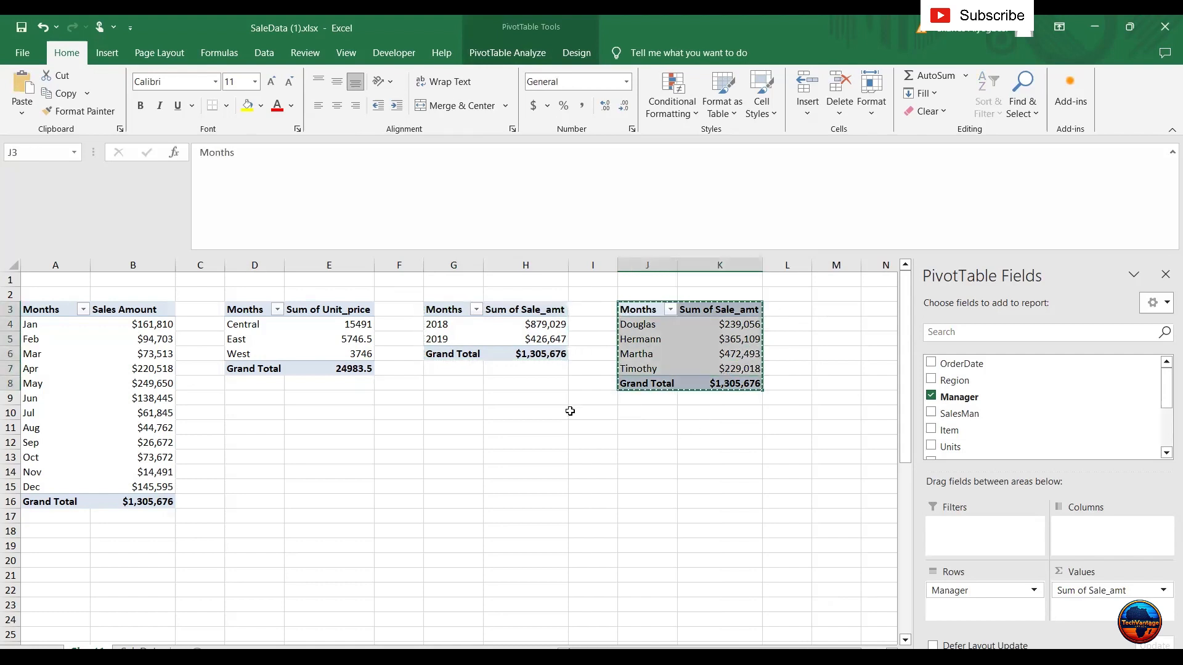
pyautogui.click(630, 414)
pyautogui.hotkey('ctrl', 'v')
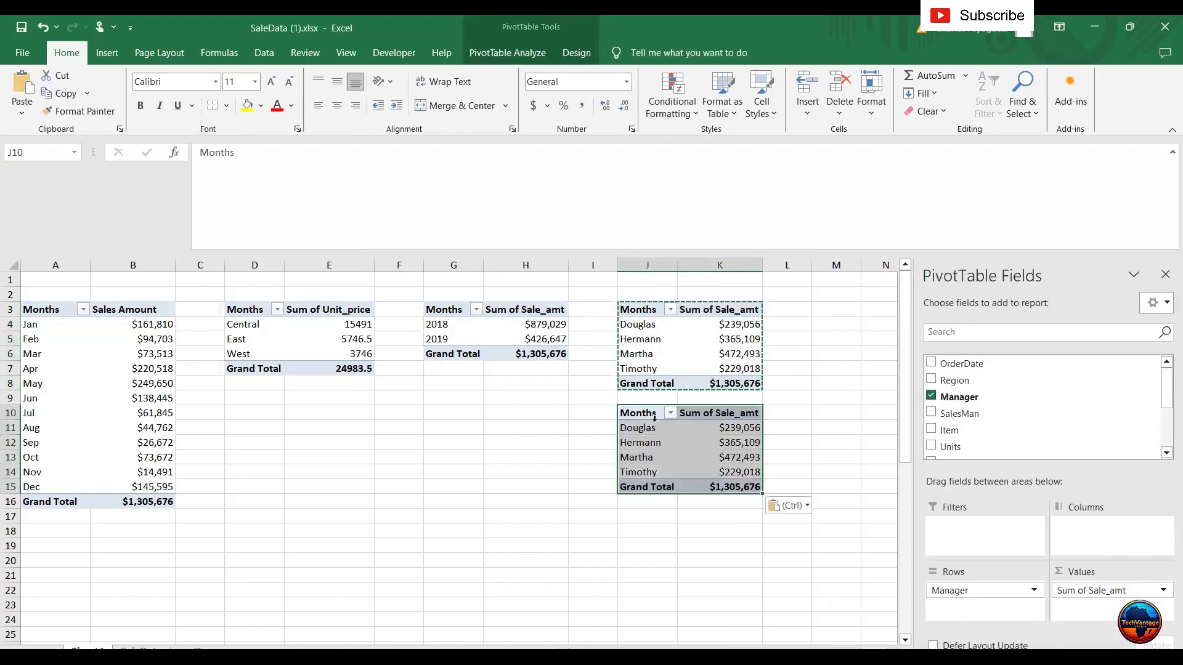
# In the PivotTable at J10, add SalesMan to the rows and remove the Manager field.
pyautogui.click(931, 412)
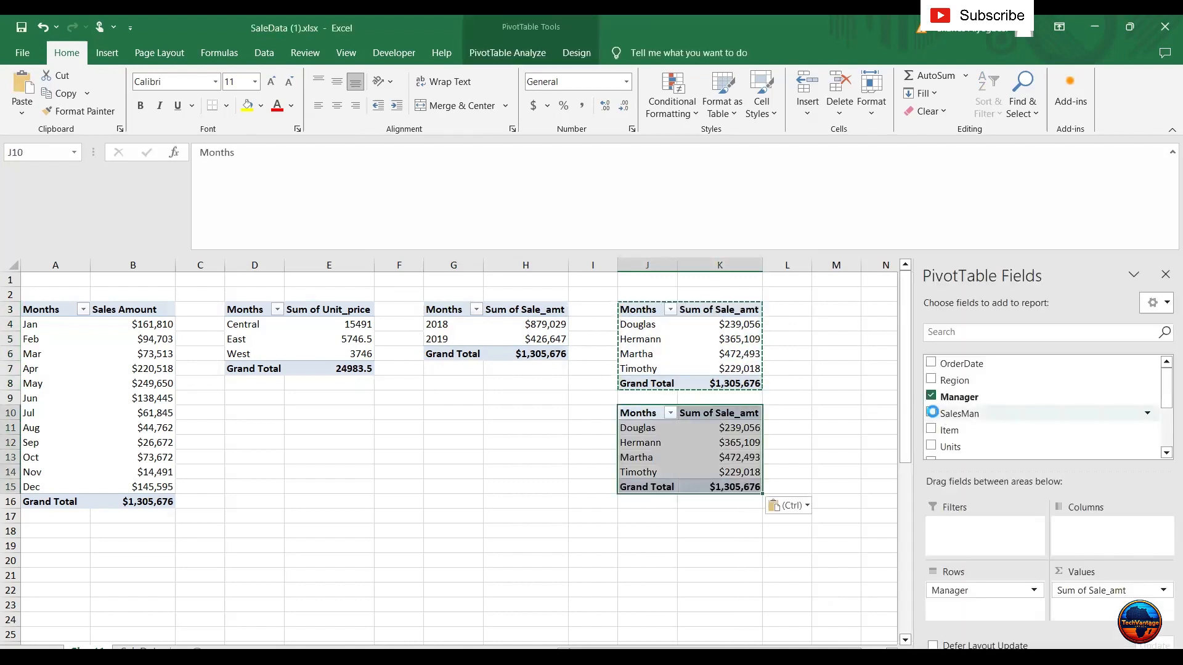
pyautogui.click(930, 396)
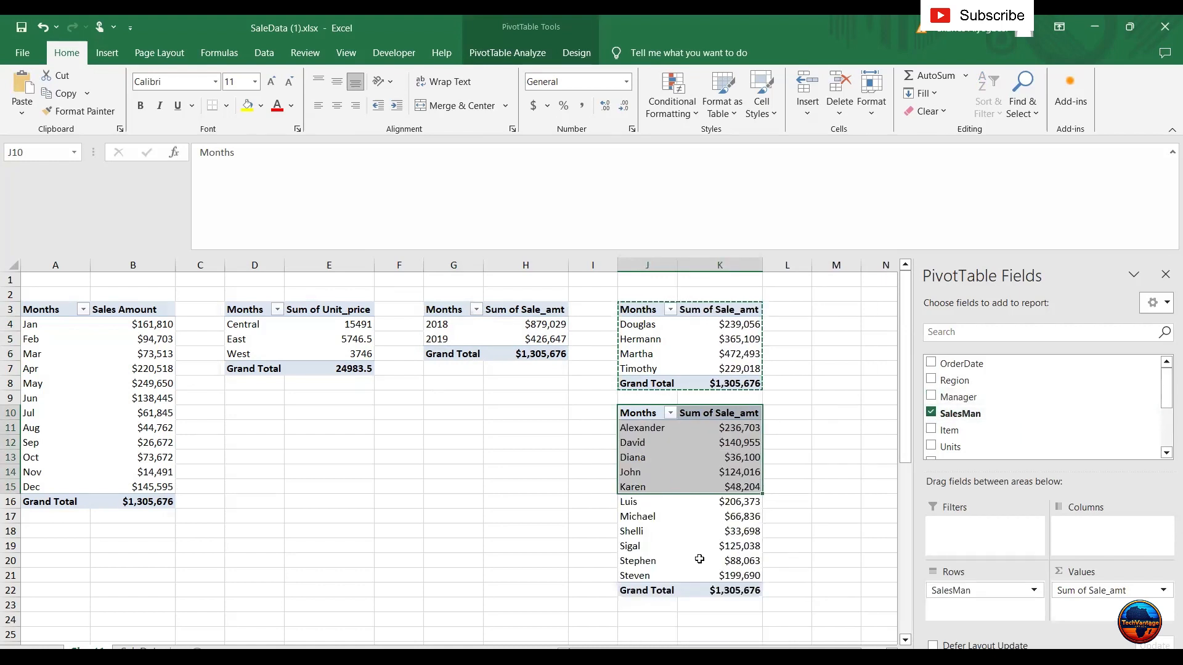
pyautogui.click(789, 499)
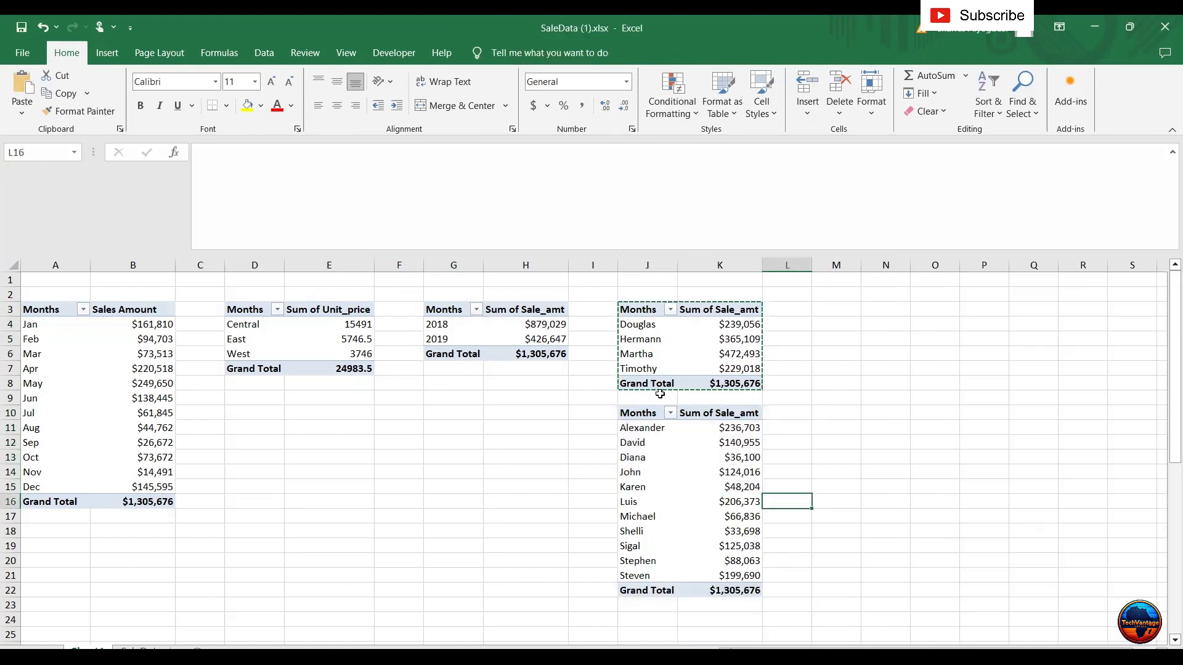
# Examine the sales amounts per salesman in the PivotTable at J10.
pyautogui.click(643, 425)
pyautogui.click(692, 487)
pyautogui.click(713, 522)
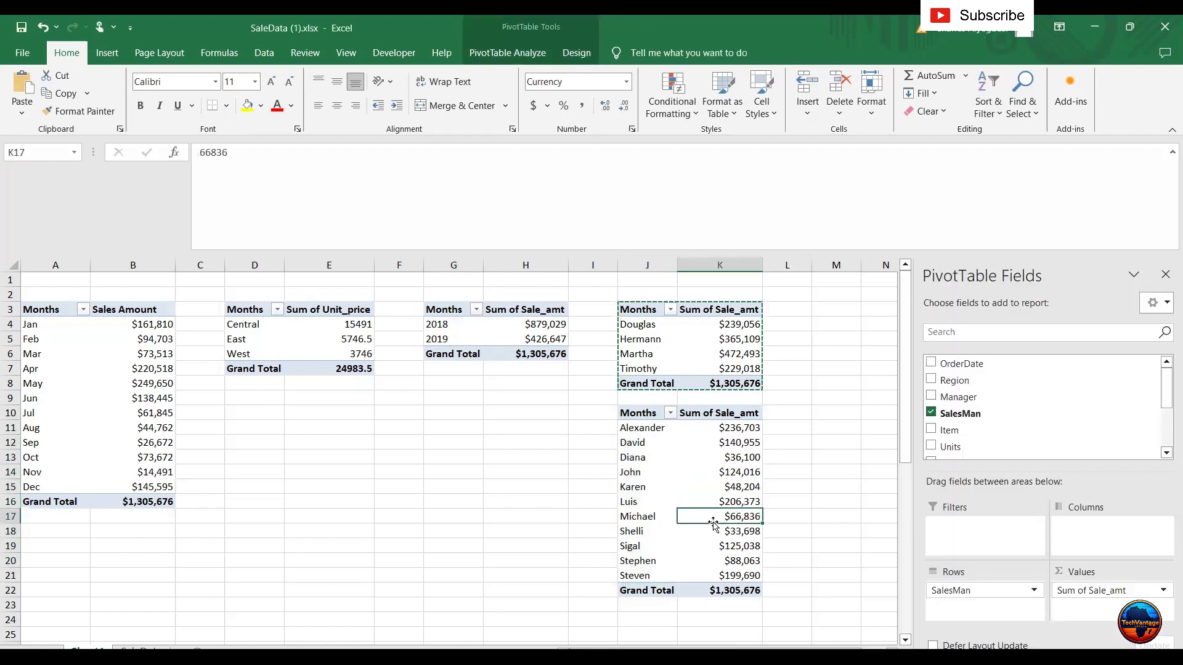
pyautogui.press('Up')
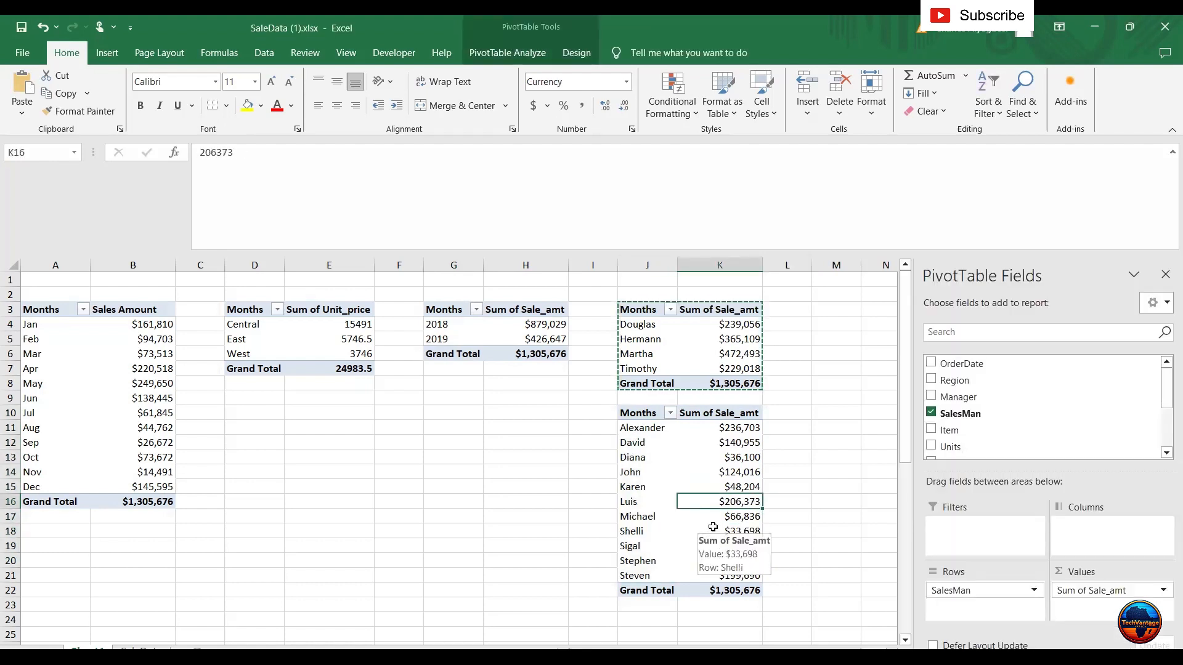
pyautogui.press('Up')
pyautogui.press('Up')
pyautogui.press('Up')
pyautogui.press('Up')
pyautogui.press('Up')
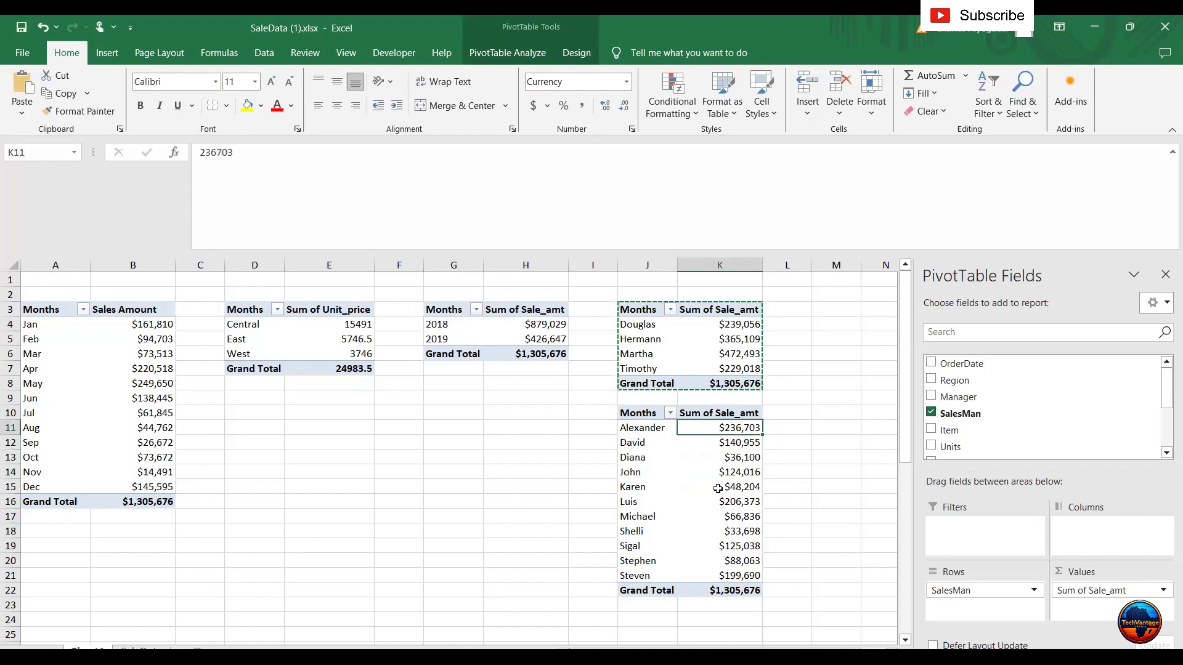
pyautogui.press('Down')
pyautogui.press('Down')
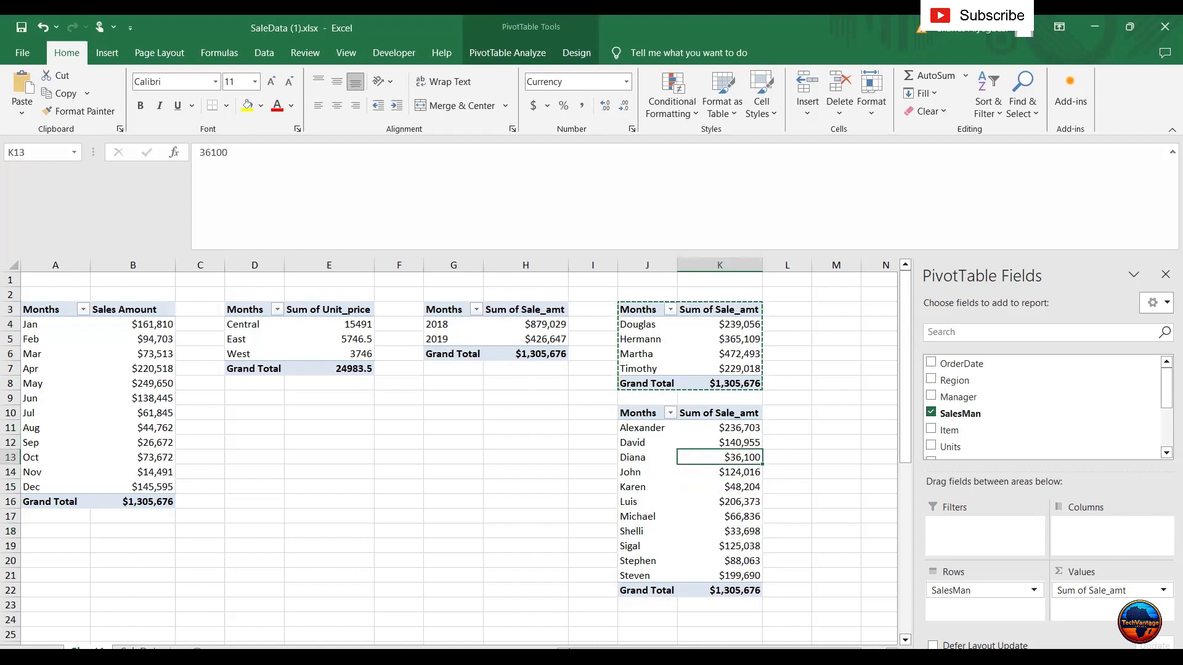
pyautogui.press('Down')
pyautogui.press('Down')
pyautogui.press('Down')
pyautogui.press('Down')
pyautogui.press('Down')
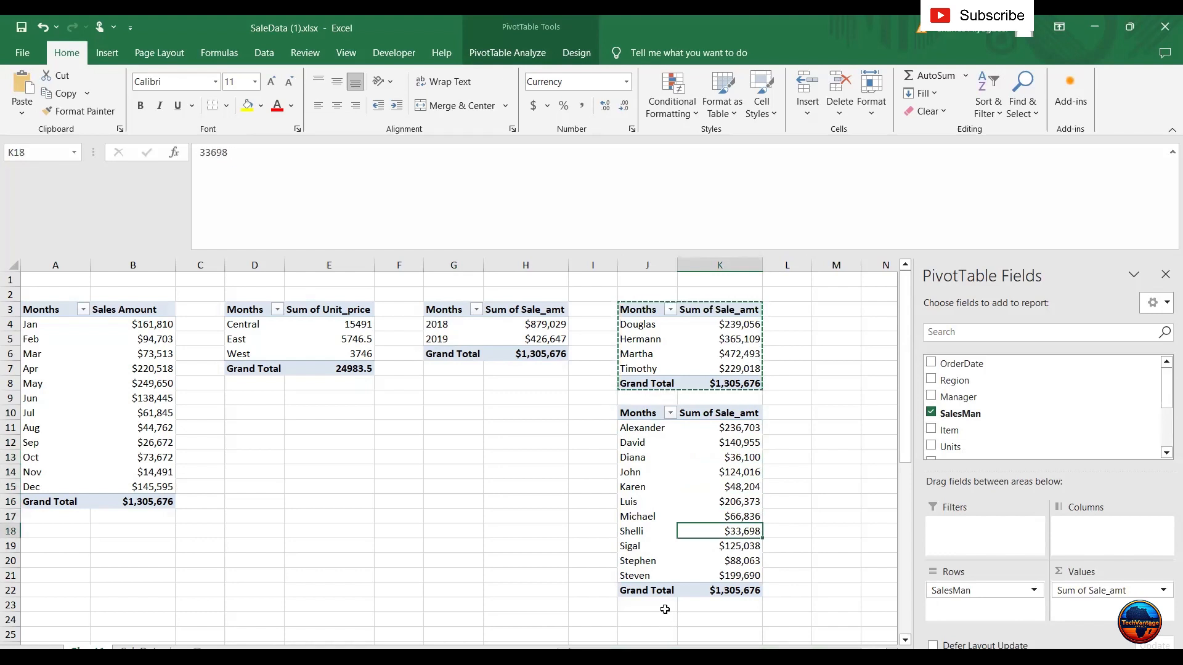
pyautogui.press('Up')
pyautogui.press('Up')
pyautogui.press('Up')
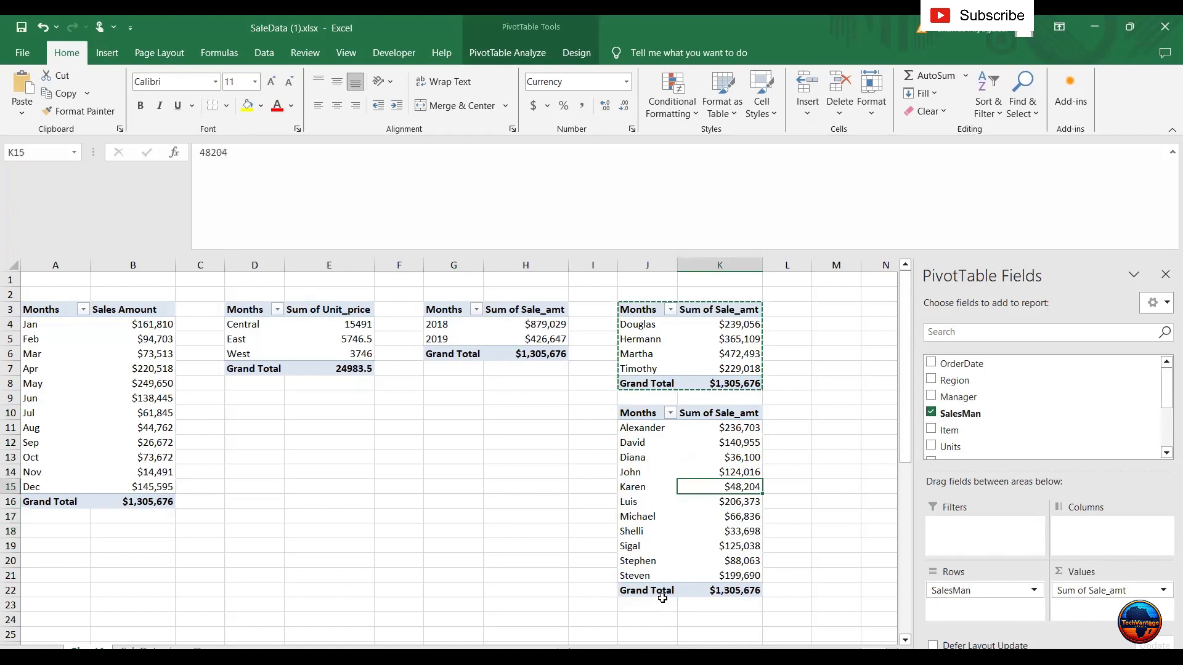
pyautogui.press('Down')
pyautogui.press('Down')
pyautogui.press('Down')
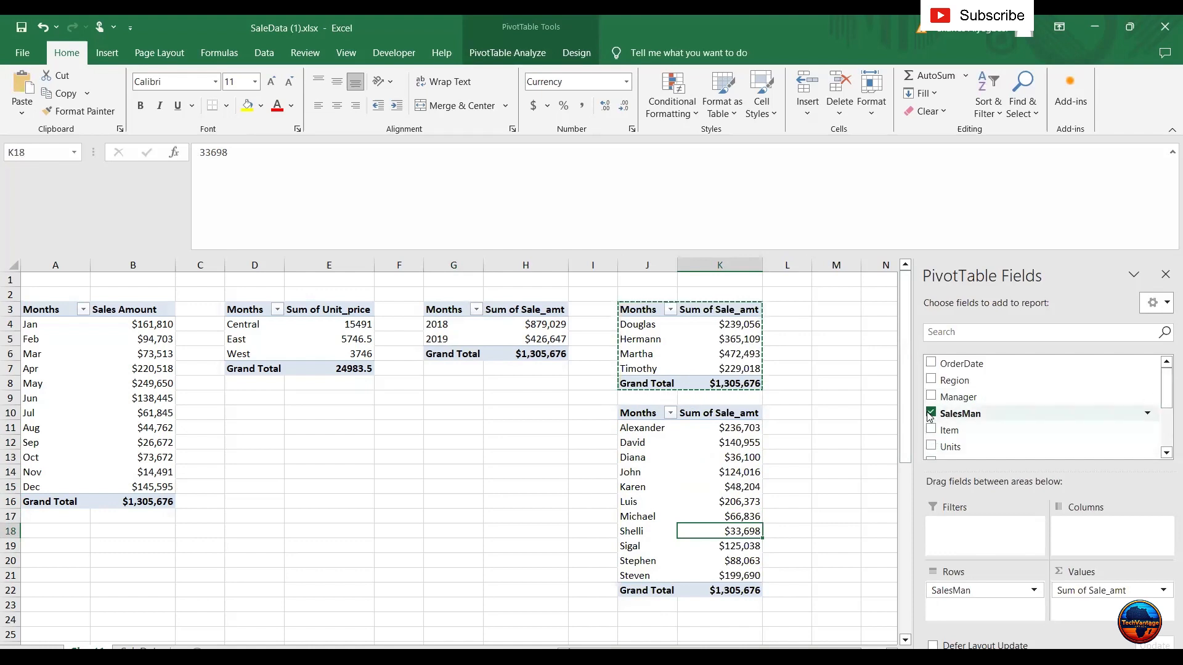
# Copy the salesman PivotTable in J10:K22 and paste the copy at M3.
pyautogui.moveTo(627, 414); pyautogui.dragTo(714, 590)
pyautogui.hotkey('ctrl', 'c')
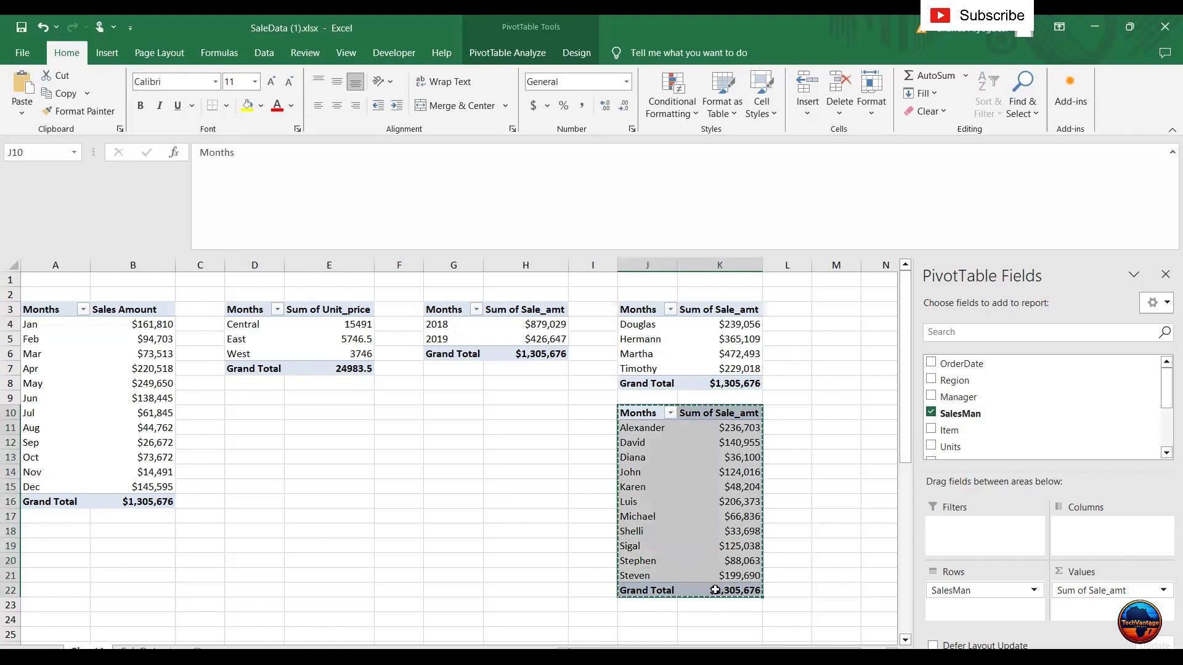
pyautogui.press('Right')
pyautogui.press('Right')
pyautogui.press('Right')
pyautogui.press('Up')
pyautogui.press('Up')
pyautogui.press('Up')
pyautogui.press('Up')
pyautogui.press('Up')
pyautogui.press('Up')
pyautogui.press('Up')
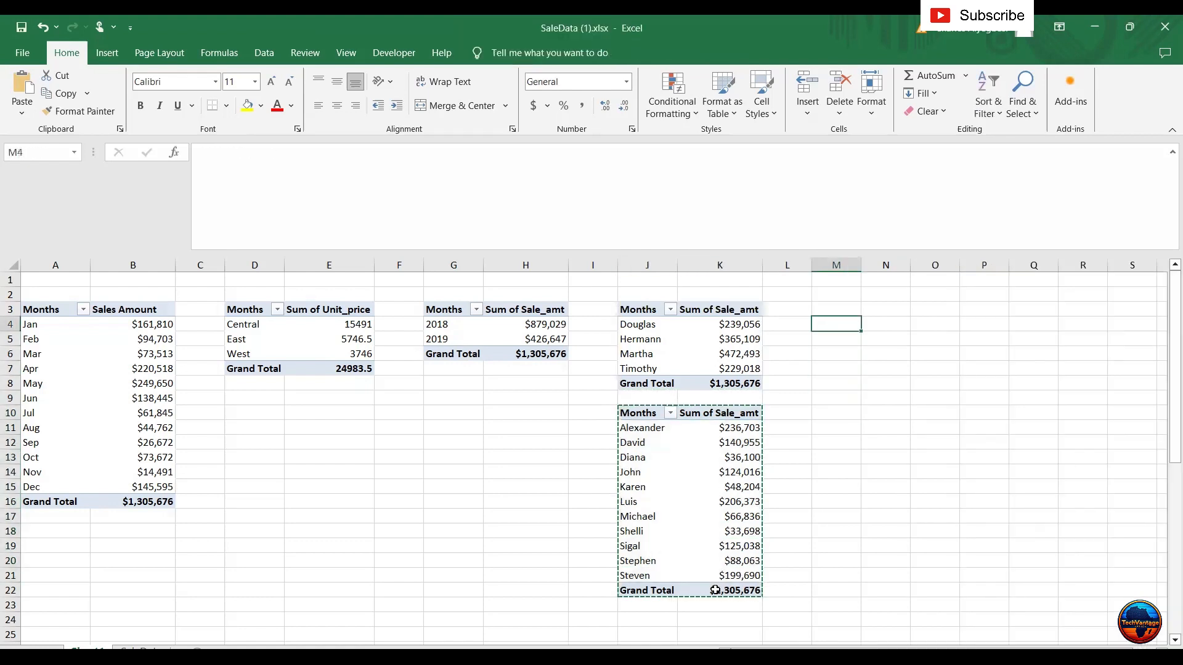
pyautogui.hotkey('ctrl', 'v')
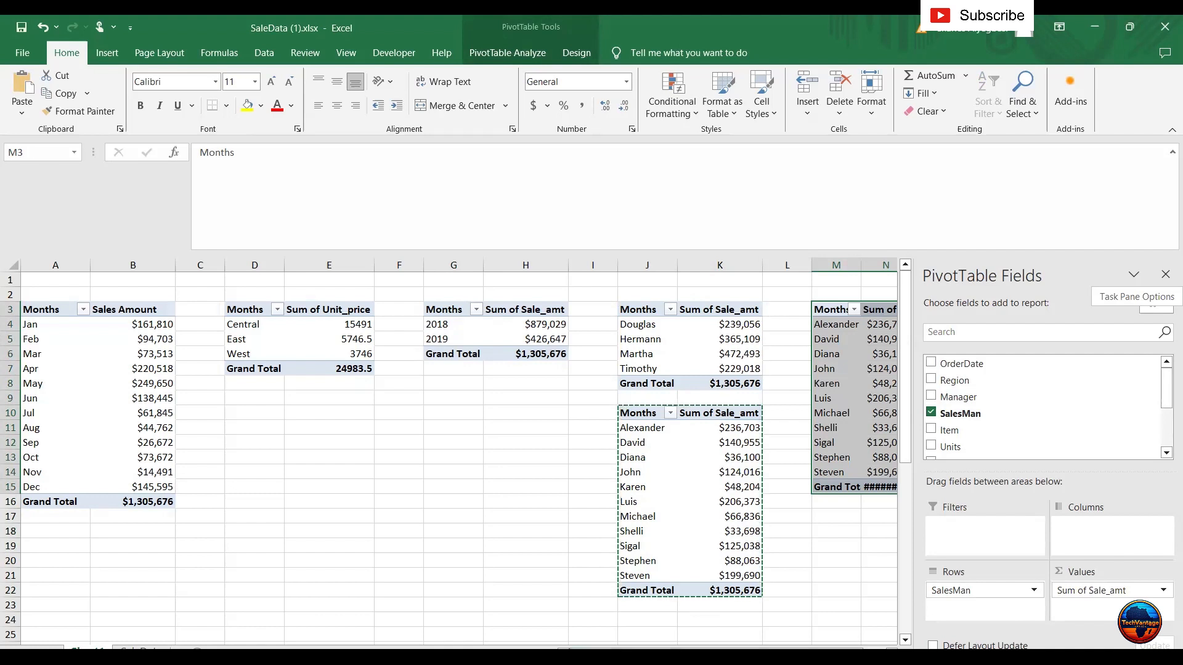
# In the PivotTable at M3, add Item to the rows and remove the SalesMan field.
pyautogui.click(904, 641)
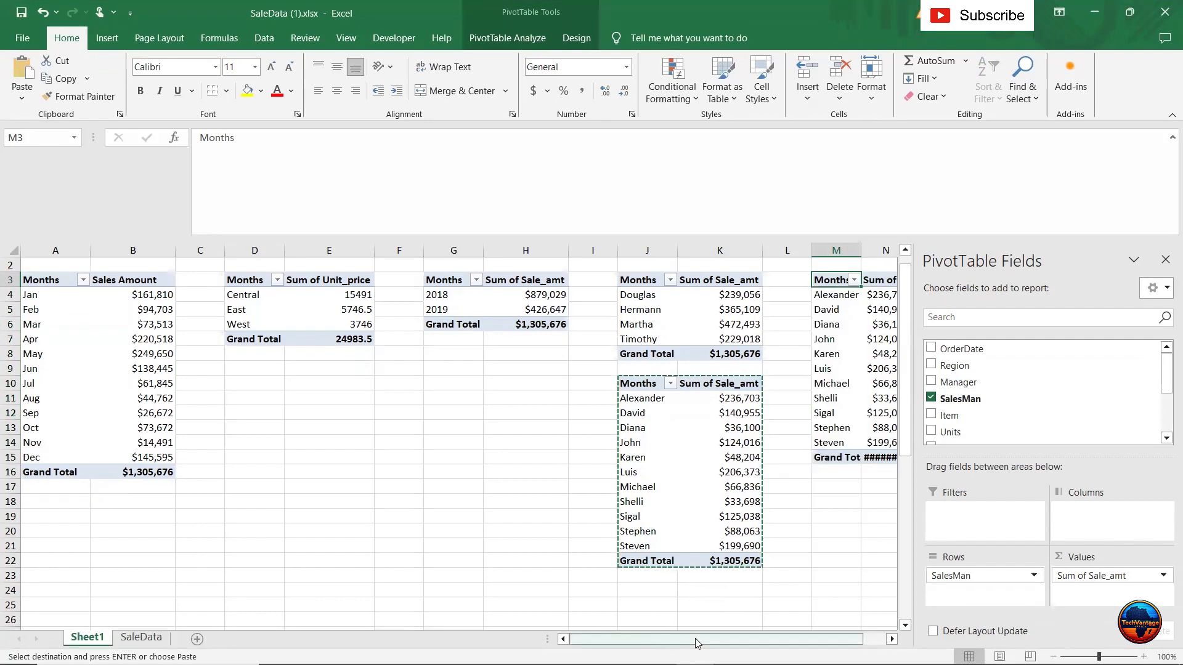
pyautogui.moveTo(697, 640); pyautogui.dragTo(718, 640)
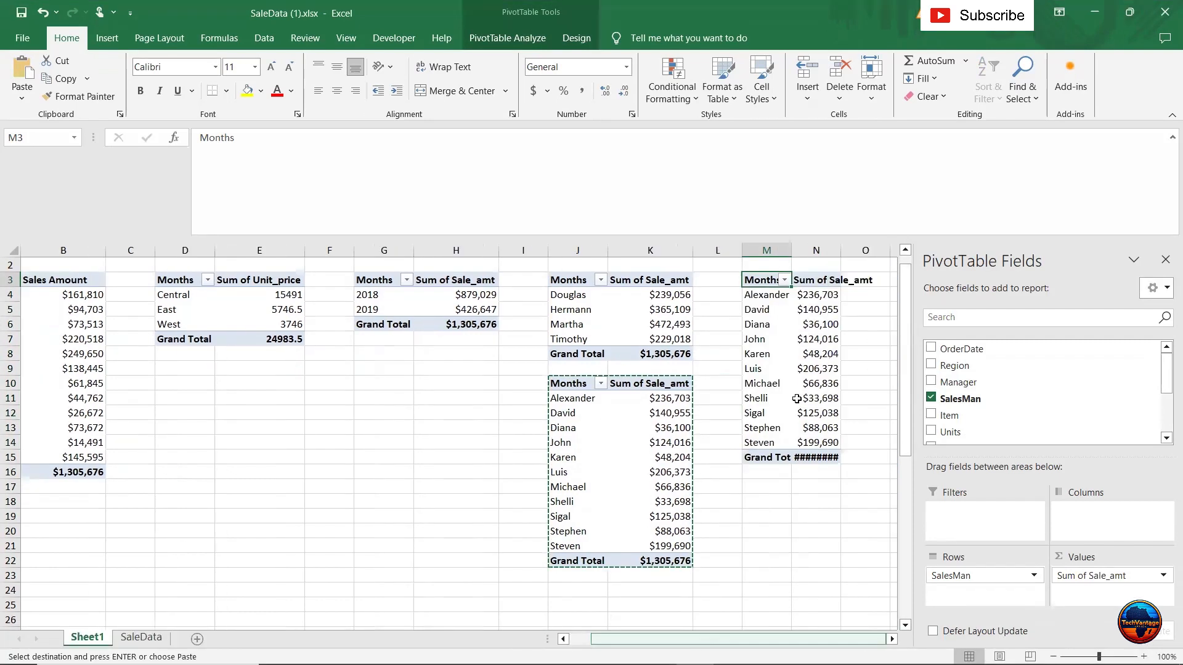
pyautogui.click(851, 295)
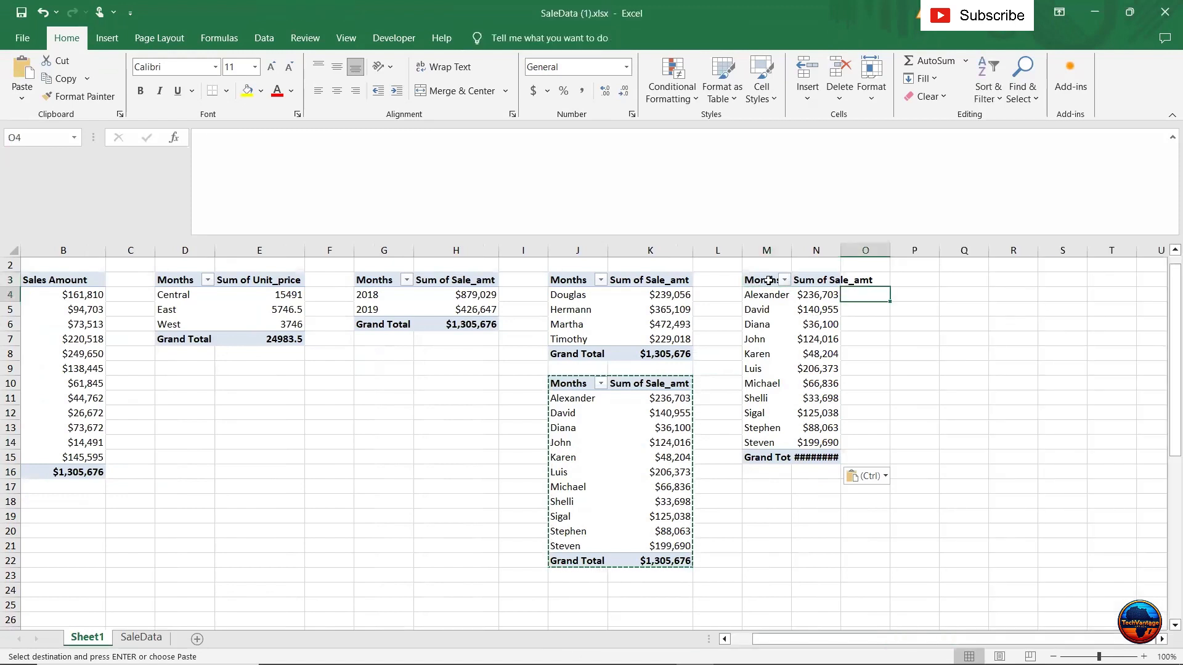
pyautogui.click(768, 280)
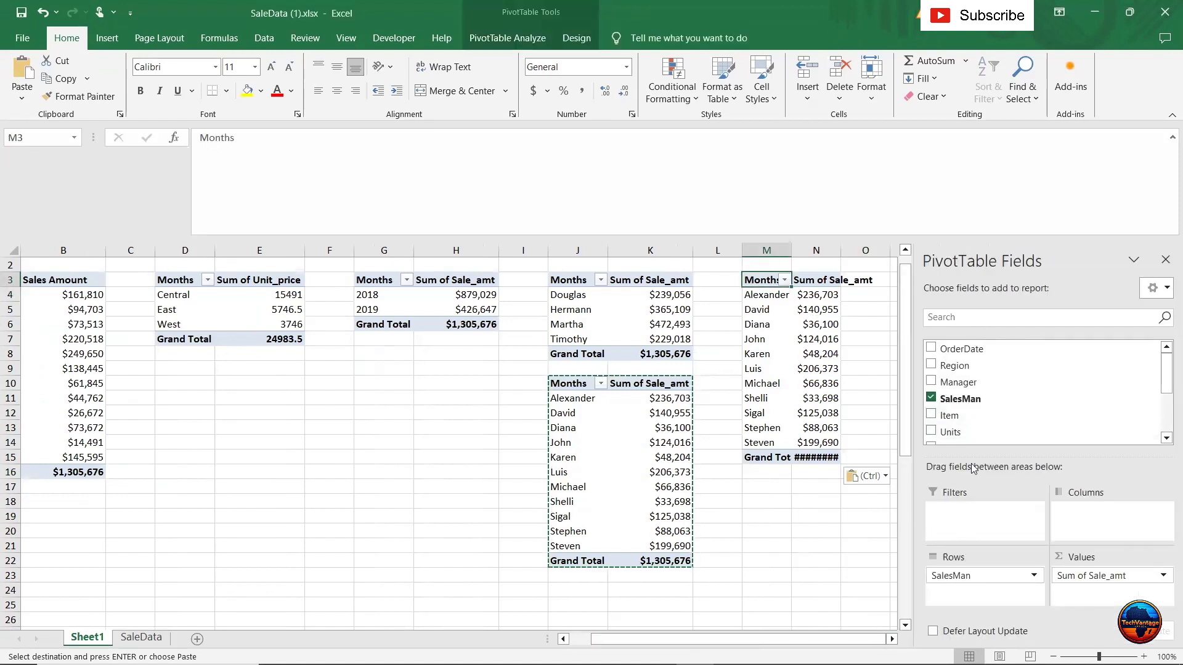
pyautogui.click(931, 415)
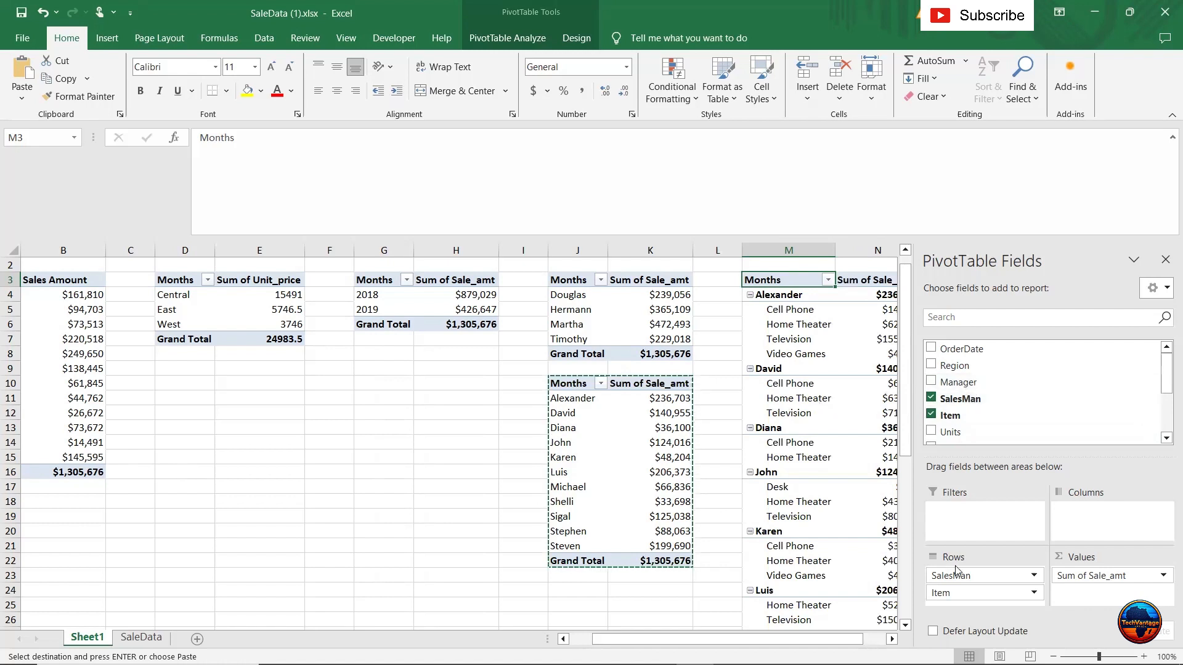
pyautogui.moveTo(955, 572); pyautogui.dragTo(775, 604)
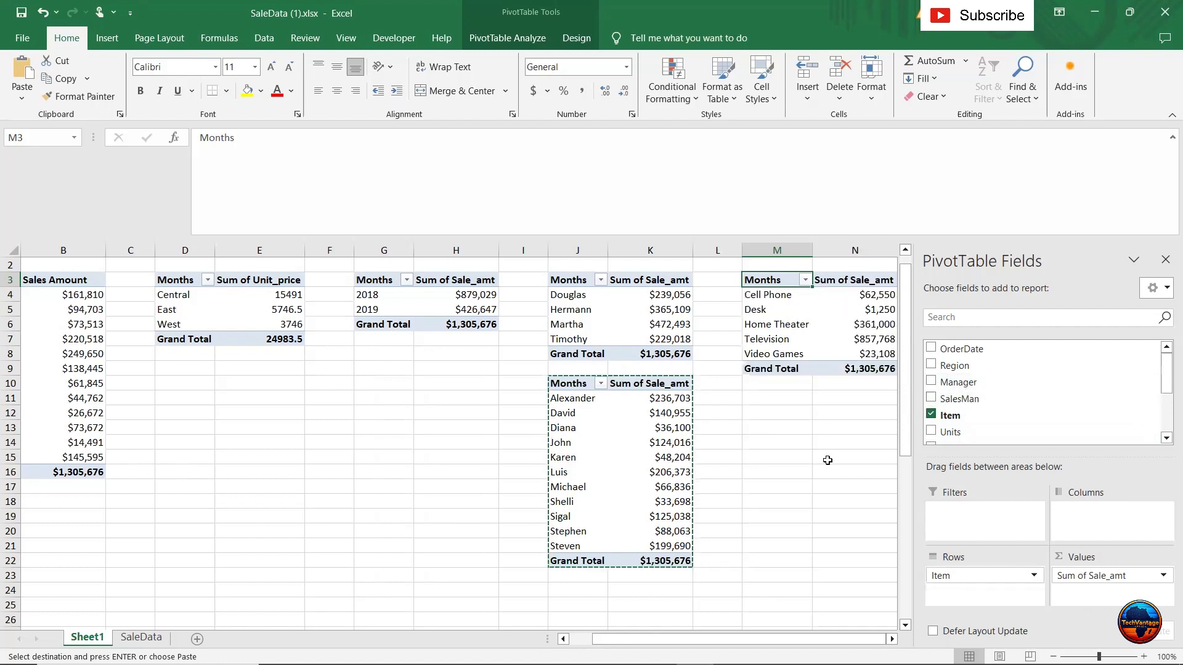
# Examine the sales amounts per item in the PivotTable at M3.
pyautogui.moveTo(738, 638); pyautogui.dragTo(737, 639)
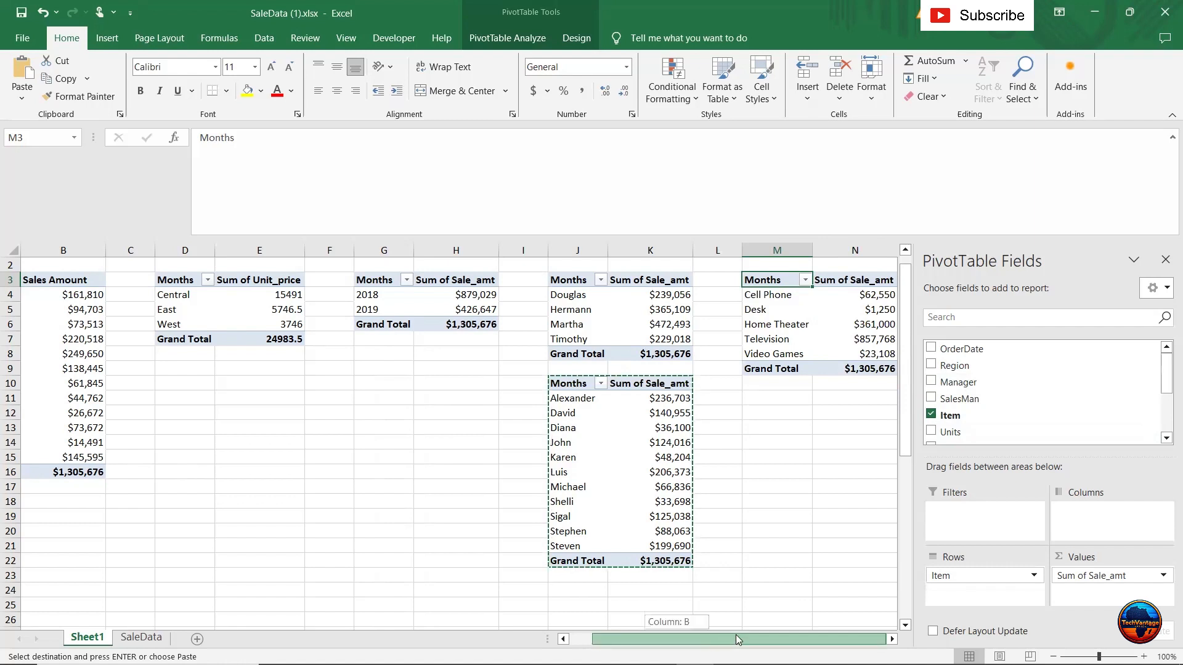
pyautogui.click(748, 410)
pyautogui.press('Right')
pyautogui.press('Right')
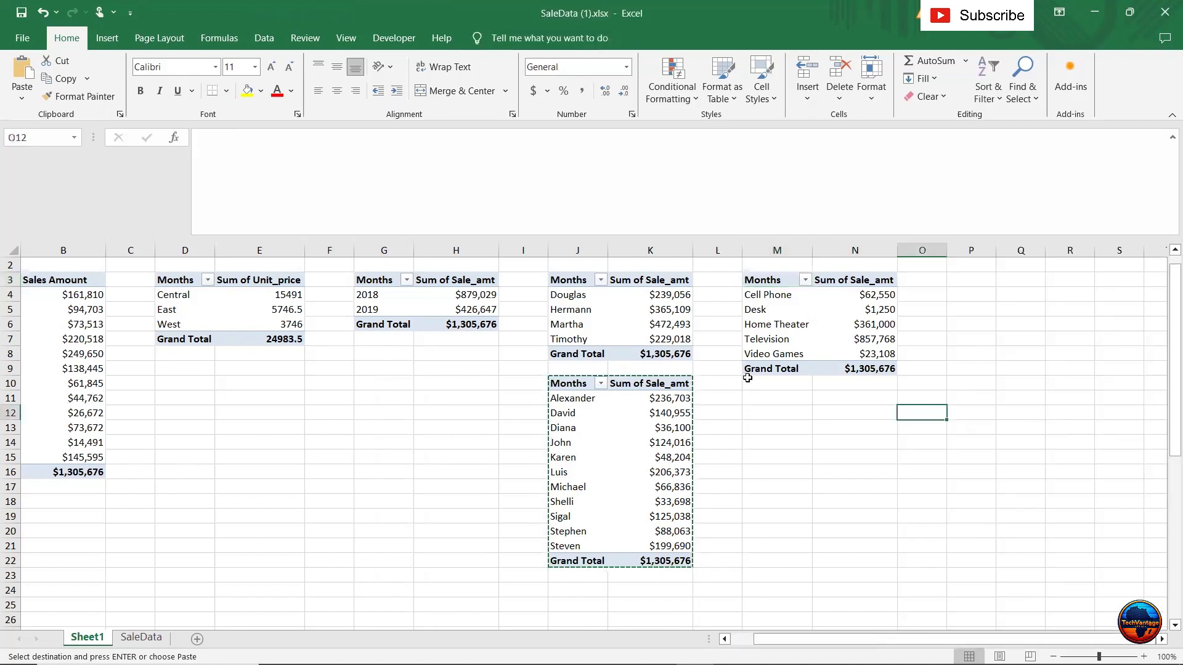
pyautogui.click(763, 294)
pyautogui.press('Down')
pyautogui.press('Down')
pyautogui.press('Down')
pyautogui.press('Down')
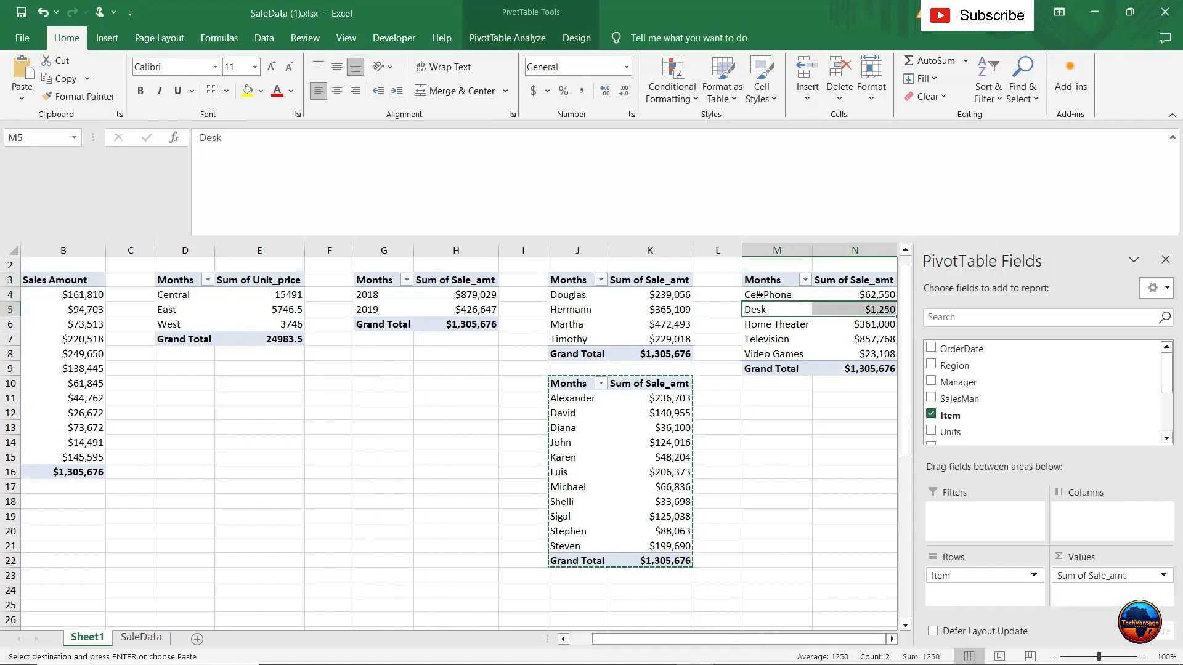
pyautogui.press('Right')
pyautogui.press('Right')
pyautogui.press('Right')
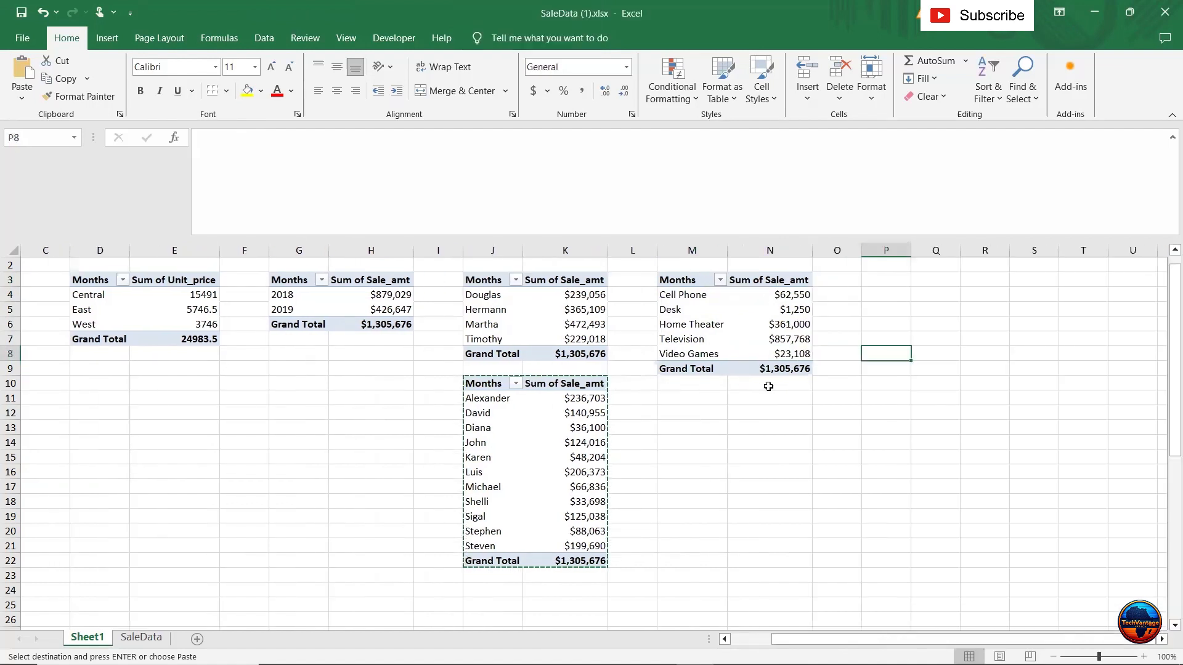
pyautogui.press('Left')
pyautogui.press('Left')
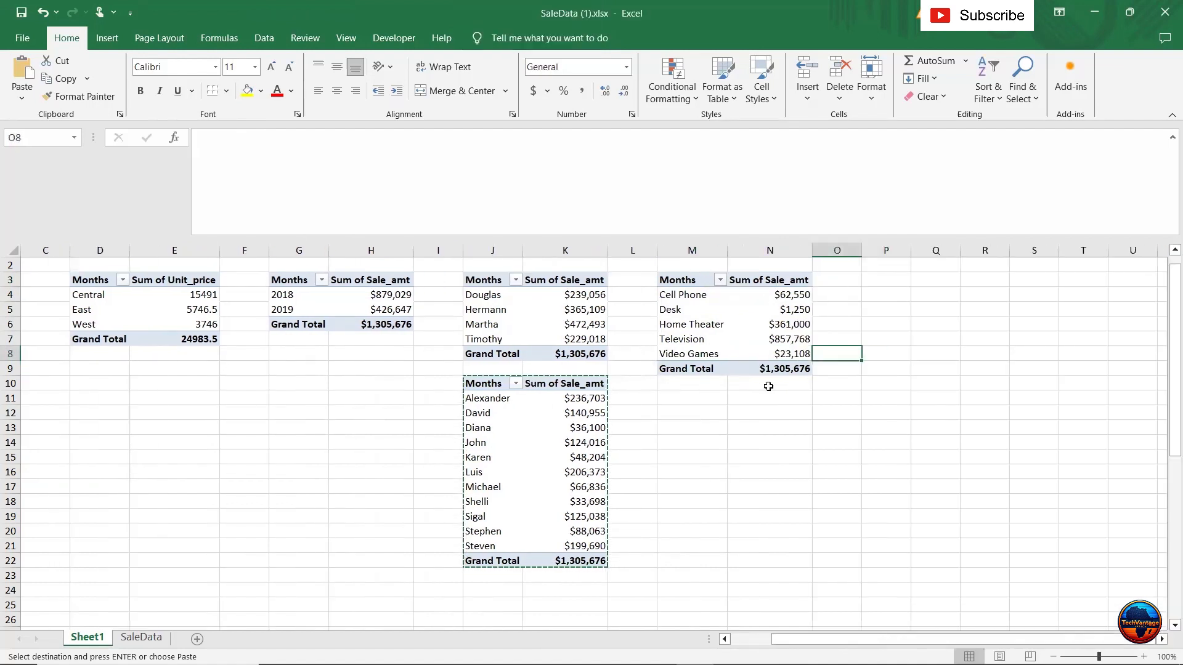
# Review the PivotTables in row 3 of Sheet1, from the item table at M3 back to the monthly table.
pyautogui.press('Down')
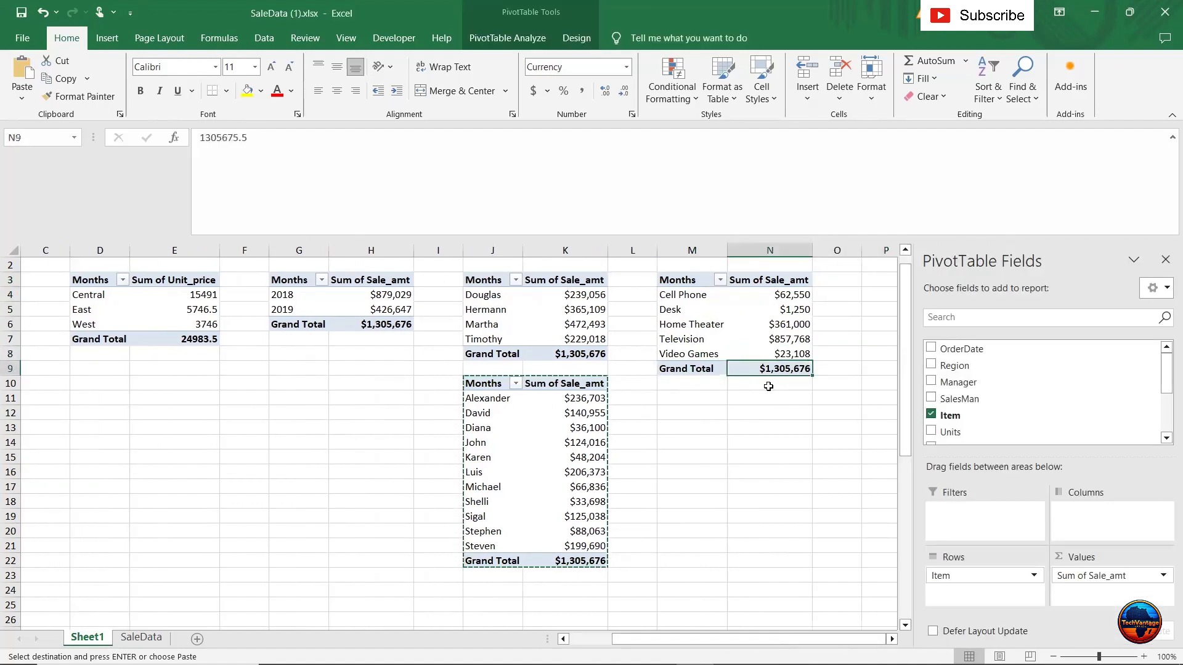
pyautogui.press('Left')
pyautogui.press('Left')
pyautogui.press('Left')
pyautogui.press('Left')
pyautogui.press('Left')
pyautogui.press('Left')
pyautogui.press('Left')
pyautogui.press('Left')
pyautogui.press('Left')
pyautogui.press('Left')
pyautogui.press('Left')
pyautogui.press('Left')
pyautogui.press('Left')
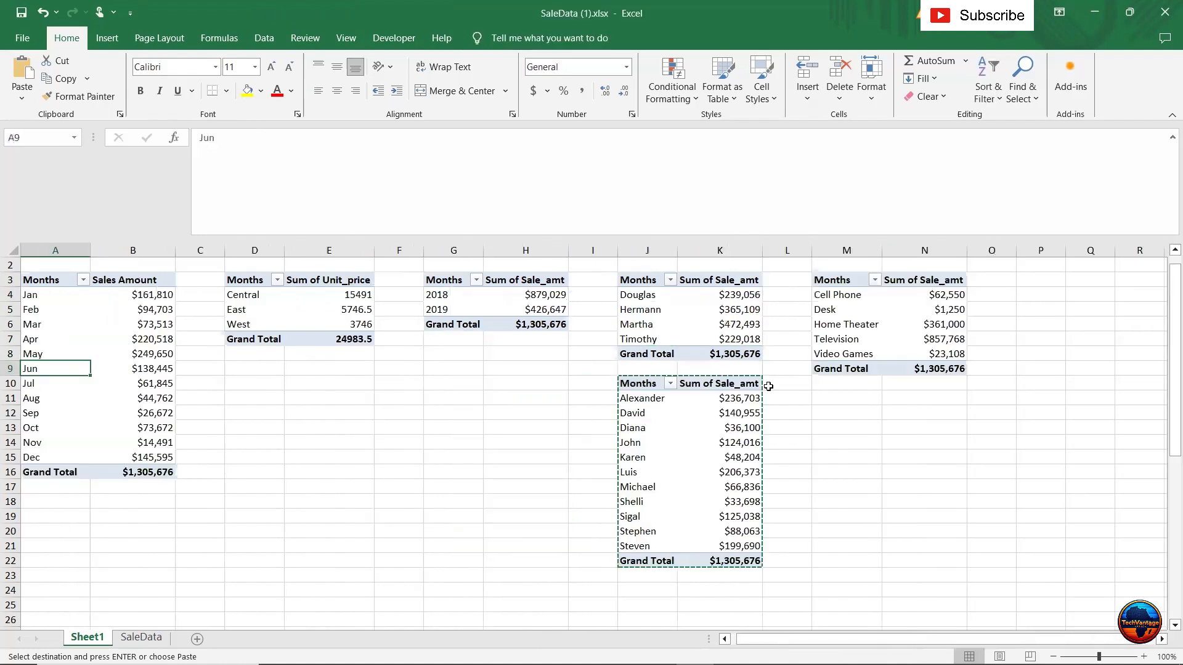
pyautogui.press('Right')
pyautogui.press('Right')
pyautogui.press('Right')
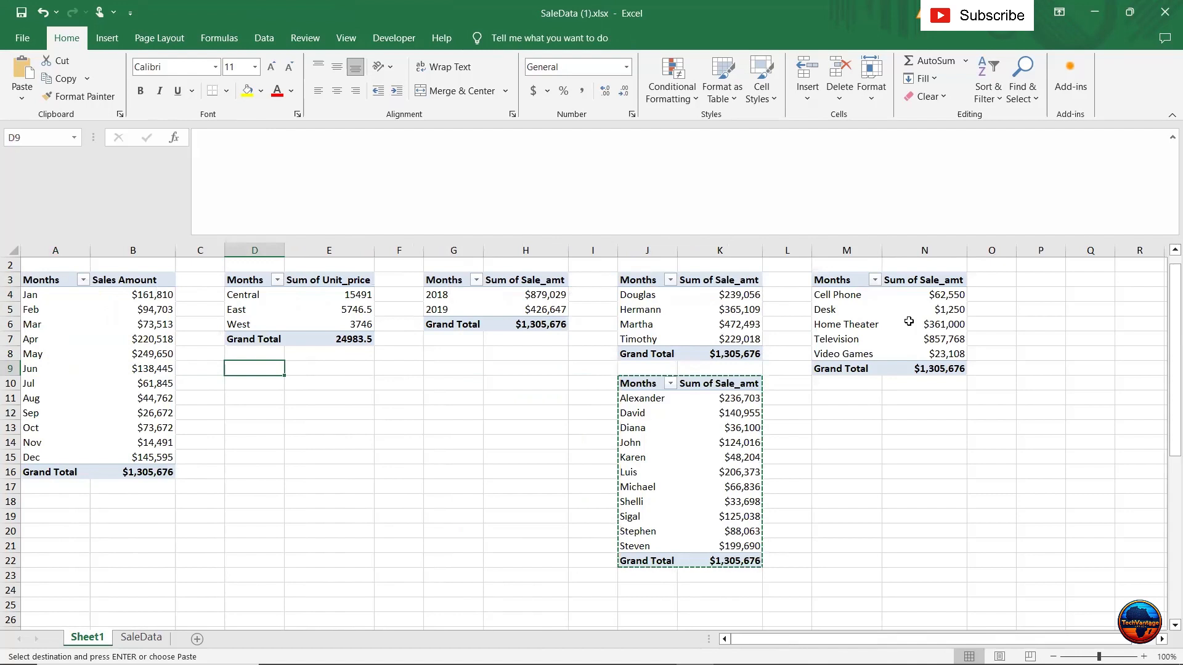
pyautogui.moveTo(909, 321)
# Examine the monthly sales amounts in column B of the PivotTable at A3.
pyautogui.click(160, 300)
pyautogui.press('Down')
pyautogui.press('Down')
pyautogui.press('Down')
pyautogui.press('Down')
pyautogui.press('Down')
pyautogui.press('Down')
pyautogui.press('Down')
pyautogui.press('Down')
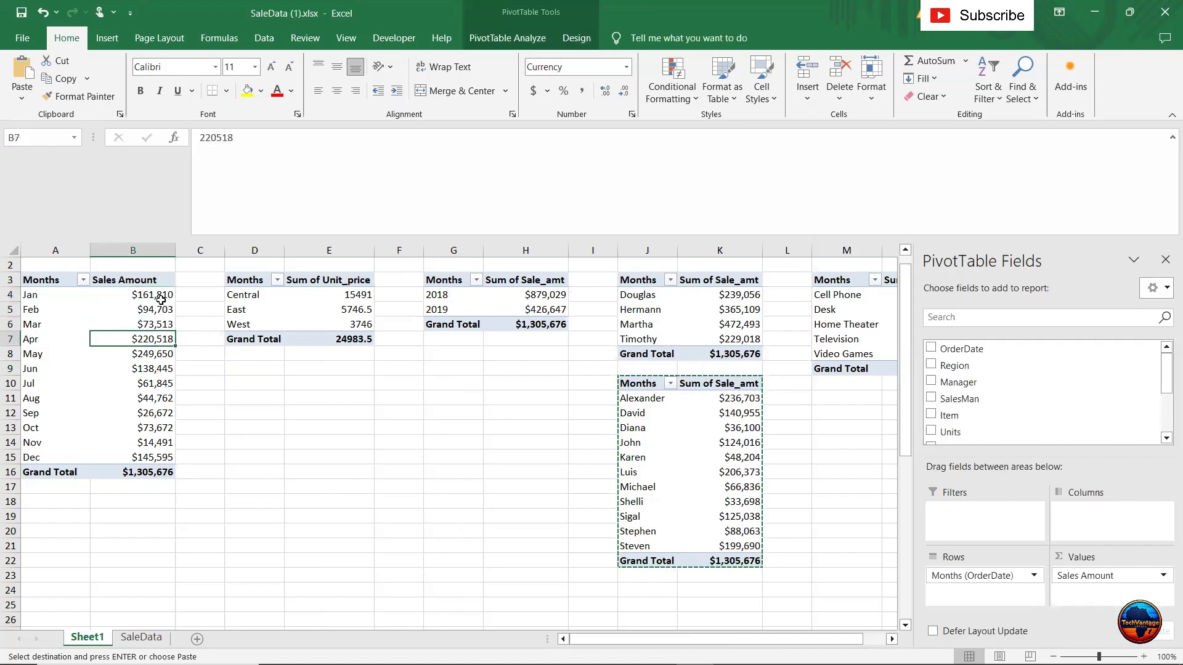
pyautogui.press('Down')
pyautogui.press('Down')
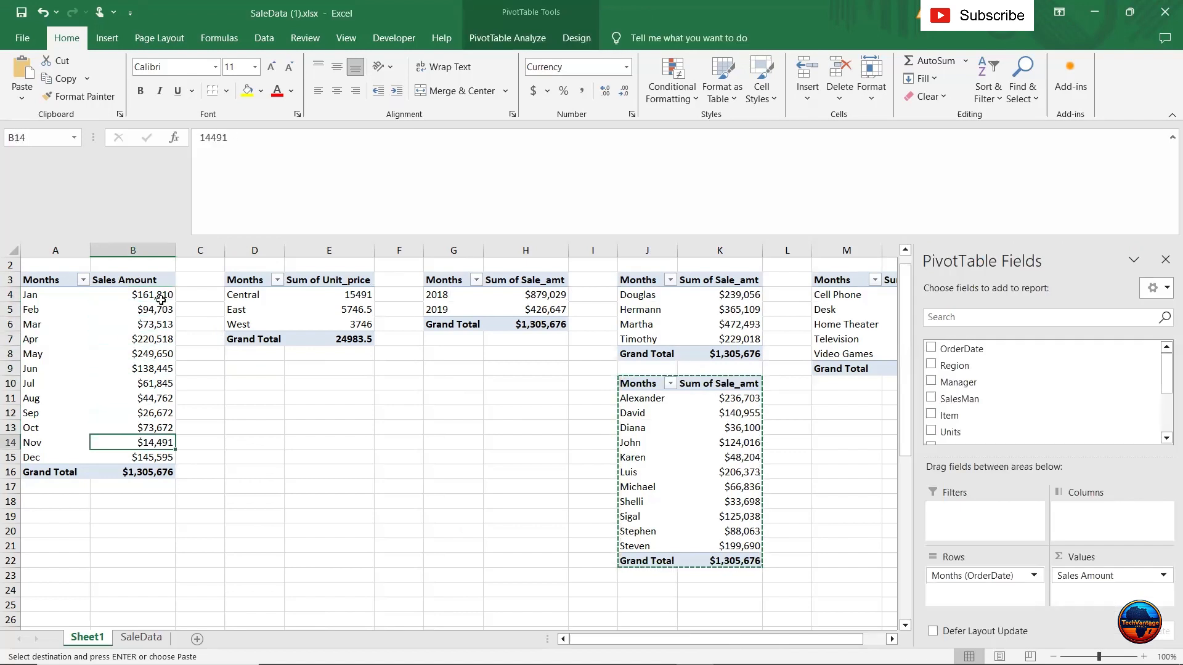
pyautogui.press('Down')
pyautogui.press('Down')
pyautogui.press('Up')
pyautogui.press('Up')
pyautogui.press('Up')
pyautogui.press('Up')
pyautogui.press('Up')
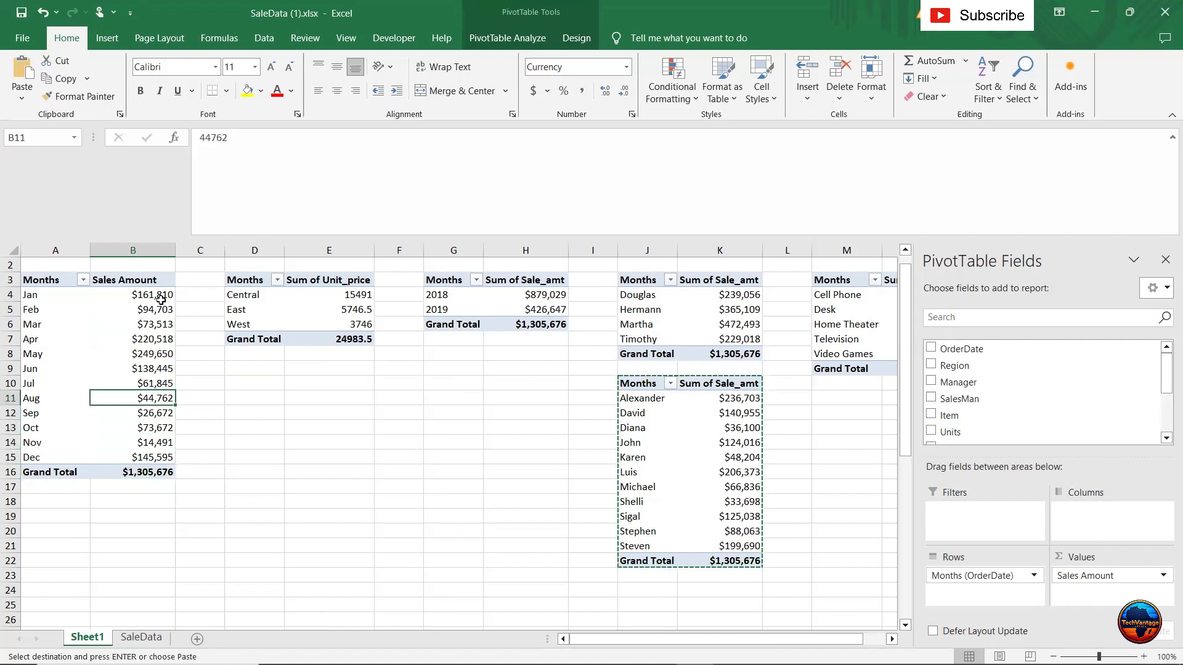
pyautogui.press('Up')
pyautogui.press('Up')
pyautogui.press('Up')
pyautogui.press('Up')
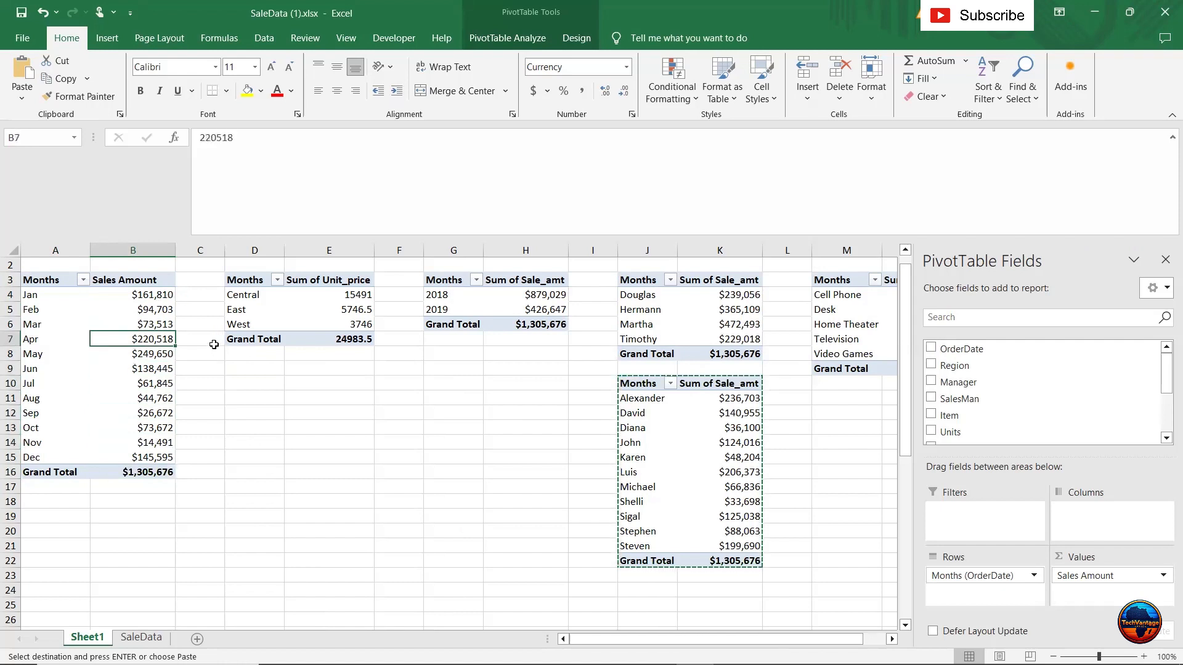
# Apply the custom number format [<999999]0.00,"K";[<999999999]0.00,,"M";0.00,,"B" to January's sales amount in B4.
pyautogui.press('Up')
pyautogui.press('Up')
pyautogui.press('Up')
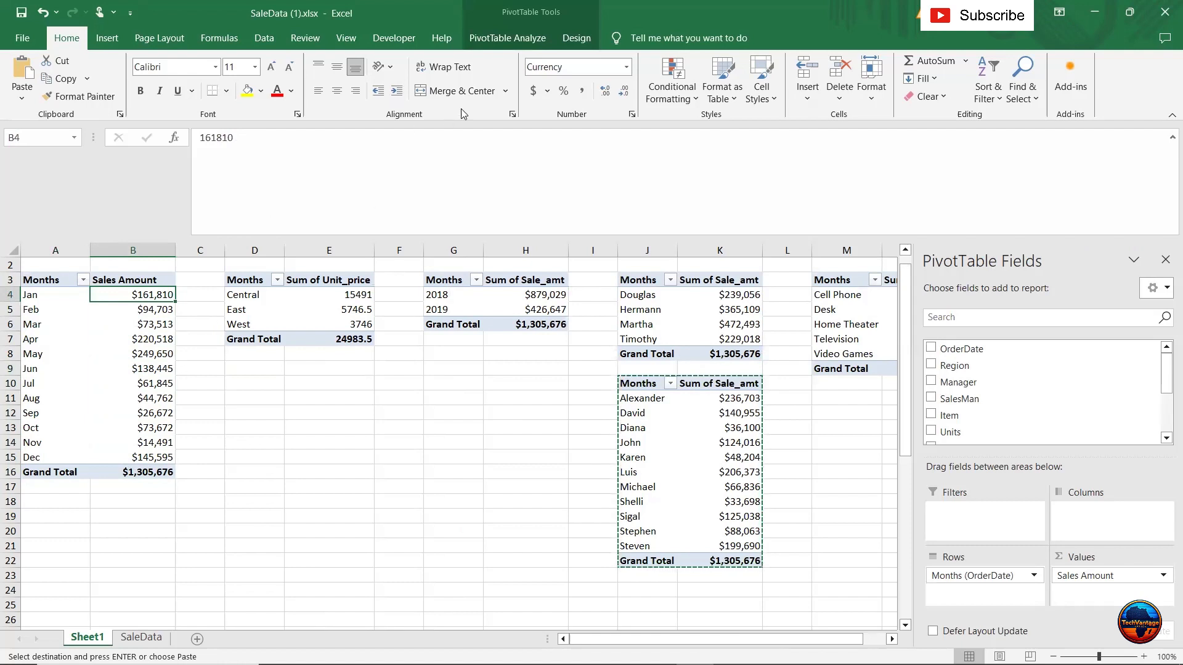
pyautogui.click(632, 114)
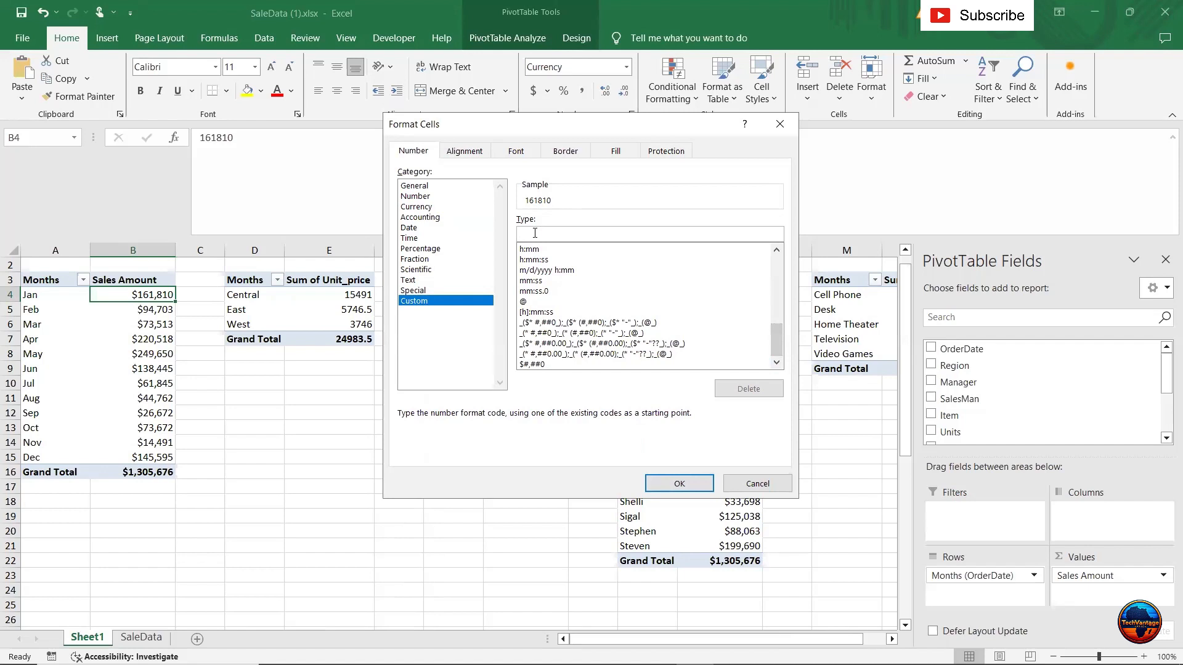
pyautogui.write('[<999999]0.00,"K";[<999999999]0.00,,"M";0.00,,"B"')
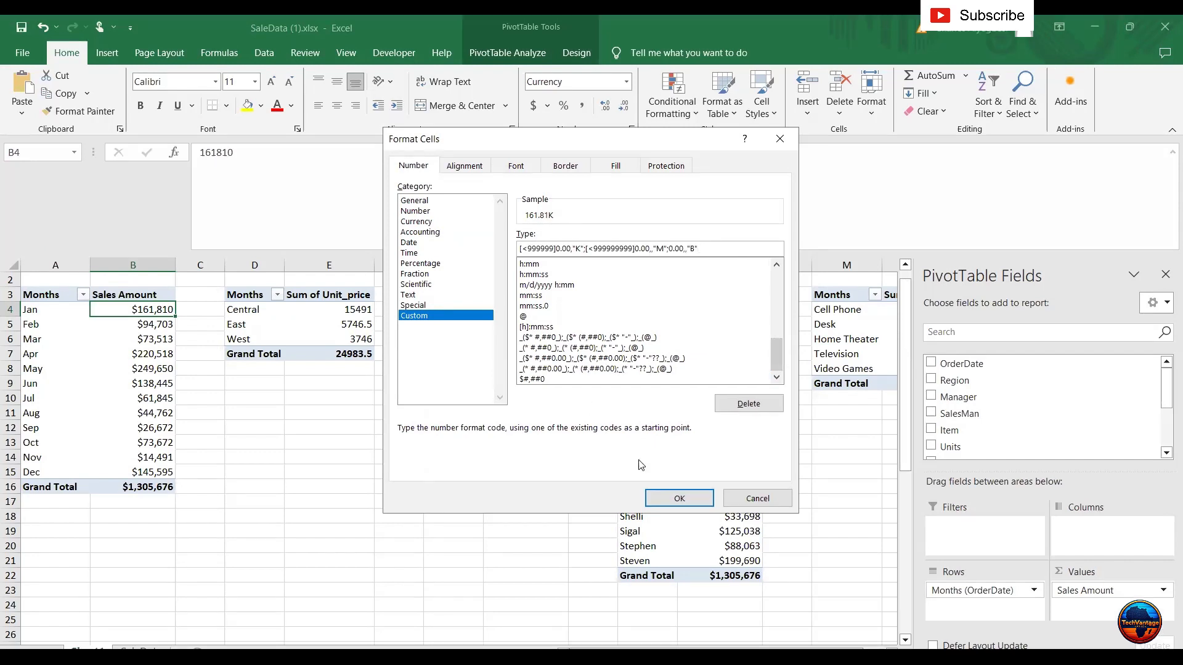
pyautogui.press('Return')
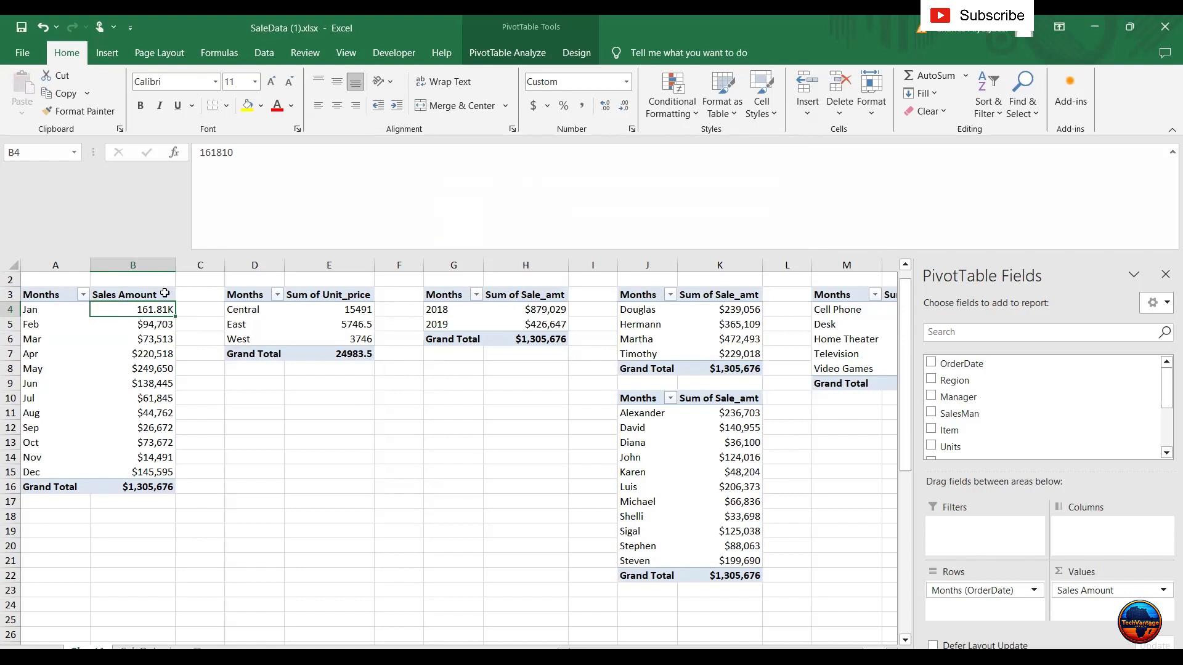
# Add a dollar sign before 0.00 in all three sections of B4's custom number format.
pyautogui.moveTo(148, 311)
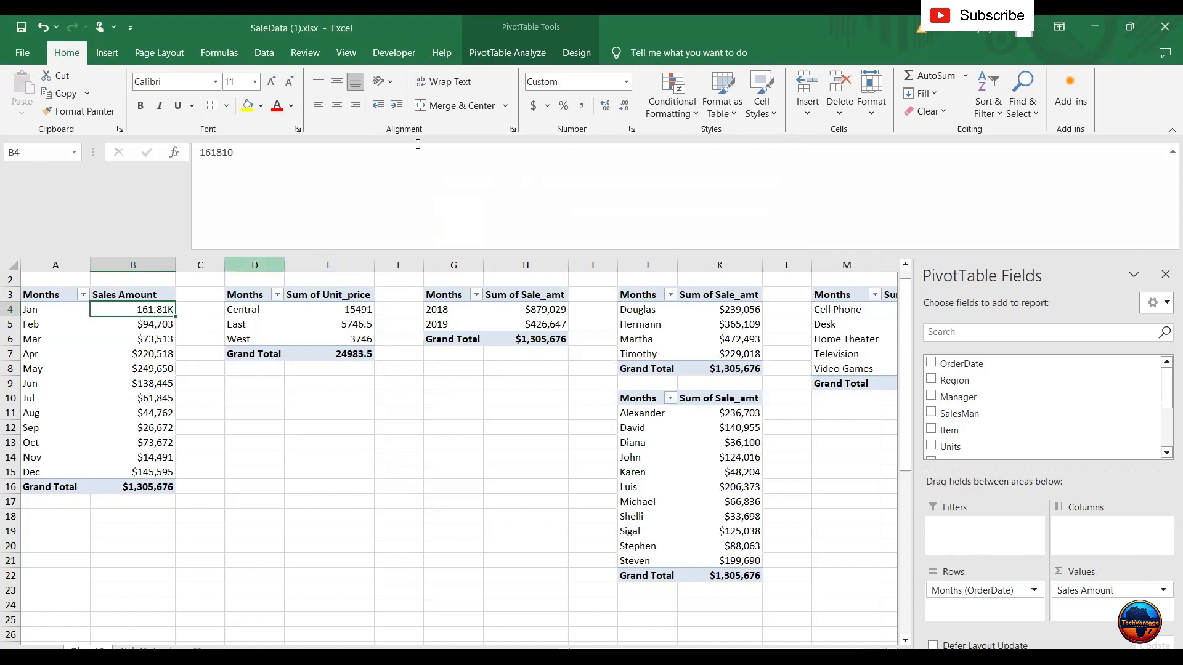
pyautogui.click(631, 130)
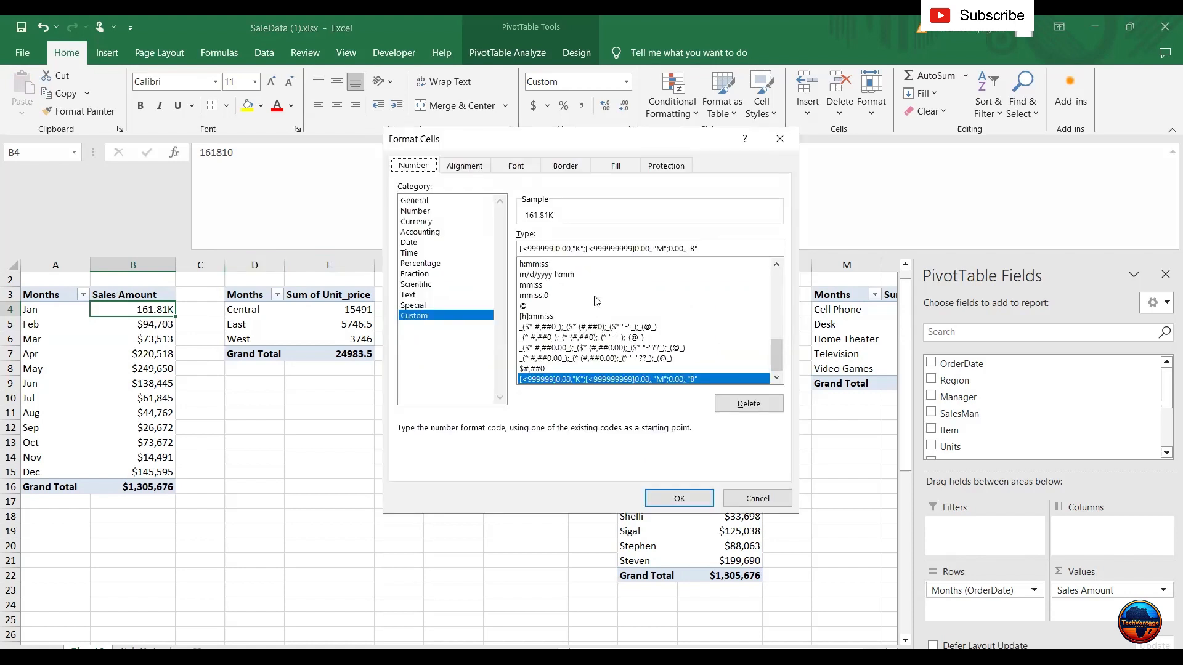
pyautogui.click(557, 248)
pyautogui.write('$')
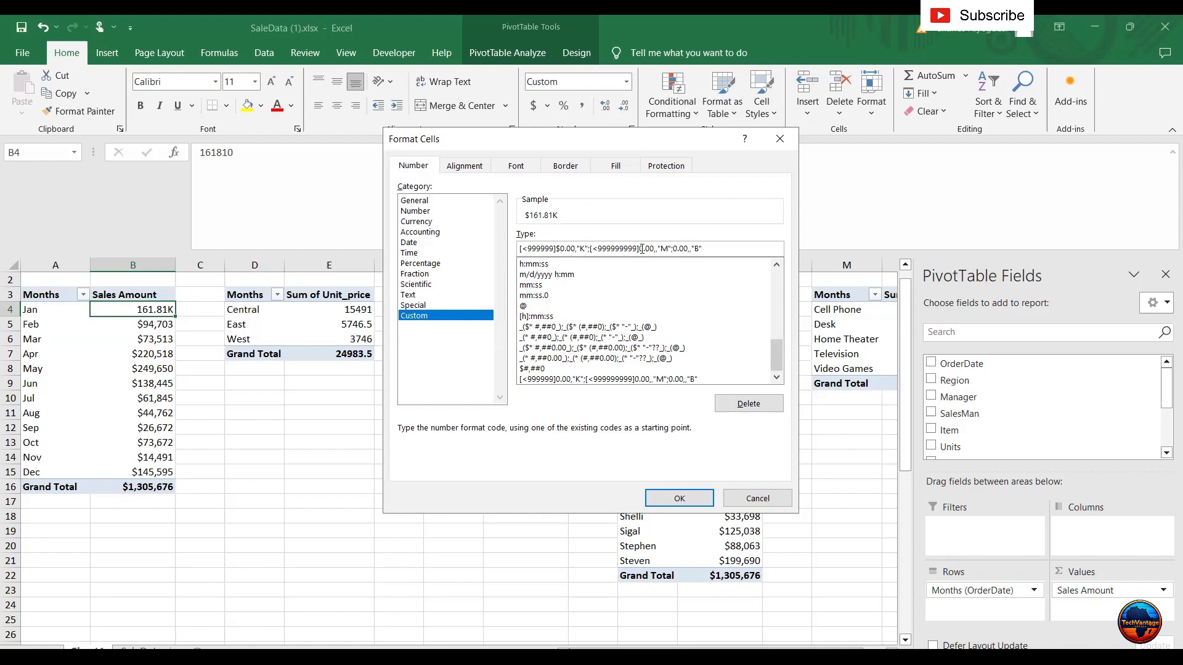
pyautogui.click(641, 248)
pyautogui.write('$')
pyautogui.click(678, 248)
pyautogui.write('$')
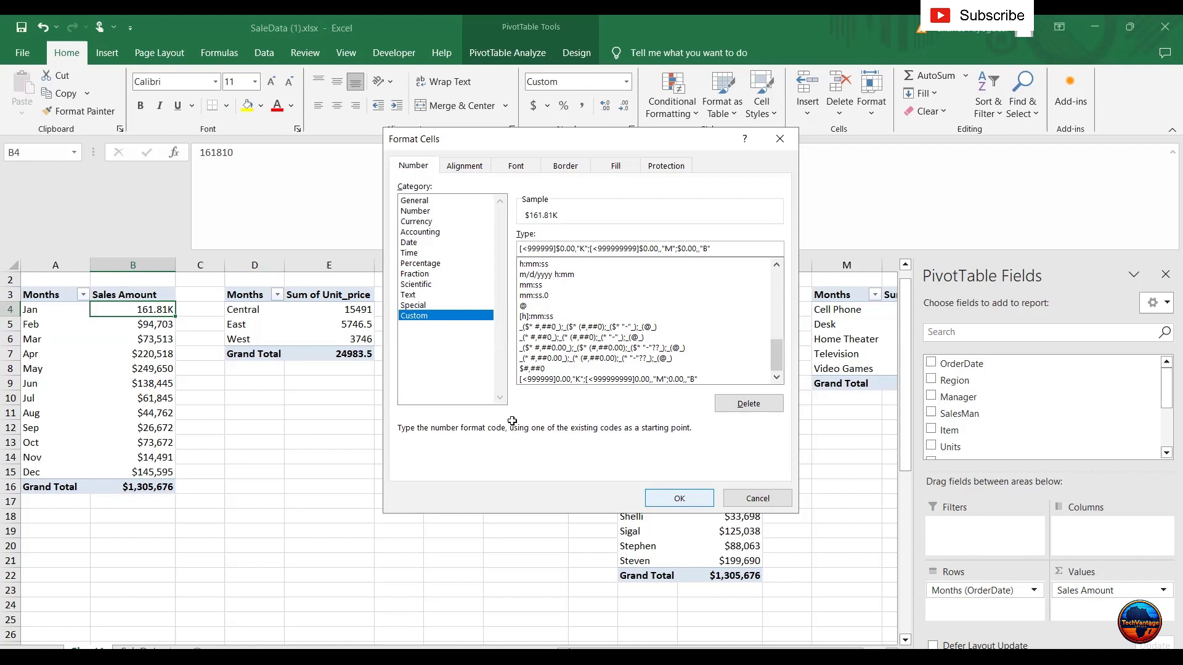
pyautogui.click(679, 499)
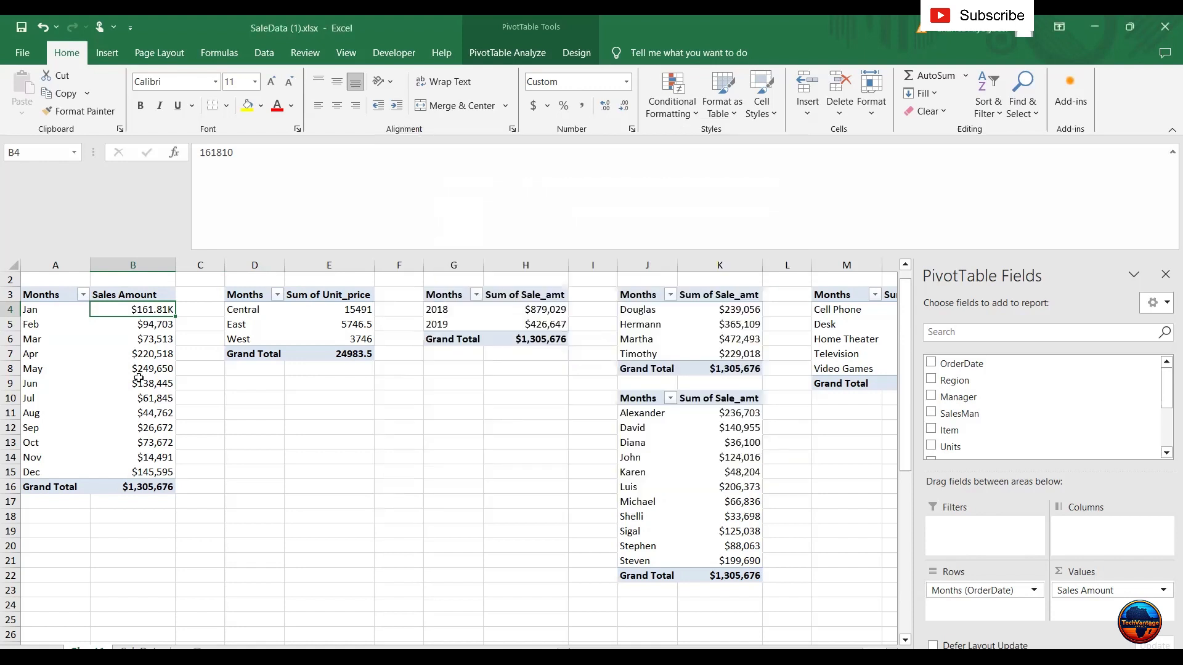
# Copy B4's formatting to the remaining monthly amounts in B5:B16 and the regional unit prices in E4:E7.
pyautogui.click(76, 112)
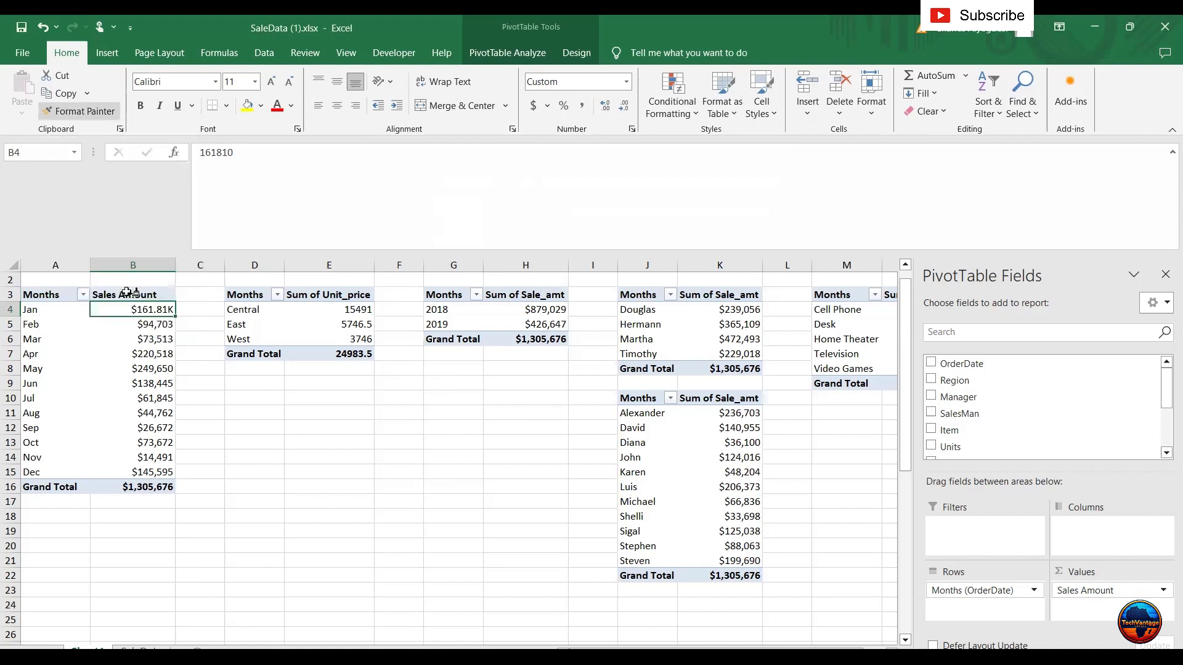
pyautogui.moveTo(137, 324); pyautogui.dragTo(122, 485)
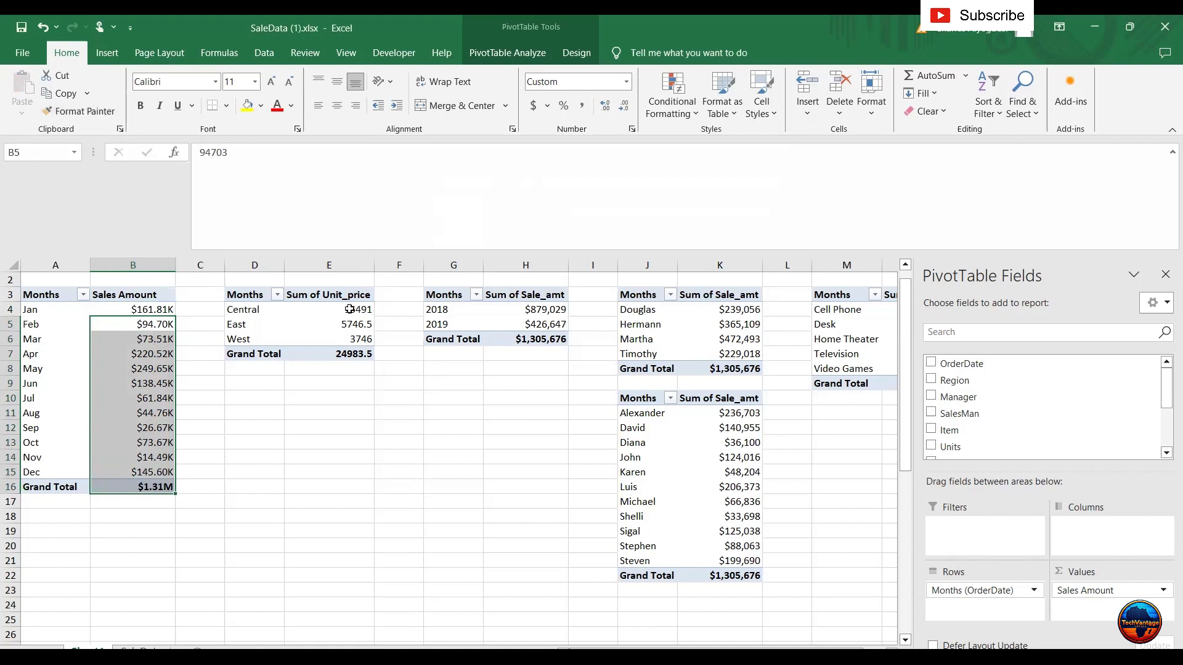
pyautogui.click(141, 312)
pyautogui.click(79, 111)
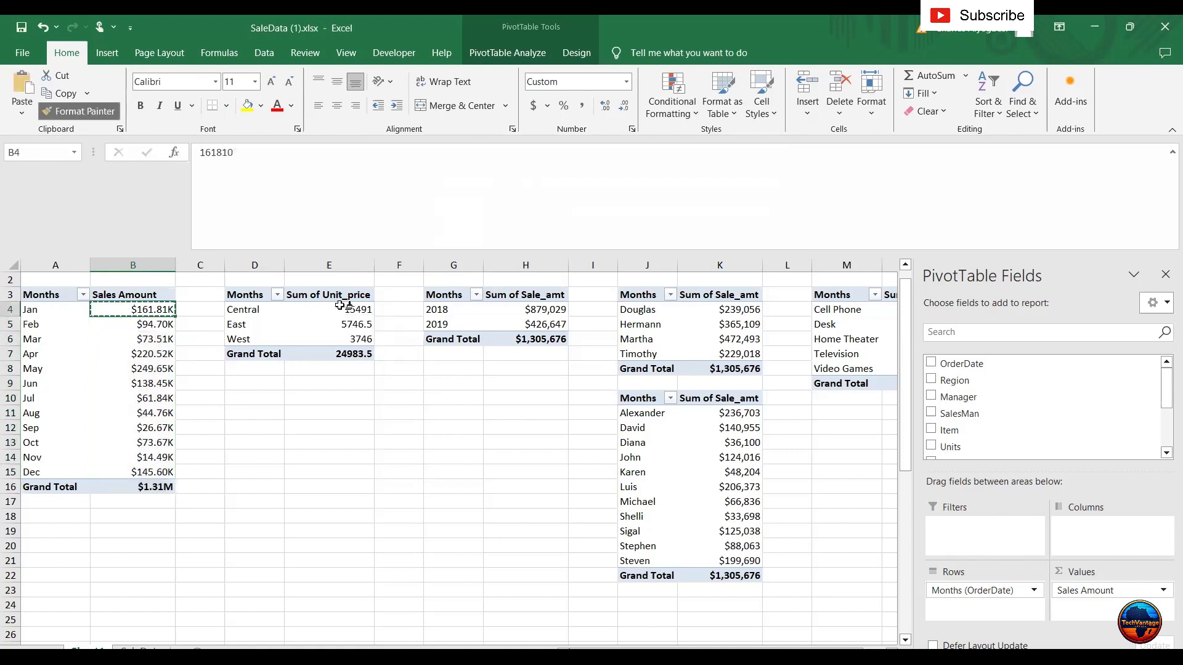
pyautogui.moveTo(348, 310); pyautogui.dragTo(348, 356)
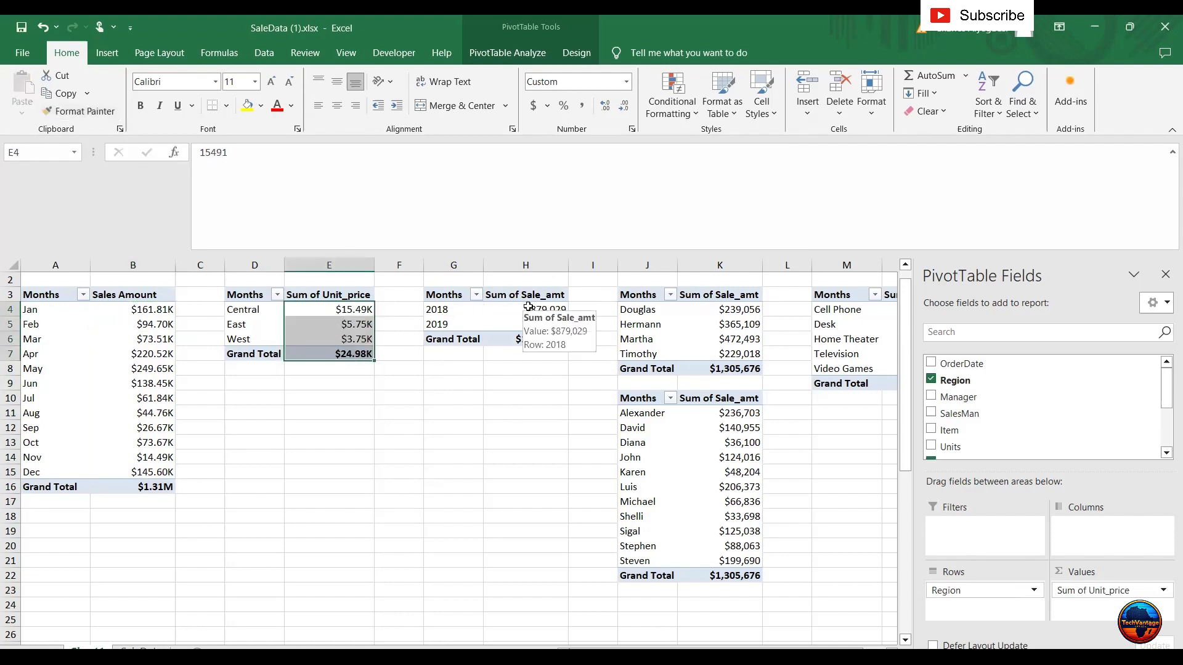
# Copy the formatting of E4 to the yearly sales amounts in H4:H6.
pyautogui.moveTo(524, 306); pyautogui.dragTo(526, 339)
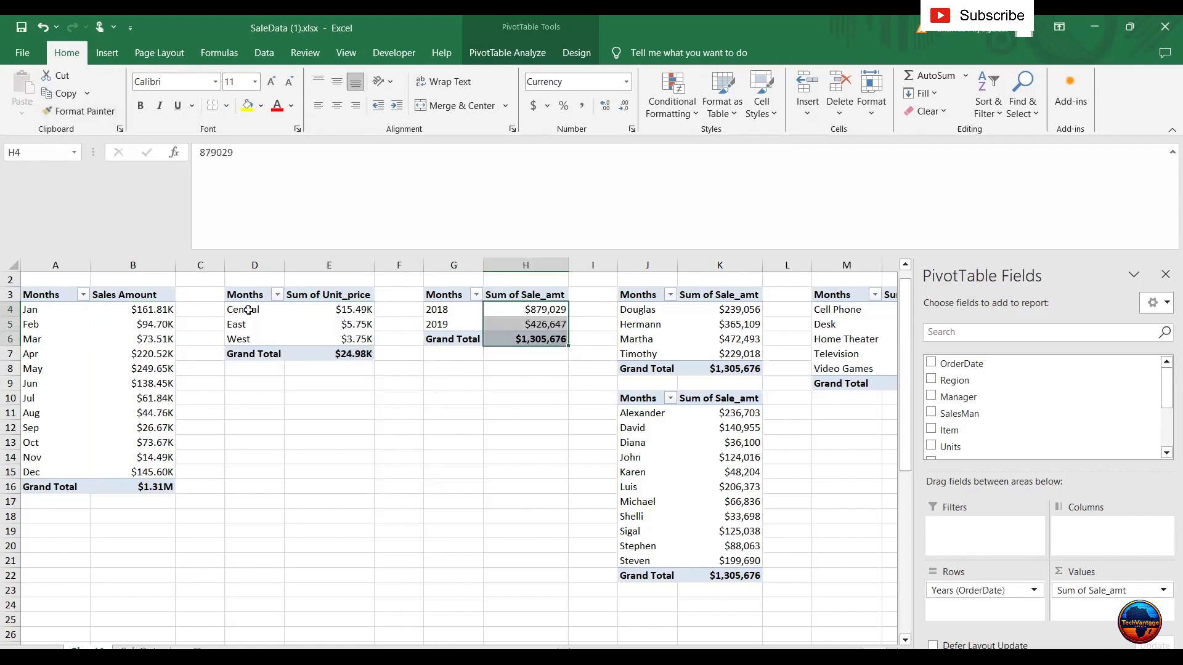
pyautogui.click(343, 310)
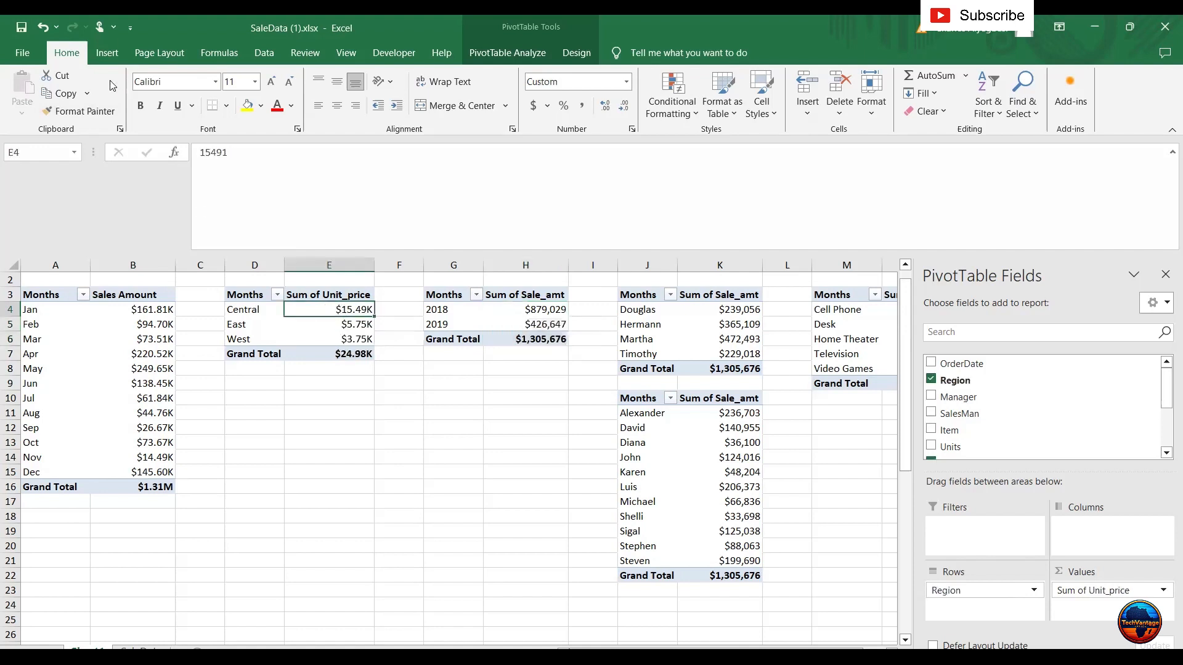
pyautogui.click(74, 113)
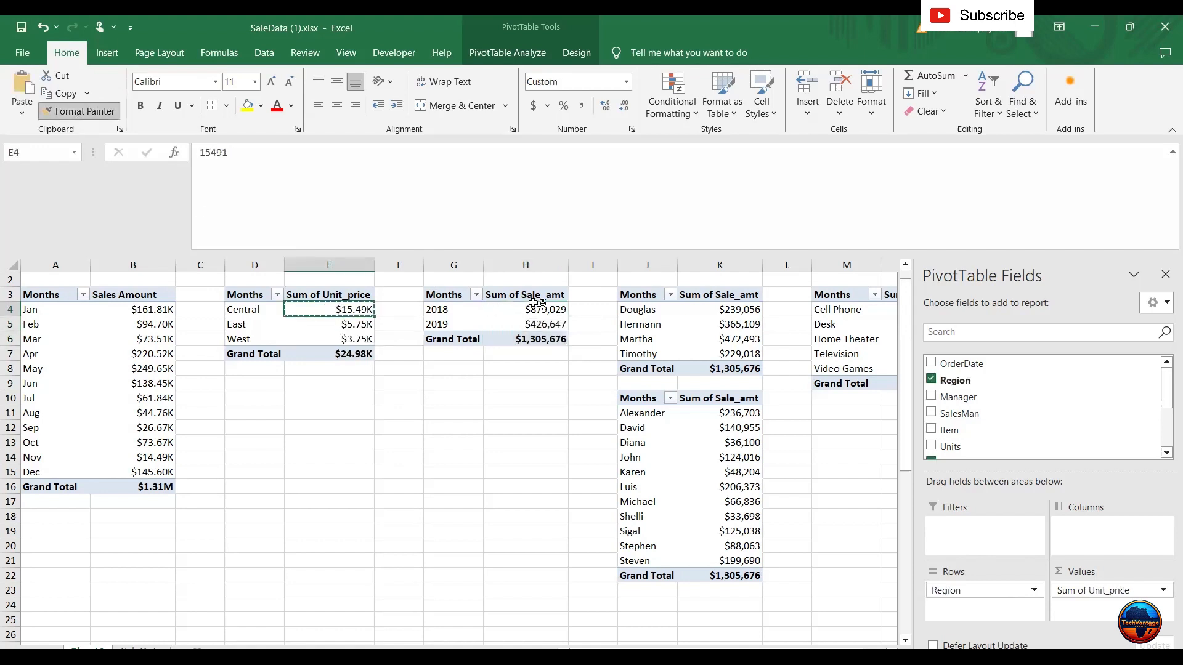
pyautogui.moveTo(531, 310); pyautogui.dragTo(527, 340)
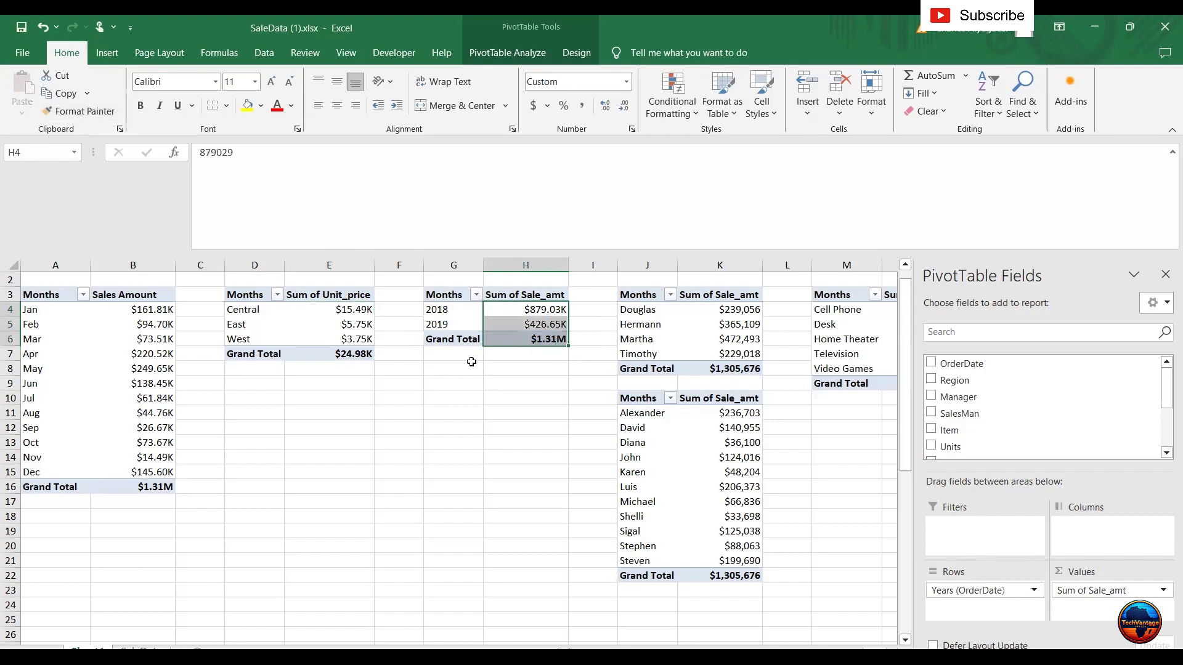
# Copy the formatting of H4:H6 to the manager sales in K4:K8, and from there to the salesman sales in K11:K22.
pyautogui.click(106, 115)
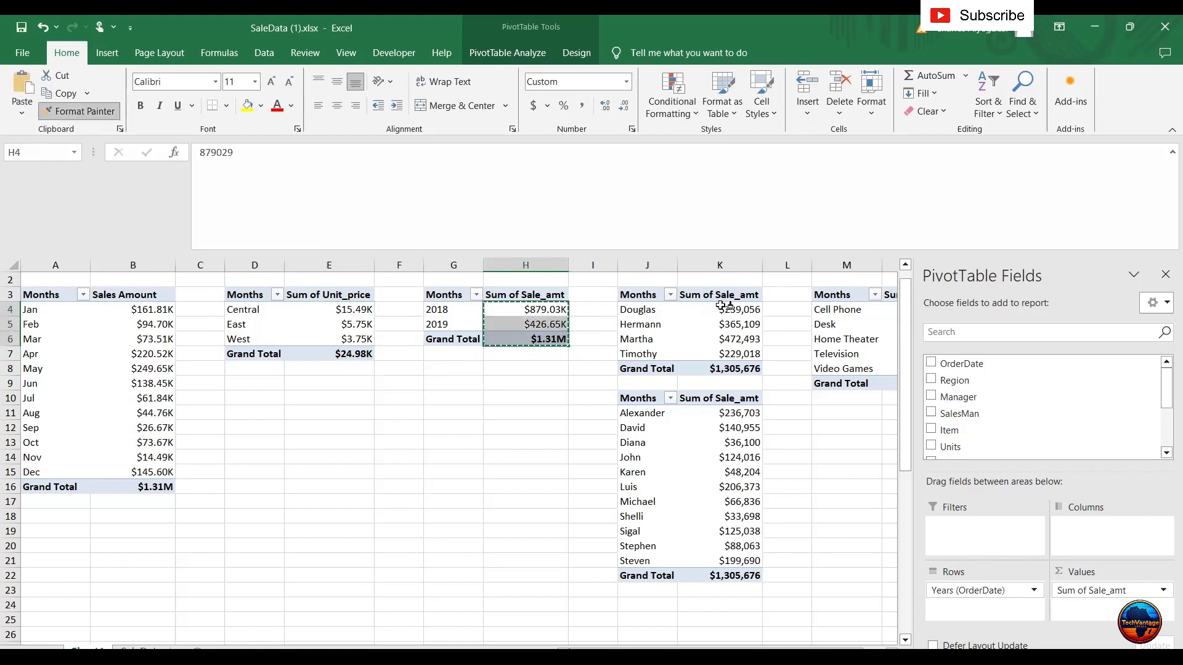
pyautogui.moveTo(720, 309); pyautogui.dragTo(720, 368)
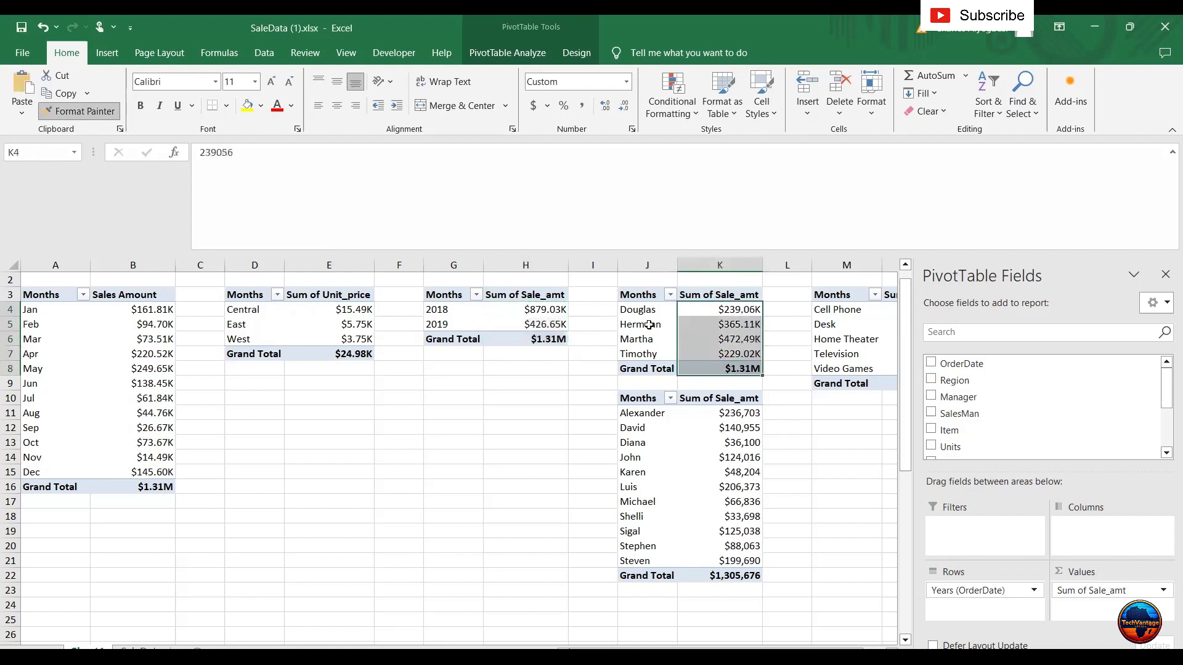
pyautogui.click(93, 111)
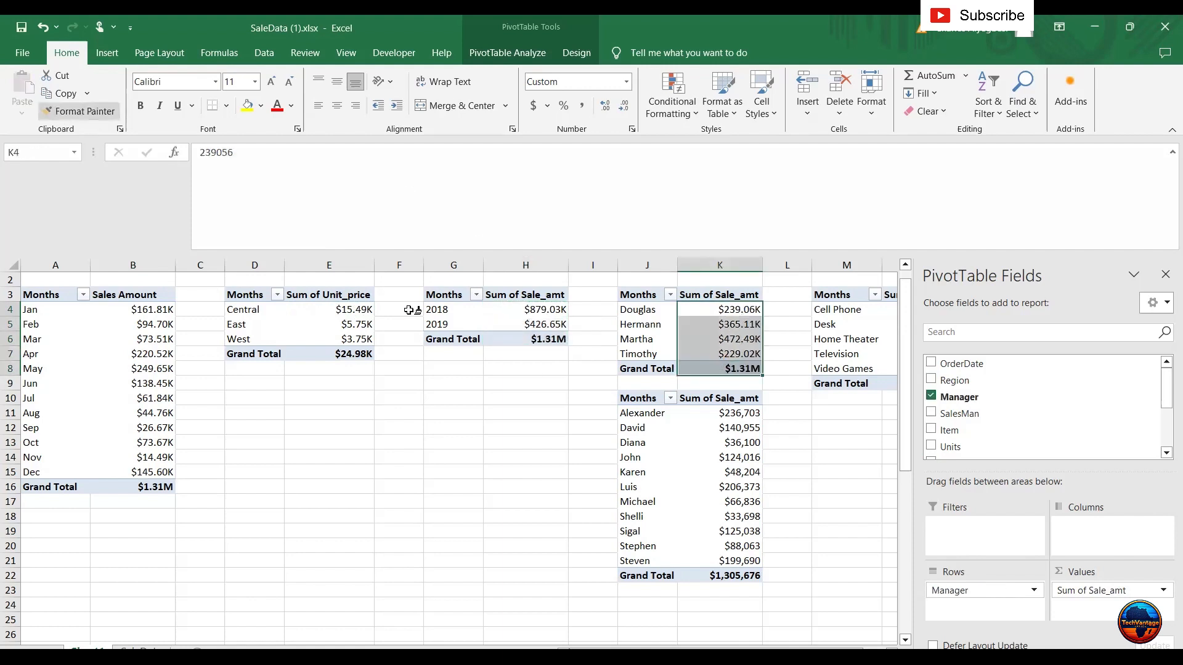
pyautogui.moveTo(722, 414); pyautogui.dragTo(721, 573)
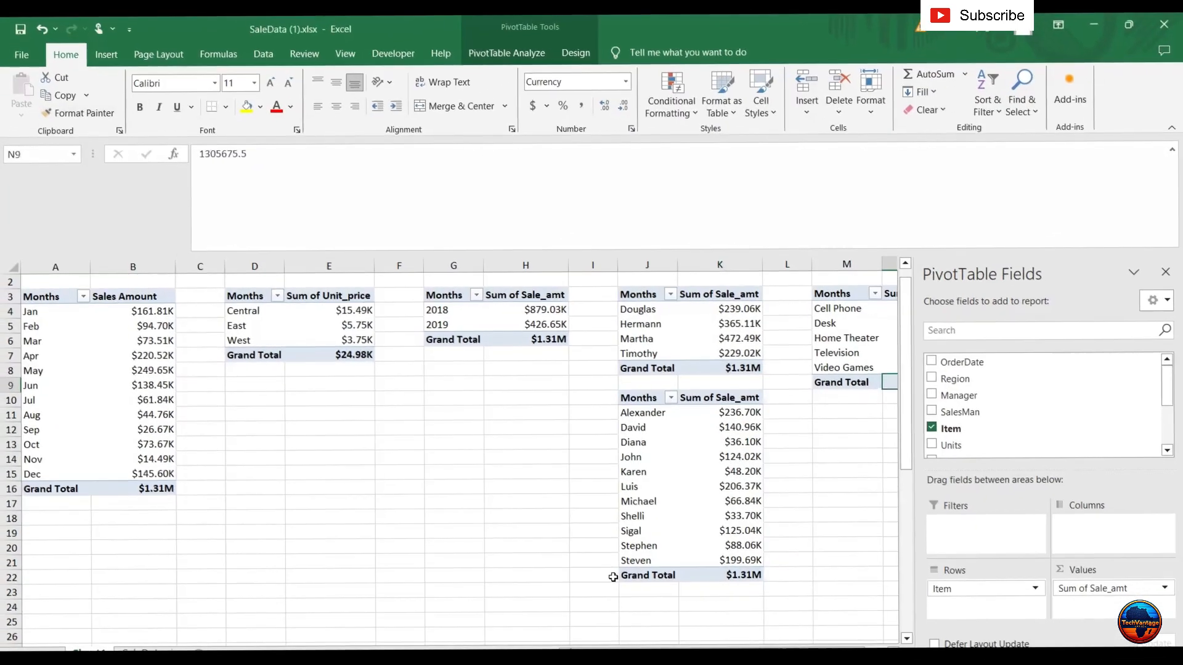
# Hide the PivotTable field list and copy the formatting of K4:K8 to the item sales in N4:N9.
pyautogui.click(1165, 275)
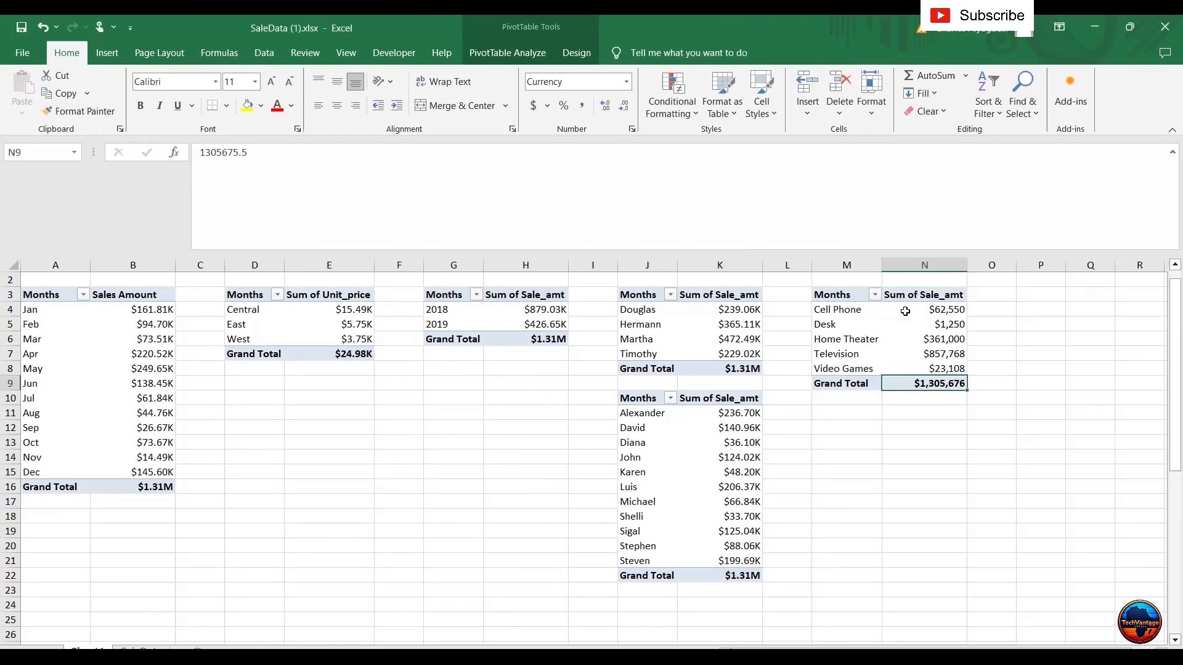
pyautogui.moveTo(735, 309); pyautogui.dragTo(727, 368)
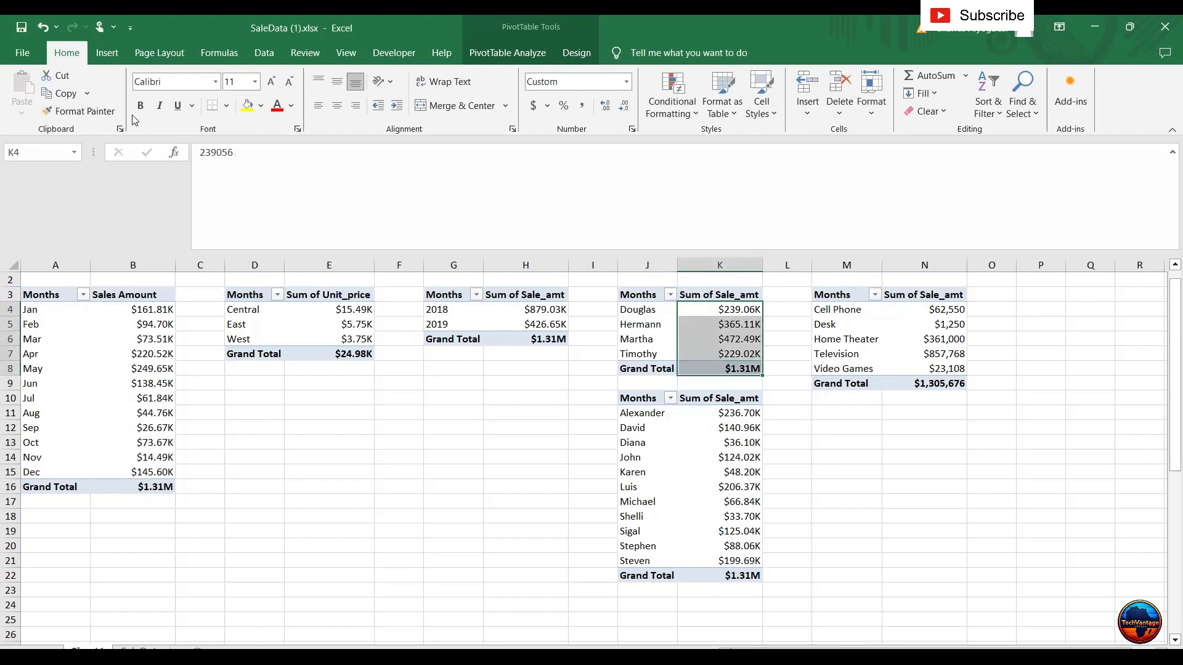
pyautogui.click(69, 112)
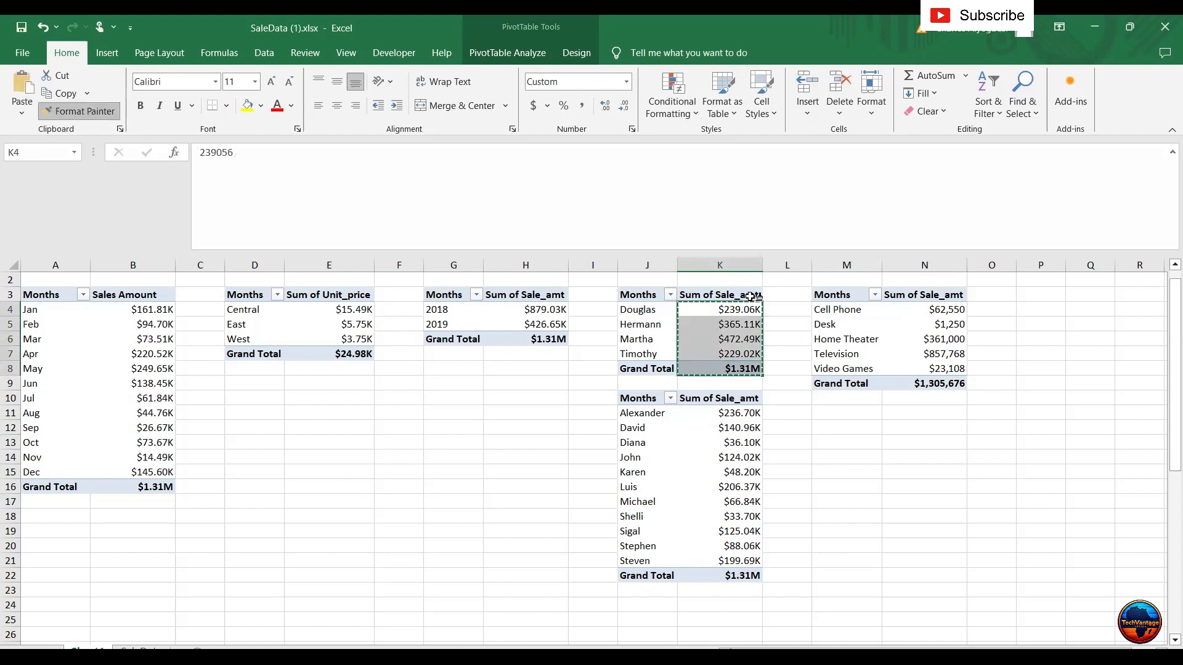
pyautogui.click(936, 309)
pyautogui.moveTo(936, 309); pyautogui.dragTo(943, 383)
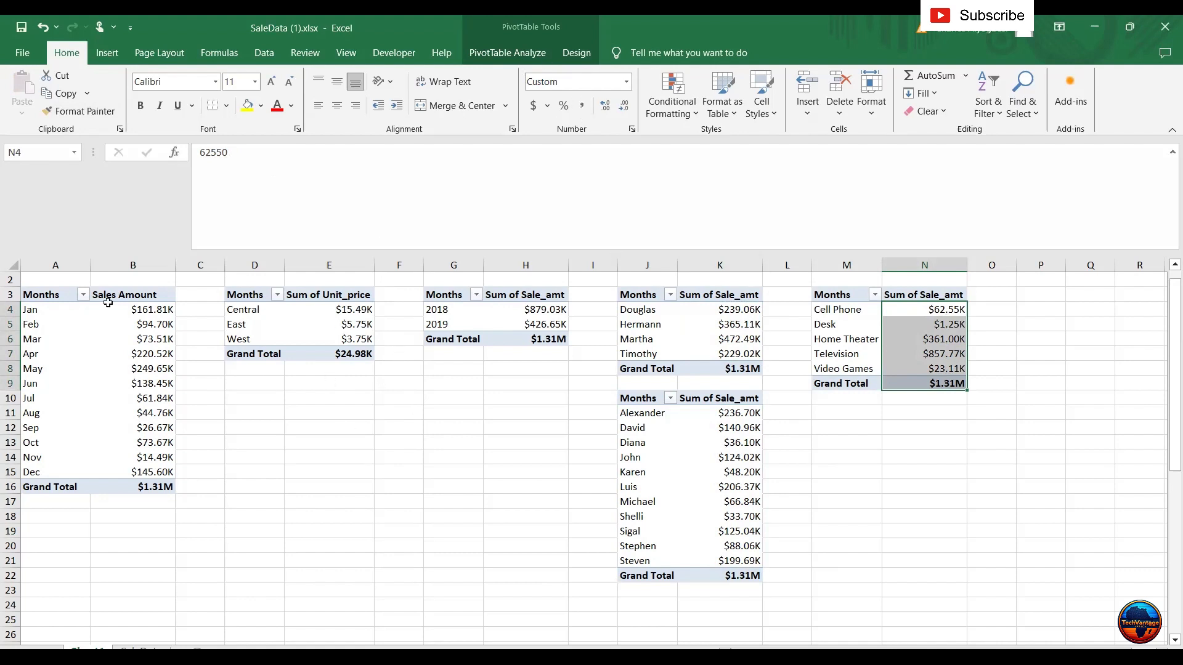
# Insert a Line PivotChart from the monthly sales PivotTable starting at A3.
pyautogui.click(49, 300)
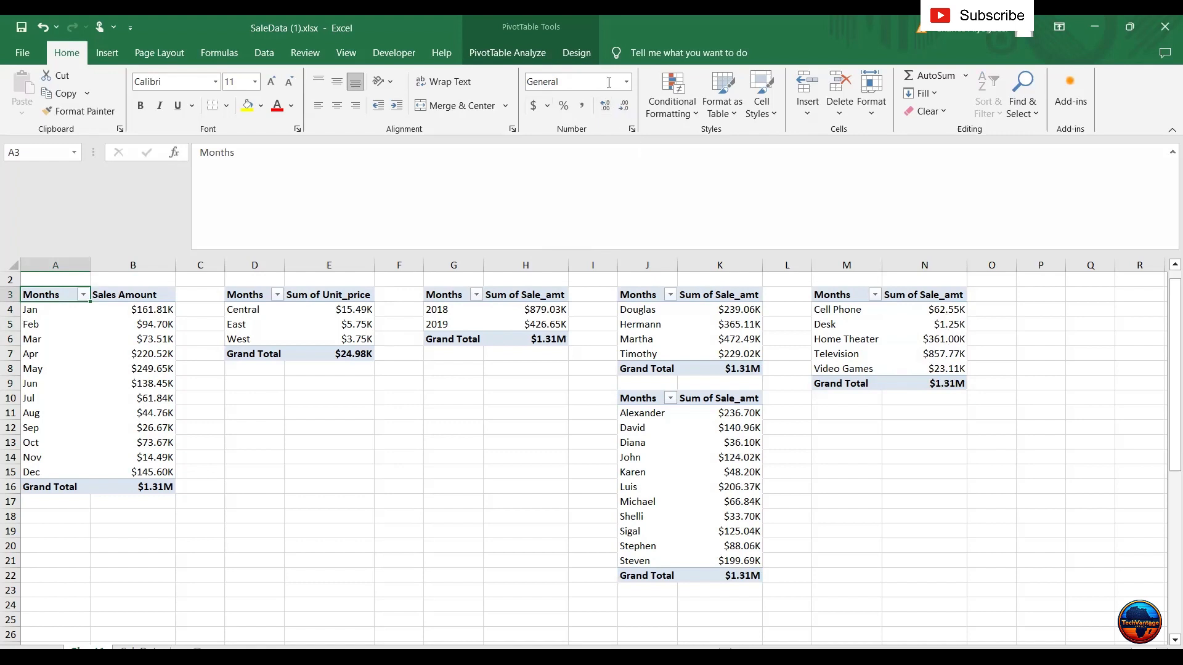
pyautogui.click(491, 55)
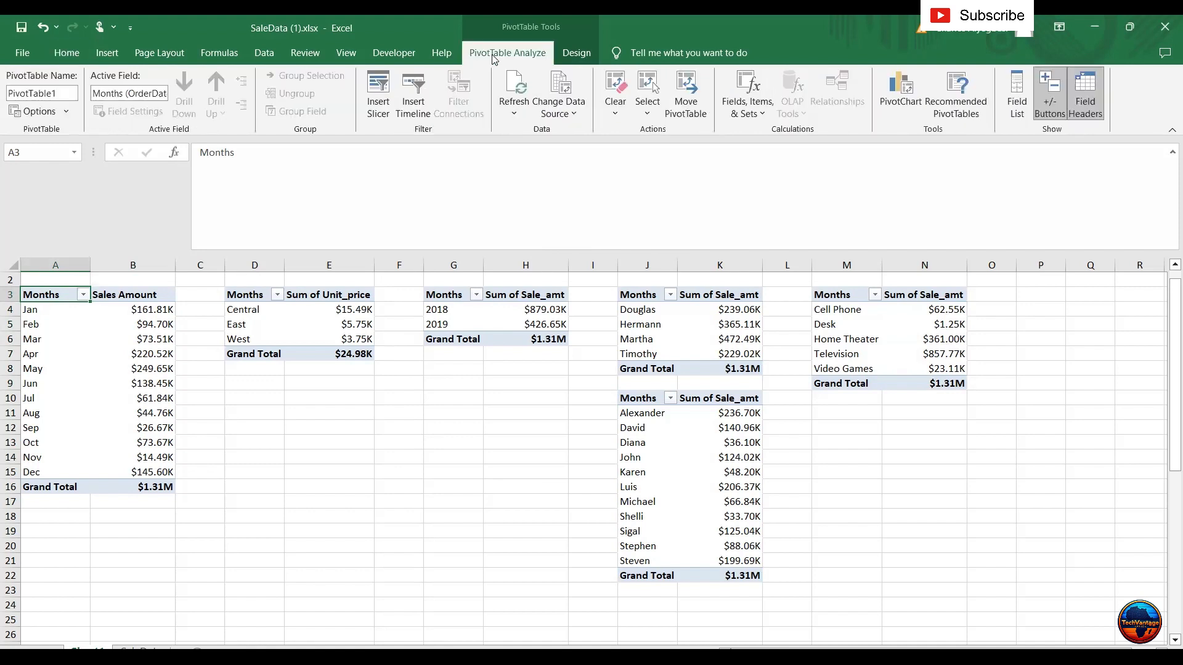
pyautogui.click(896, 100)
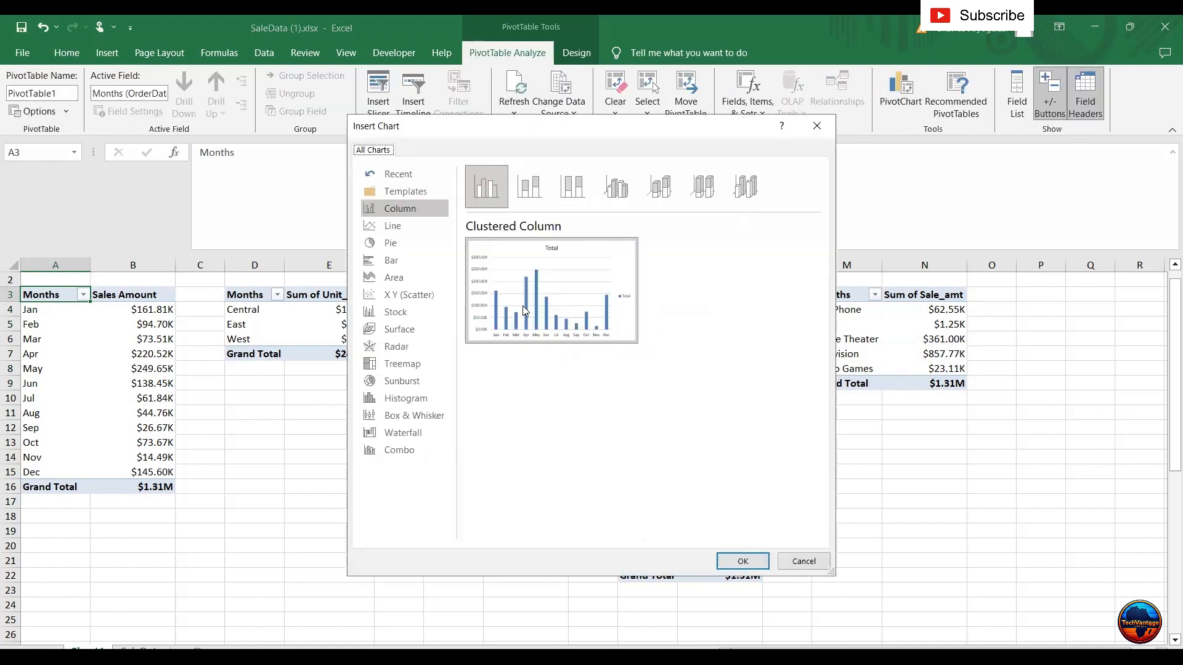
pyautogui.moveTo(524, 311)
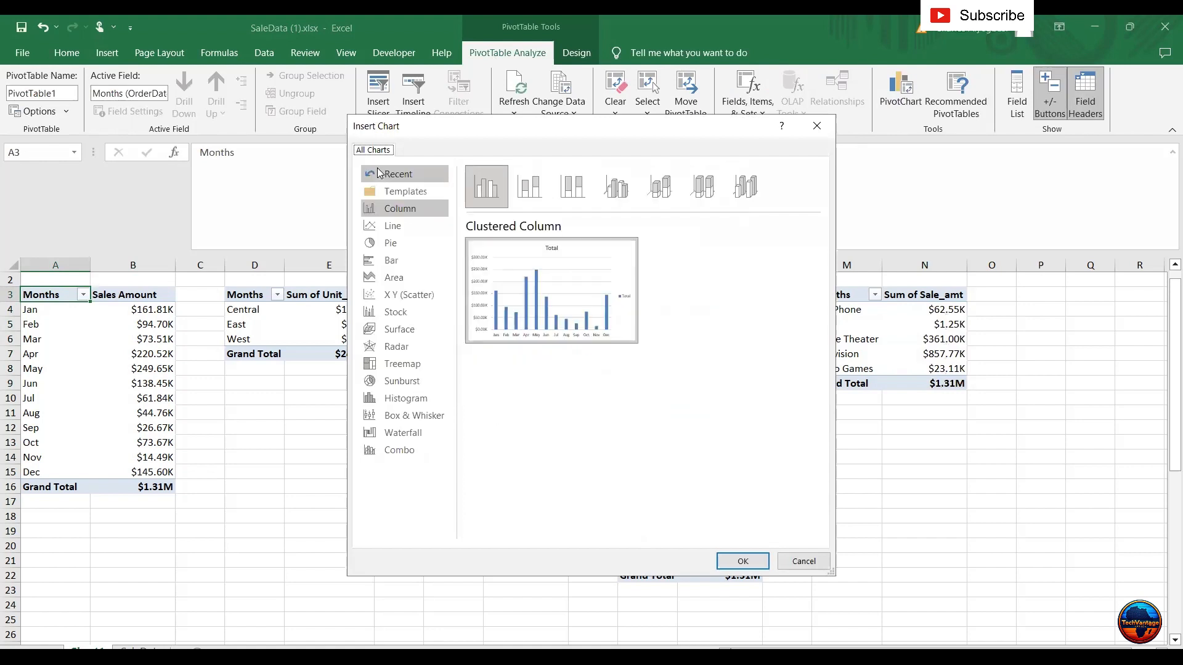
pyautogui.click(396, 243)
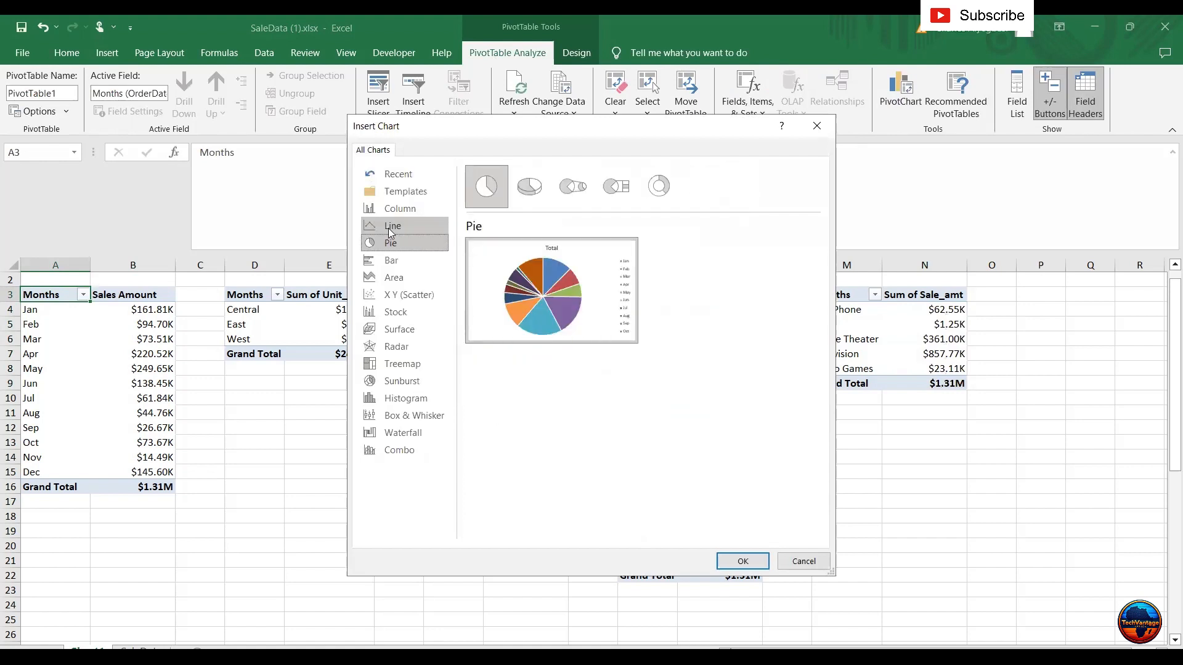
pyautogui.click(390, 229)
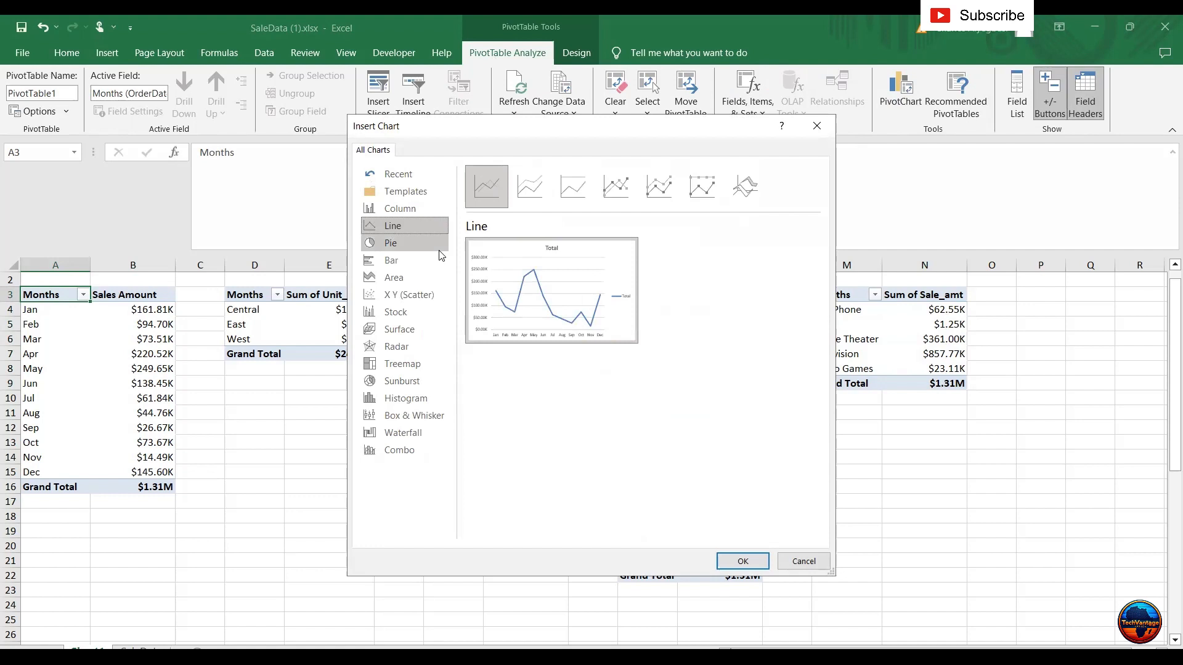
pyautogui.moveTo(588, 336)
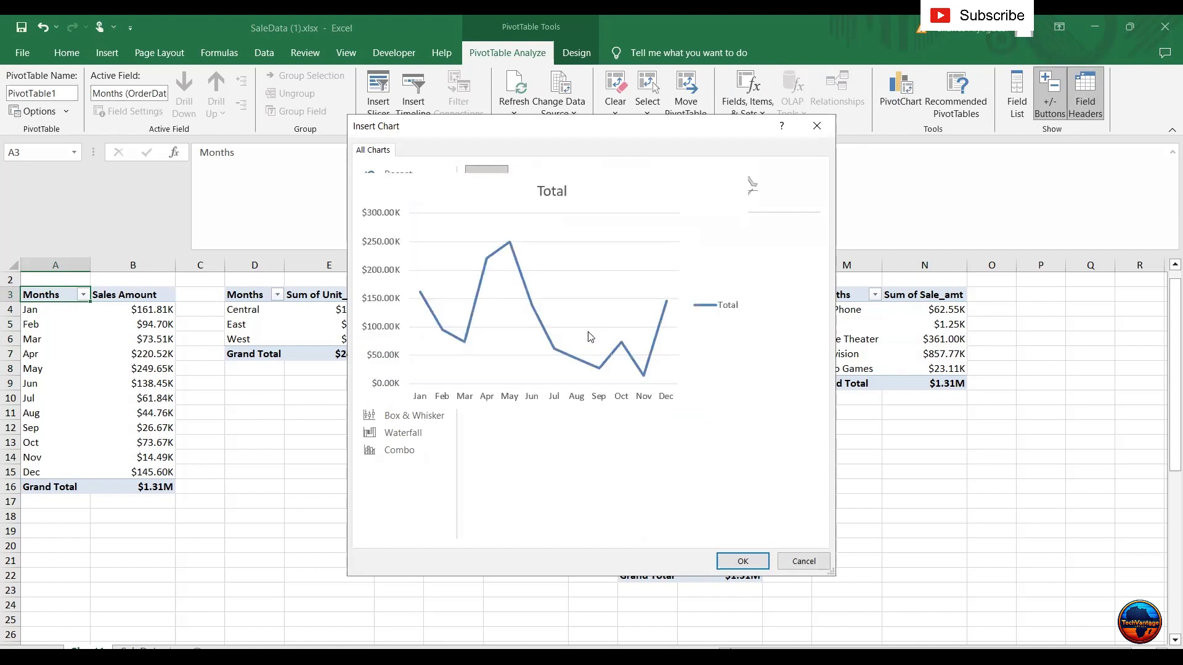
pyautogui.click(730, 566)
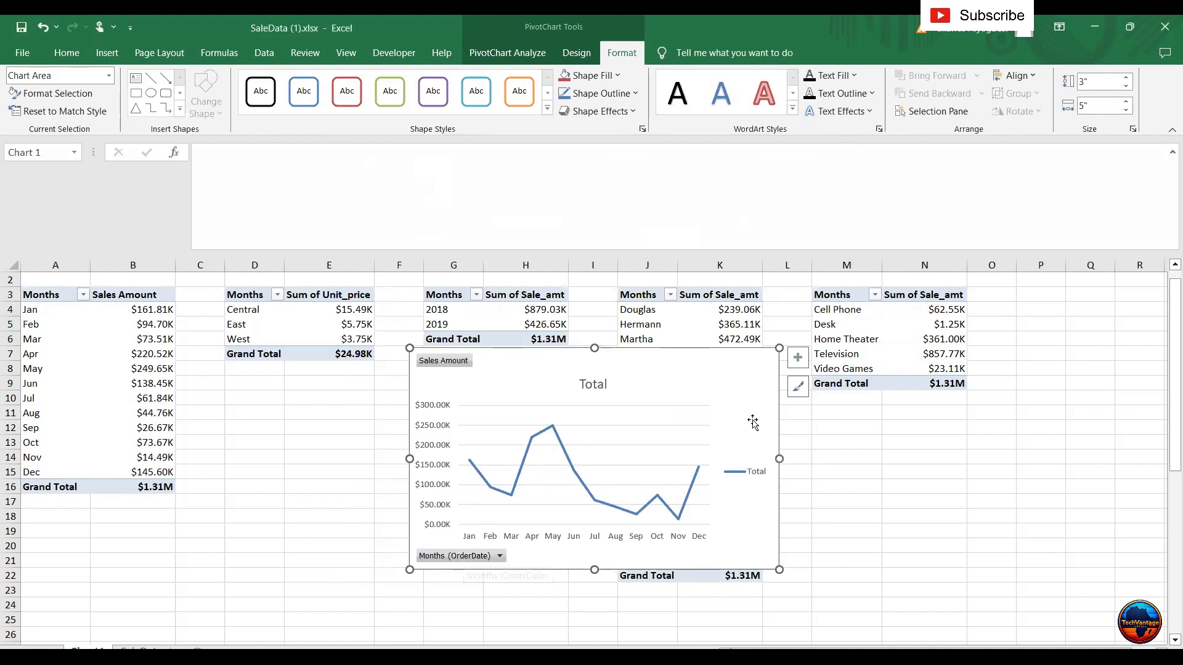
# Remove the gridlines and the legend from the monthly sales PivotChart, keeping its axes and chart title.
pyautogui.click(799, 361)
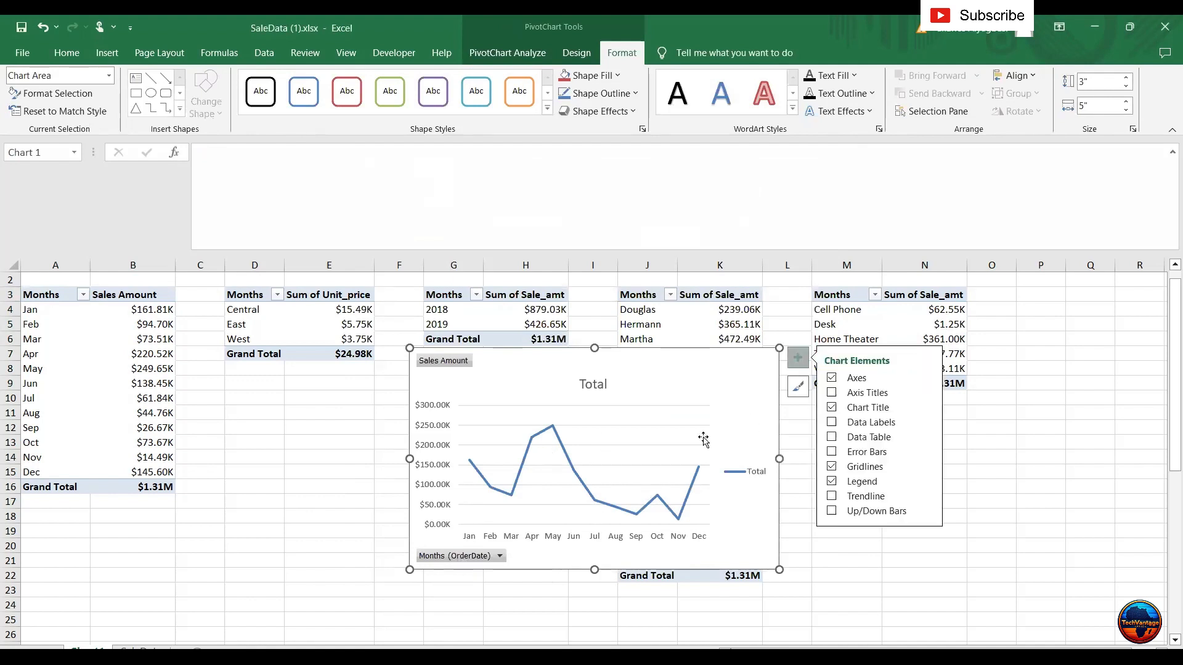
pyautogui.click(832, 467)
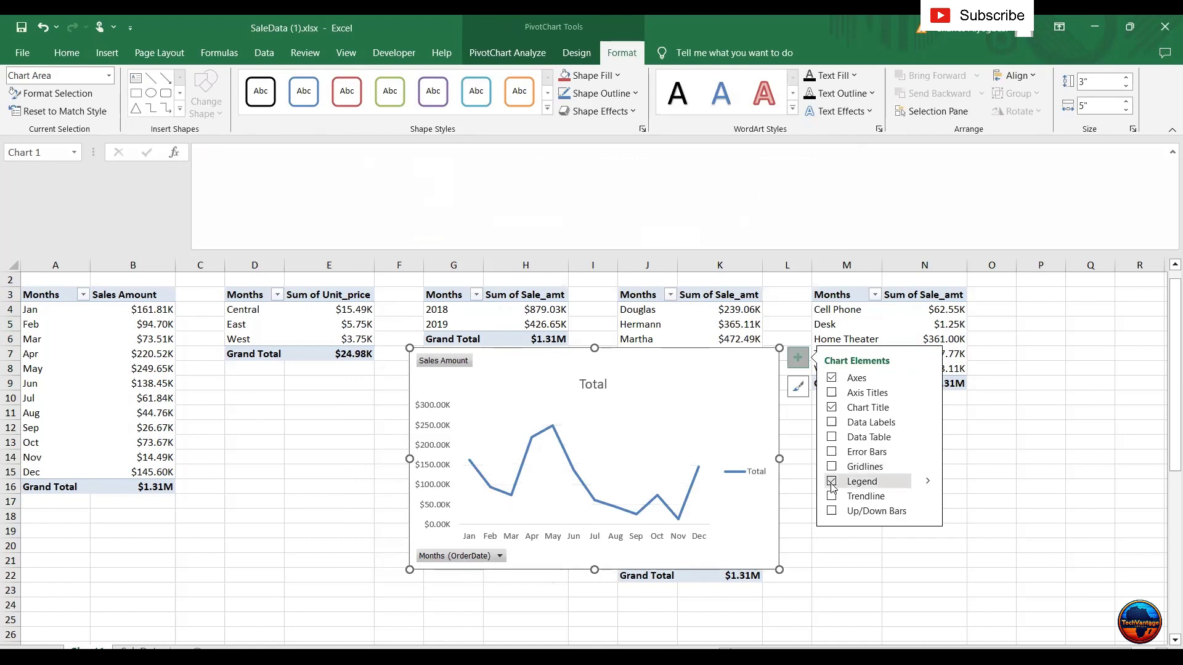
pyautogui.click(831, 482)
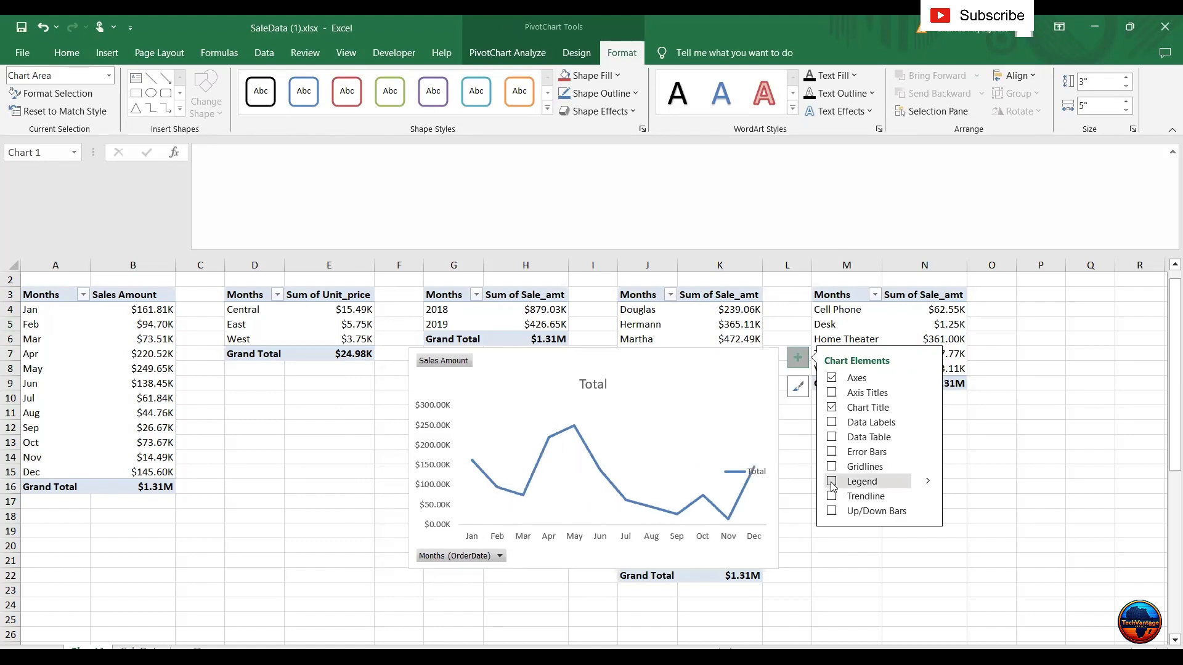
pyautogui.click(832, 423)
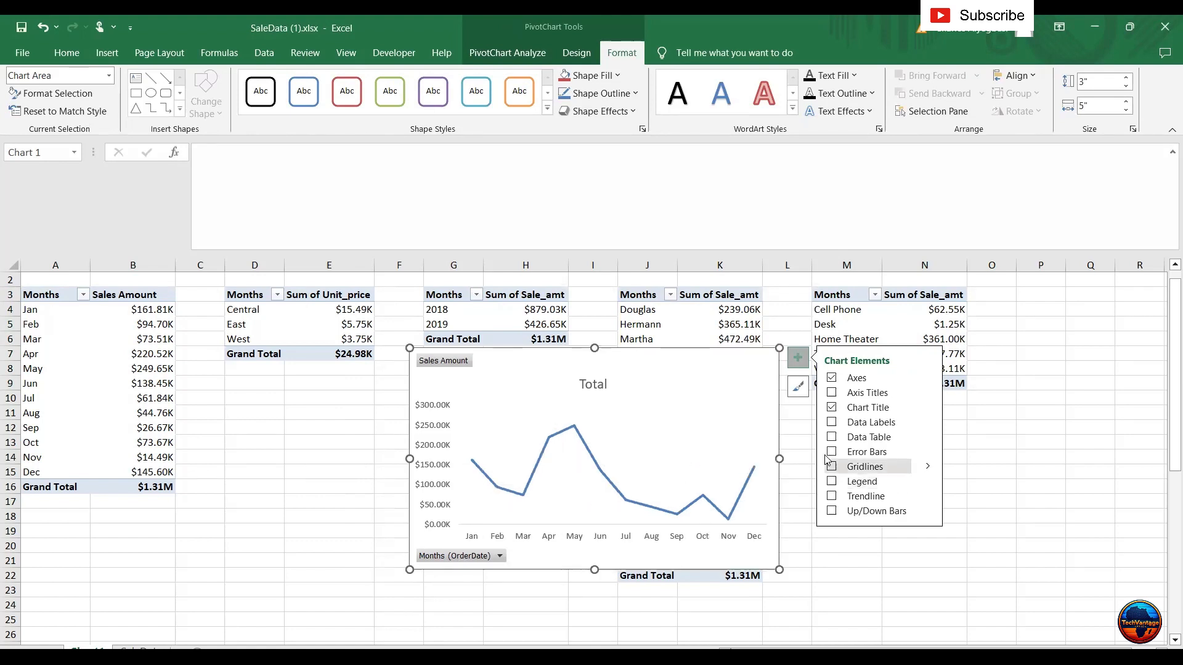
pyautogui.click(832, 408)
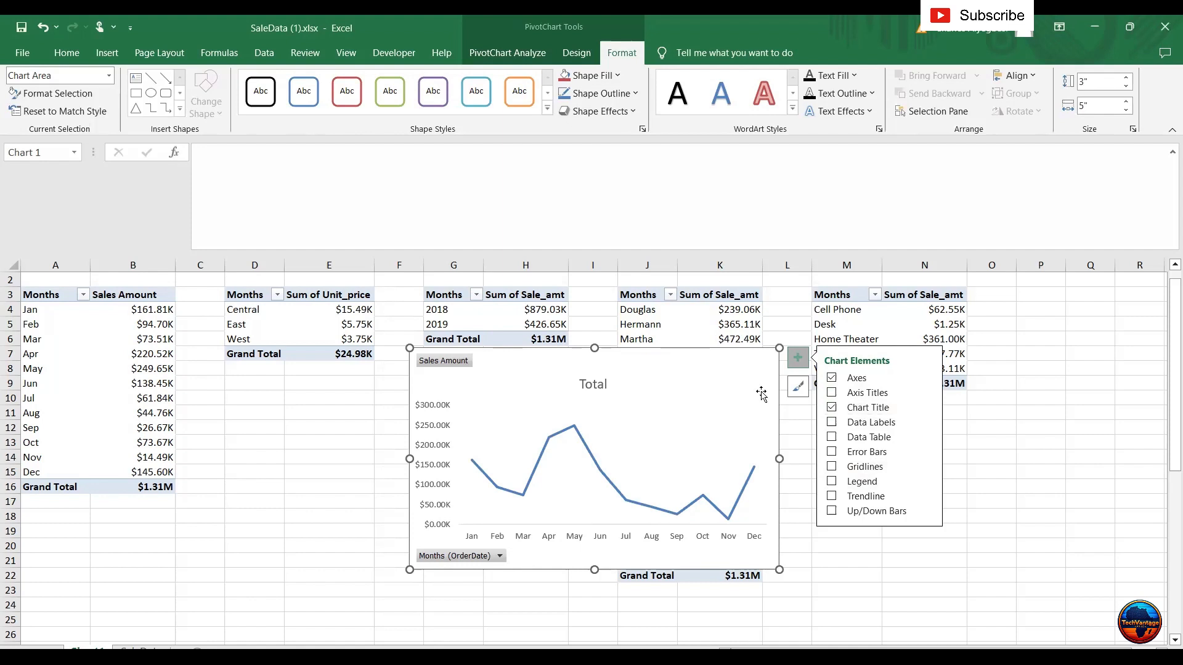
# Change the PivotChart's title to "Sales per Month".
pyautogui.doubleClick(590, 387)
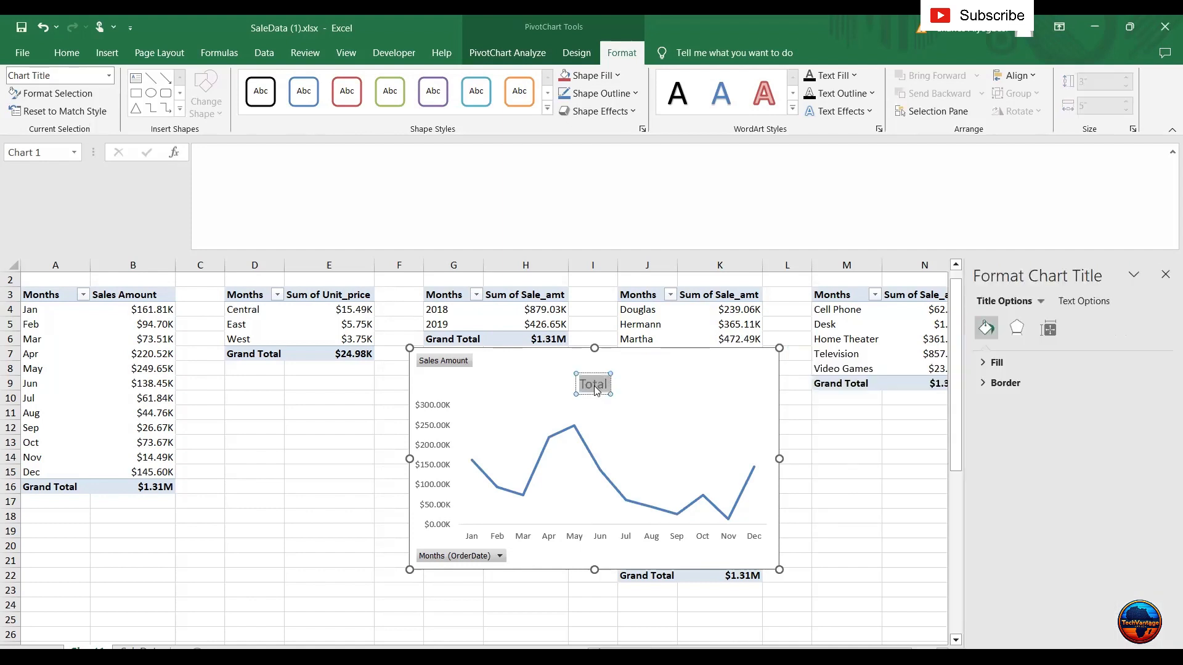
pyautogui.write('Sales per Month')
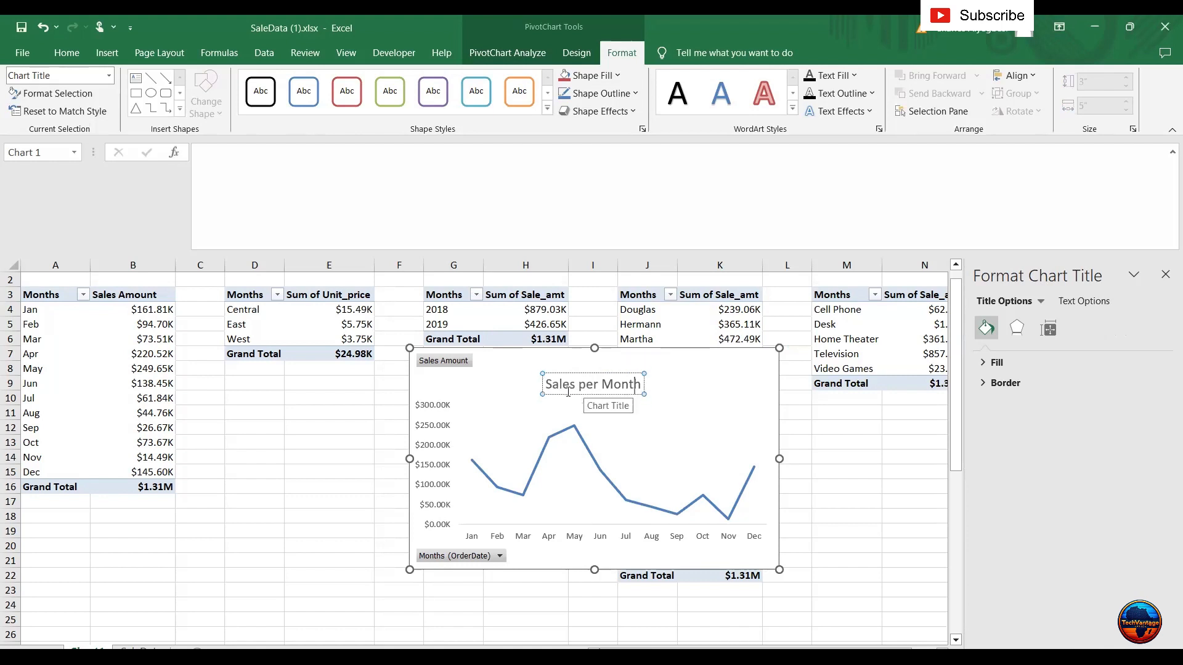
pyautogui.click(504, 402)
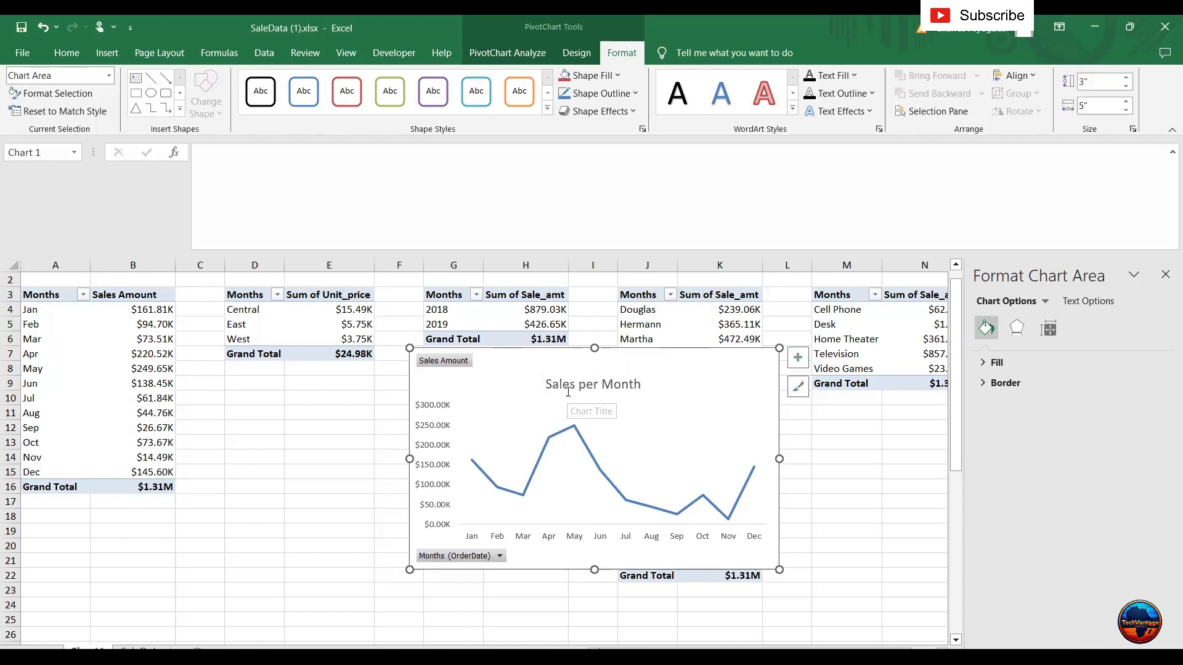
# Move the chart title slightly upward and hide all field buttons on the Sales per Month chart.
pyautogui.click(567, 392)
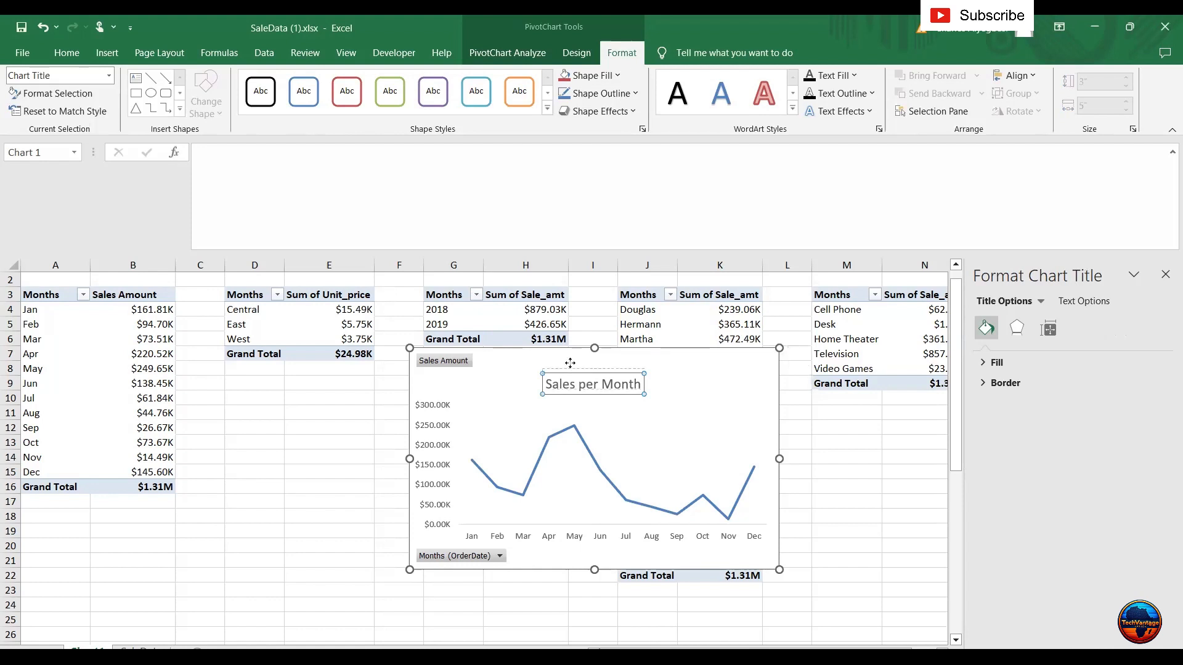
pyautogui.moveTo(569, 363); pyautogui.dragTo(570, 350)
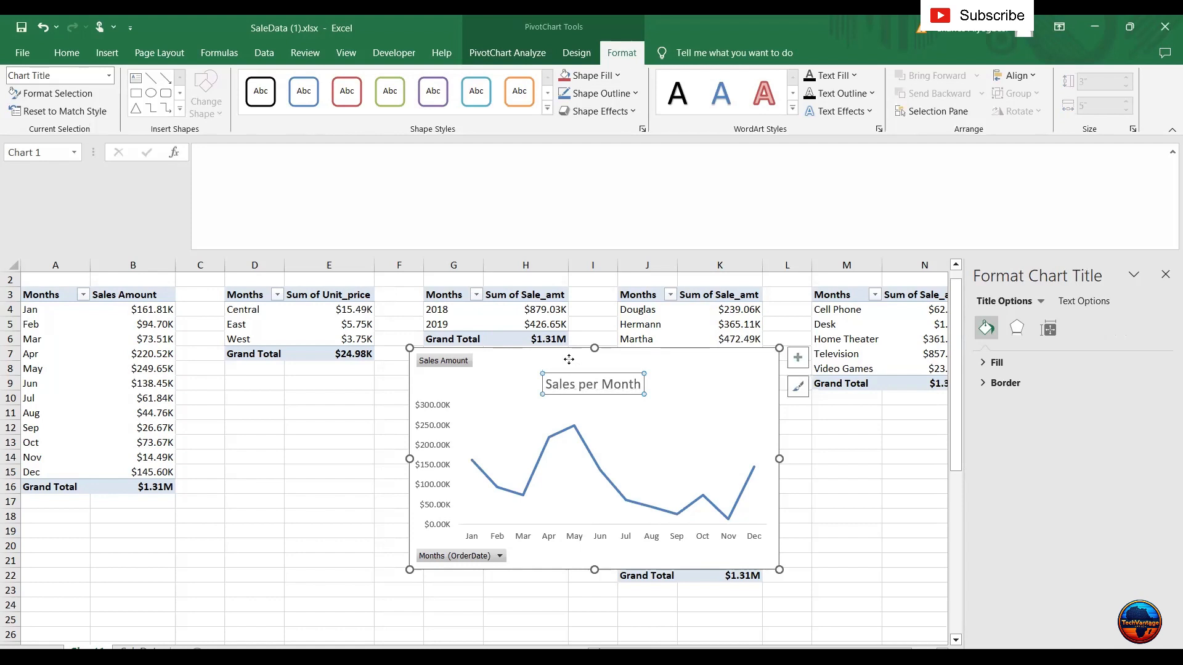
pyautogui.rightClick(444, 555)
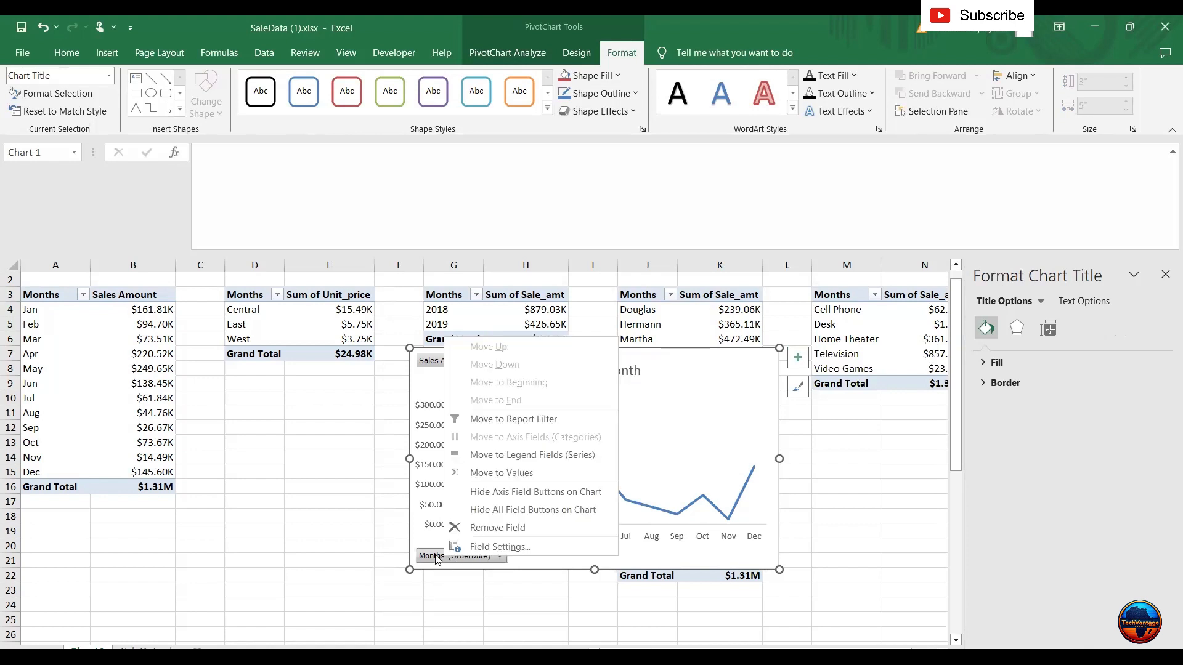
pyautogui.click(493, 509)
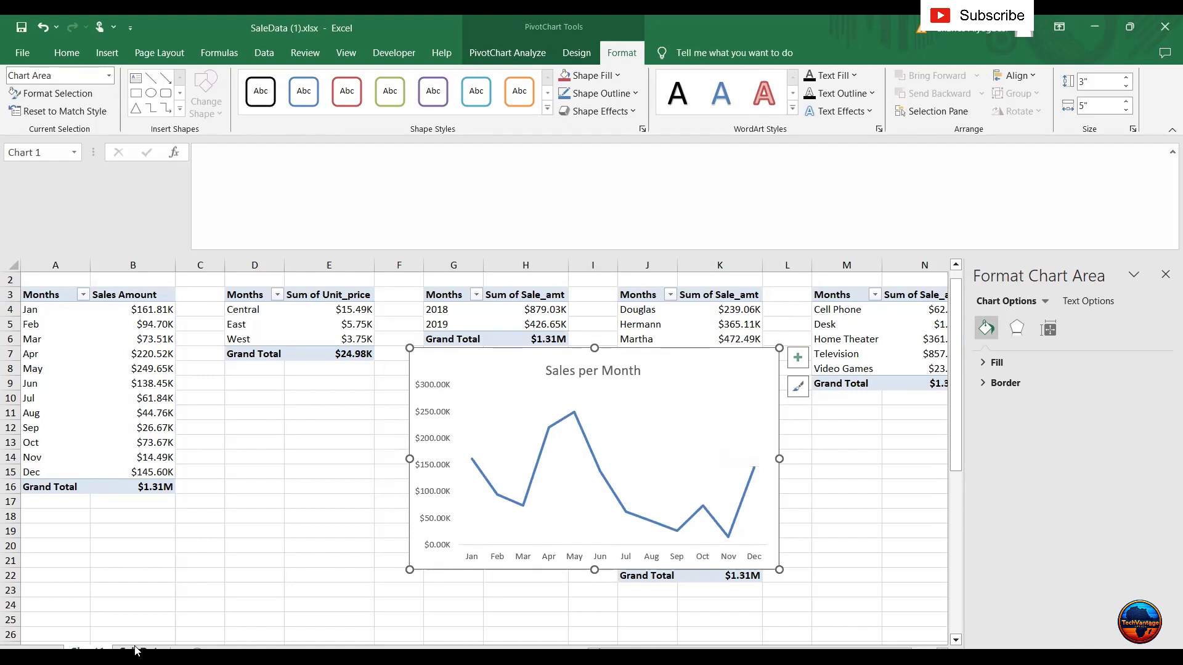
# Add a new worksheet after the sales data sheet and name it "Dashboard".
pyautogui.hotkey('ctrl', 'pagedown')
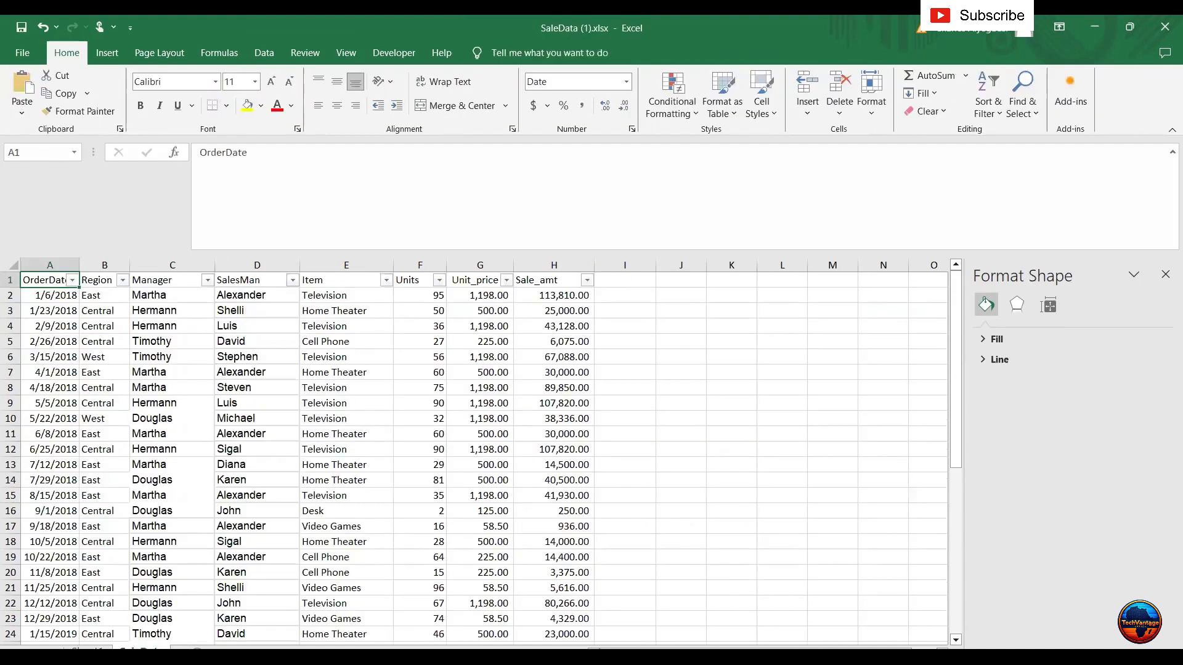
pyautogui.press('Down')
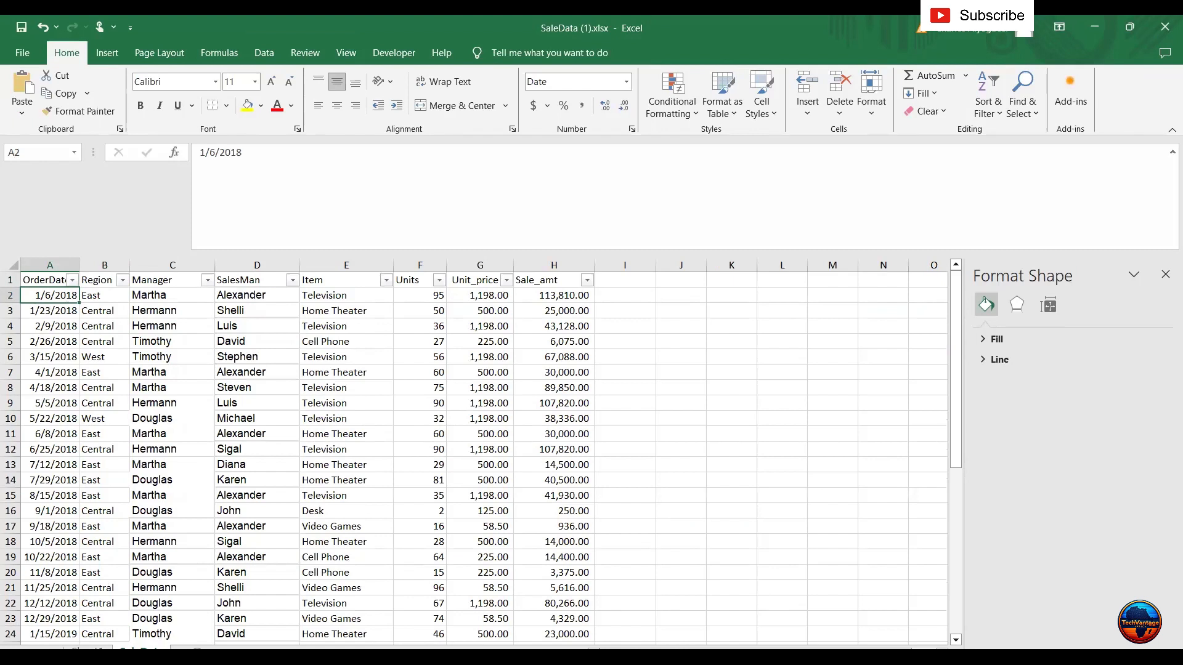
pyautogui.click(197, 650)
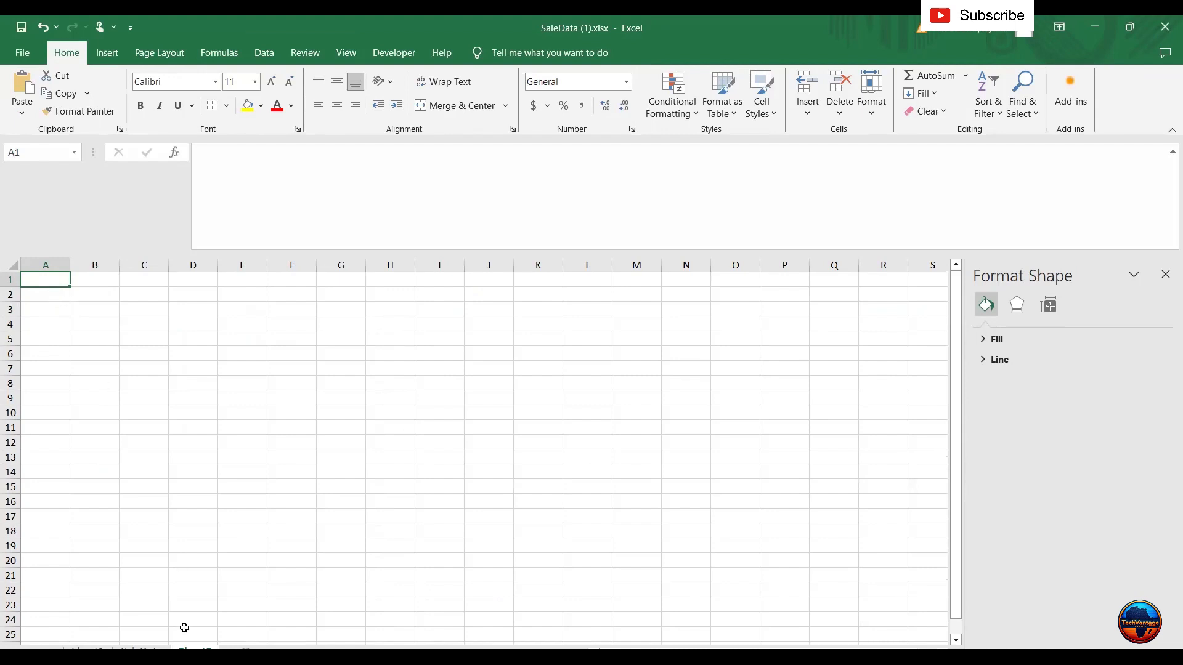
pyautogui.doubleClick(192, 648)
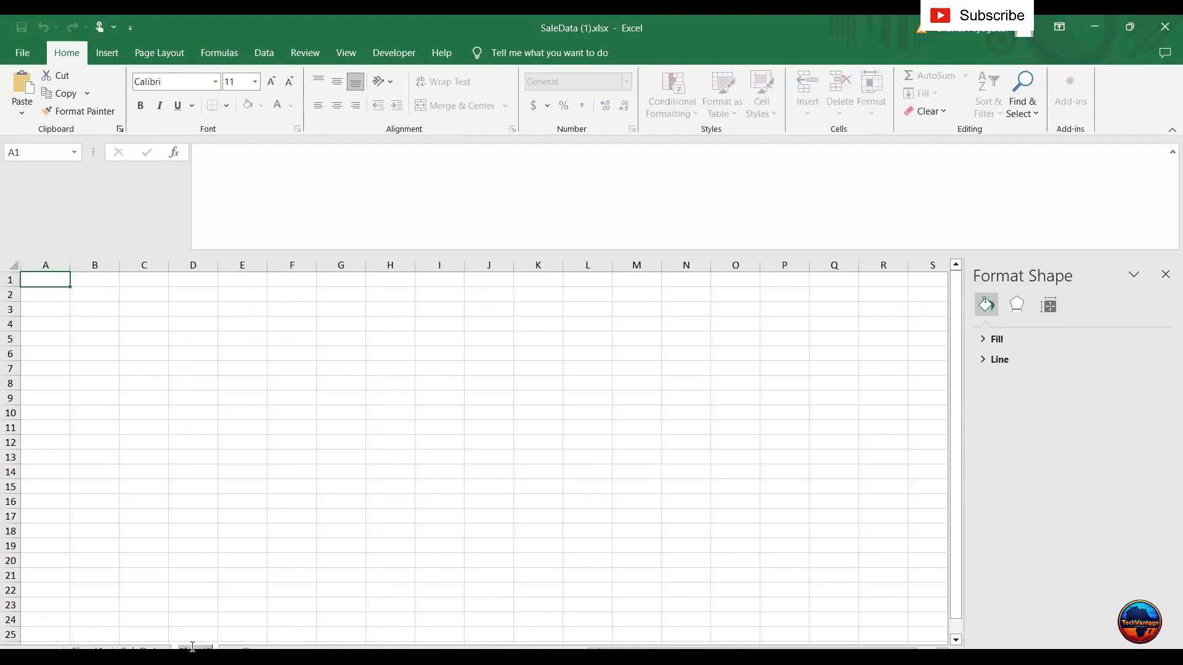
pyautogui.press('BackSpace')
pyautogui.write('Dashboard')
pyautogui.press('Return')
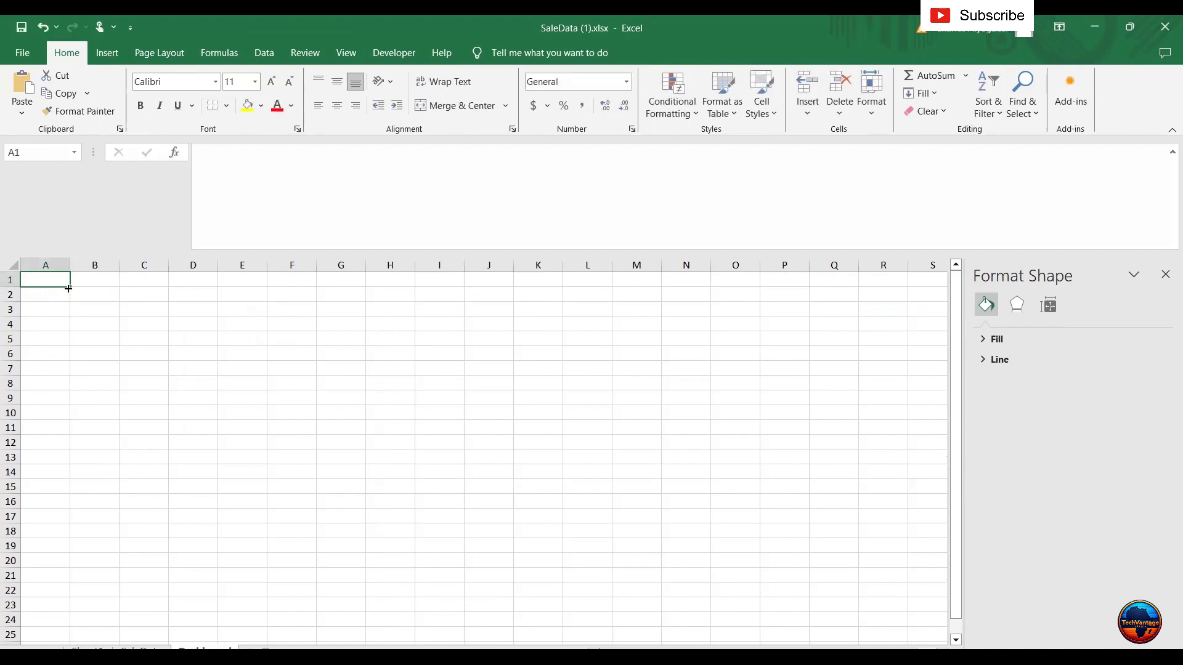
# Paste the copied Sales per Month chart into the Dashboard sheet and fit it to about B2:G11.
pyautogui.hotkey('ctrl', 'v')
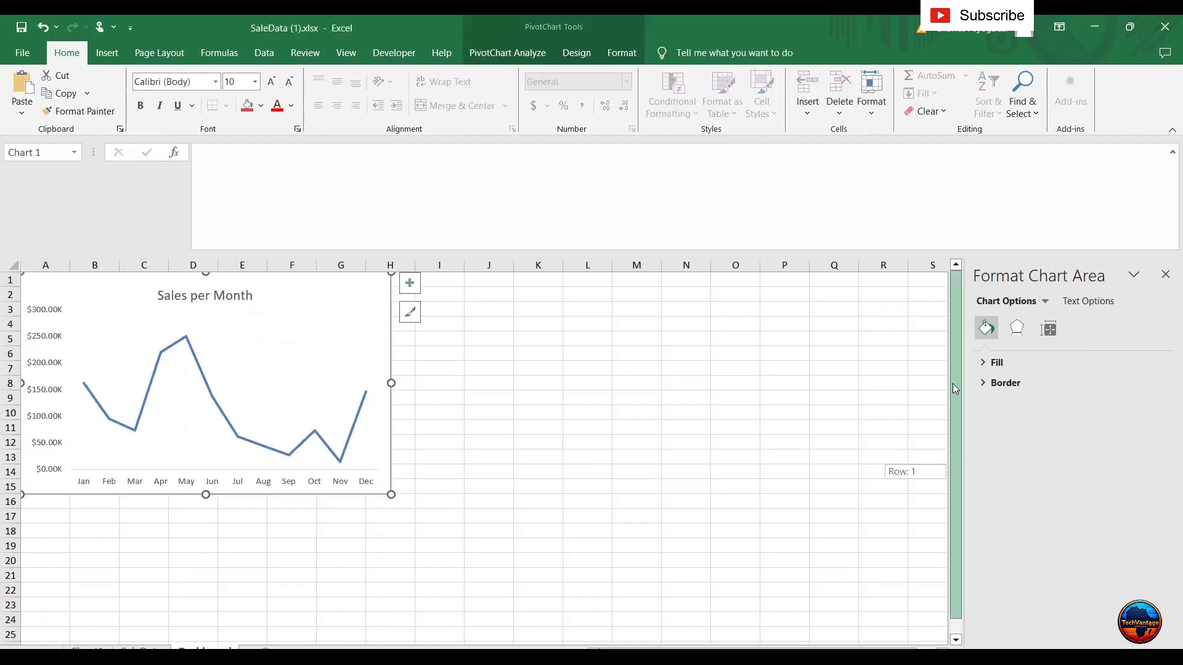
pyautogui.moveTo(300, 292); pyautogui.dragTo(388, 304)
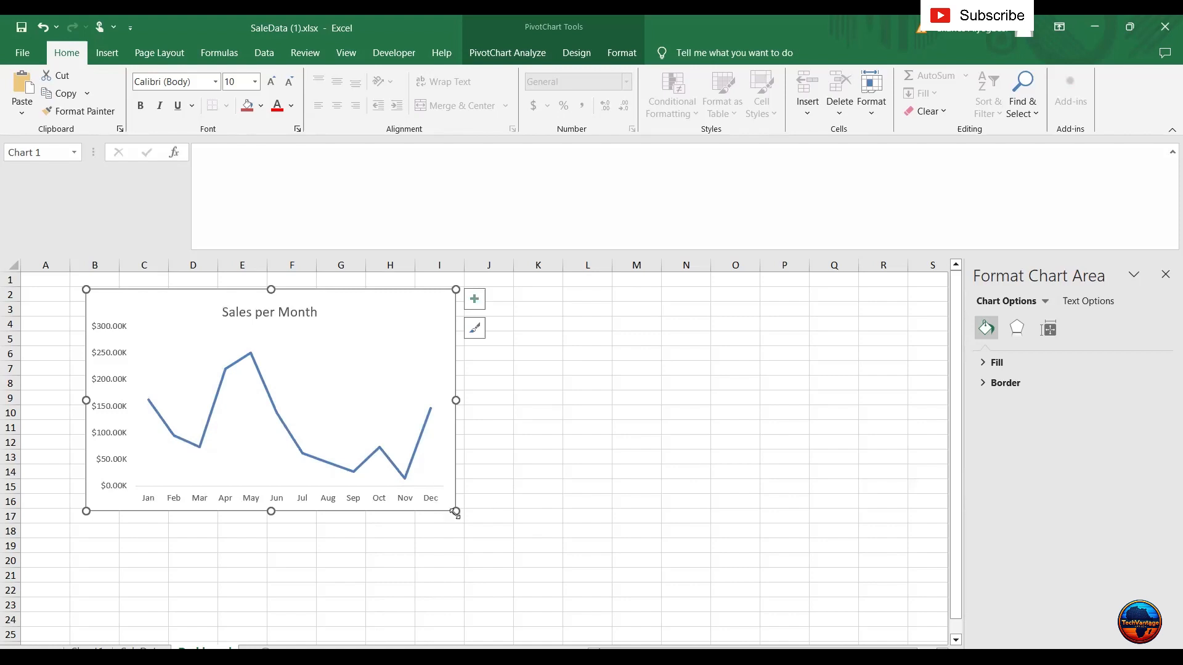
pyautogui.moveTo(455, 512); pyautogui.dragTo(341, 425)
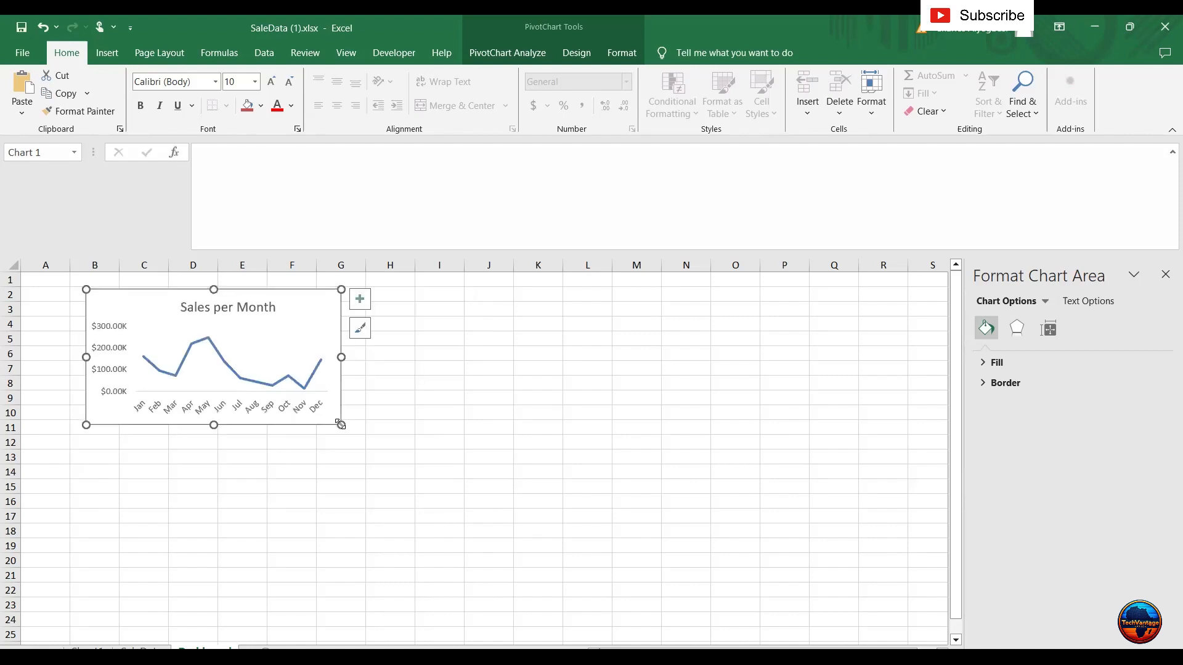
pyautogui.click(394, 413)
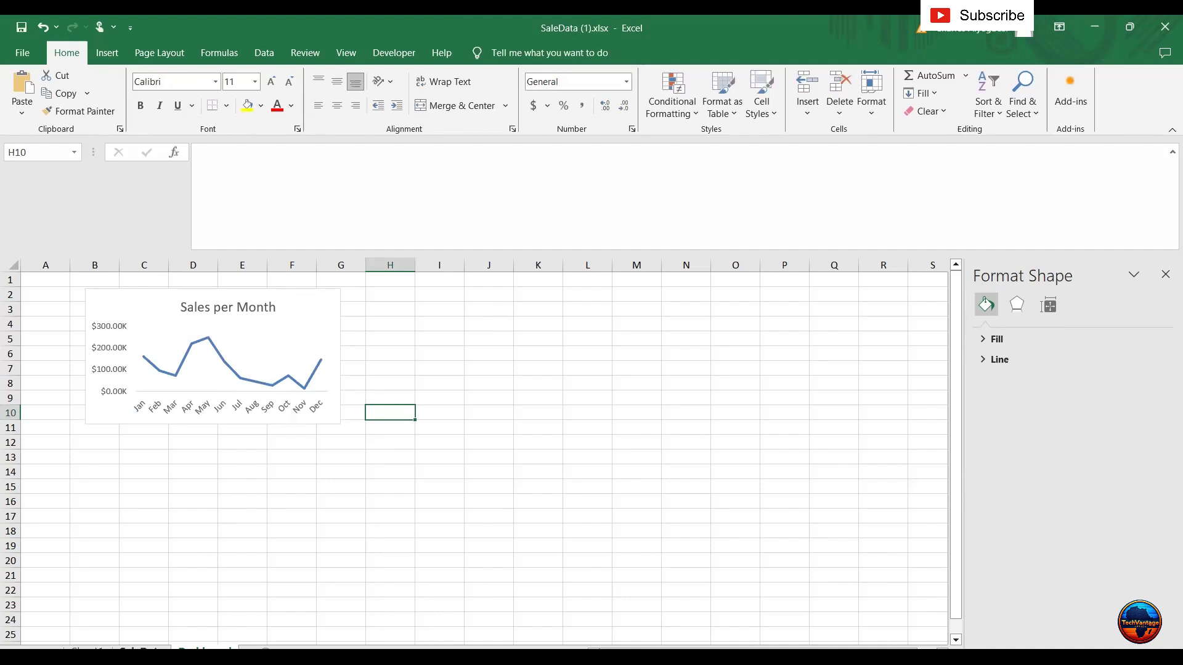
# Return to the PivotTable sheet, shrink its Sales per Month chart and place it below the monthly PivotTable, around row 20.
pyautogui.click(140, 650)
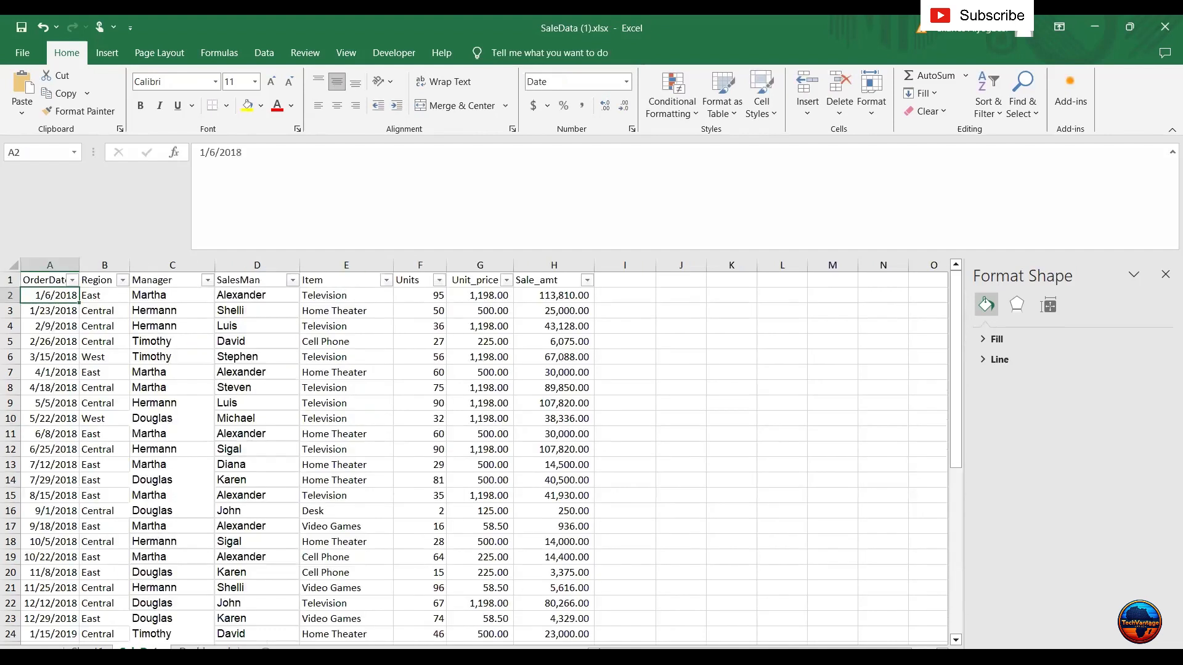
pyautogui.click(89, 650)
pyautogui.click(462, 488)
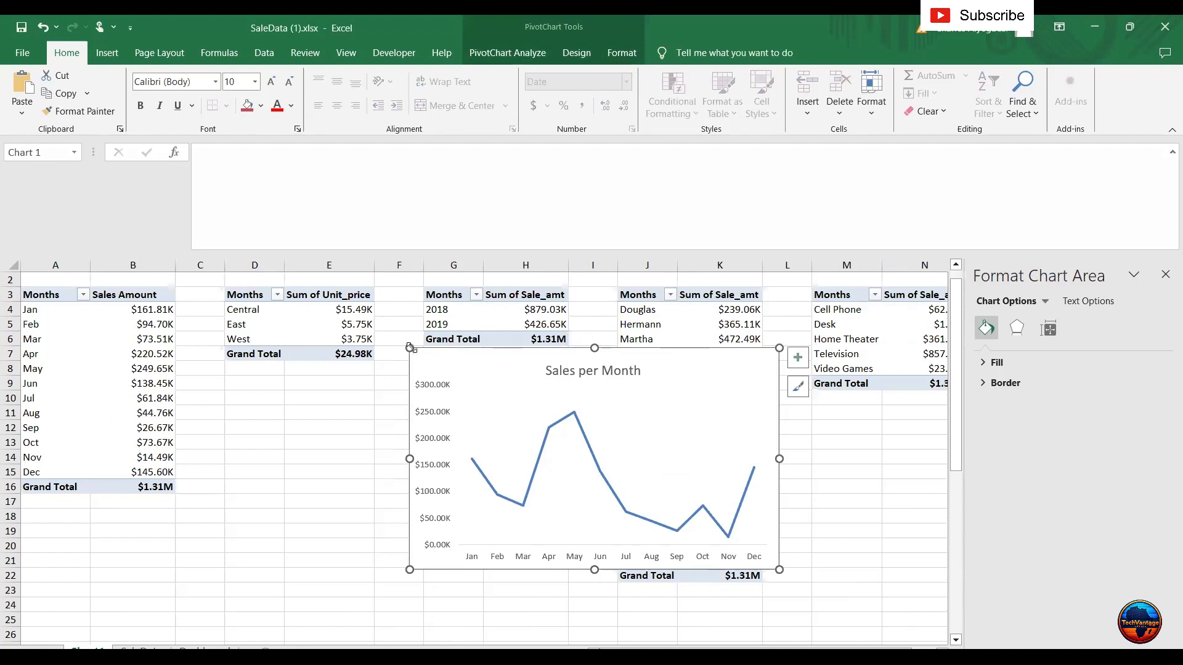
pyautogui.moveTo(410, 348); pyautogui.dragTo(86, 556)
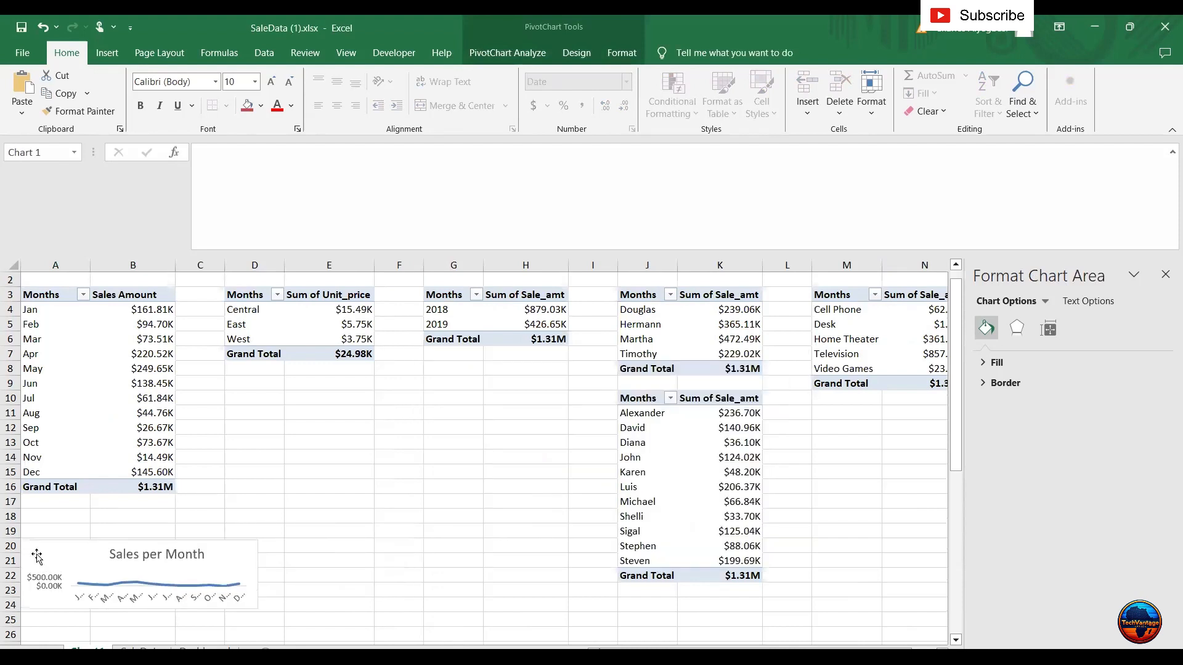
pyautogui.click(237, 294)
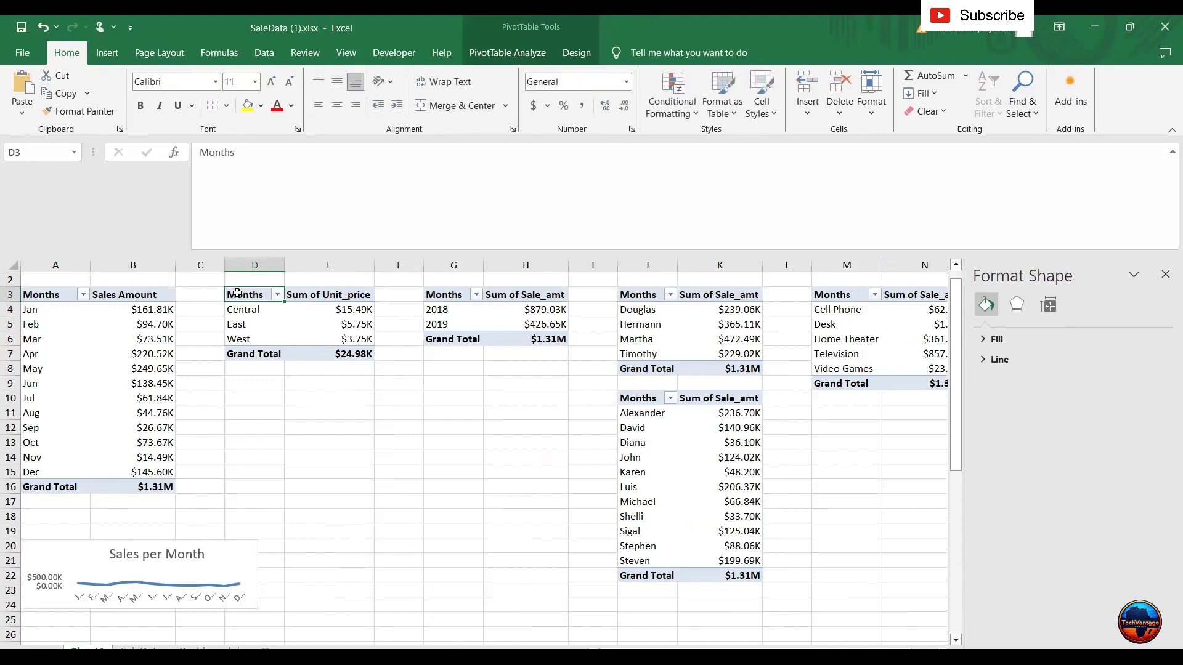
pyautogui.press('Right')
pyautogui.click(237, 294)
pyautogui.press('Right')
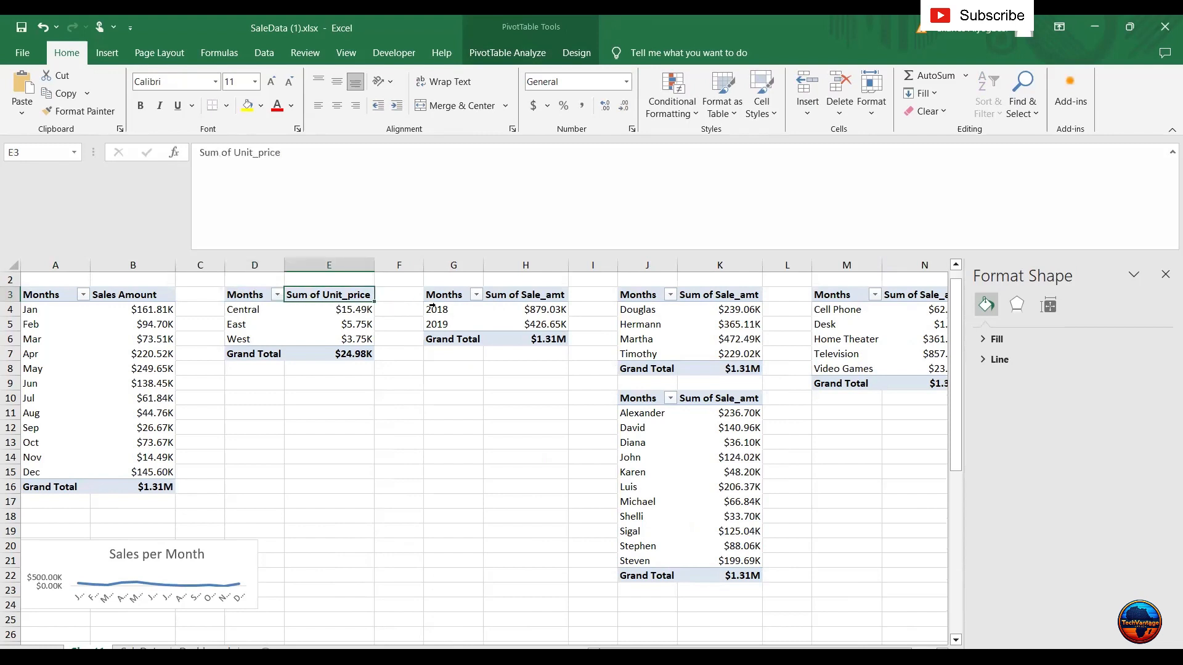
pyautogui.press('Left')
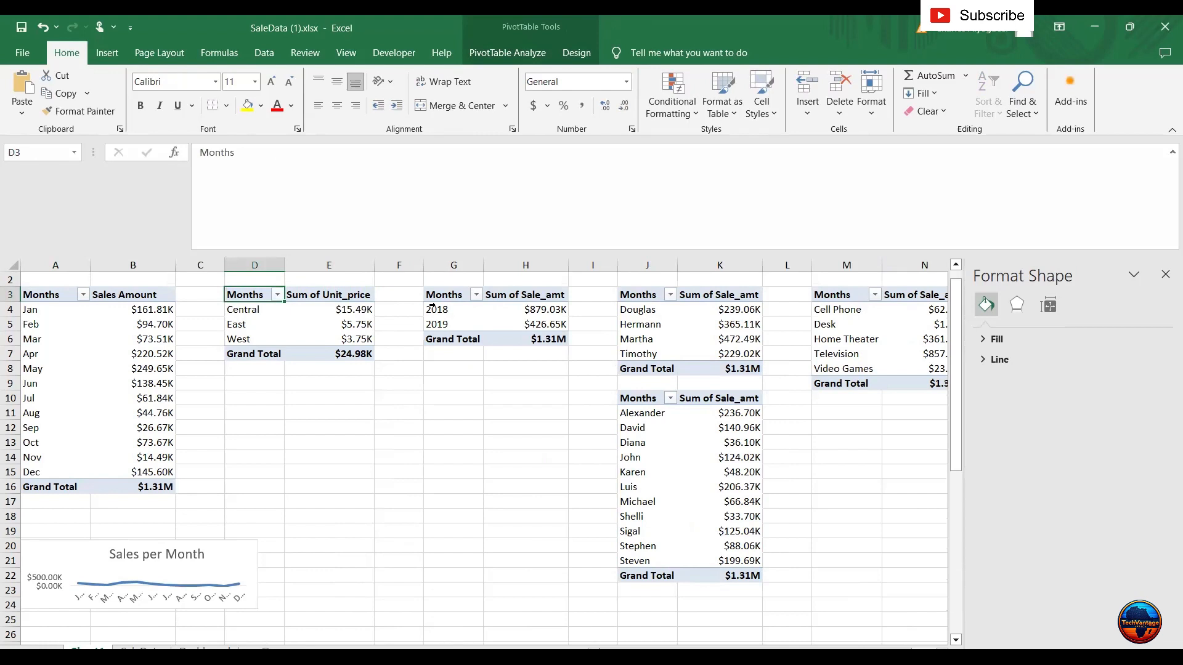
pyautogui.press('Right')
pyautogui.press('Right')
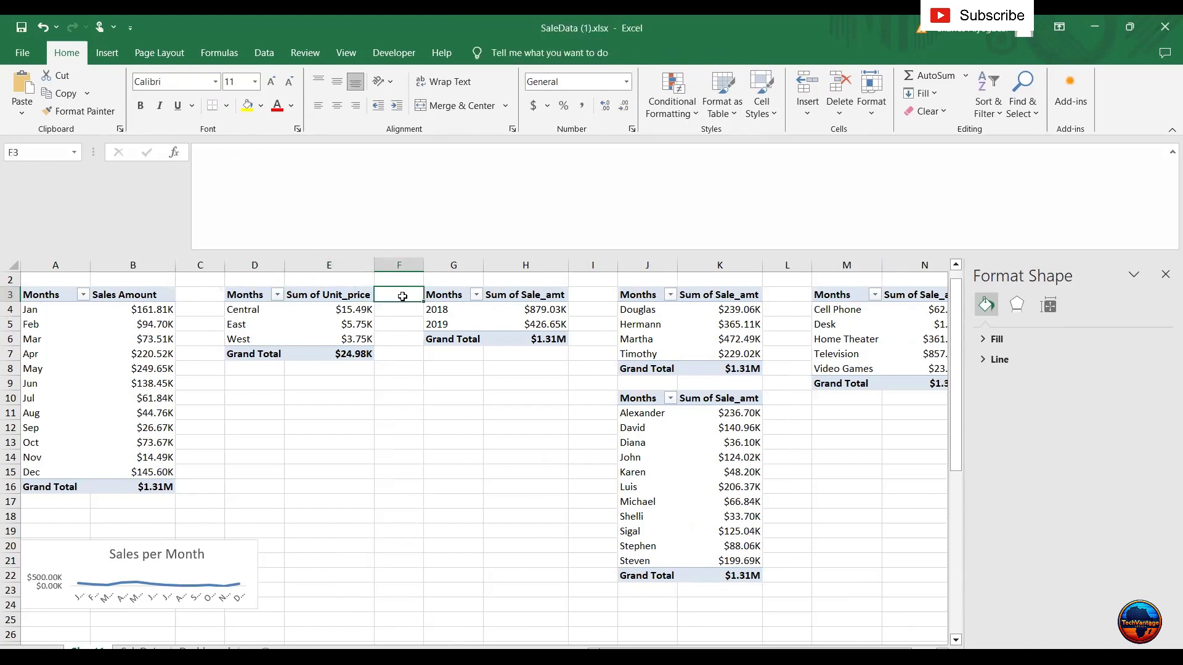
pyautogui.press('Right')
pyautogui.press('Left')
pyautogui.press('Left')
pyautogui.press('Left')
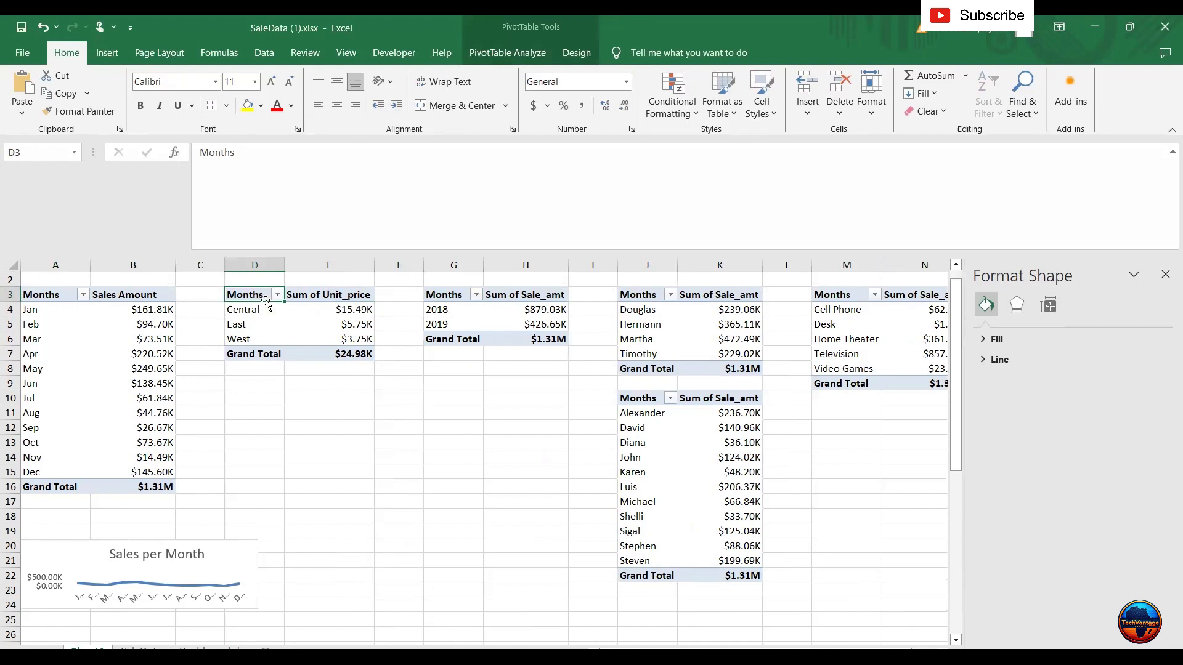
pyautogui.press('Down')
pyautogui.press('Down')
pyautogui.press('Down')
# Copy the region PivotTable in D3:E7 and paste the duplicate below it, starting at cell D9.
pyautogui.moveTo(248, 296); pyautogui.dragTo(331, 356)
pyautogui.hotkey('ctrl', 'c')
pyautogui.press('Down')
pyautogui.press('Down')
pyautogui.press('Down')
pyautogui.press('Down')
pyautogui.press('Down')
pyautogui.press('Down')
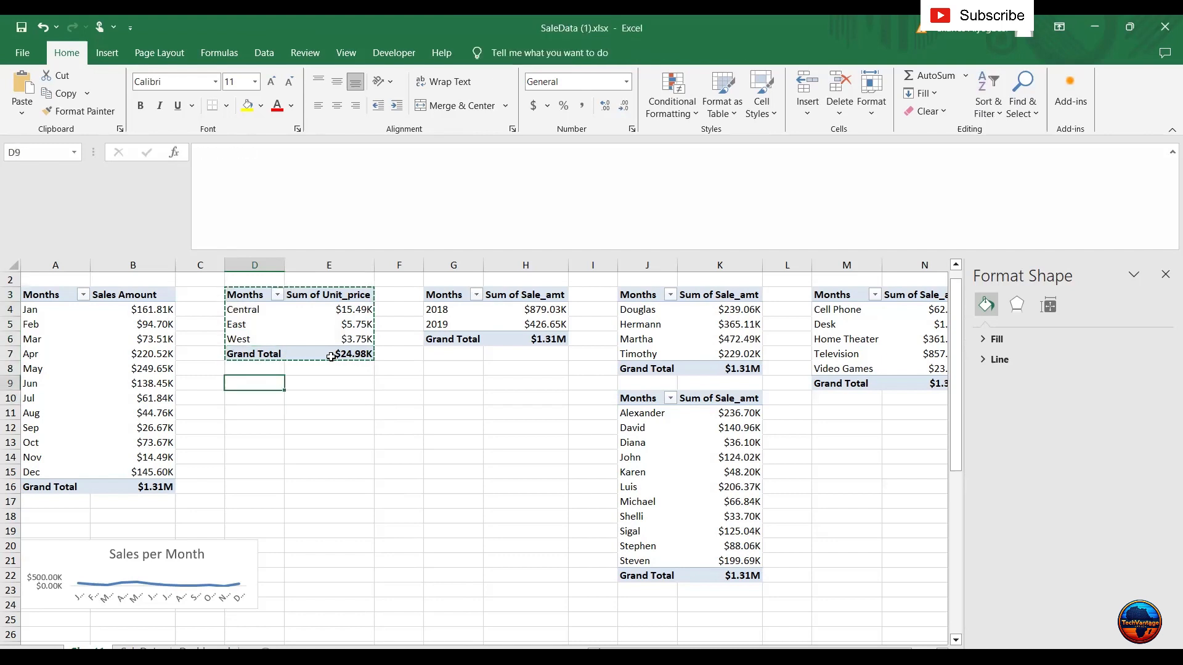
pyautogui.hotkey('ctrl', 'v')
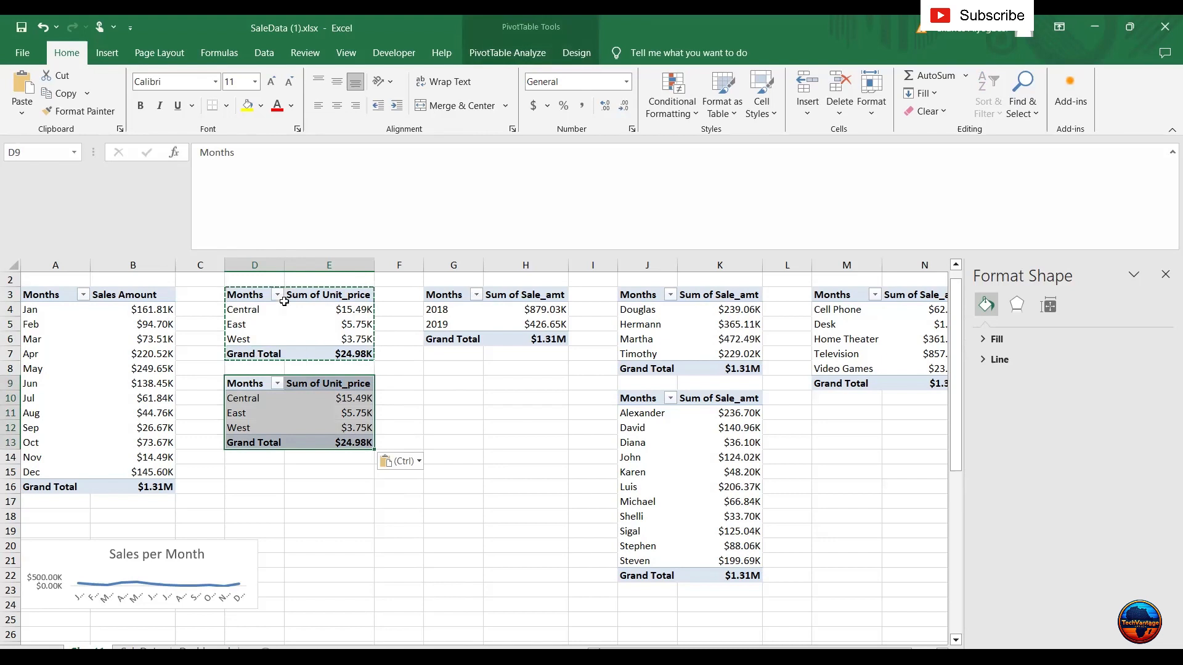
# Rename the row header in D3 of the original region PivotTable as "Region".
pyautogui.click(252, 384)
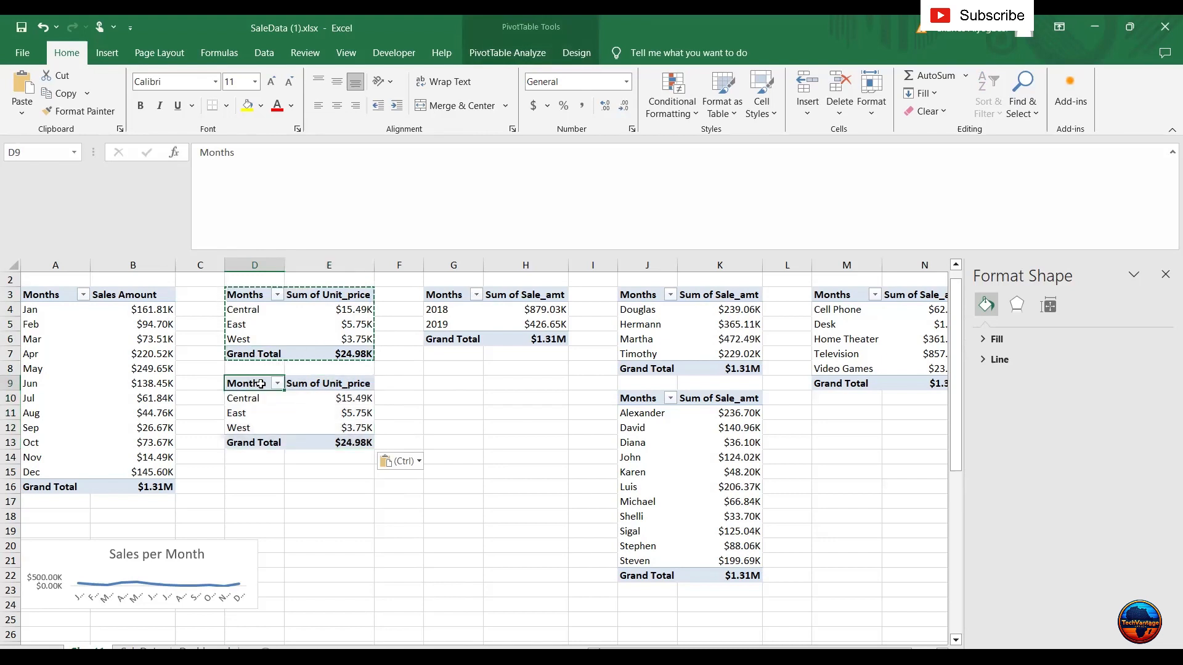
pyautogui.doubleClick(257, 294)
pyautogui.press('BackSpace')
pyautogui.press('BackSpace')
pyautogui.press('BackSpace')
pyautogui.press('BackSpace')
pyautogui.press('BackSpace')
pyautogui.press('BackSpace')
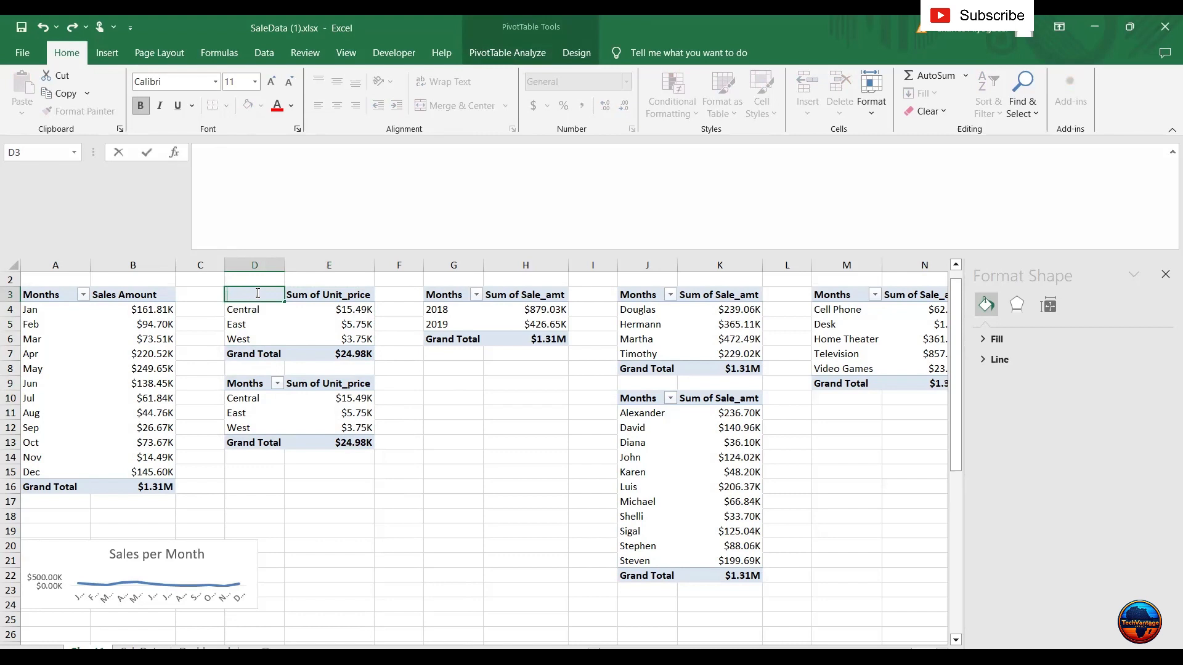
pyautogui.write('Region')
# Rename the value header in E3 of the region PivotTable as "Sales Amount".
pyautogui.click(336, 295)
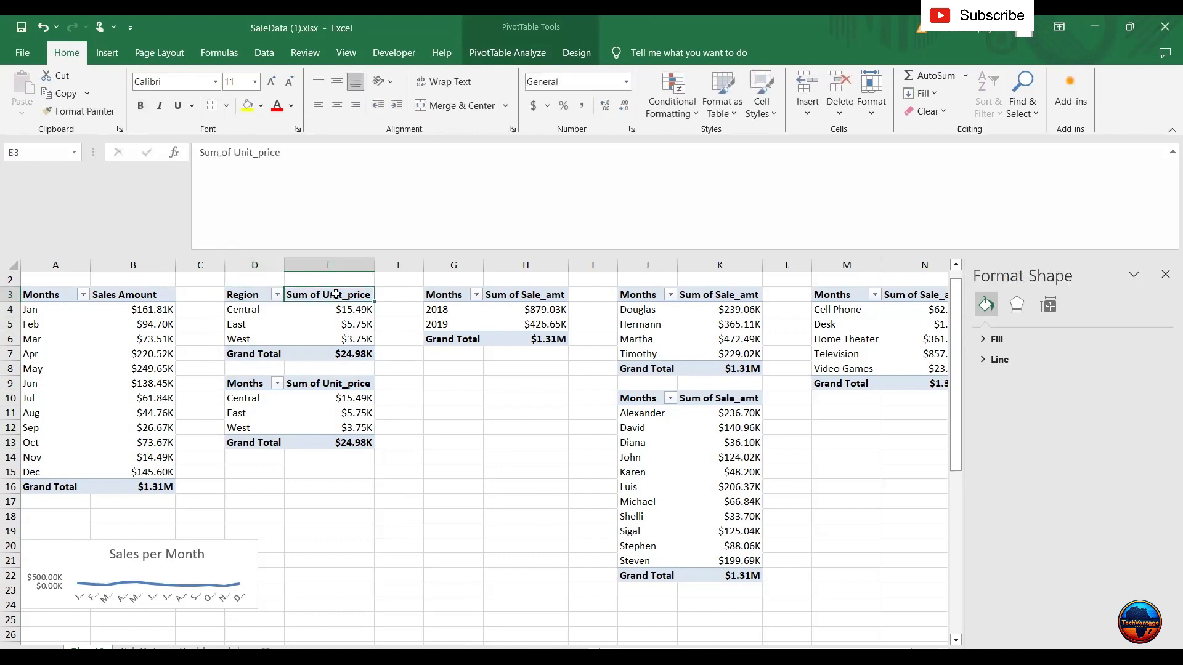
pyautogui.write('Sales')
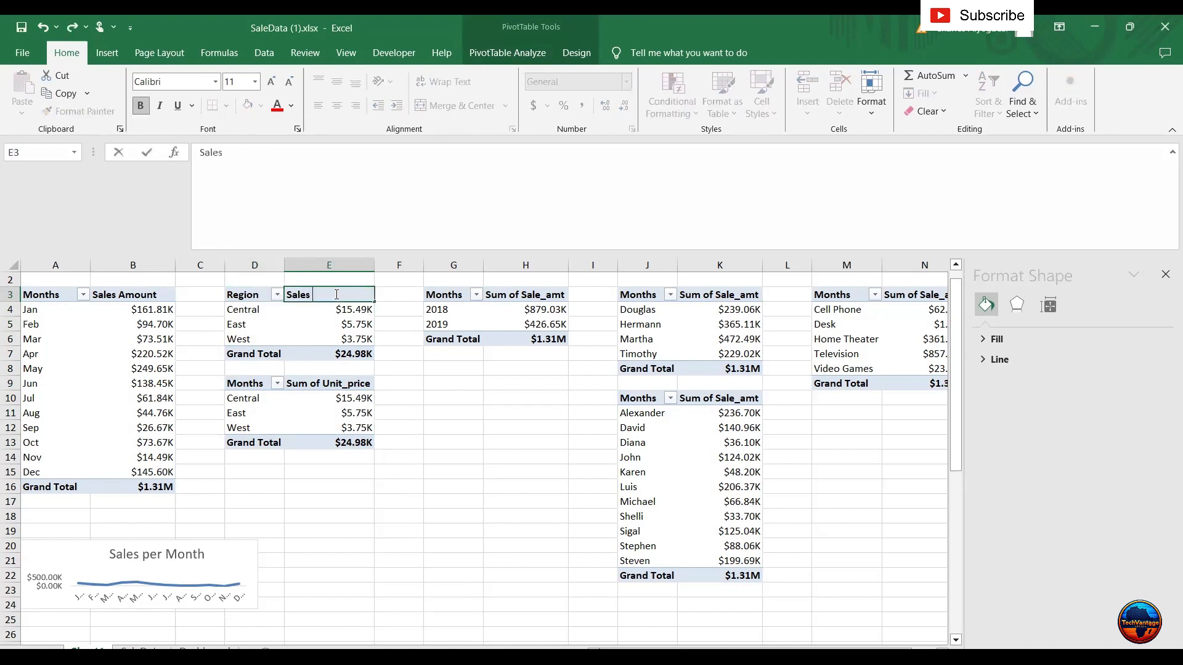
pyautogui.write(' Amount')
pyautogui.press('Return')
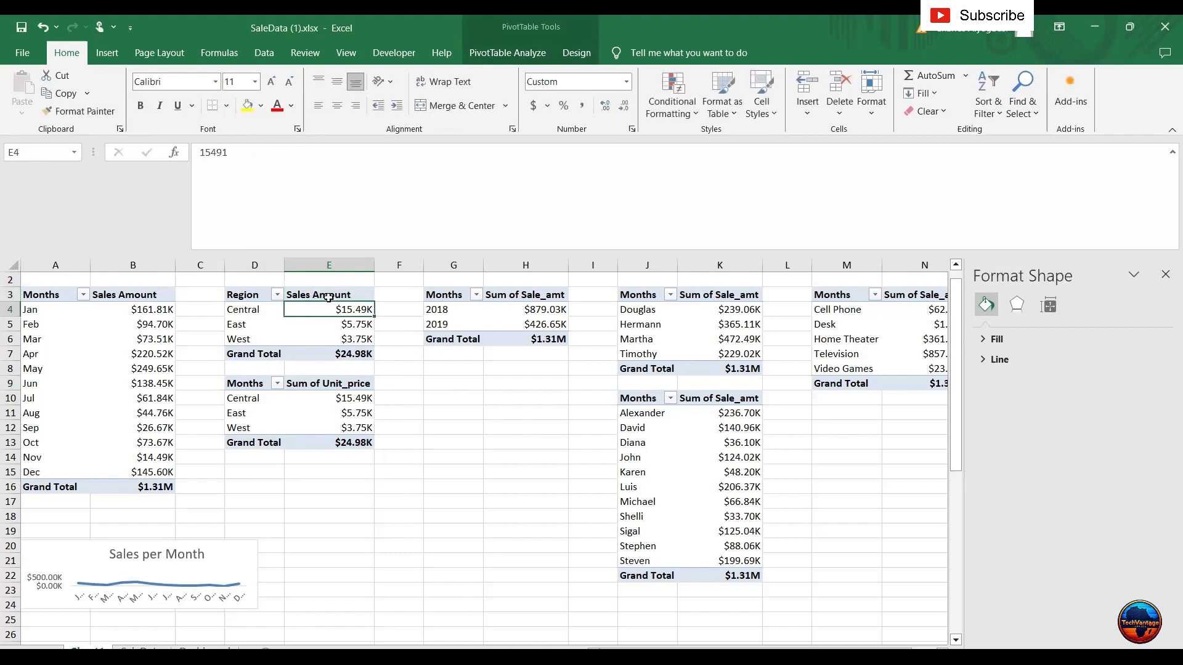
# Try to copy the header in E3 onto the value header of the duplicated PivotTable in E9.
pyautogui.click(327, 297)
pyautogui.hotkey('ctrl', 'c')
pyautogui.press('Down')
pyautogui.press('Down')
pyautogui.press('Down')
pyautogui.press('Down')
pyautogui.press('Down')
pyautogui.press('Down')
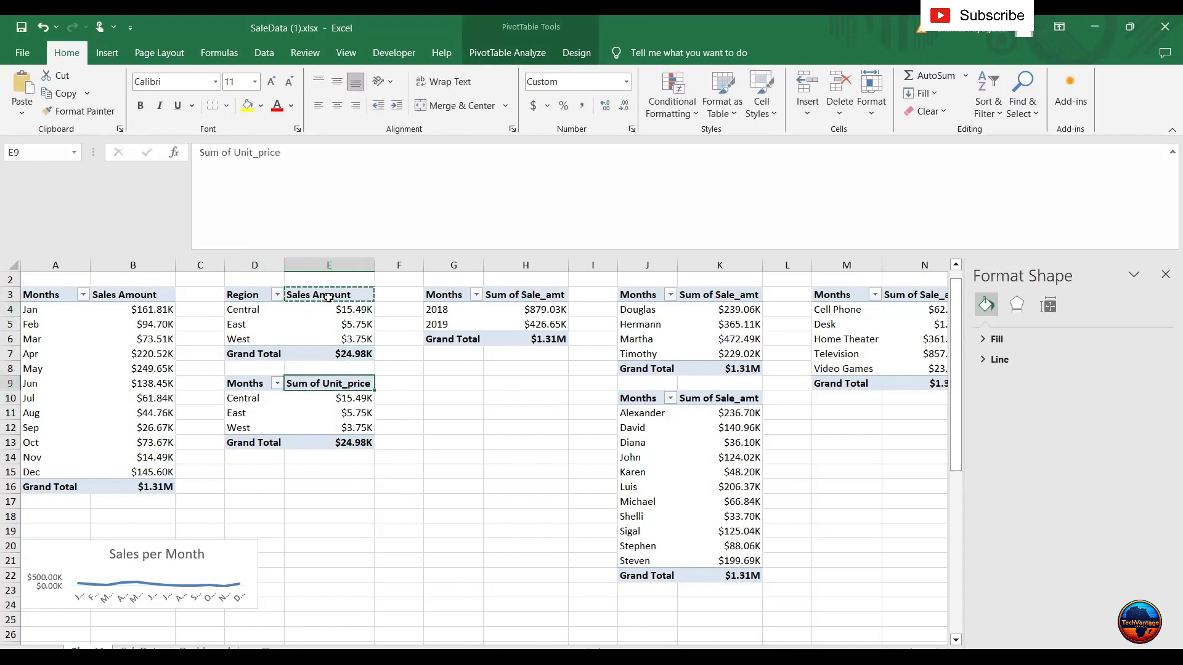
pyautogui.hotkey('ctrl', 'v')
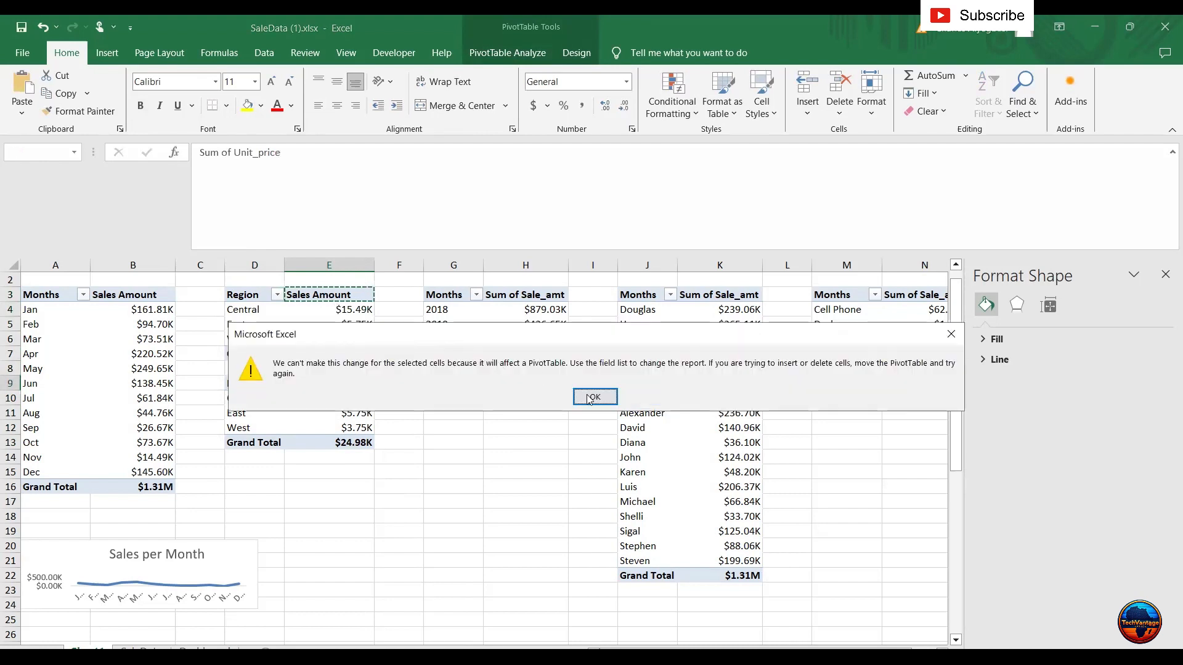
pyautogui.press('Return')
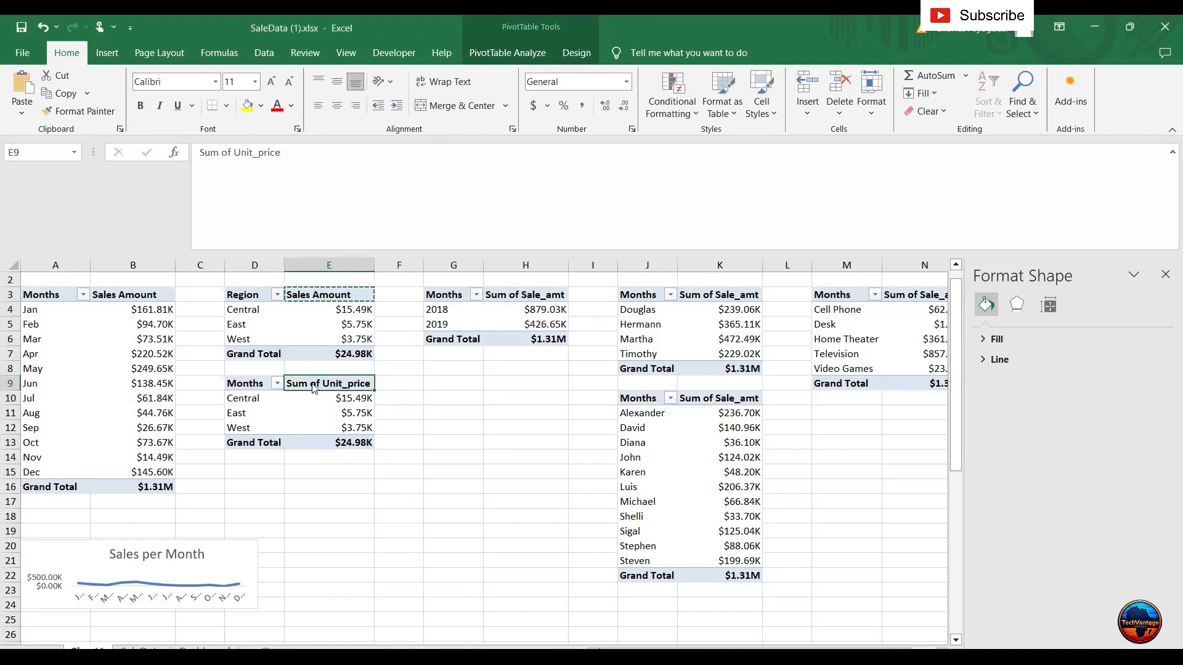
# Set the custom name of the duplicated PivotTable's value field in E9 to "Sales Amount".
pyautogui.doubleClick(313, 386)
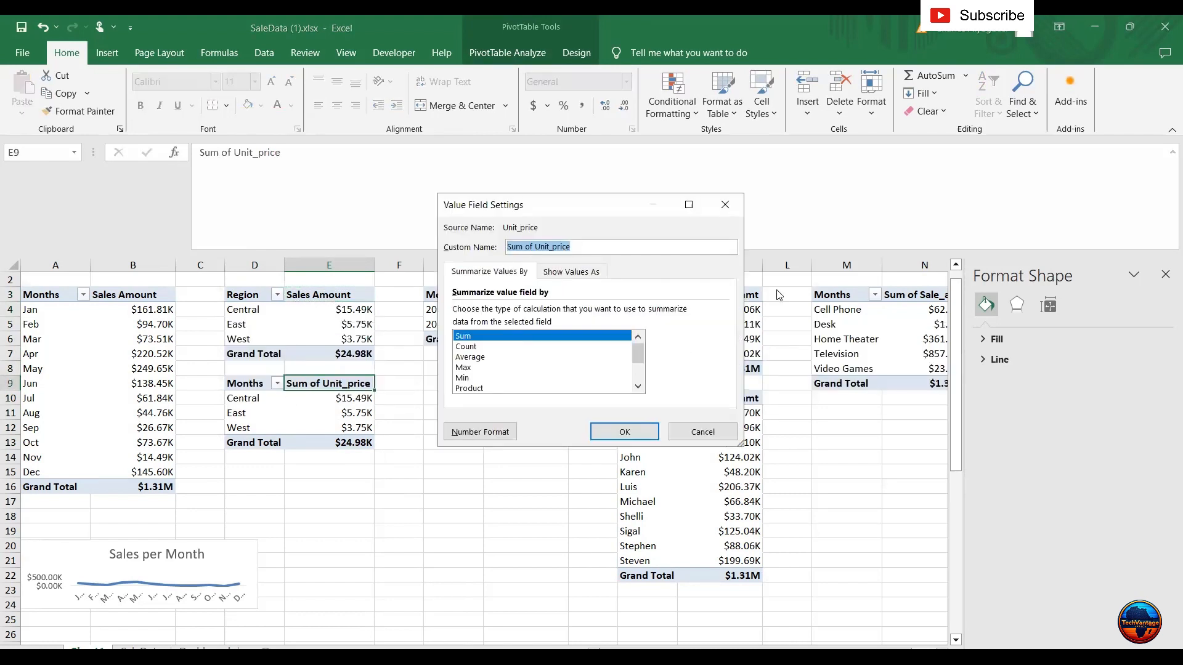
pyautogui.click(582, 248)
pyautogui.press('BackSpace')
pyautogui.press('BackSpace')
pyautogui.press('BackSpace')
pyautogui.press('BackSpace')
pyautogui.press('BackSpace')
pyautogui.press('BackSpace')
pyautogui.press('BackSpace')
pyautogui.press('BackSpace')
pyautogui.press('BackSpace')
pyautogui.press('BackSpace')
pyautogui.press('BackSpace')
pyautogui.press('BackSpace')
pyautogui.press('BackSpace')
pyautogui.press('BackSpace')
pyautogui.press('BackSpace')
pyautogui.press('BackSpace')
pyautogui.press('BackSpace')
pyautogui.click(624, 431)
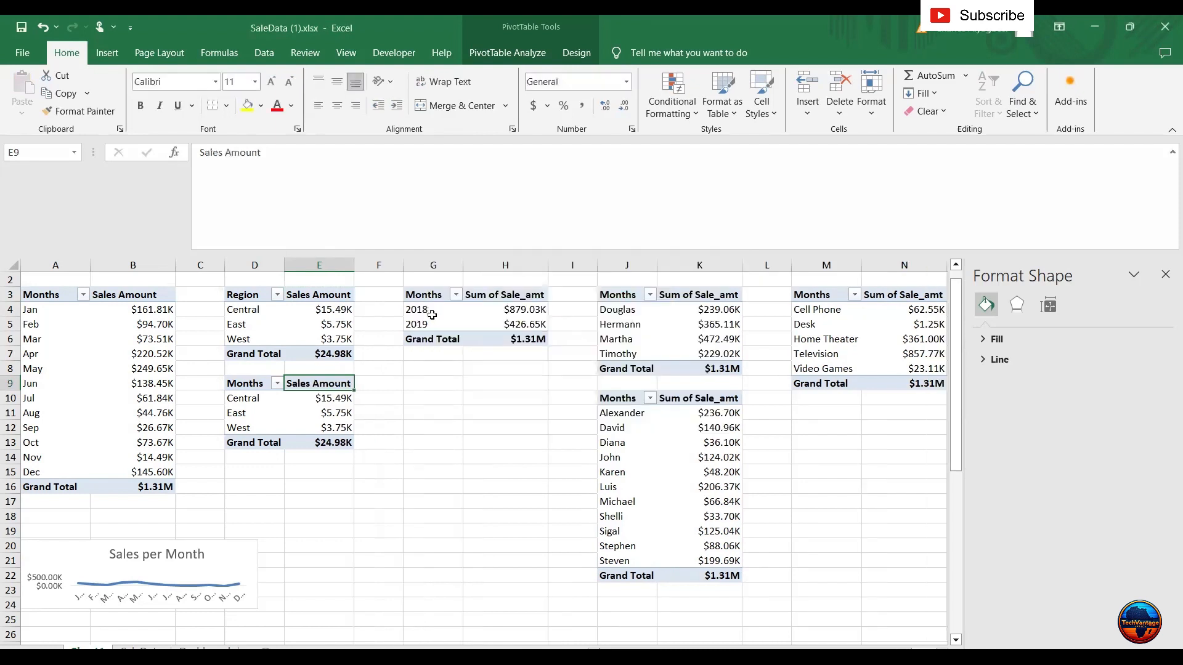
# Rename the value header in H3 of the yearly PivotTable as "Sales Amount".
pyautogui.click(484, 300)
pyautogui.doubleClick(484, 299)
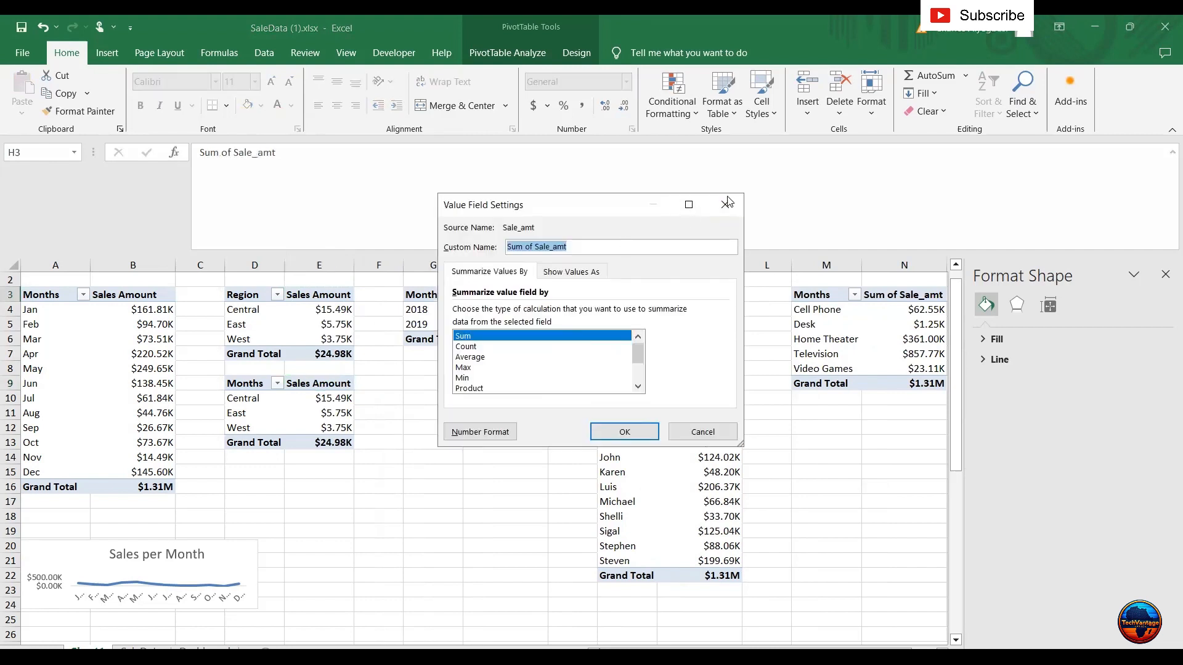
pyautogui.click(727, 202)
pyautogui.write('Sale')
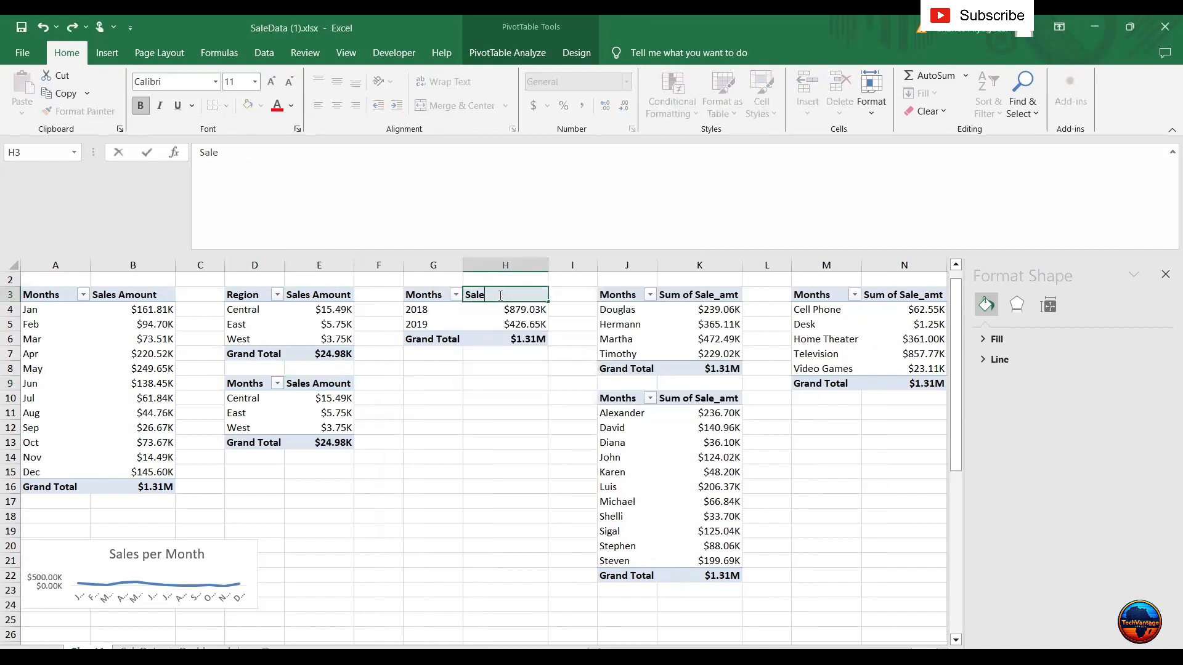
pyautogui.write('s Amount')
# Rename the value headers of the manager and salesman PivotTables in K3 and K10 as "Sales Amount".
pyautogui.click(682, 296)
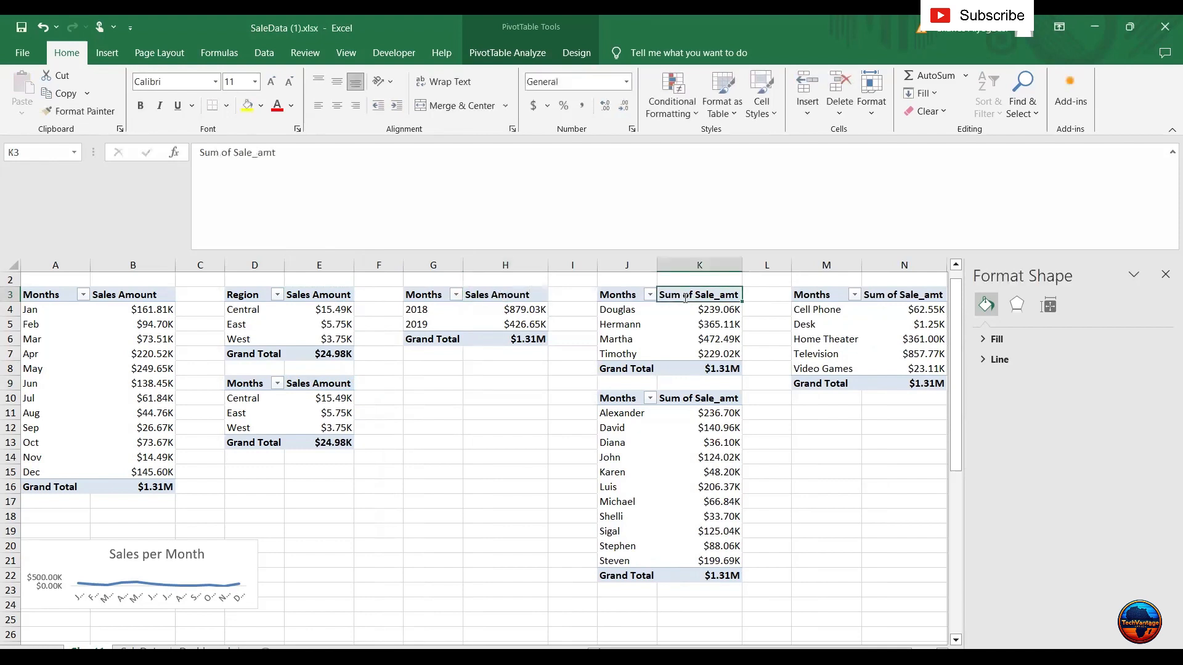
pyautogui.write('Sales Amount')
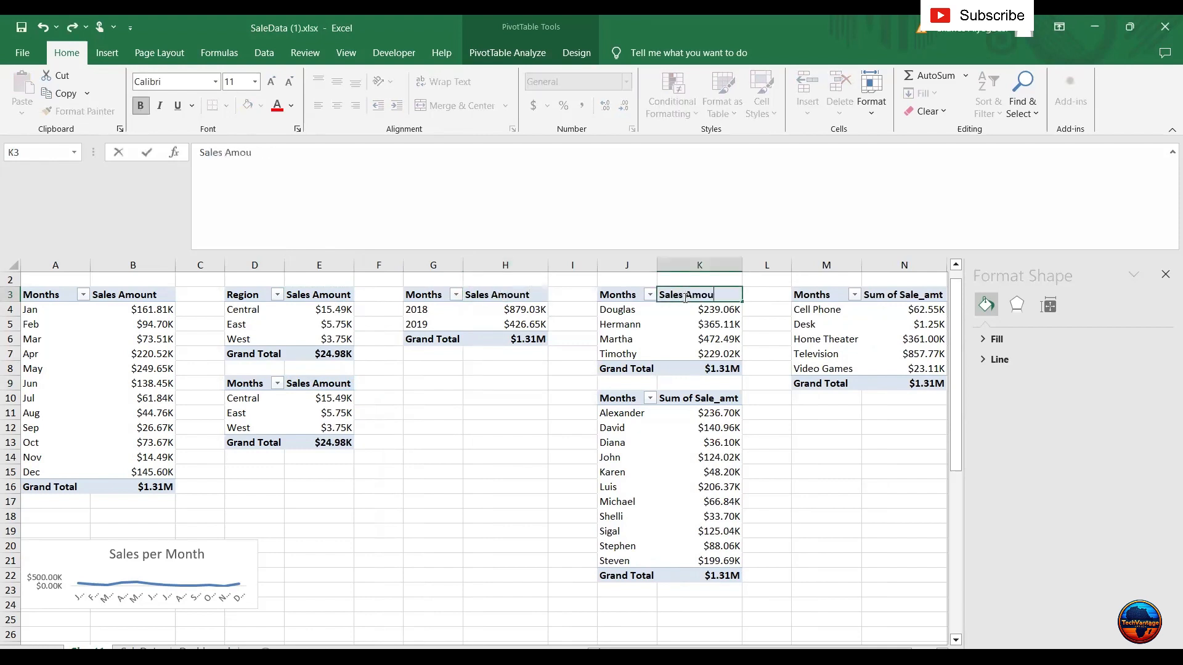
pyautogui.press('Return')
pyautogui.click(700, 401)
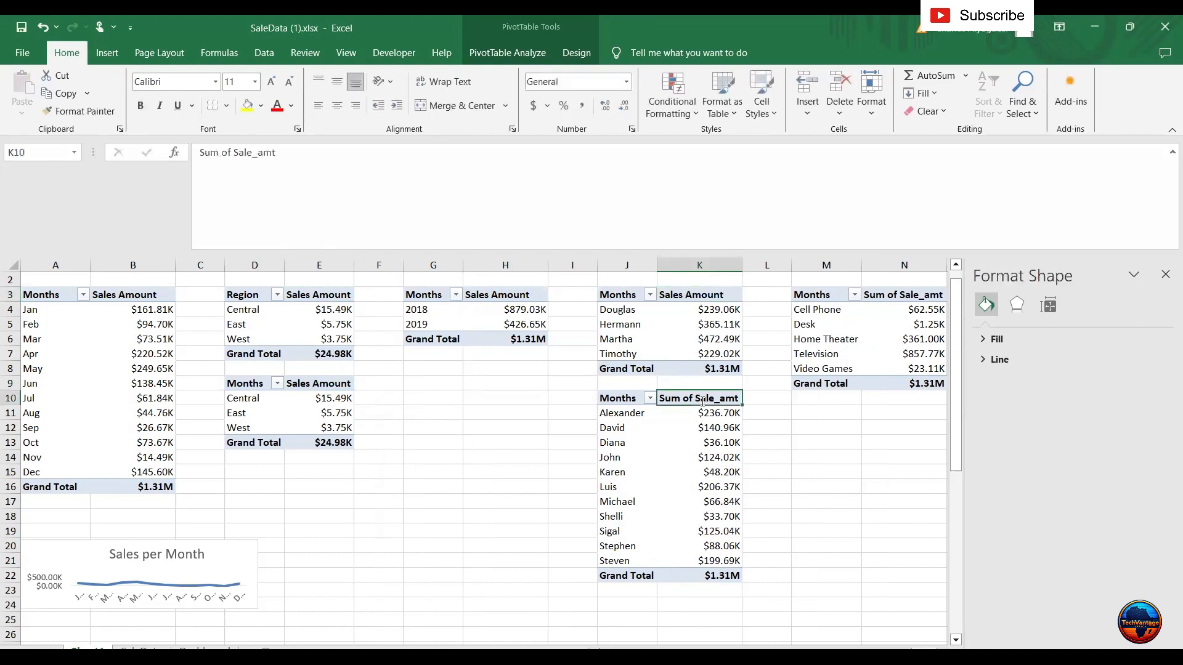
pyautogui.write('Sales Amo')
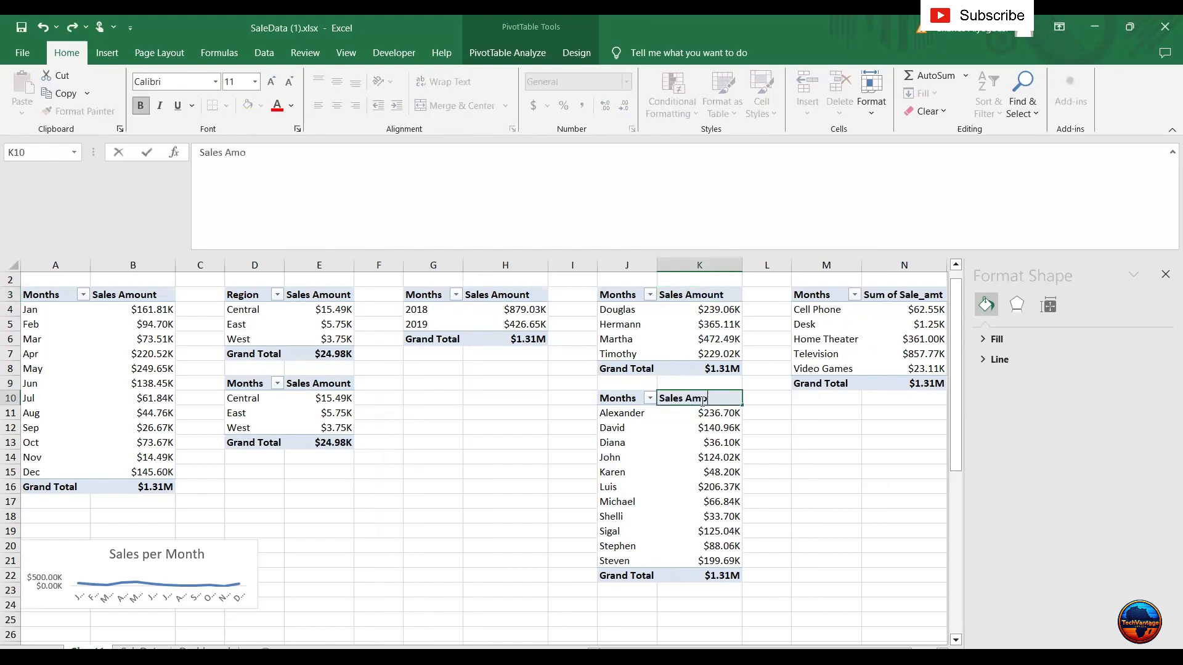
pyautogui.write('unt')
# Rename the item PivotTable's value header in N3 as "Sales Amount" and its row header in M3 as "Items".
pyautogui.click(892, 295)
pyautogui.write('Sales')
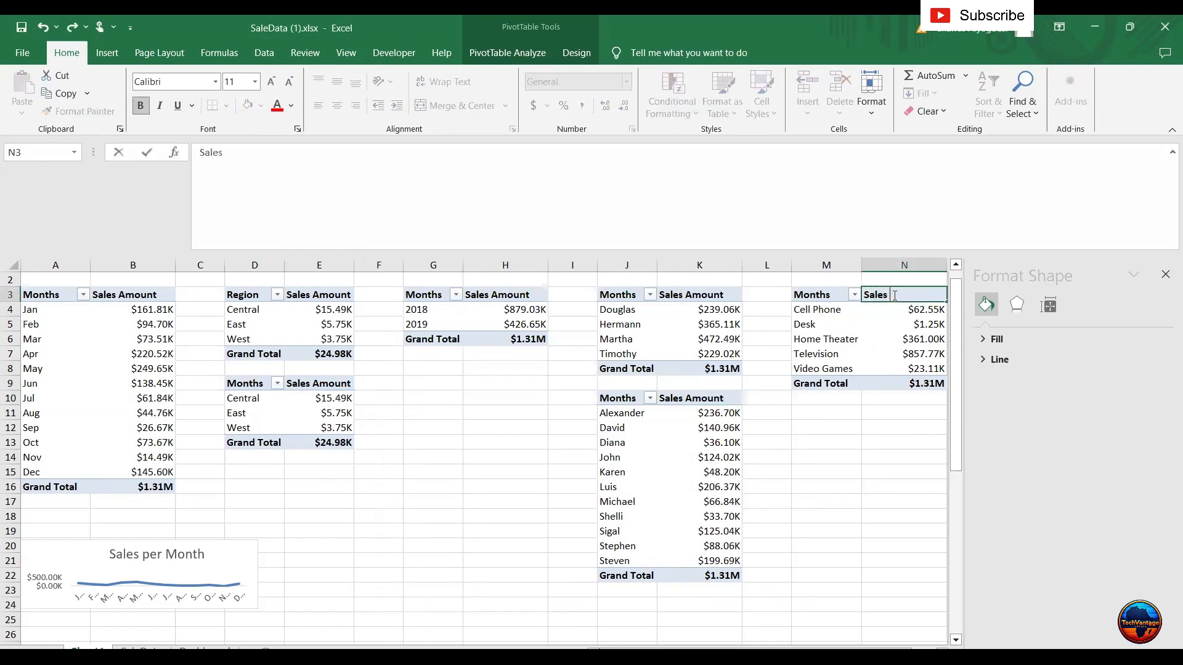
pyautogui.write(' Amount')
pyautogui.click(823, 297)
pyautogui.write('Itrm')
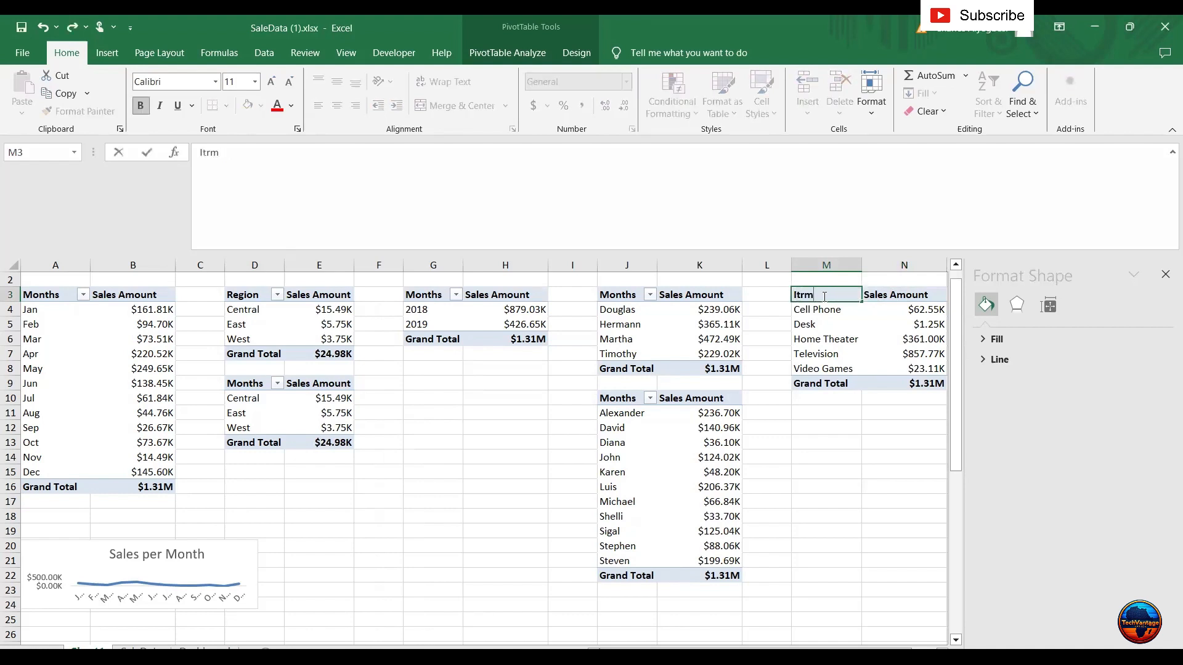
pyautogui.press('BackSpace')
pyautogui.write('ems')
# Rename the row headers in J10, J3 and G3 as "Salesmen", "Managers" and "Years" respectively.
pyautogui.click(616, 400)
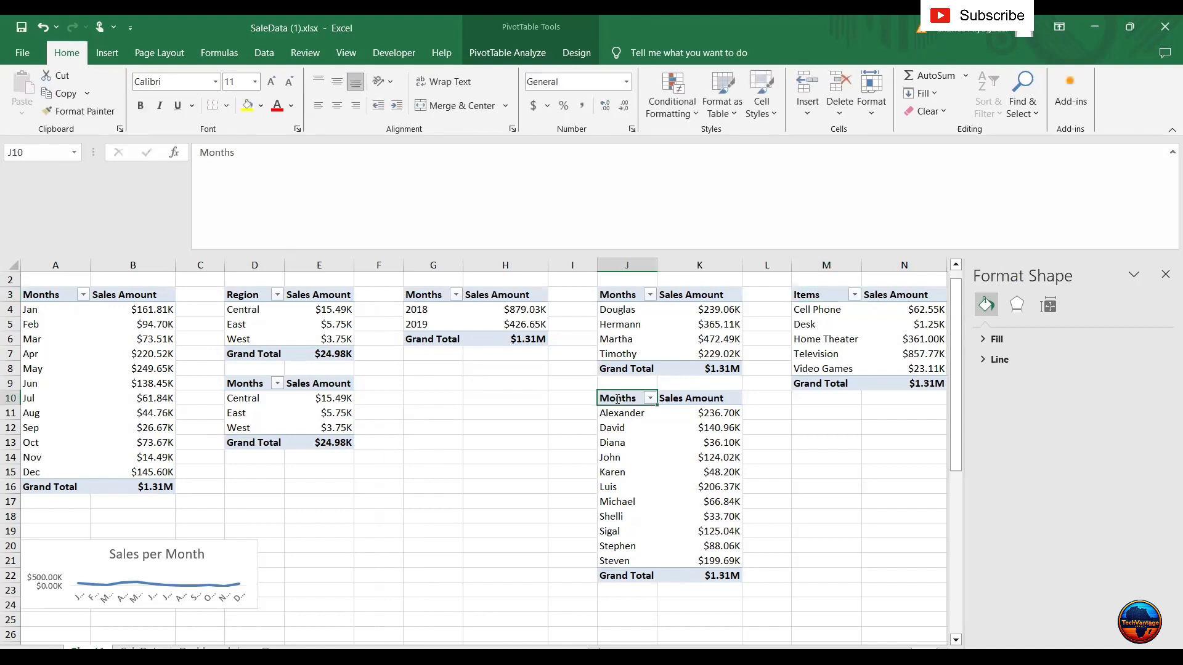
pyautogui.write('Salesmen')
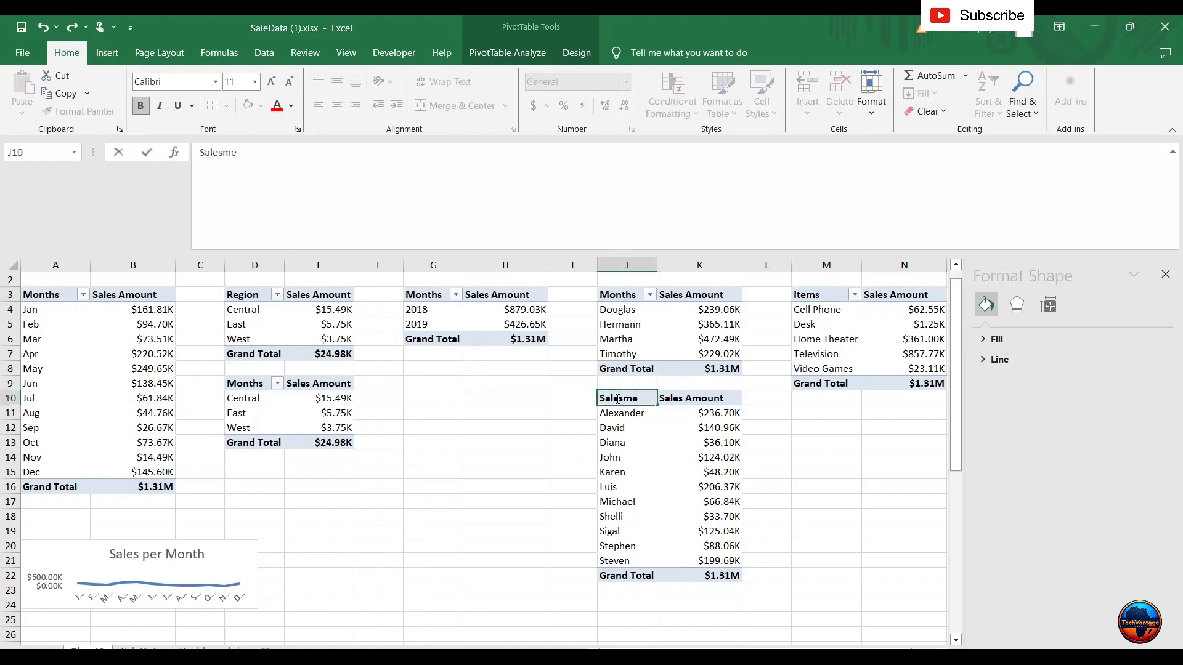
pyautogui.click(620, 298)
pyautogui.doubleClick(621, 298)
pyautogui.write('Manager')
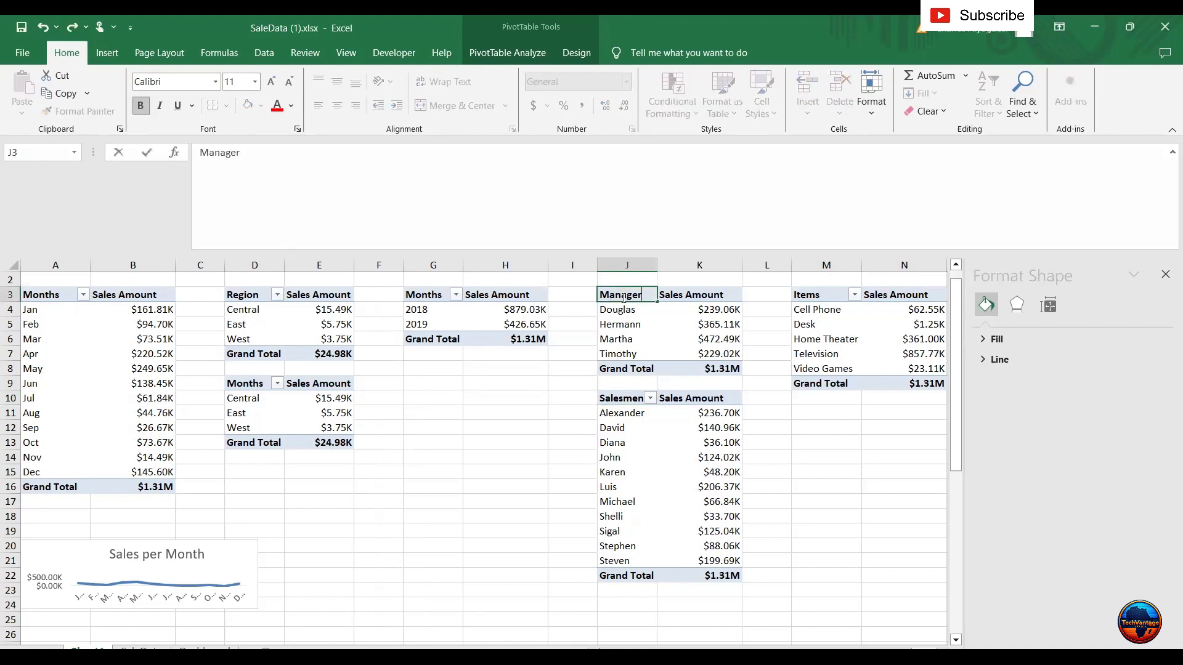
pyautogui.click(433, 296)
pyautogui.write('Years')
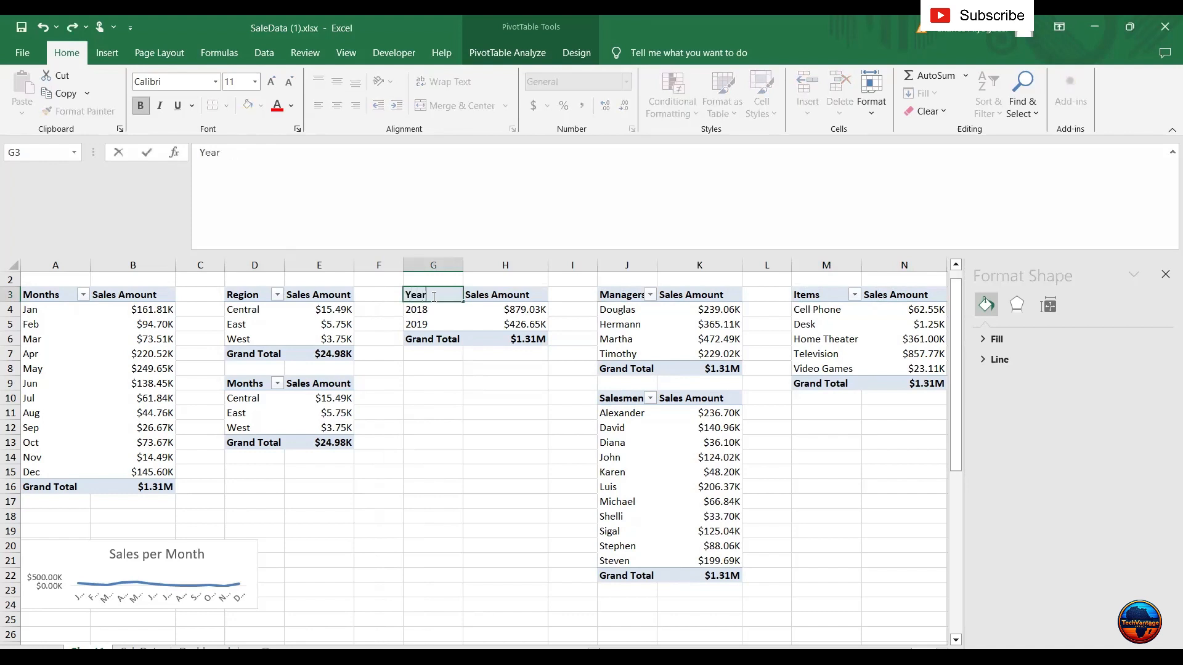
# Close the shape formatting options, hide the field headers of the duplicated PivotTable at D9 and show its field list.
pyautogui.click(245, 384)
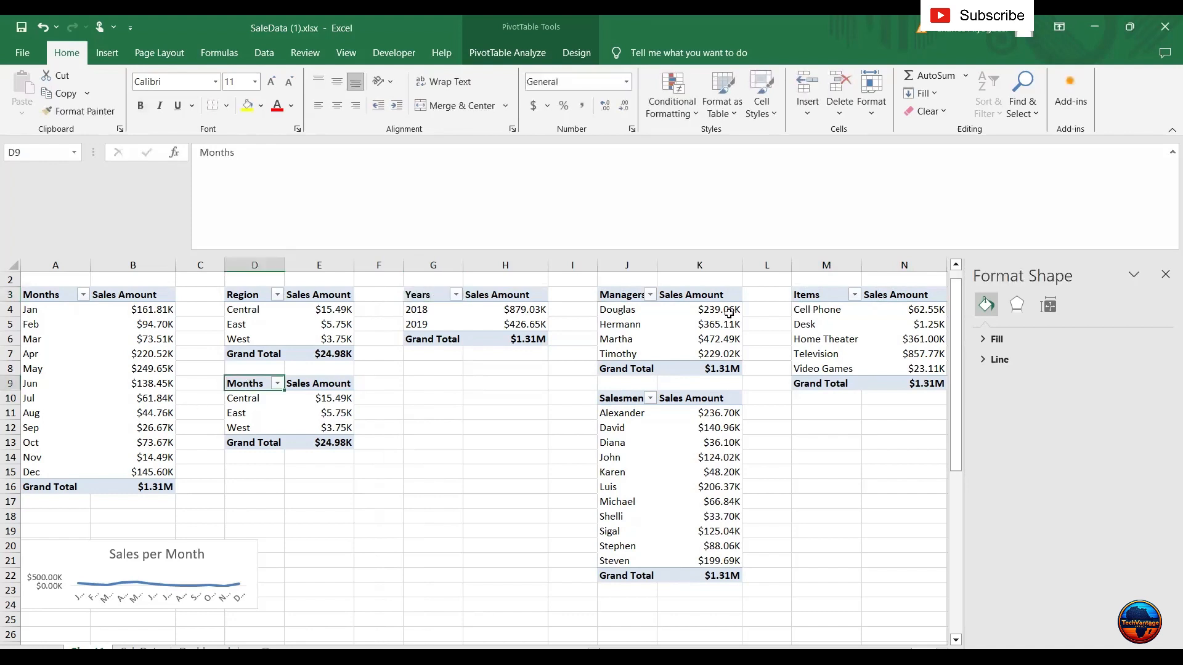
pyautogui.click(1164, 275)
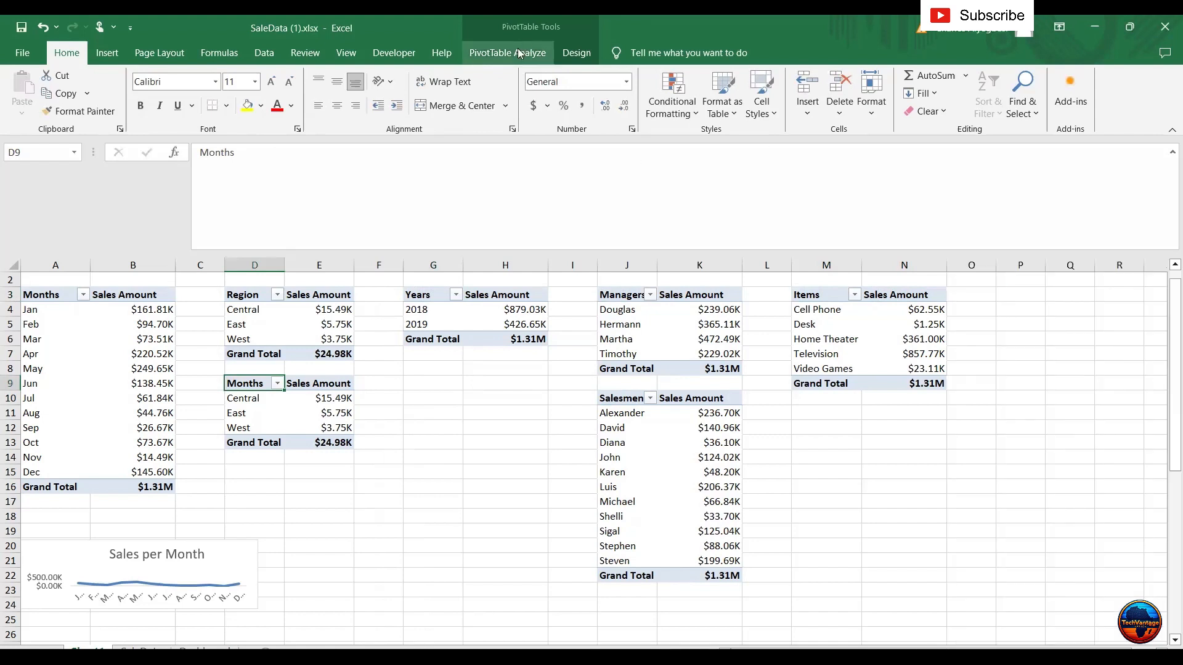
pyautogui.click(518, 51)
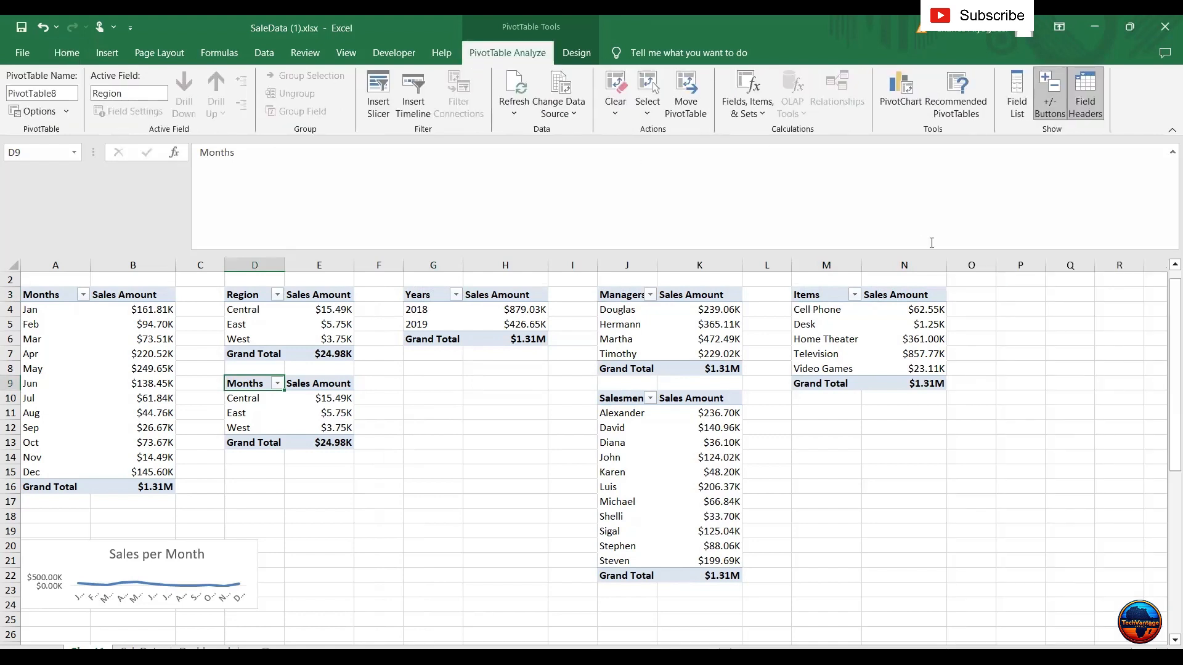
pyautogui.click(1077, 112)
pyautogui.click(1017, 109)
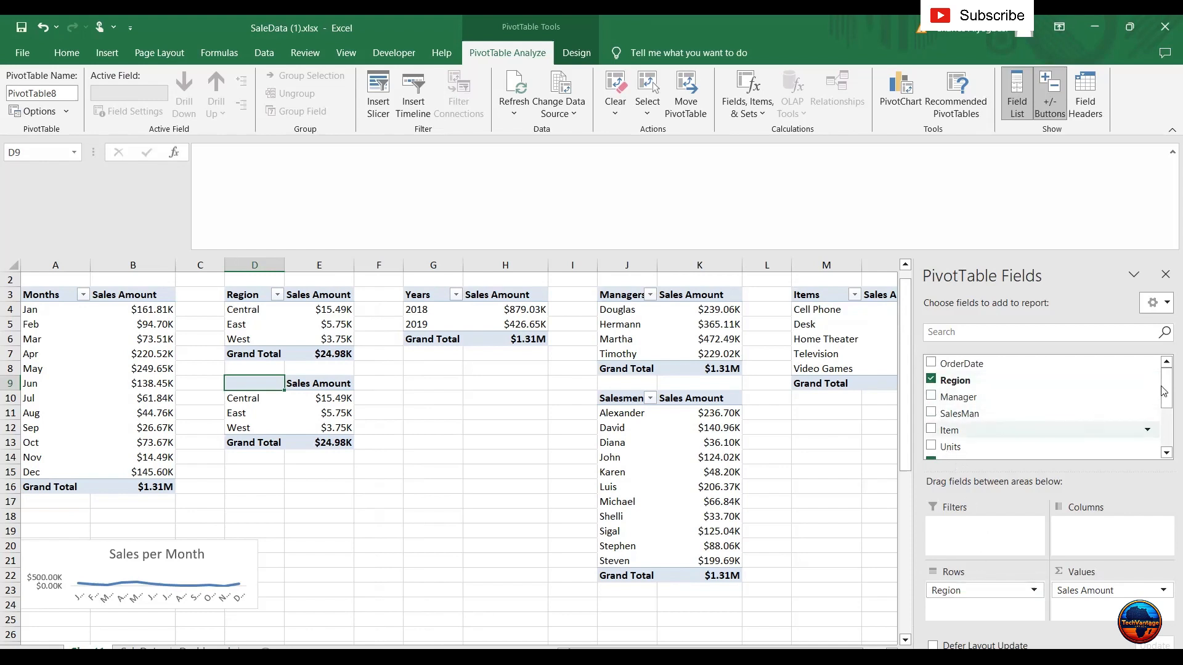
# Replace Region with Quarters (OrderDate) as the row field of the PivotTable at D9.
pyautogui.moveTo(1163, 402); pyautogui.dragTo(1163, 437)
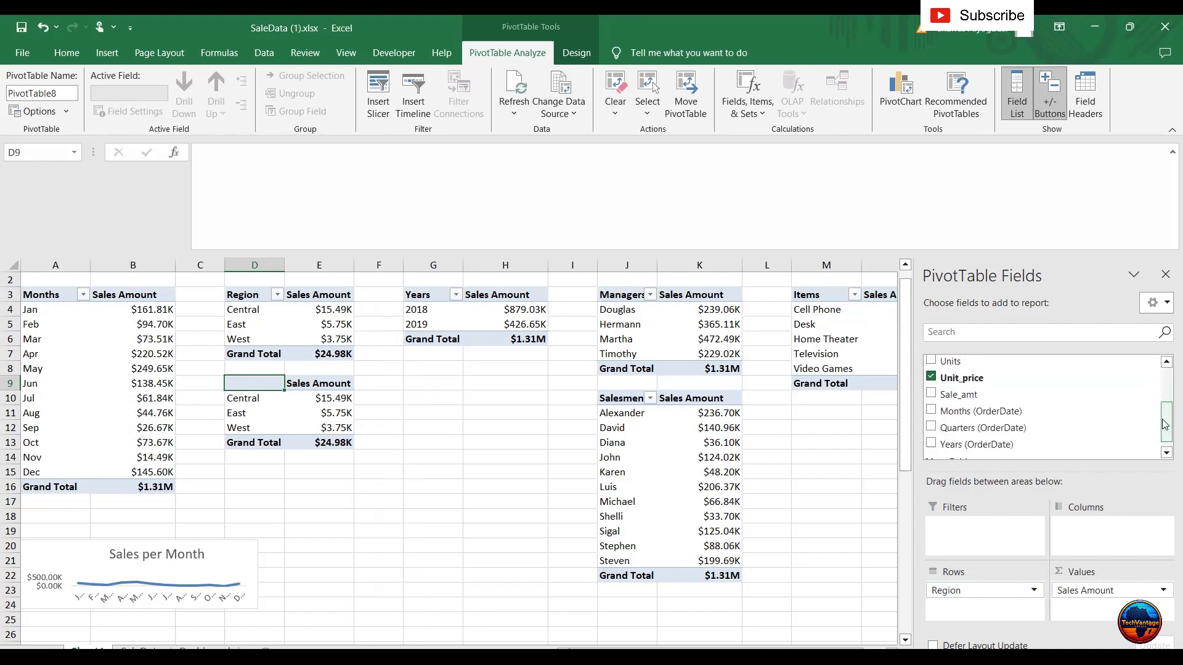
pyautogui.click(931, 427)
pyautogui.moveTo(939, 607); pyautogui.dragTo(815, 595)
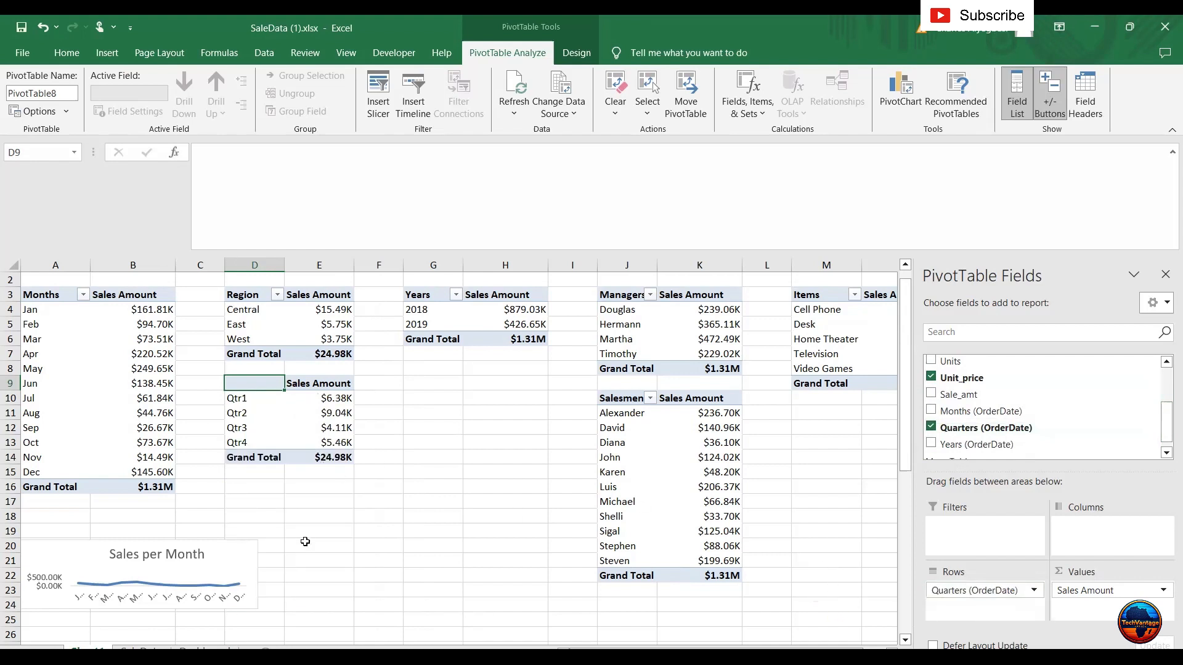
# Try to edit the blank row header in D9 of the quarterly PivotTable.
pyautogui.click(372, 516)
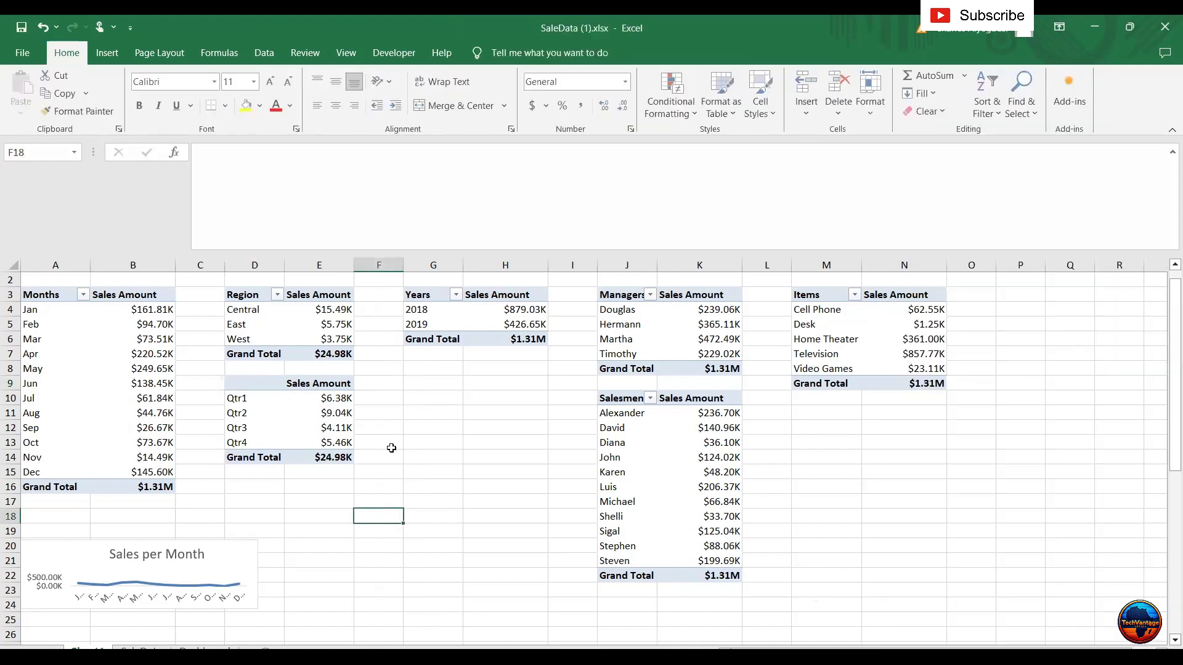
pyautogui.click(254, 384)
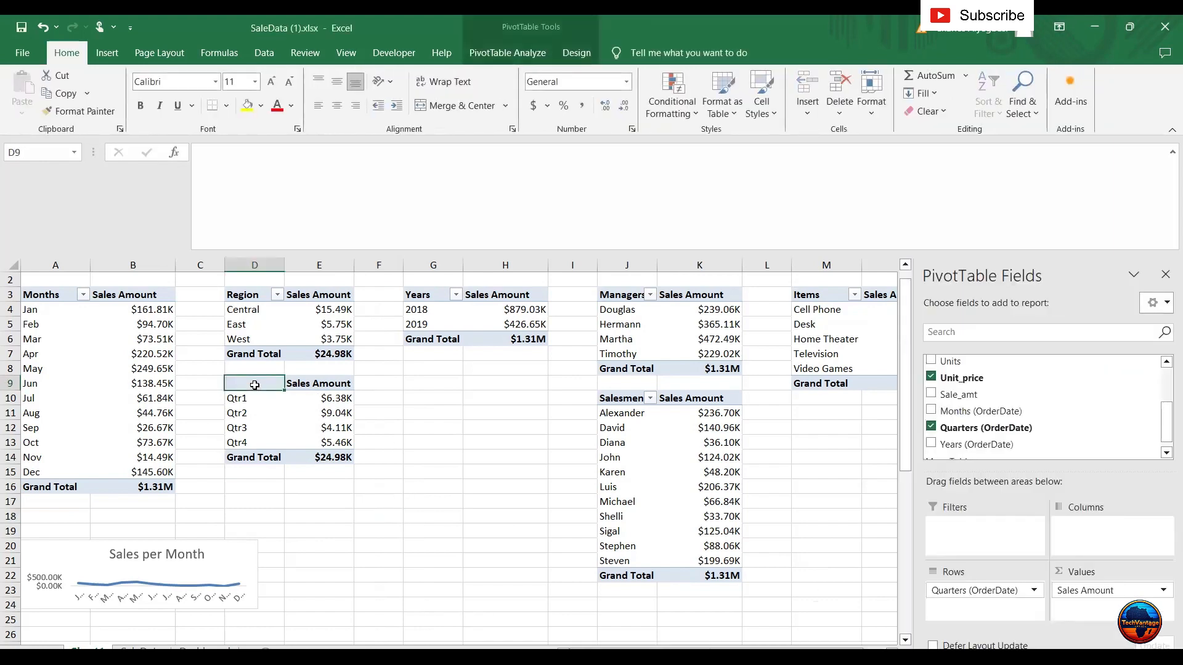
pyautogui.doubleClick(255, 387)
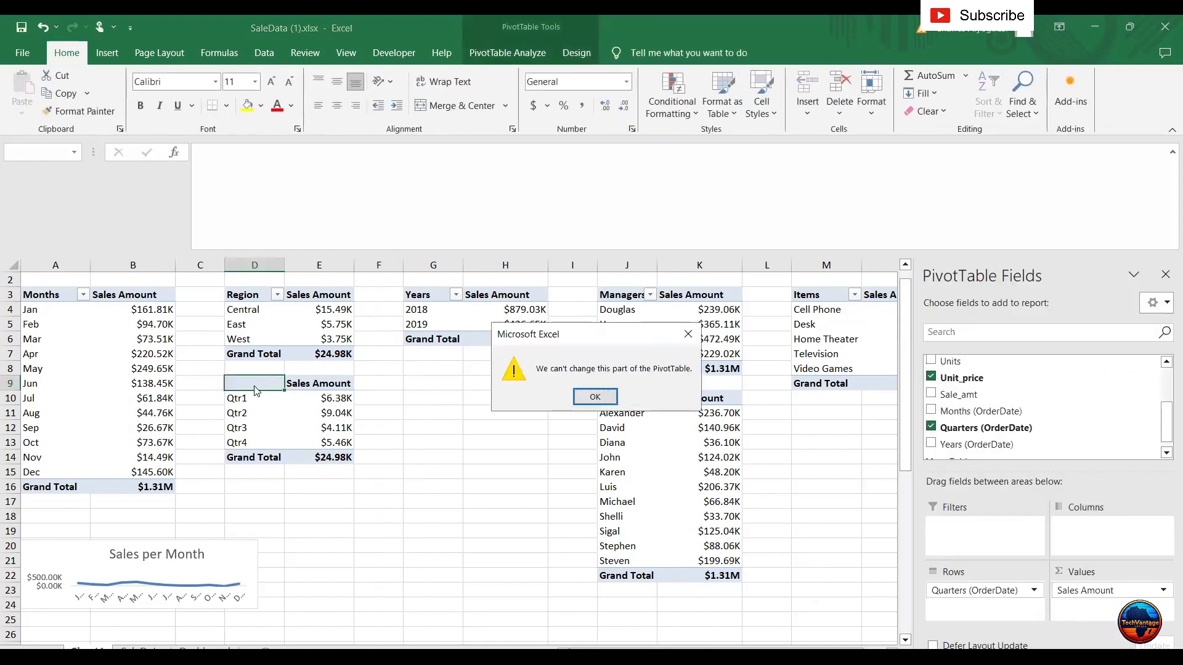
pyautogui.click(593, 398)
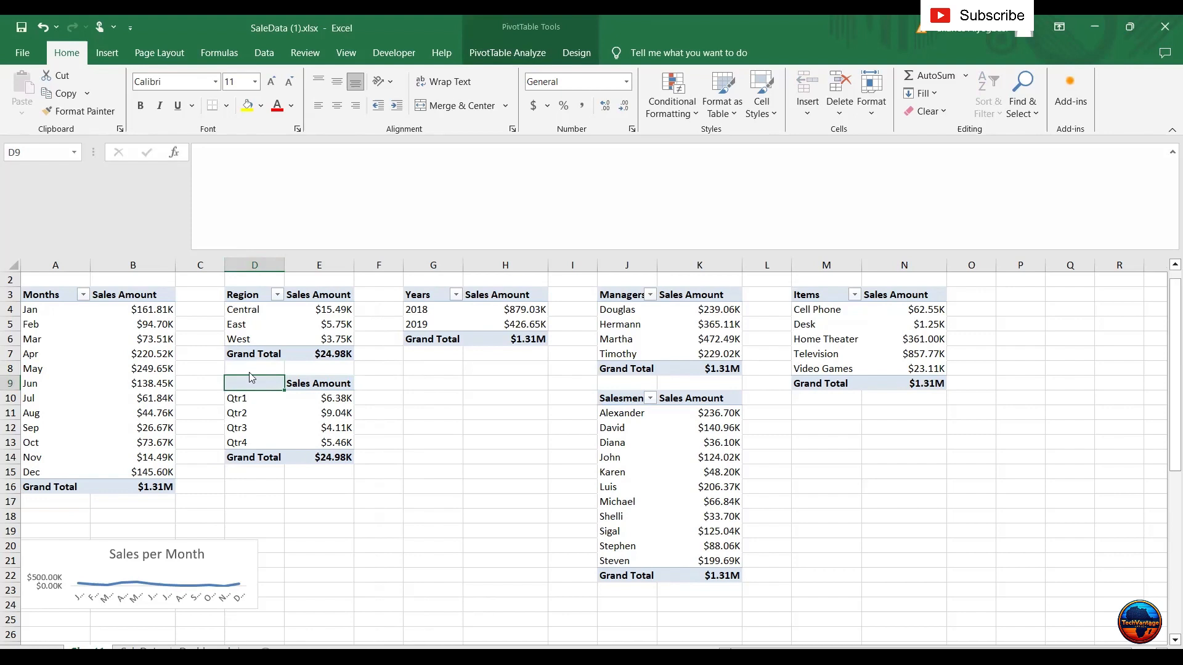
# Insert a clustered column PivotChart from the quarterly PivotTable in D9:E14 and hide all its field buttons.
pyautogui.moveTo(272, 383); pyautogui.dragTo(315, 459)
pyautogui.click(507, 53)
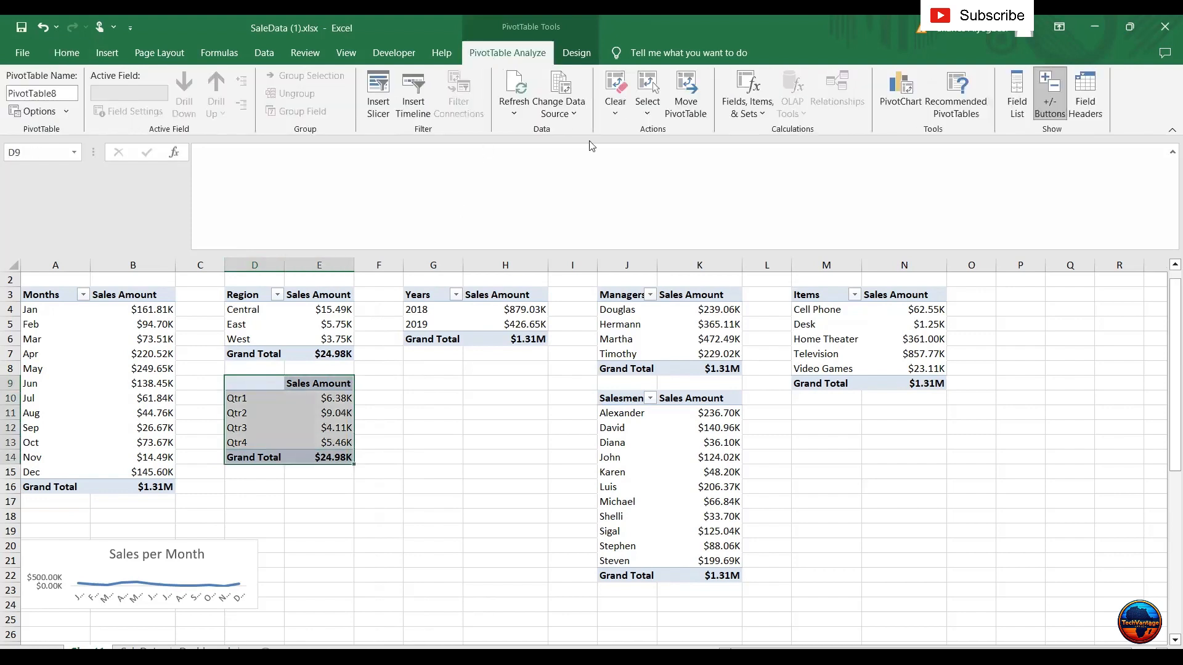
pyautogui.click(903, 108)
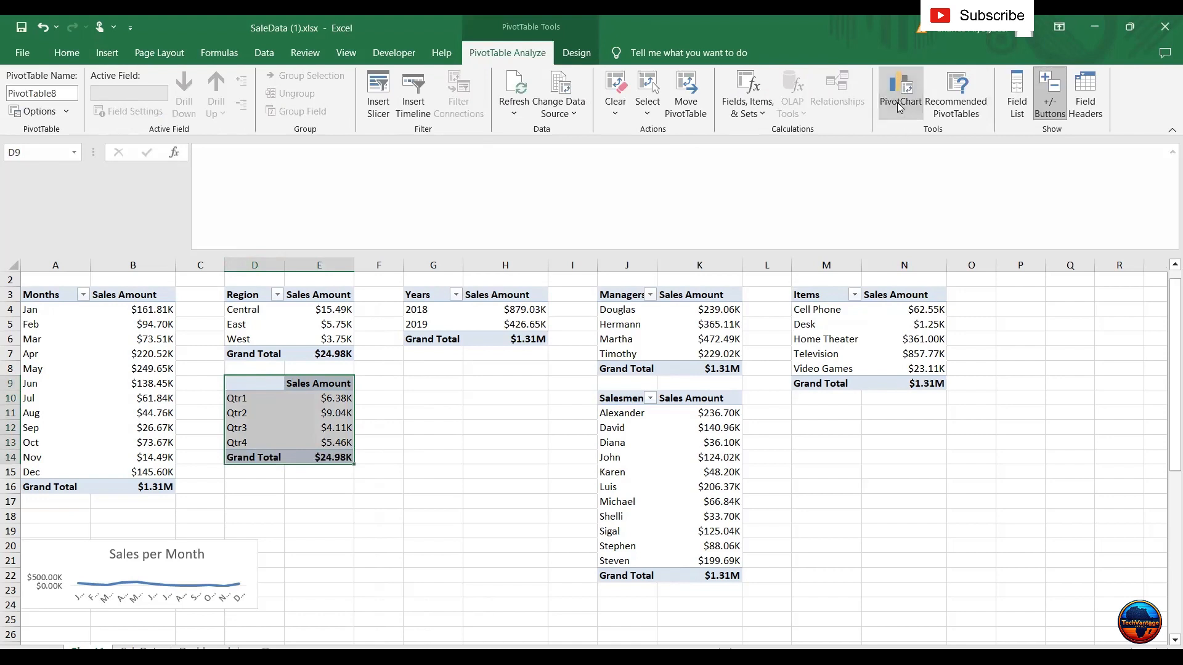
pyautogui.moveTo(518, 302)
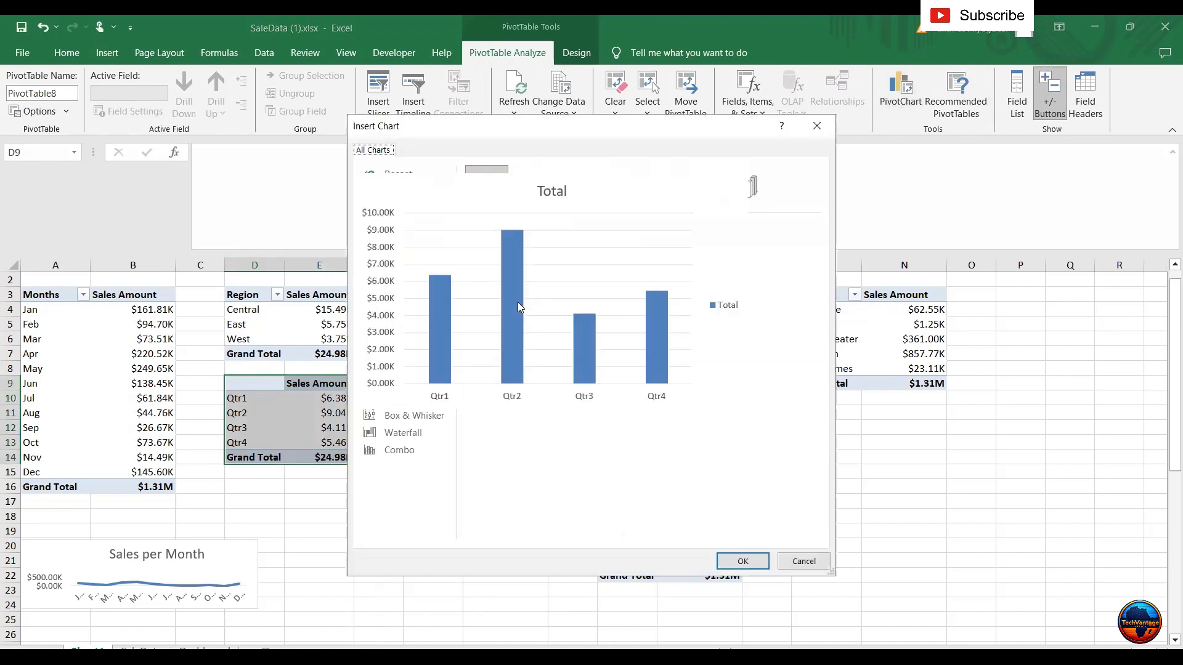
pyautogui.click(741, 562)
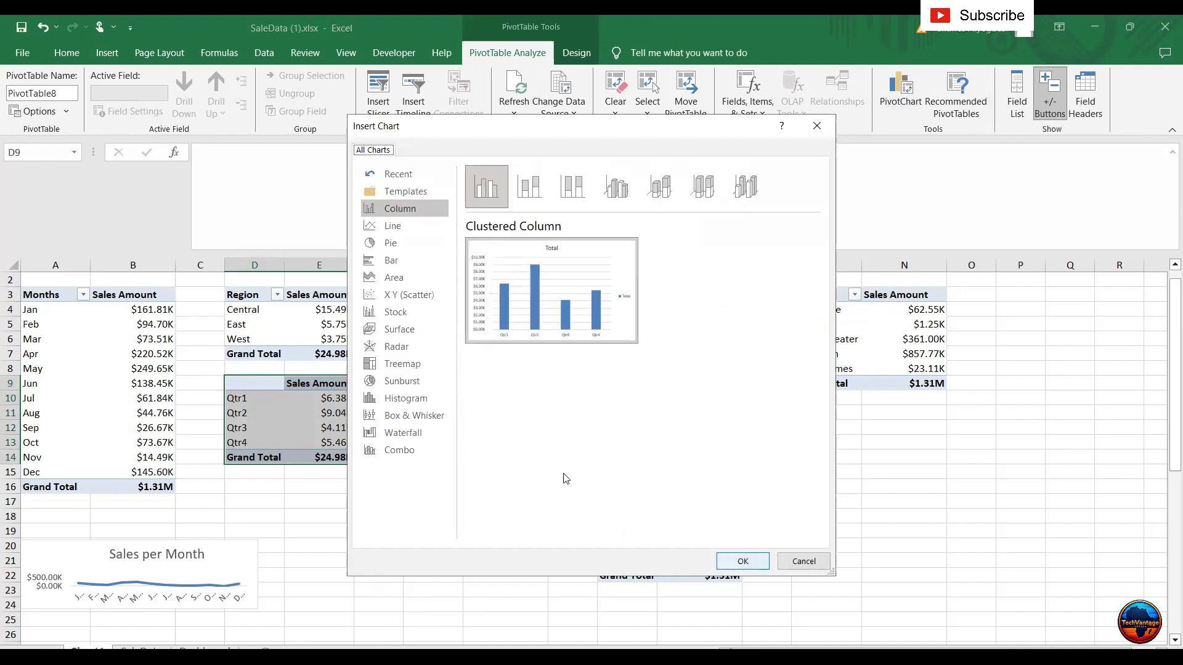
pyautogui.rightClick(445, 557)
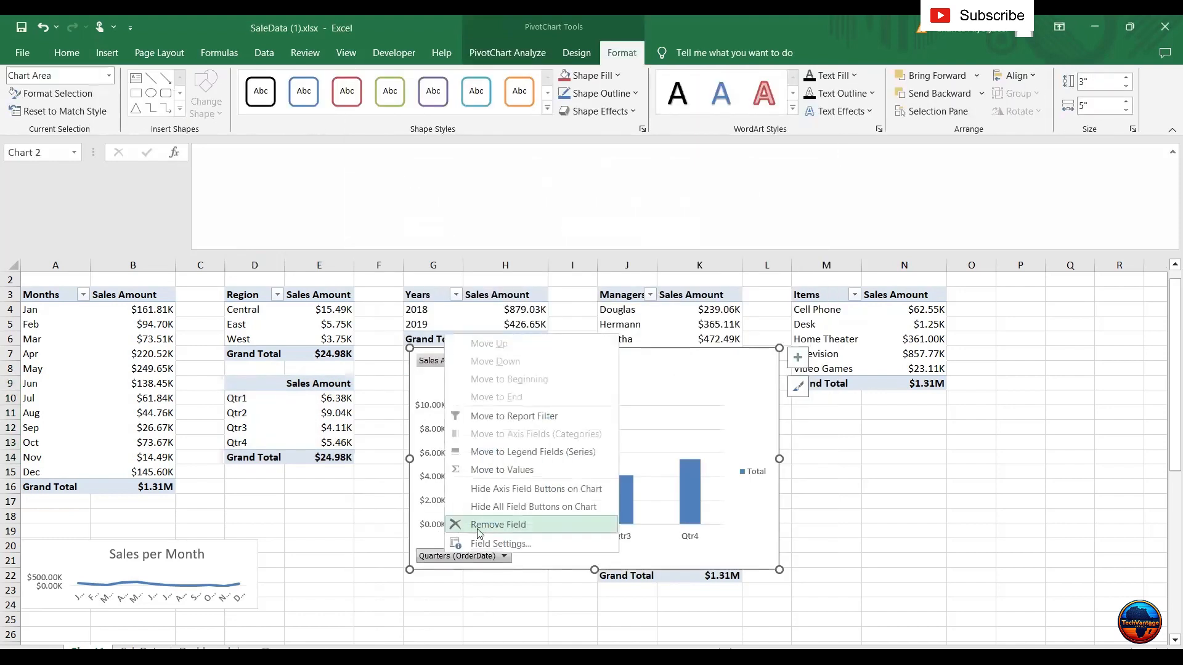
pyautogui.click(493, 507)
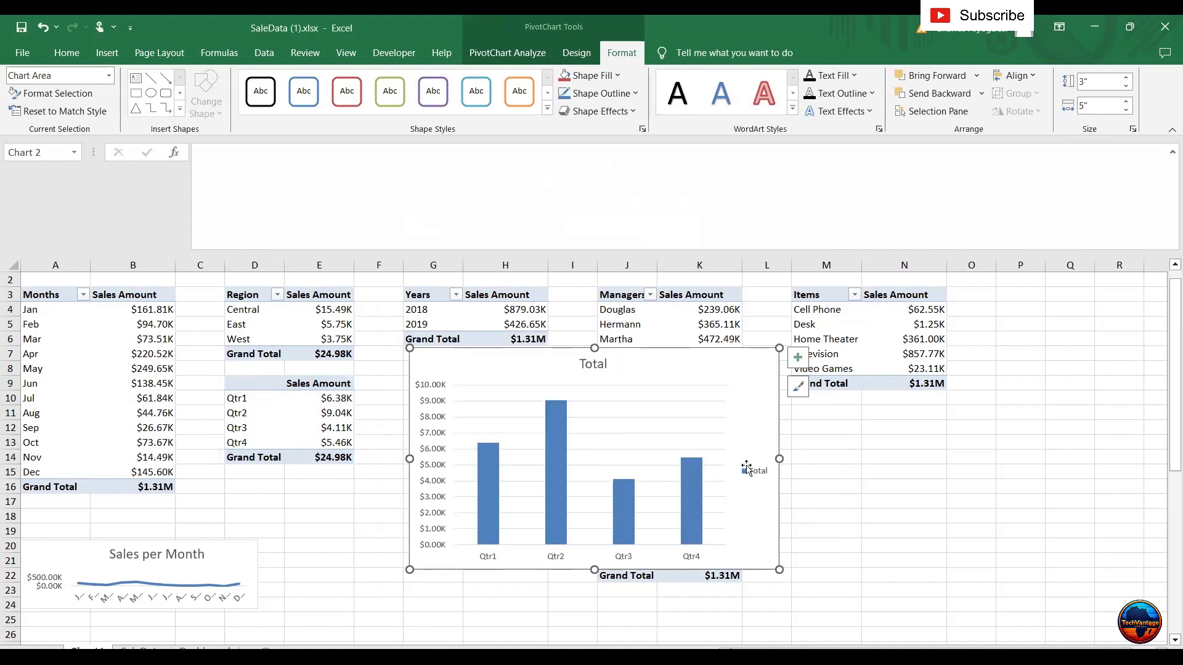
# Remove the gridlines and legend from the quarterly column chart and add data labels.
pyautogui.click(798, 356)
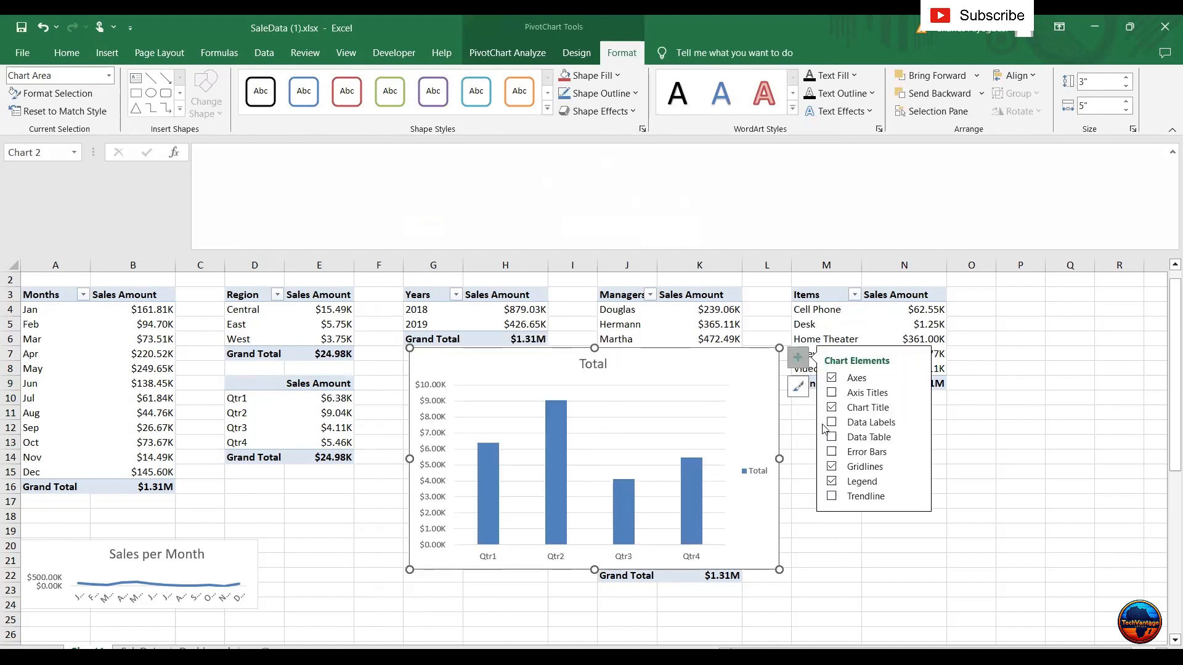
pyautogui.click(831, 466)
pyautogui.click(831, 482)
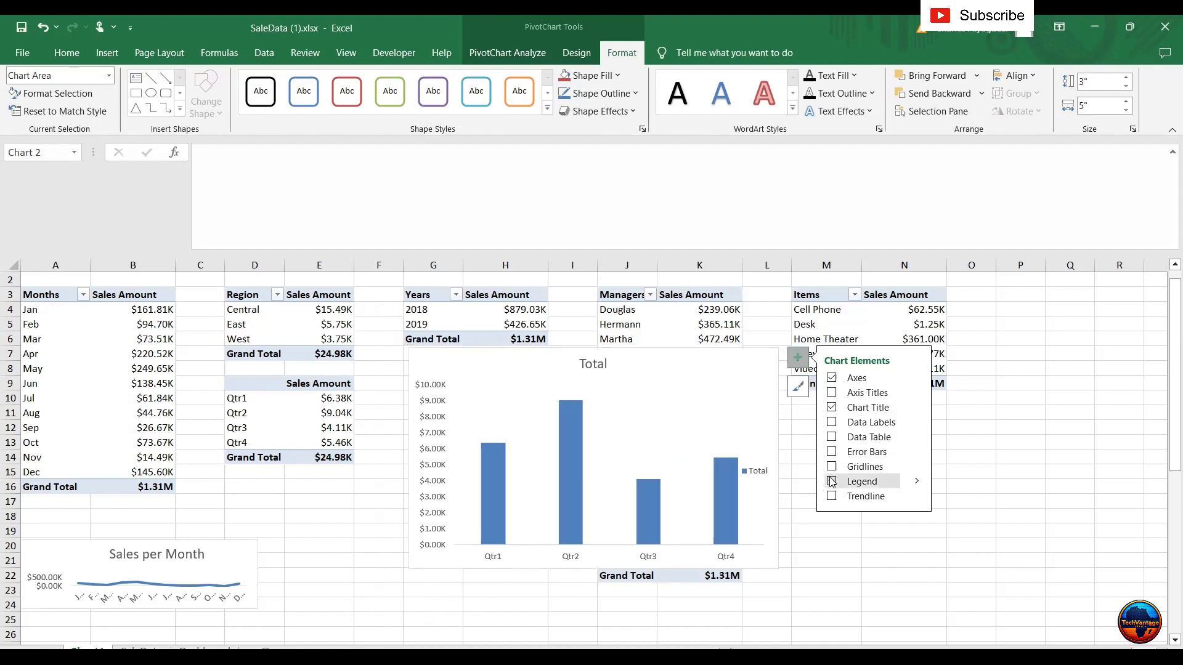
pyautogui.click(831, 422)
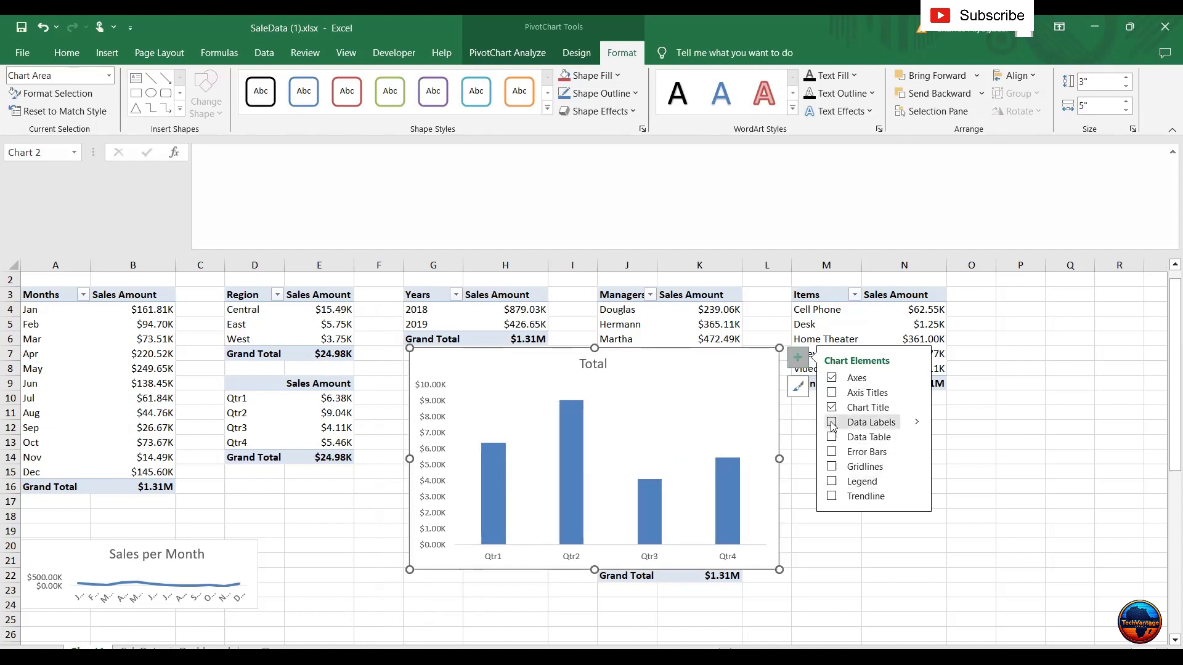
# Change the quarterly chart's title to "Sales per Quarter".
pyautogui.doubleClick(607, 364)
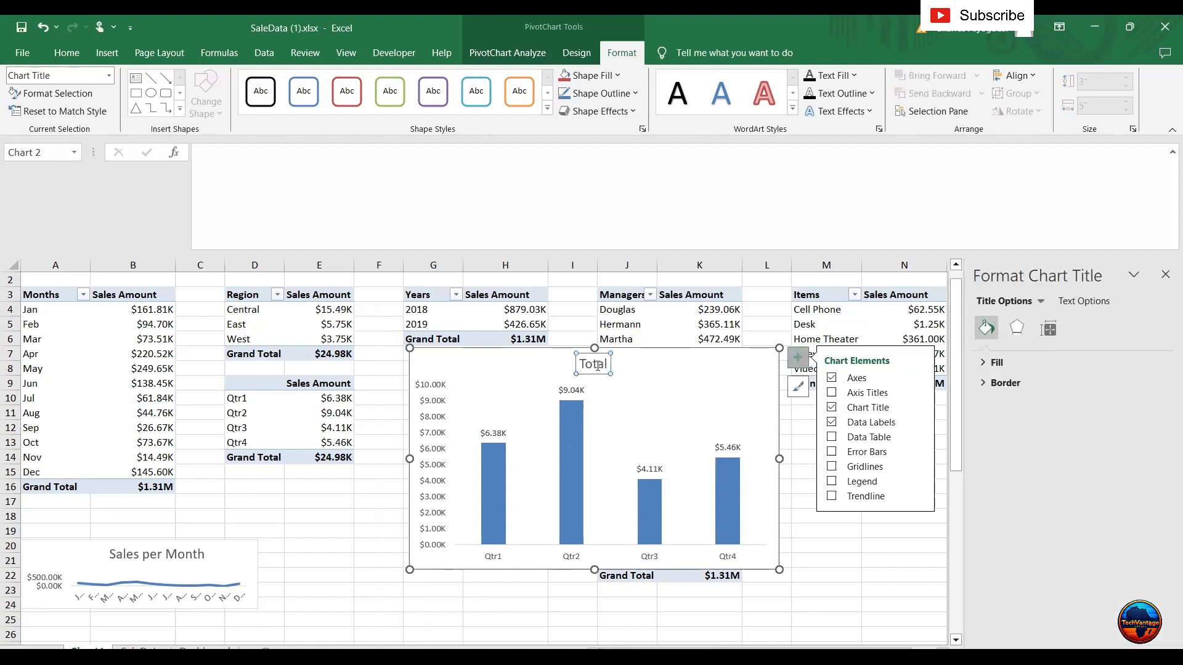
pyautogui.doubleClick(598, 366)
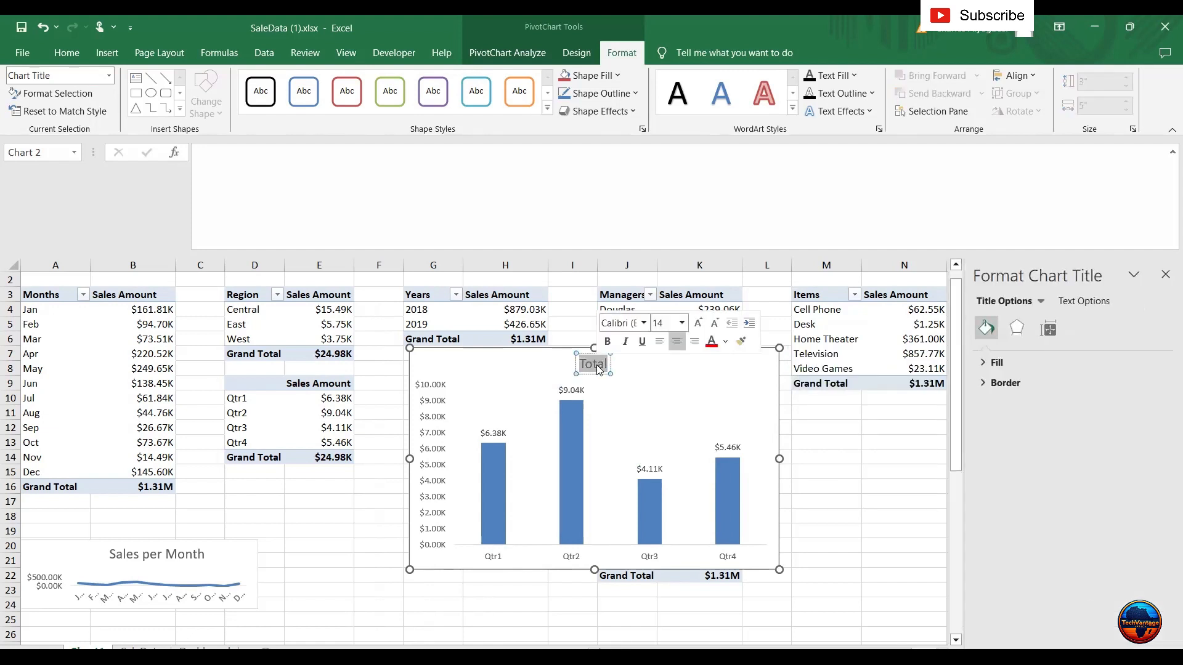
pyautogui.write('Sales')
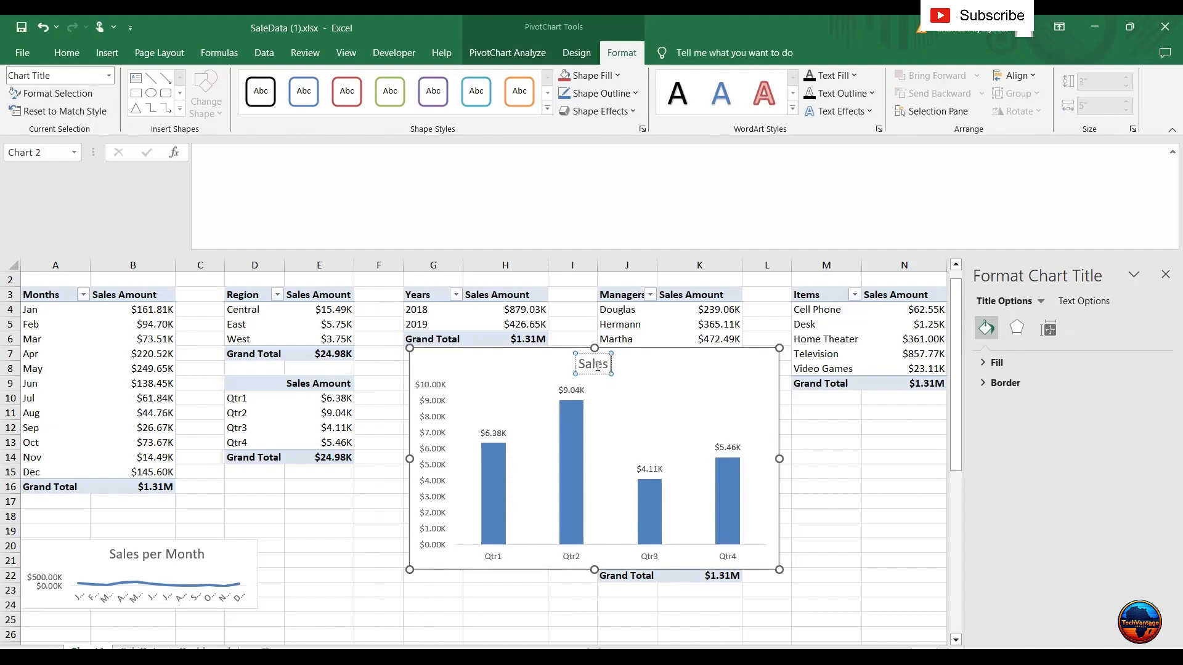
pyautogui.write(' per')
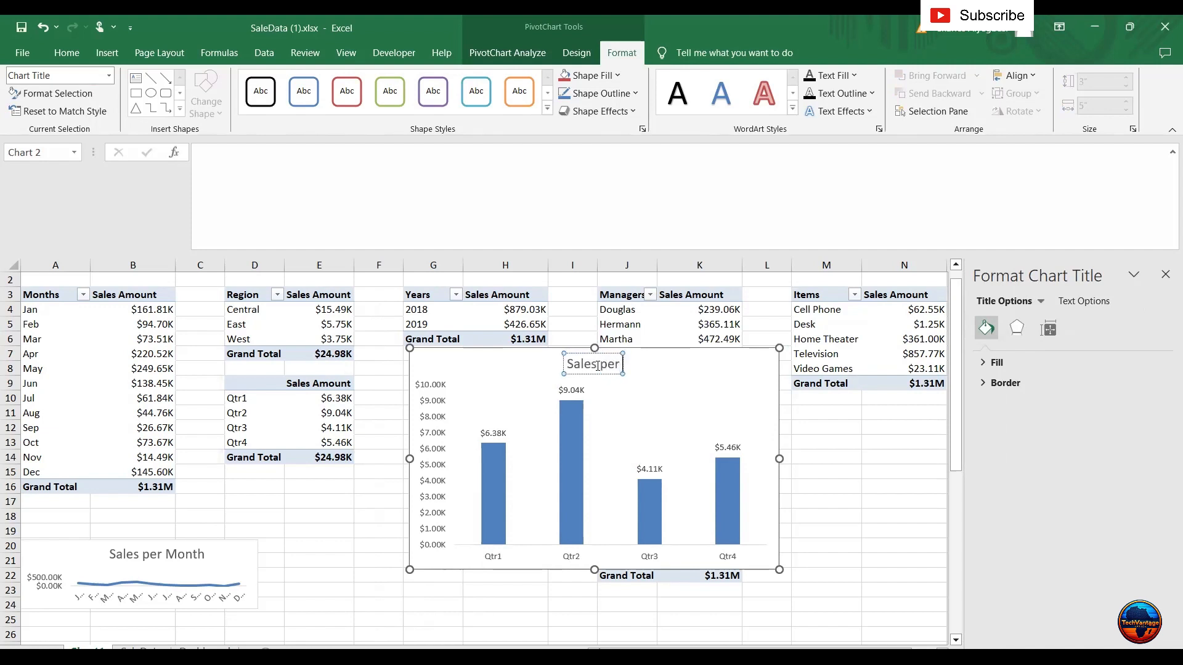
pyautogui.write(' Qua')
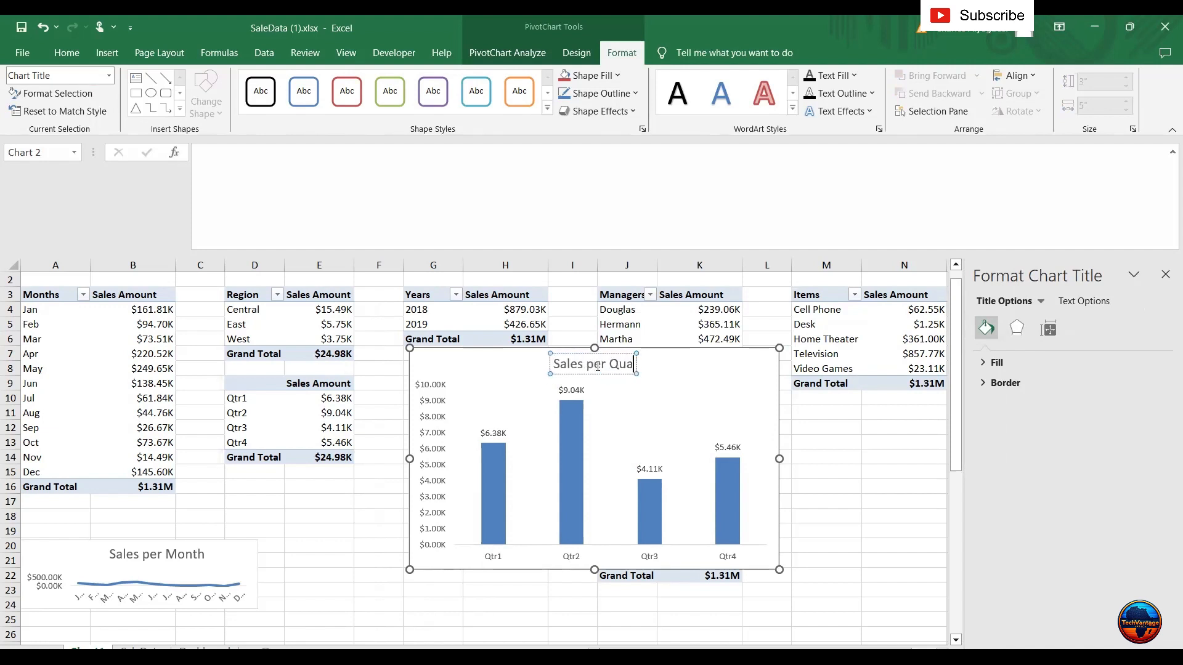
pyautogui.write('rter')
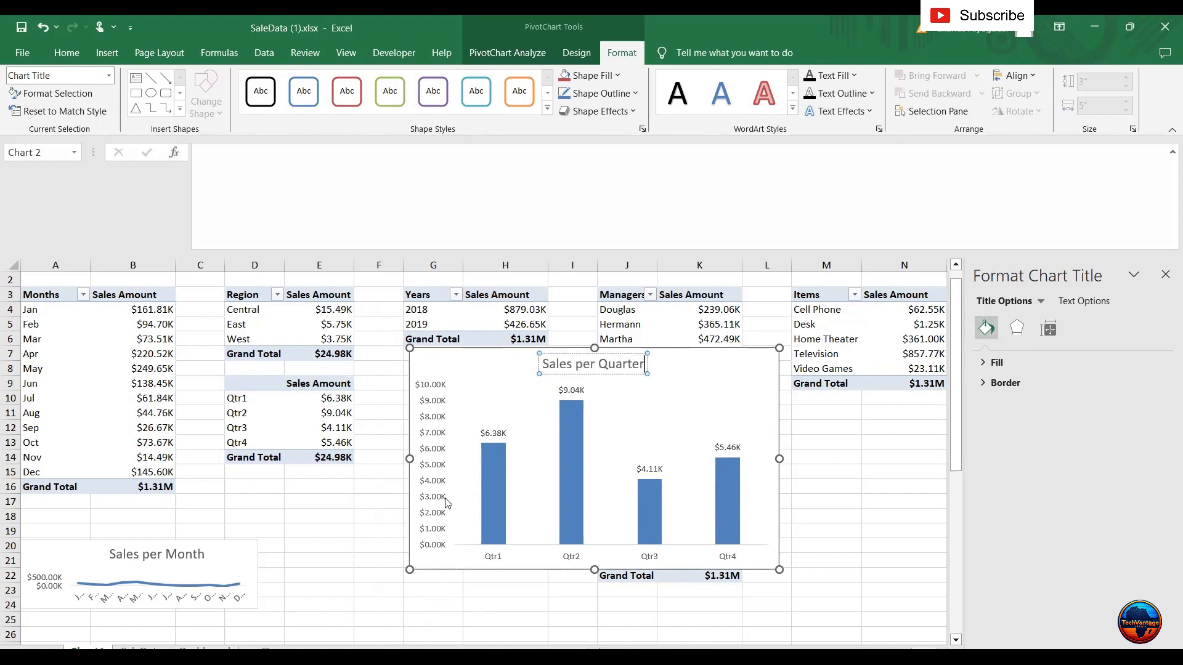
# Copy the Sales per Quarter chart and paste it at H2 on the Dashboard sheet.
pyautogui.click(438, 556)
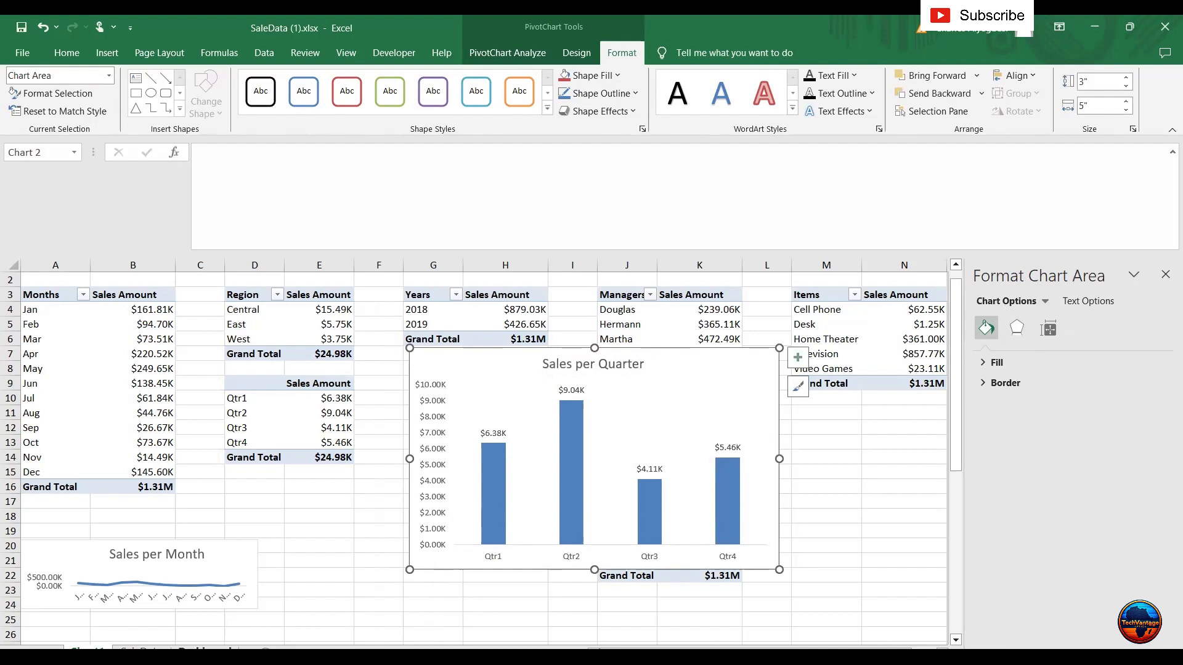
pyautogui.click(205, 649)
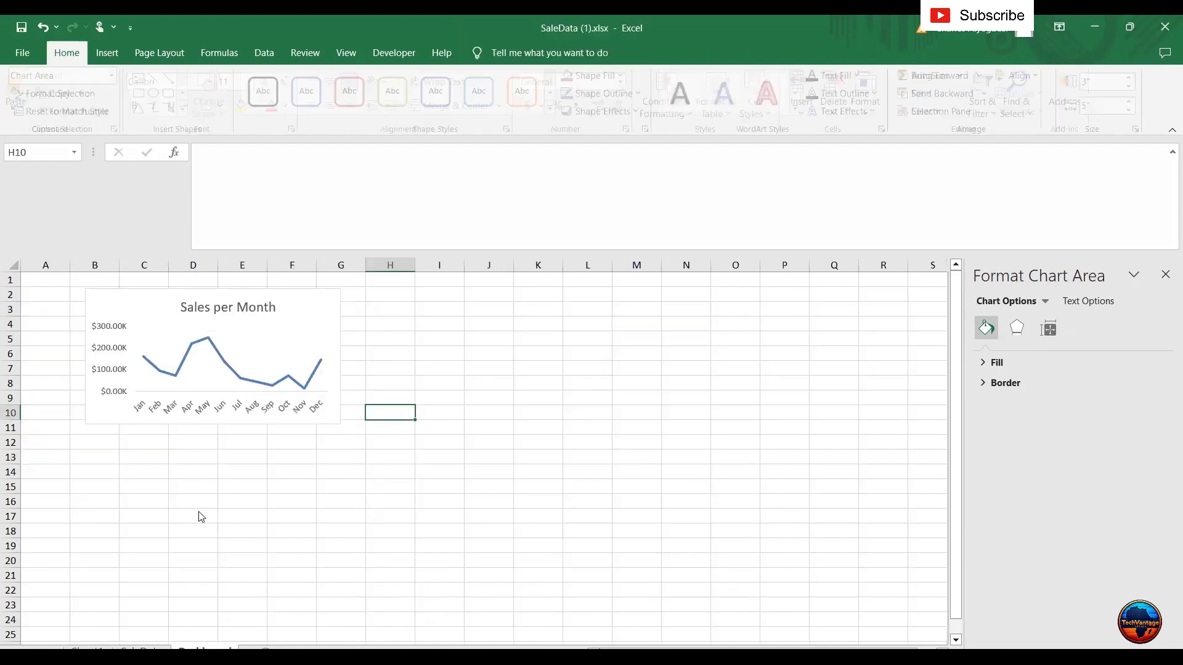
pyautogui.click(386, 297)
pyautogui.hotkey('ctrl', 'v')
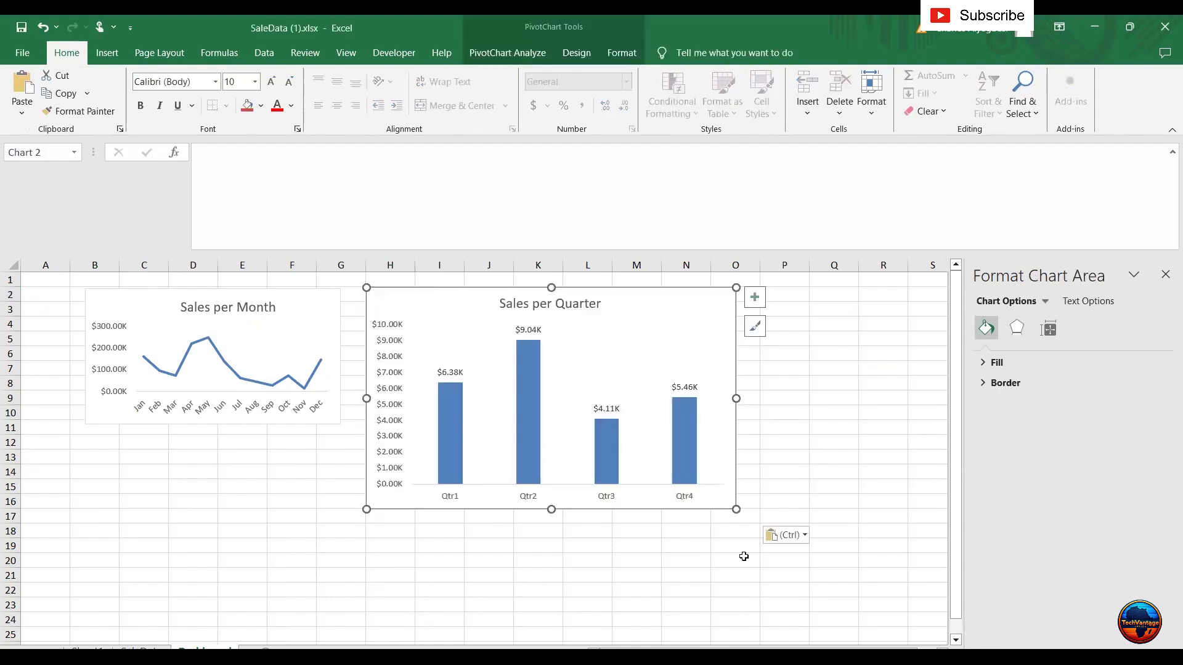
# Shrink the Sales per Quarter chart to the height of the Sales per Month chart and align it directly beside that chart.
pyautogui.moveTo(733, 510); pyautogui.dragTo(656, 425)
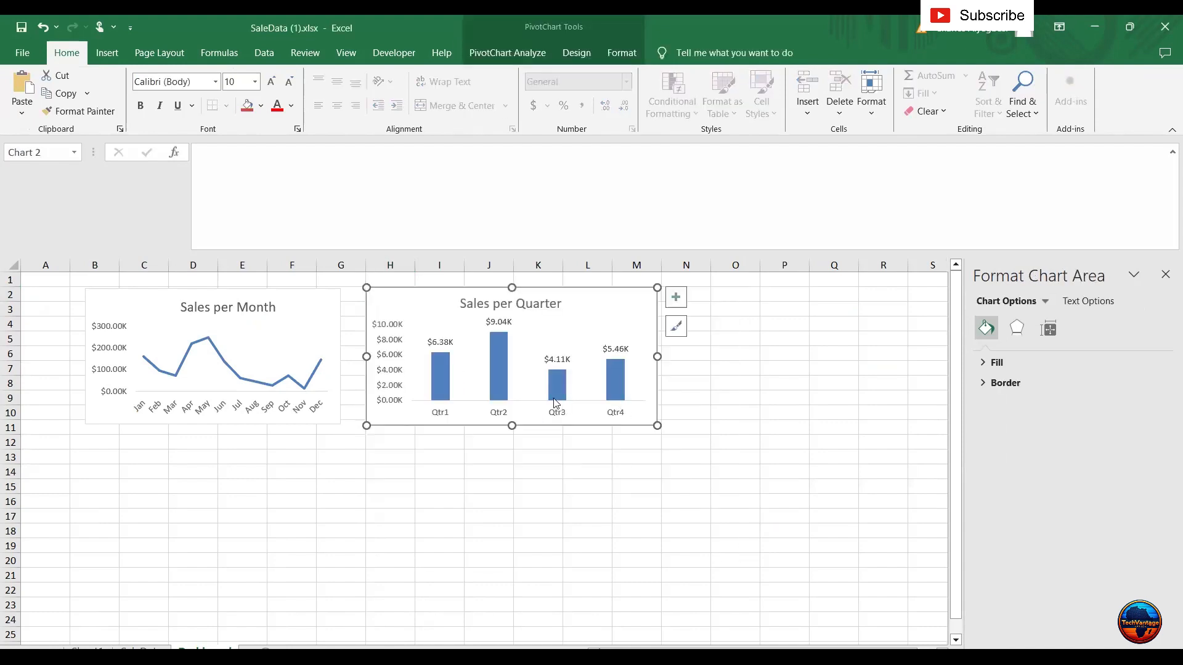
pyautogui.moveTo(450, 301); pyautogui.dragTo(432, 305)
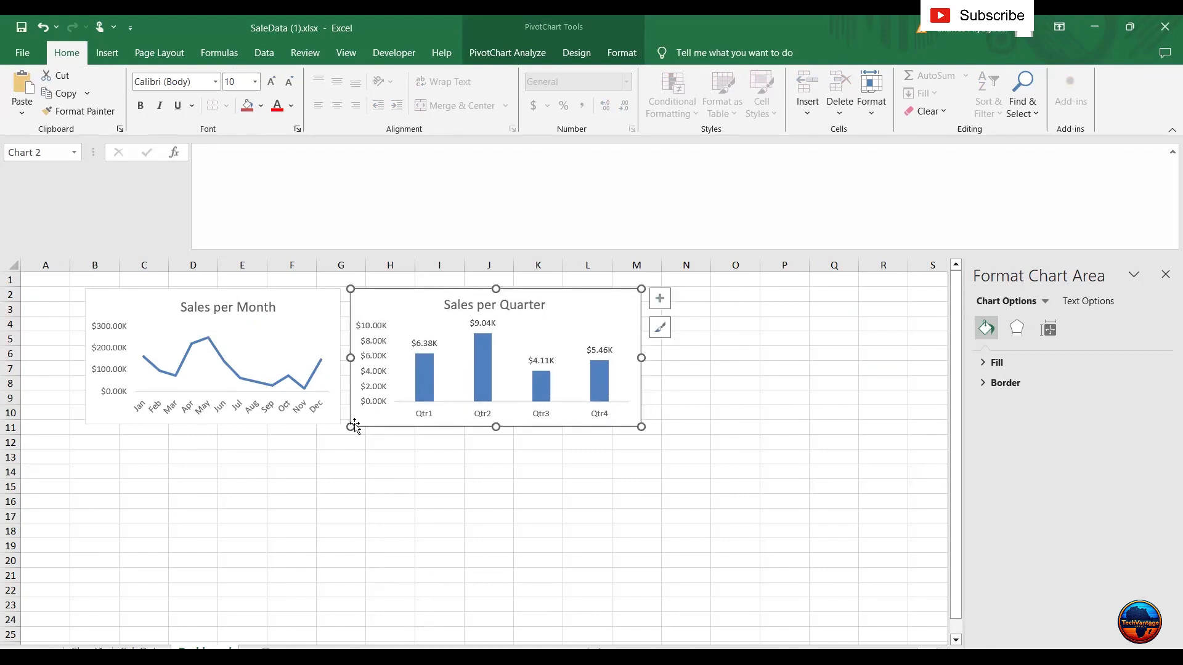
pyautogui.moveTo(351, 425); pyautogui.dragTo(353, 425)
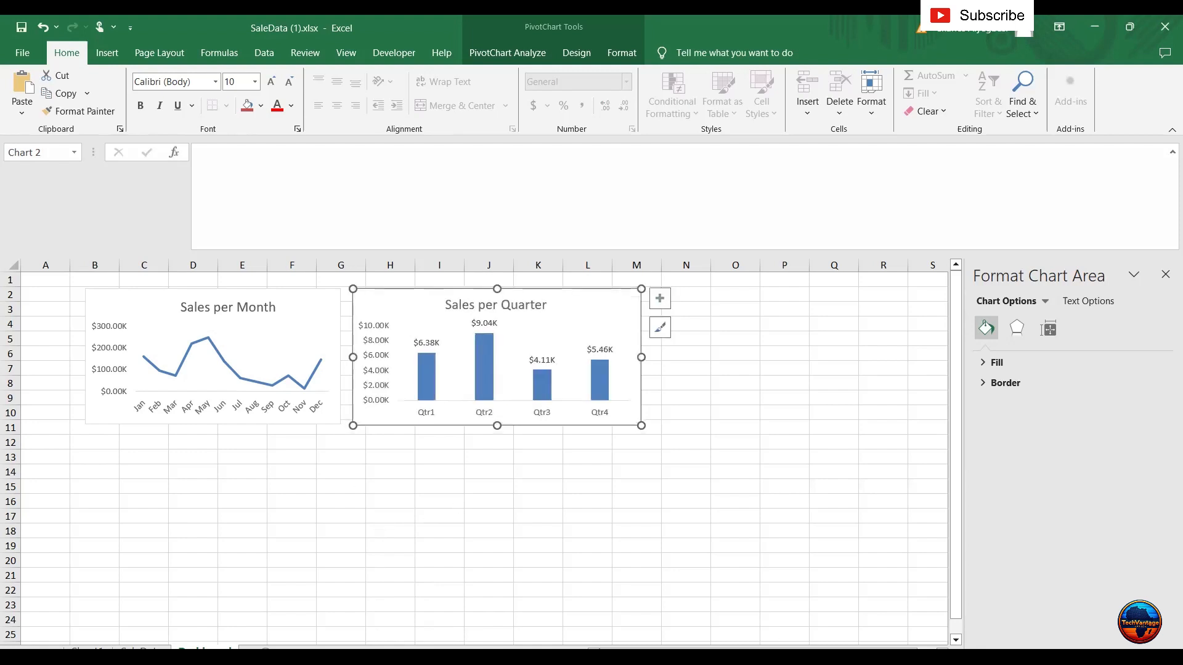
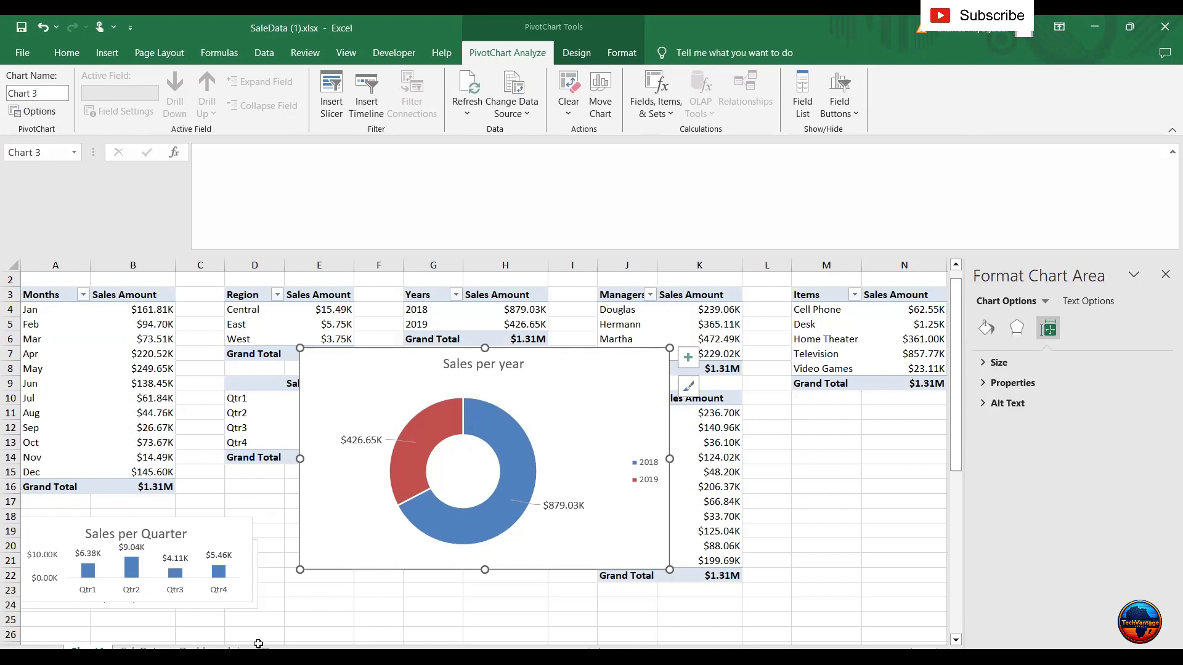
# Paste the Sales per year doughnut chart at N2 on the Dashboard sheet.
pyautogui.click(206, 650)
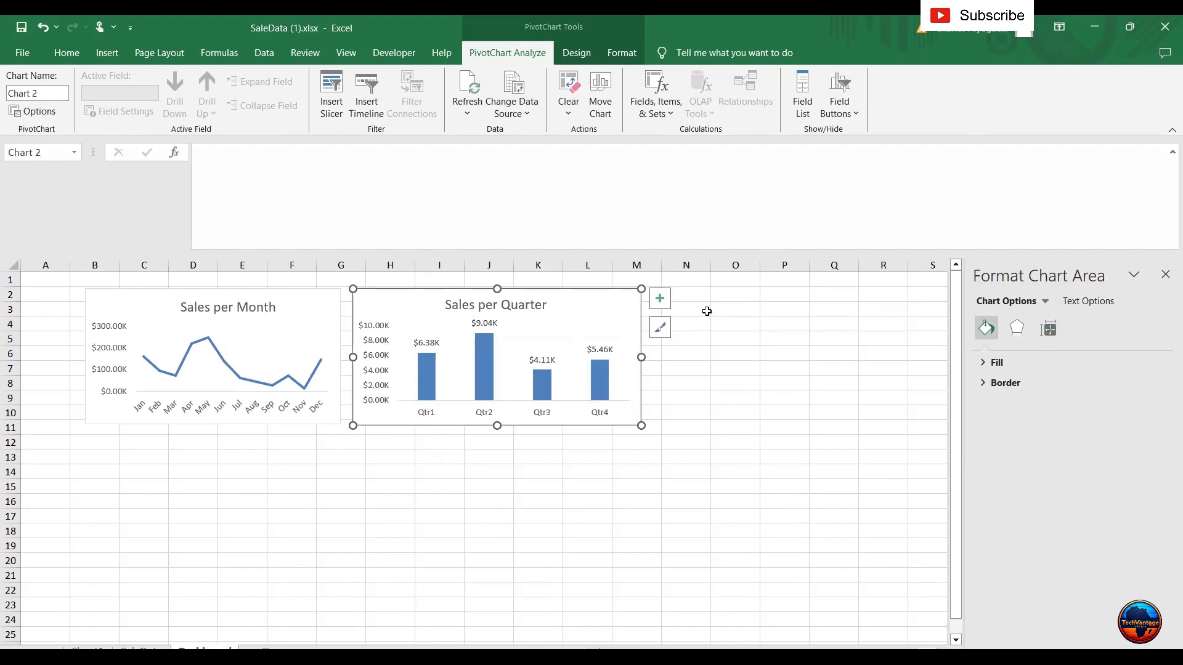
pyautogui.click(703, 309)
pyautogui.press('Up')
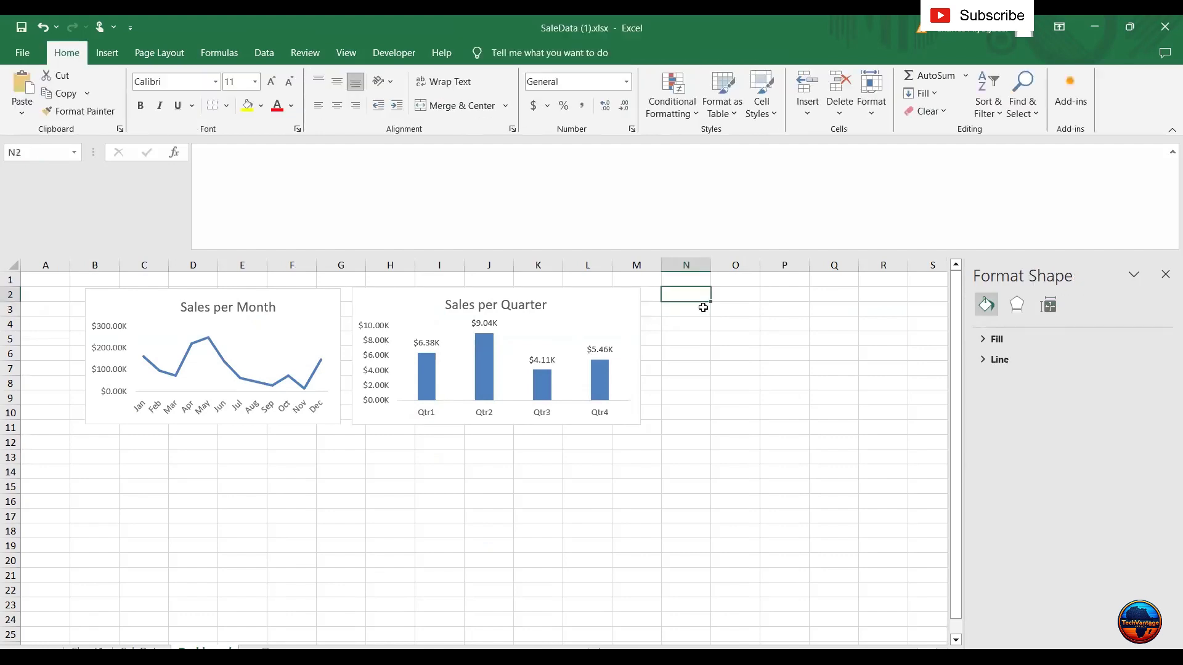
pyautogui.hotkey('ctrl', 'v')
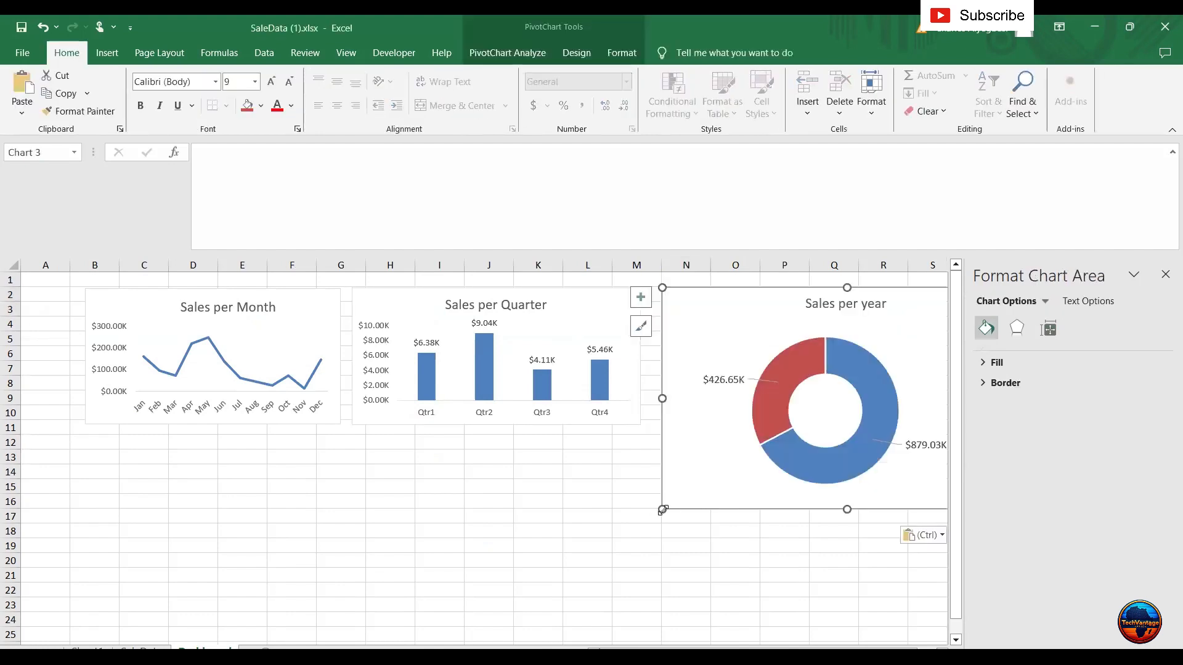
# Resize the Sales per year chart and place it beside the Sales per Quarter chart, ending at the same lower edge in row 11.
pyautogui.moveTo(662, 510); pyautogui.dragTo(720, 457)
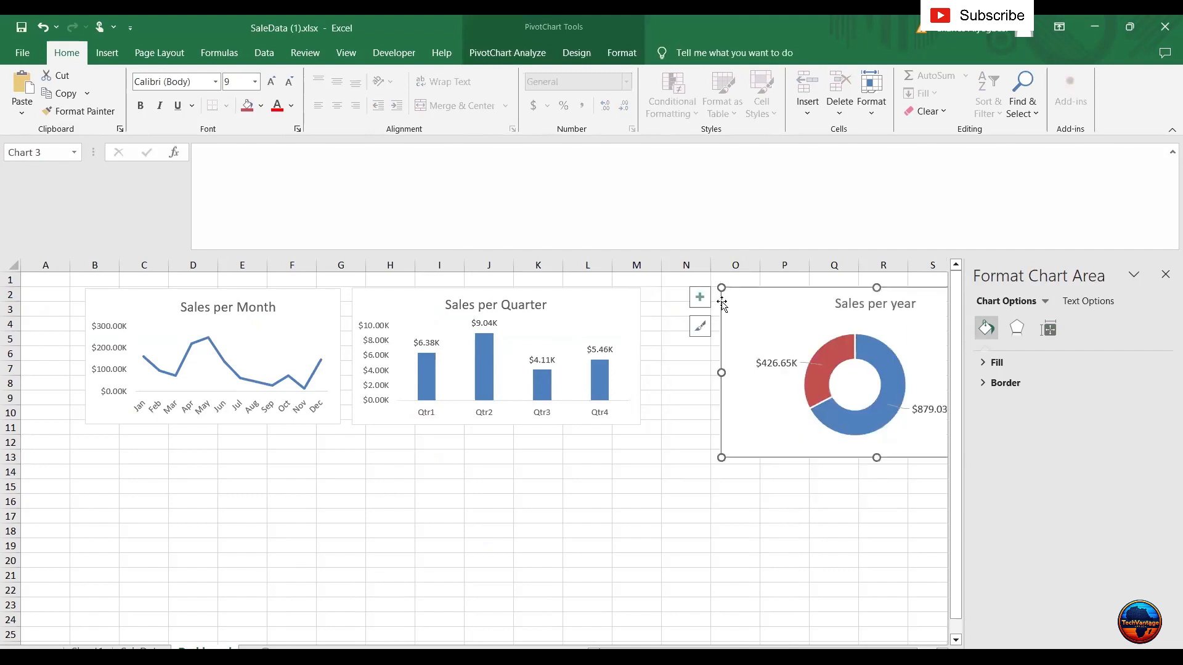
pyautogui.moveTo(758, 340); pyautogui.dragTo(680, 316)
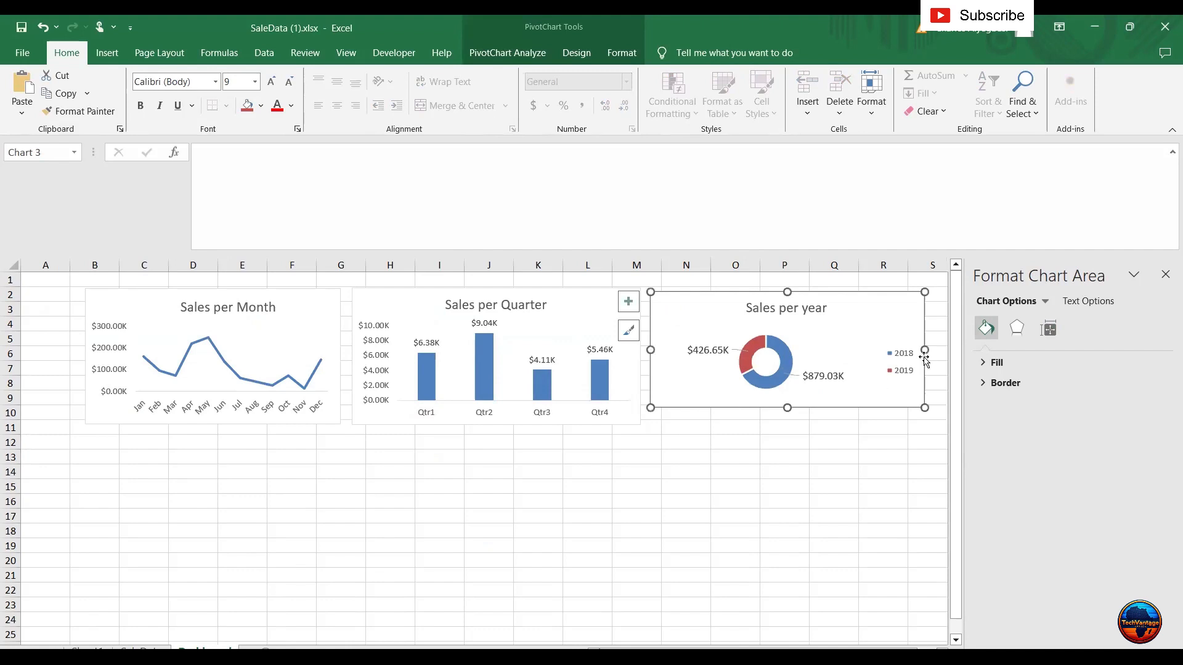
pyautogui.moveTo(924, 350); pyautogui.dragTo(882, 357)
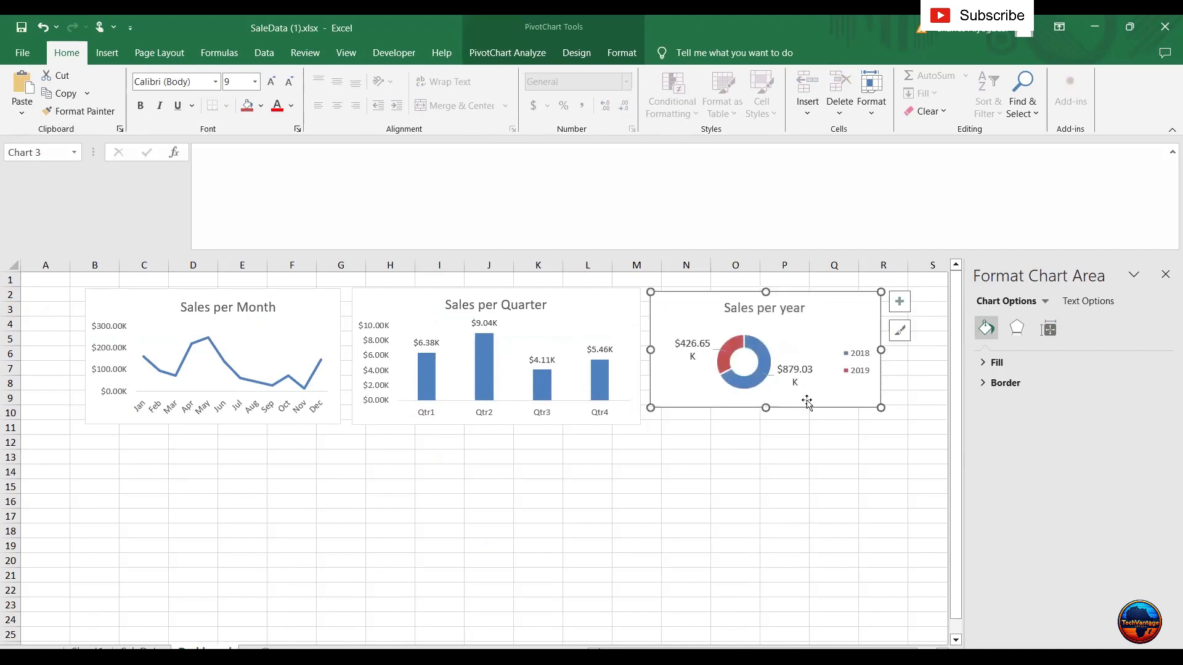
pyautogui.moveTo(765, 408); pyautogui.dragTo(761, 423)
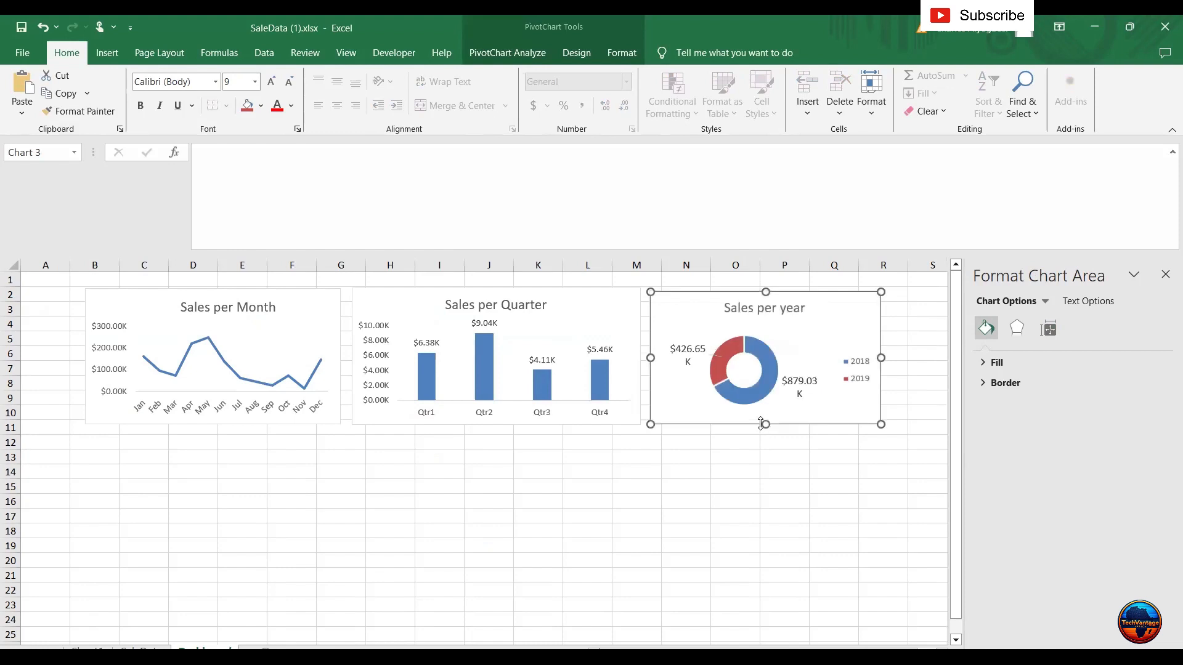
# Reduce the font size of the Sales per year chart's data labels to 10.
pyautogui.click(683, 354)
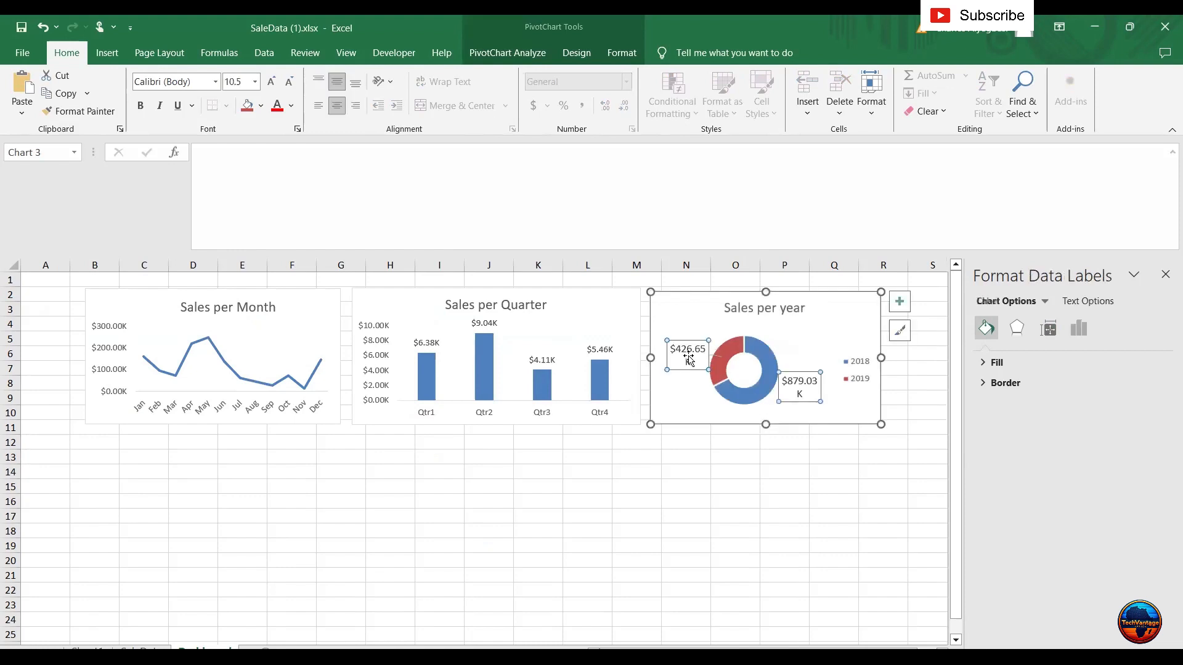
pyautogui.click(288, 84)
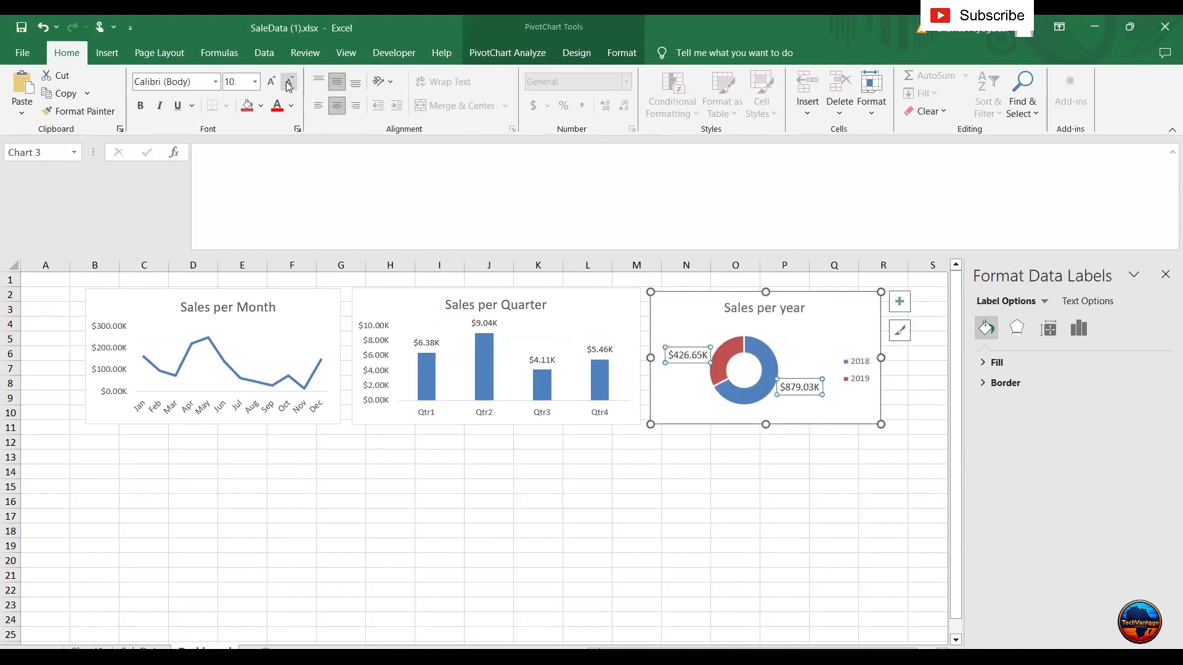
# Deselect the Sales per year chart and turn off the gridlines on the Dashboard sheet.
pyautogui.click(529, 526)
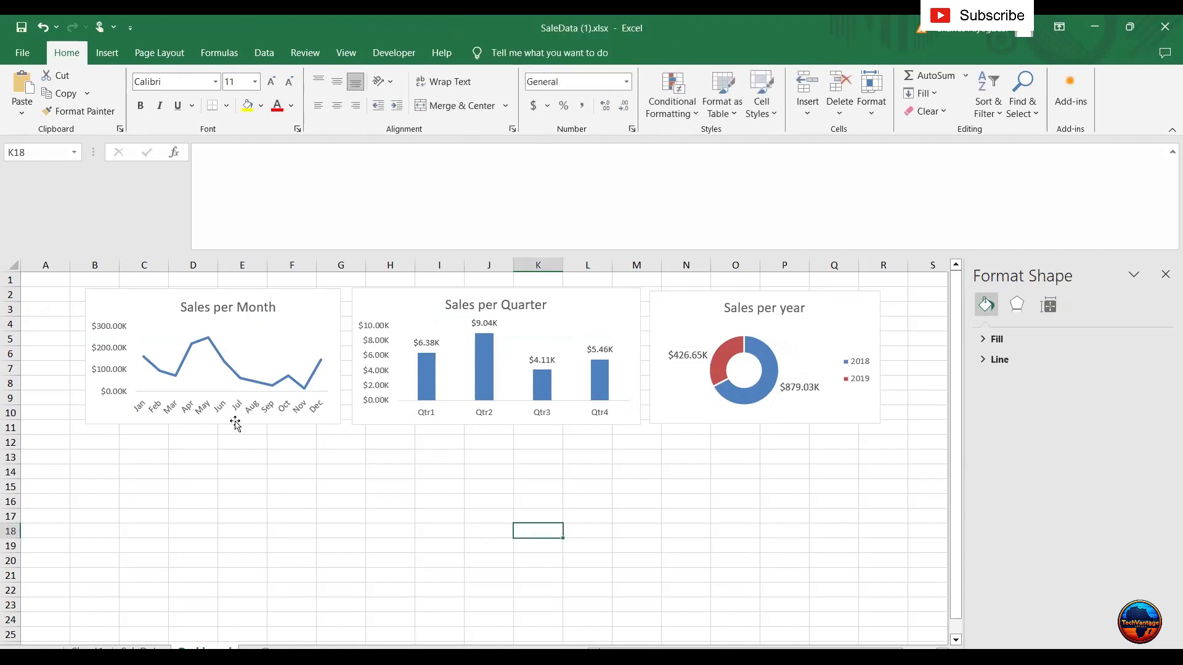
pyautogui.click(38, 283)
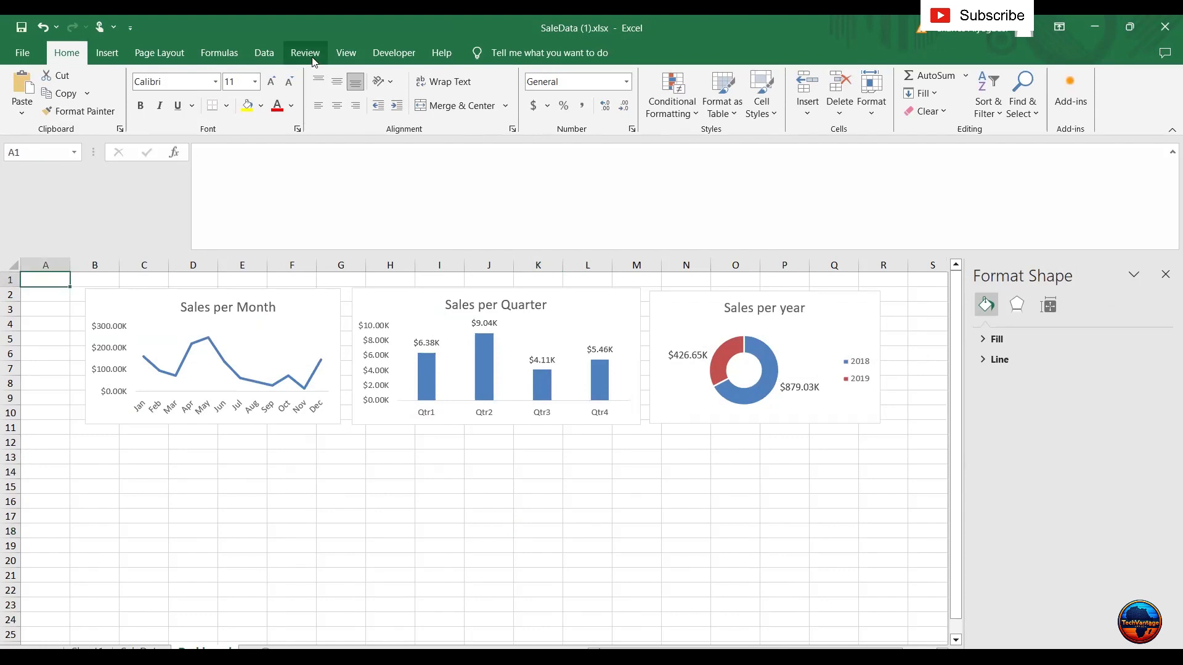
pyautogui.click(345, 53)
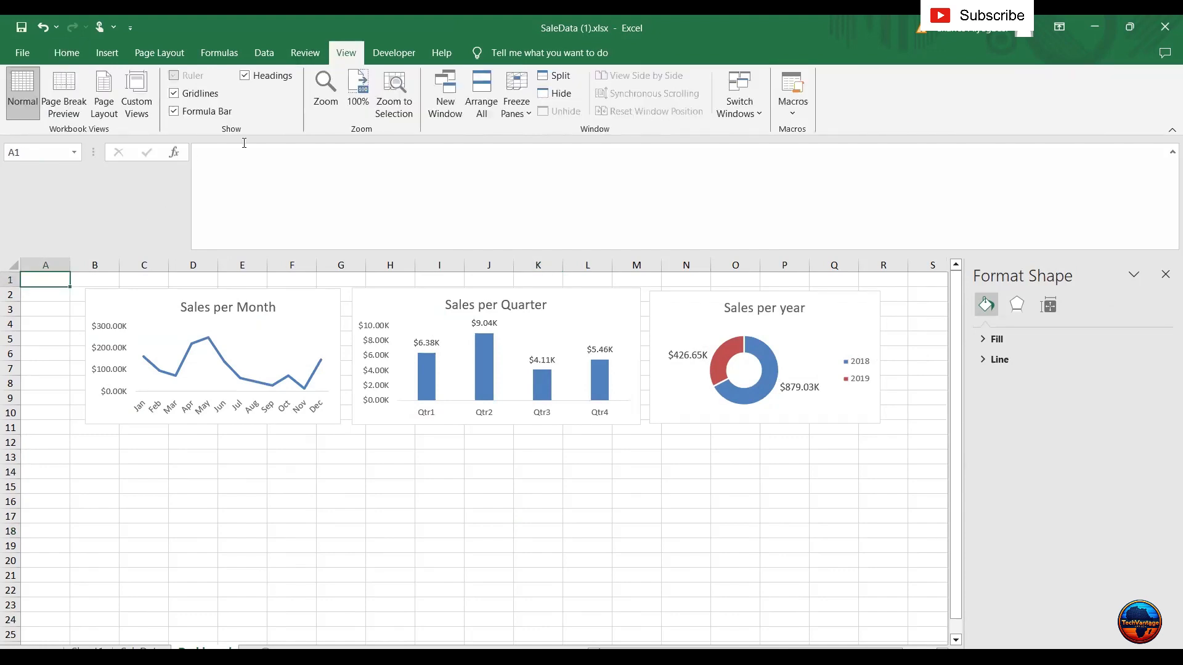
pyautogui.click(175, 94)
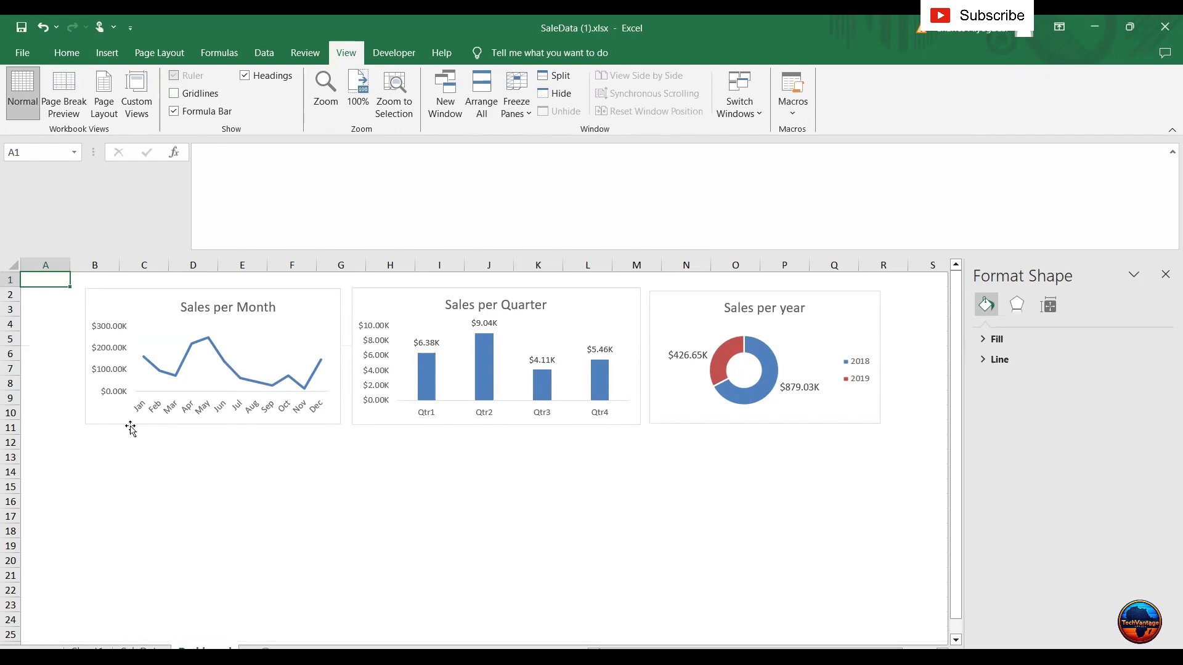
pyautogui.click(239, 483)
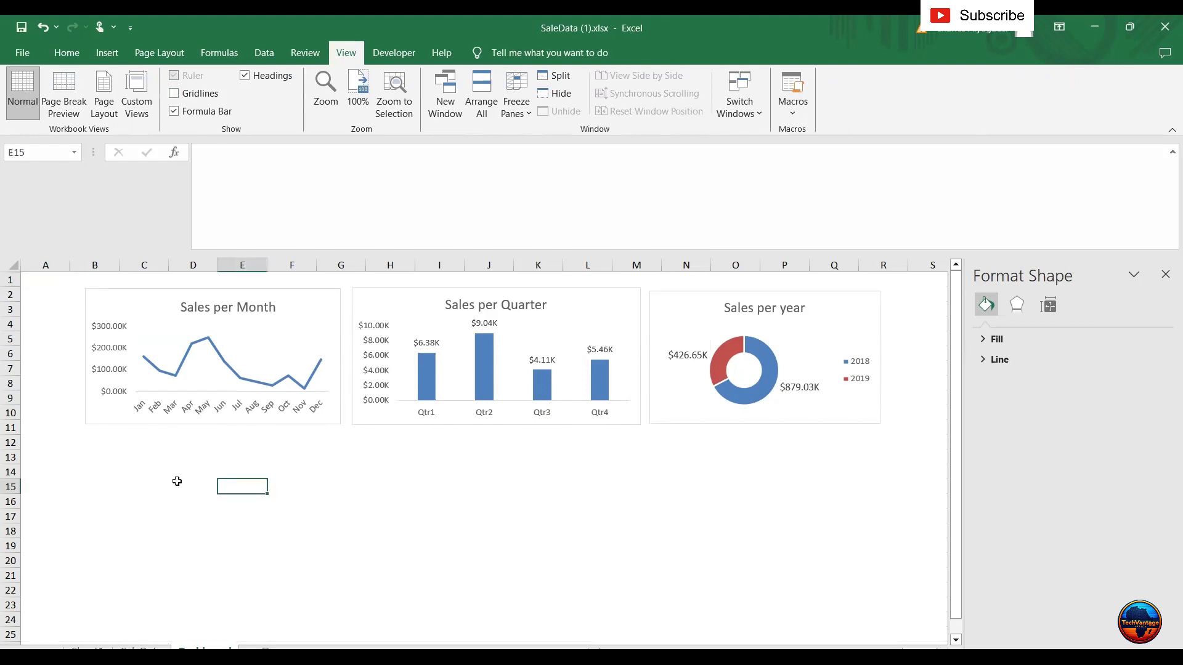
# Select all the cells of the Dashboard sheet, starting from cell A1.
pyautogui.click(27, 286)
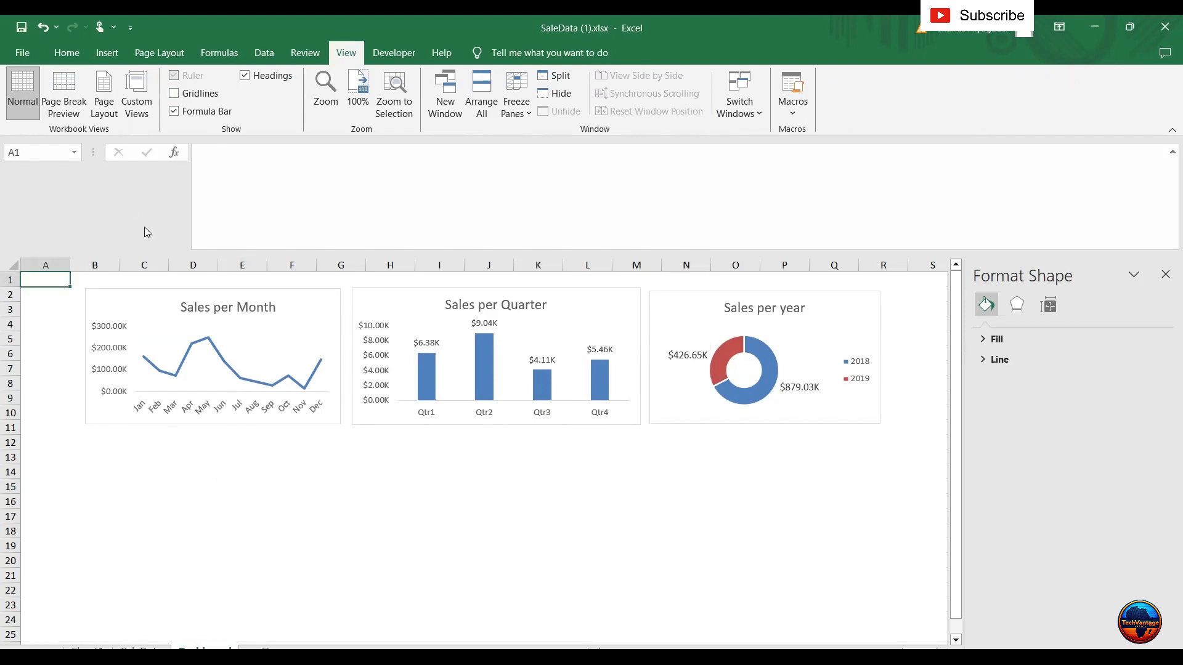
pyautogui.hotkey('ctrl', 'a')
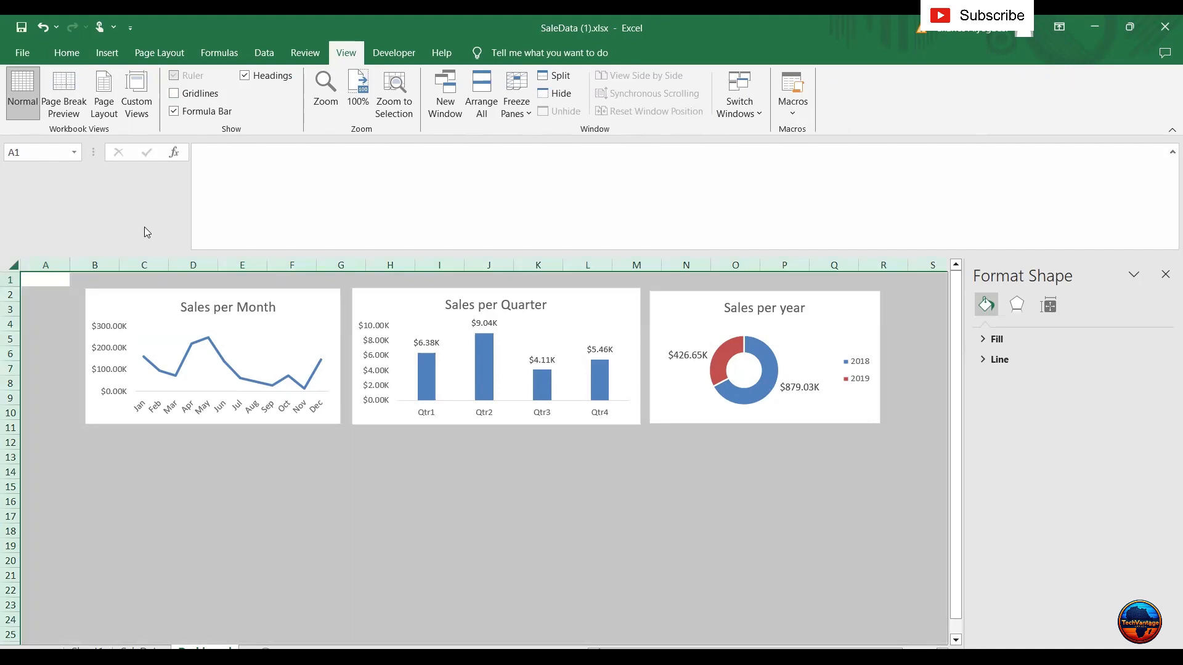
# Fill the whole worksheet background with the tan theme color.
pyautogui.click(74, 53)
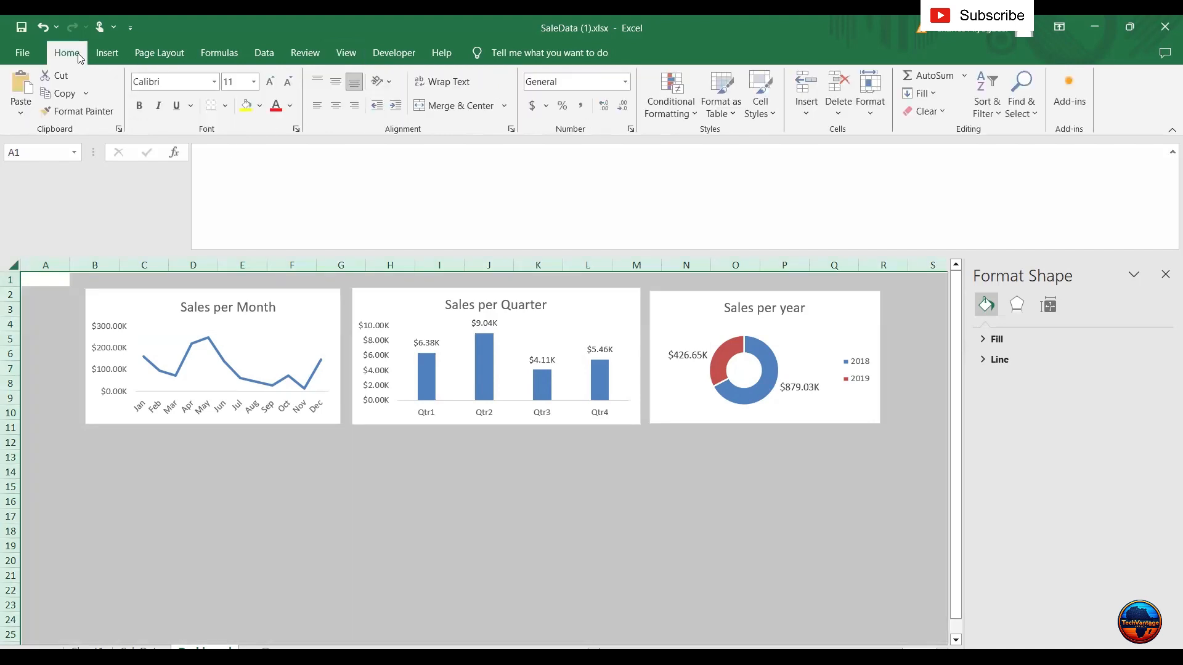
pyautogui.click(262, 106)
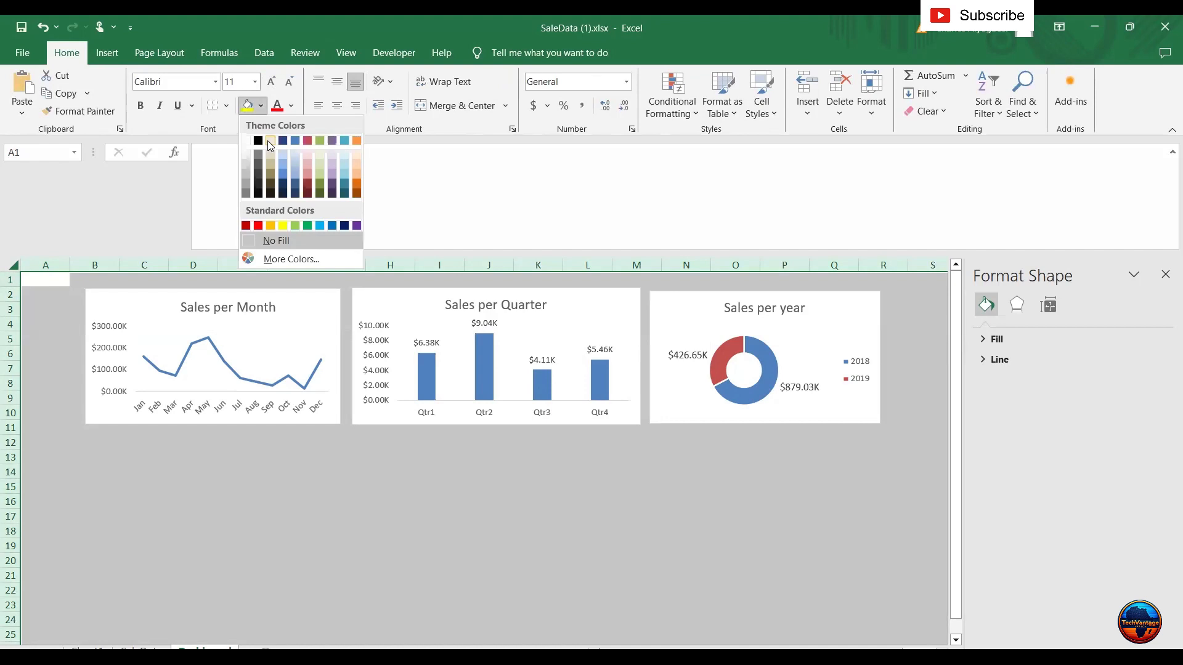
pyautogui.click(269, 145)
pyautogui.click(149, 497)
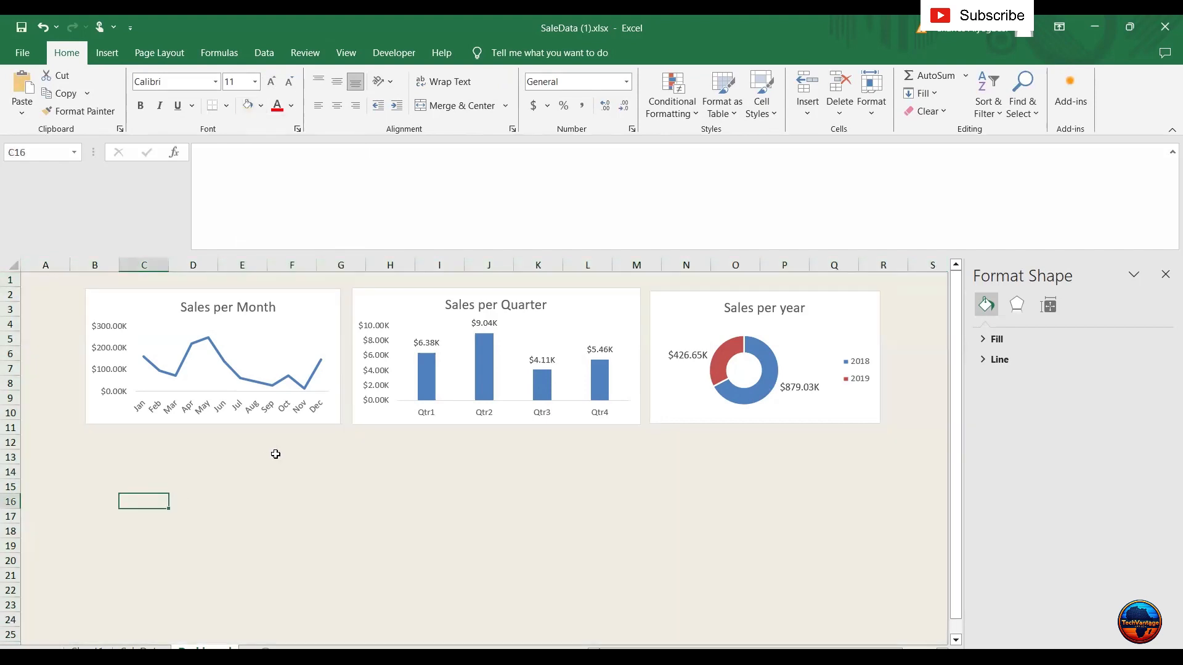
# Fill the whole worksheet background with the very light gray theme color.
pyautogui.click(38, 281)
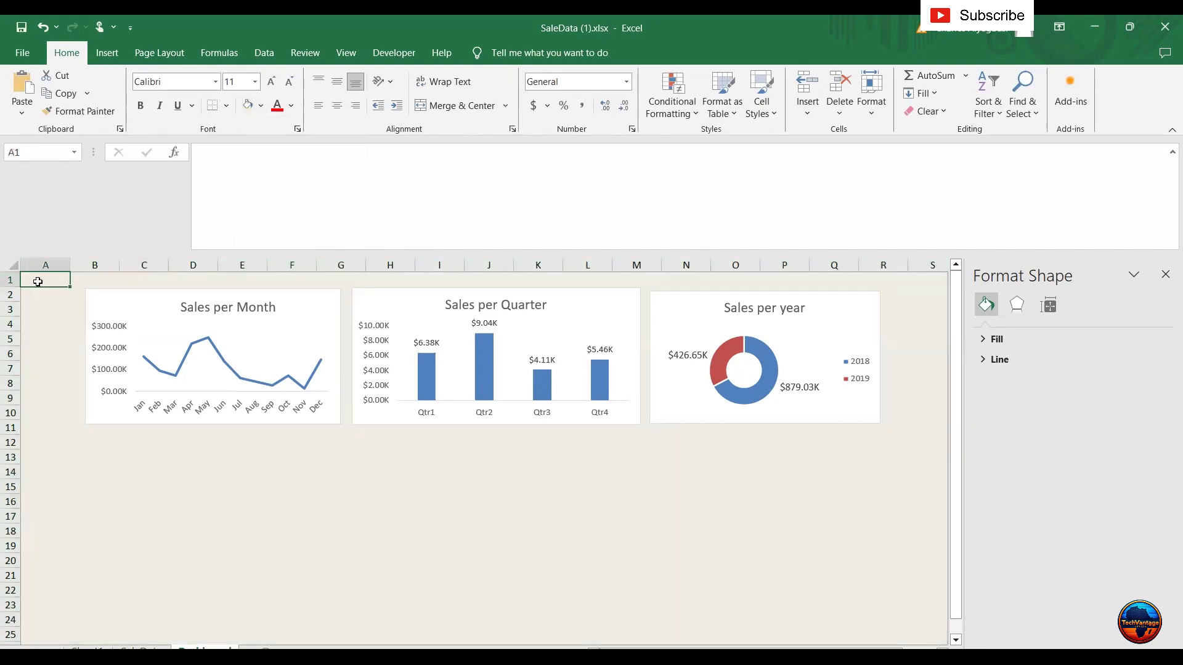
pyautogui.hotkey('ctrl', 'a')
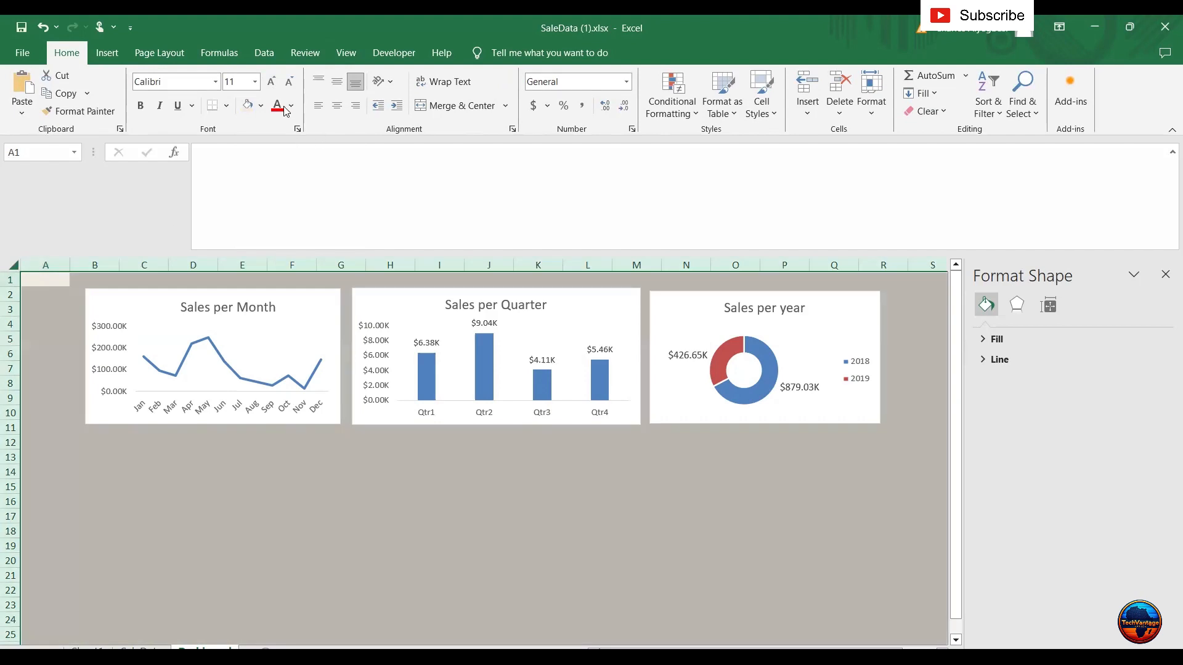
pyautogui.click(261, 106)
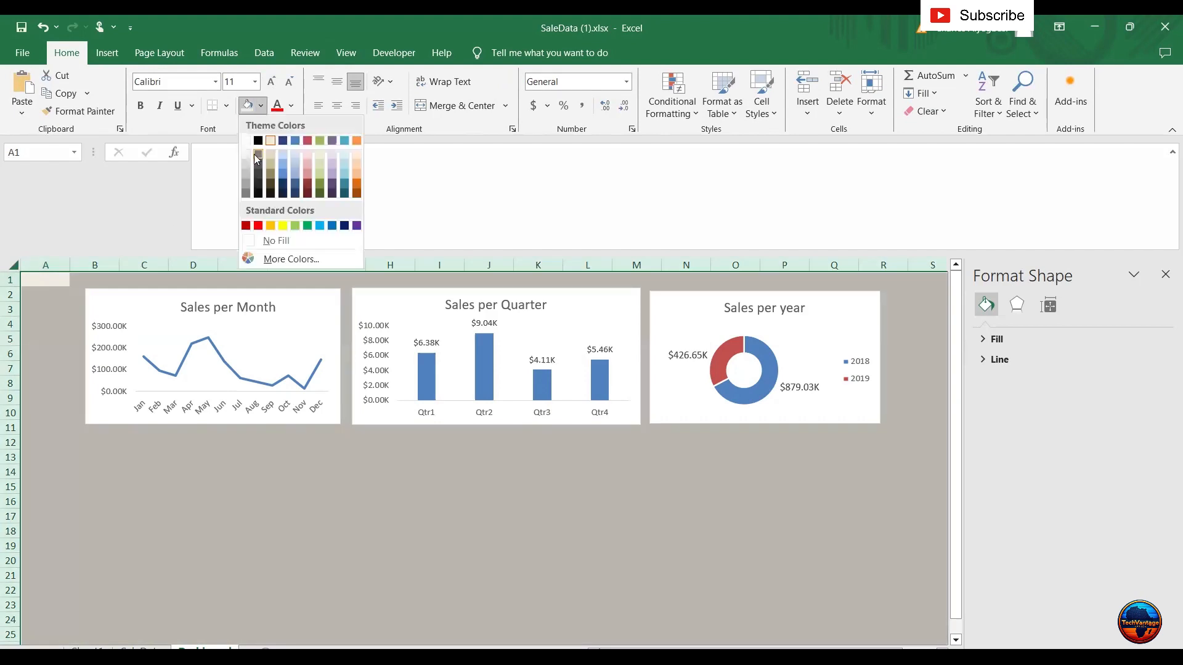
pyautogui.click(157, 518)
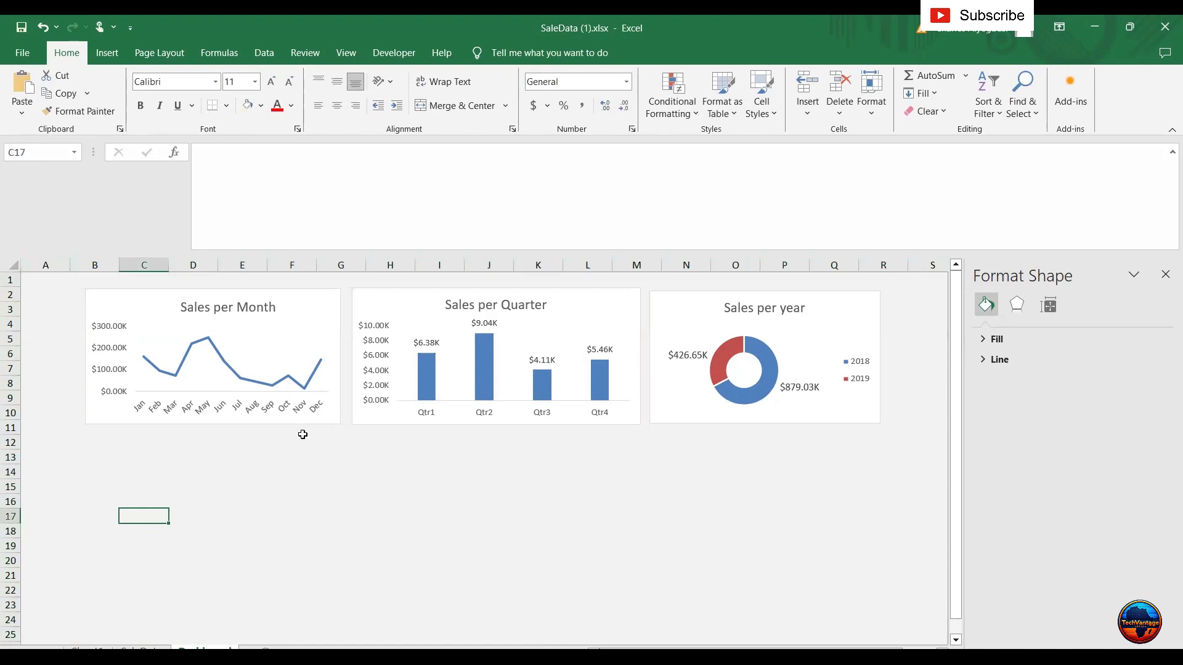
# Select all three charts together and shift them left so the Sales per Month chart begins in column A.
pyautogui.click(327, 422)
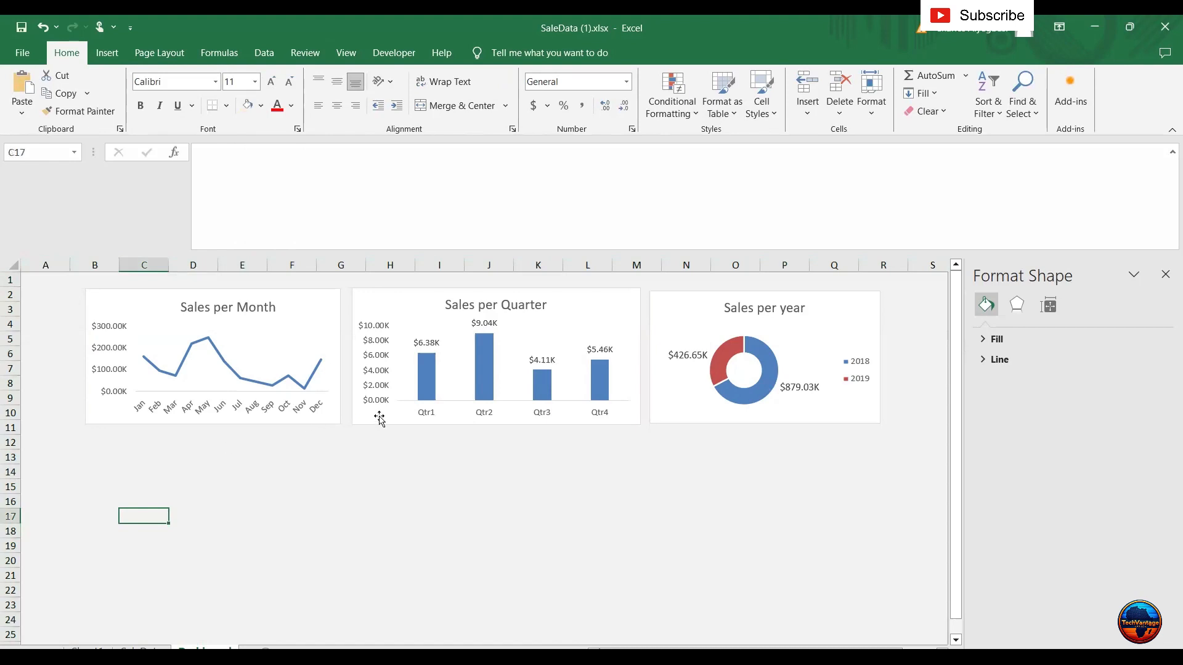
pyautogui.keyDown('ctrl'); pyautogui.click(635, 422); pyautogui.keyUp('ctrl')
pyautogui.keyDown('ctrl'); pyautogui.click(661, 415); pyautogui.keyUp('ctrl')
pyautogui.moveTo(651, 411); pyautogui.dragTo(630, 412)
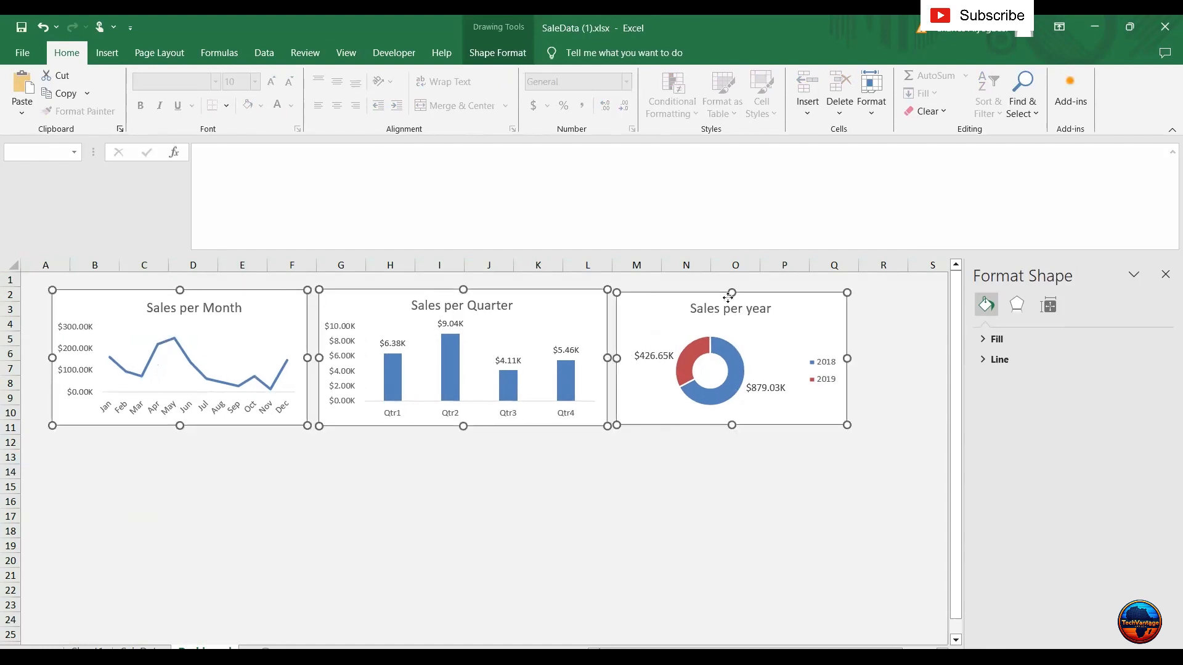
pyautogui.click(652, 514)
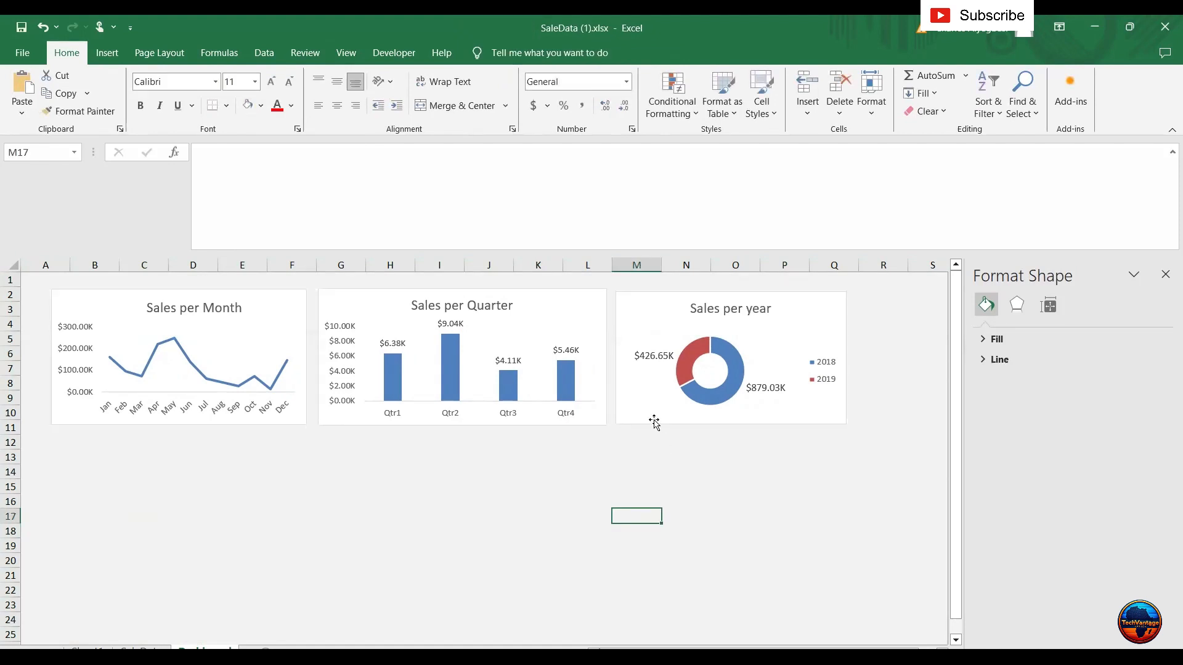
# Adjust the upper edge of the Sales per year chart to line up with the neighbouring charts.
pyautogui.click(655, 422)
pyautogui.moveTo(731, 290); pyautogui.dragTo(731, 292)
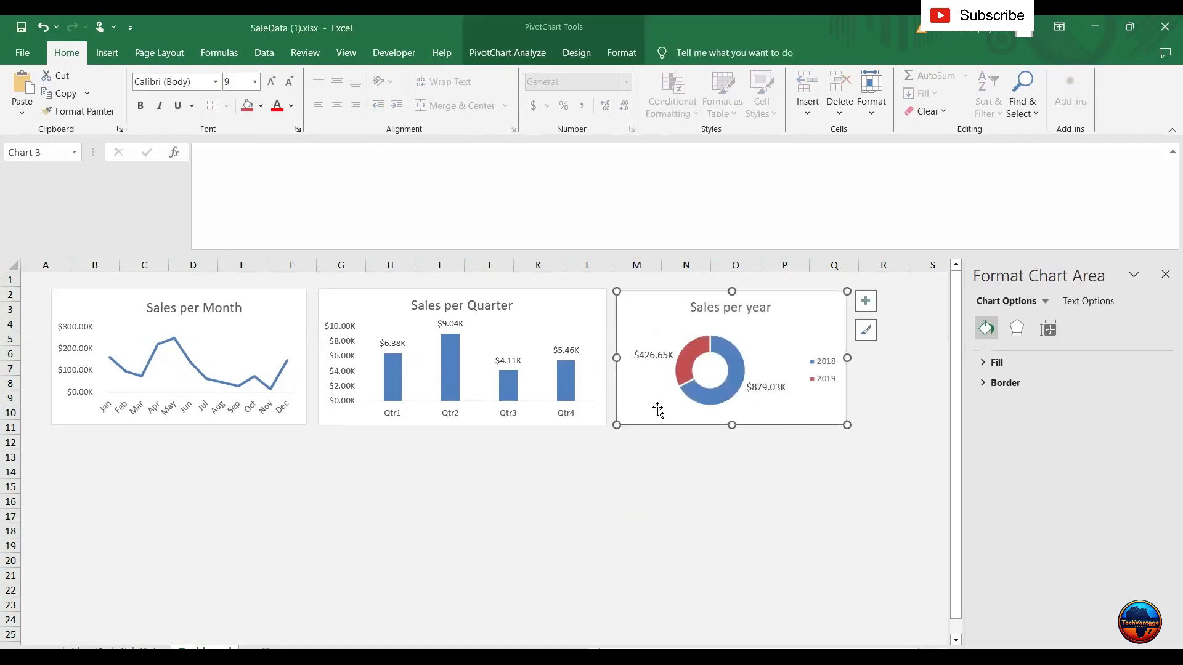
pyautogui.click(682, 469)
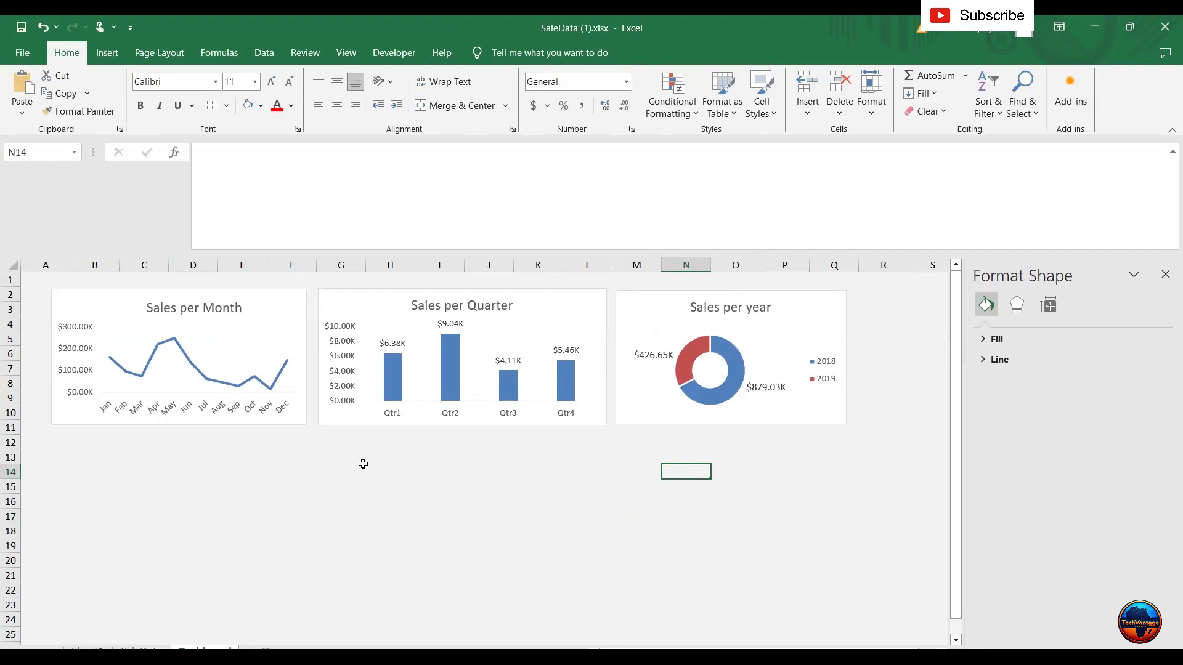
# Add data labels to the line in the Sales per Month chart.
pyautogui.click(155, 364)
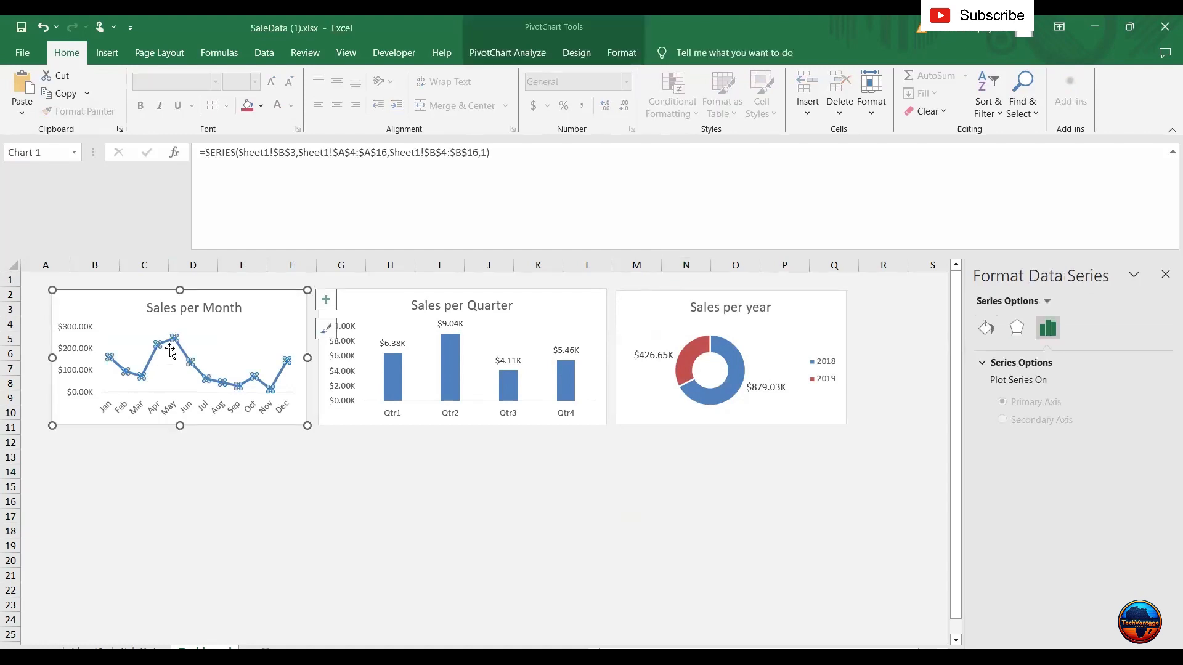
pyautogui.click(325, 300)
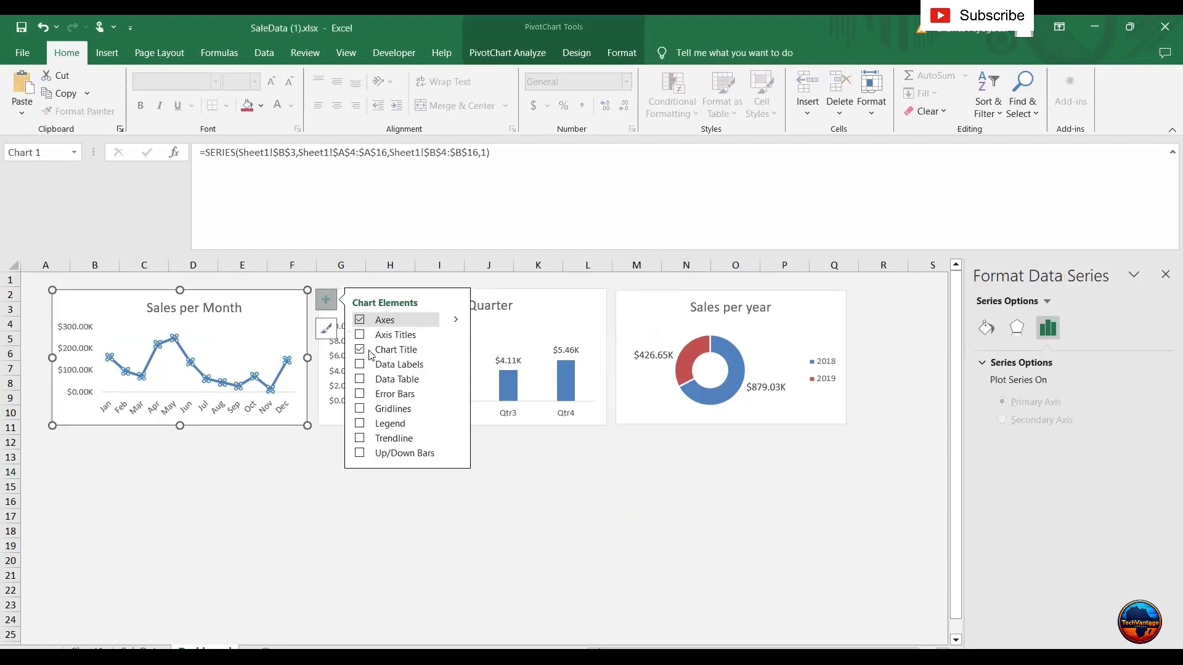
pyautogui.click(360, 364)
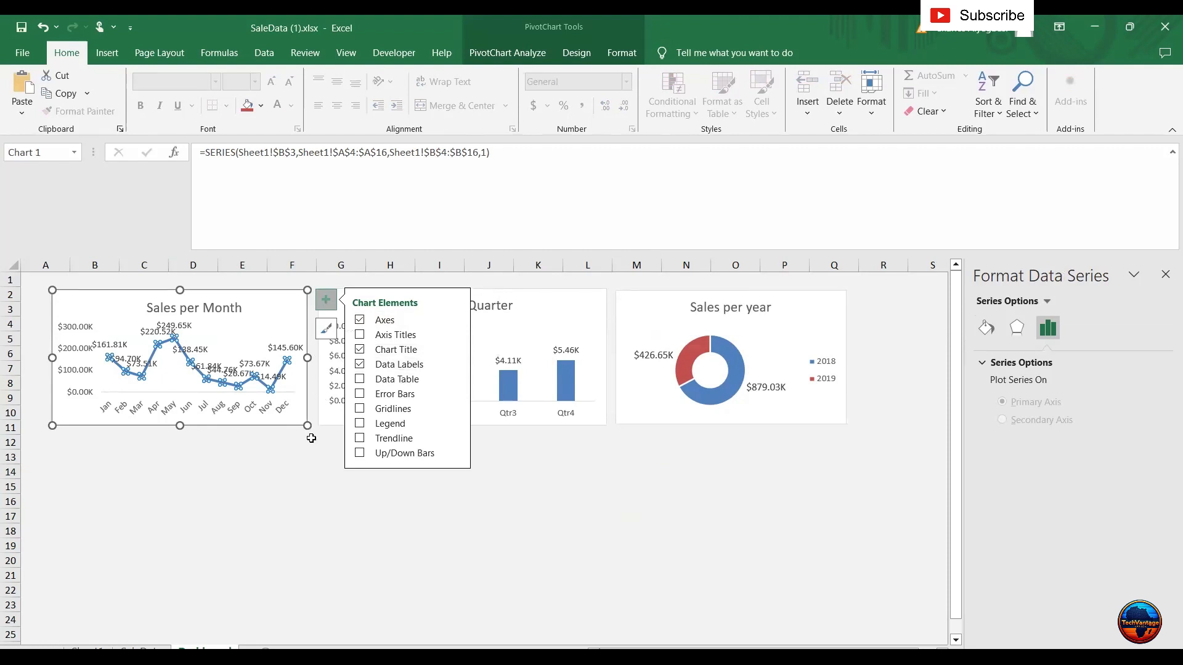
pyautogui.click(298, 502)
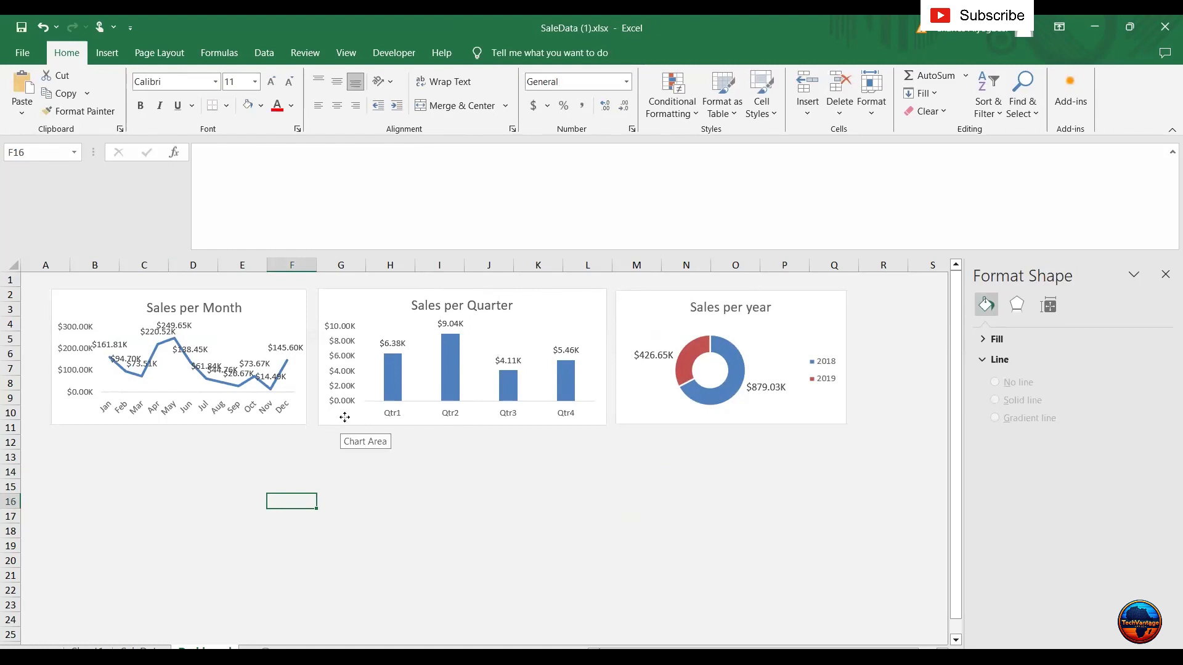
# Move the Sales per Quarter and Sales per year charts below row 11, and widen the Sales per Month chart through column I.
pyautogui.moveTo(345, 418); pyautogui.dragTo(248, 576)
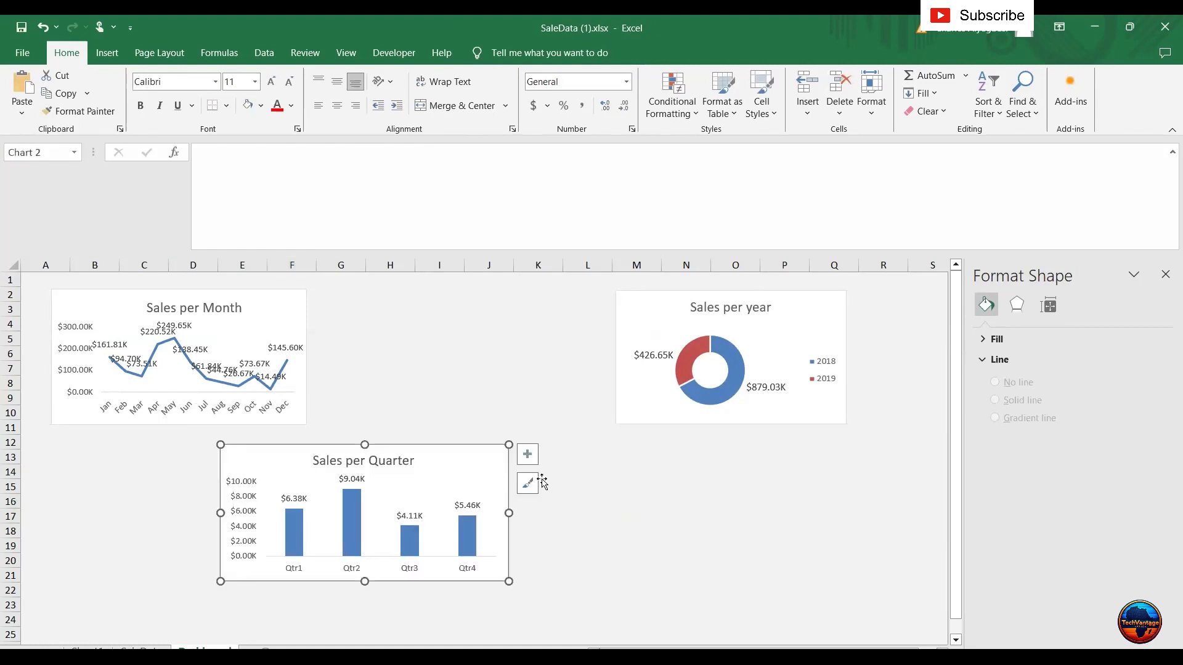
pyautogui.moveTo(624, 399); pyautogui.dragTo(572, 563)
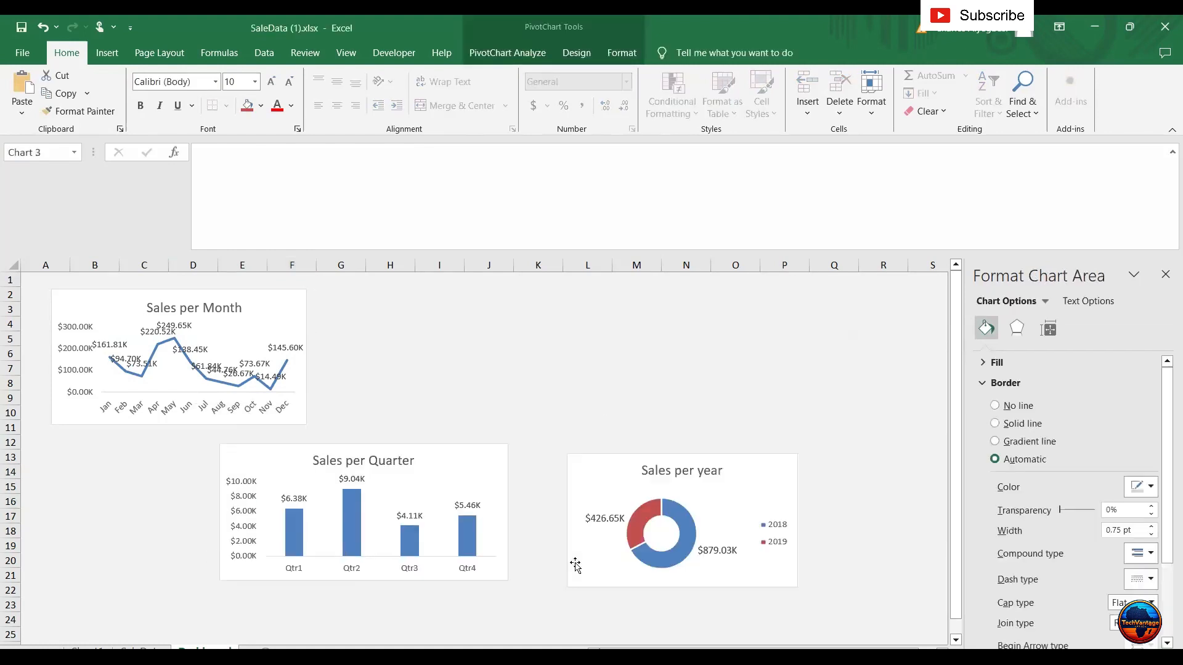
pyautogui.click(305, 358)
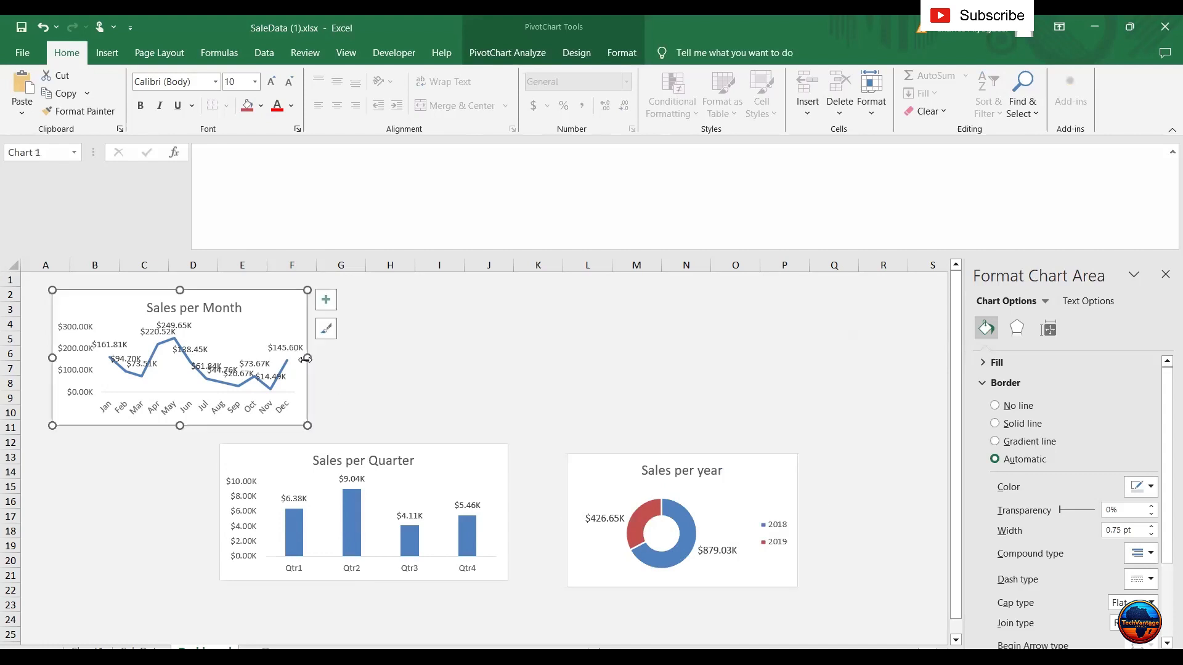
pyautogui.moveTo(307, 358); pyautogui.dragTo(471, 365)
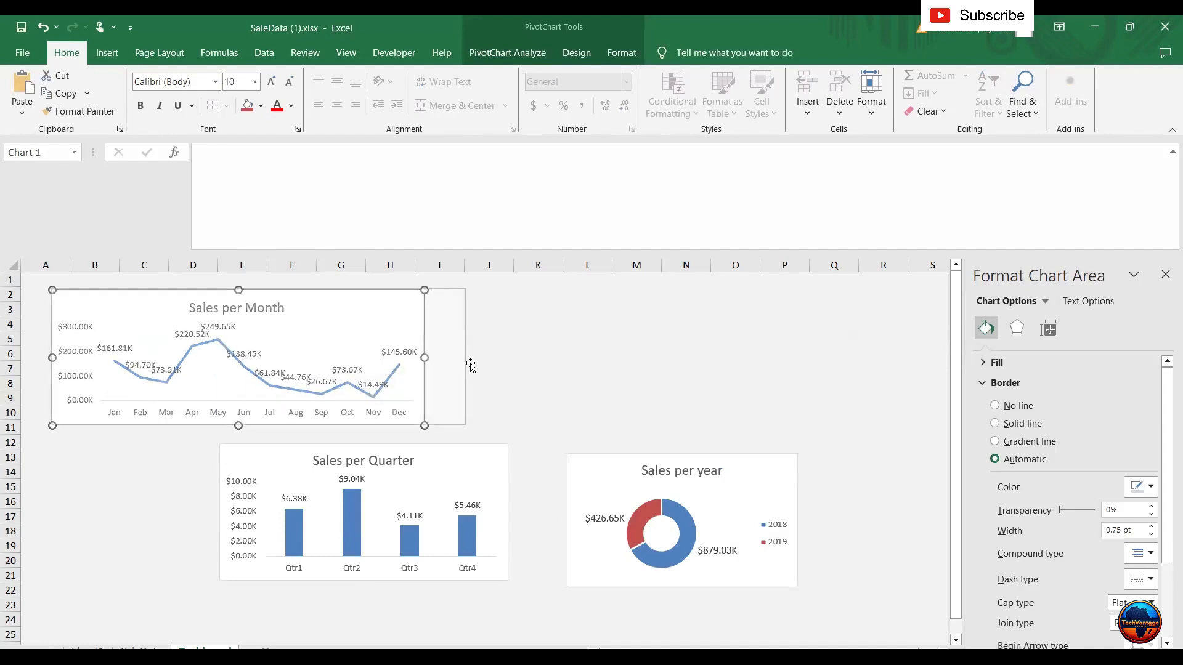
# Reduce the Sales per Month data labels to font size 6 and make the chart slightly taller.
pyautogui.click(329, 376)
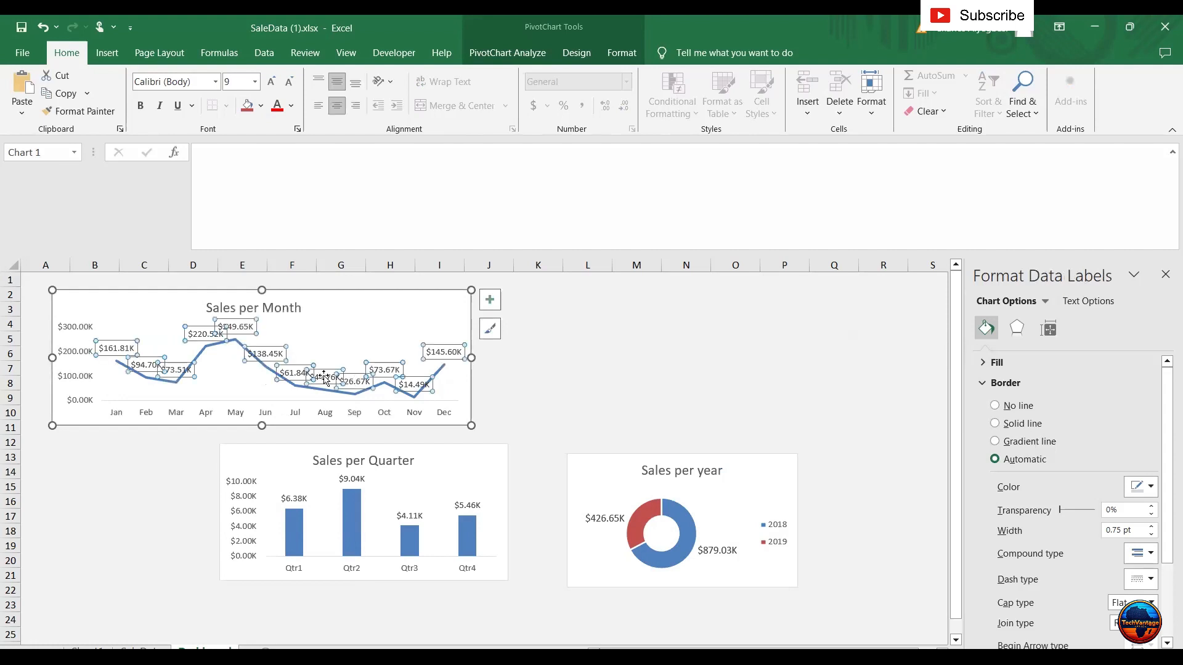
pyautogui.click(271, 83)
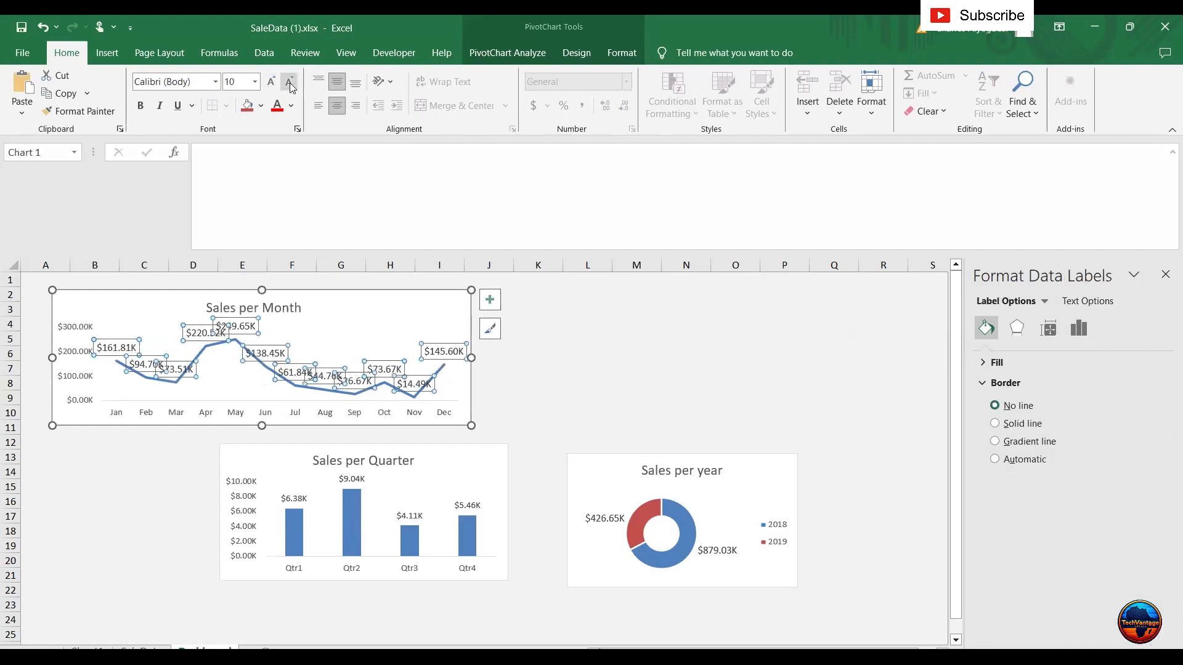
pyautogui.click(290, 83)
pyautogui.click(289, 83)
pyautogui.click(289, 83)
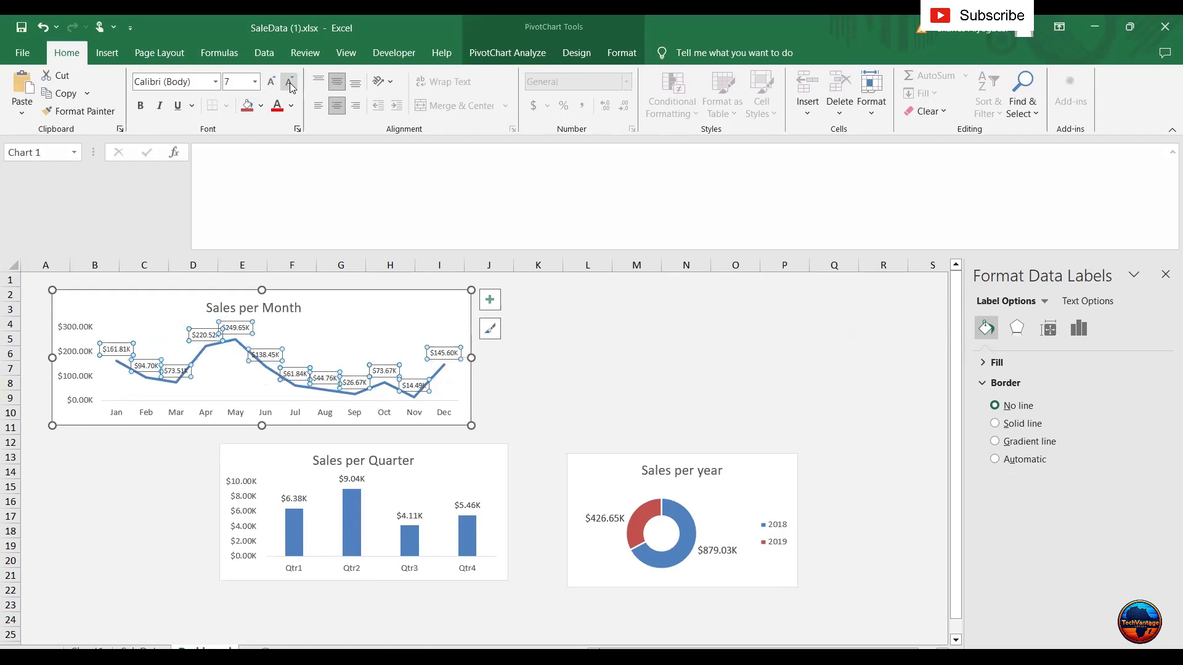
pyautogui.click(290, 82)
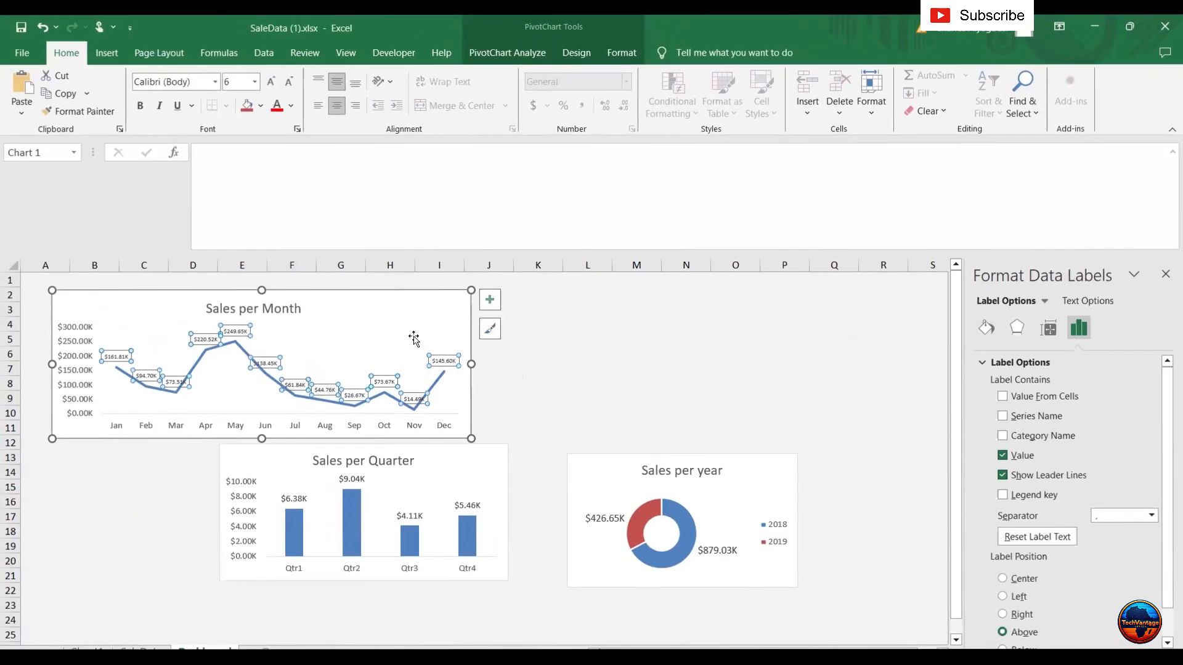
# Change the Sales per Month chart type to Line with Markers.
pyautogui.click(414, 338)
pyautogui.click(456, 304)
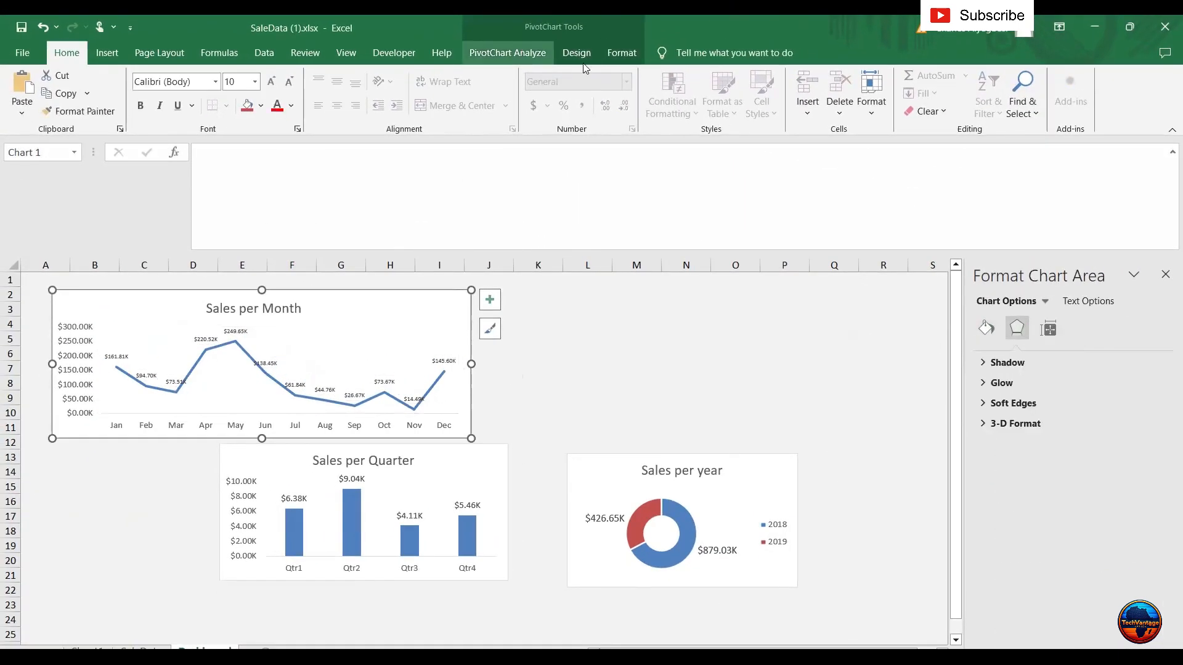
pyautogui.click(517, 51)
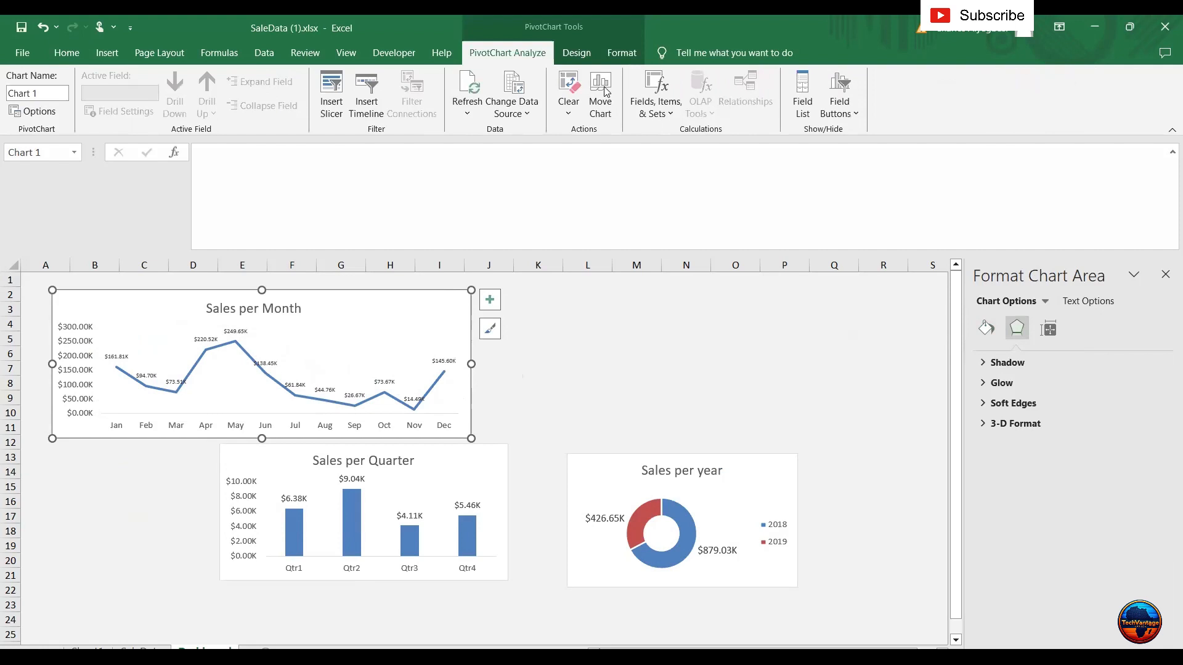
pyautogui.click(576, 53)
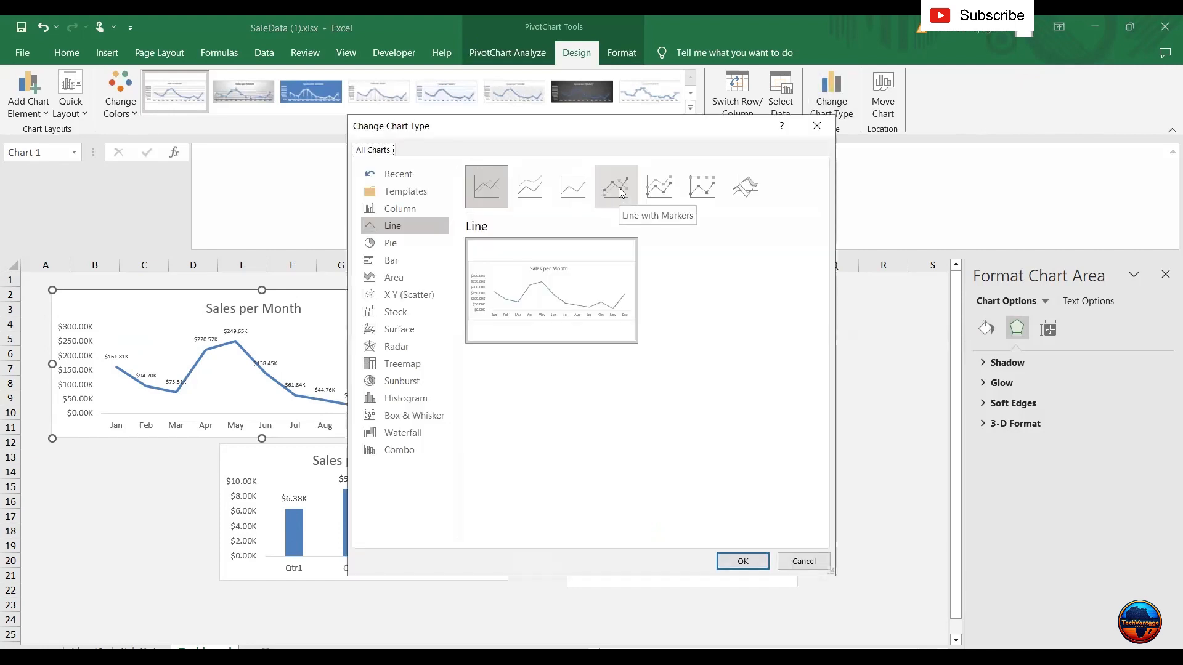
pyautogui.click(751, 563)
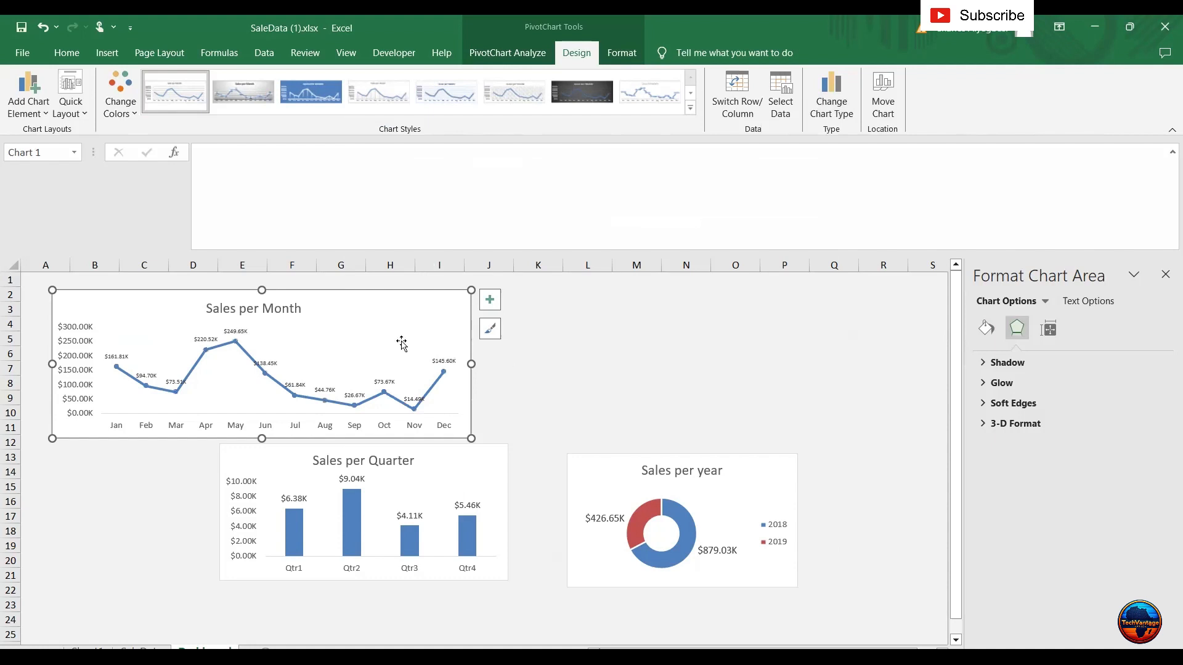
# Fill the markers of the Sales per Month line with the standard orange color.
pyautogui.click(382, 393)
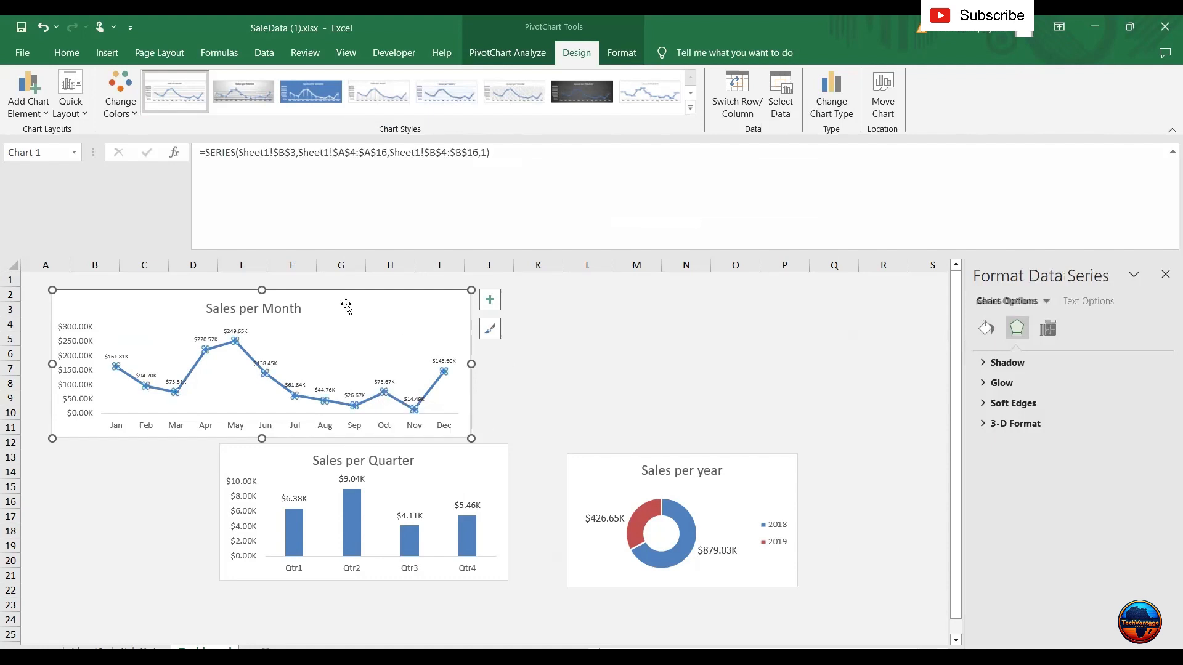
pyautogui.click(67, 52)
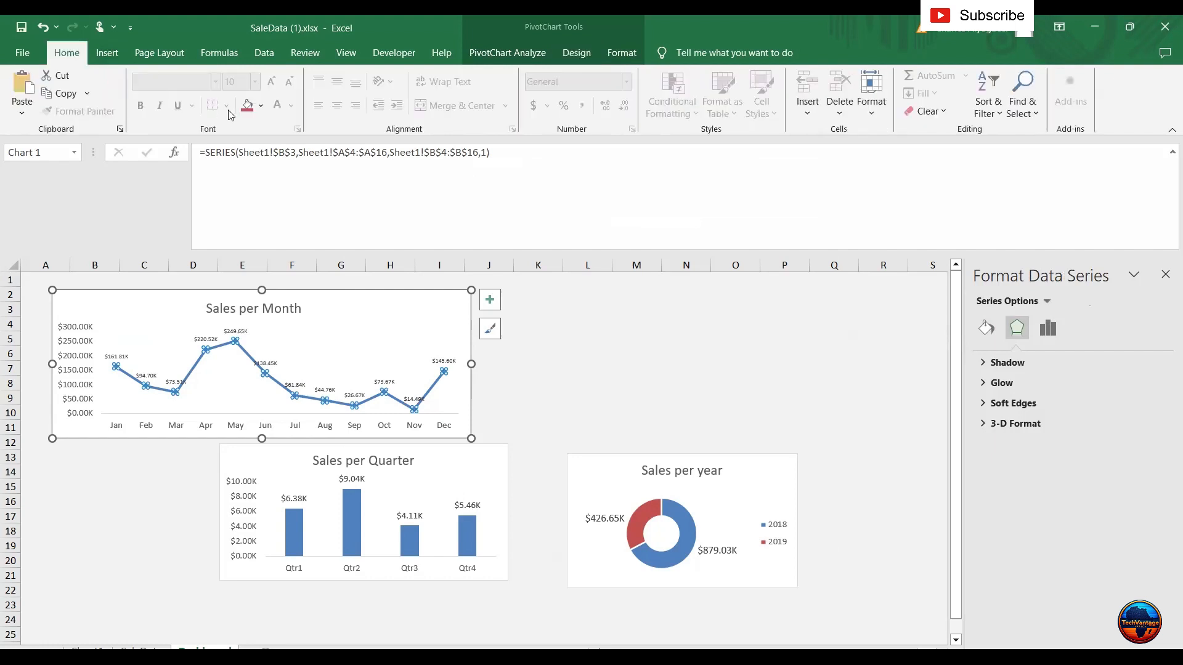
pyautogui.click(260, 104)
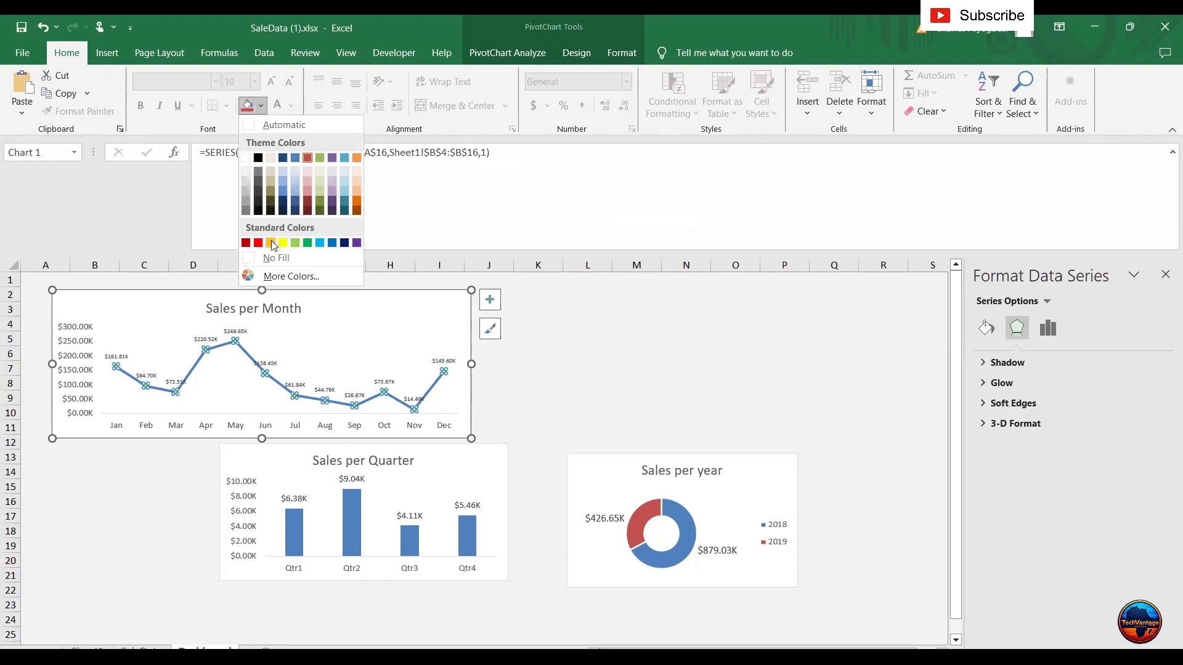
pyautogui.click(113, 521)
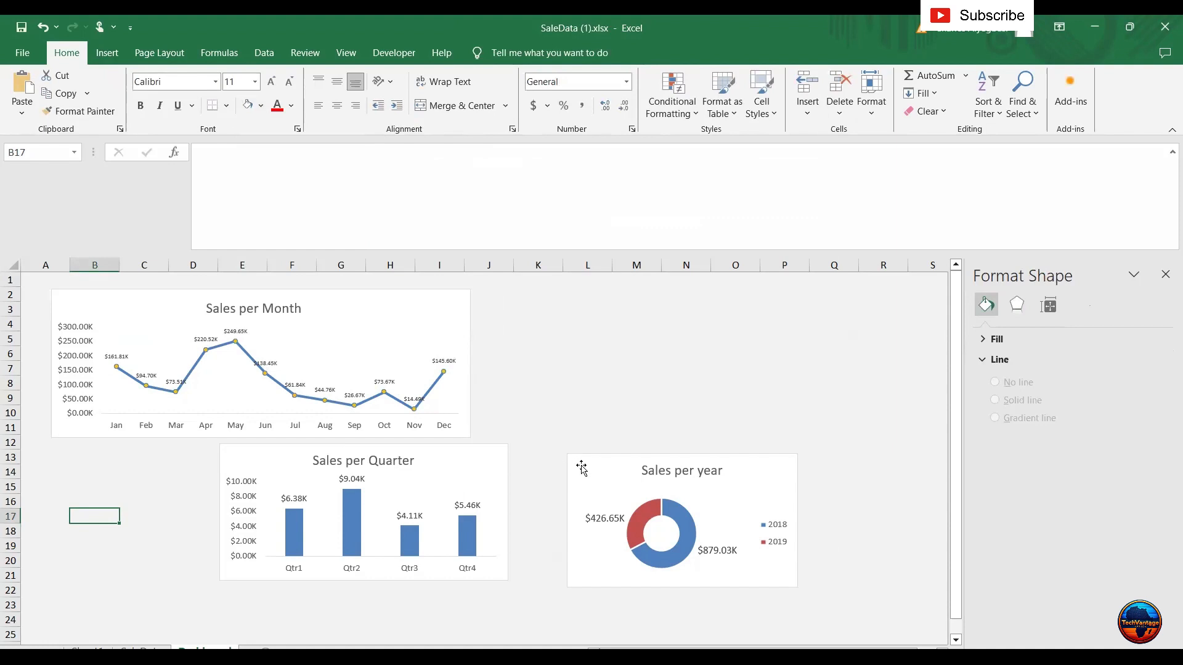
# Place the Sales per Quarter chart beside Sales per Month at matching height, and move the Sales per year chart to its right.
pyautogui.moveTo(581, 465); pyautogui.dragTo(579, 523)
pyautogui.moveTo(483, 478); pyautogui.dragTo(739, 323)
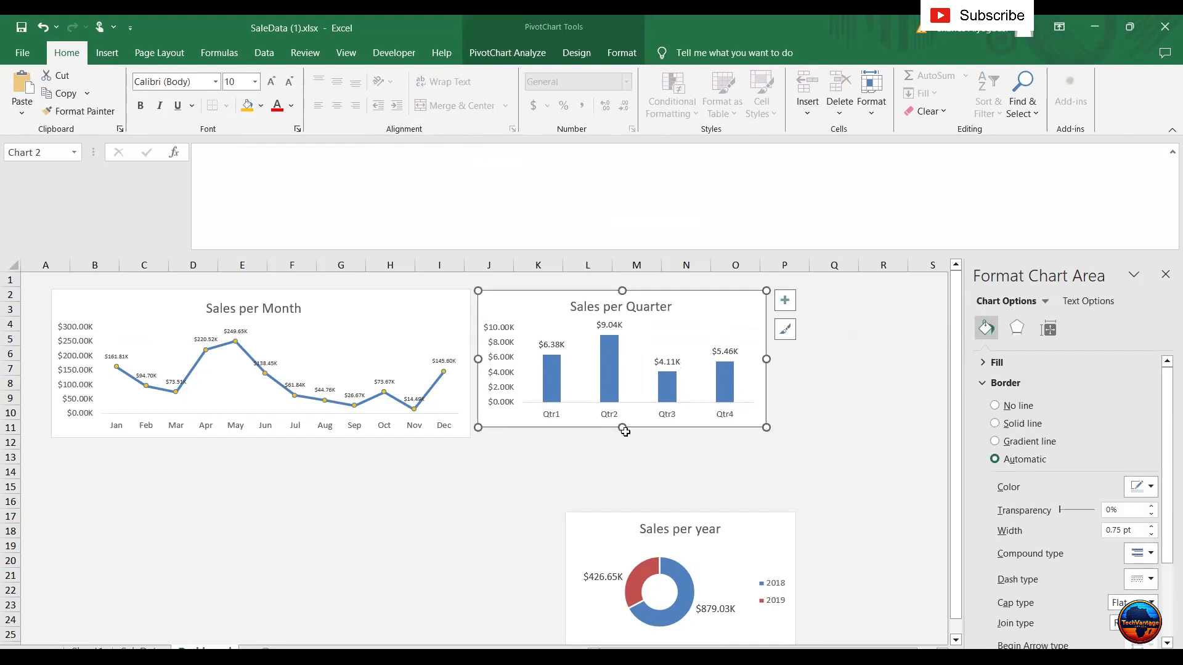
pyautogui.moveTo(622, 427); pyautogui.dragTo(602, 444)
pyautogui.click(510, 499)
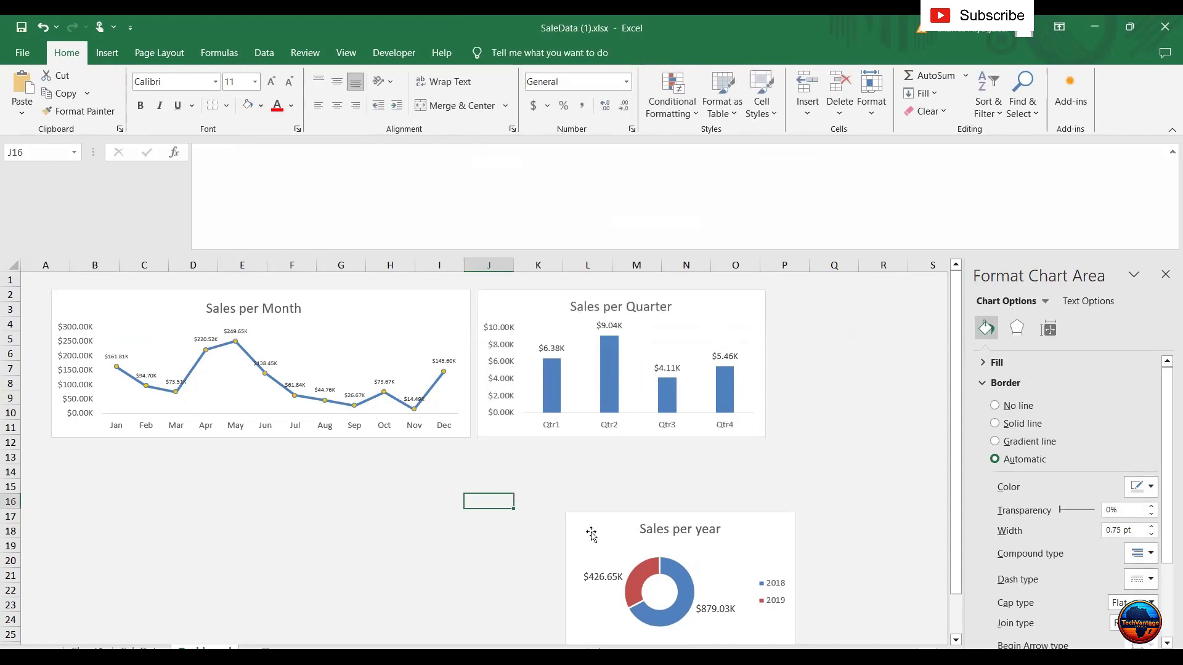
pyautogui.moveTo(595, 533); pyautogui.dragTo(793, 311)
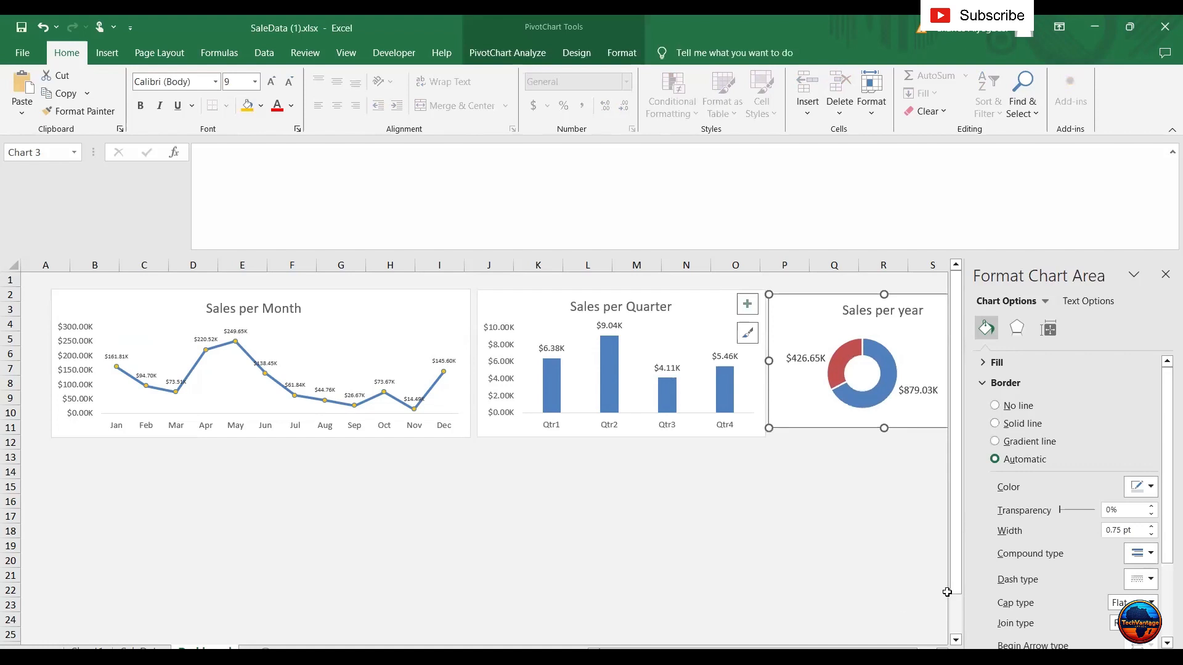
# Shift the Sales per Month and Sales per Quarter charts left so they sit side by side near the sheet's left edge.
pyautogui.scroll(-4, 869, 600)
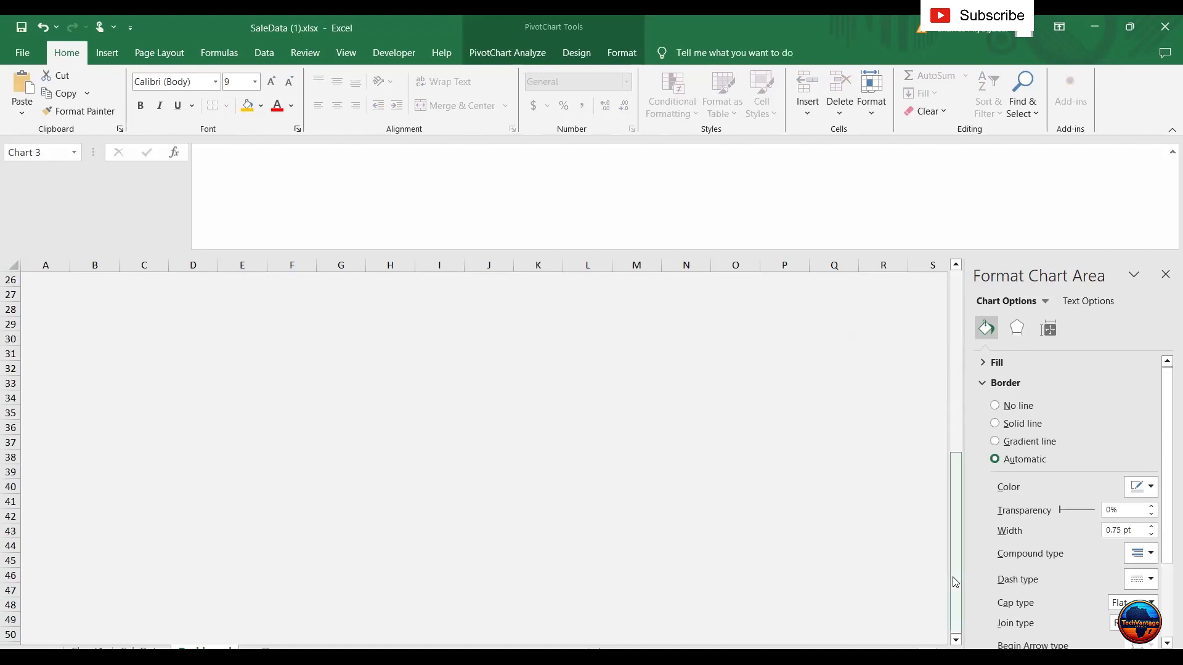
pyautogui.moveTo(956, 581); pyautogui.dragTo(983, 358)
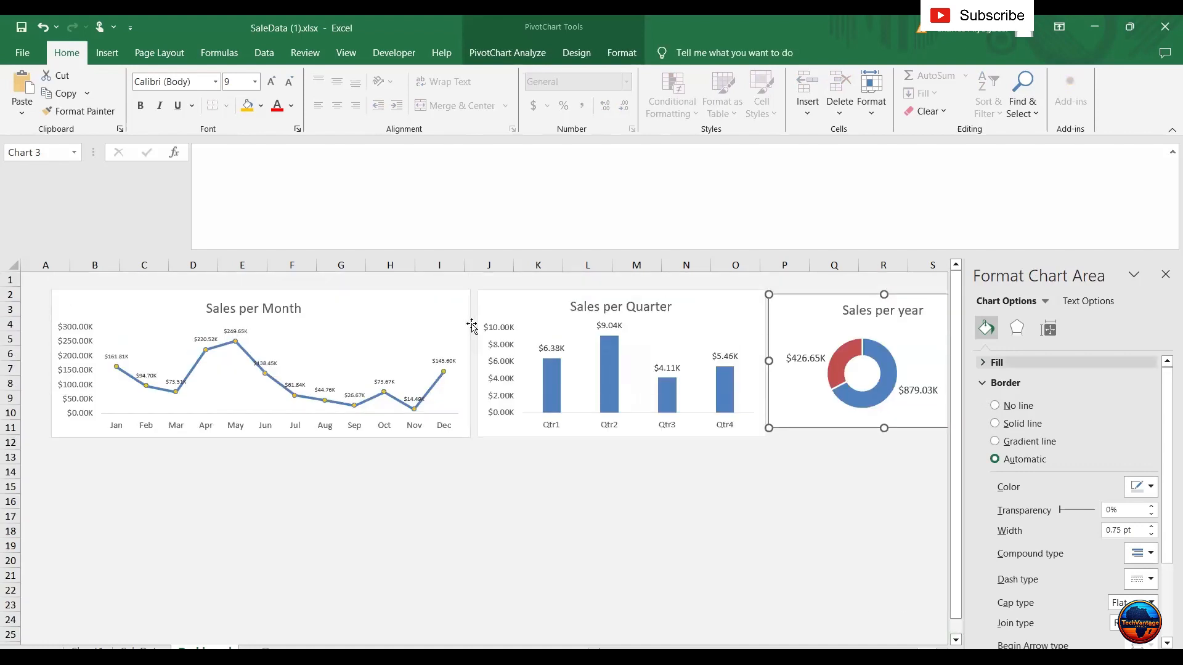
pyautogui.moveTo(432, 318); pyautogui.dragTo(417, 316)
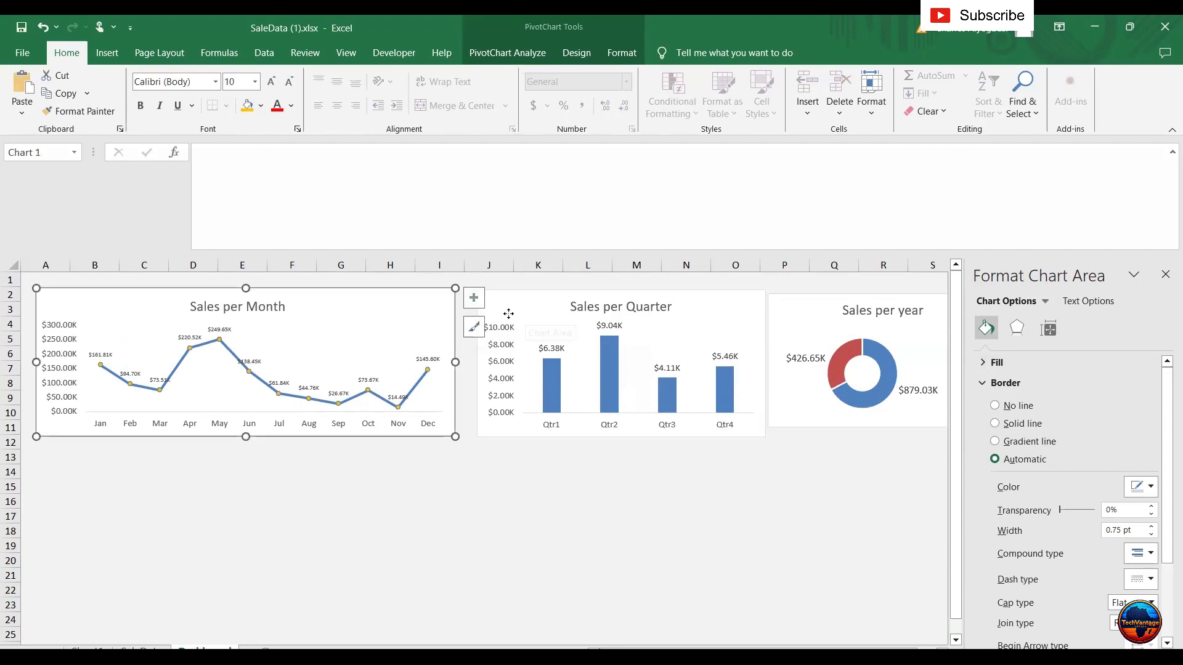
pyautogui.moveTo(524, 314); pyautogui.dragTo(505, 312)
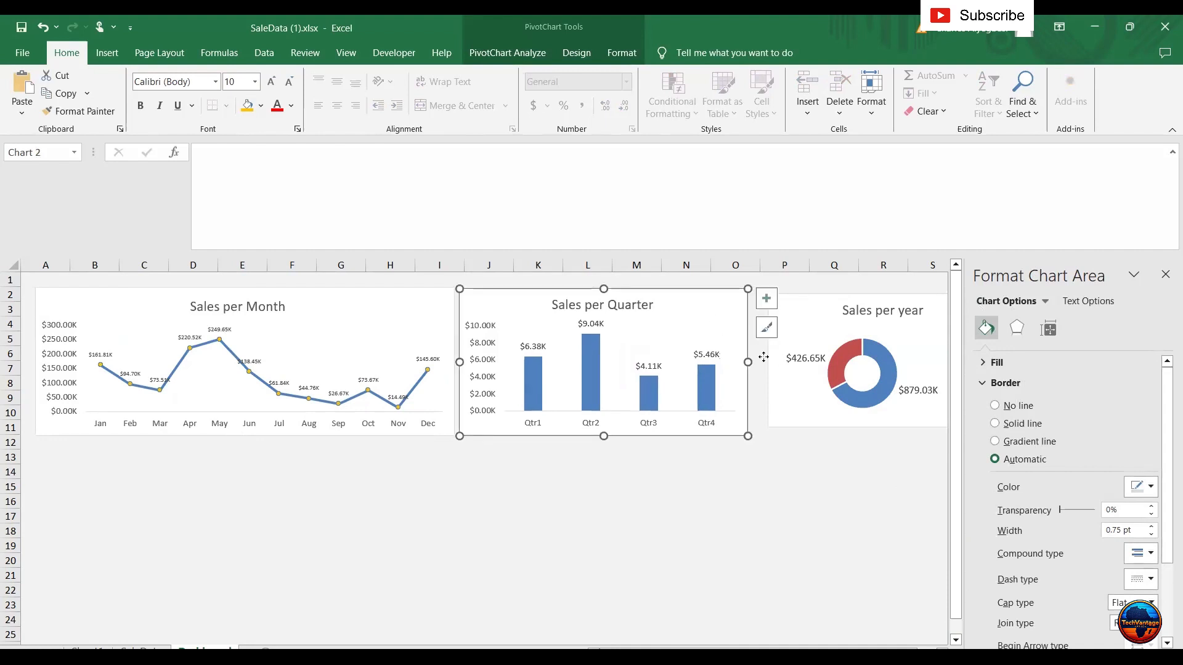
# Pull the Sales per year chart below the top row, narrow it and reduce its data labels to font size 7.
pyautogui.moveTo(761, 356); pyautogui.dragTo(641, 465)
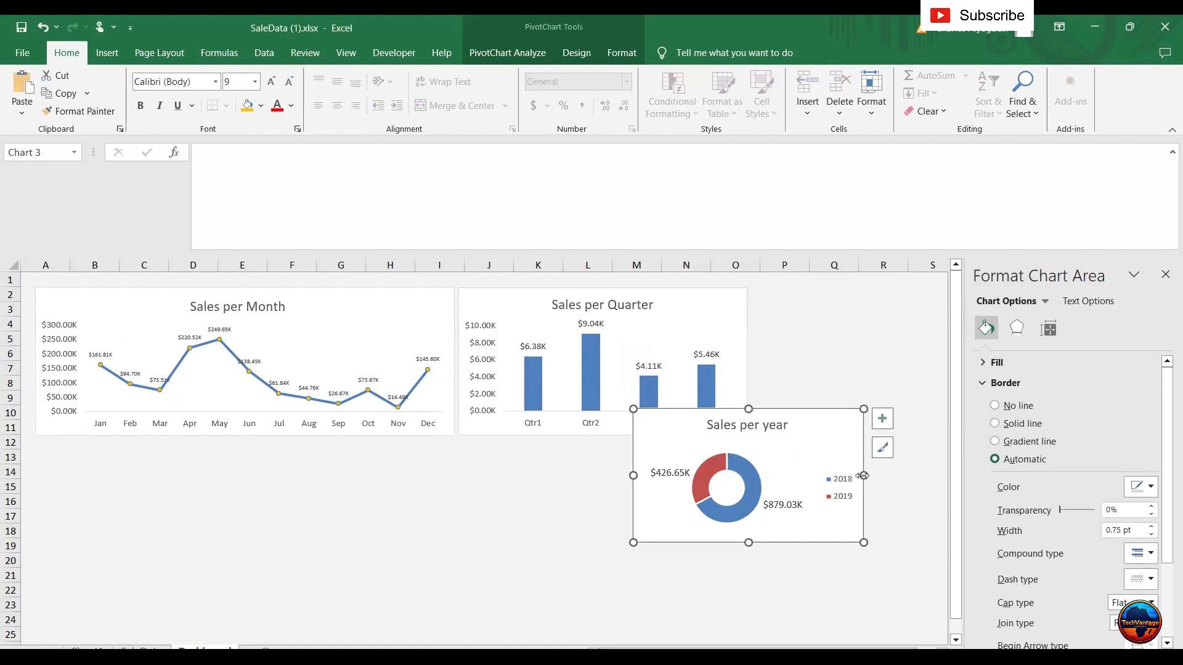
pyautogui.moveTo(833, 481); pyautogui.dragTo(821, 487)
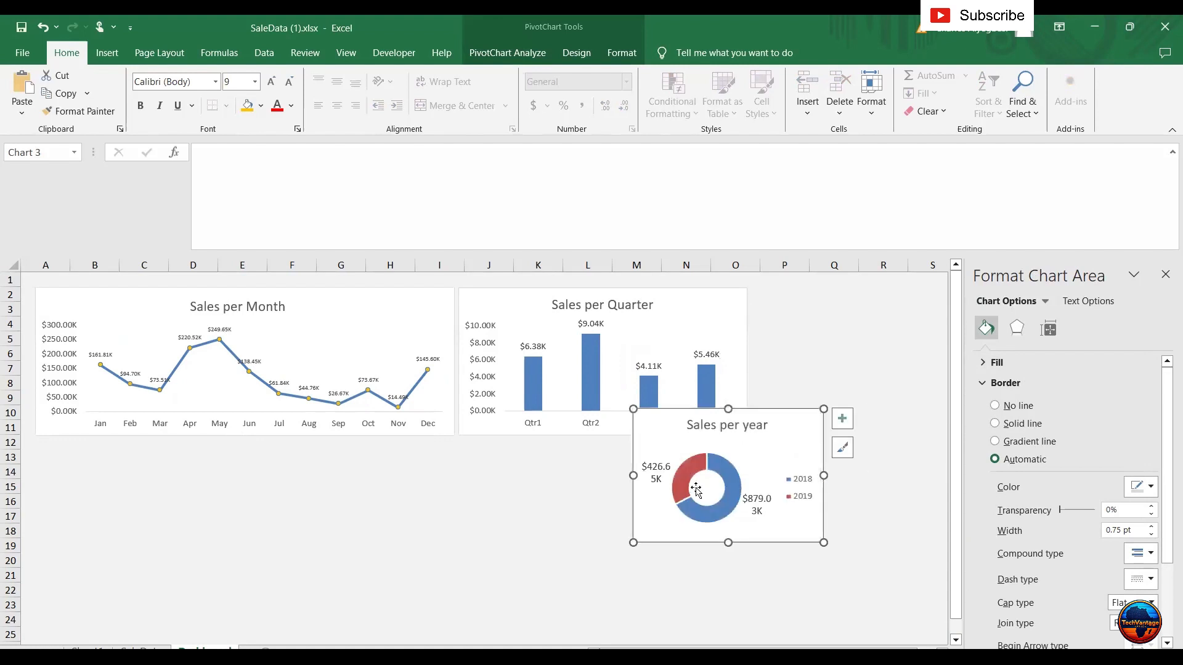
pyautogui.click(655, 479)
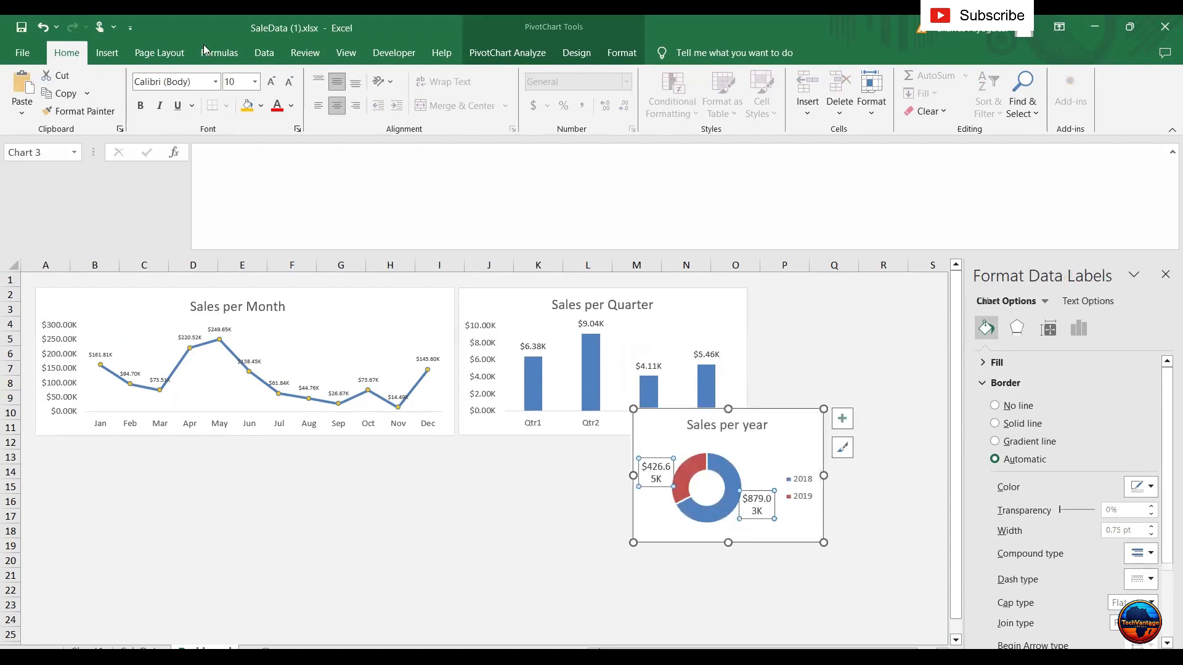
pyautogui.click(271, 81)
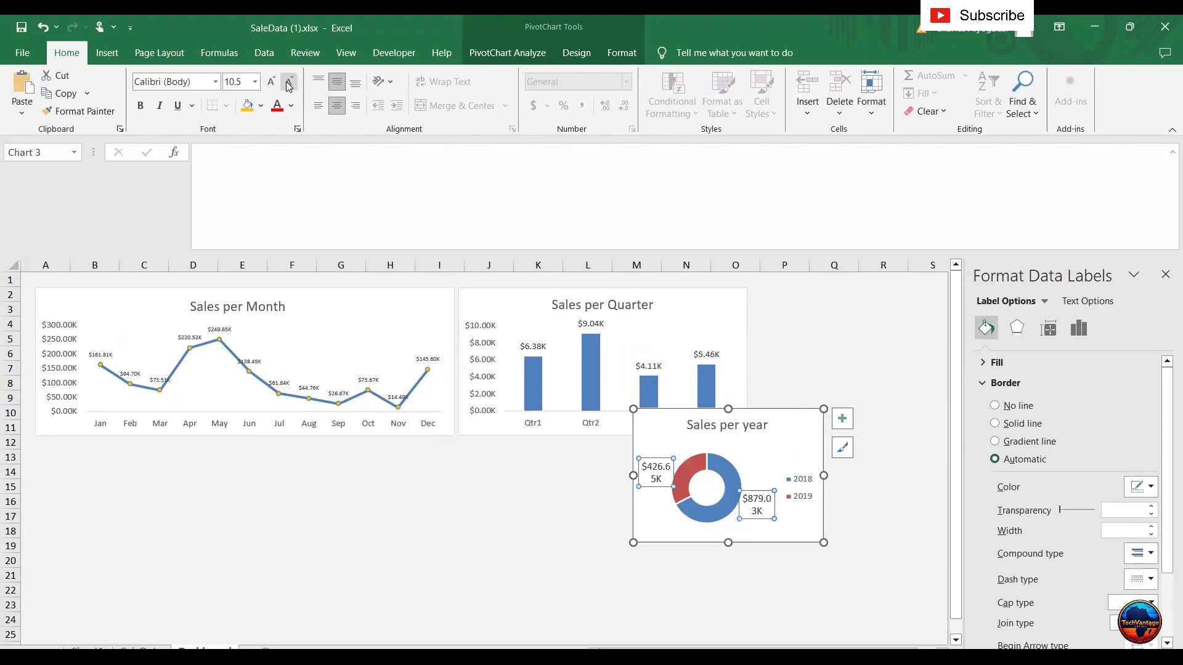
pyautogui.click(289, 83)
pyautogui.click(288, 84)
pyautogui.click(507, 519)
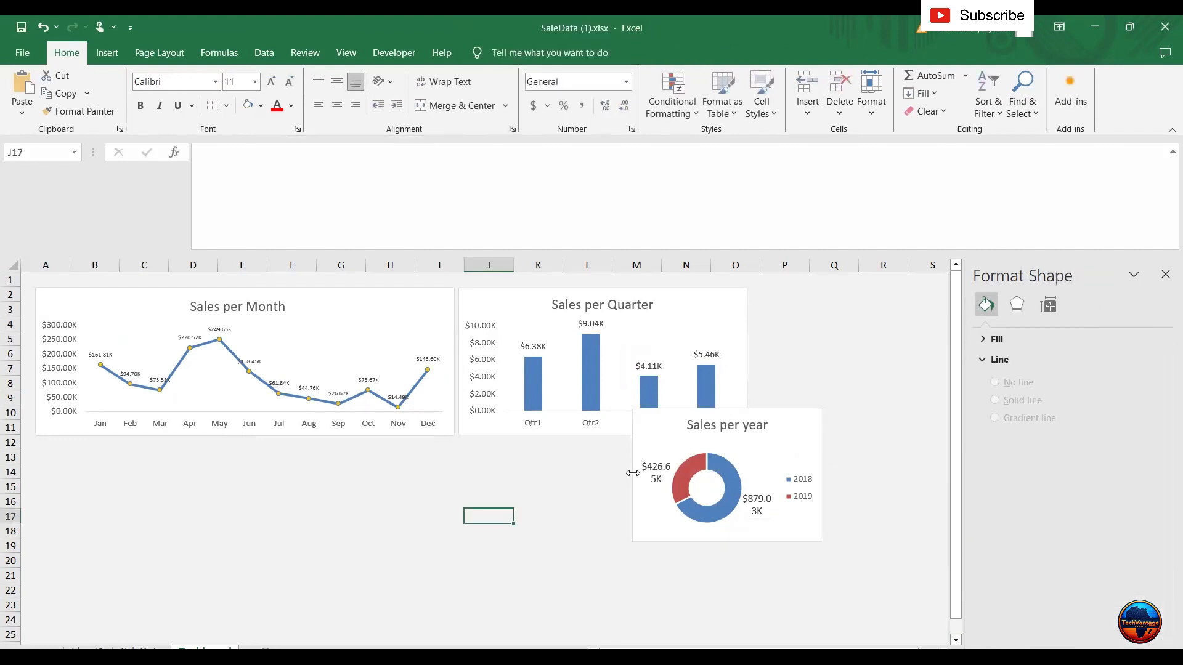
pyautogui.click(653, 471)
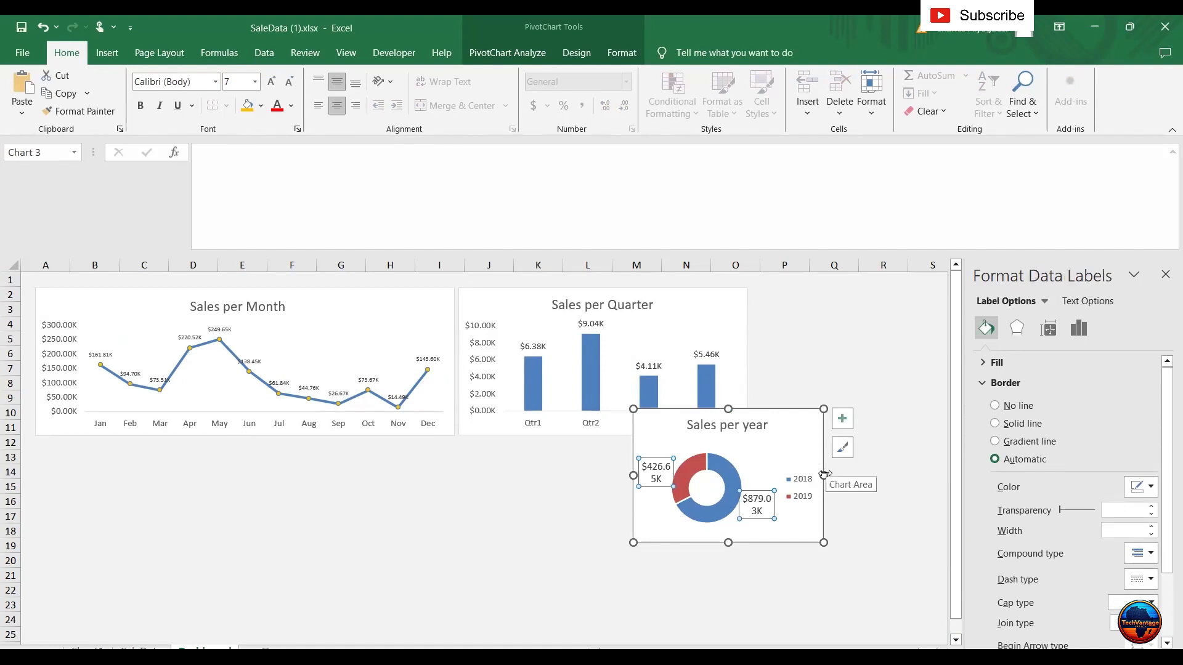
# Widen the Sales per year chart and place it directly below Sales per Month, aligned with its left edge.
pyautogui.moveTo(824, 475); pyautogui.dragTo(874, 475)
pyautogui.moveTo(786, 457); pyautogui.dragTo(192, 487)
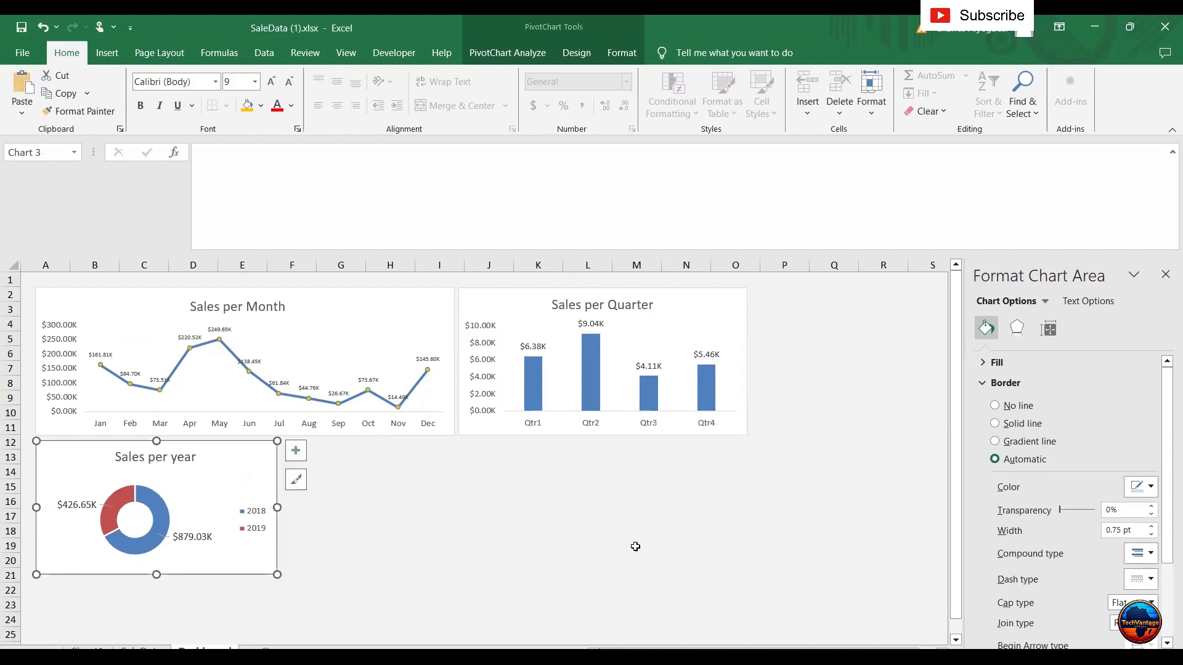
pyautogui.click(590, 534)
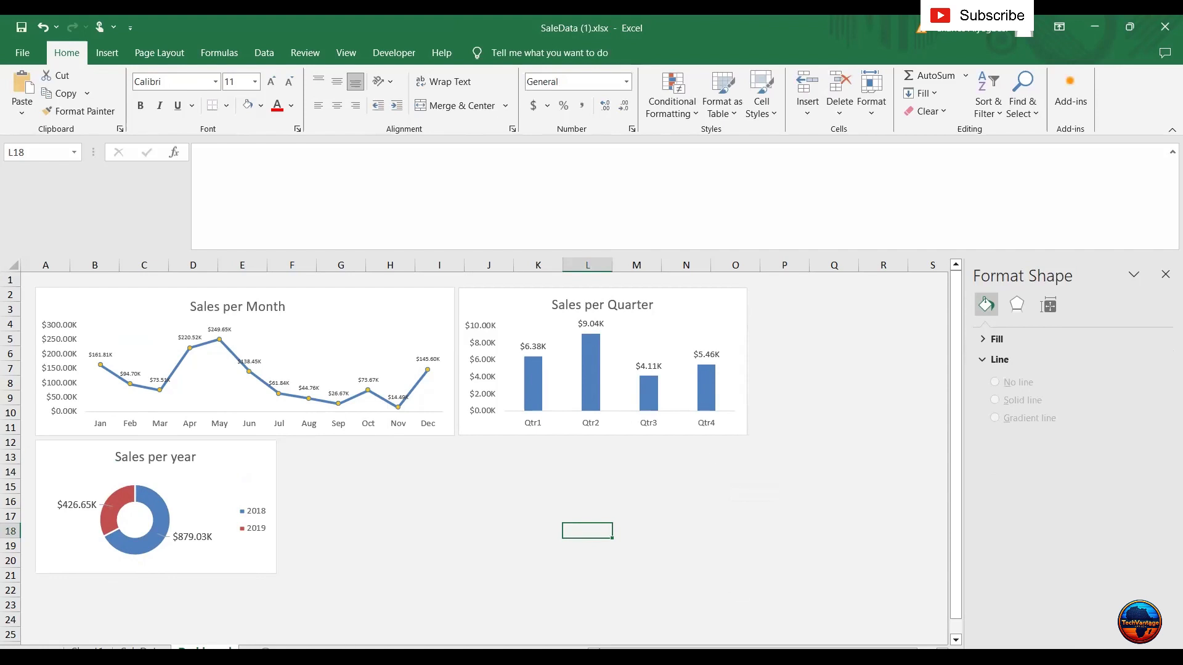
# On Sheet1, move the Sales per year chart off the pivot tables to the area below the Months table.
pyautogui.click(86, 650)
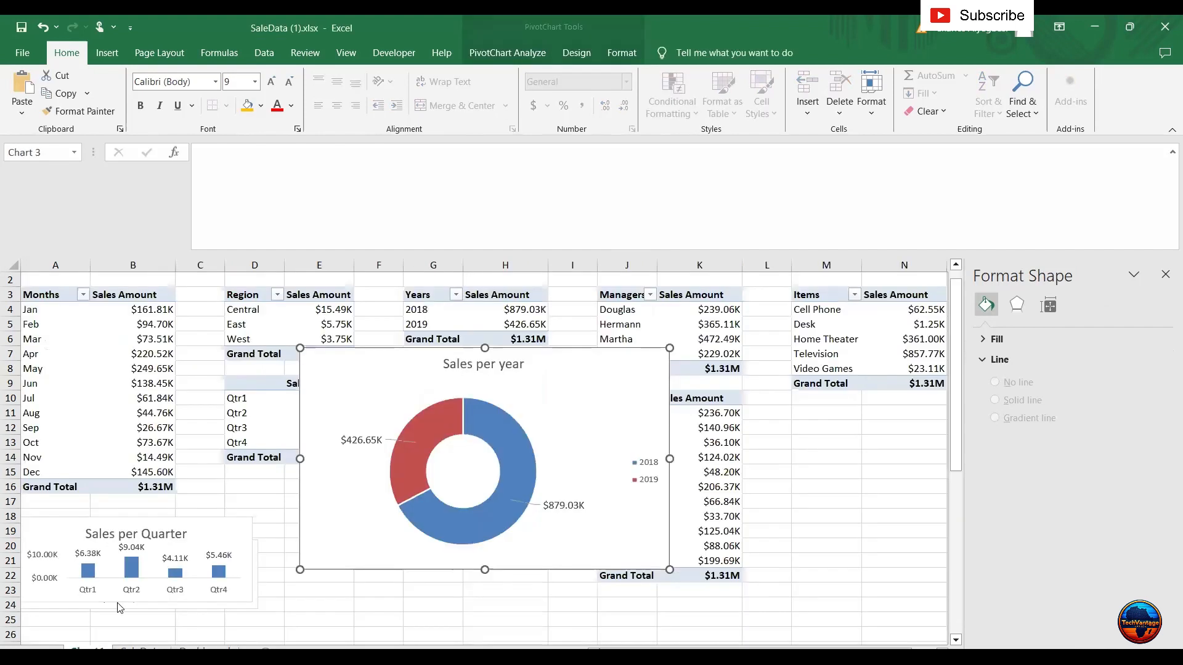
pyautogui.moveTo(302, 343)
pyautogui.mouseDown()
pyautogui.moveTo(429, 459)
pyautogui.moveTo(319, 541)
pyautogui.moveTo(112, 542)
pyautogui.mouseUp()
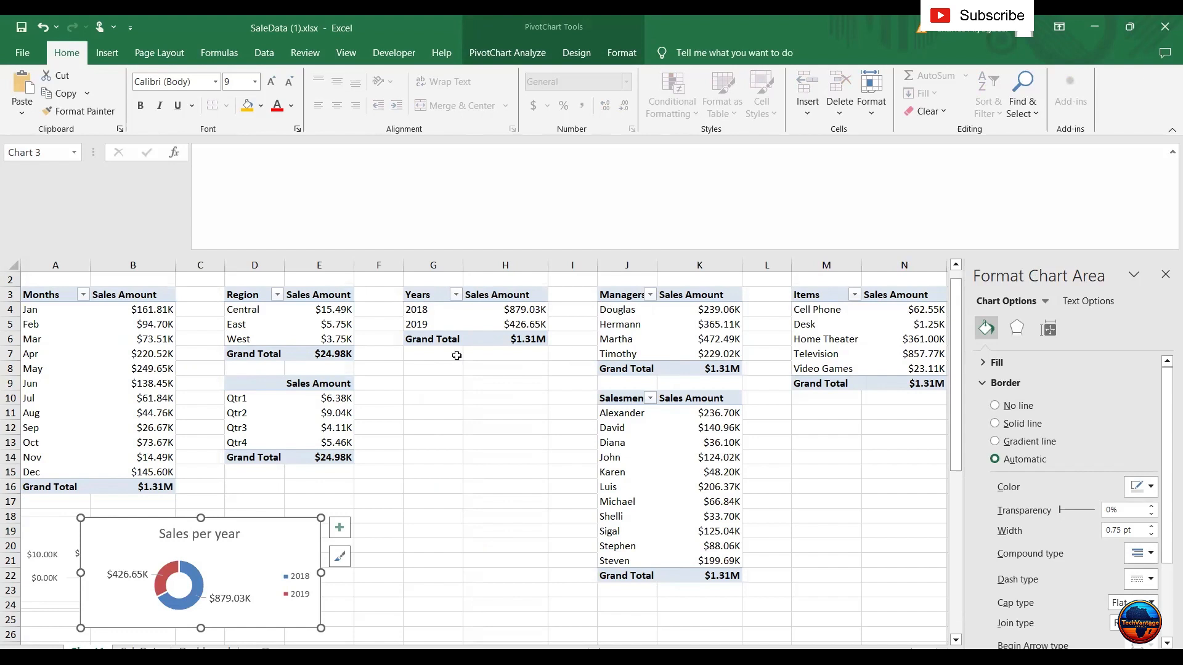
pyautogui.click(261, 383)
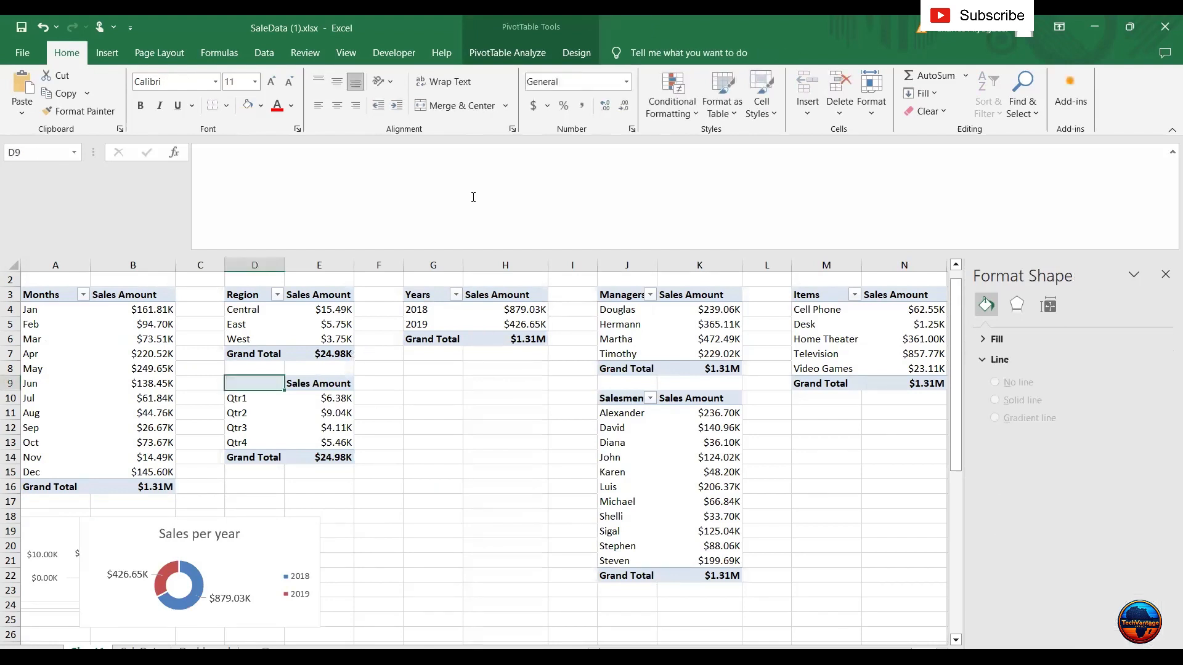
pyautogui.click(507, 56)
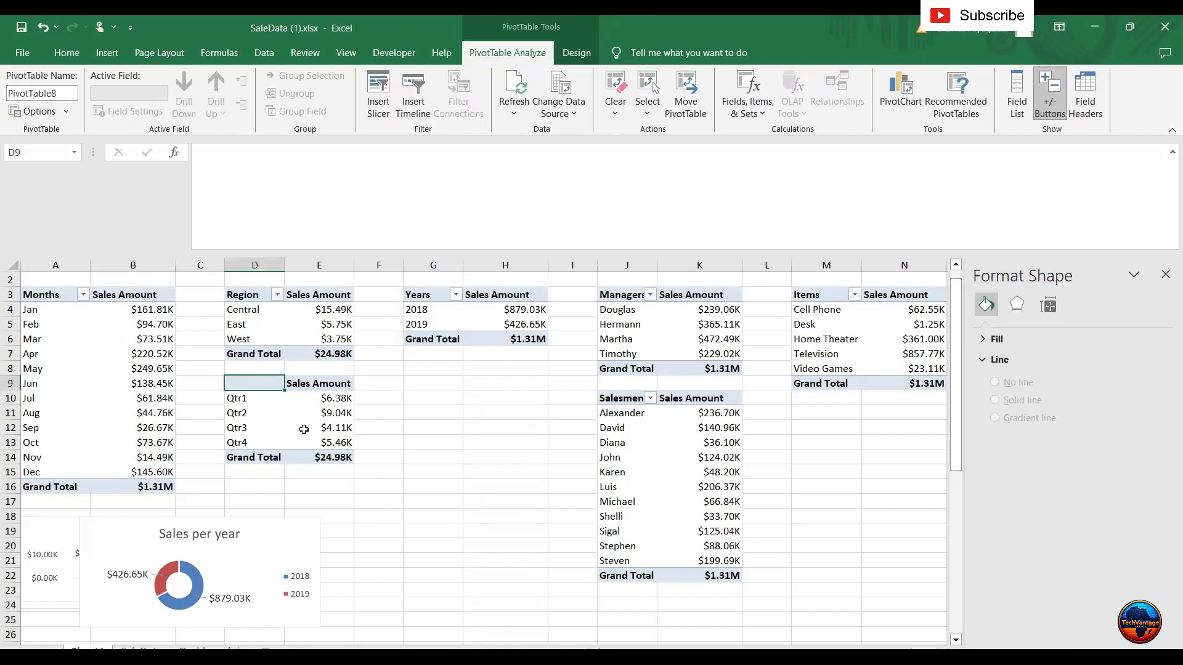
pyautogui.click(435, 430)
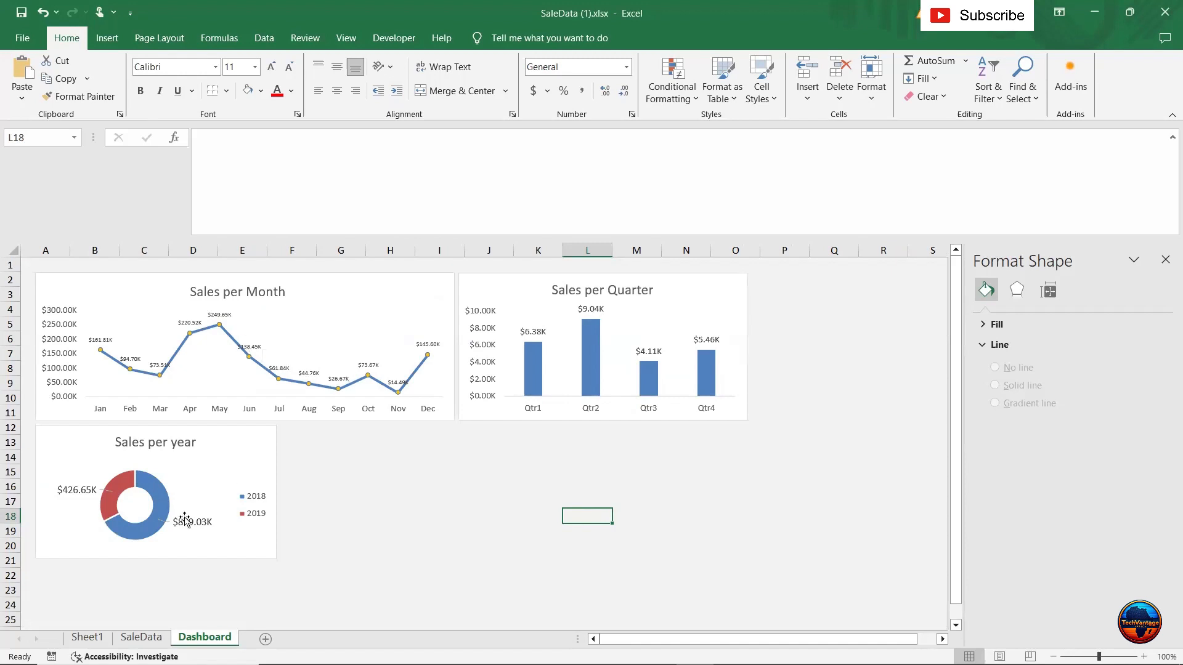
# Insert a clustered column PivotChart from the Salesmen pivot table on Sheet1.
pyautogui.click(143, 638)
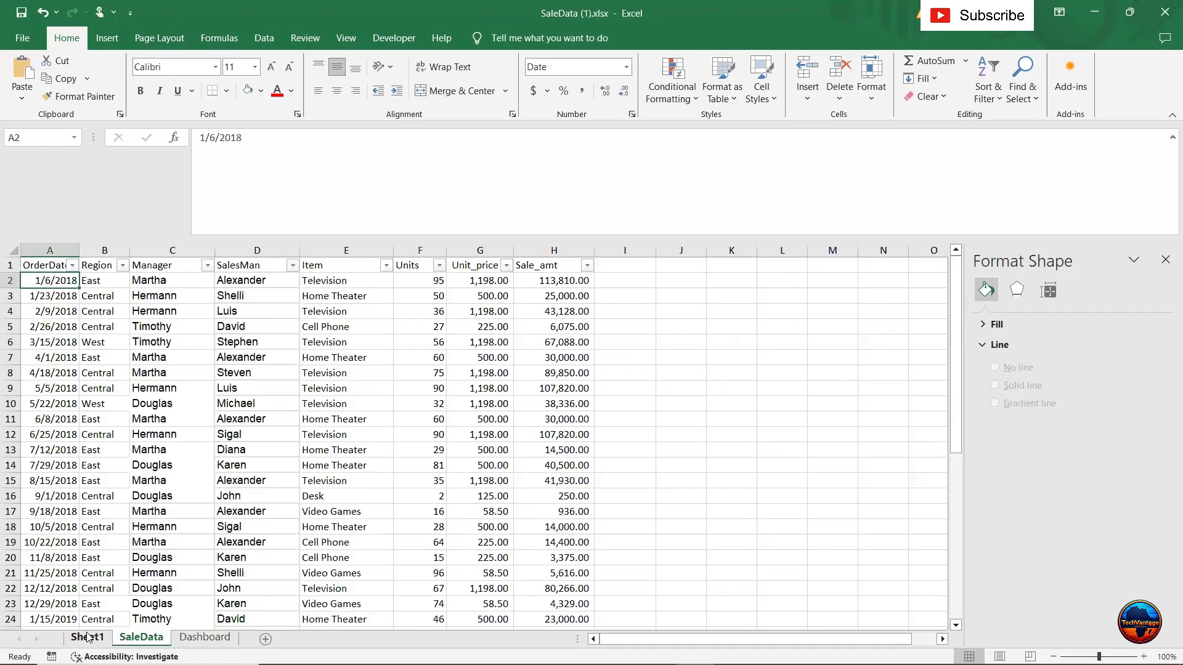
pyautogui.click(86, 638)
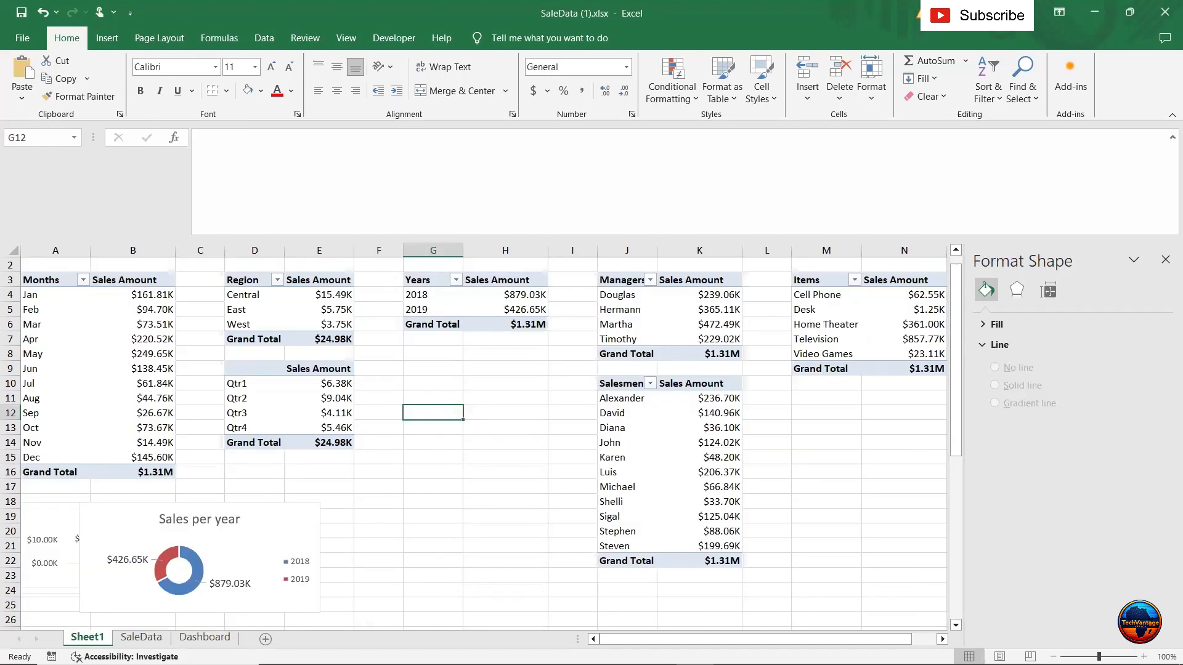
pyautogui.click(252, 283)
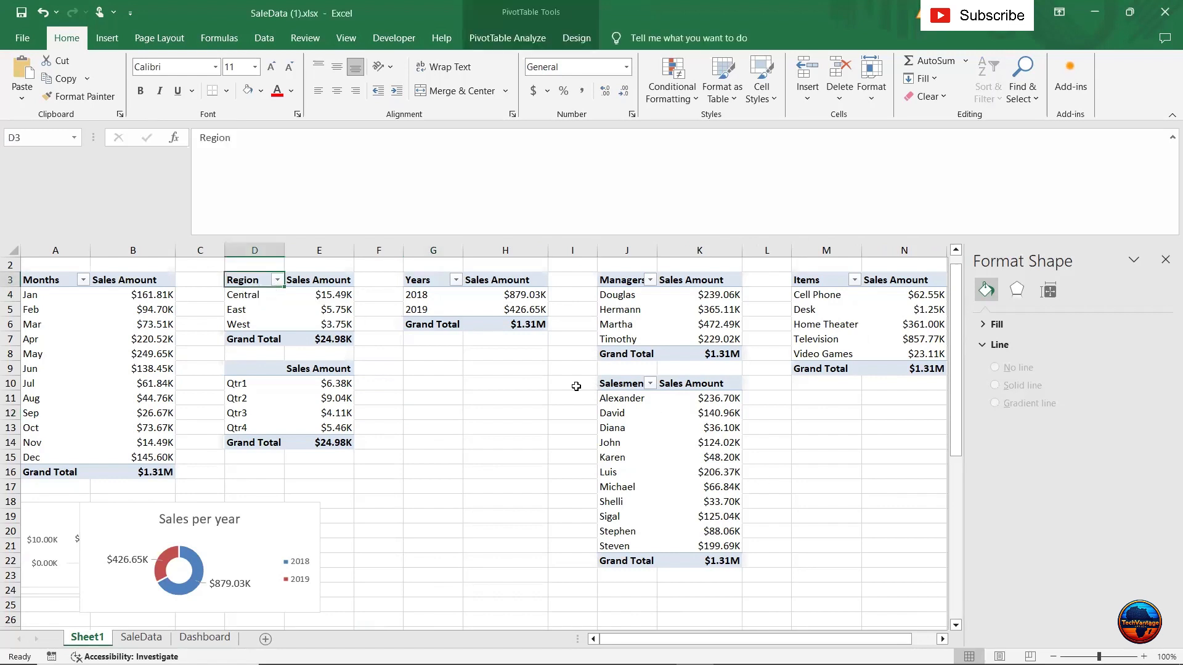
pyautogui.click(634, 385)
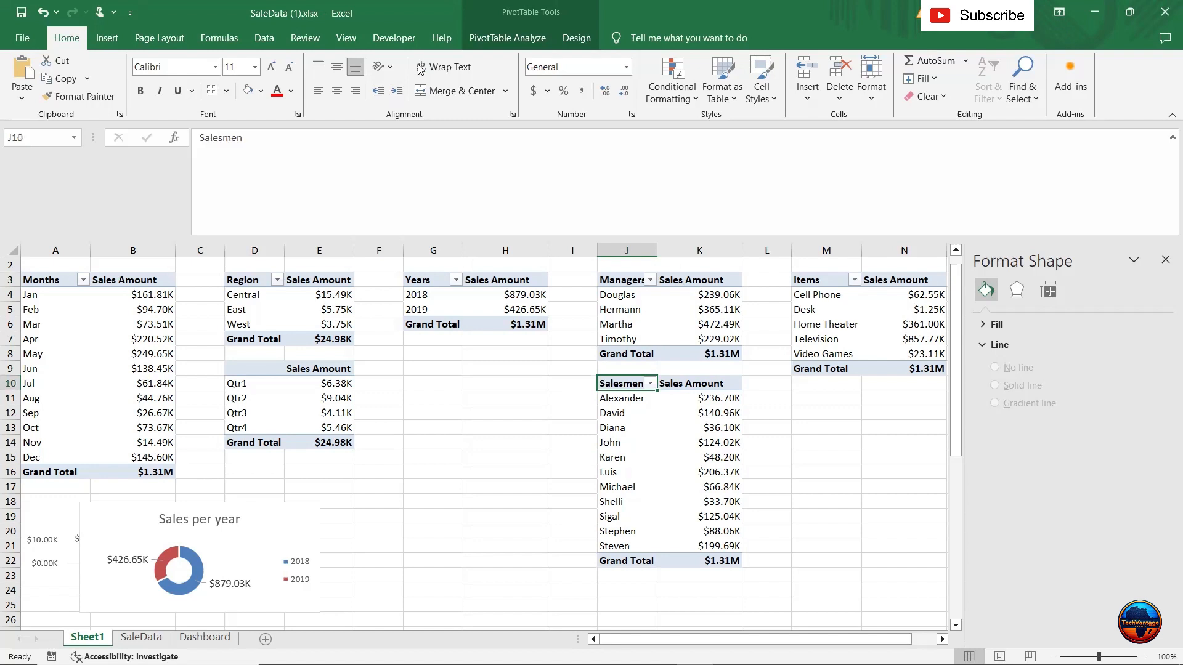
pyautogui.click(506, 38)
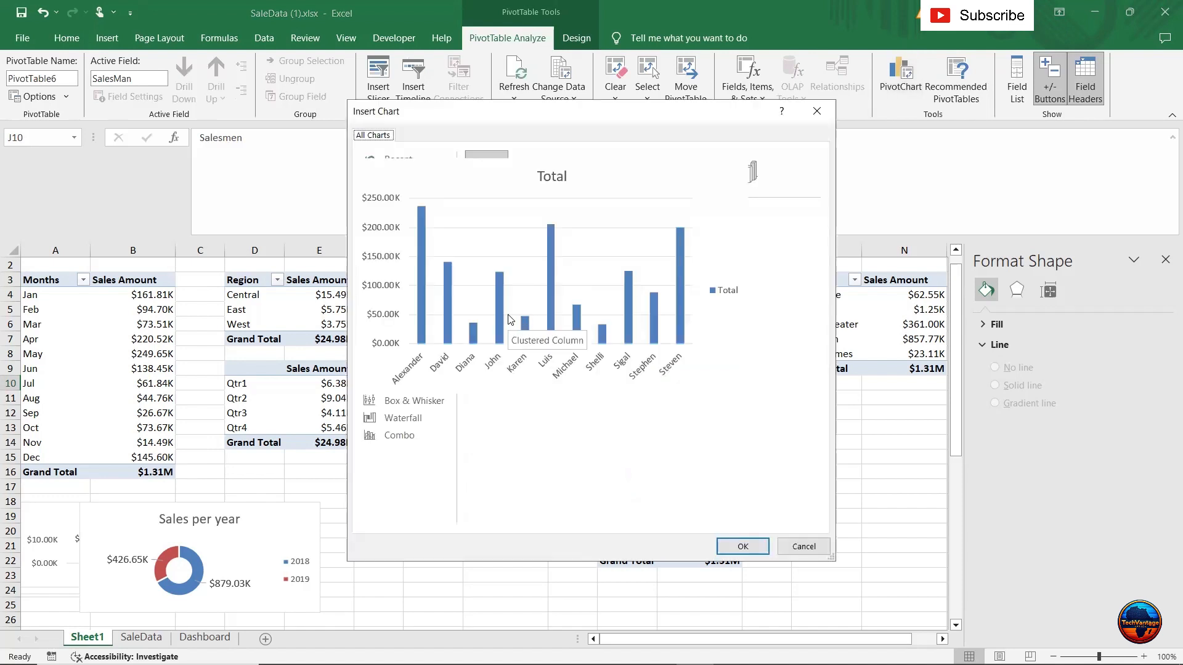
pyautogui.click(743, 545)
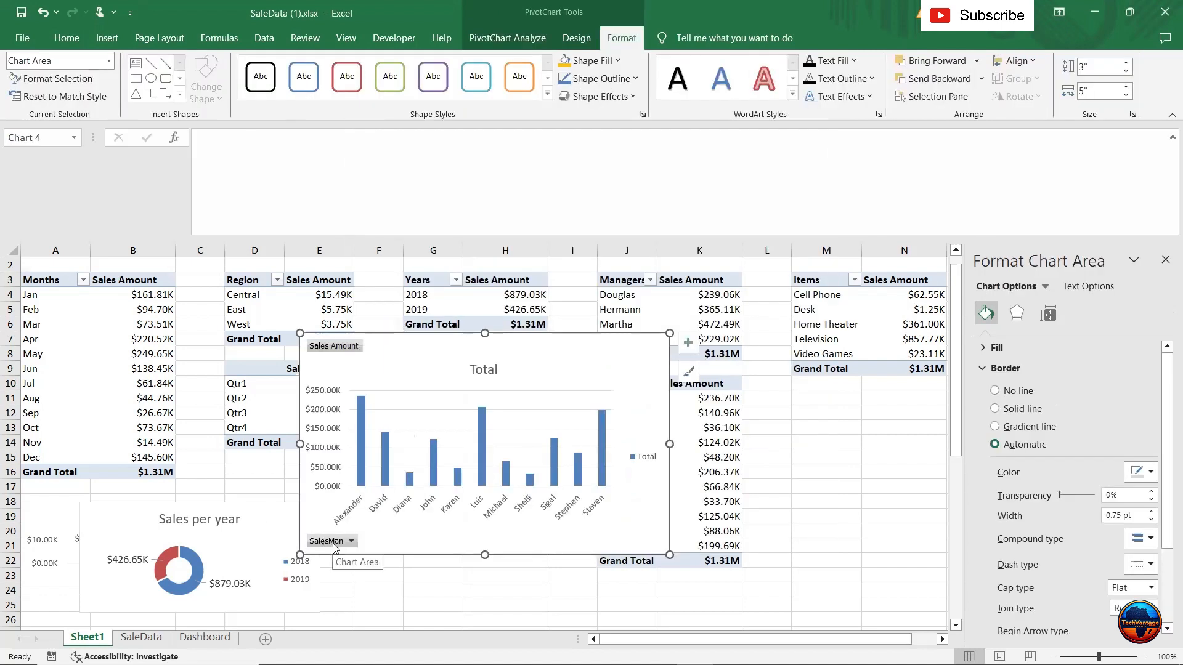
# Sort the SalesMan field of the new PivotChart in ascending order by Sales Amount.
pyautogui.click(333, 541)
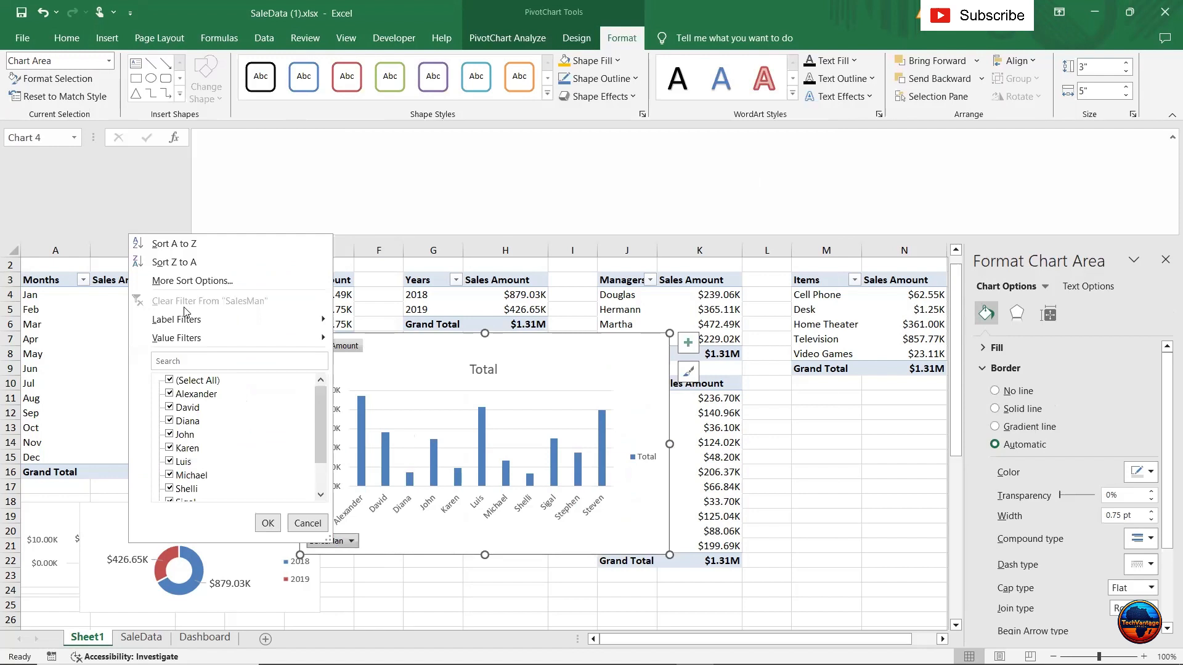
pyautogui.click(166, 244)
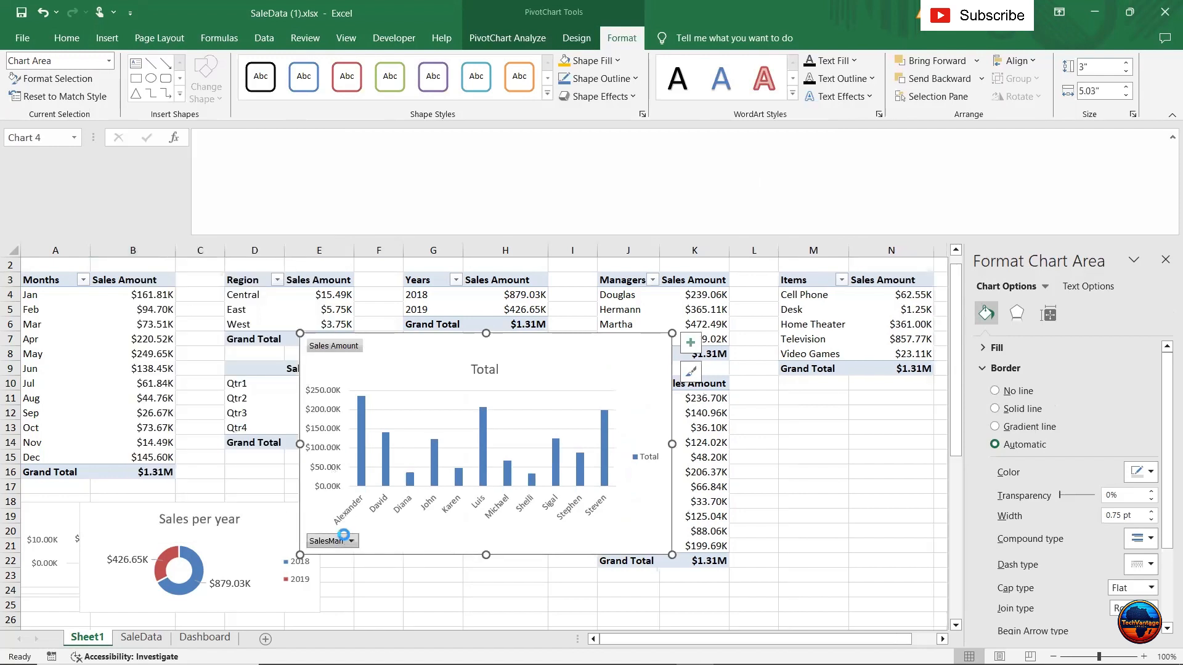
pyautogui.click(351, 541)
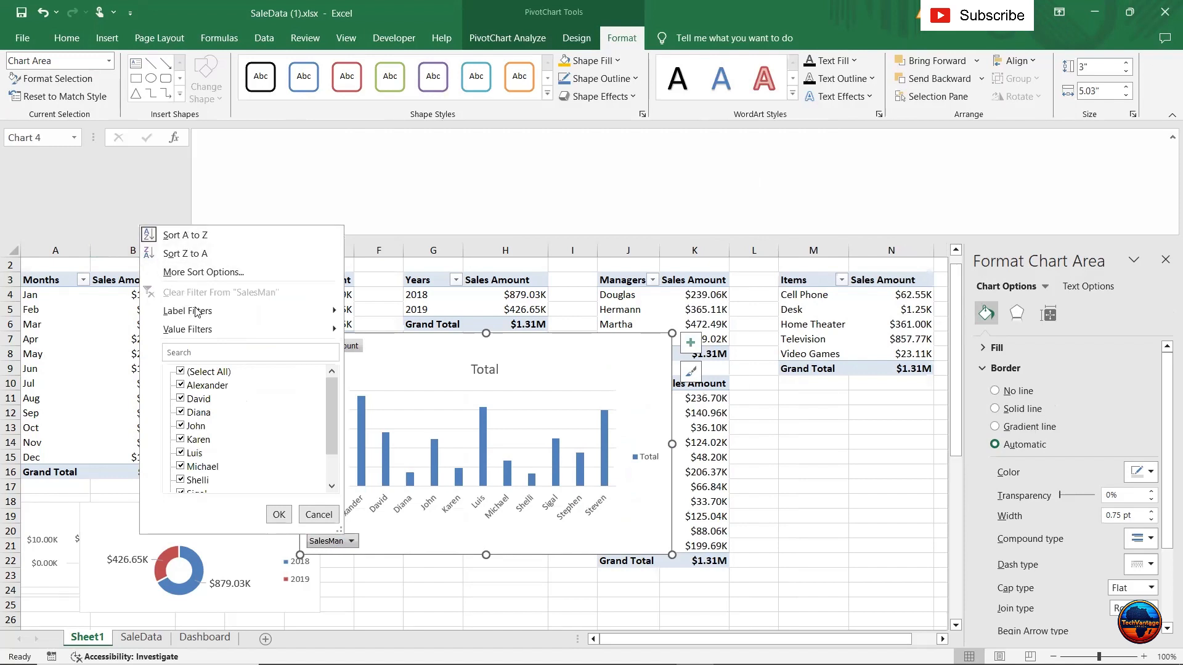
pyautogui.moveTo(196, 312)
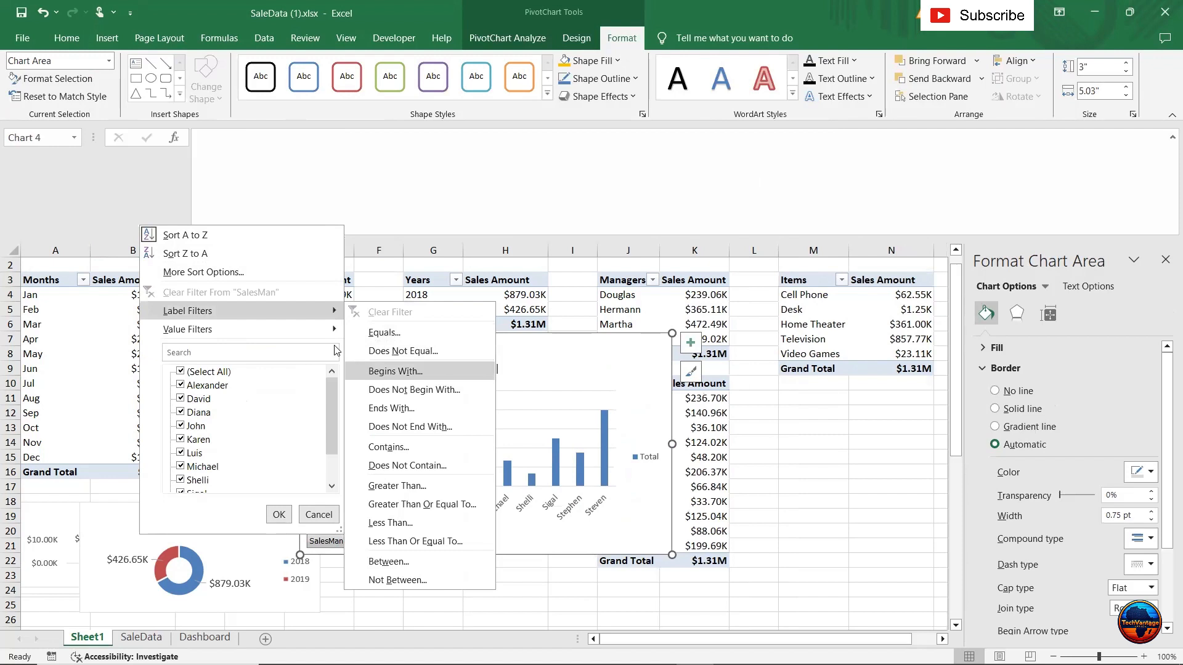
pyautogui.moveTo(249, 323)
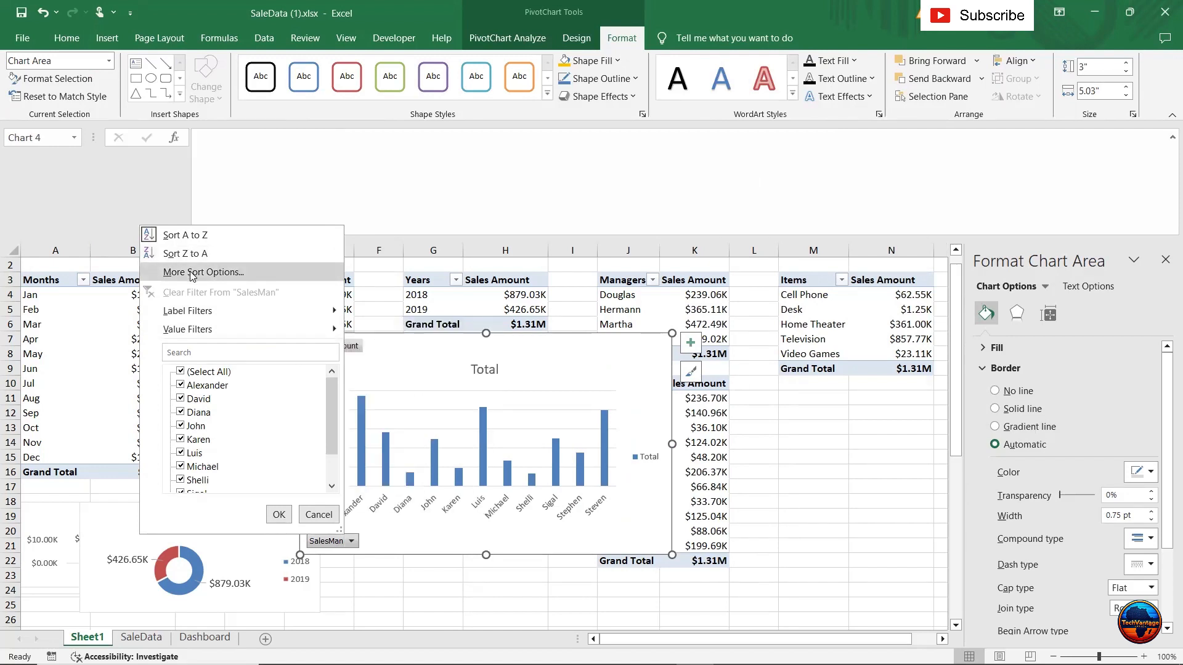
pyautogui.press('Return')
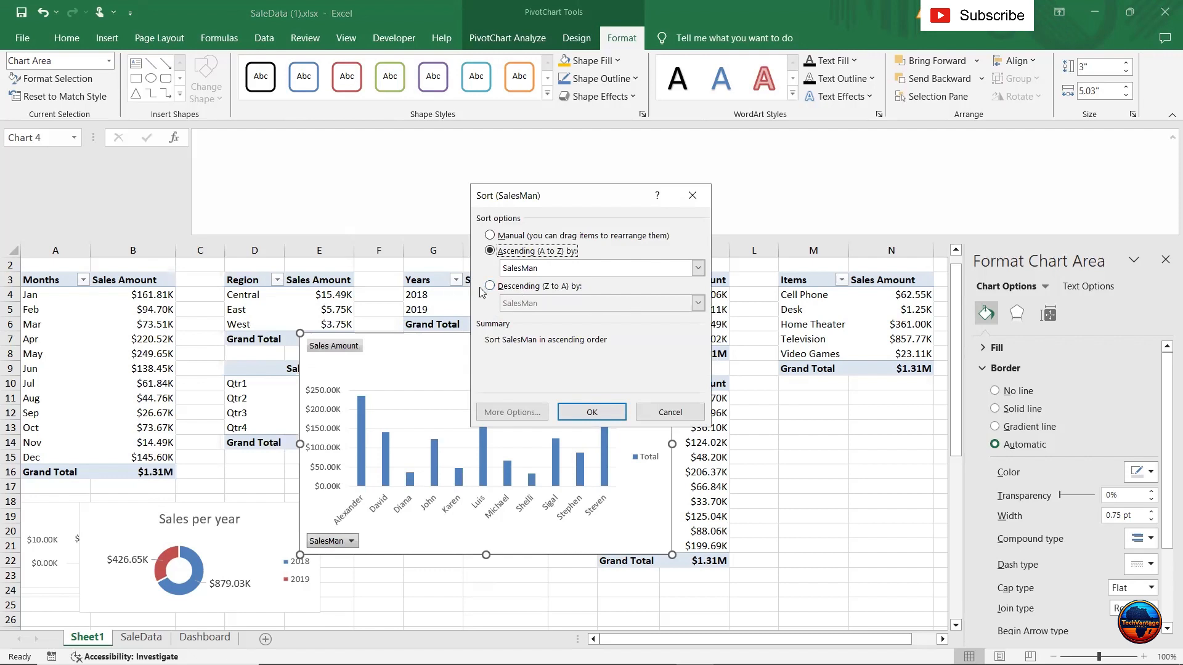
pyautogui.click(698, 268)
pyautogui.click(595, 293)
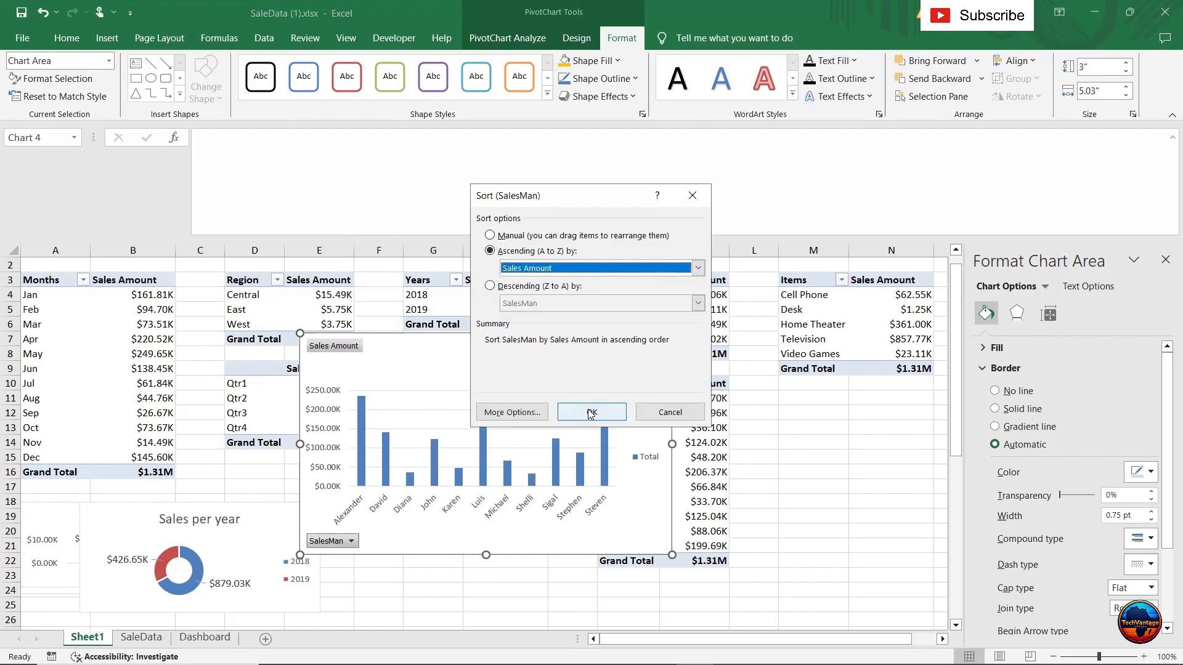
pyautogui.click(590, 412)
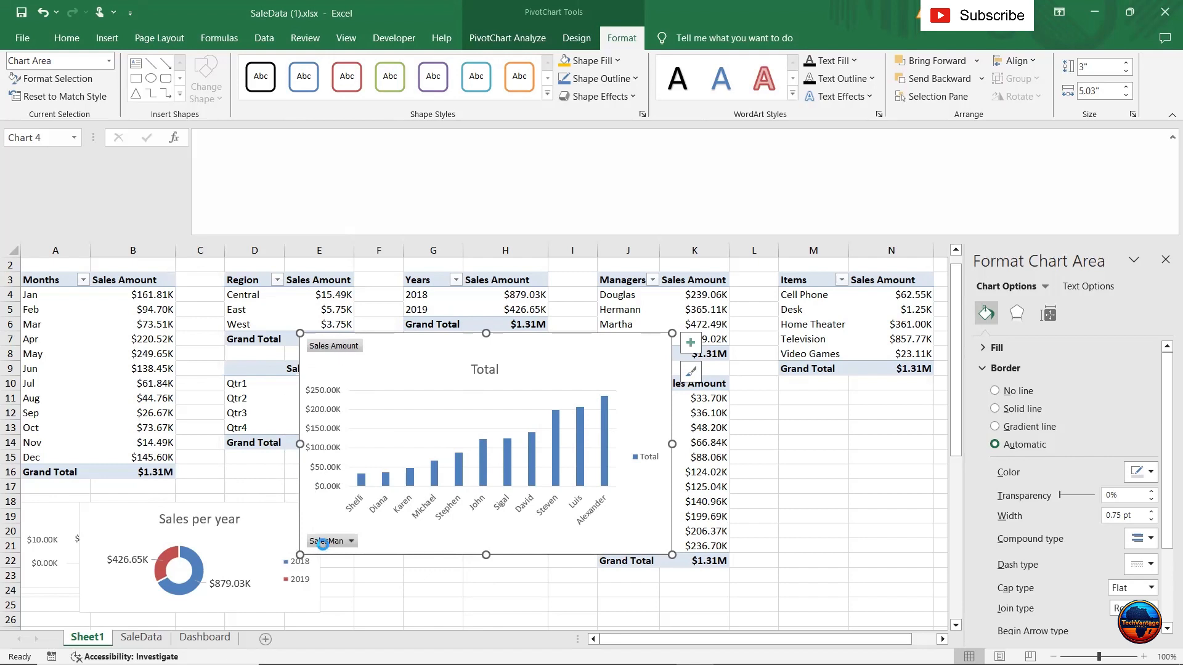
# Sort the SalesMan field of the PivotChart in descending order by Sales Amount.
pyautogui.click(326, 542)
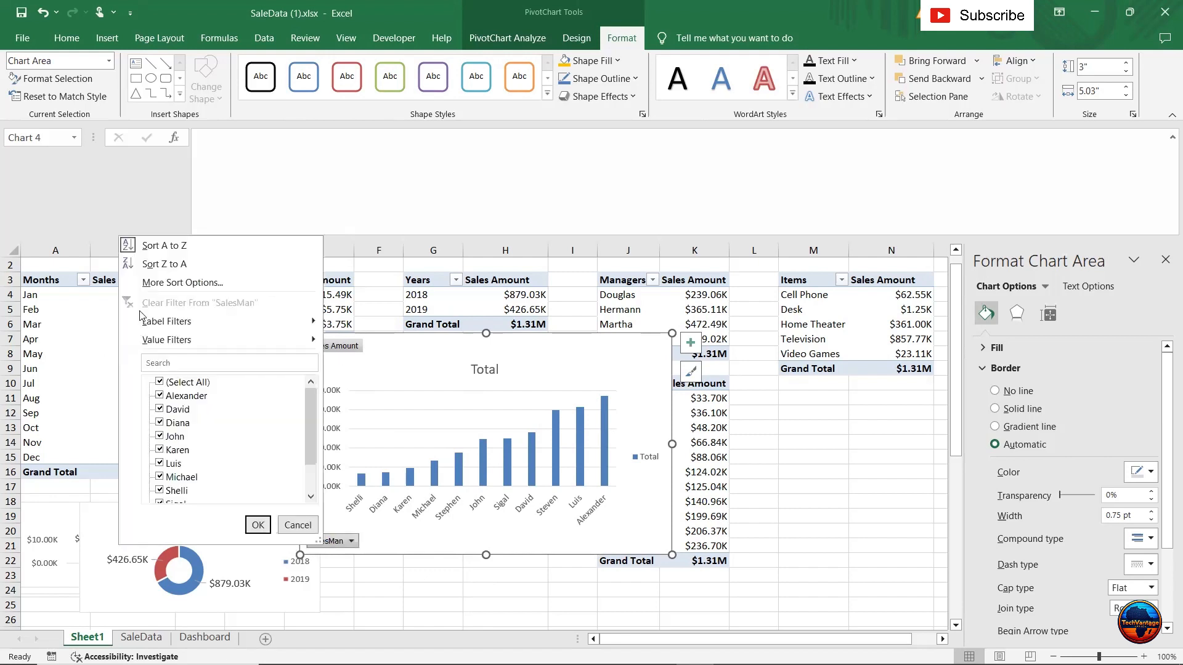
pyautogui.click(160, 264)
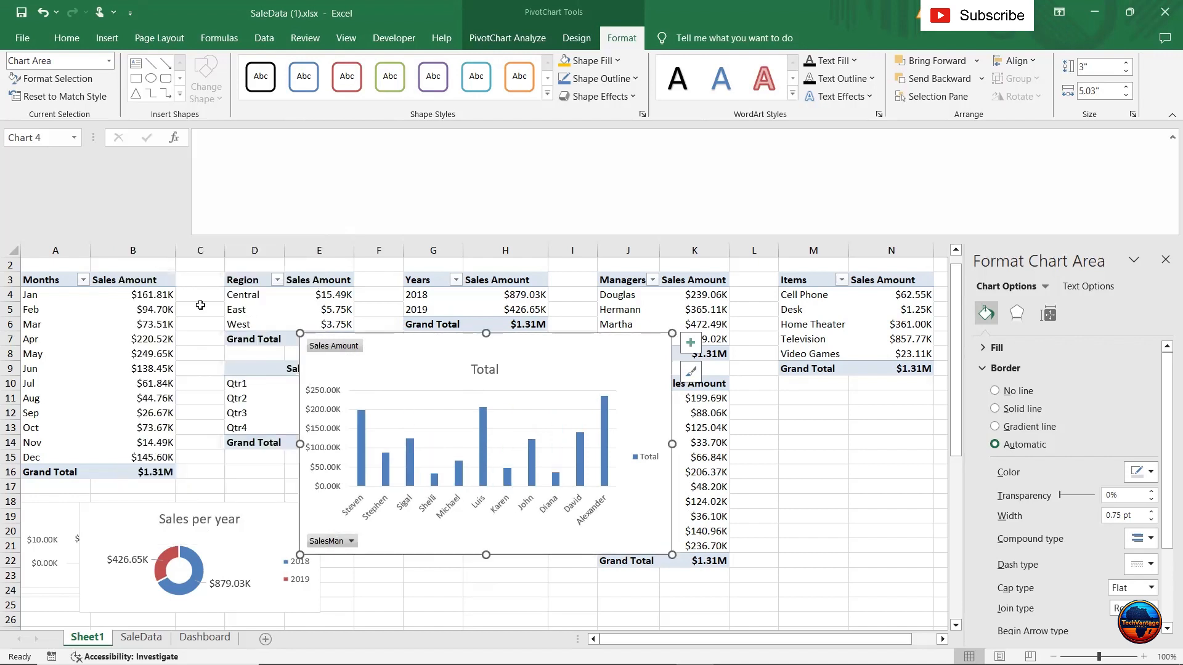
pyautogui.click(334, 539)
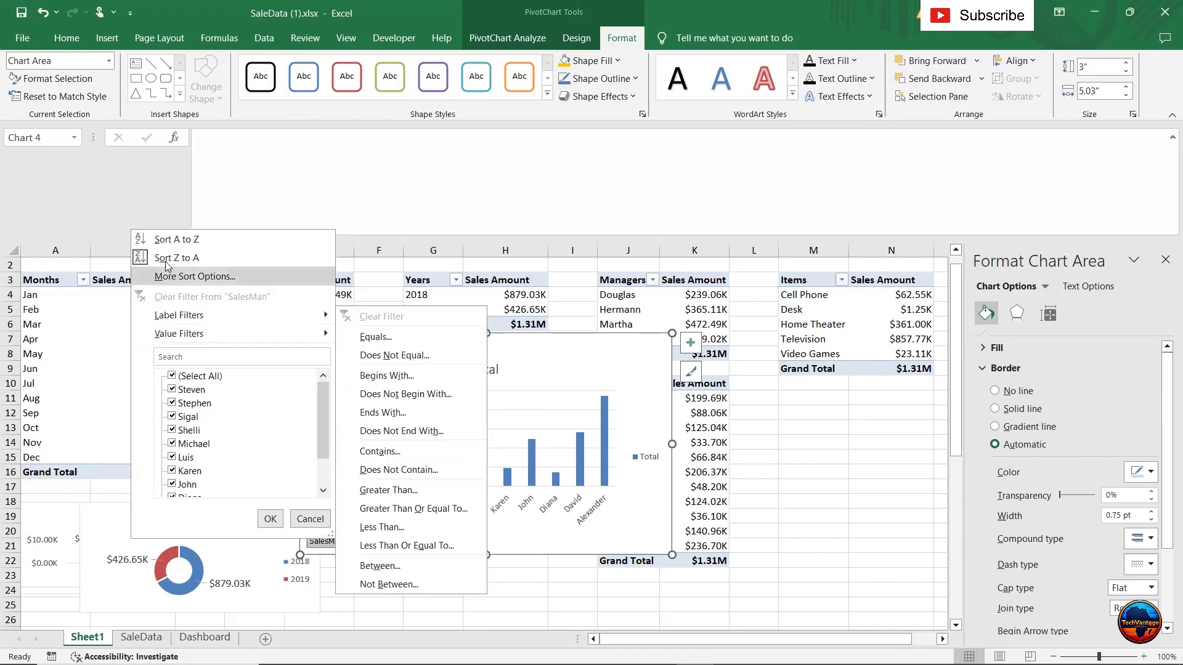
pyautogui.click(177, 278)
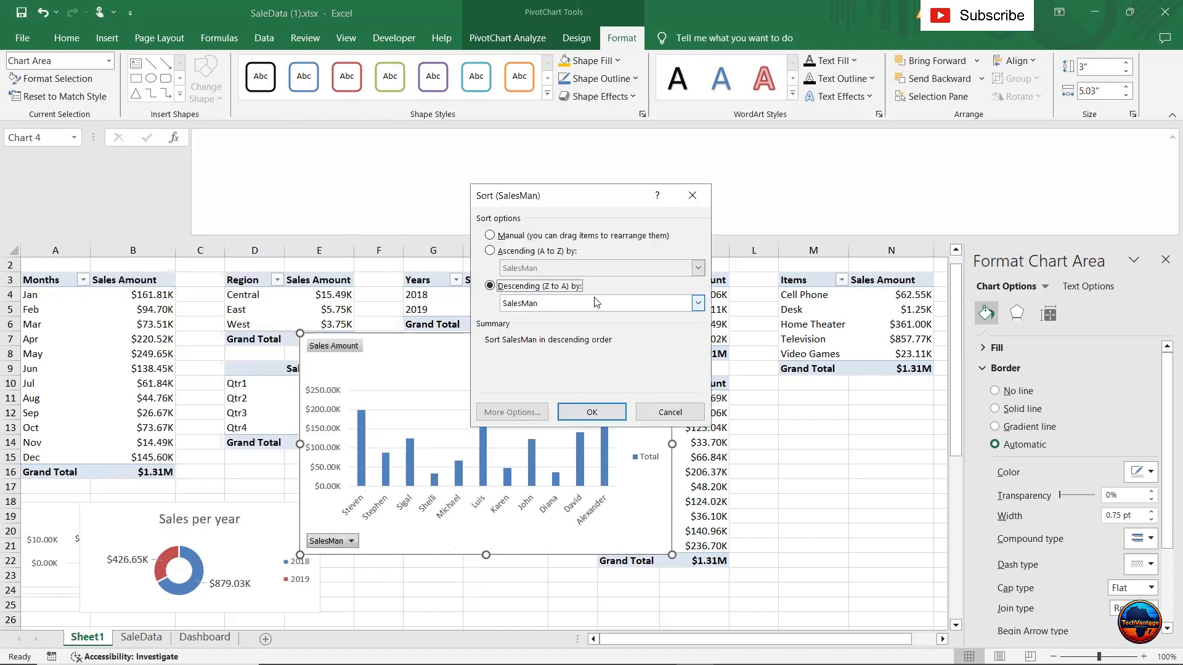
pyautogui.click(698, 303)
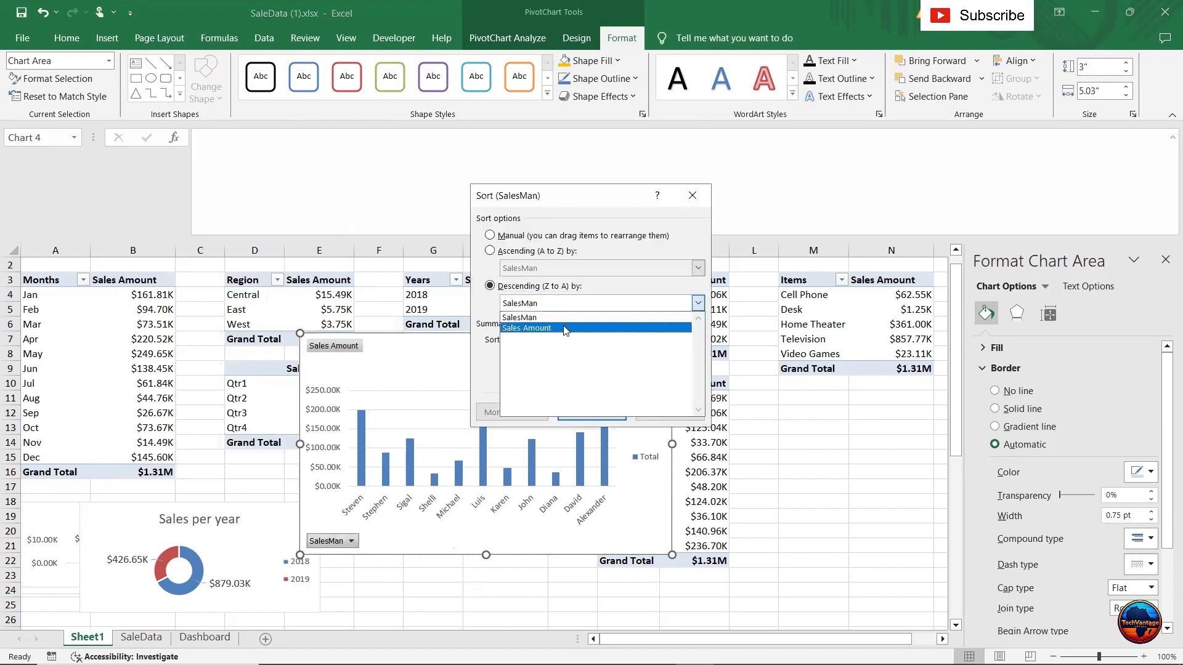
pyautogui.click(564, 328)
pyautogui.click(586, 413)
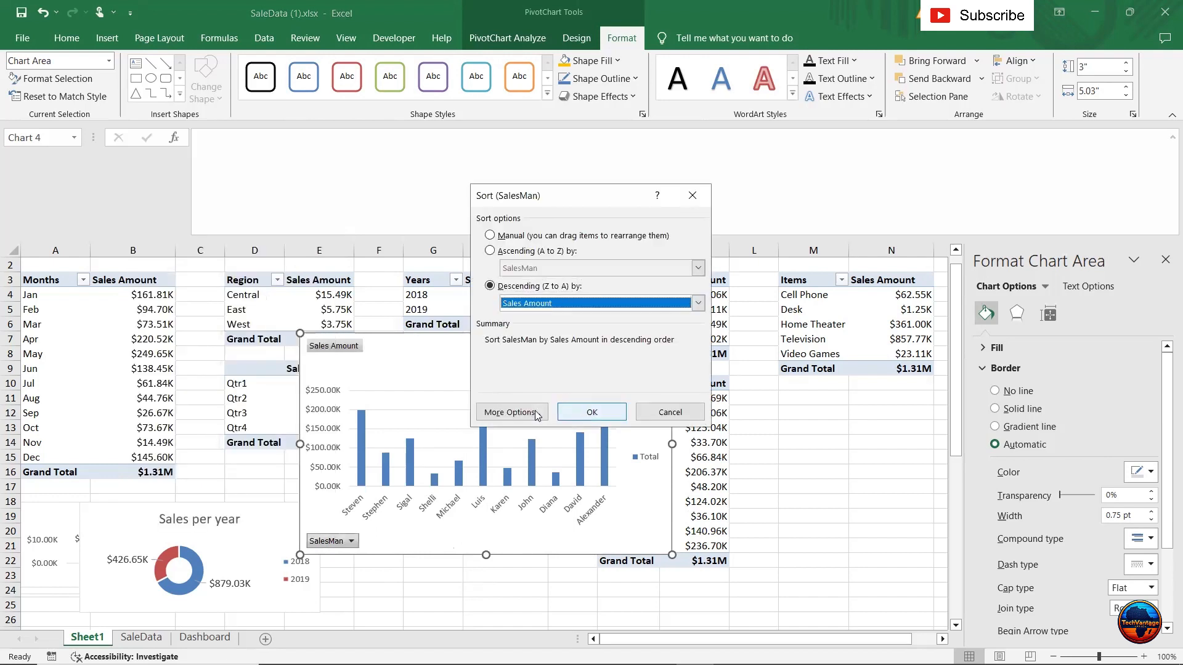
# Hide all field buttons on the salesmen chart and remove its gridlines and legend.
pyautogui.rightClick(326, 541)
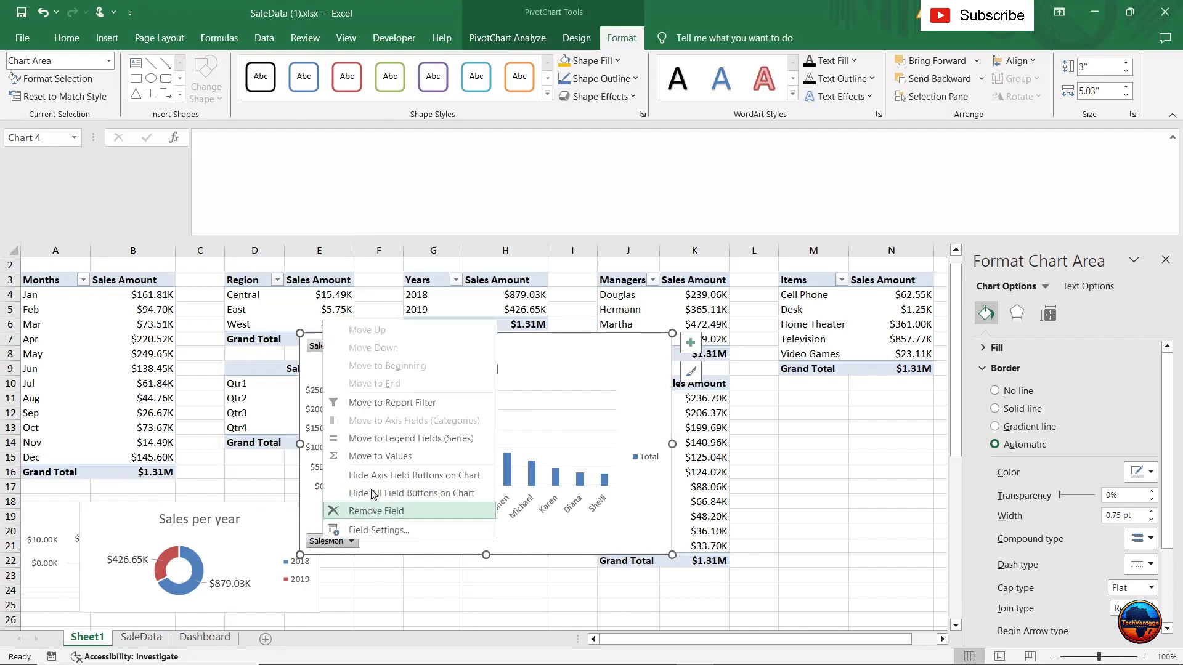
pyautogui.click(373, 511)
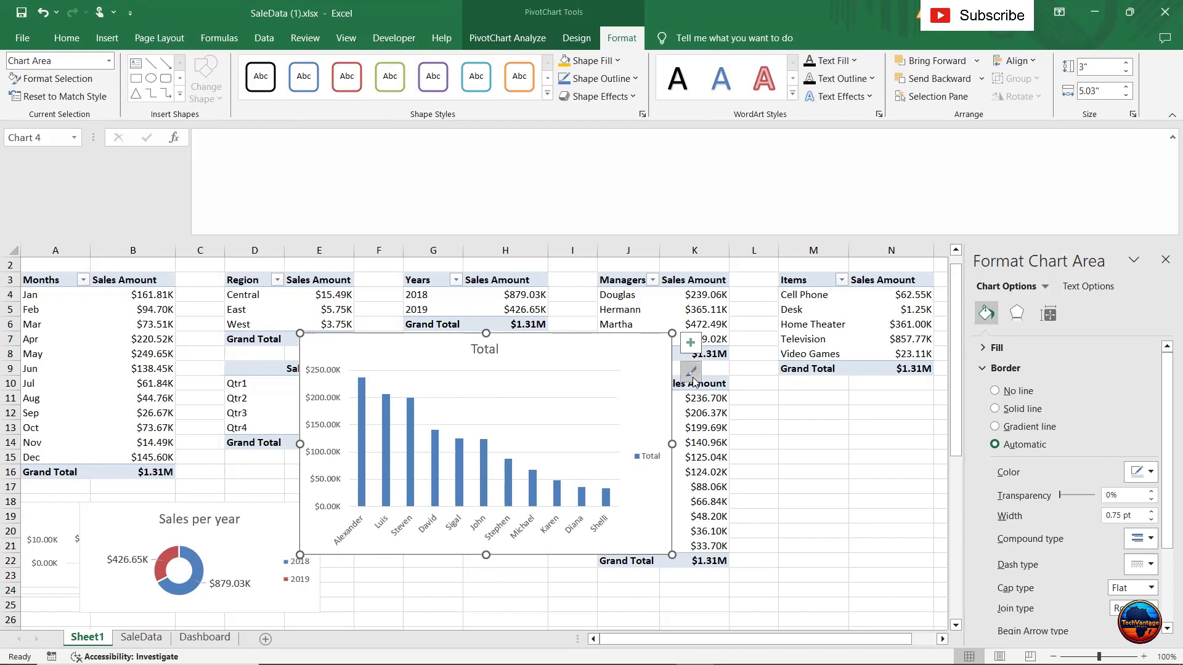
pyautogui.click(690, 345)
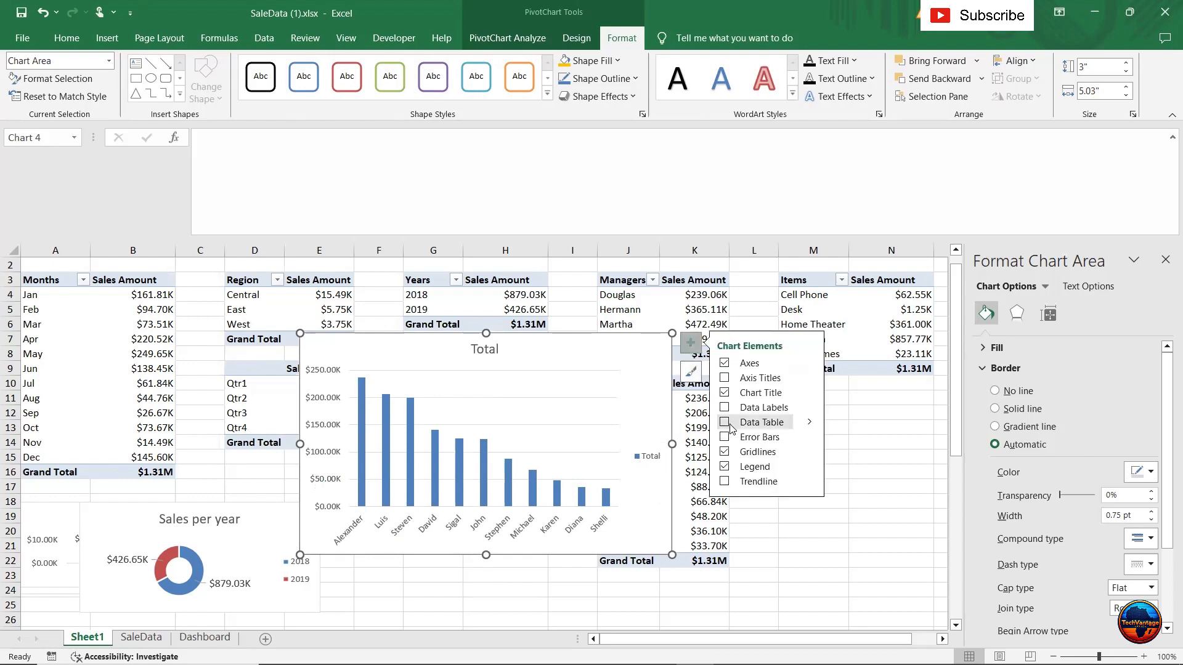
pyautogui.click(724, 466)
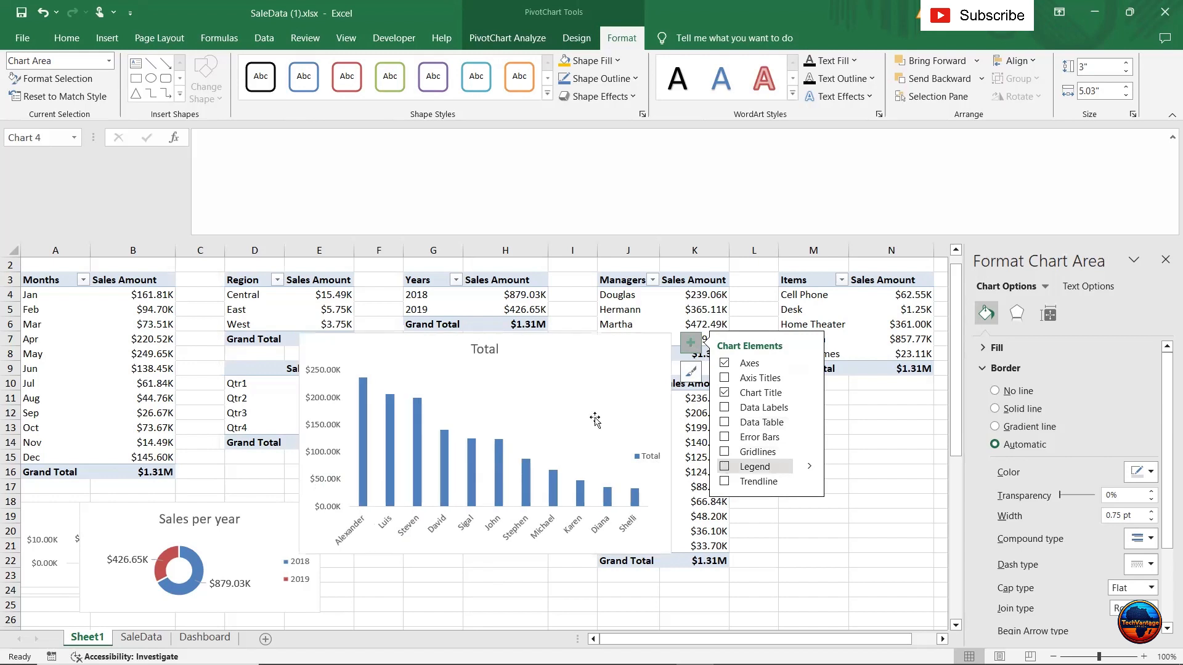
# Title the salesmen chart "Sales by Salesmen" and add data labels to its columns.
pyautogui.click(485, 351)
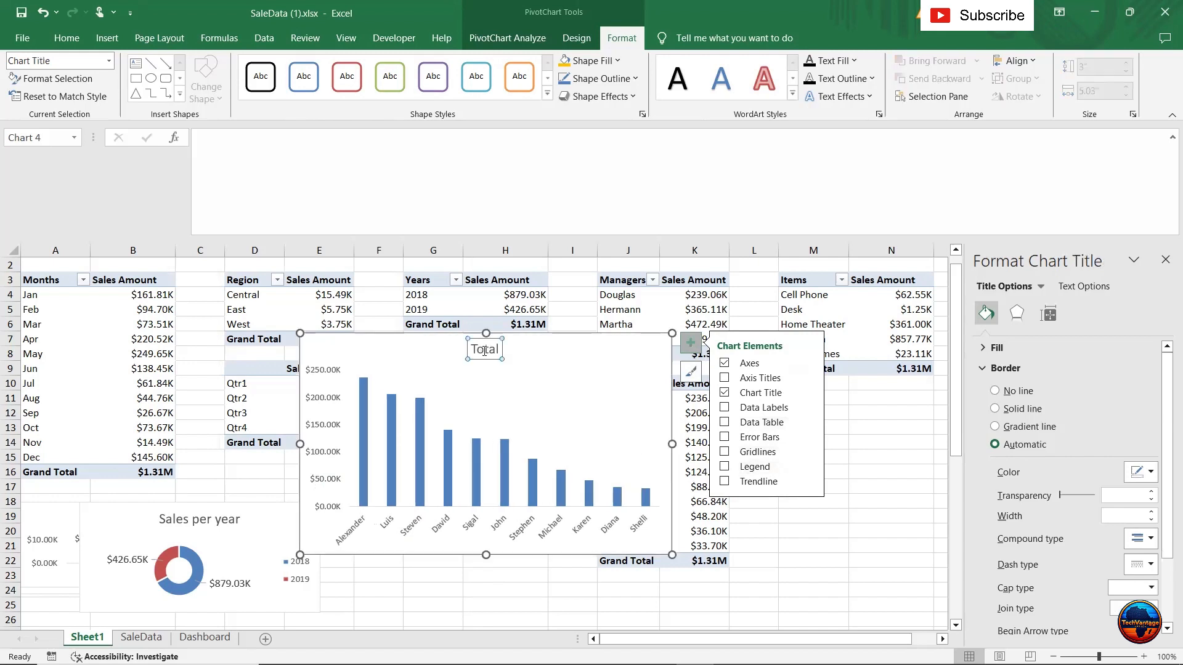
pyautogui.doubleClick(485, 351)
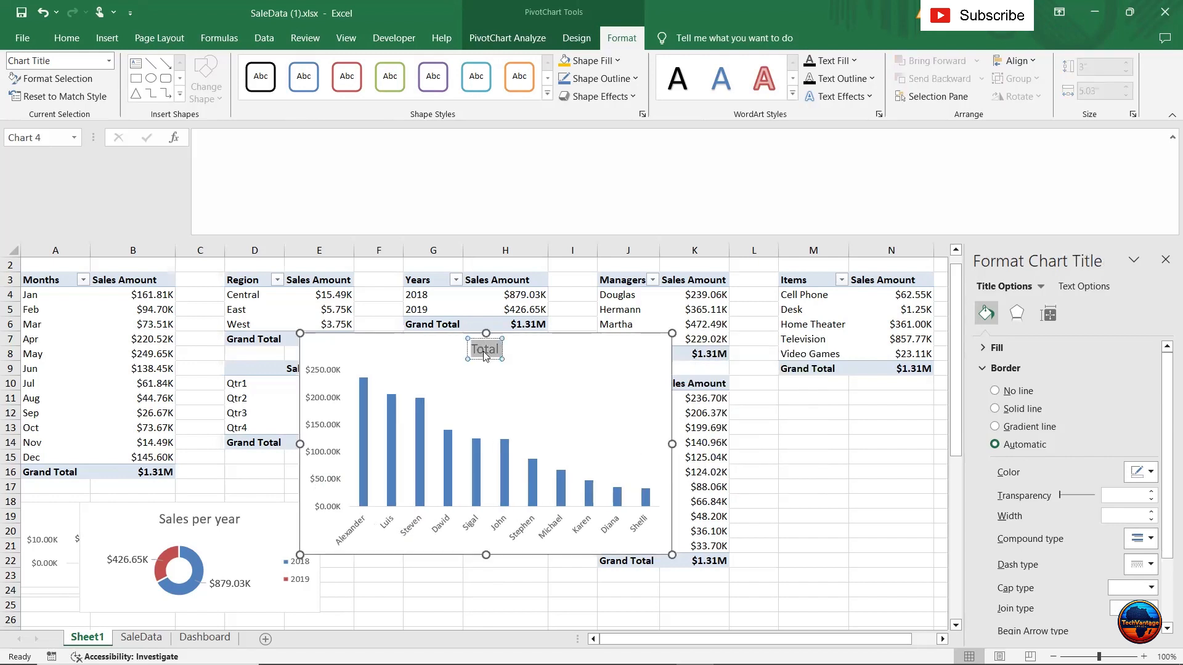
pyautogui.write('Sales by Salem')
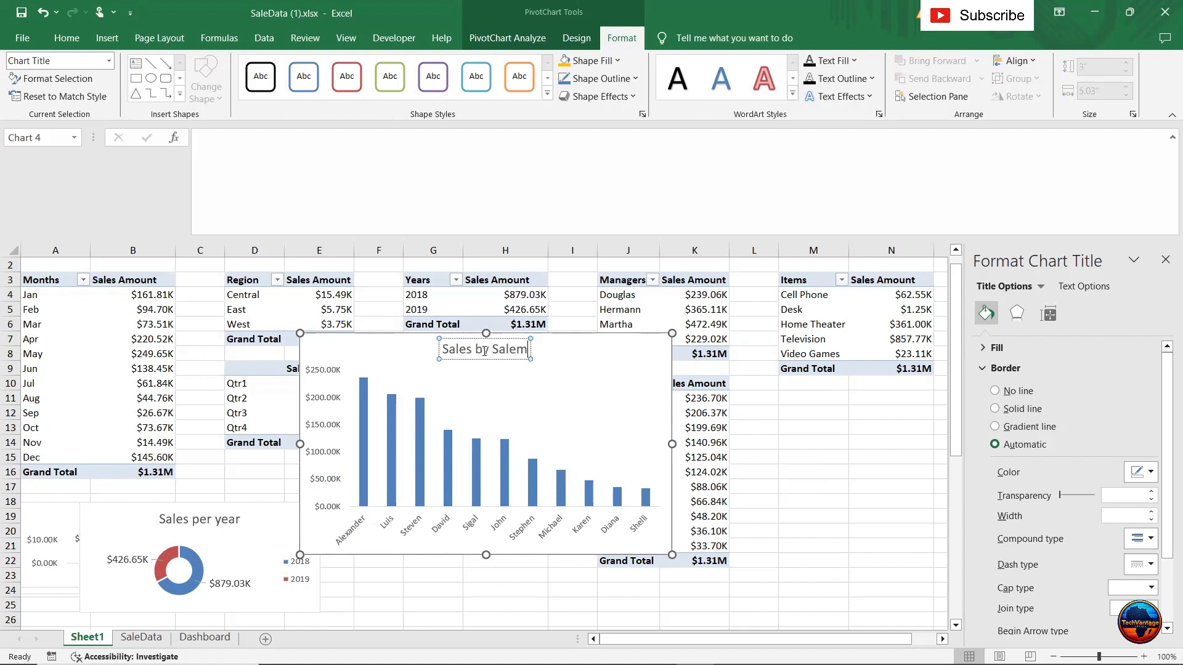
pyautogui.press('BackSpace')
pyautogui.write('smen')
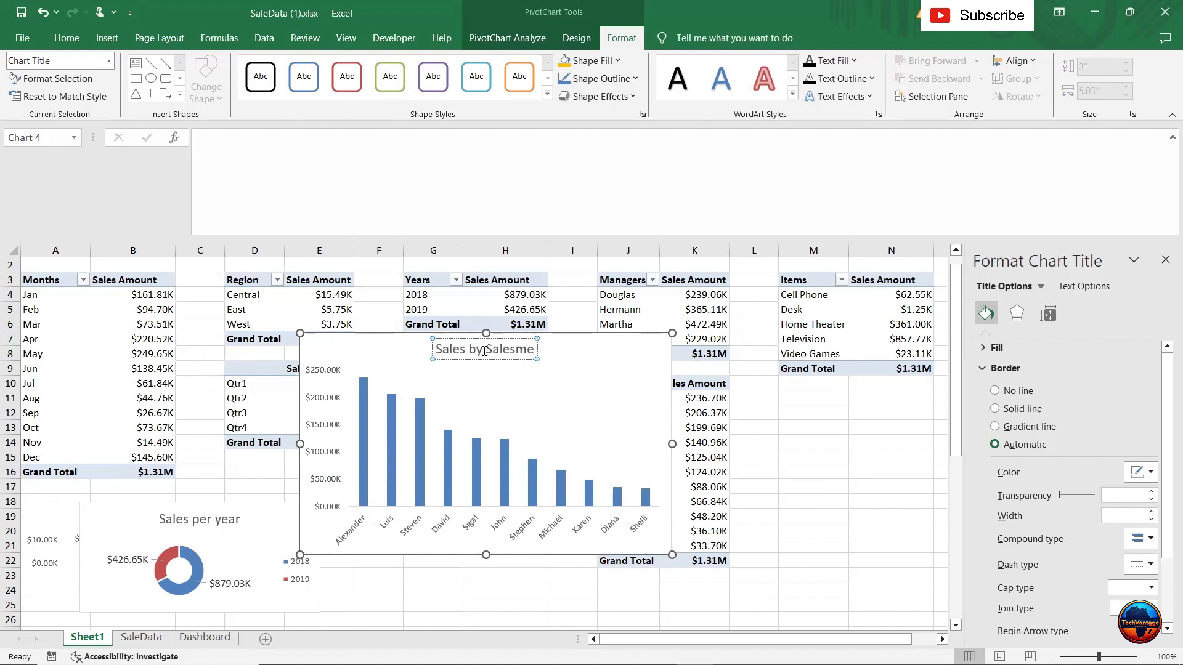
pyautogui.click(565, 361)
pyautogui.click(691, 342)
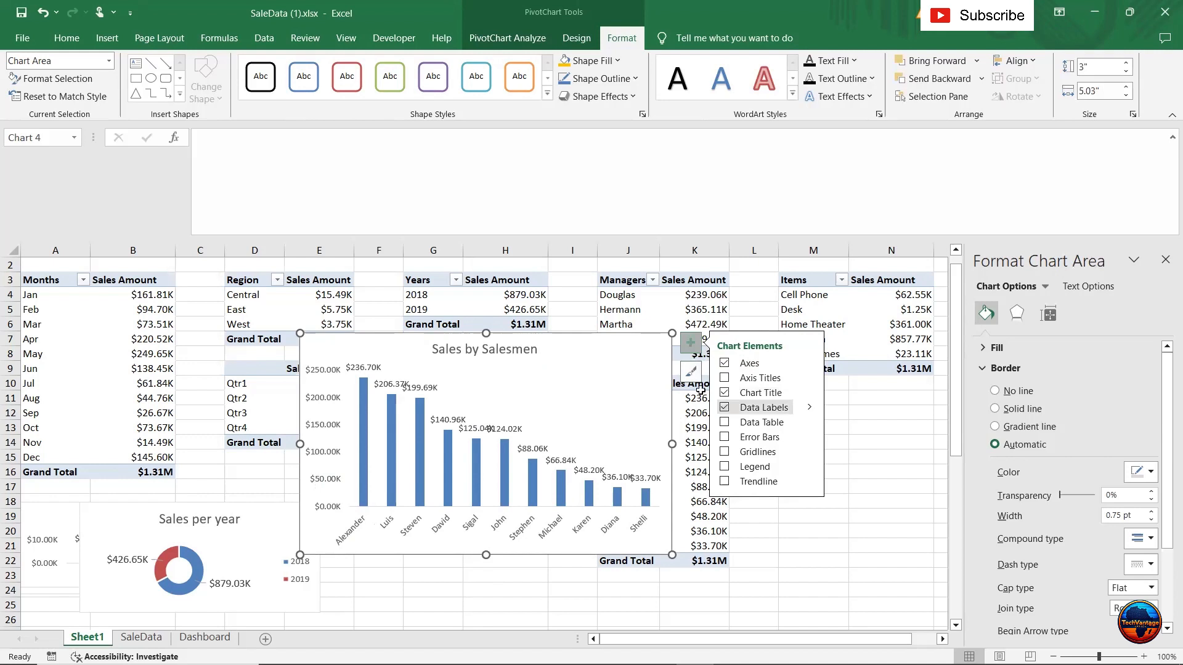
pyautogui.click(603, 358)
# Copy the Sales by Salesmen chart to the Dashboard sheet, shrink it, and place it just to the right of Sales per year.
pyautogui.click(603, 353)
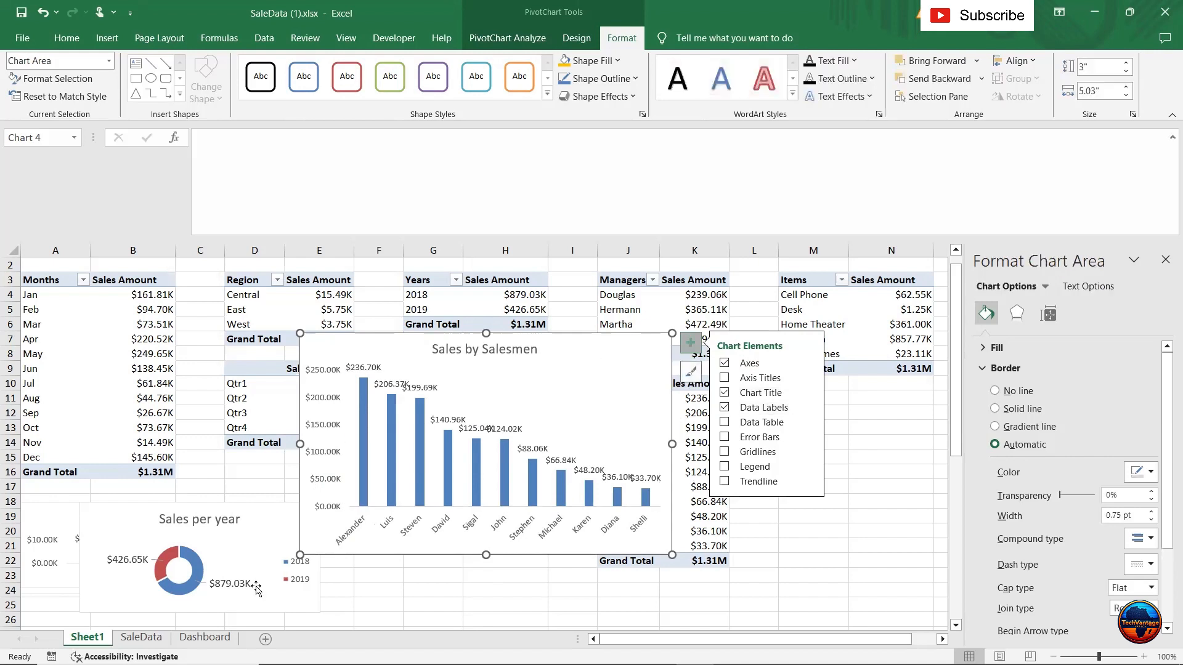
pyautogui.click(205, 637)
pyautogui.click(204, 636)
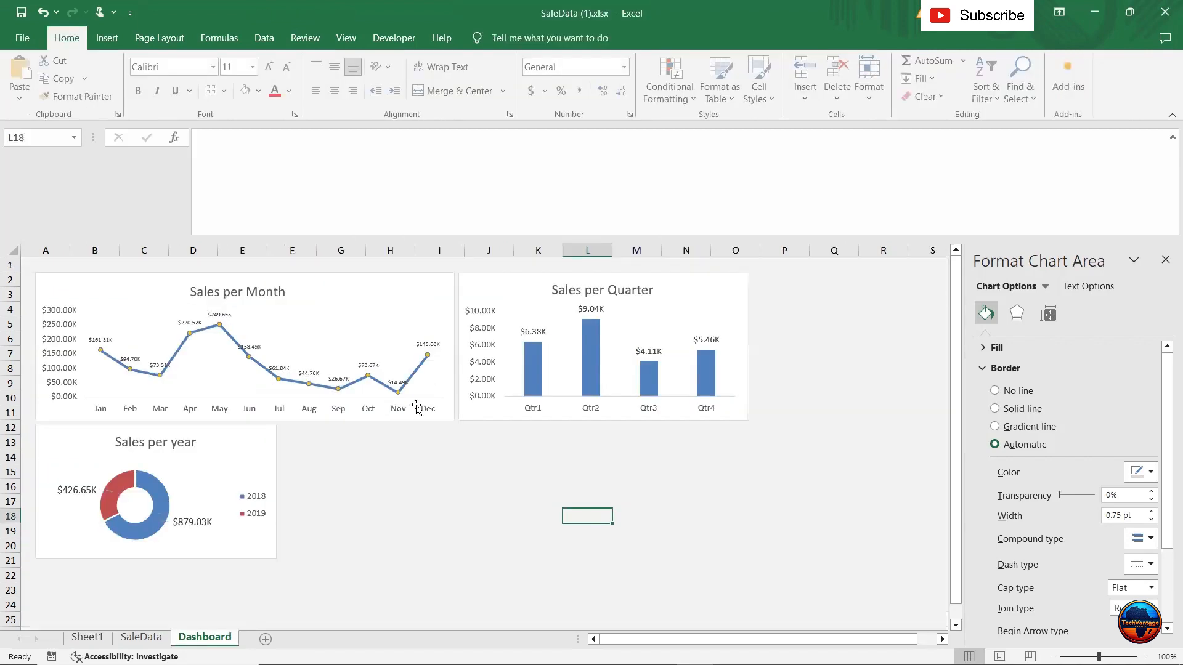
pyautogui.click(380, 448)
pyautogui.hotkey('ctrl', 'v')
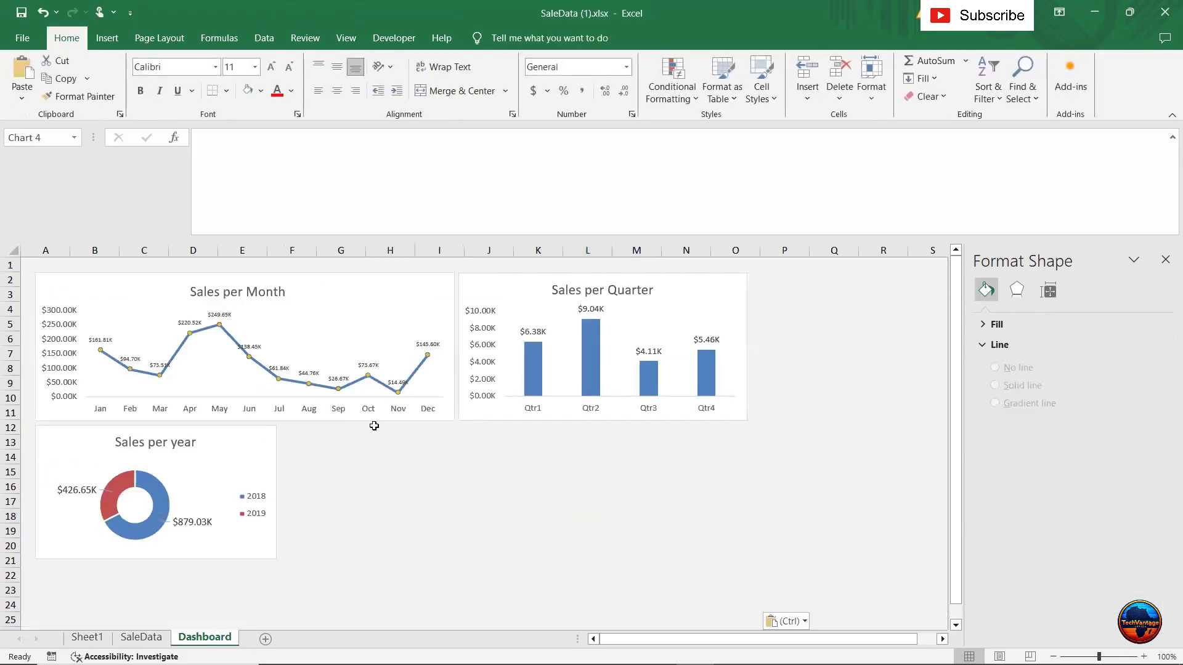
pyautogui.moveTo(443, 520); pyautogui.dragTo(443, 519)
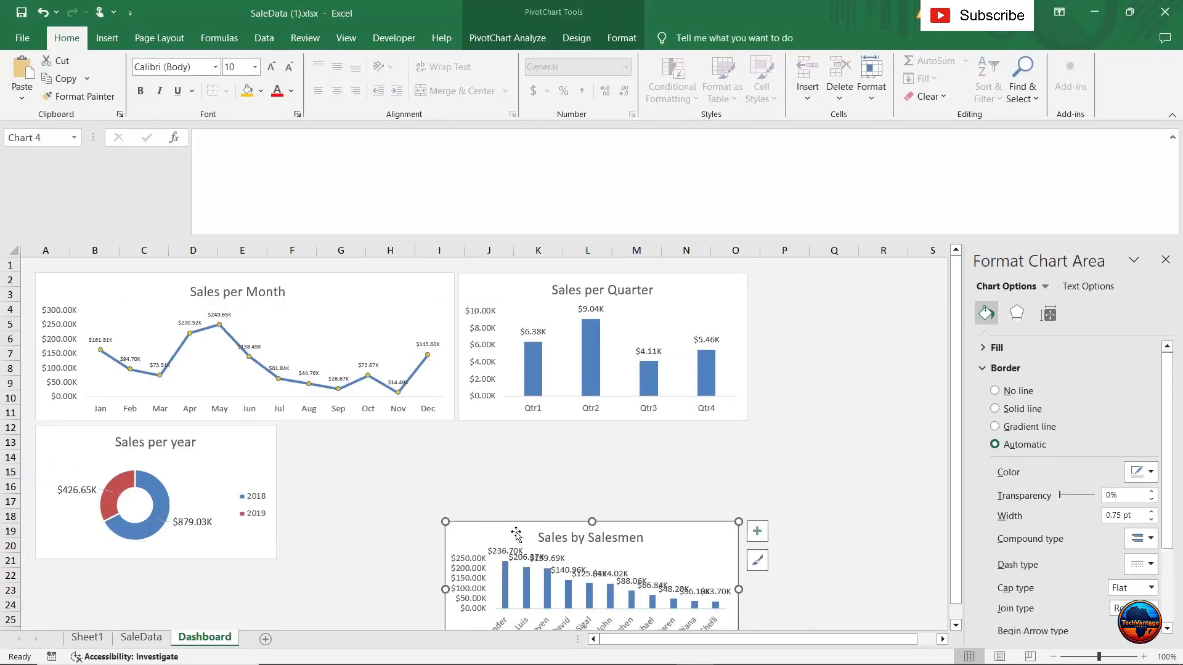
pyautogui.moveTo(515, 533)
pyautogui.mouseDown()
pyautogui.moveTo(337, 456)
pyautogui.moveTo(367, 431)
pyautogui.mouseUp()
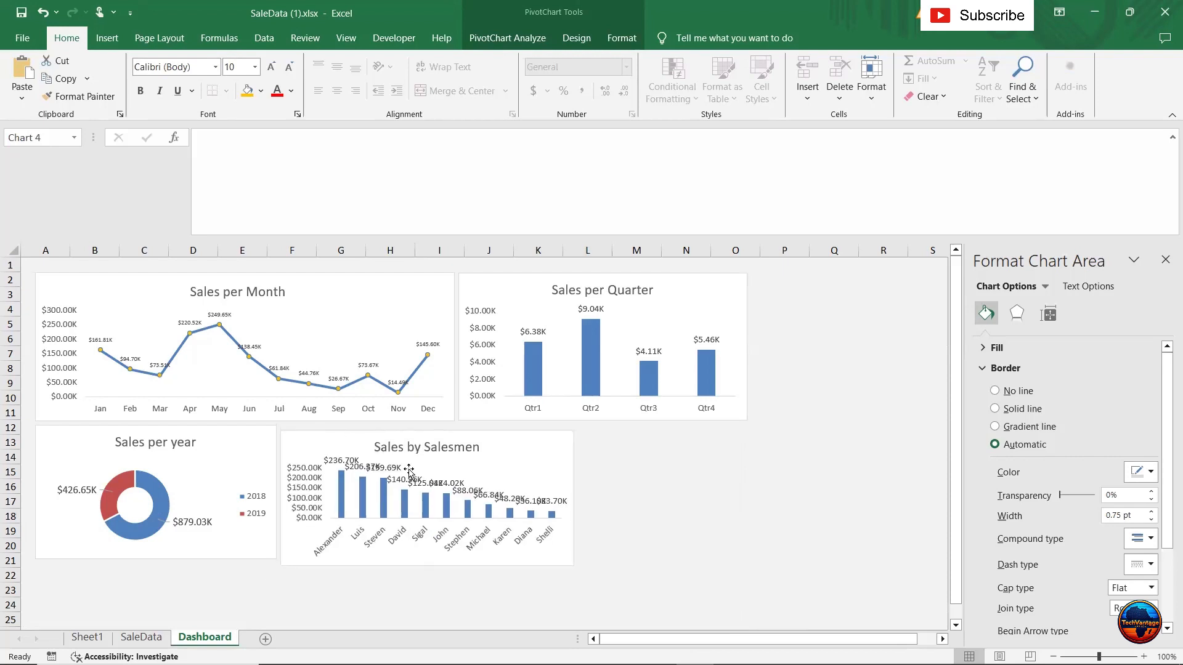
# Widen the Sales by Salesmen chart and make it and the Sales per year chart taller so their top and bottom edges line up.
pyautogui.click(333, 459)
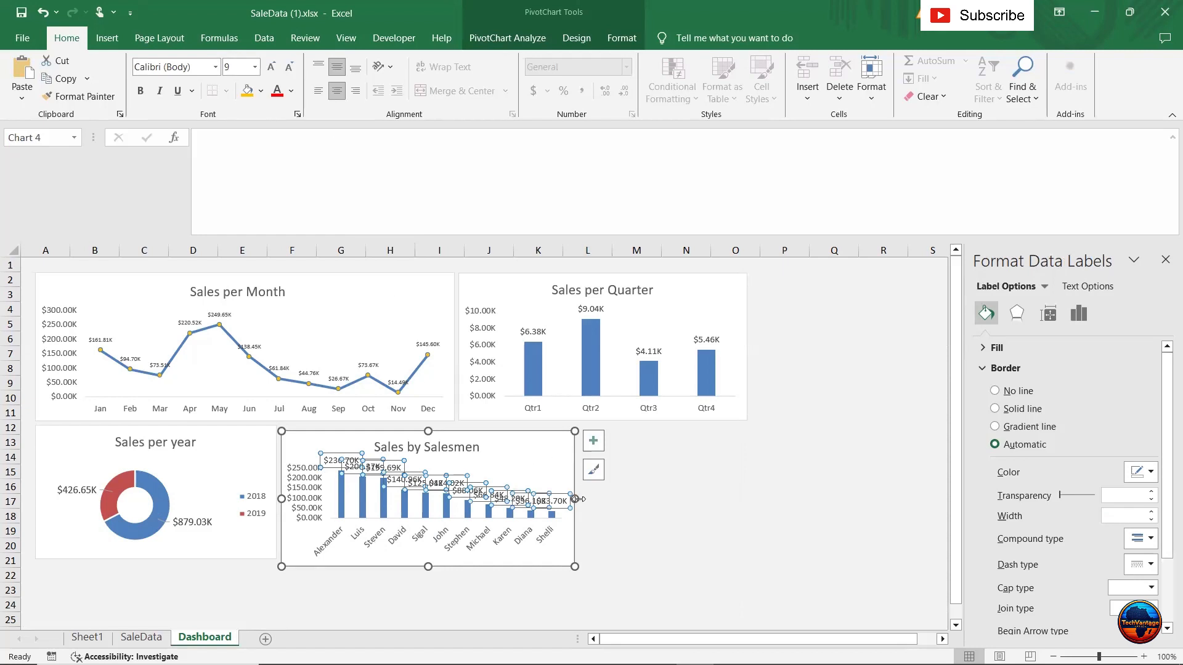
pyautogui.moveTo(576, 499); pyautogui.dragTo(707, 499)
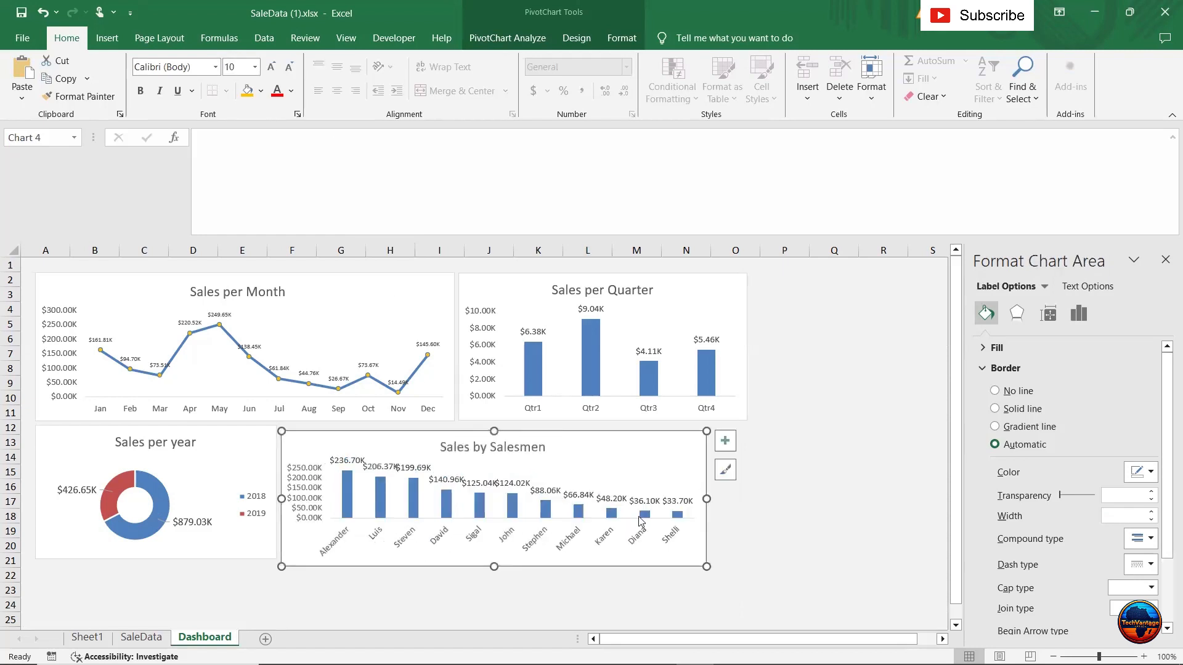
pyautogui.click(201, 546)
pyautogui.moveTo(157, 559); pyautogui.dragTo(157, 579)
pyautogui.click(490, 564)
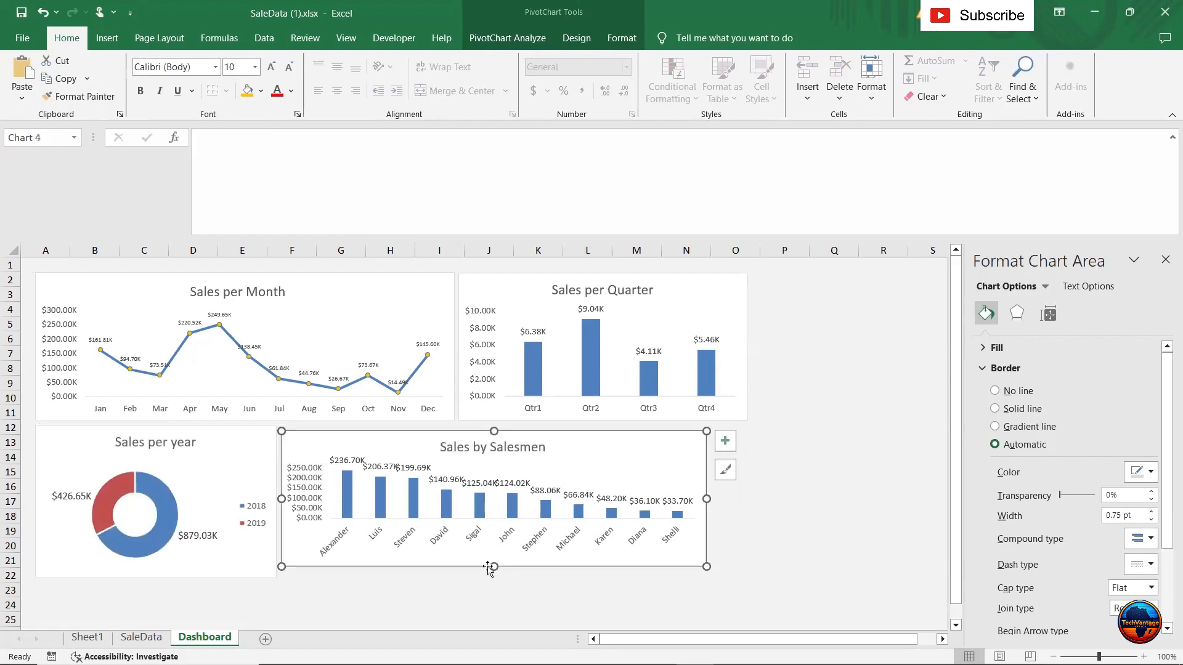
pyautogui.moveTo(493, 566); pyautogui.dragTo(492, 576)
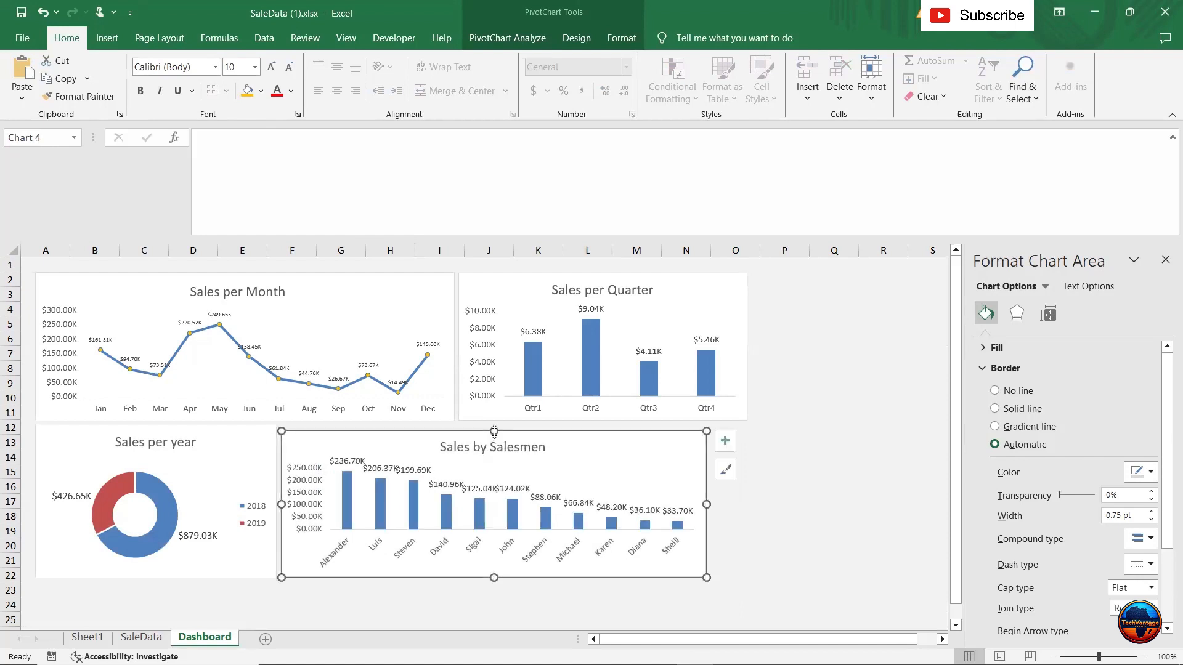
pyautogui.moveTo(493, 424); pyautogui.dragTo(494, 422)
# Reduce the data labels of the Sales by Salesmen chart on the Dashboard to font size 6.
pyautogui.click(442, 483)
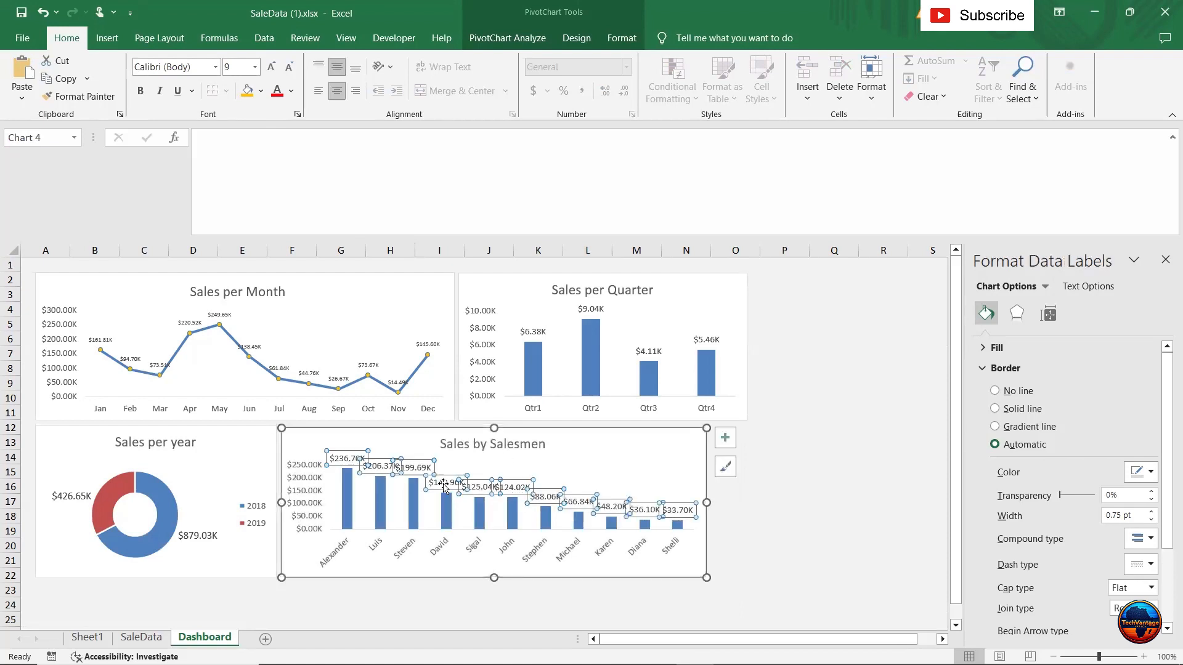
pyautogui.click(287, 73)
pyautogui.click(287, 72)
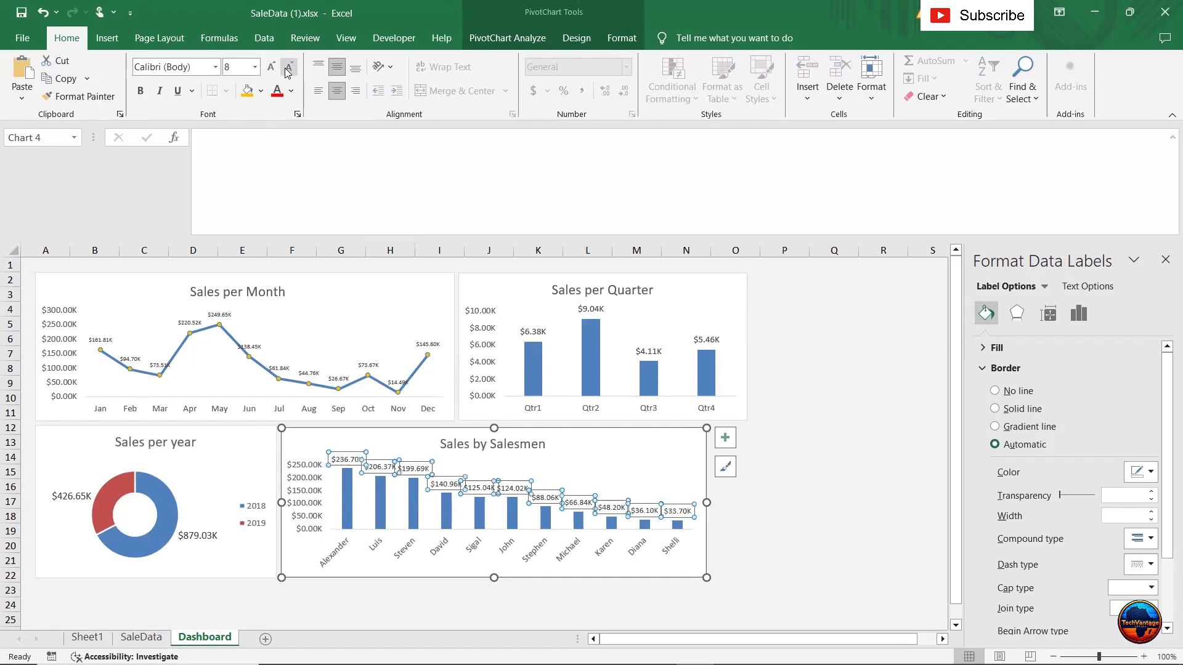
pyautogui.click(287, 73)
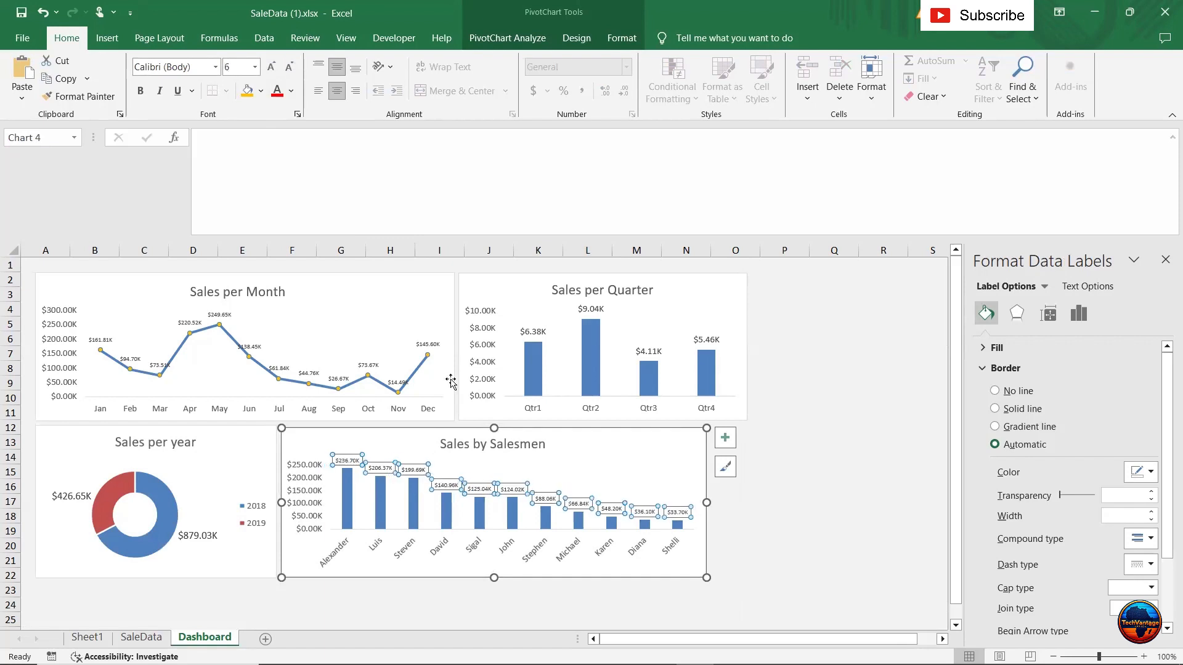
pyautogui.click(812, 534)
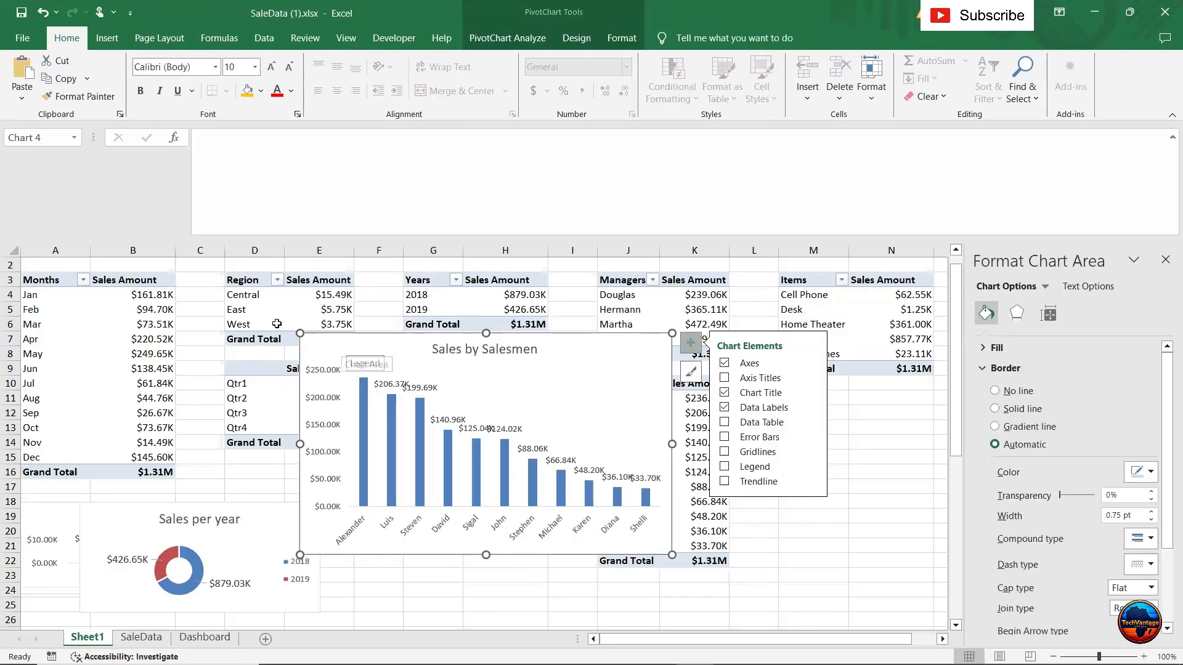
# On Sheet1, shrink the Sales by Salesmen chart and move it off the pivot tables to the area below the Months table.
pyautogui.moveTo(300, 333); pyautogui.dragTo(438, 448)
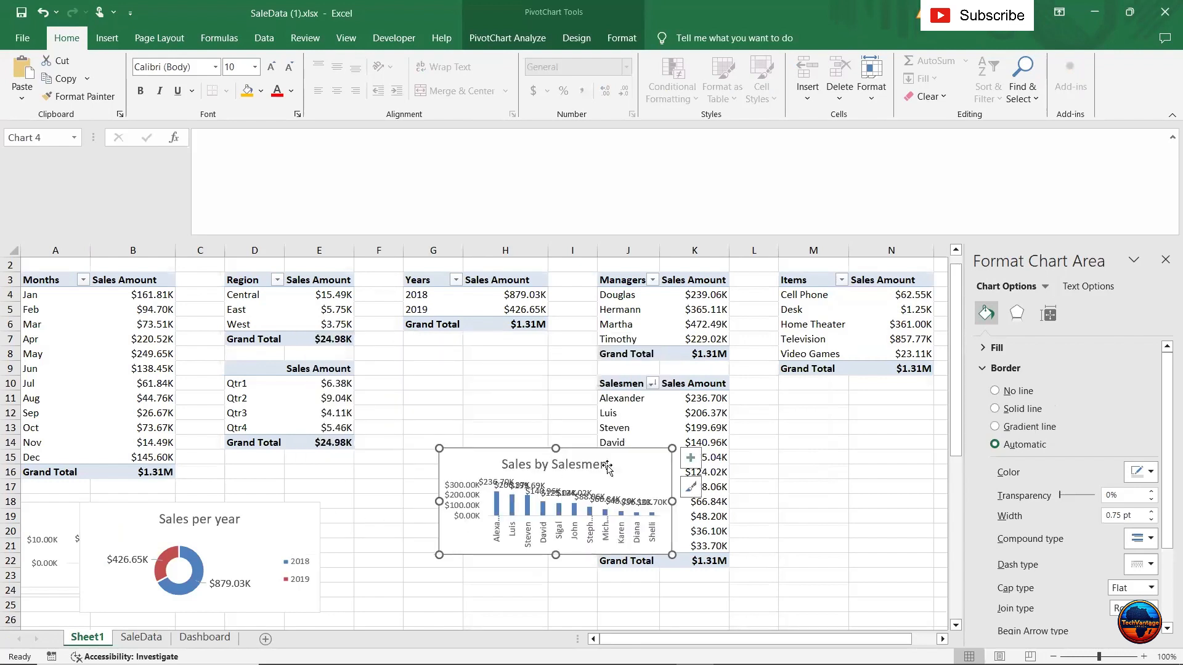
pyautogui.moveTo(628, 464); pyautogui.dragTo(223, 532)
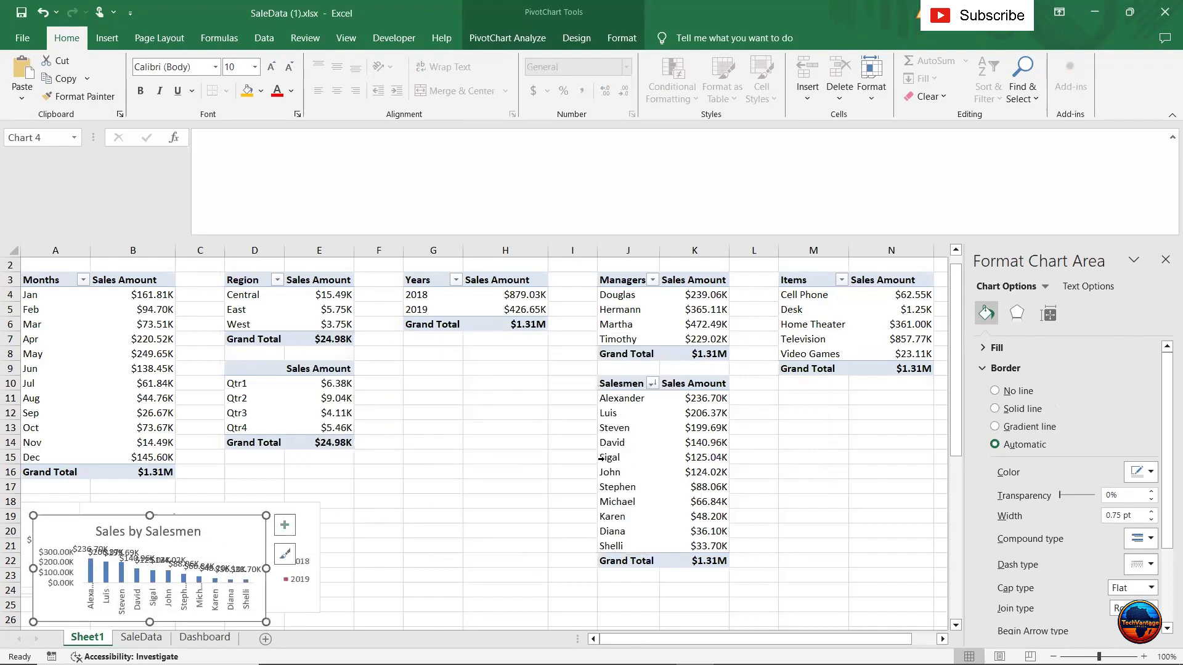
# Insert a clustered column PivotChart from the Managers pivot table on Sheet1.
pyautogui.click(629, 279)
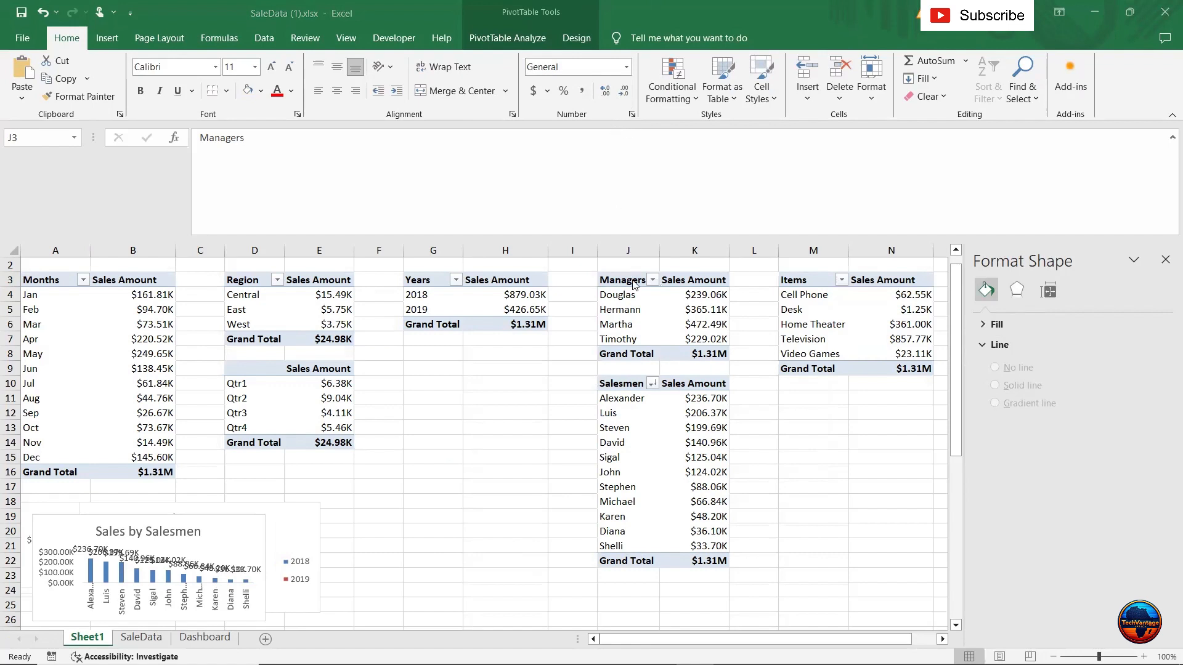
pyautogui.click(574, 25)
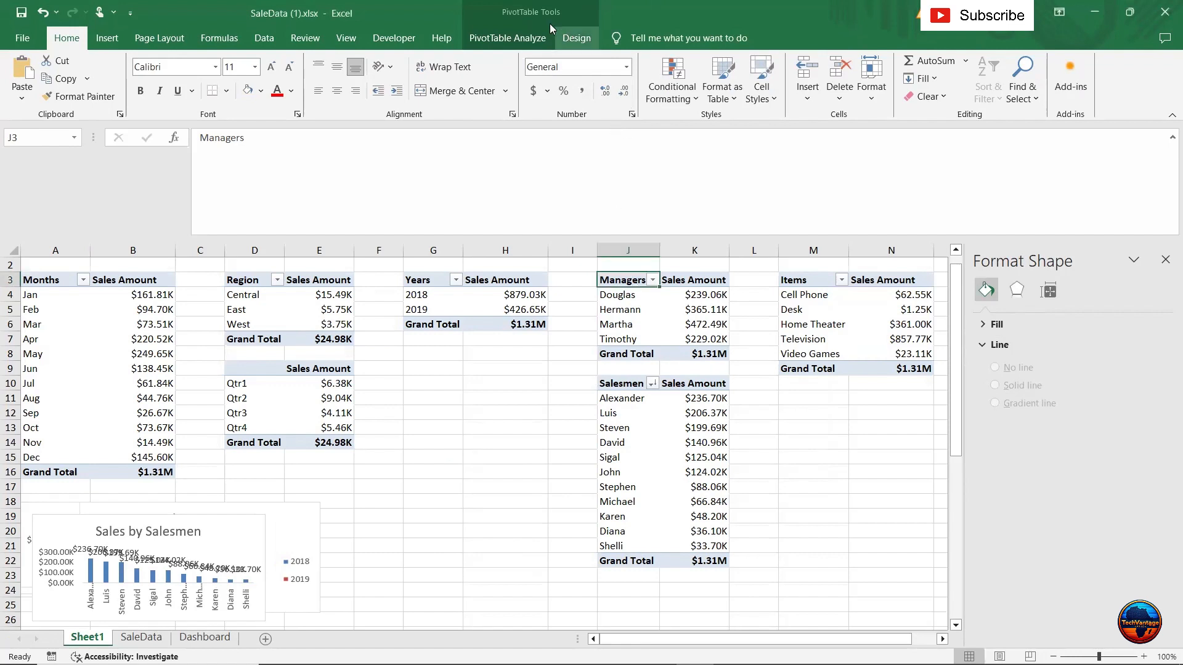
pyautogui.click(508, 37)
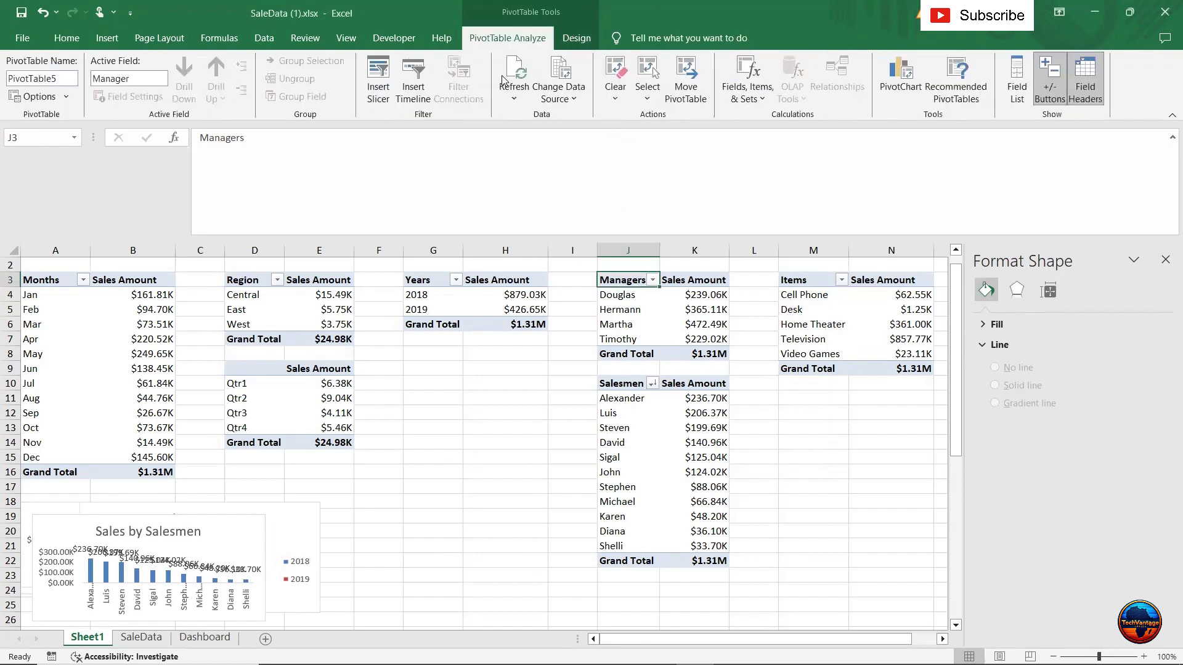
pyautogui.click(901, 77)
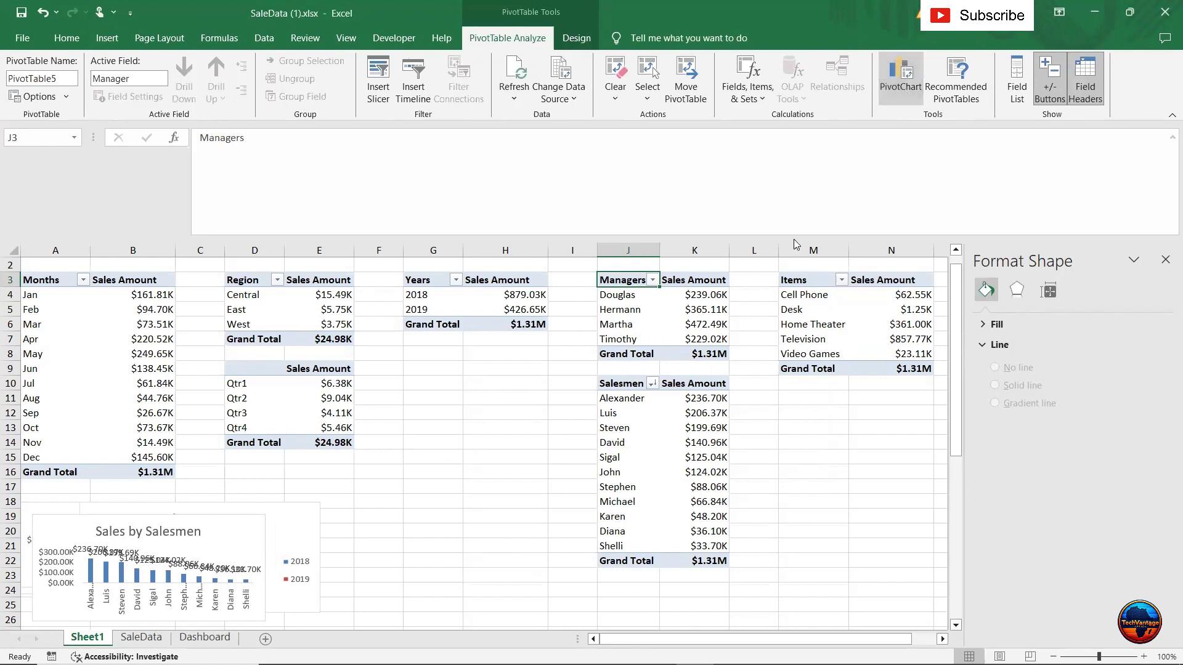
pyautogui.moveTo(541, 297)
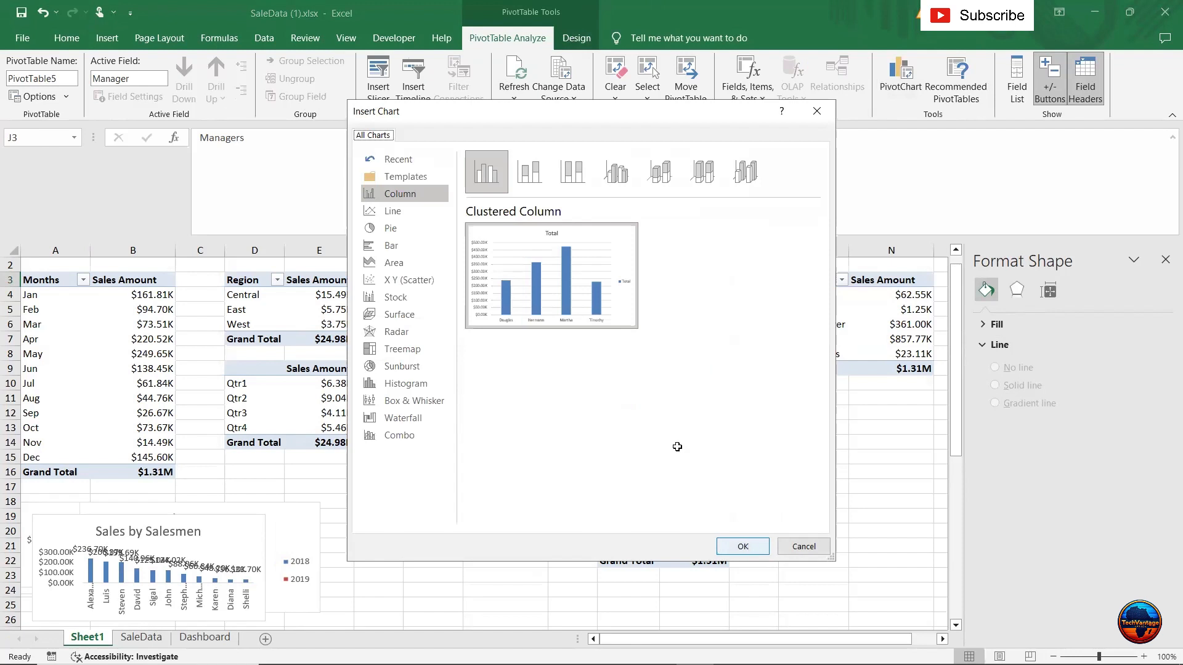
pyautogui.press('Return')
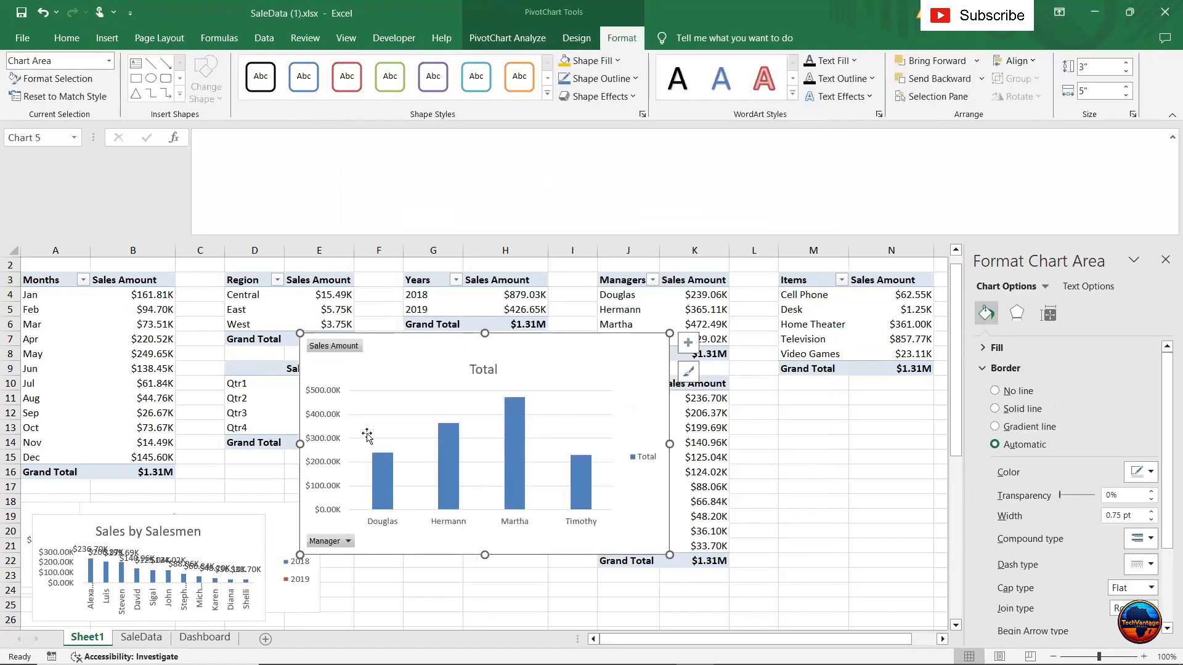
# Sort the Manager field of the new chart from A to Z.
pyautogui.rightClick(337, 543)
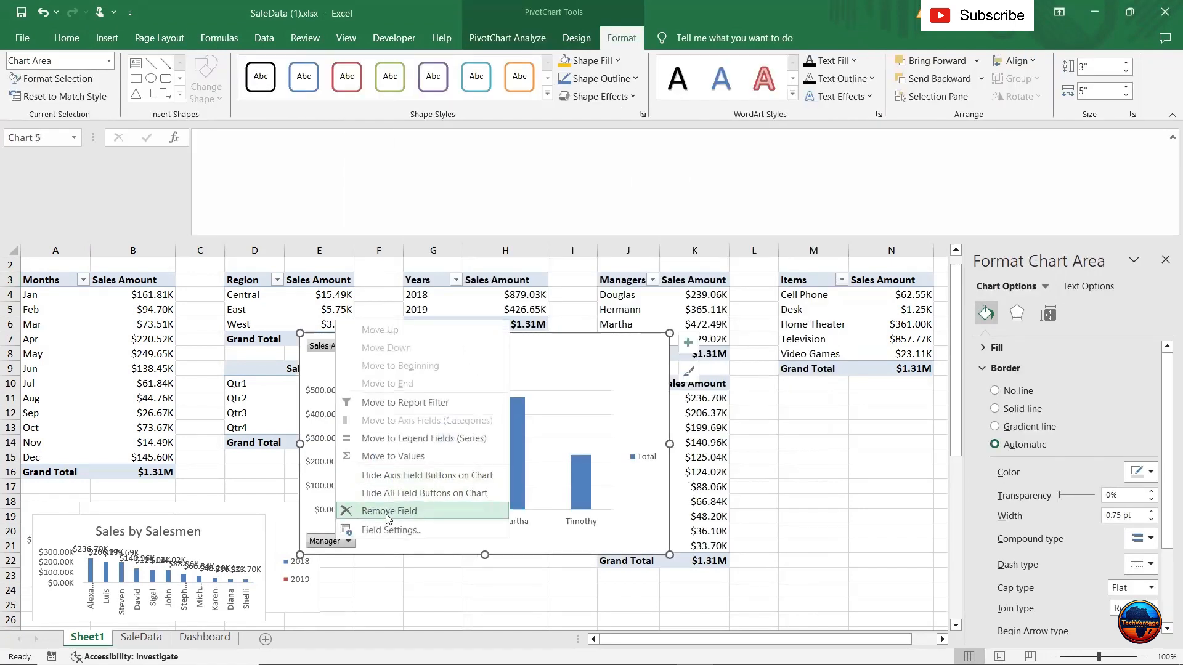
pyautogui.click(322, 542)
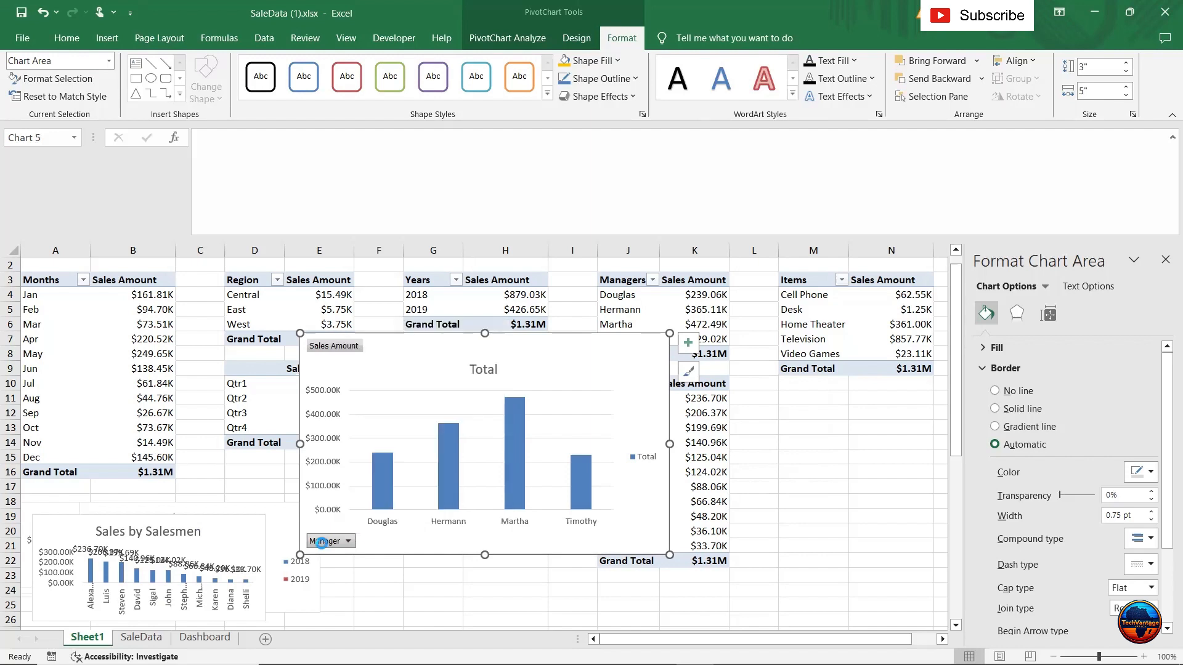
pyautogui.click(322, 541)
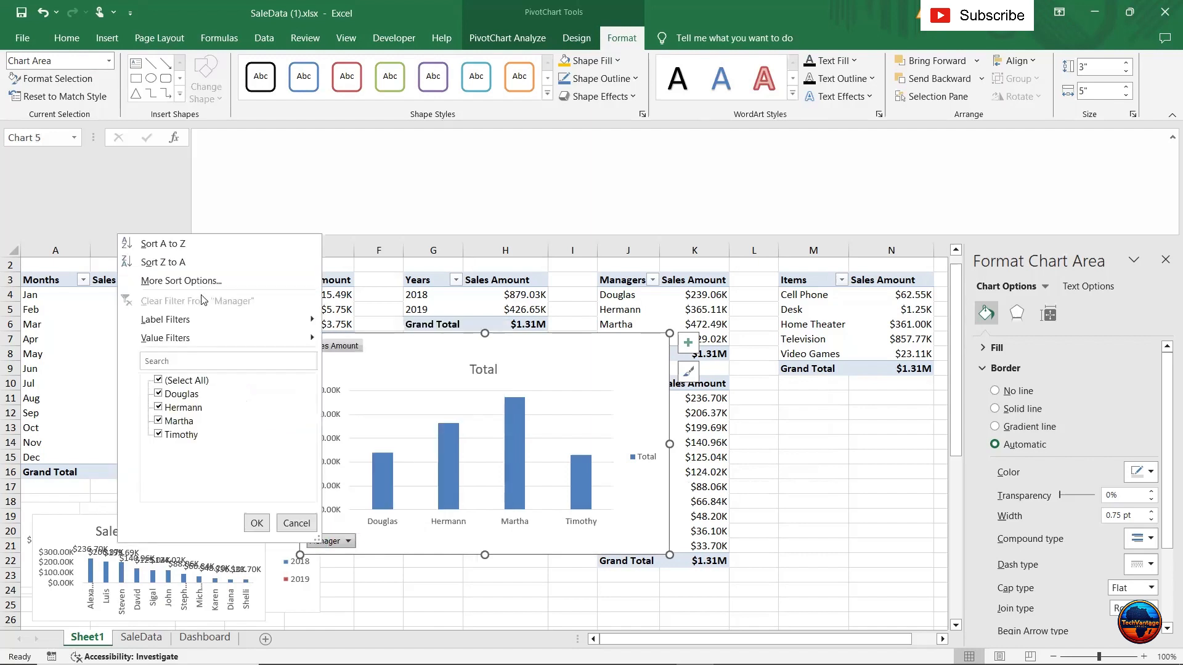
pyautogui.click(161, 243)
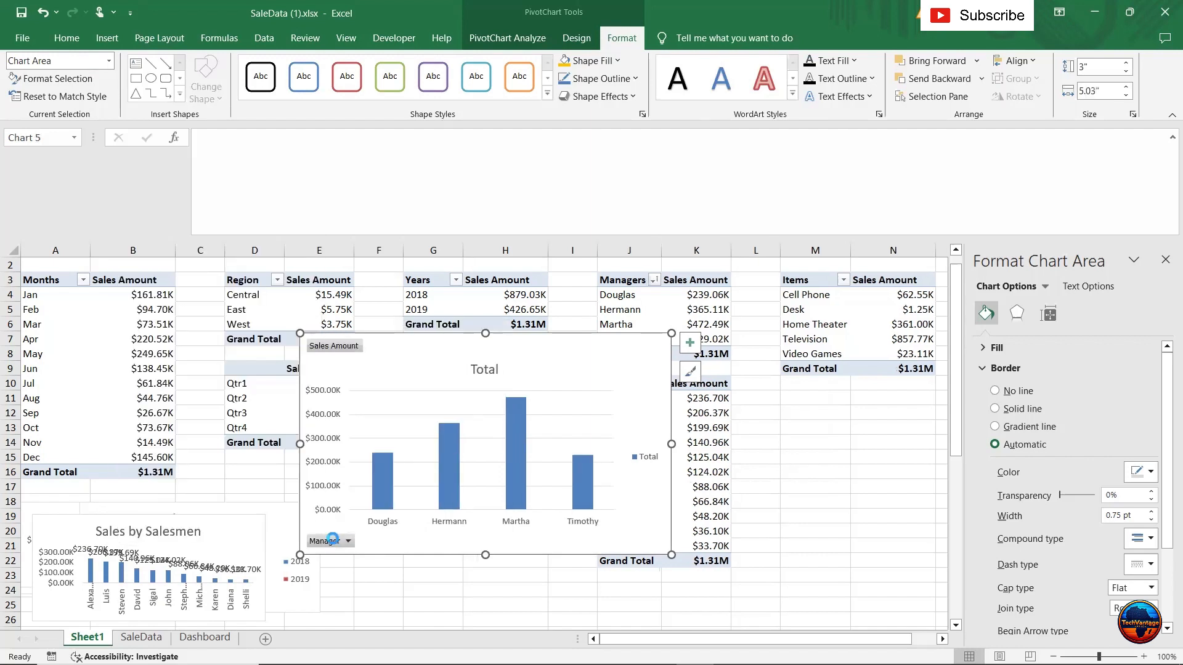
# Sort the managers in the new chart in descending order by Sales Amount.
pyautogui.click(321, 541)
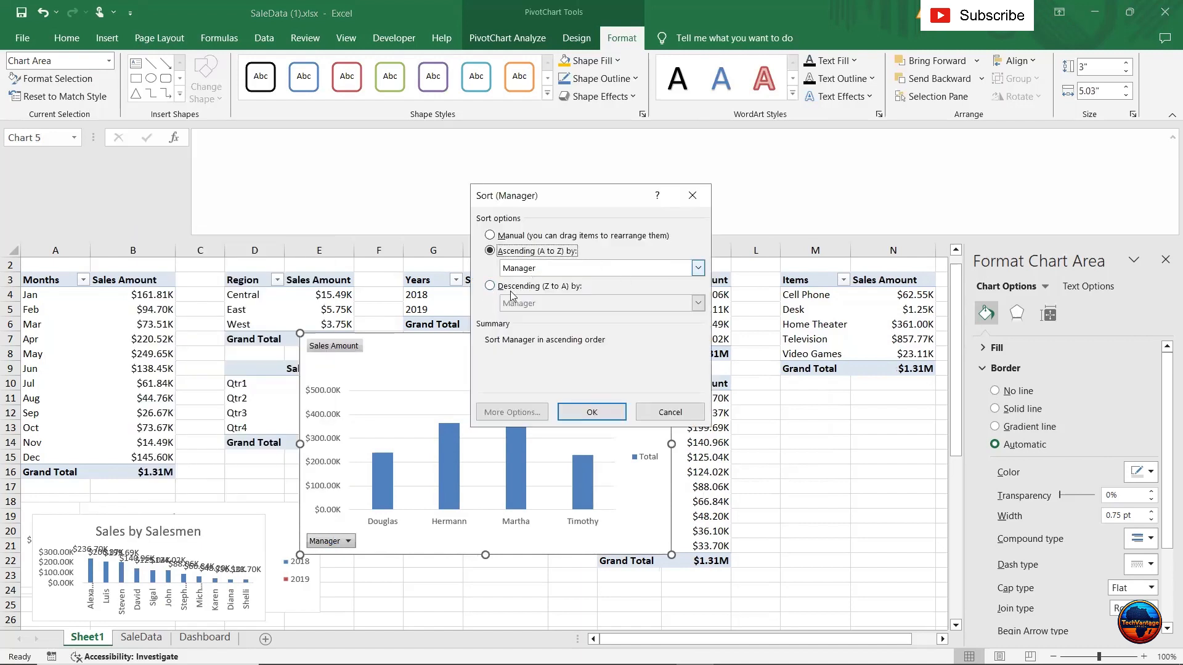
pyautogui.click(490, 287)
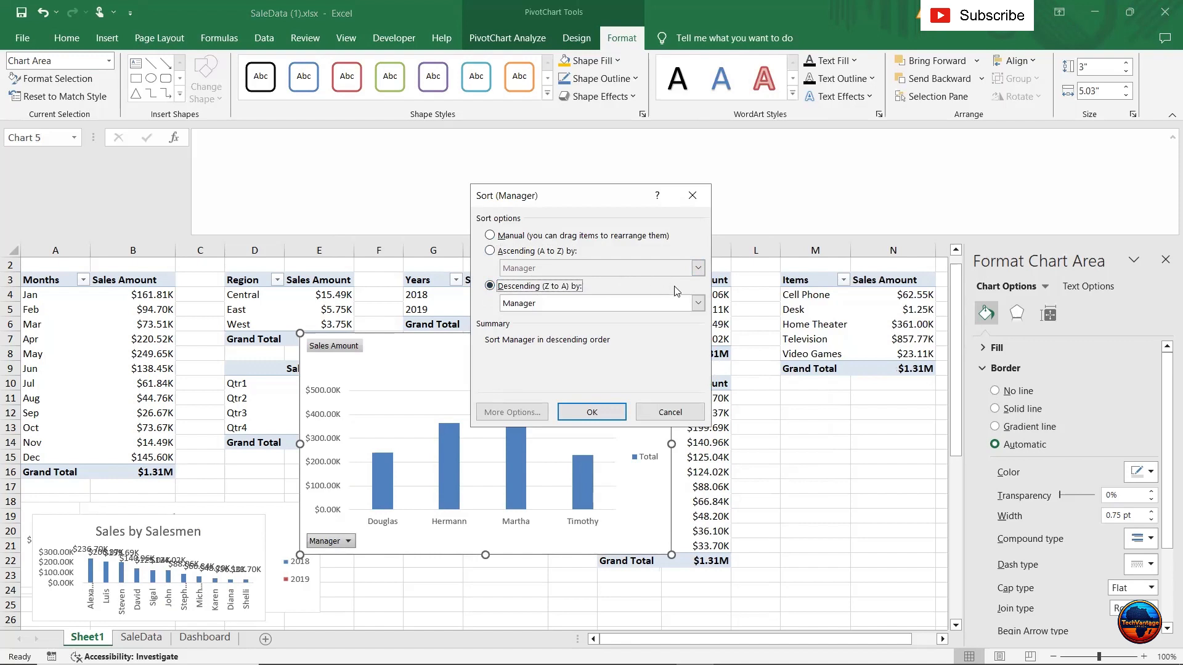
pyautogui.click(698, 304)
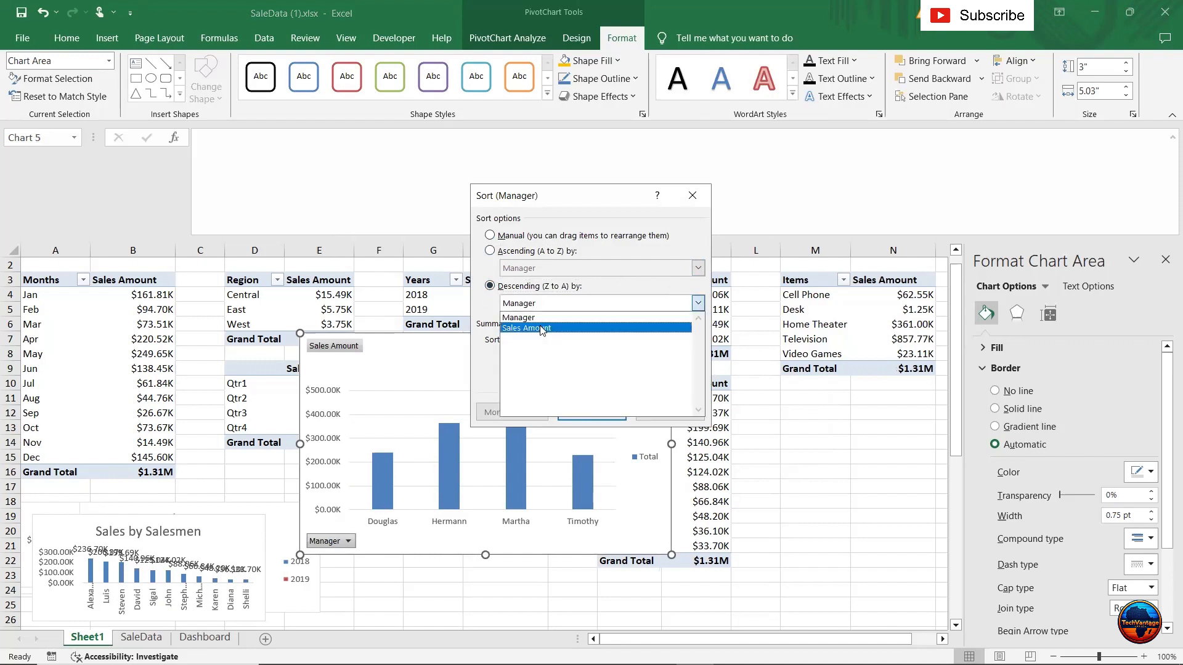
pyautogui.click(574, 418)
pyautogui.click(590, 412)
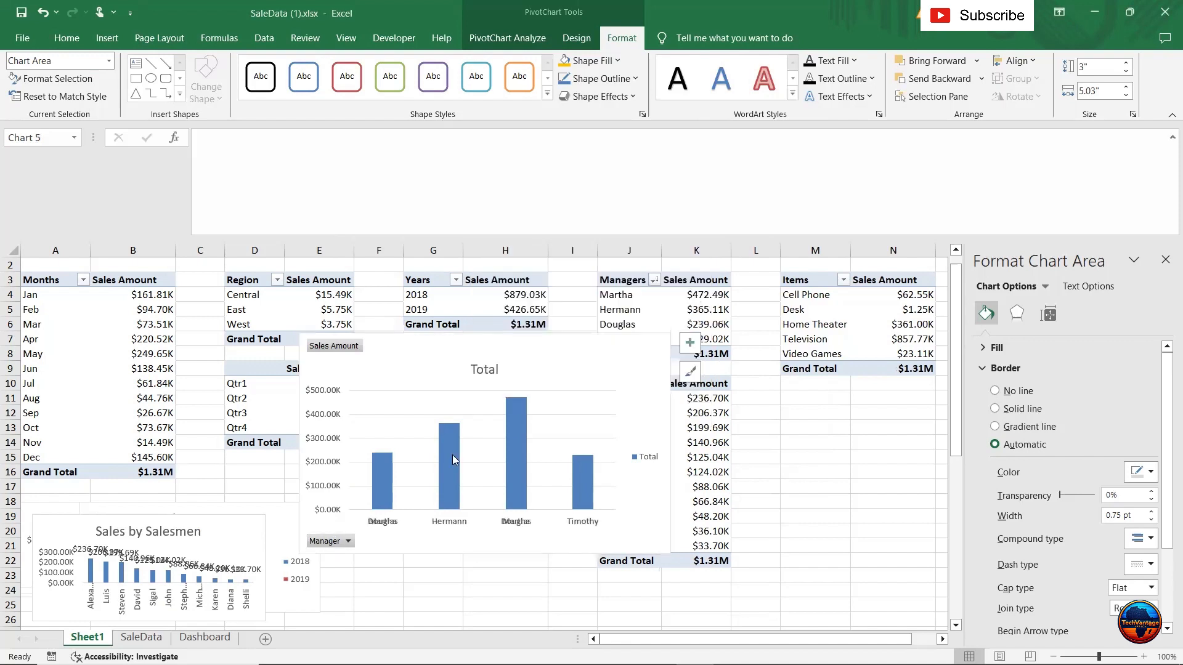
# Hide all field buttons on the managers chart and remove its gridlines and legend.
pyautogui.rightClick(327, 545)
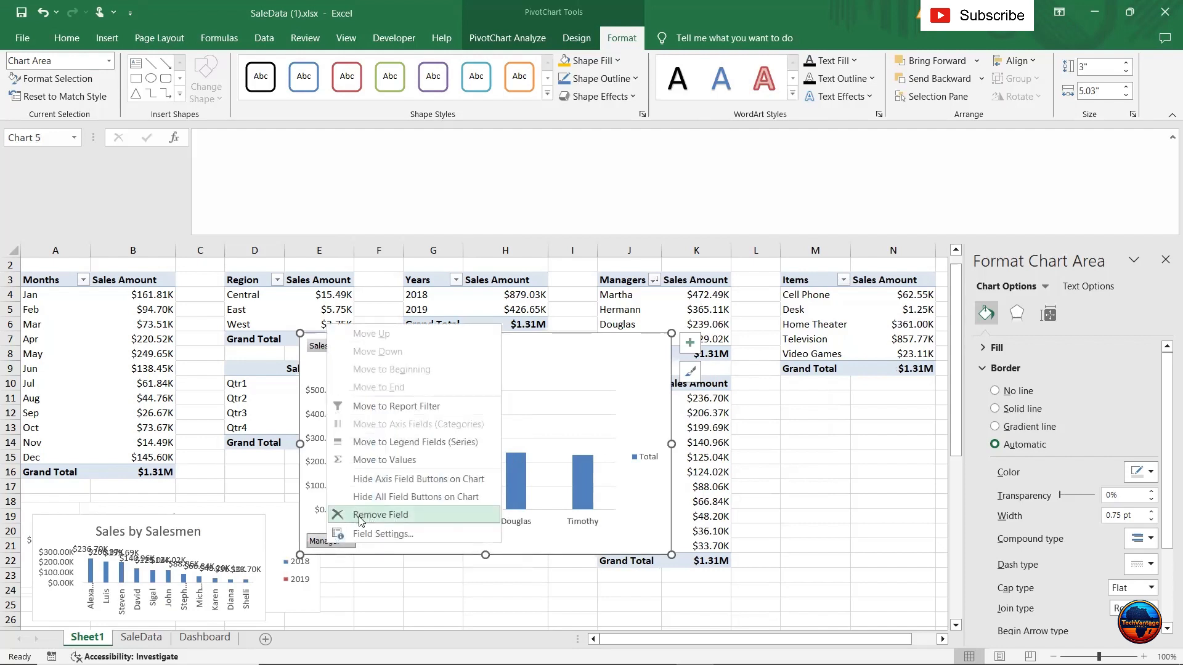
pyautogui.click(372, 498)
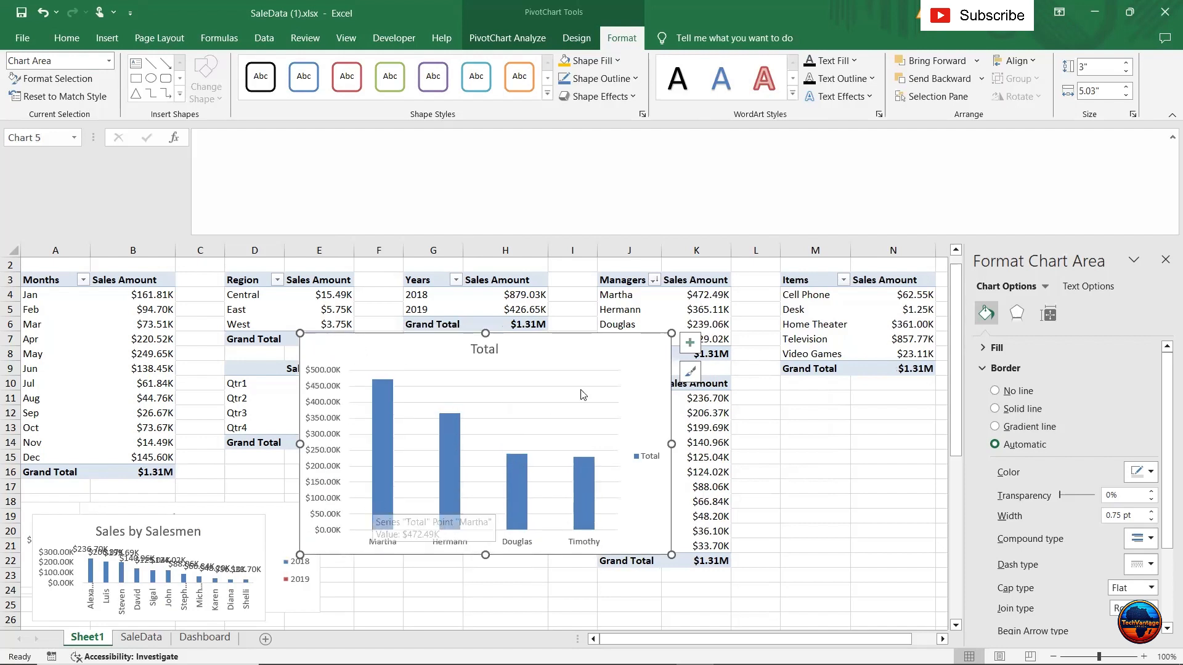
pyautogui.click(690, 347)
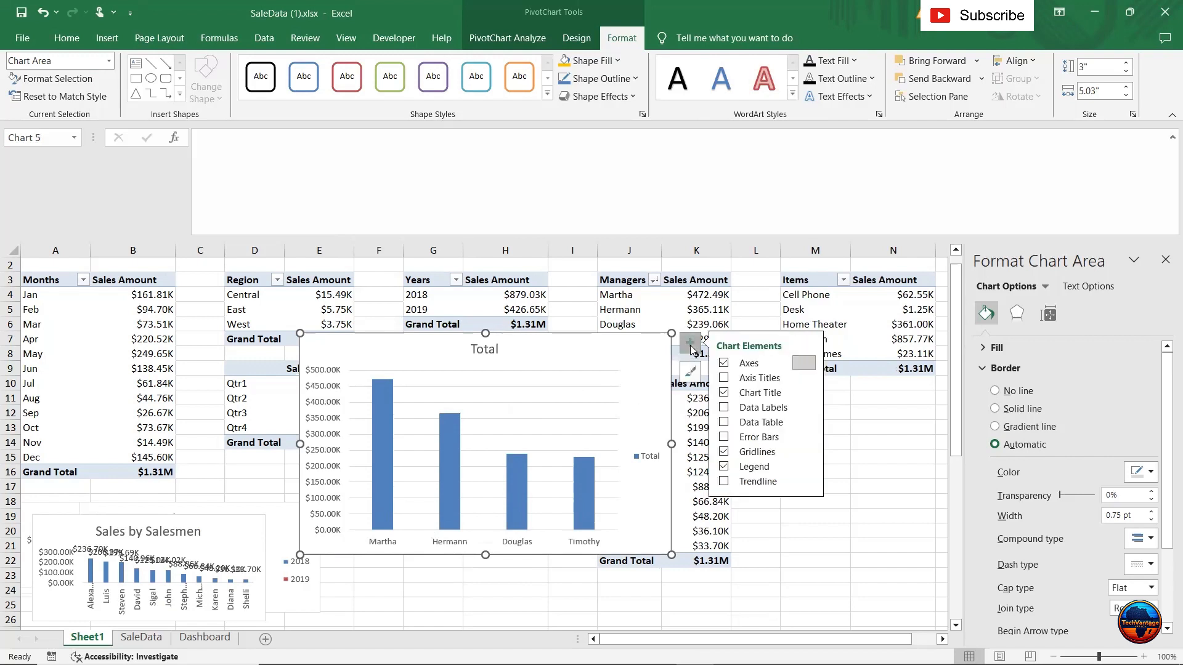
pyautogui.click(724, 453)
pyautogui.click(724, 467)
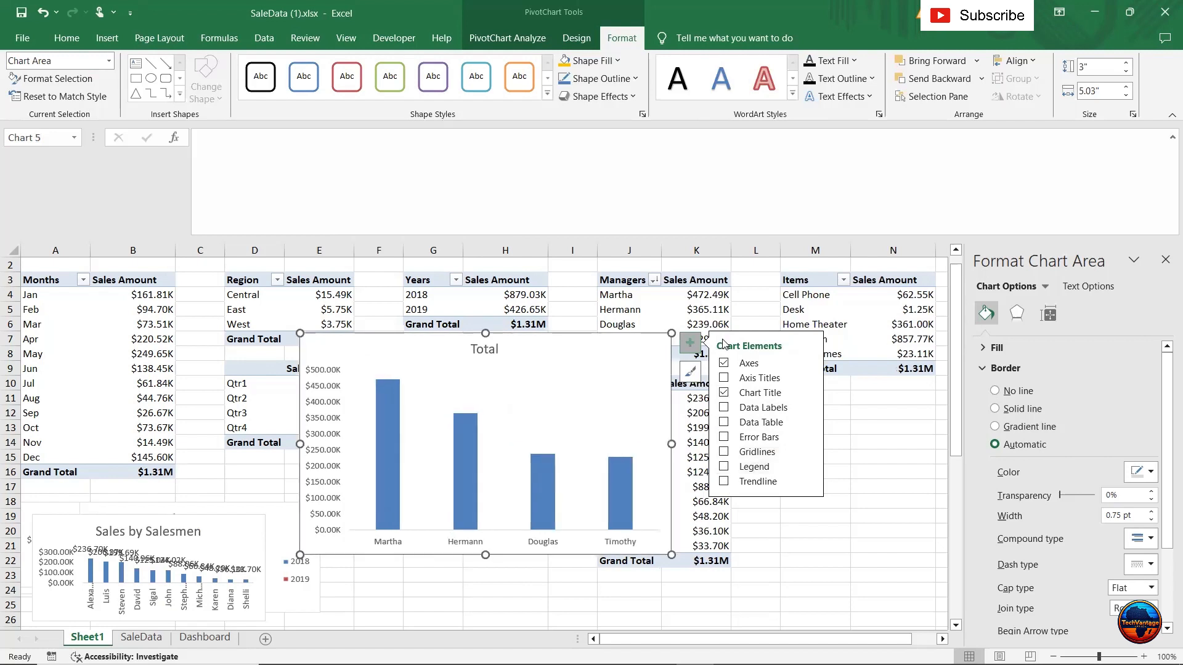
# Change the managers chart title to "Sales per Manager".
pyautogui.click(484, 350)
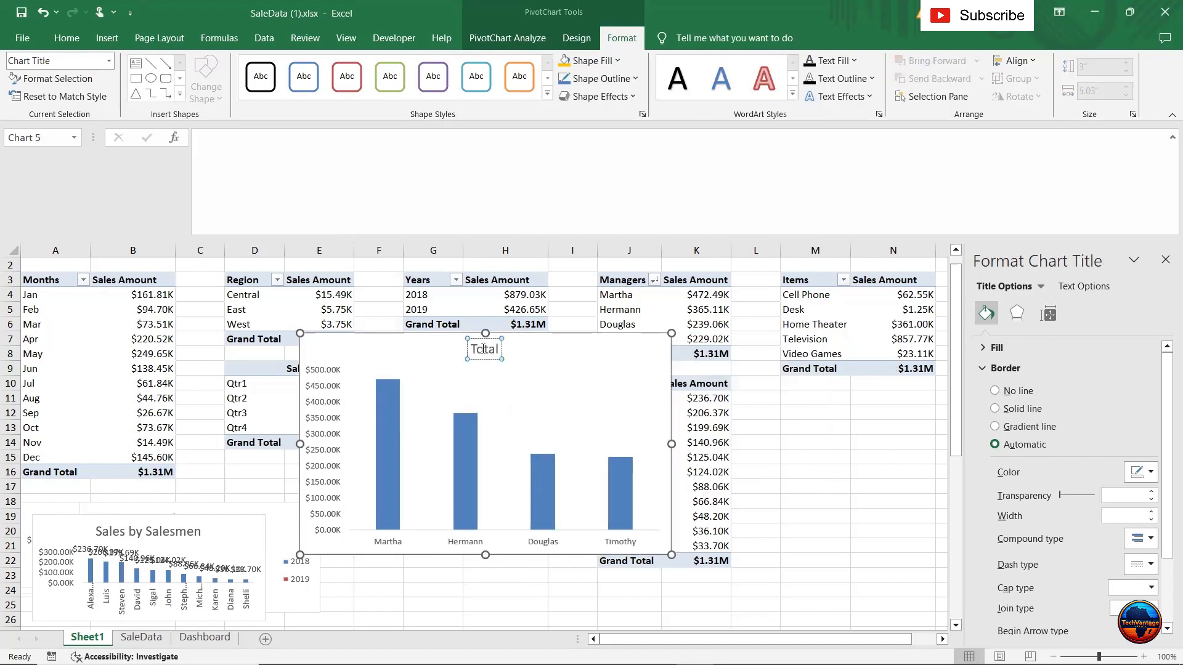
pyautogui.doubleClick(484, 349)
pyautogui.write('Sales per')
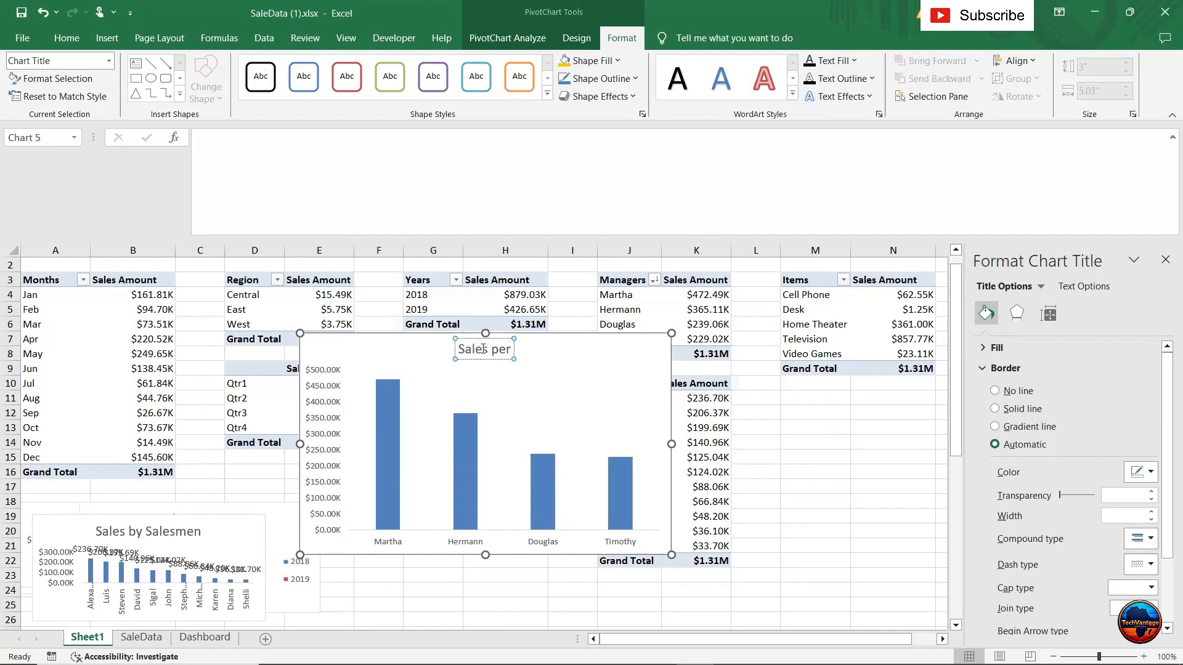
pyautogui.write(' Manager')
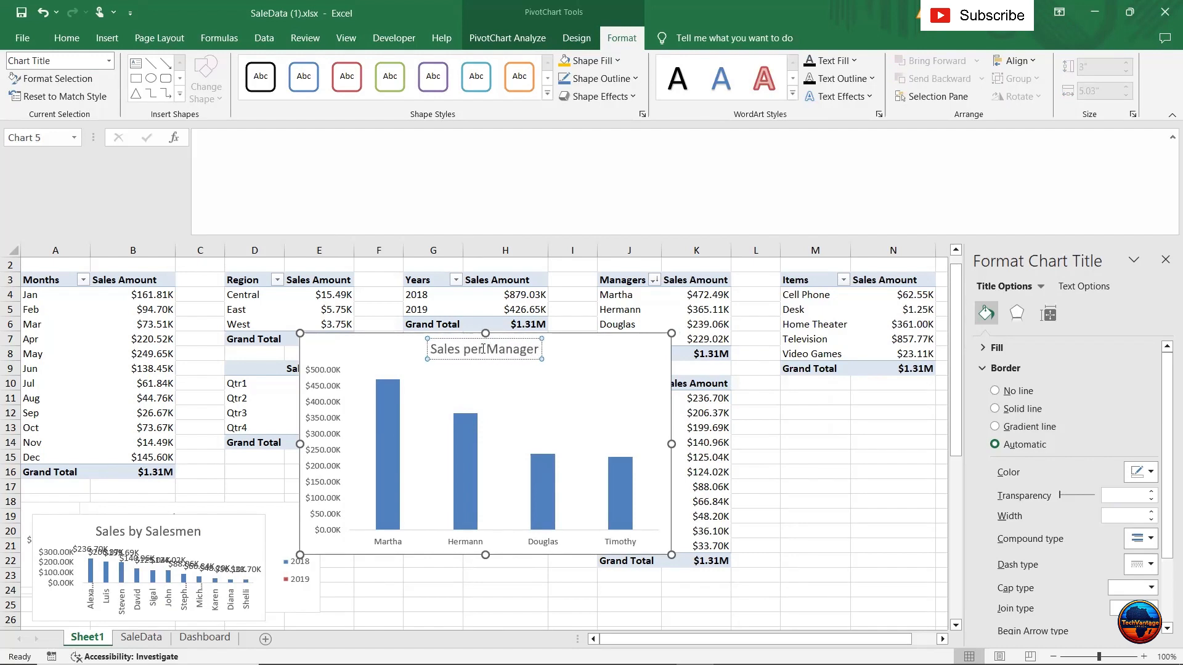
# Copy the Sales per Manager chart to the Dashboard sheet, shrink it, and fit it beside Sales by Salesmen at matching height.
pyautogui.click(323, 542)
pyautogui.click(204, 637)
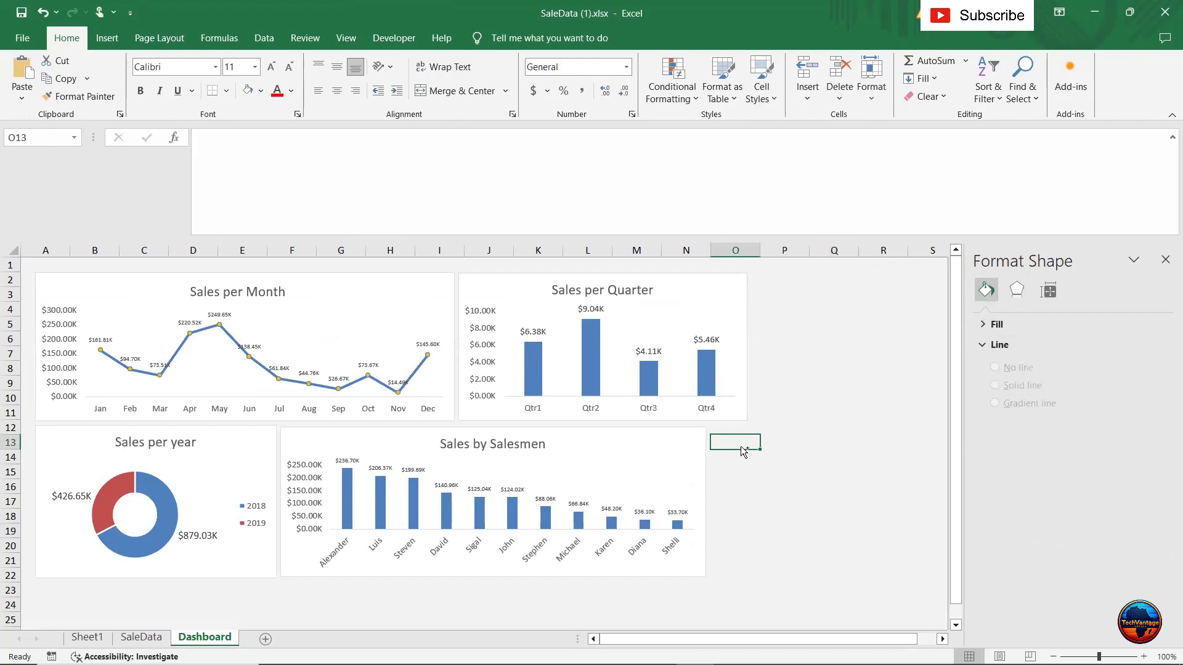
pyautogui.hotkey('ctrl', 'v')
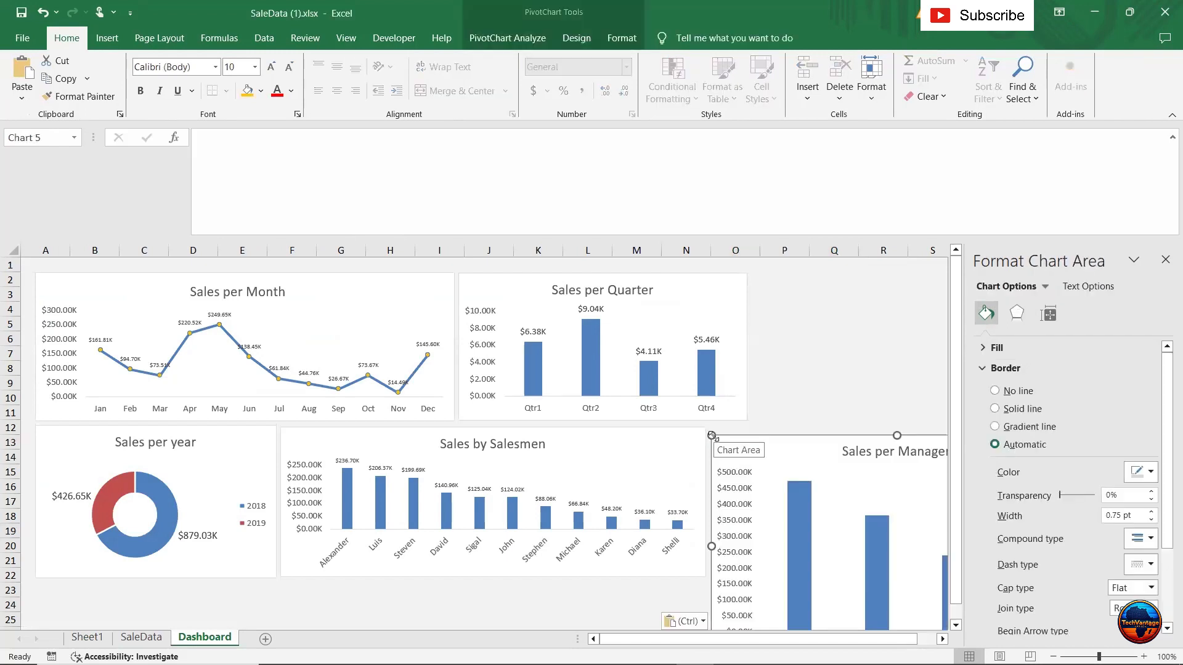
pyautogui.moveTo(713, 435); pyautogui.dragTo(739, 444)
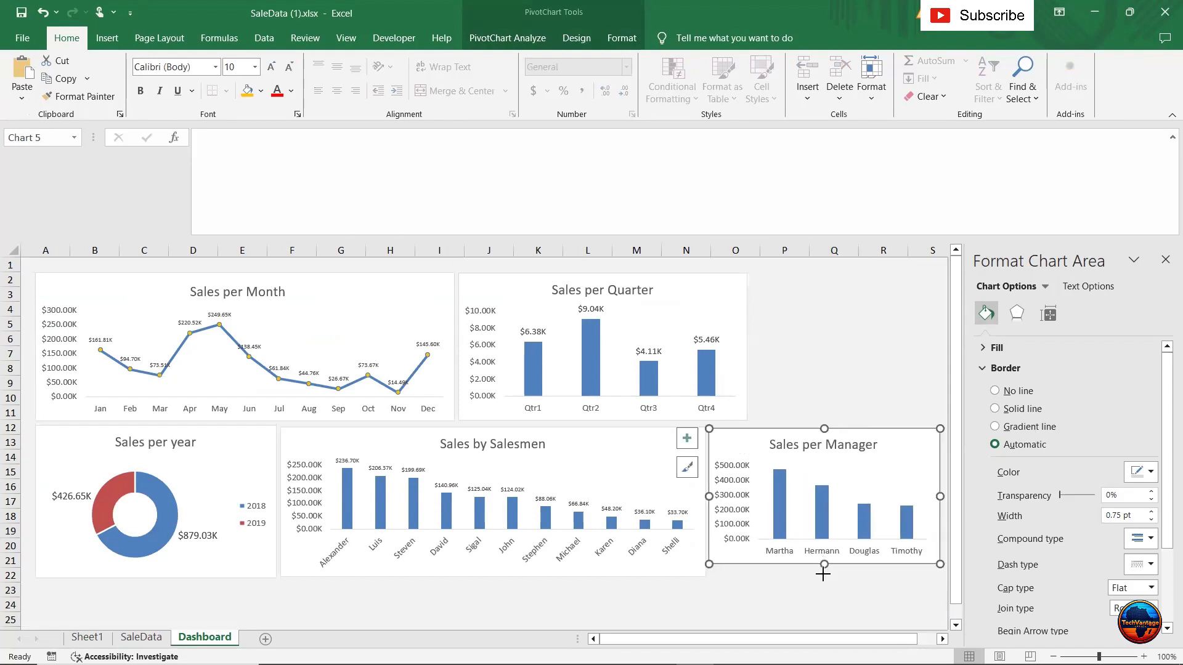
pyautogui.moveTo(822, 573); pyautogui.dragTo(822, 575)
pyautogui.click(716, 606)
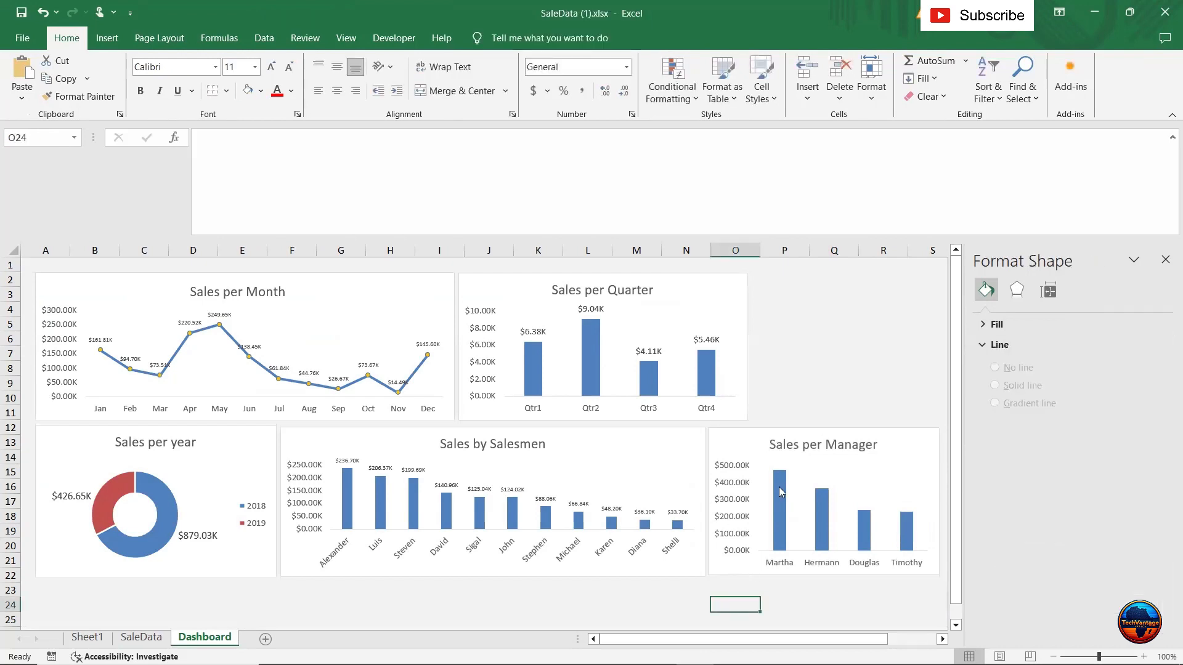
# Close the formatting pane and add data labels to the Sales per Manager chart on the Dashboard.
pyautogui.click(781, 491)
pyautogui.click(920, 466)
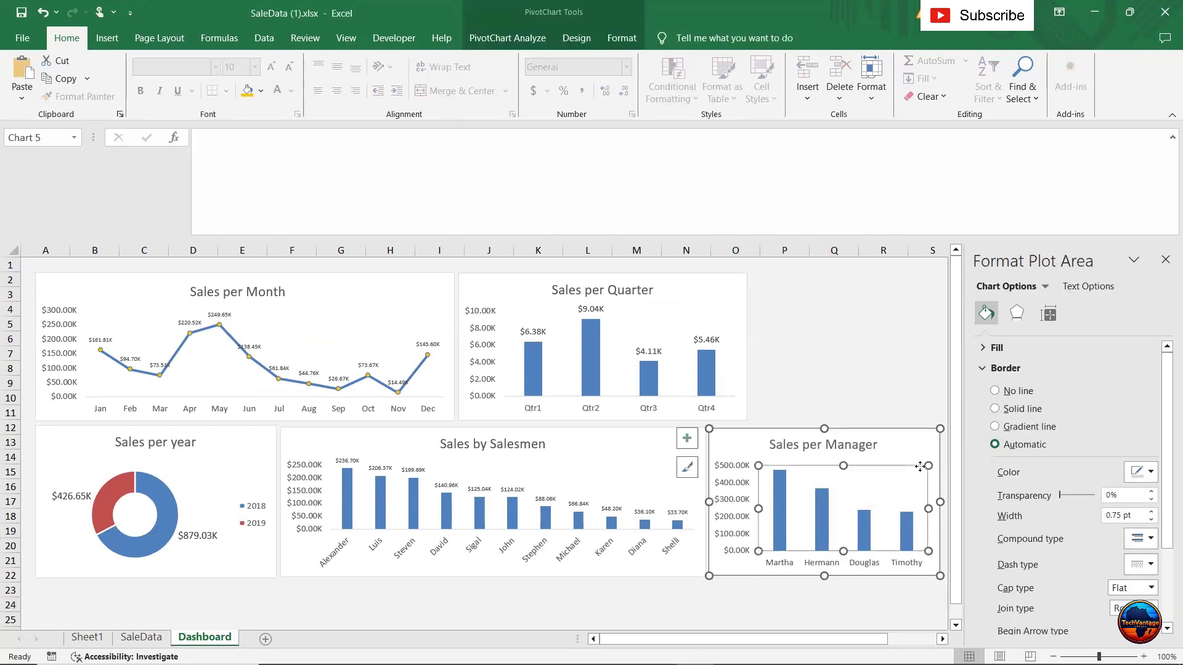
pyautogui.click(920, 455)
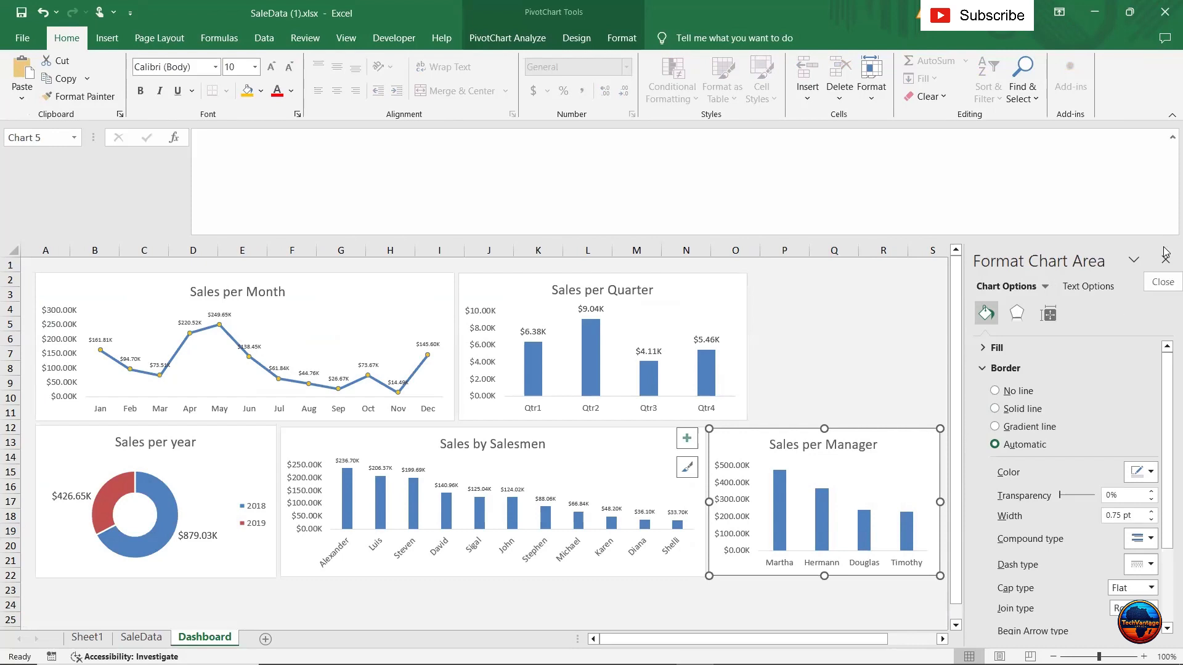
pyautogui.click(1151, 273)
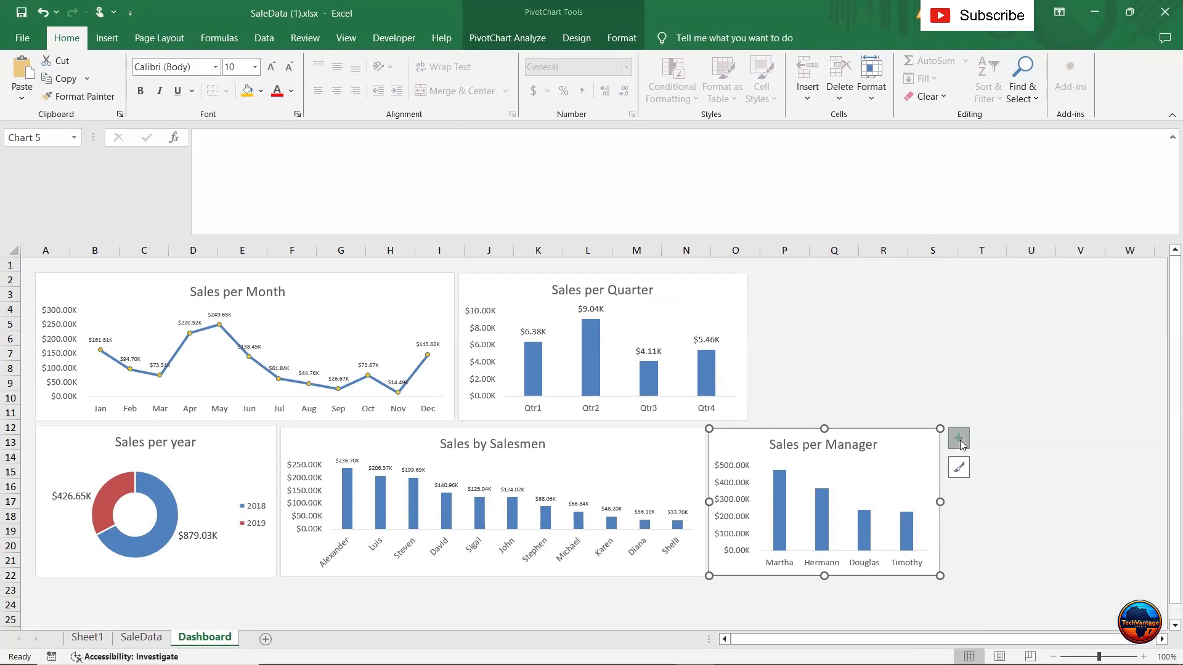
pyautogui.click(958, 438)
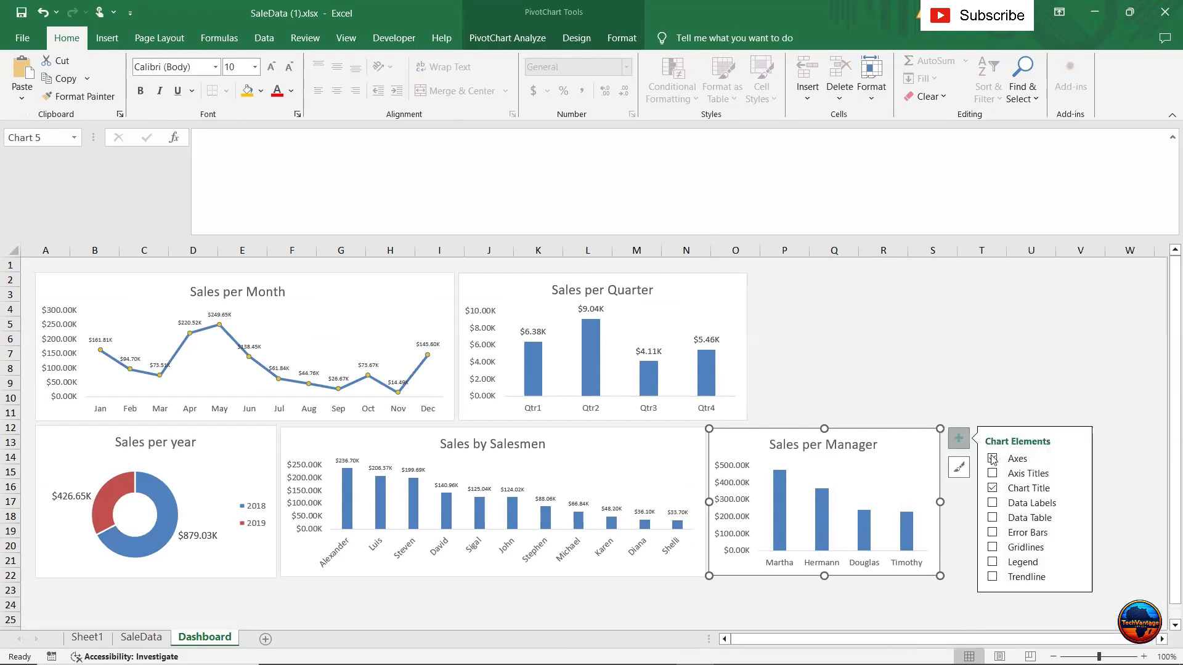
pyautogui.click(992, 504)
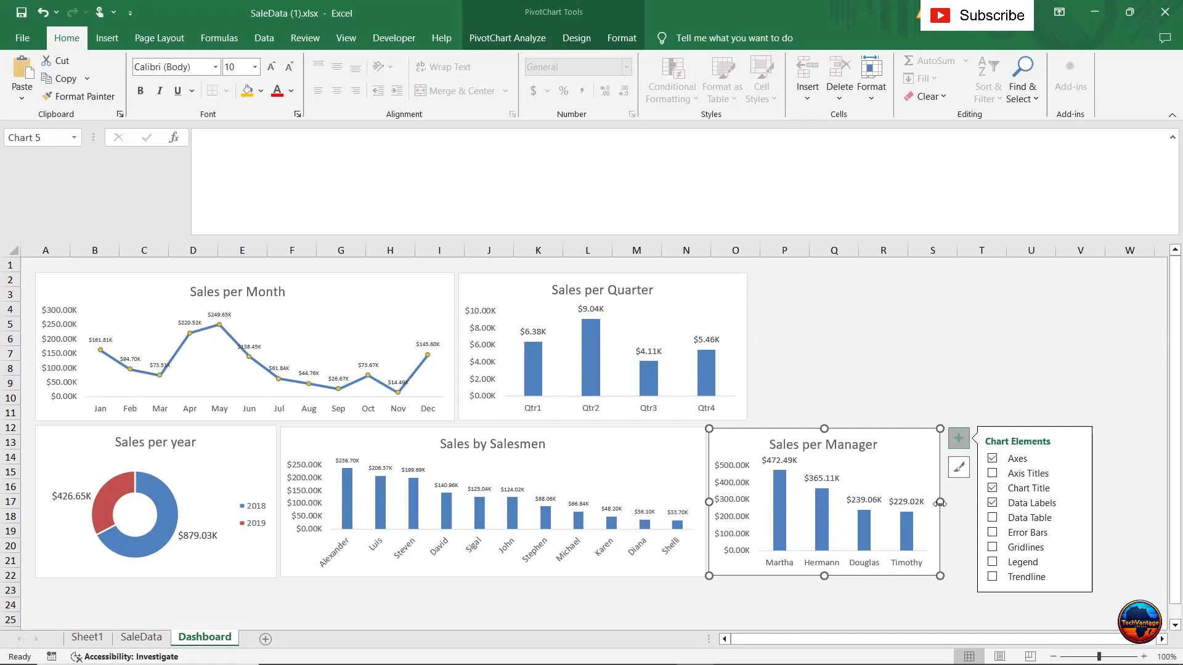
pyautogui.click(942, 403)
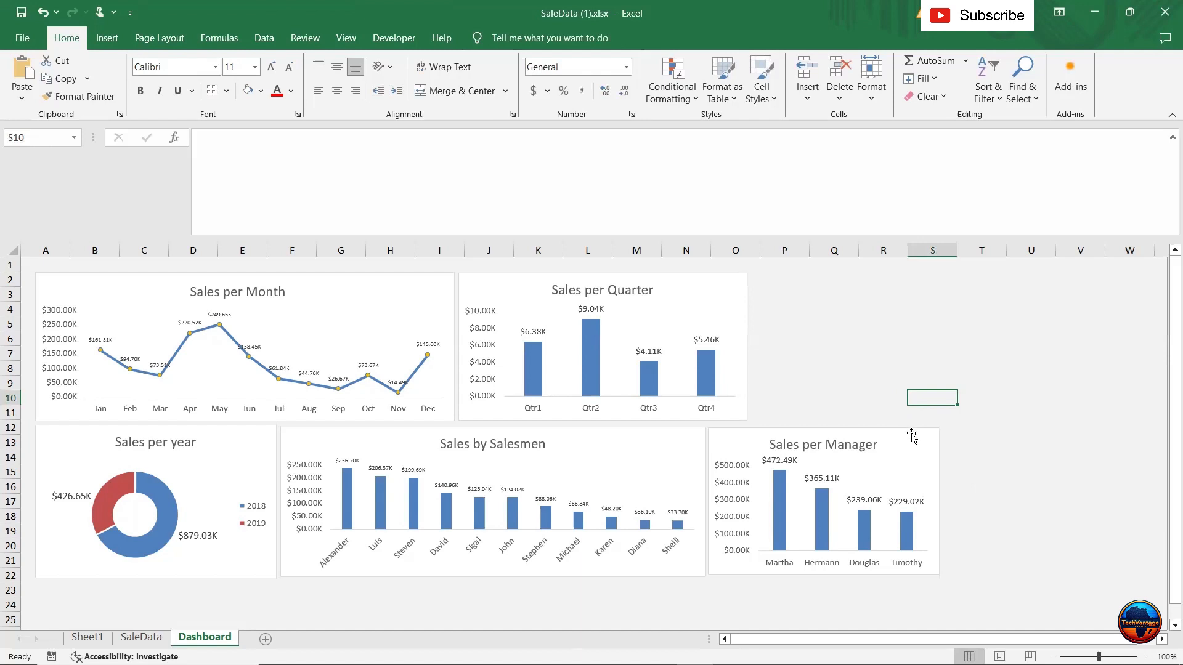
# Fine-tune the top edge of the Sales per Manager chart to line up with Sales by Salesmen.
pyautogui.click(825, 428)
pyautogui.moveTo(825, 428); pyautogui.dragTo(825, 429)
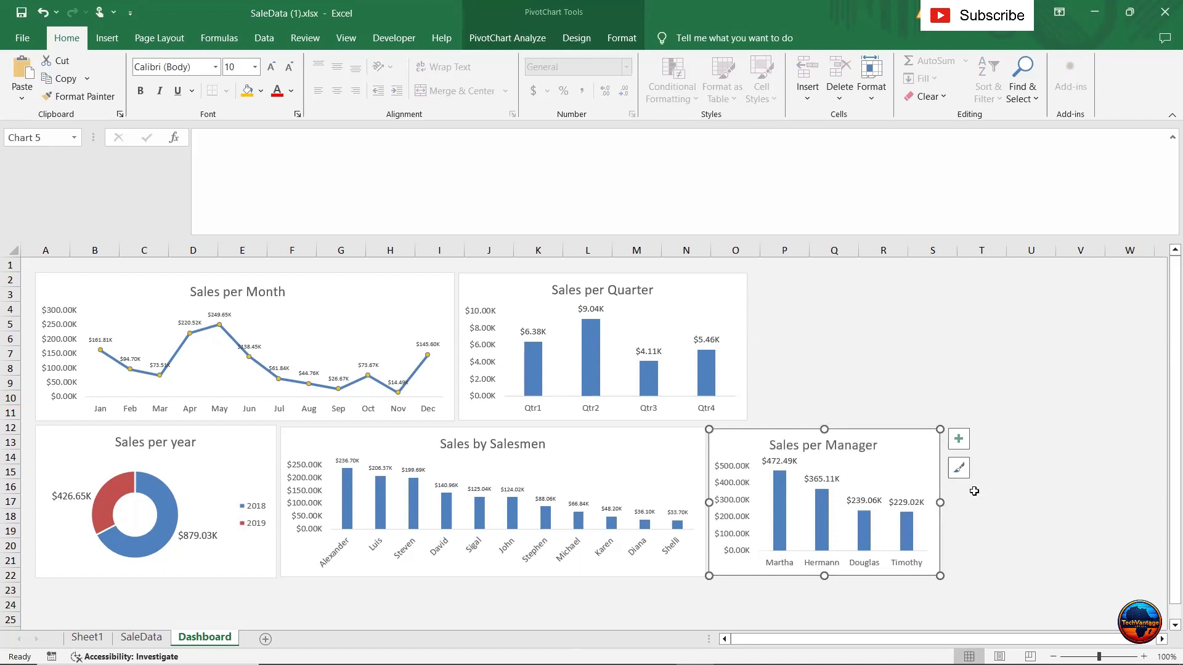
pyautogui.click(992, 497)
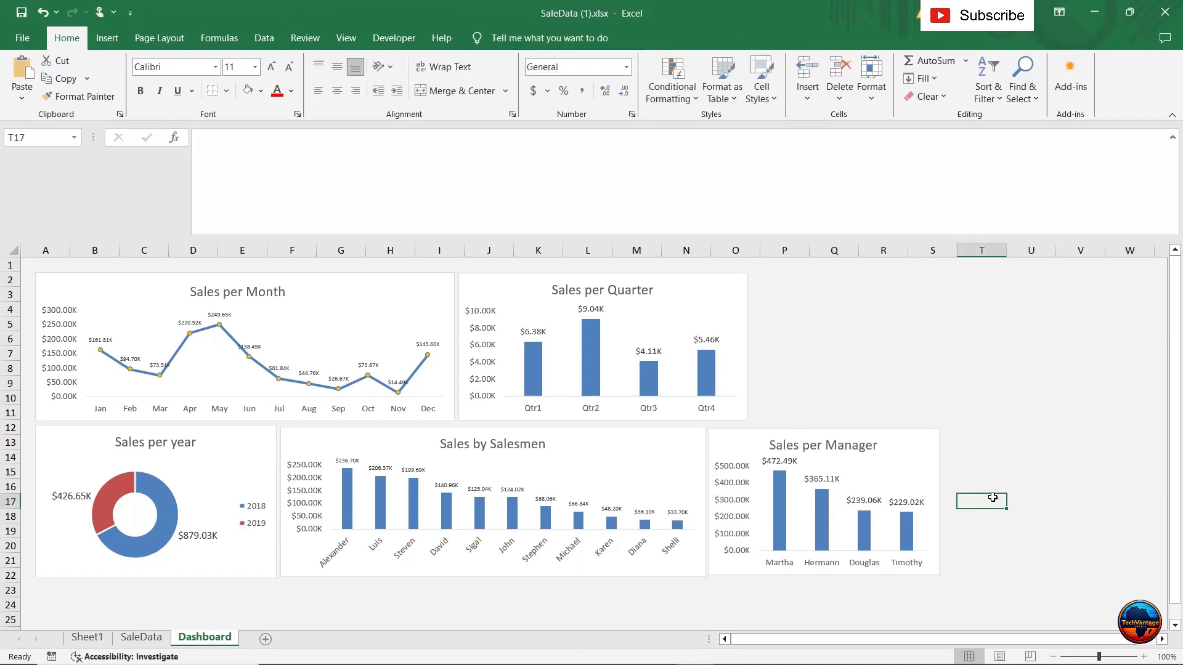
# Select all five charts on the Dashboard and stretch them slightly taller together.
pyautogui.click(862, 387)
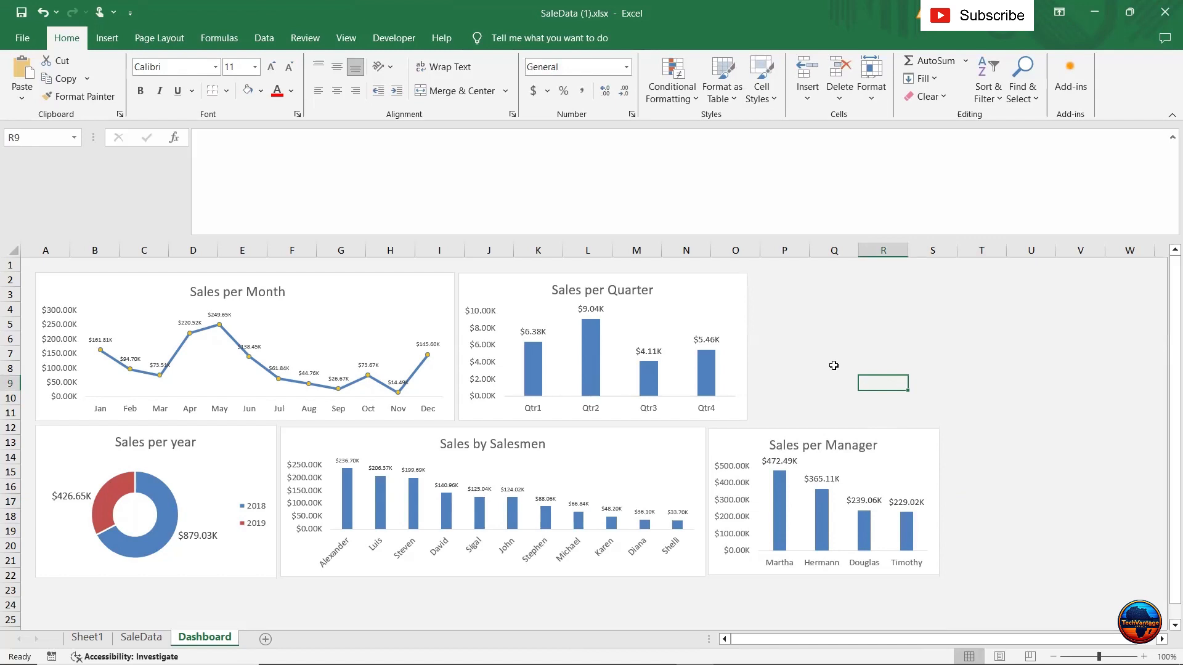
pyautogui.click(429, 287)
pyautogui.keyDown('ctrl'); pyautogui.click(667, 296); pyautogui.keyUp('ctrl')
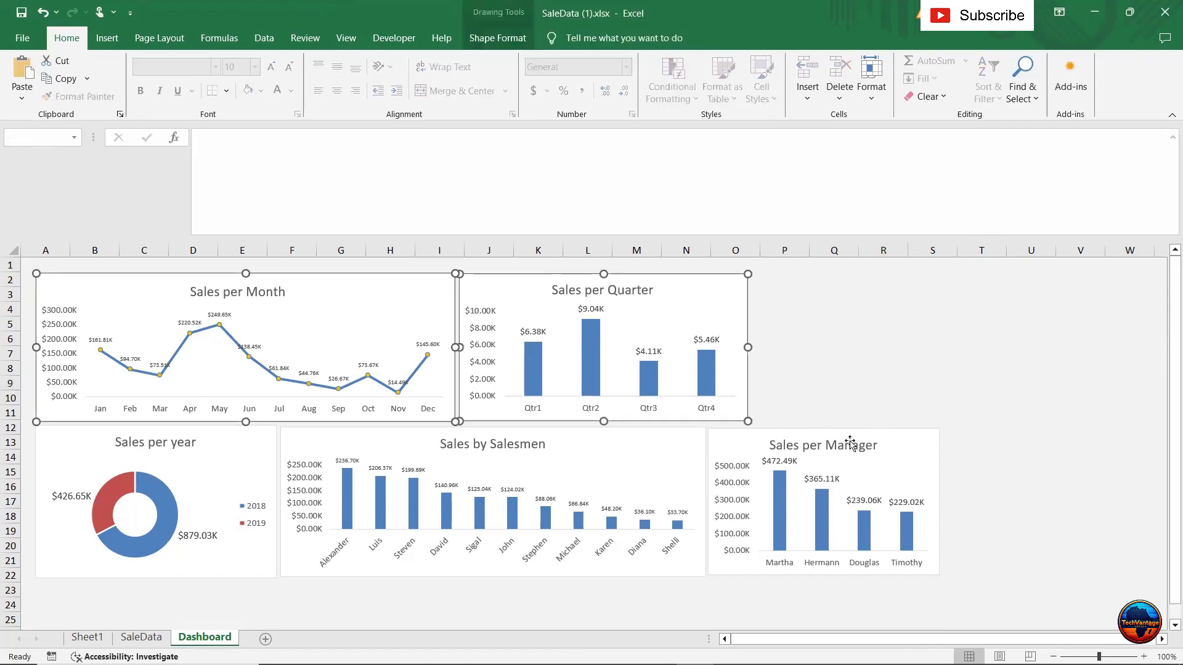
pyautogui.keyDown('ctrl'); pyautogui.click(901, 464); pyautogui.keyUp('ctrl')
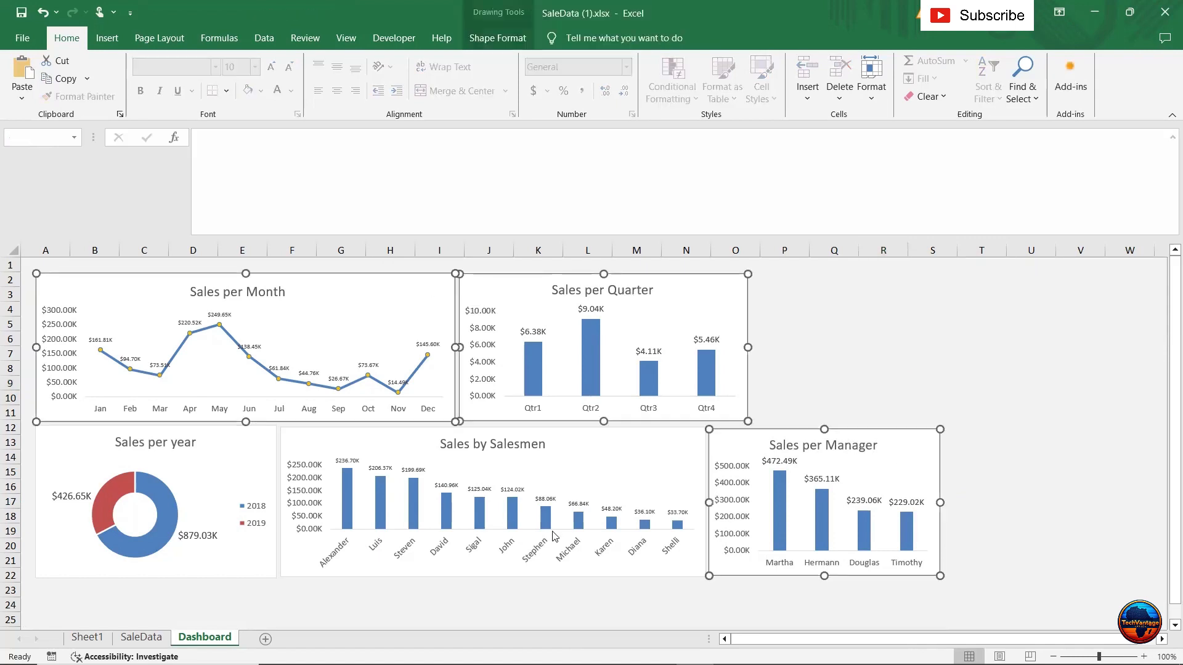
pyautogui.keyDown('ctrl'); pyautogui.click(621, 561); pyautogui.keyUp('ctrl')
pyautogui.keyDown('ctrl'); pyautogui.click(222, 554); pyautogui.keyUp('ctrl')
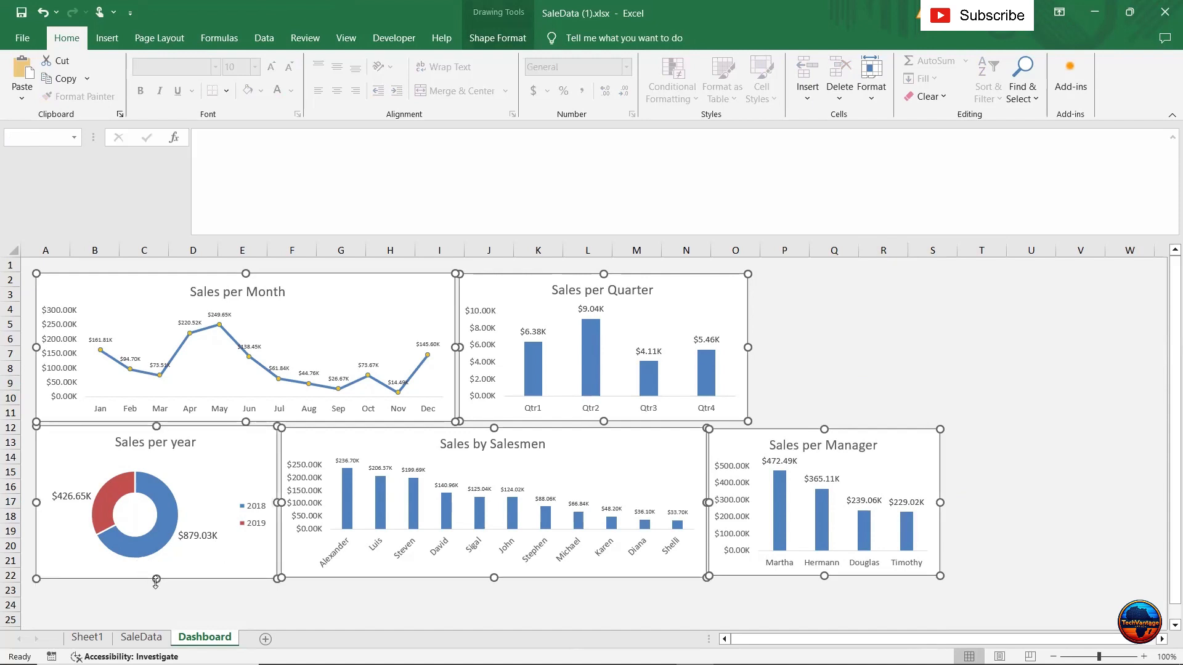
pyautogui.moveTo(157, 580); pyautogui.dragTo(157, 595)
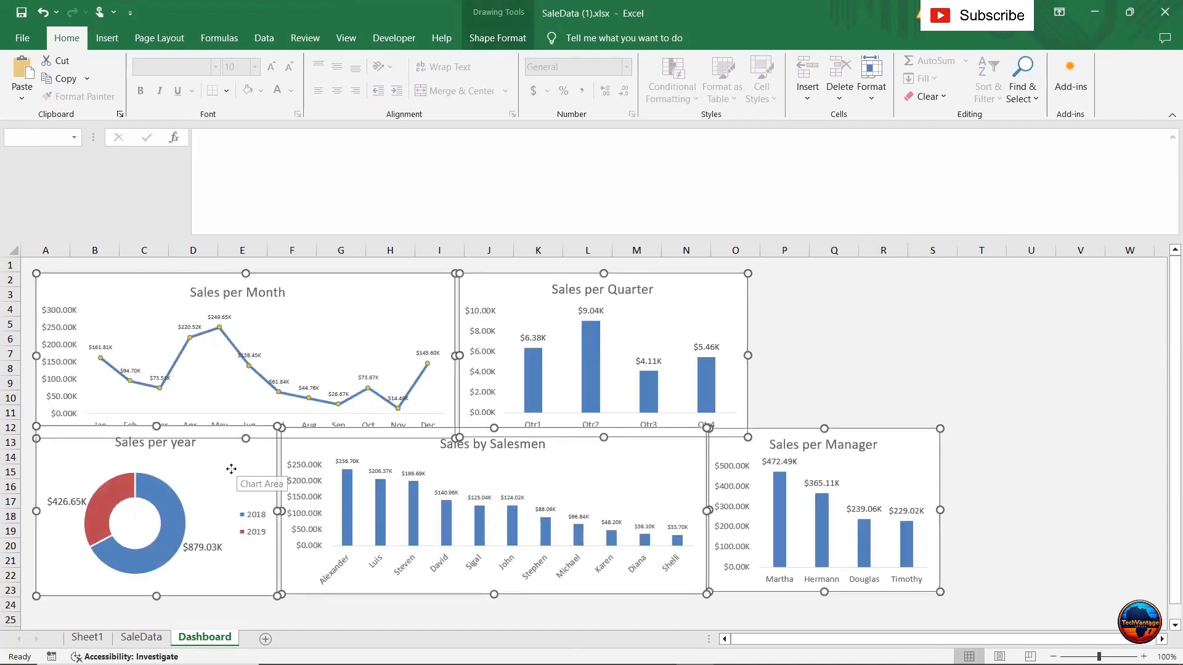
pyautogui.click(903, 382)
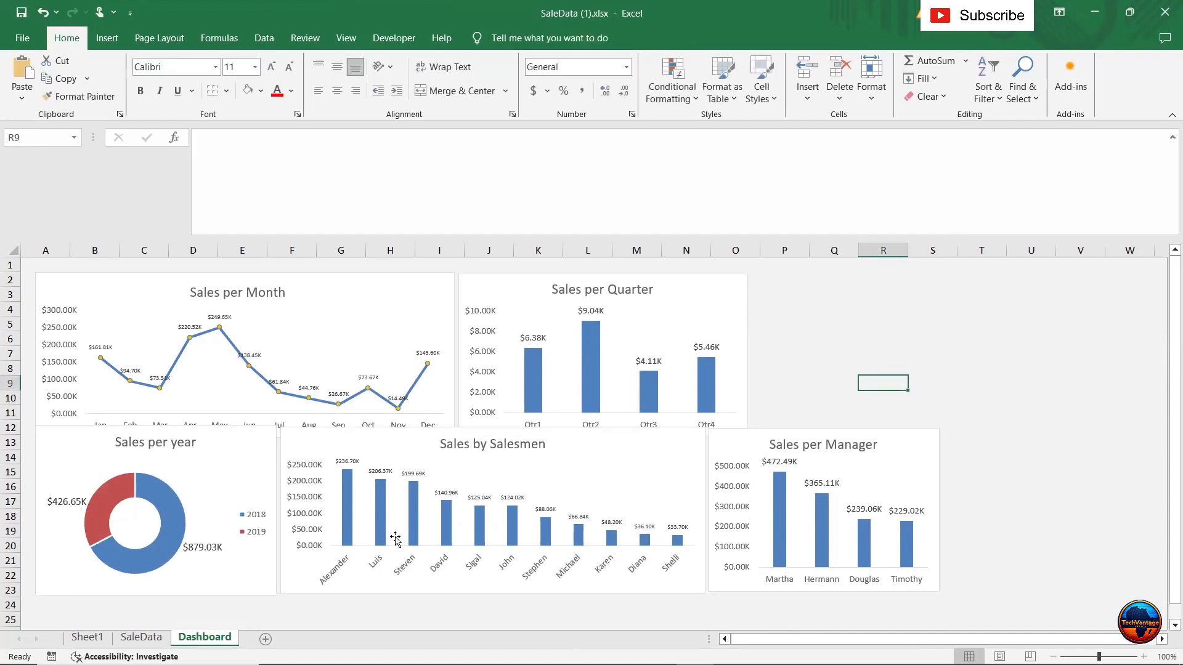
# Move the Sales per year, Sales by Salesmen and Sales per Manager charts down together, clear of the upper row.
pyautogui.keyDown('ctrl'); pyautogui.click(231, 456); pyautogui.keyUp('ctrl')
pyautogui.keyDown('ctrl'); pyautogui.click(607, 451); pyautogui.keyUp('ctrl')
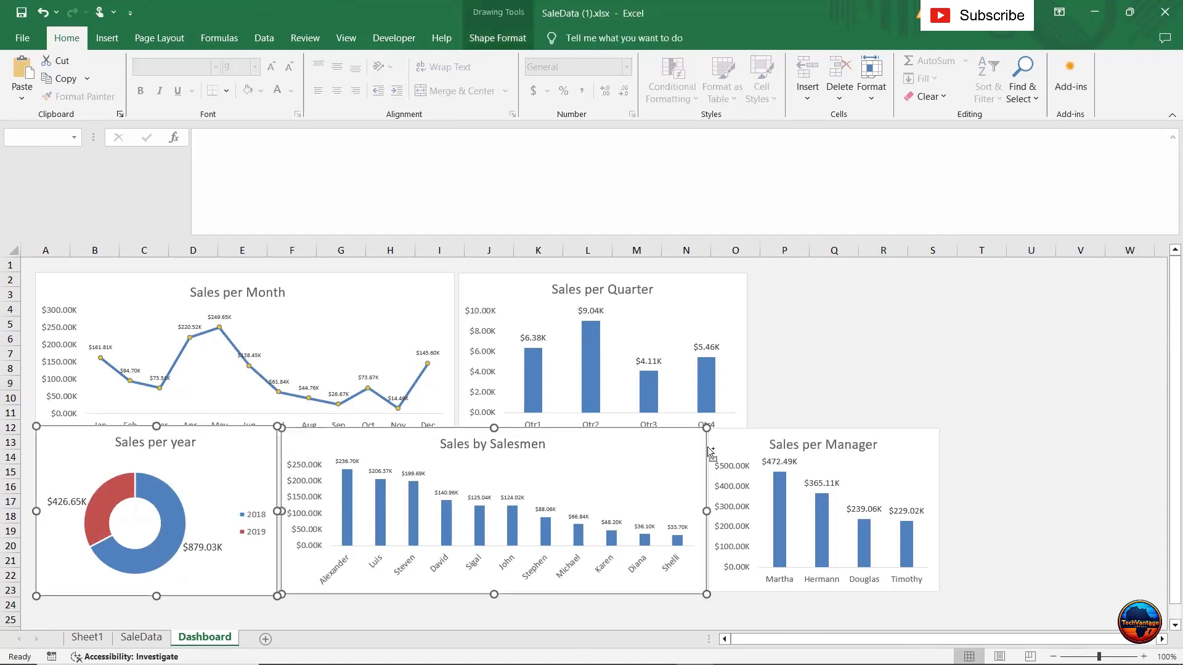
pyautogui.keyDown('ctrl'); pyautogui.click(736, 444); pyautogui.keyUp('ctrl')
pyautogui.moveTo(736, 445); pyautogui.dragTo(733, 462)
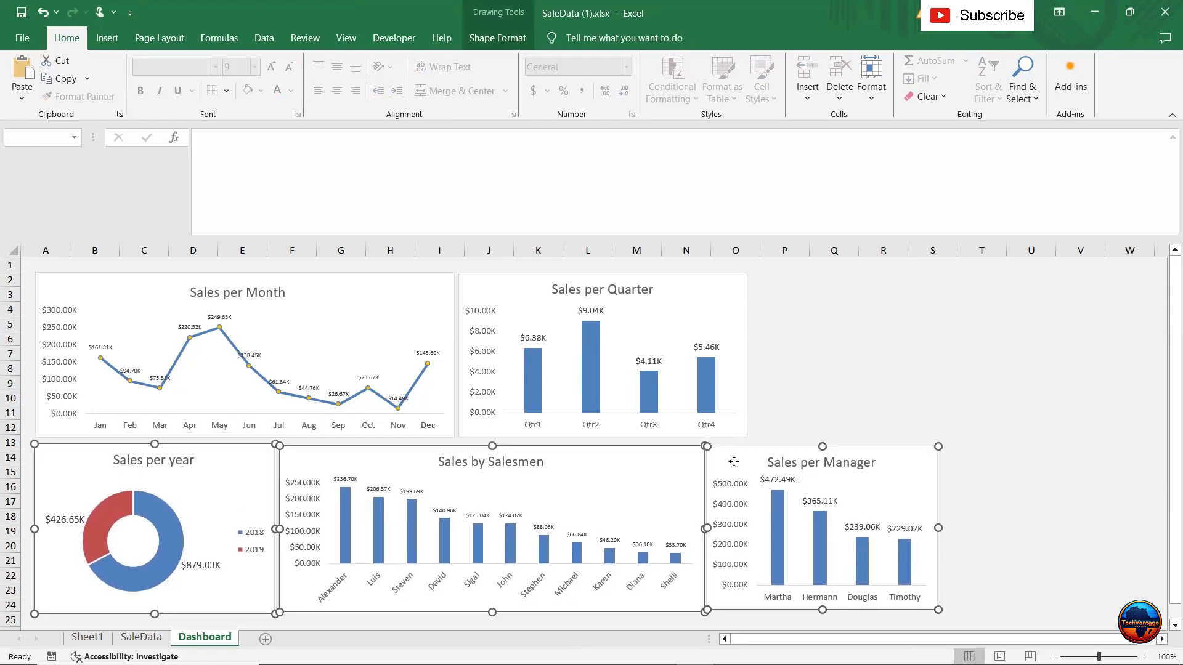
pyautogui.click(845, 380)
# Check the Sales per Month chart's height and set the Sales per Quarter chart's height to 2.23".
pyautogui.click(726, 319)
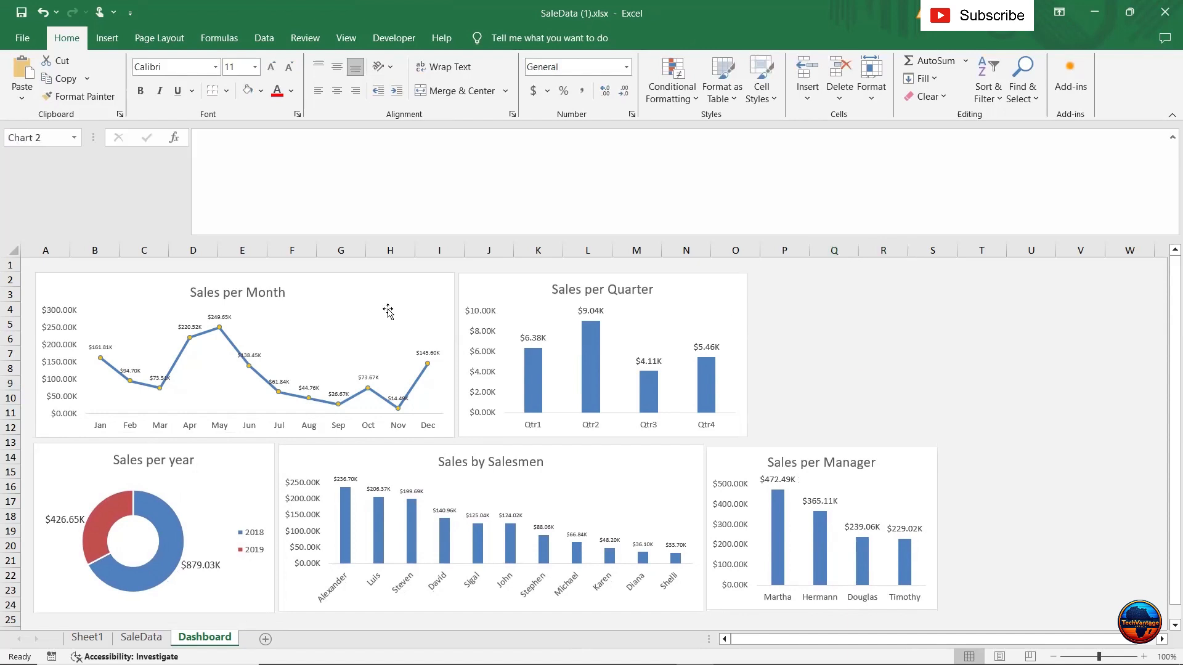
pyautogui.click(391, 319)
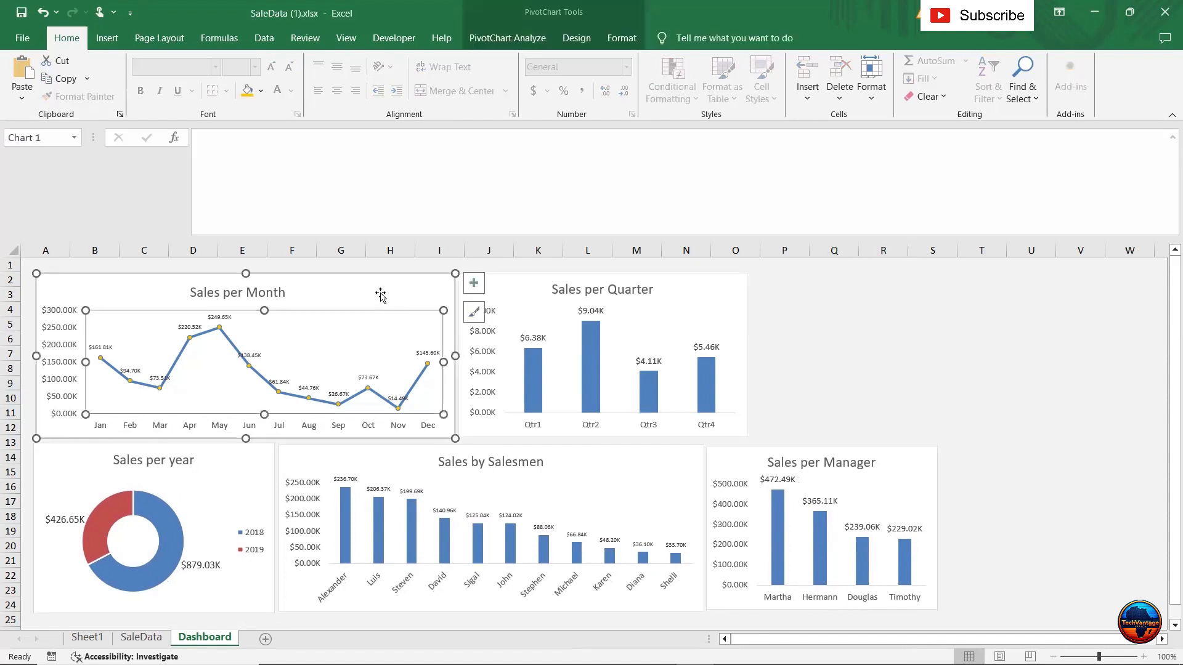
pyautogui.click(380, 294)
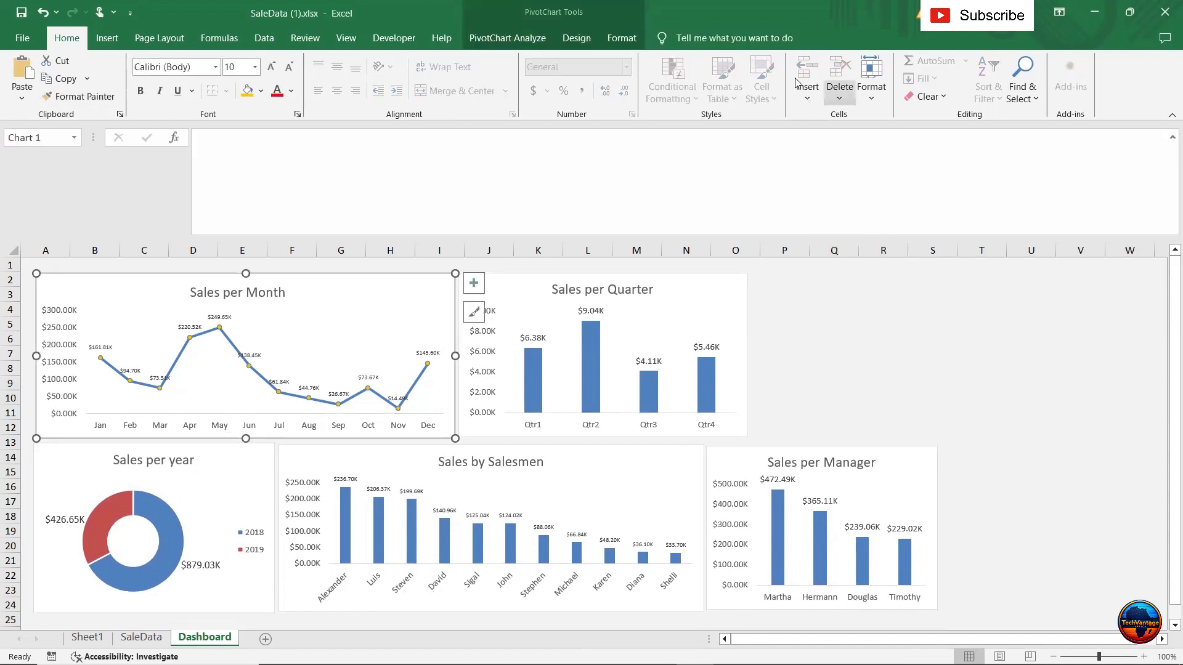
pyautogui.click(576, 38)
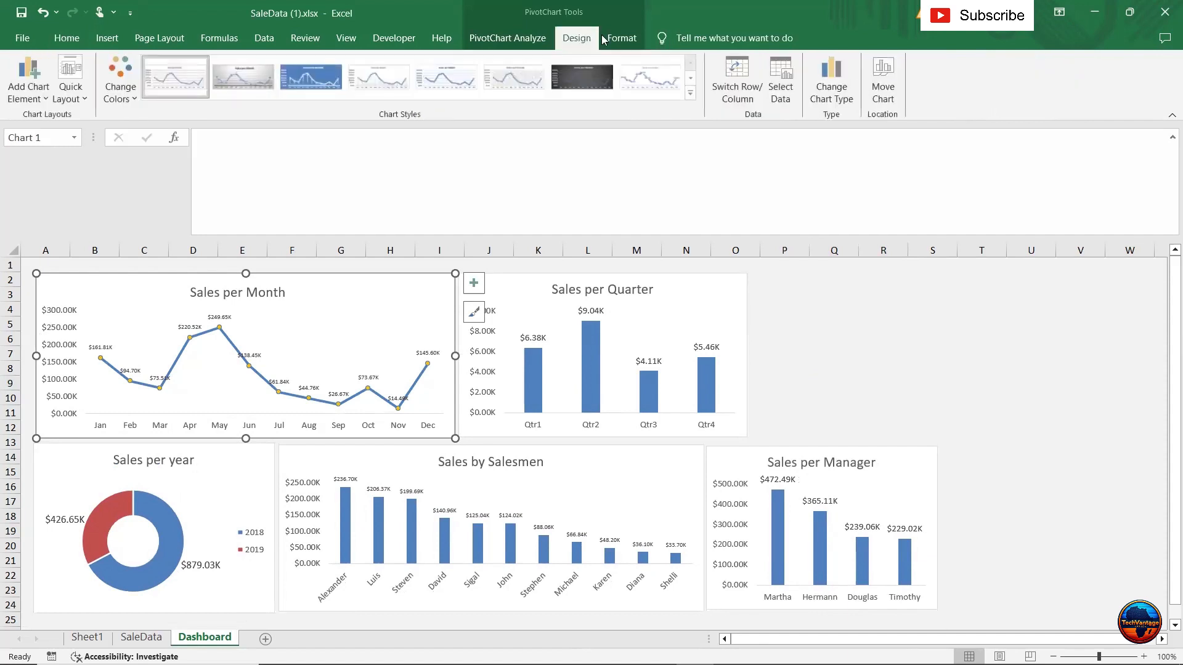
pyautogui.click(615, 43)
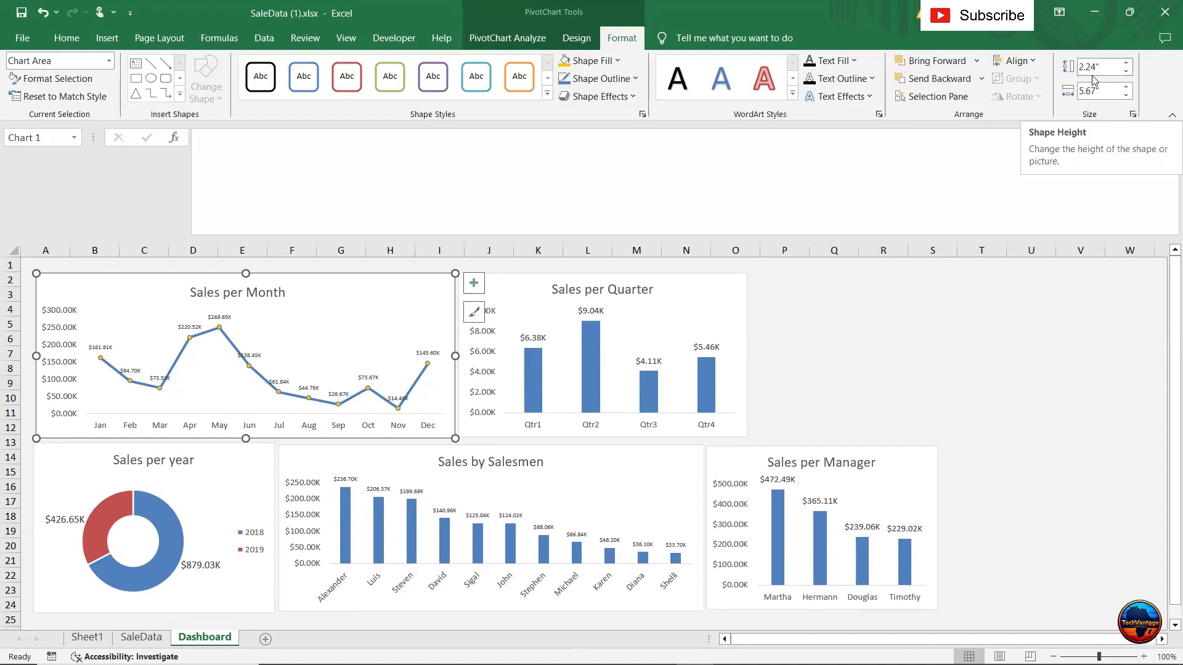
pyautogui.click(528, 282)
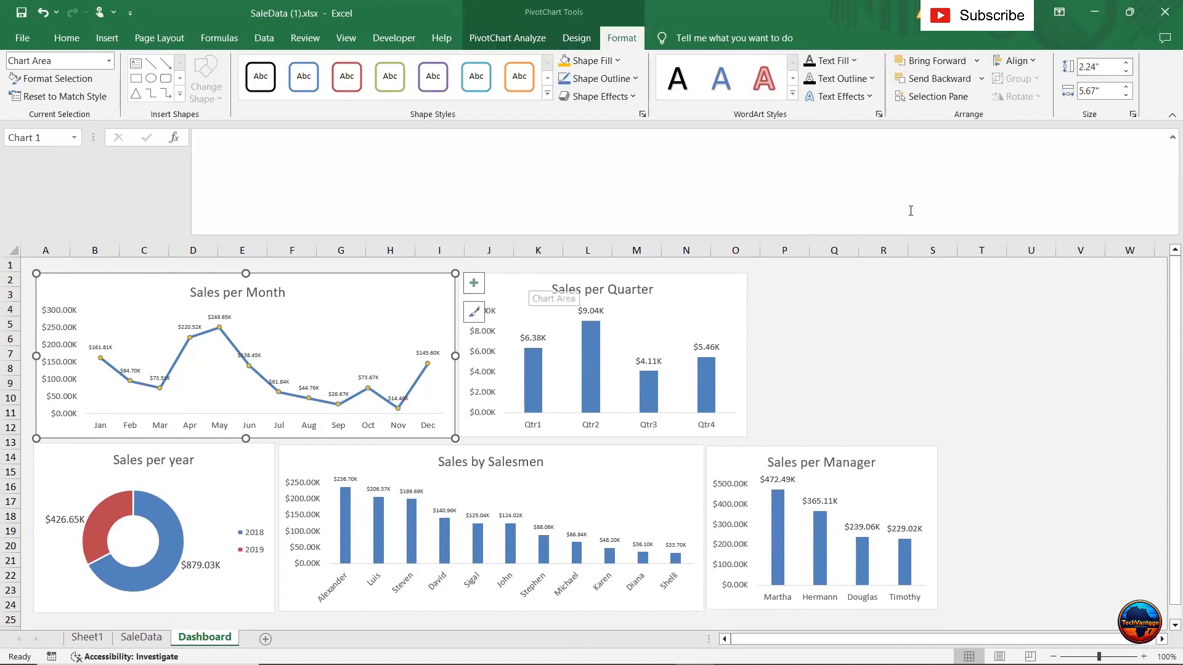
pyautogui.click(1095, 68)
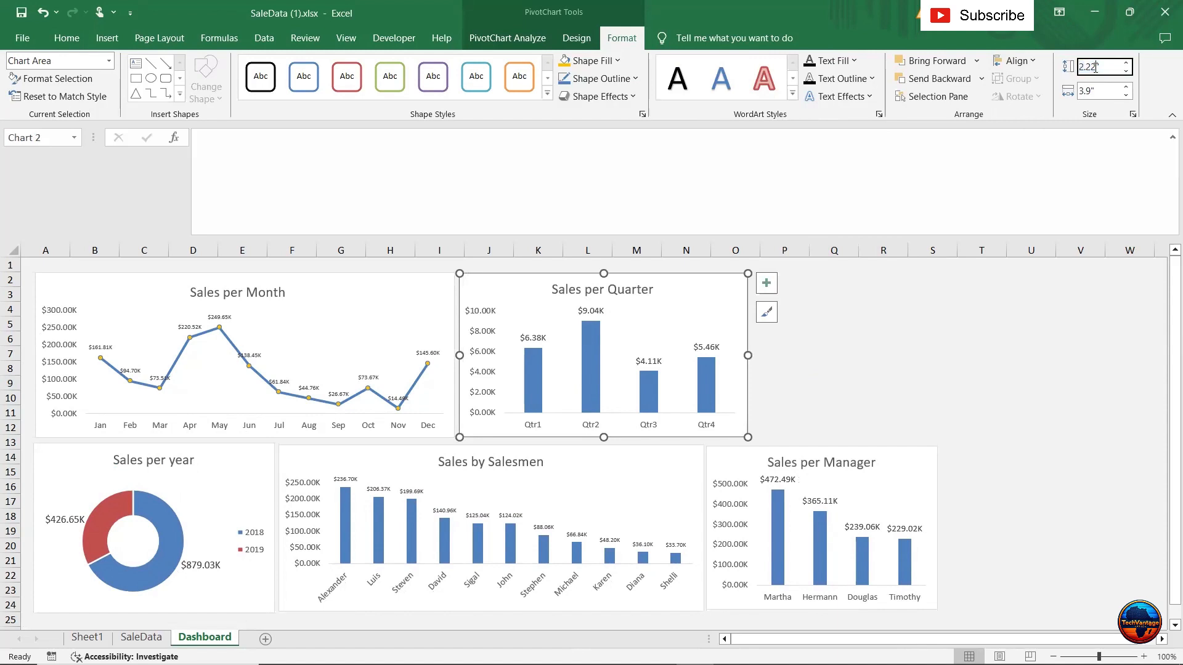
pyautogui.write('2.23')
pyautogui.press('Return')
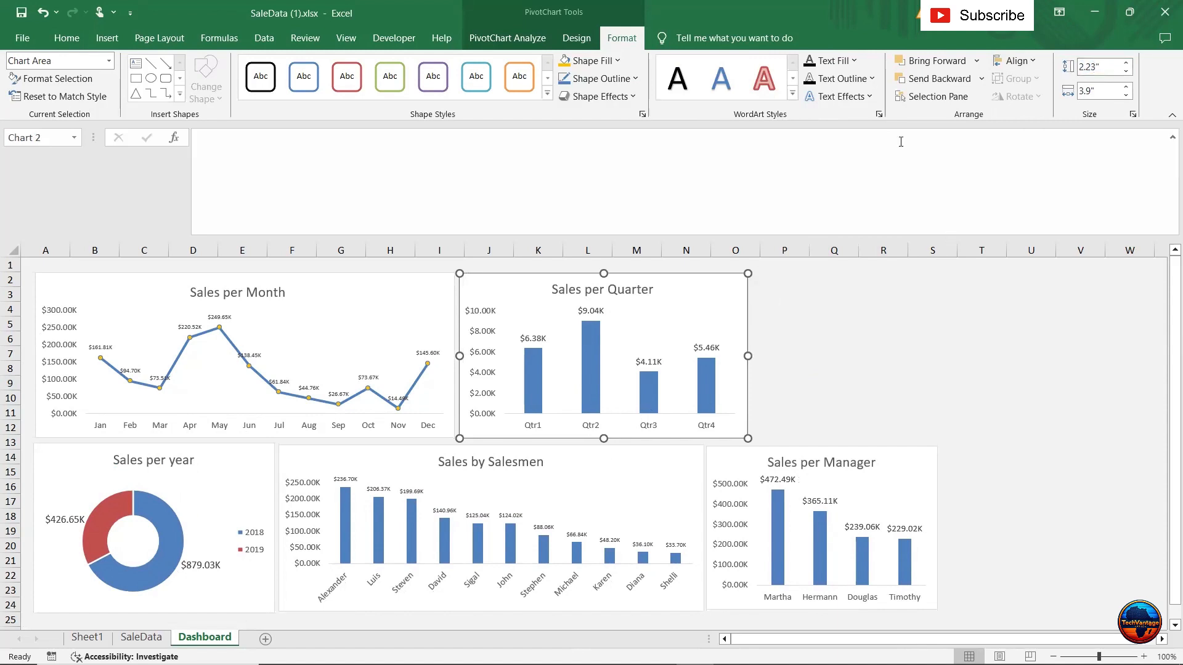
# Set the Sales by Salesmen chart's height to 2.23".
pyautogui.click(230, 478)
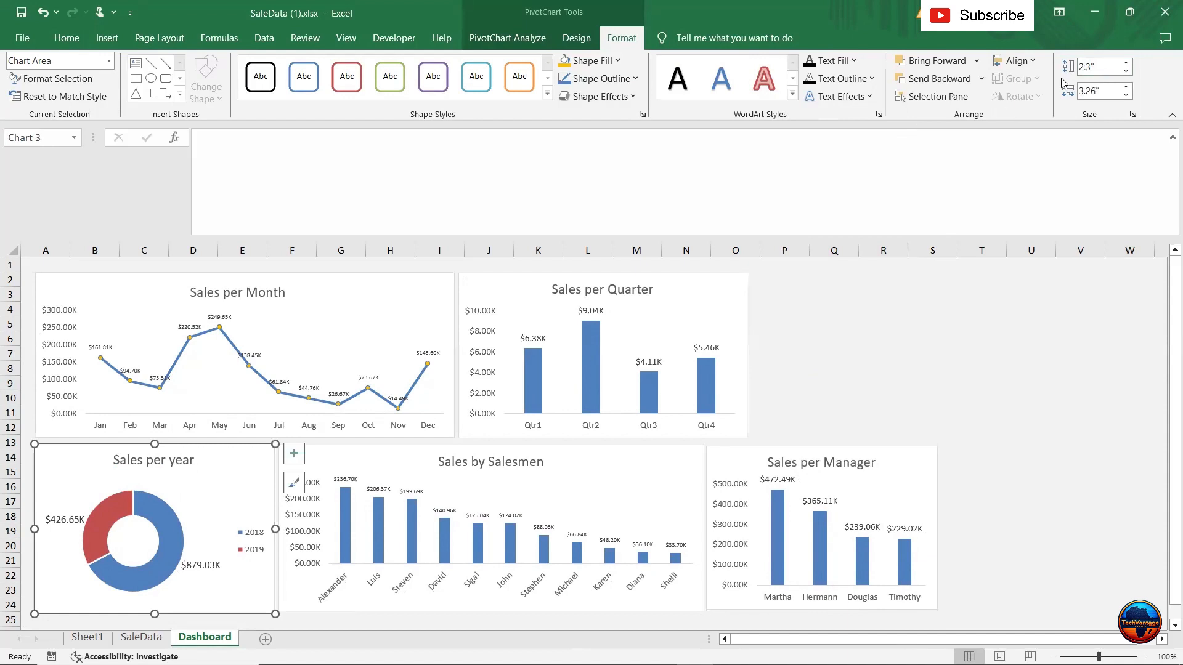
pyautogui.click(400, 456)
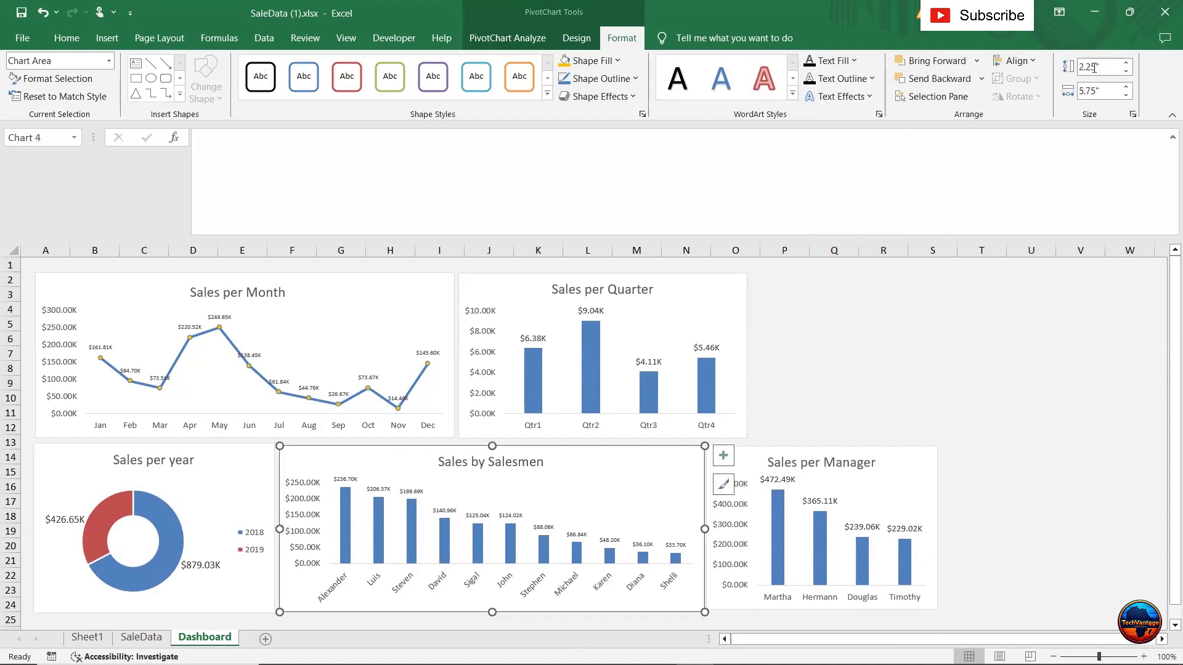
pyautogui.click(1094, 66)
pyautogui.write('2.23')
pyautogui.press('Return')
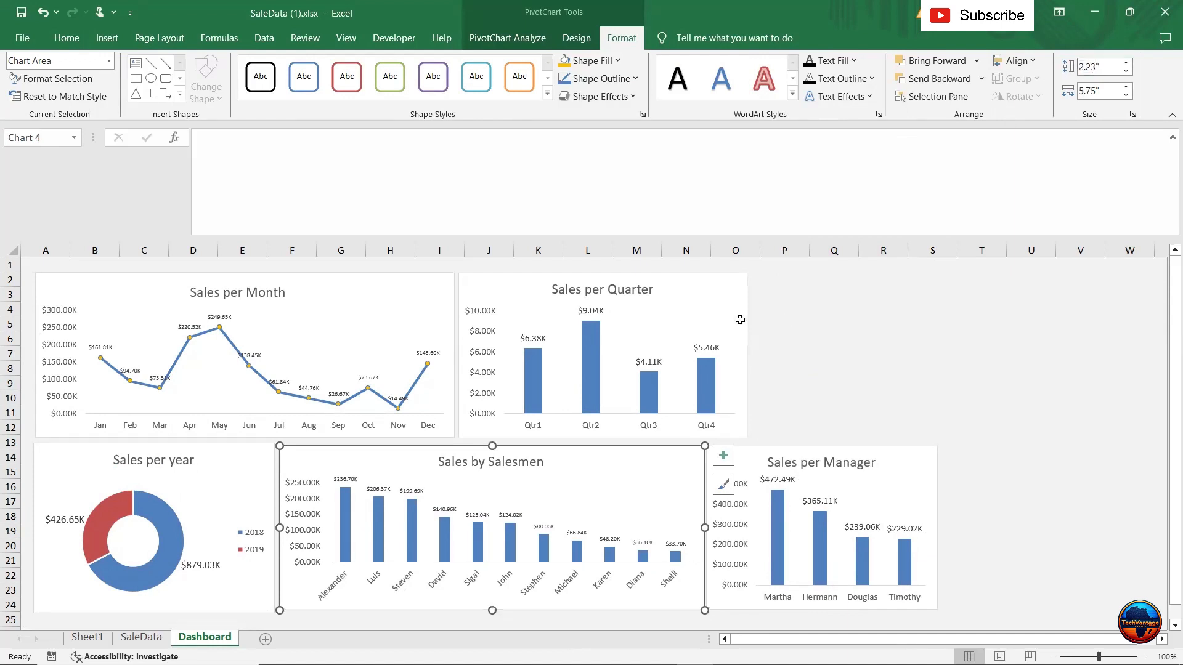
# Set the Sales per year chart's height to 2.23".
pyautogui.hotkey('shift', 'Tab')
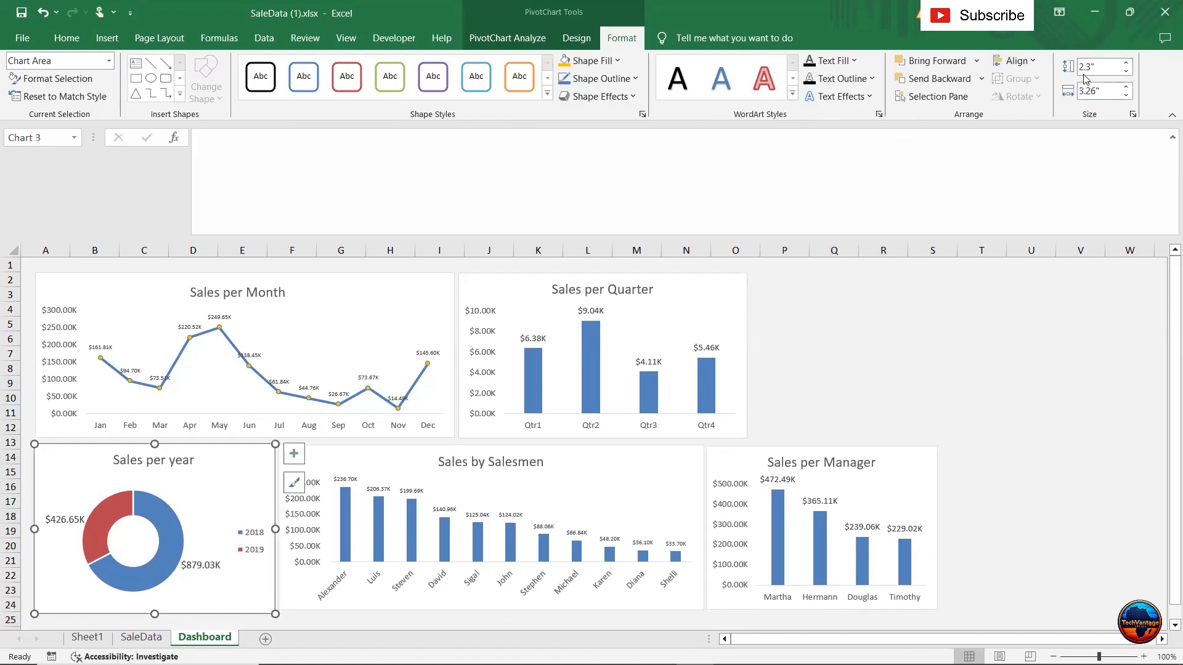
pyautogui.click(1086, 69)
pyautogui.click(1087, 69)
pyautogui.write('2')
pyautogui.press('Return')
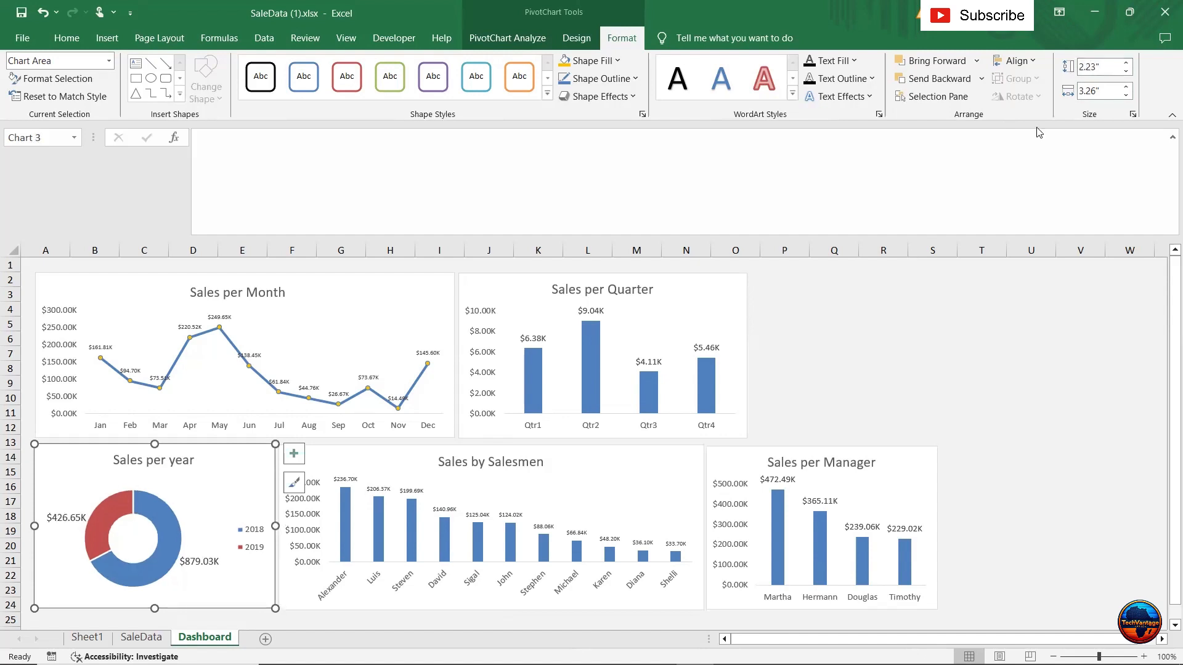
# Set the Sales per Manager chart's height to 2.22".
pyautogui.click(601, 464)
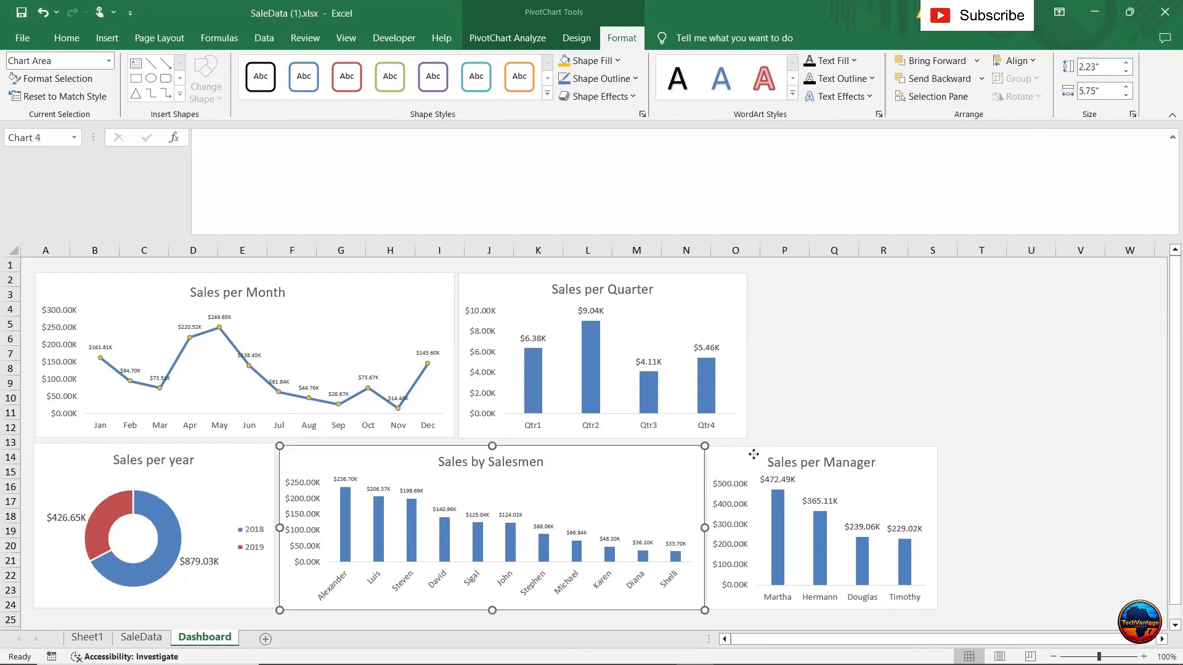
pyautogui.click(754, 455)
pyautogui.click(1096, 68)
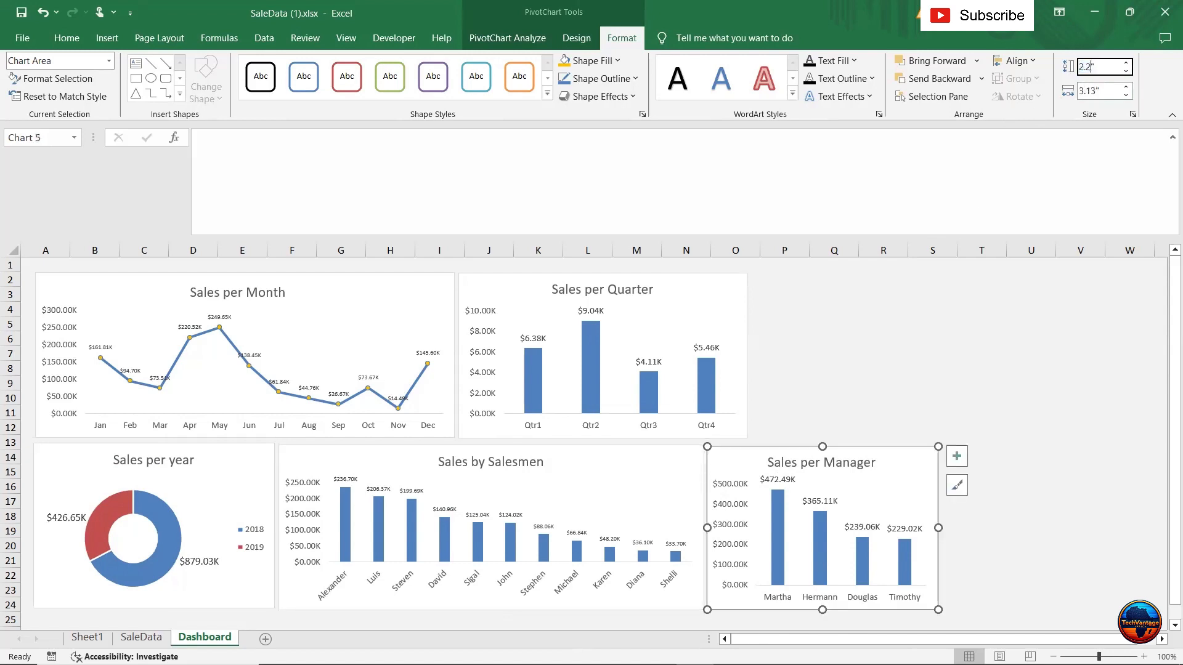
pyautogui.press('Return')
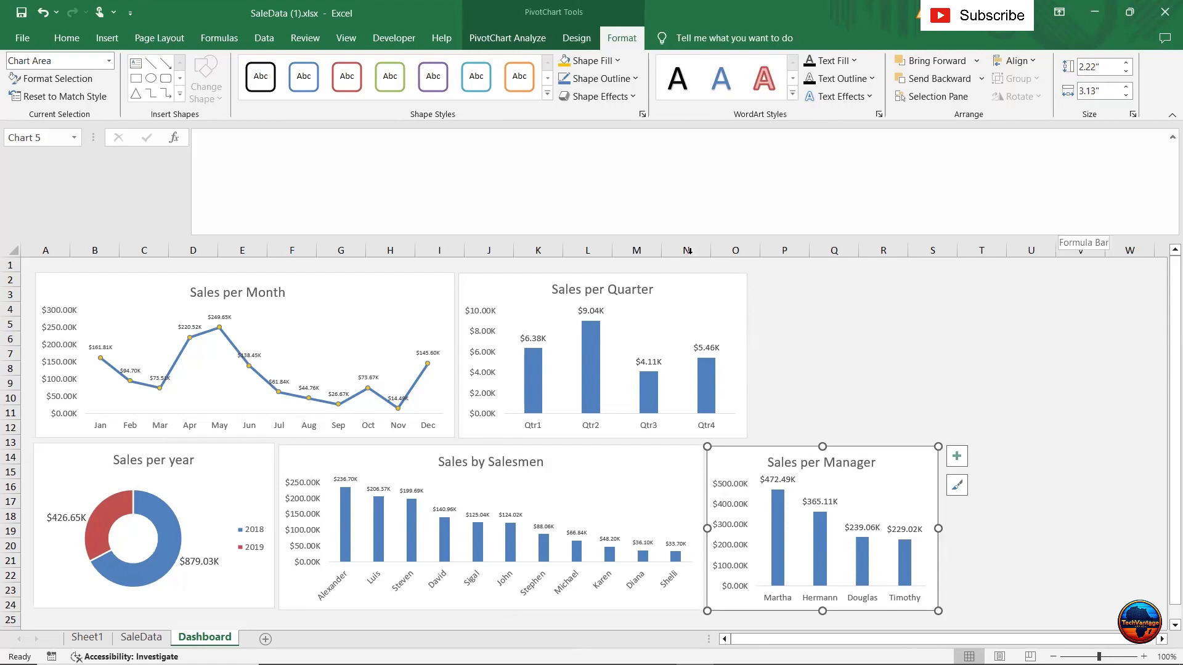
# Align the Sales per Month and Sales per Quarter charts by their top edges.
pyautogui.click(373, 298)
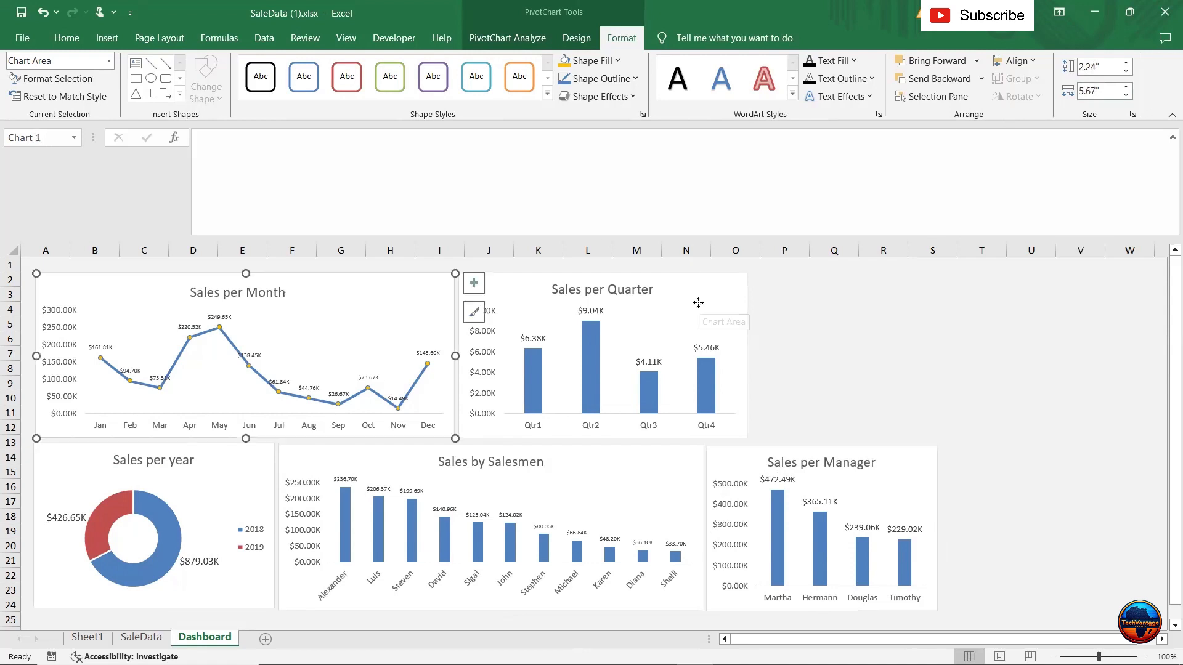
pyautogui.click(697, 298)
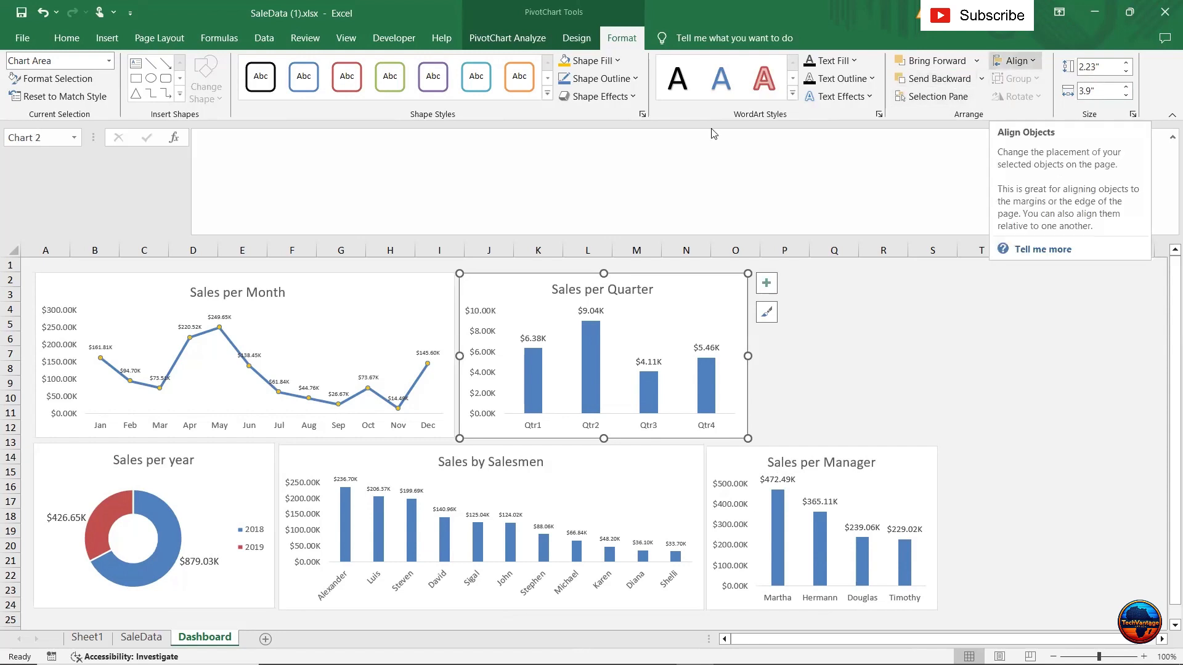
pyautogui.keyDown('ctrl'); pyautogui.click(285, 337); pyautogui.keyUp('ctrl')
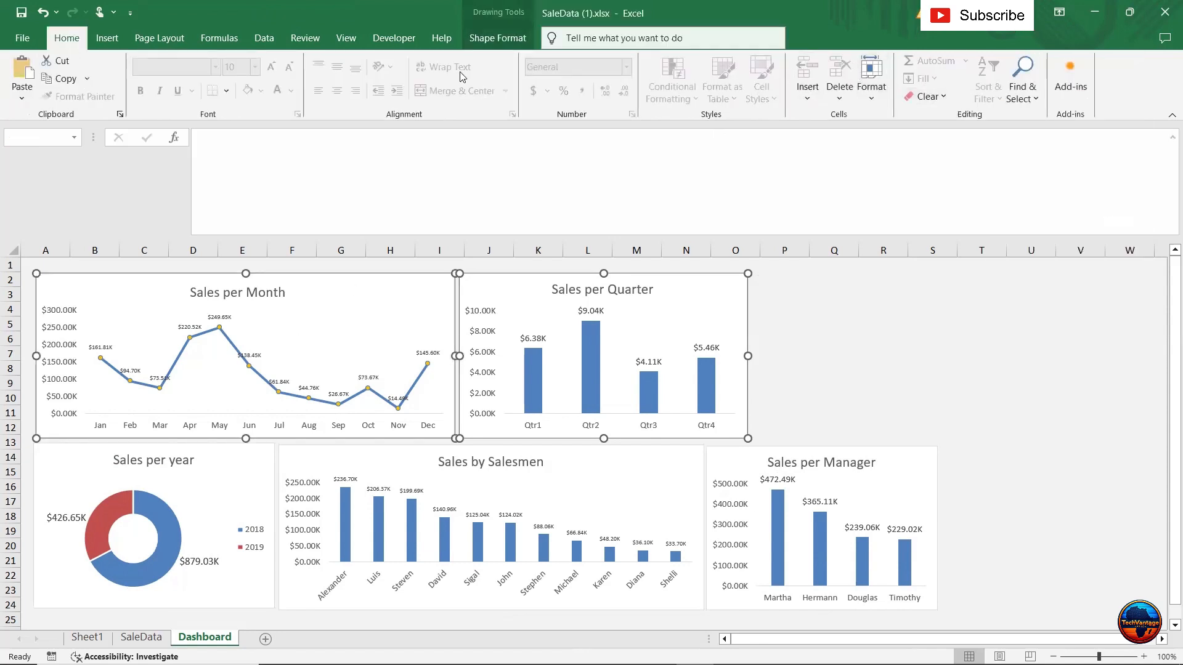
pyautogui.click(486, 41)
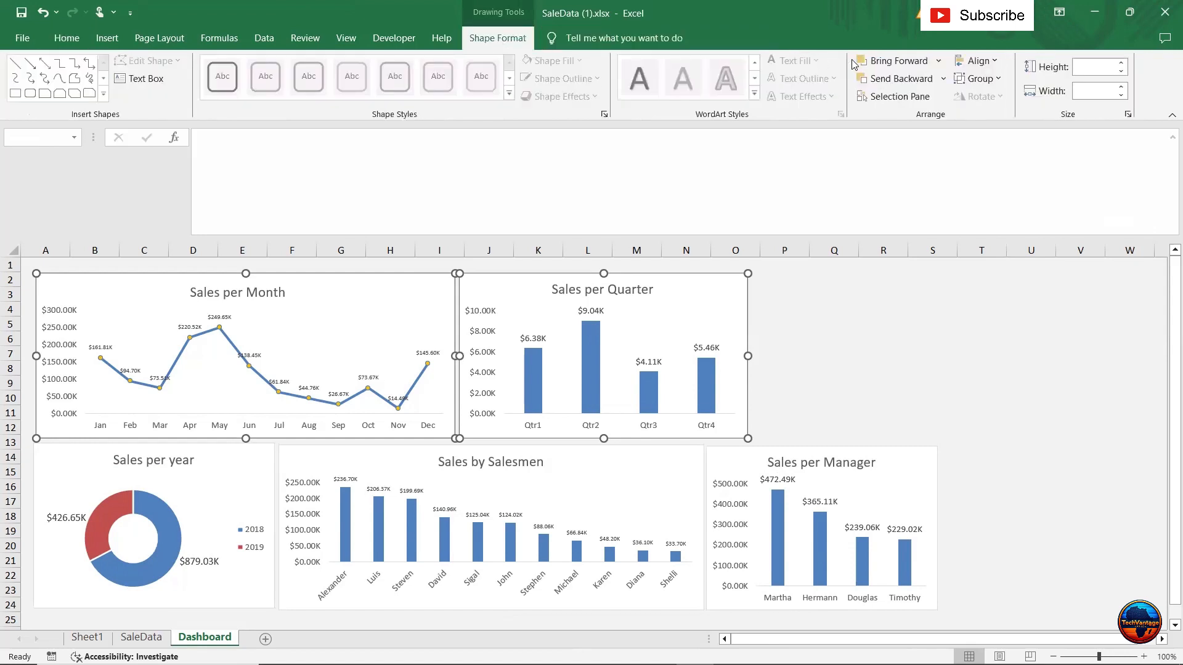
pyautogui.click(993, 61)
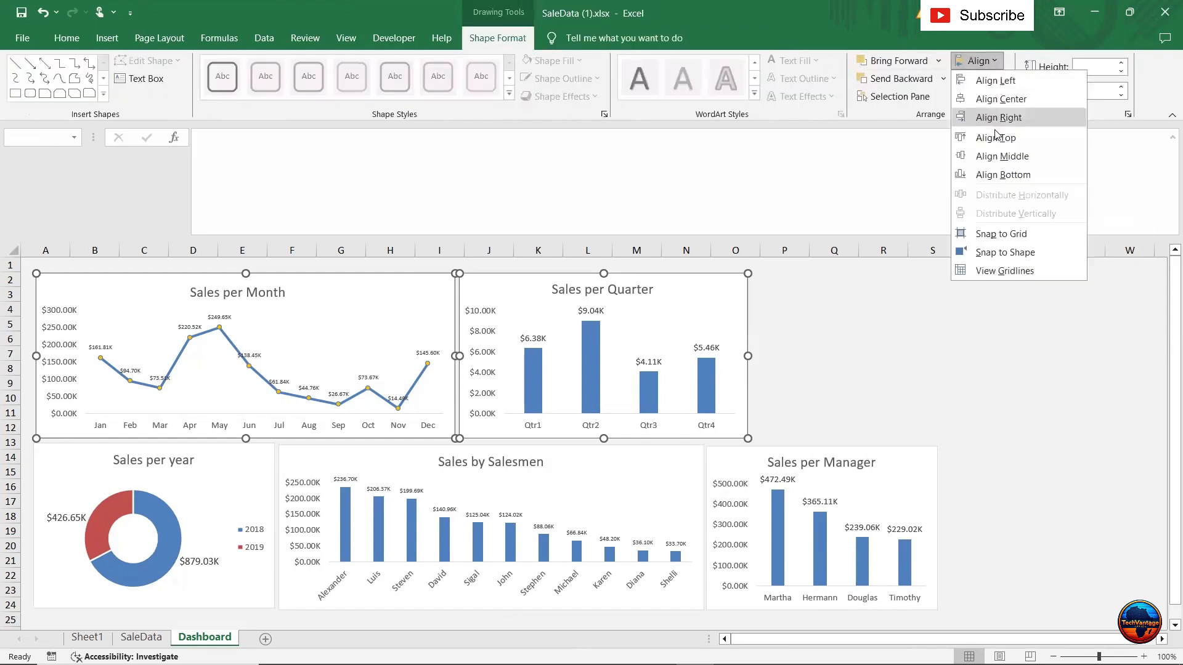
pyautogui.click(996, 139)
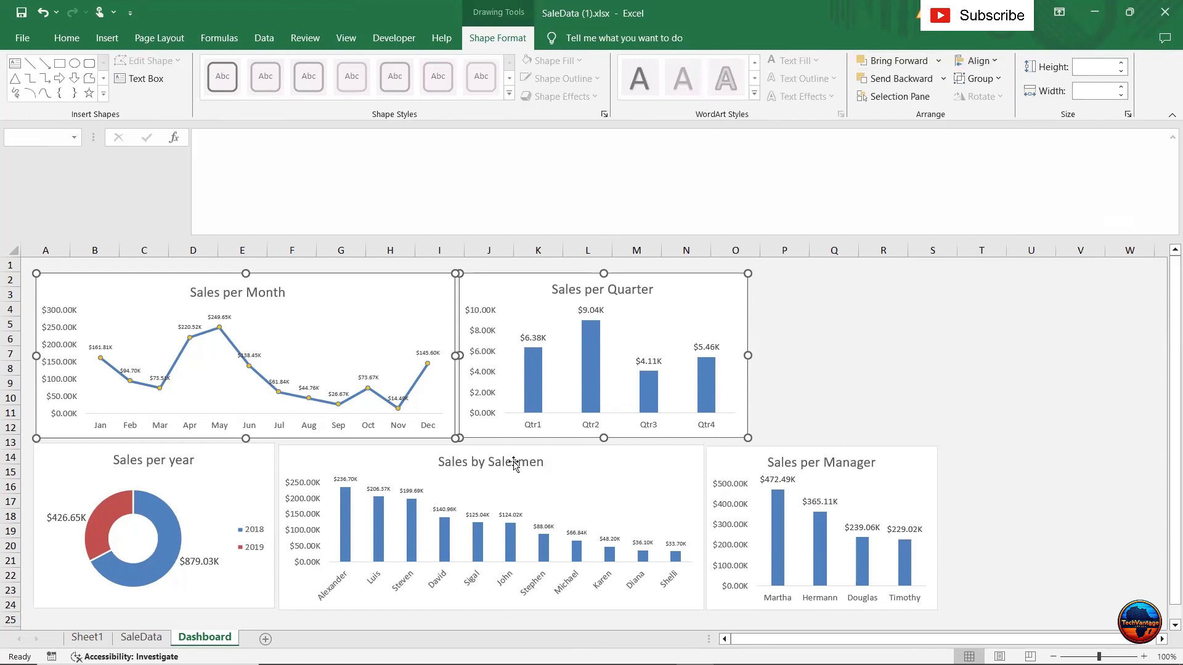
pyautogui.keyDown('ctrl'); pyautogui.click(237, 465); pyautogui.keyUp('ctrl')
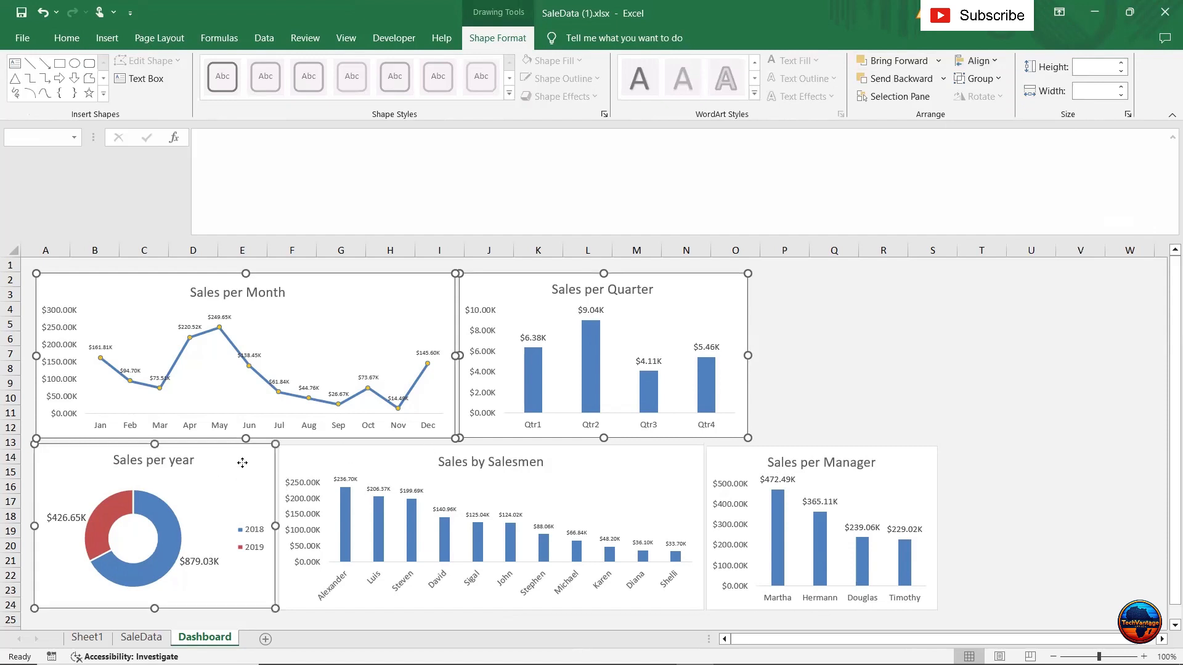
pyautogui.click(1052, 363)
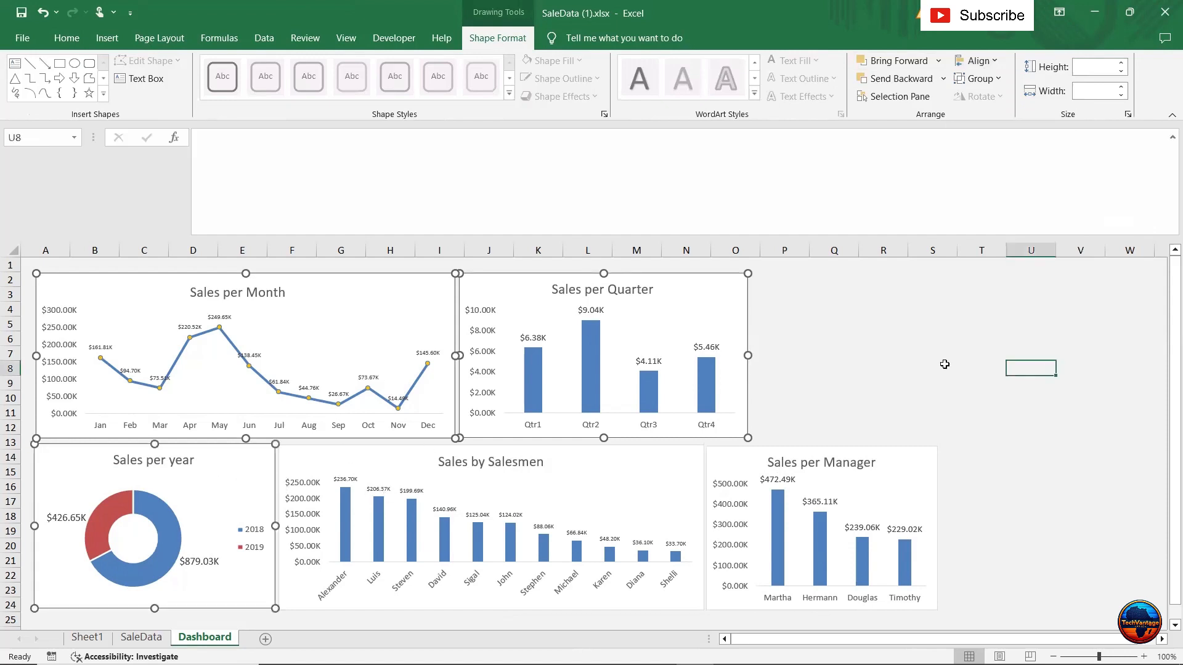
pyautogui.click(746, 460)
pyautogui.click(835, 412)
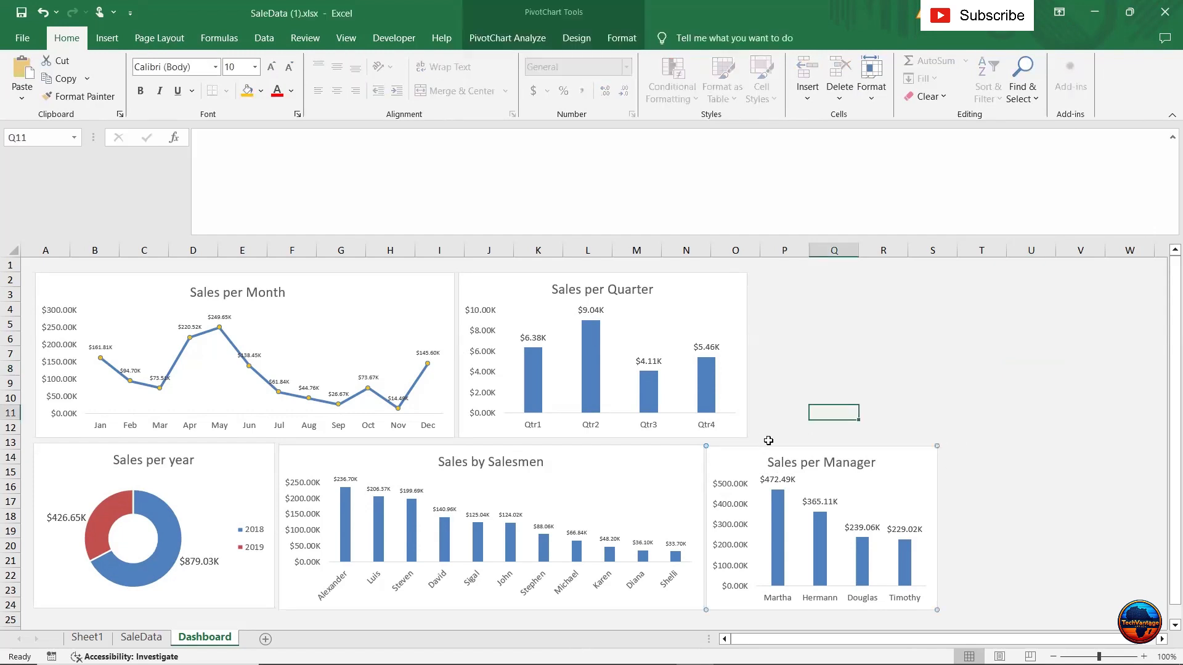
# Align the Sales per year, Sales by Salesmen and Sales per Manager charts by their top edges.
pyautogui.click(721, 469)
pyautogui.keyDown('ctrl'); pyautogui.click(651, 457); pyautogui.keyUp('ctrl')
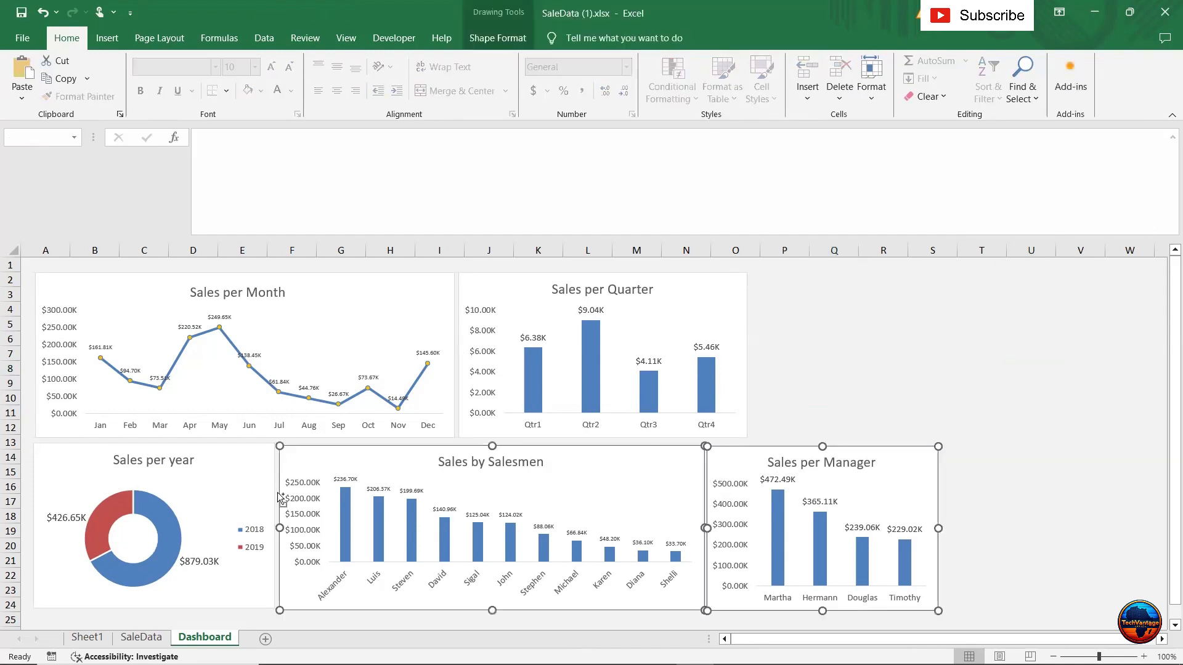
pyautogui.keyDown('ctrl'); pyautogui.click(245, 467); pyautogui.keyUp('ctrl')
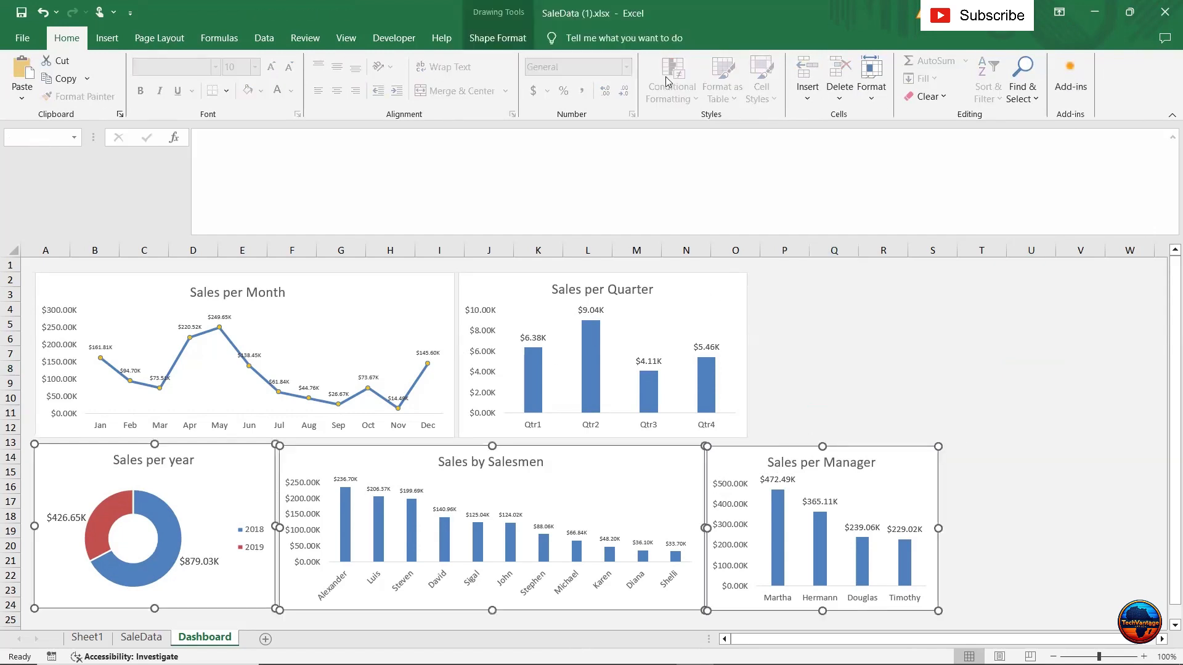
pyautogui.click(530, 38)
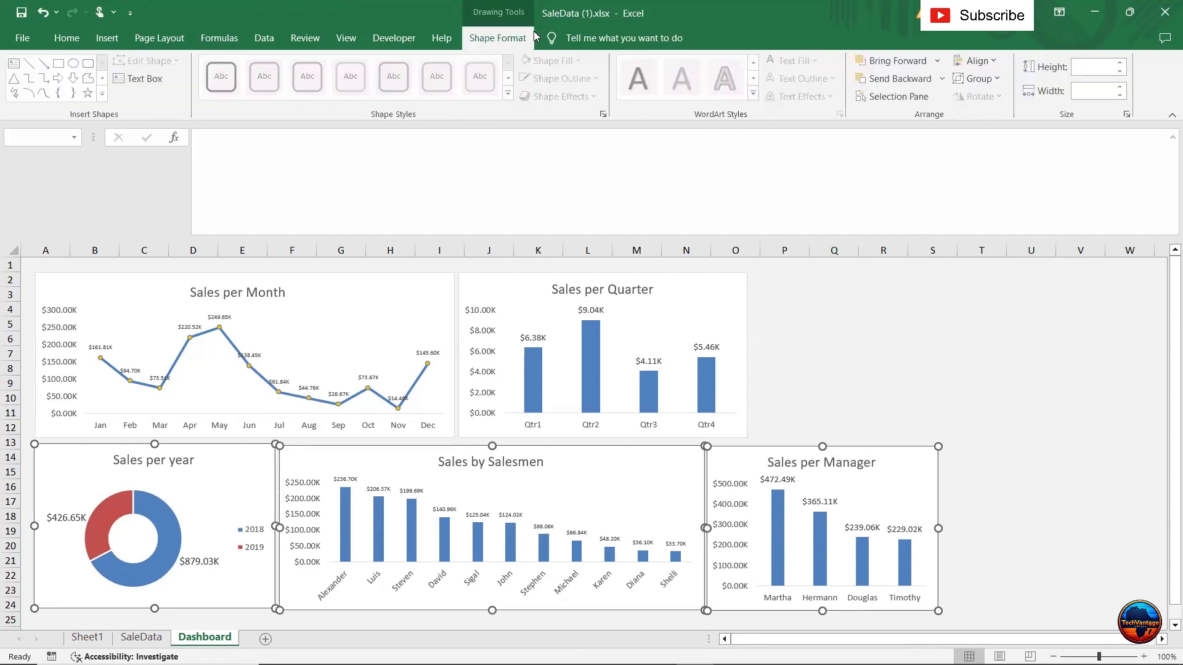
pyautogui.click(977, 61)
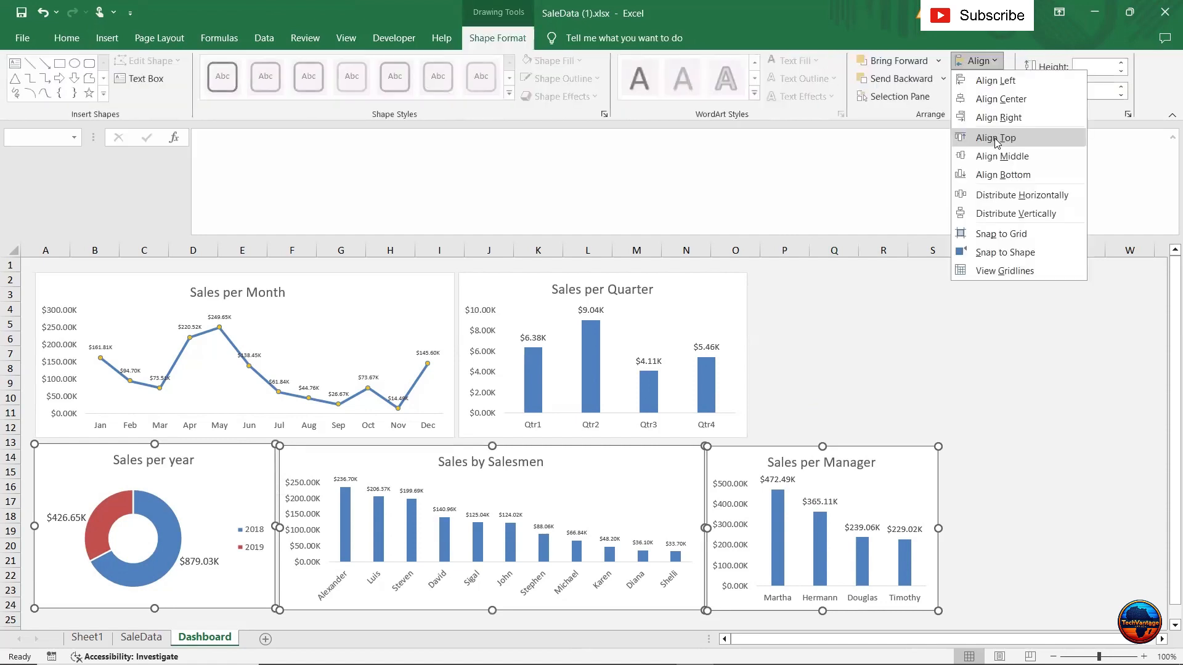
pyautogui.click(996, 138)
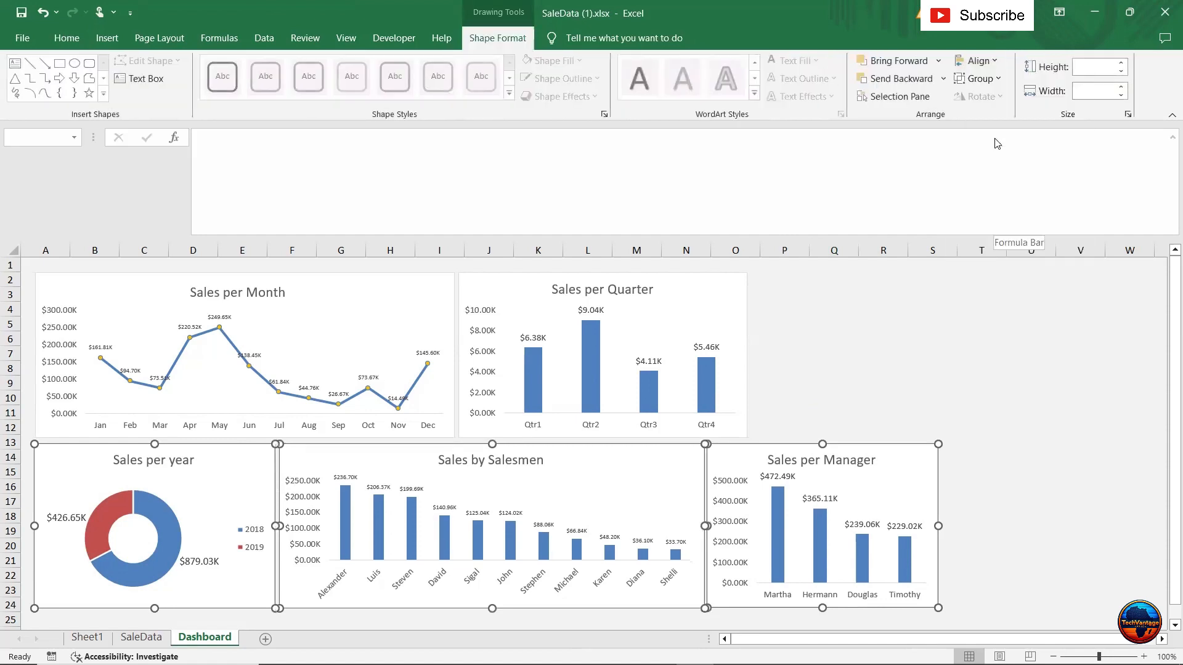
pyautogui.click(1070, 356)
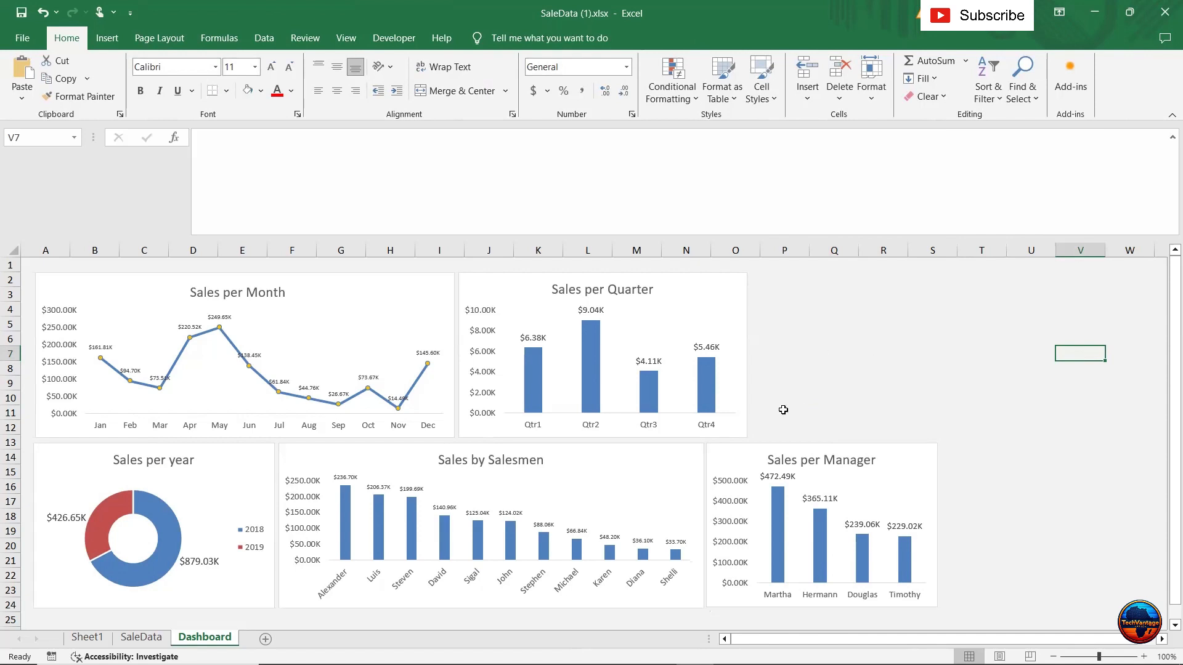
pyautogui.click(824, 369)
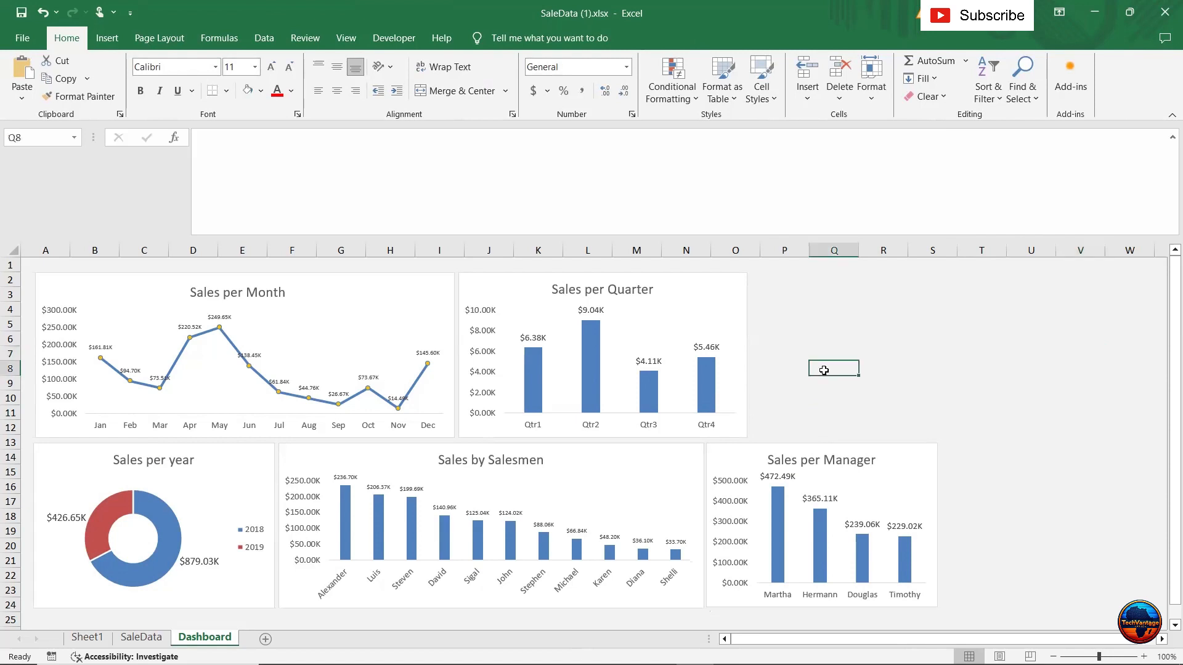
# On Sheet1, move the Sales per Manager chart clear of the pivot tables and insert Region and Months (OrderDate) slicers from the Years pivot table.
pyautogui.click(79, 639)
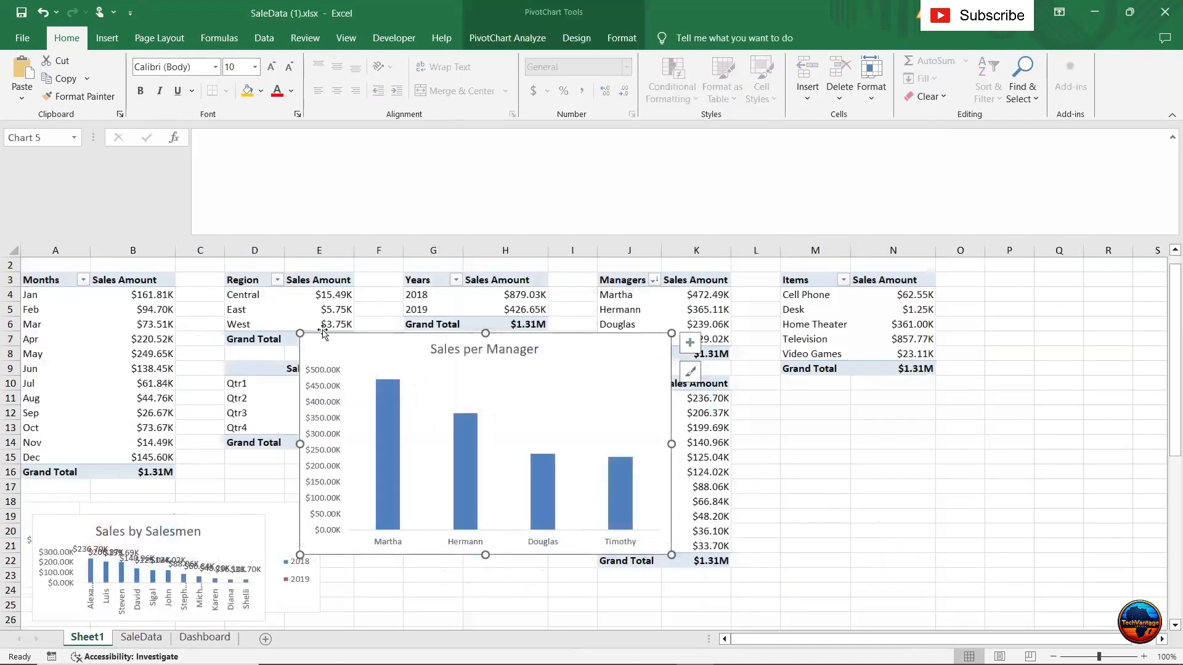
pyautogui.moveTo(453, 346); pyautogui.dragTo(211, 534)
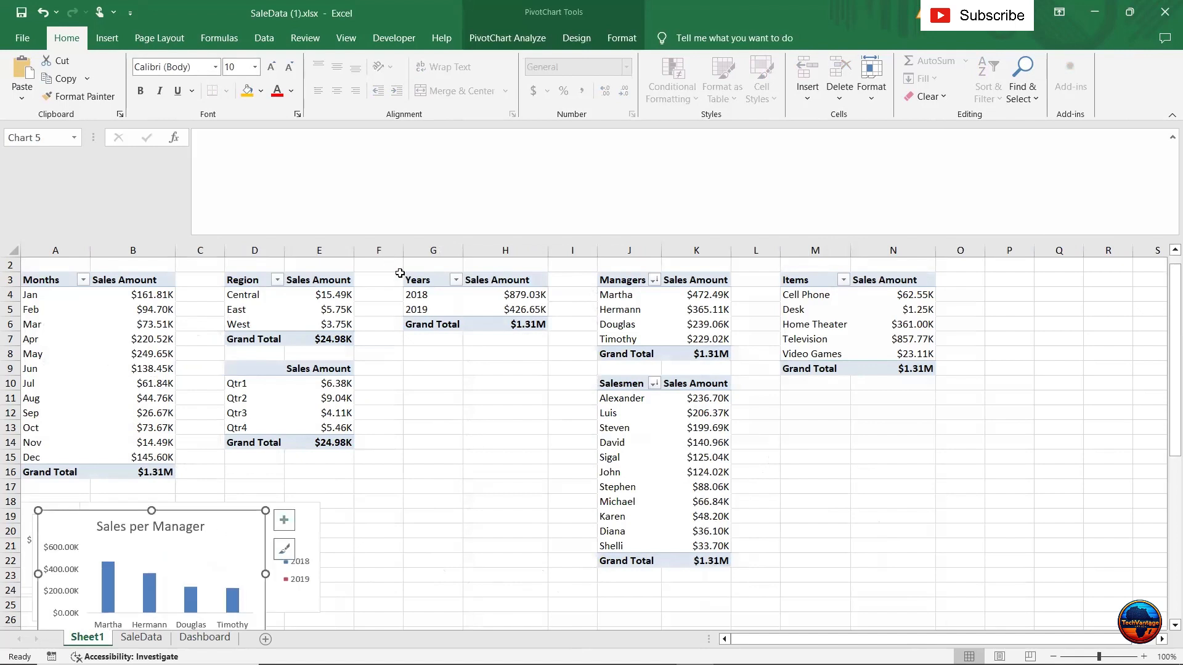
pyautogui.click(422, 279)
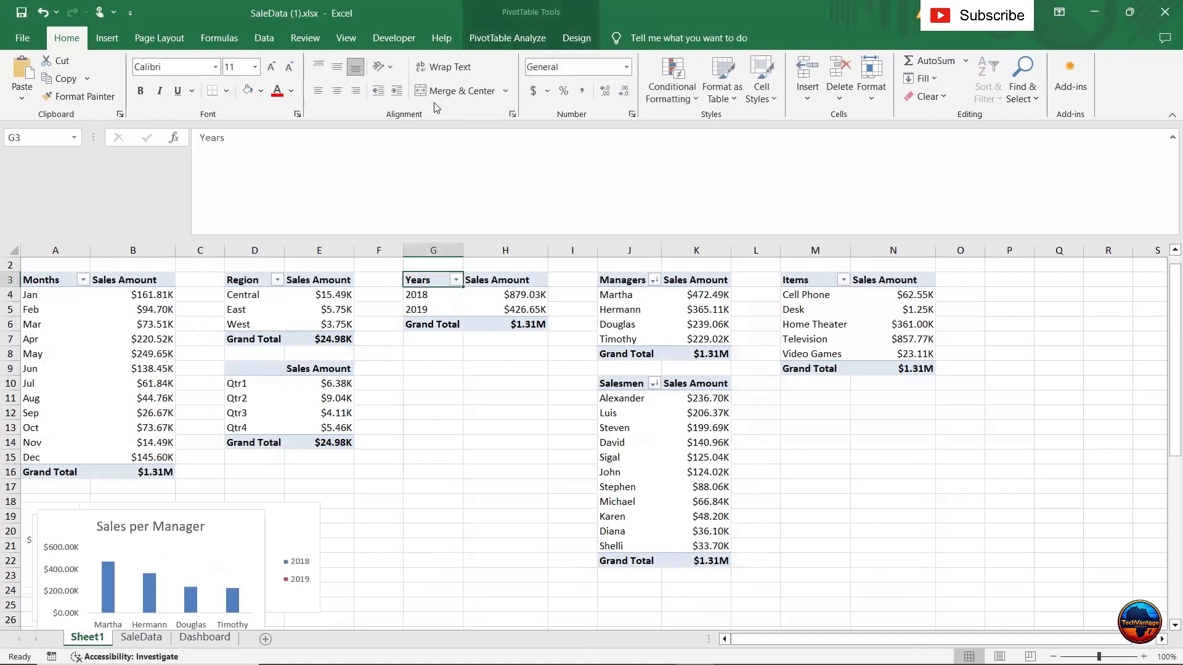
pyautogui.click(499, 41)
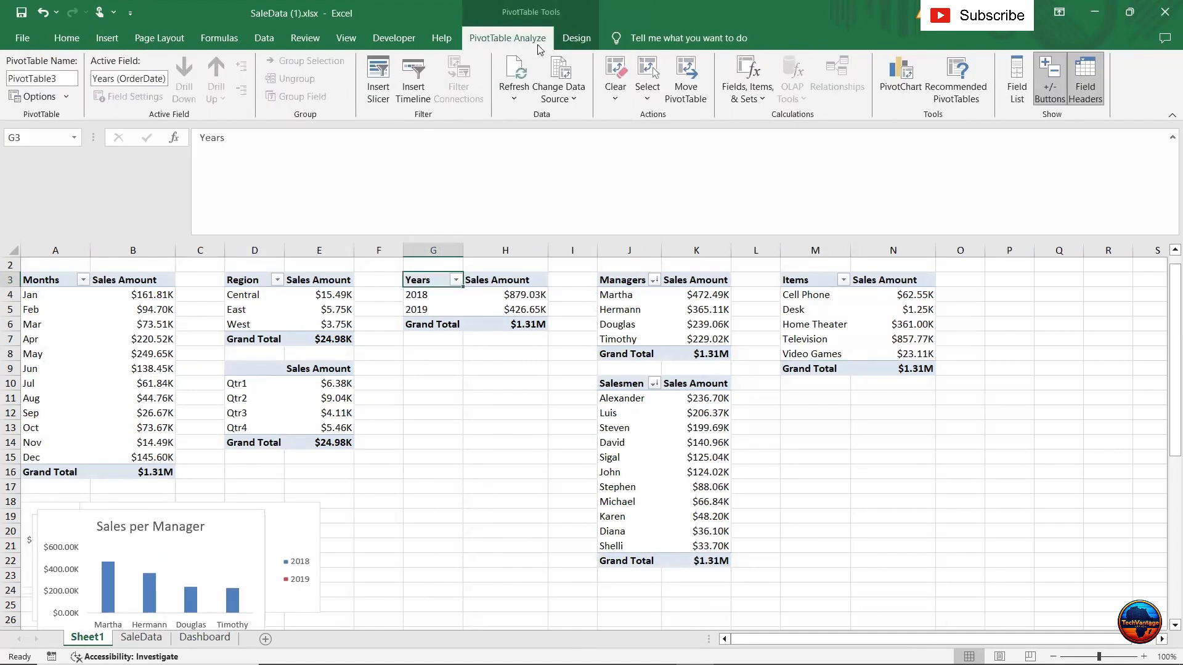
pyautogui.click(378, 86)
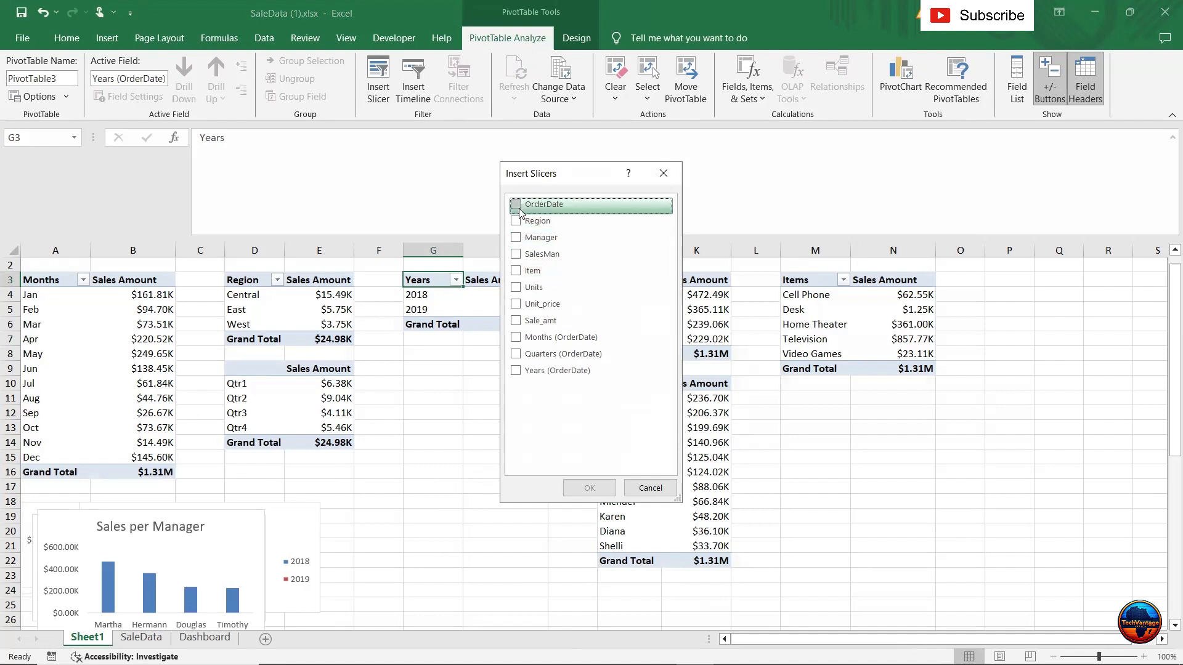
pyautogui.click(516, 338)
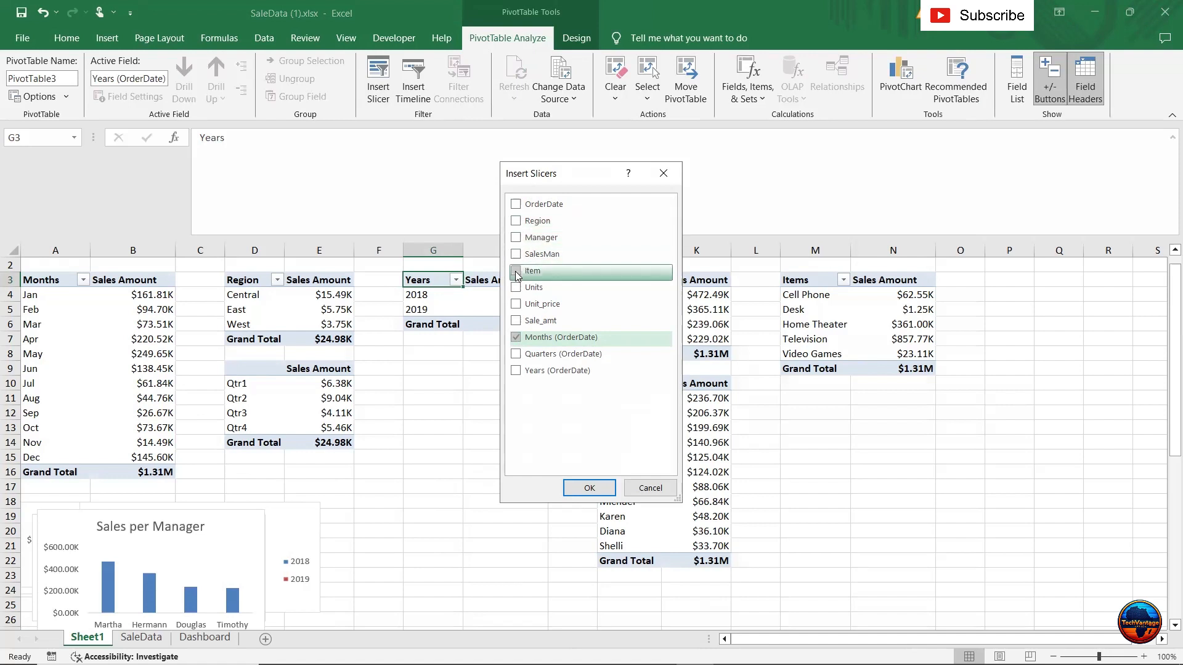
pyautogui.click(515, 222)
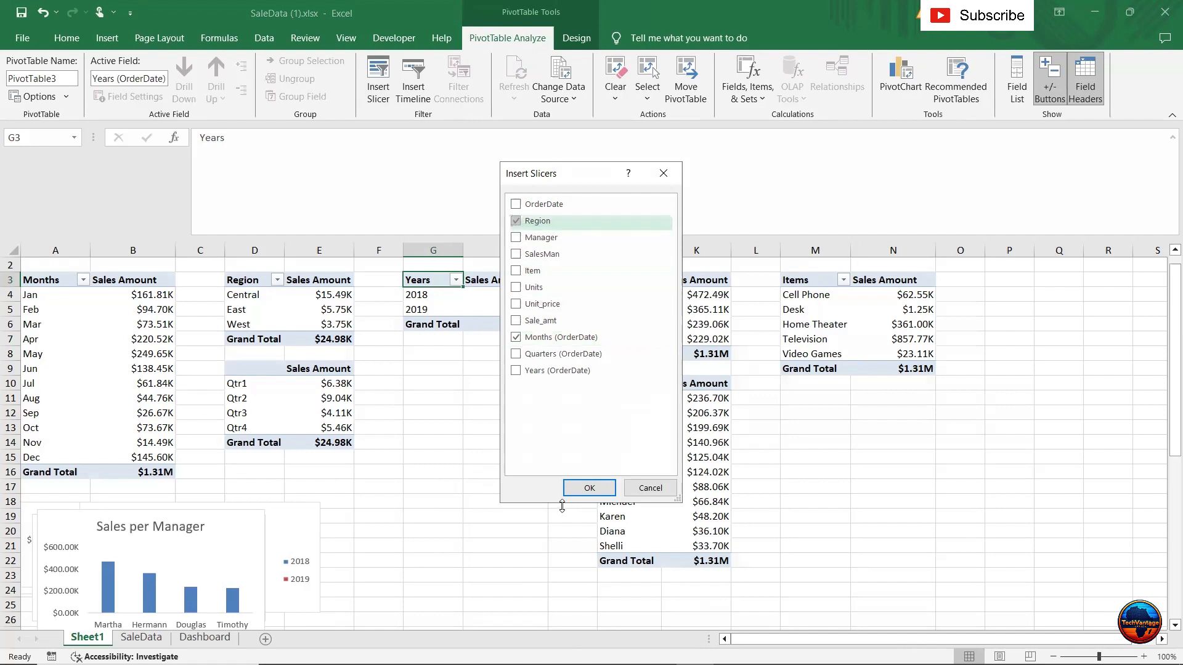
pyautogui.click(583, 487)
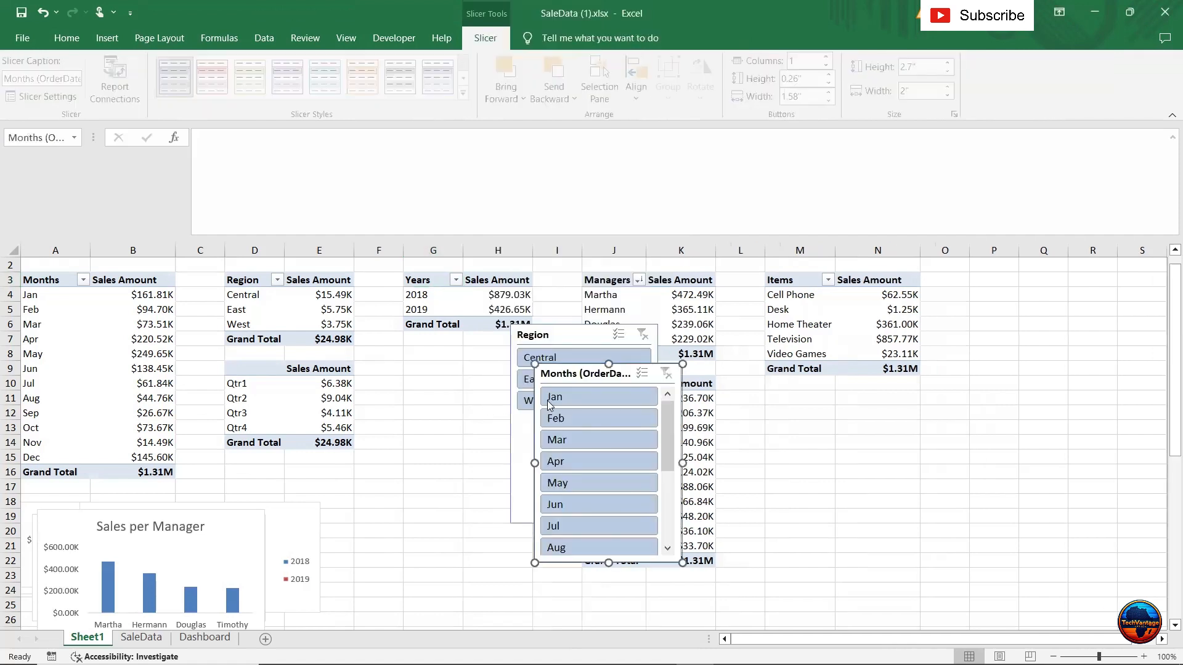
# Move the Months (OrderDate) slicer beside the Region slicer and change its header caption to Months.
pyautogui.moveTo(585, 379); pyautogui.dragTo(424, 396)
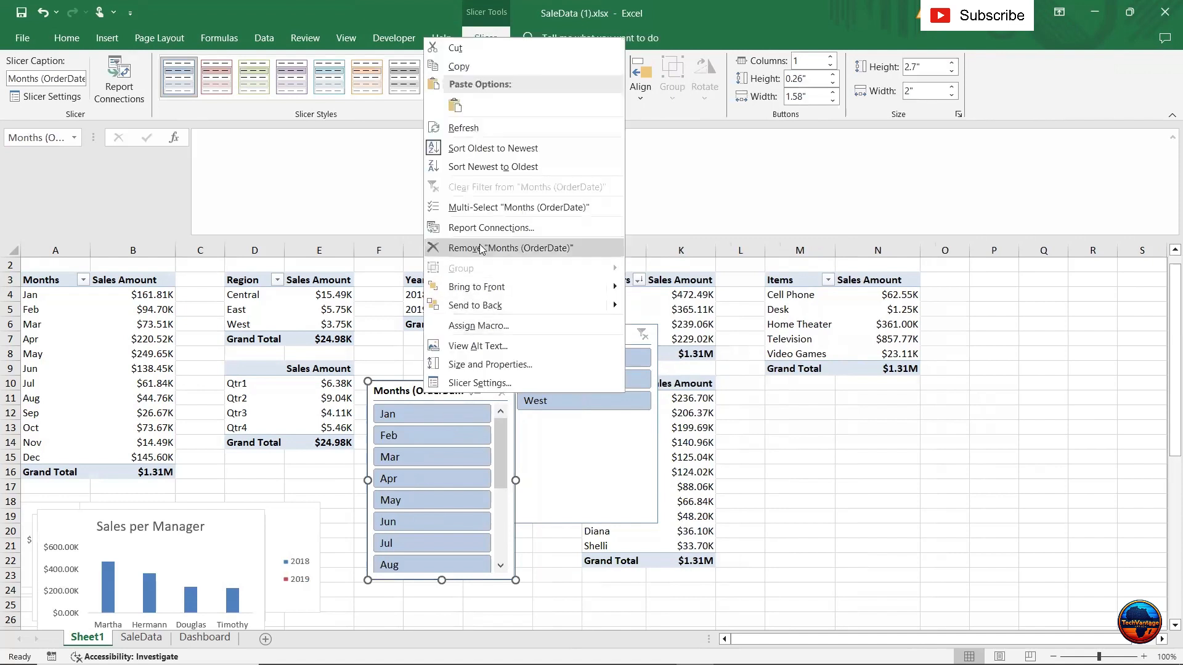
pyautogui.click(468, 382)
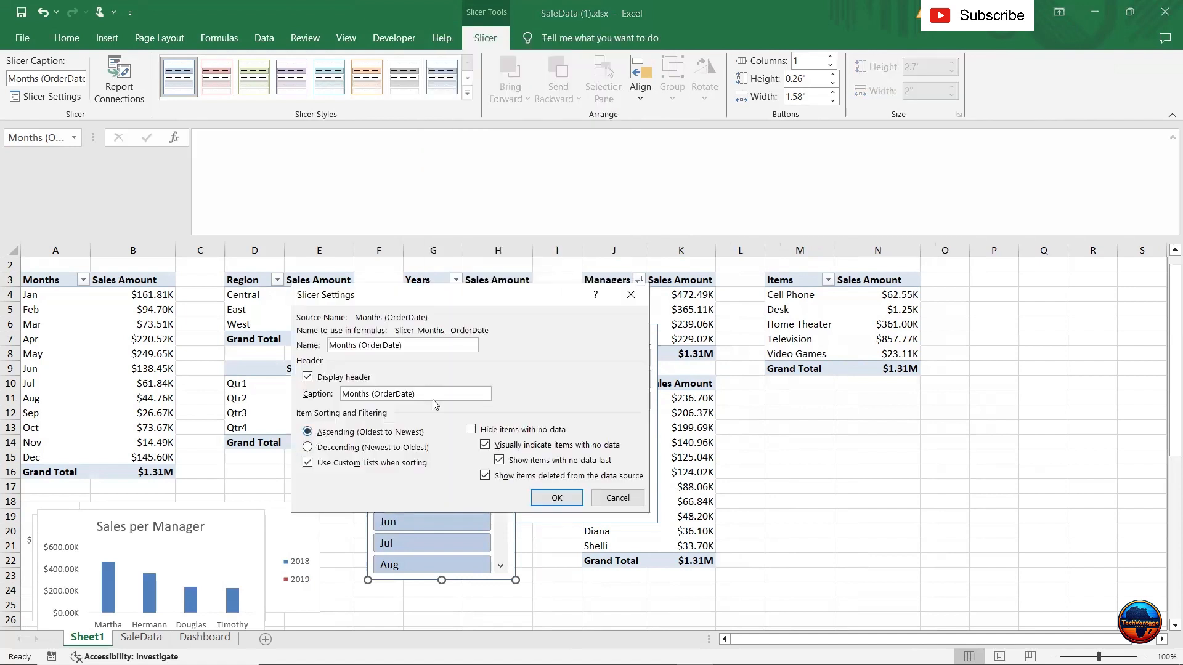
pyautogui.moveTo(416, 394); pyautogui.dragTo(363, 384)
pyautogui.write('hs')
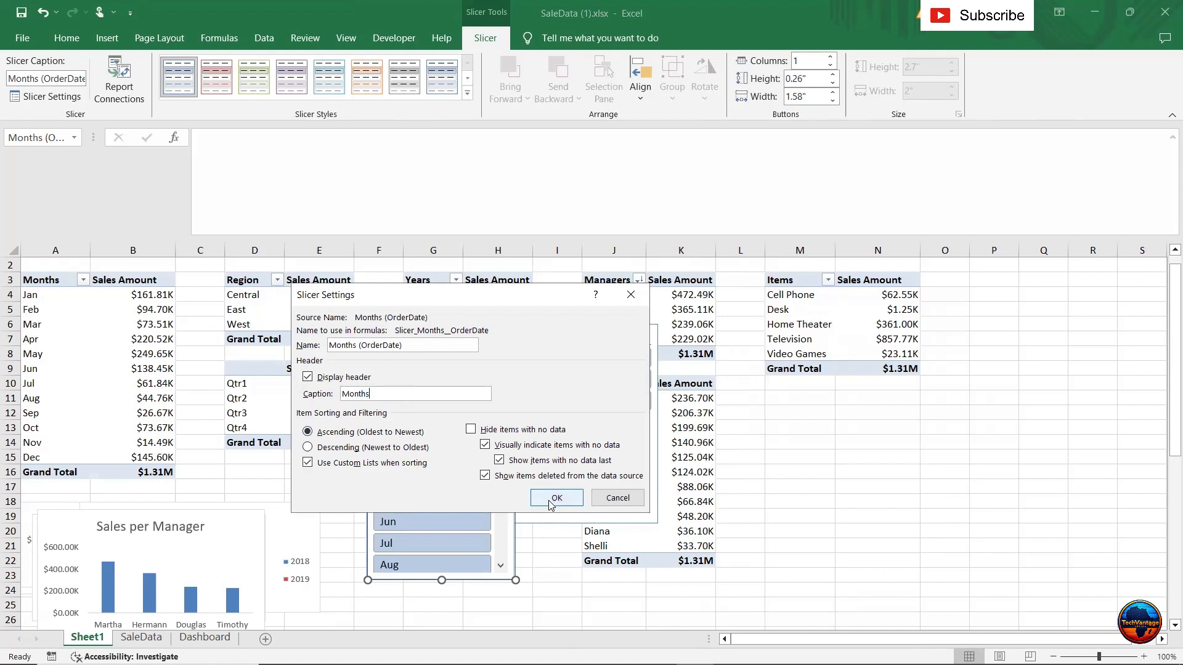
pyautogui.click(552, 505)
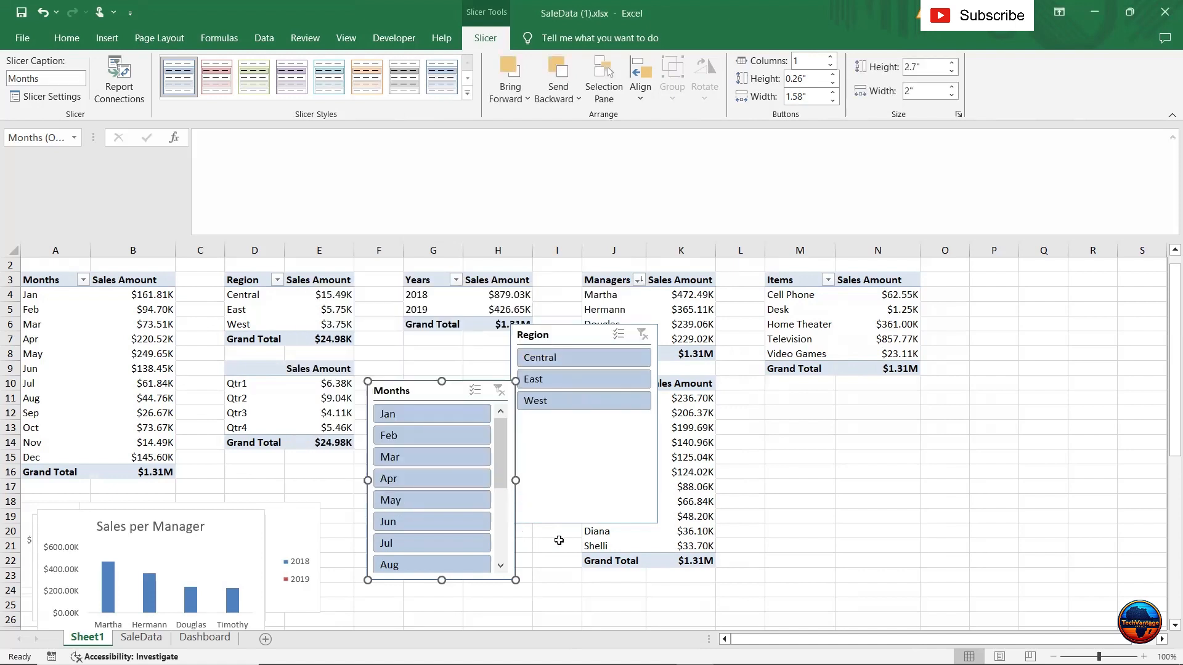
# Shorten the Region slicer to about 1.33" high and connect it also to PivotTable1, PivotTable2, PivotTable5, PivotTable6, PivotTable7 and PivotTable8.
pyautogui.click(552, 499)
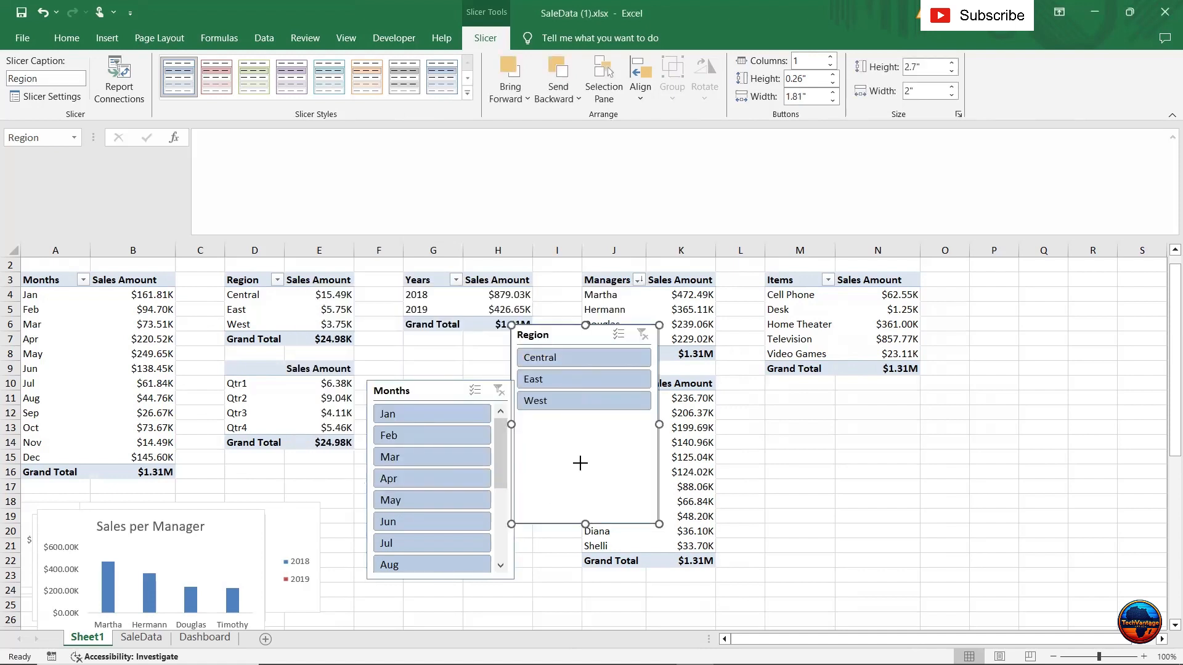
pyautogui.moveTo(580, 462); pyautogui.dragTo(574, 423)
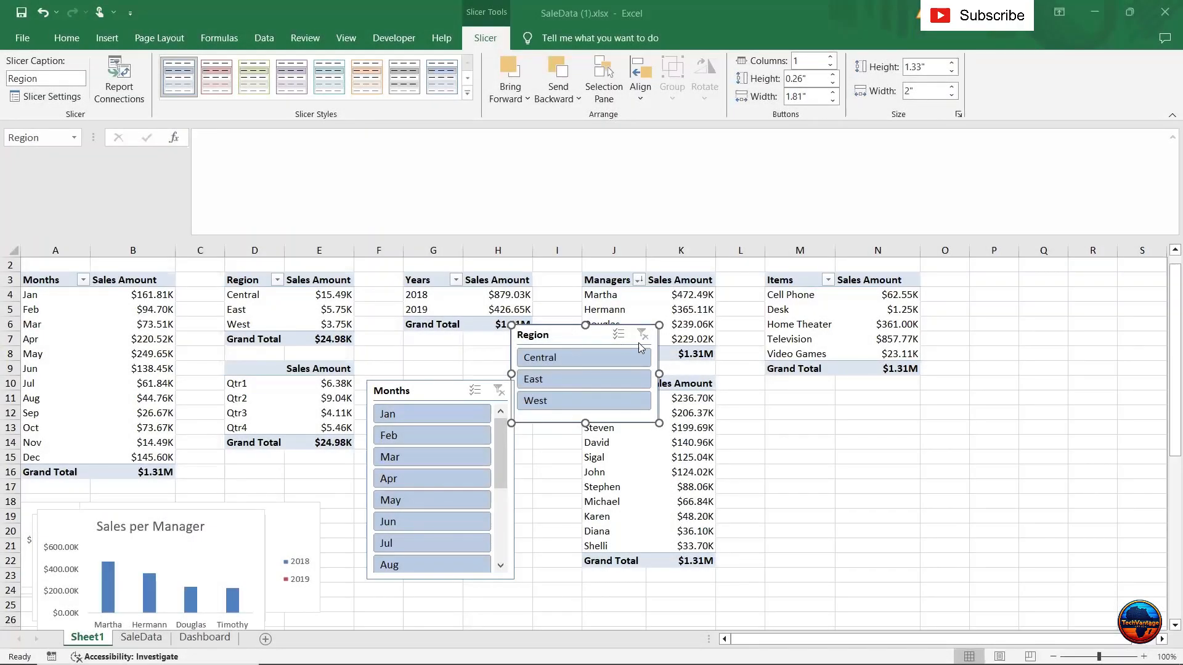
pyautogui.rightClick(580, 339)
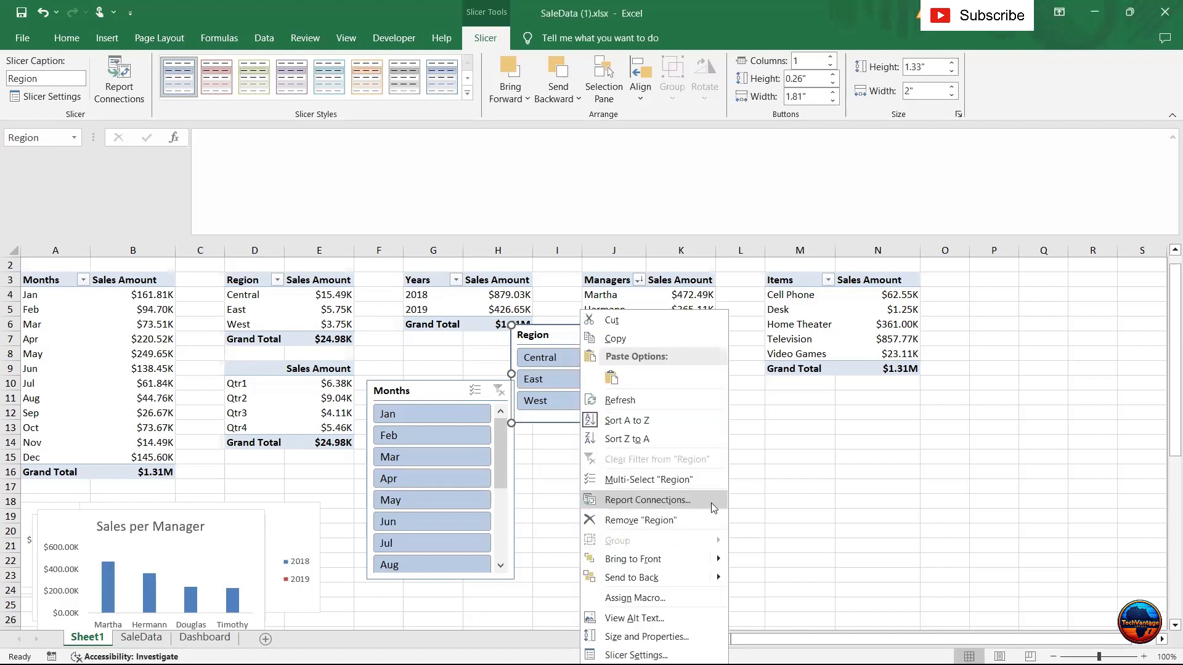
pyautogui.click(713, 508)
pyautogui.moveTo(751, 516); pyautogui.dragTo(747, 489)
pyautogui.click(502, 512)
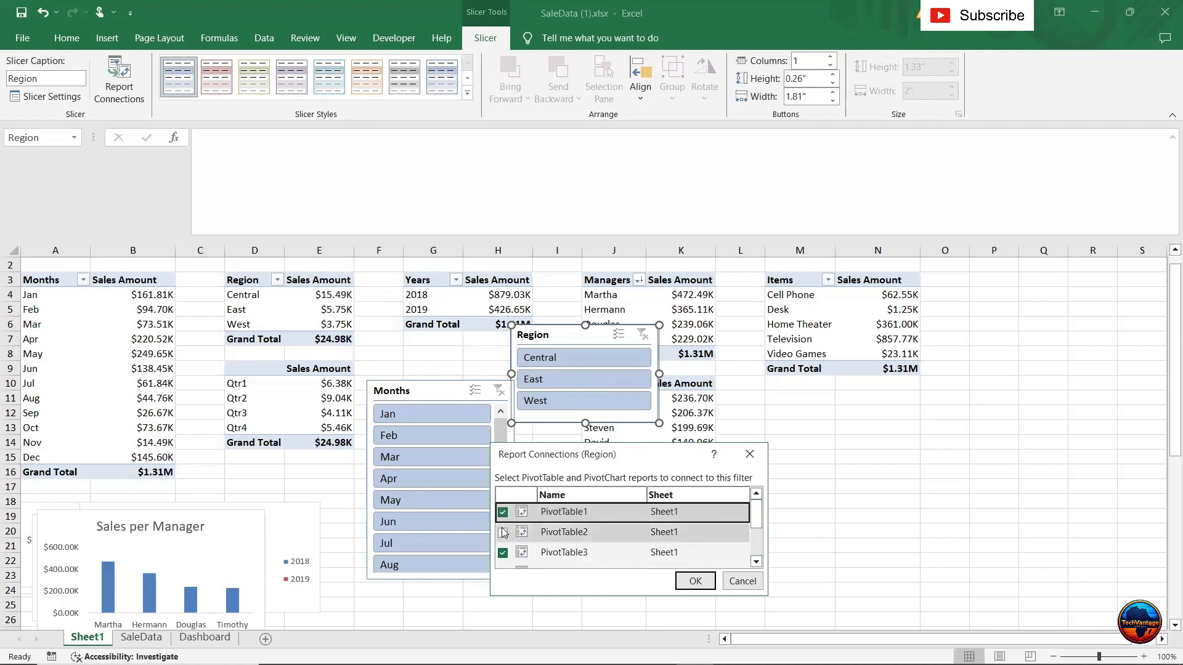
pyautogui.click(503, 532)
pyautogui.moveTo(756, 532)
pyautogui.mouseDown()
pyautogui.moveTo(755, 548)
pyautogui.moveTo(756, 535)
pyautogui.mouseUp()
pyautogui.click(502, 528)
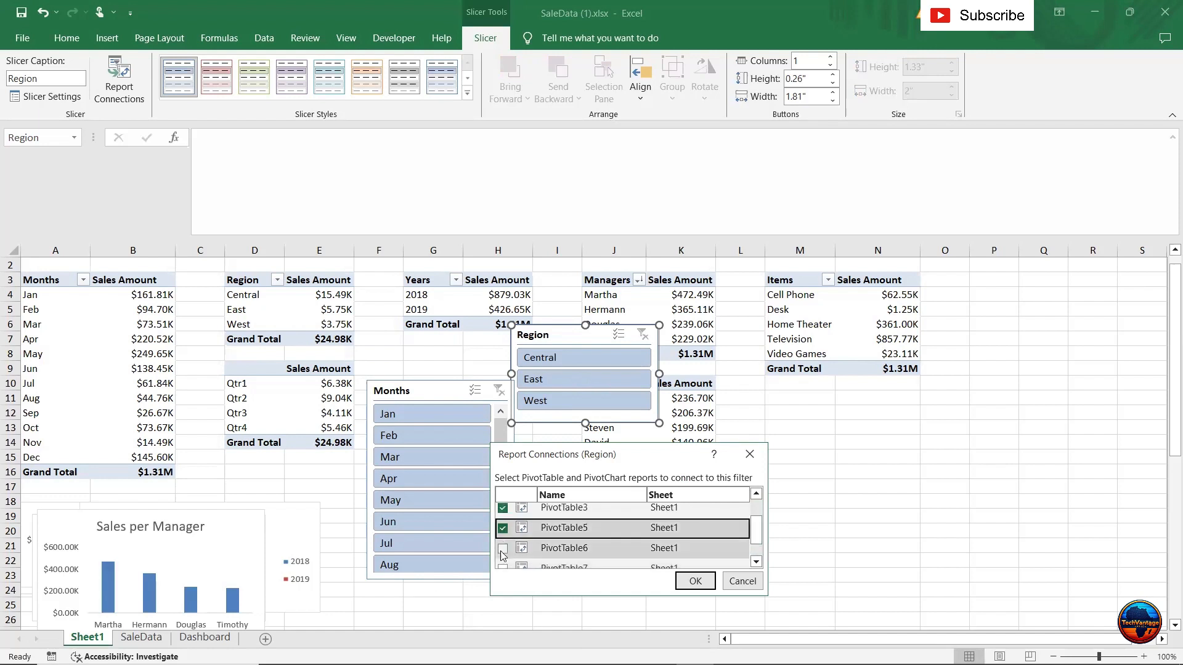
pyautogui.click(502, 549)
pyautogui.scroll(-1, 737, 530)
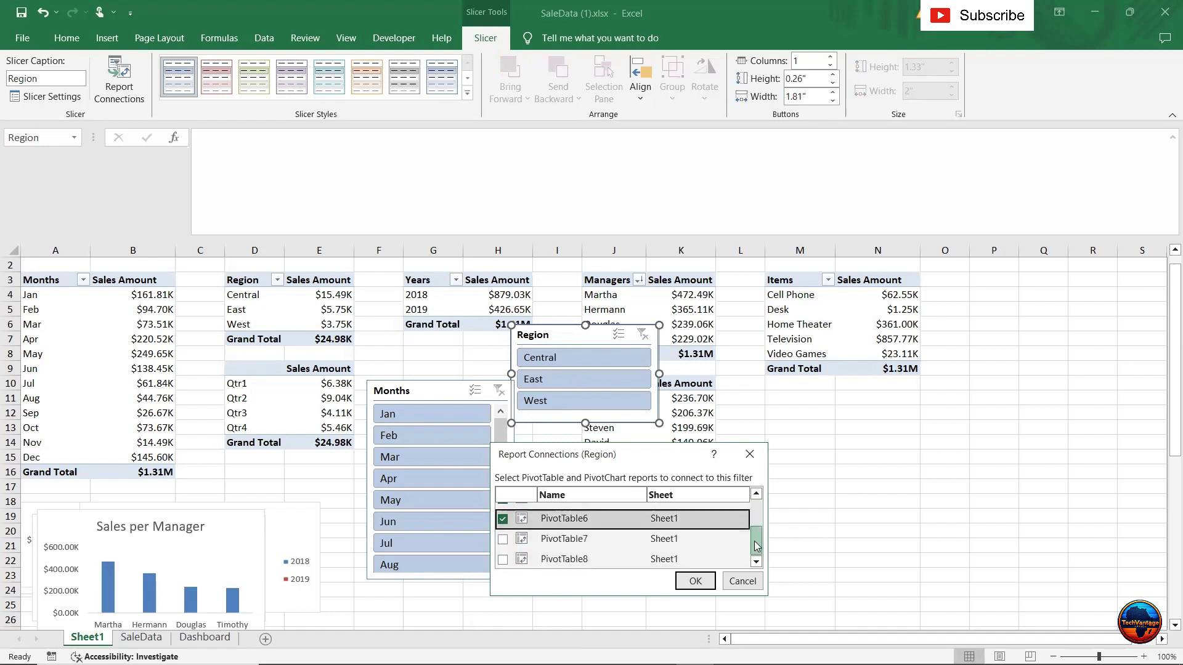
pyautogui.click(503, 537)
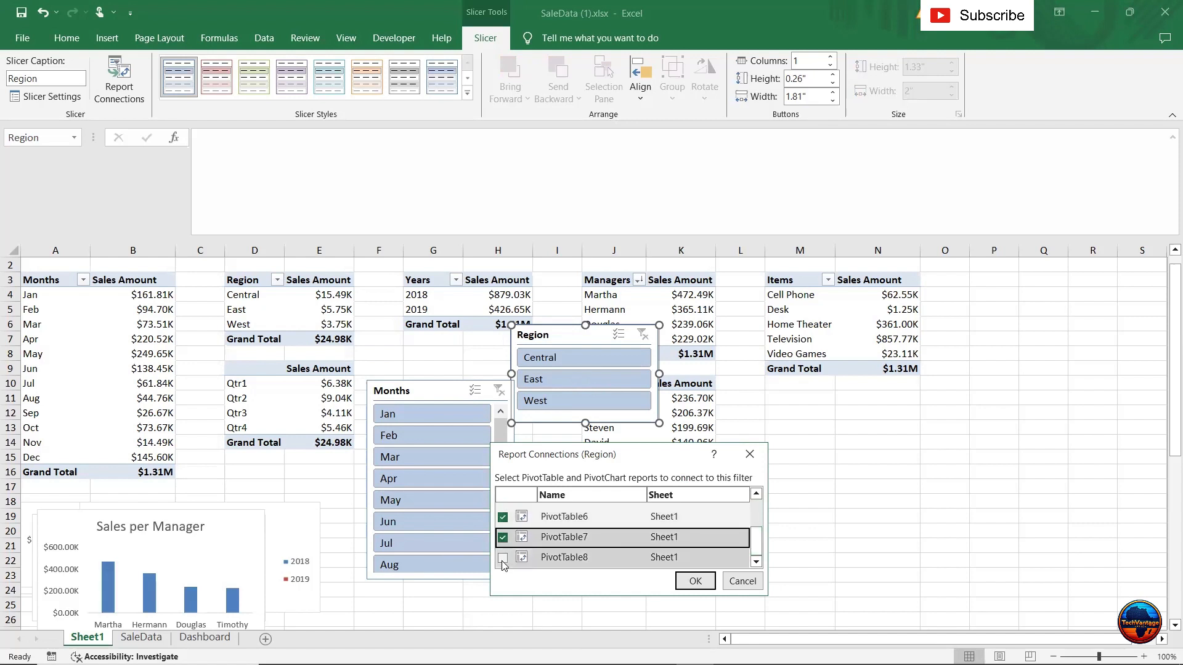
pyautogui.click(502, 558)
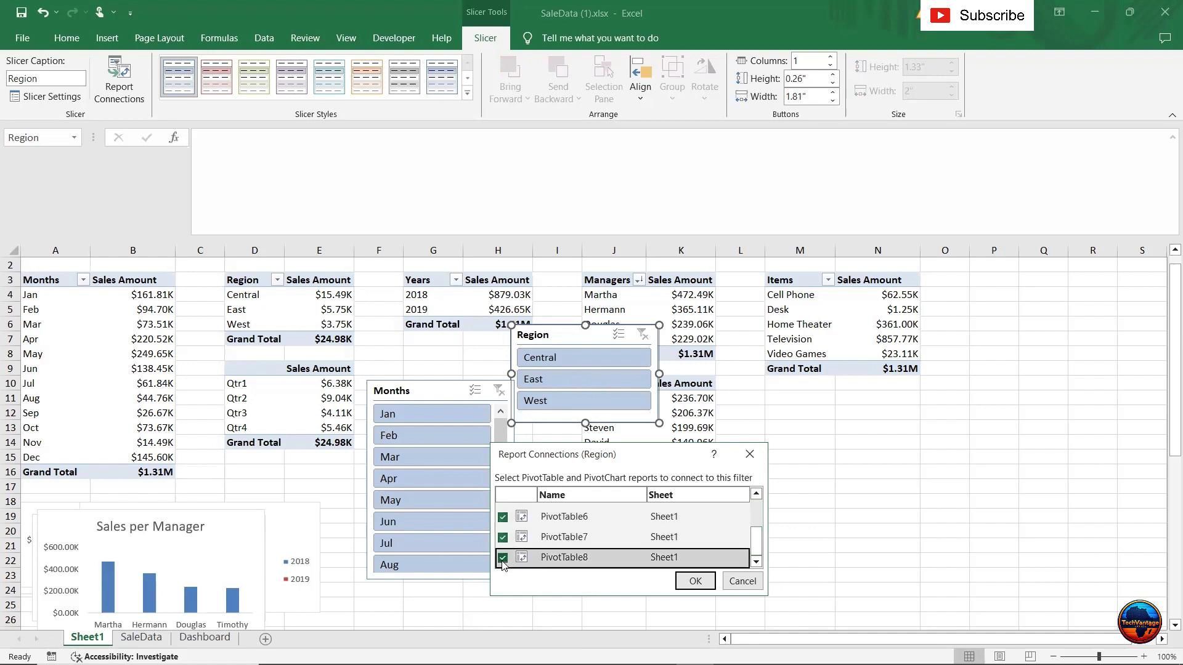
pyautogui.click(695, 580)
# Connect the Months slicer also to PivotTable1, PivotTable2, PivotTable5, PivotTable6, PivotTable7 and PivotTable8.
pyautogui.click(429, 394)
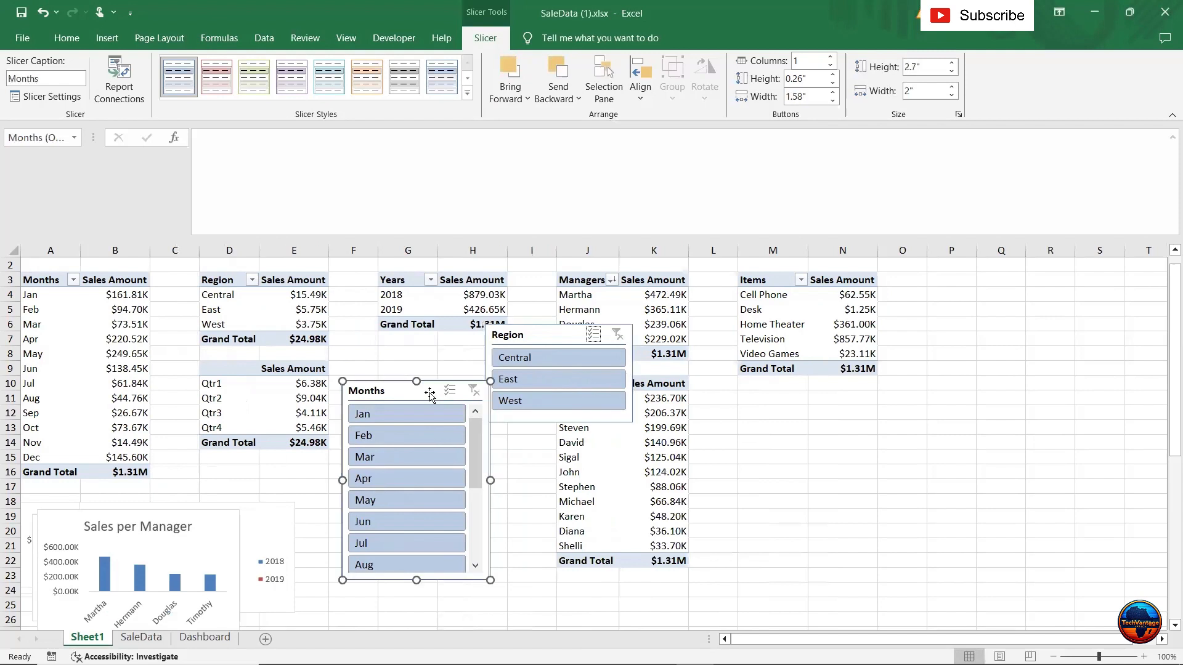
pyautogui.rightClick(438, 394)
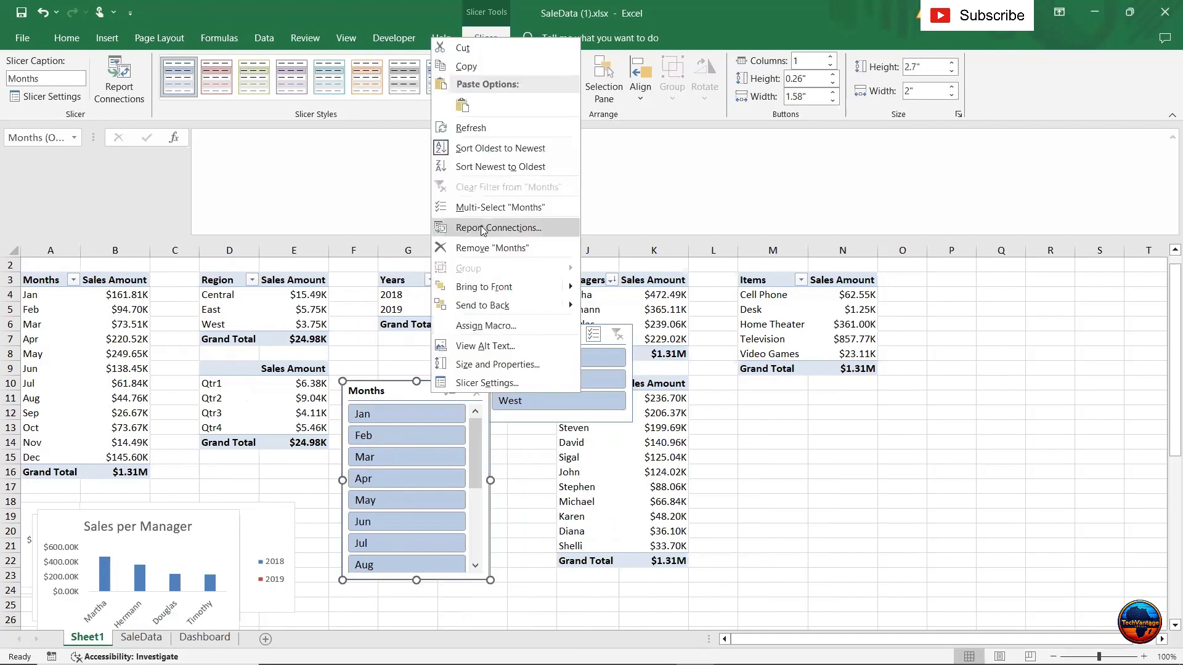
pyautogui.click(493, 227)
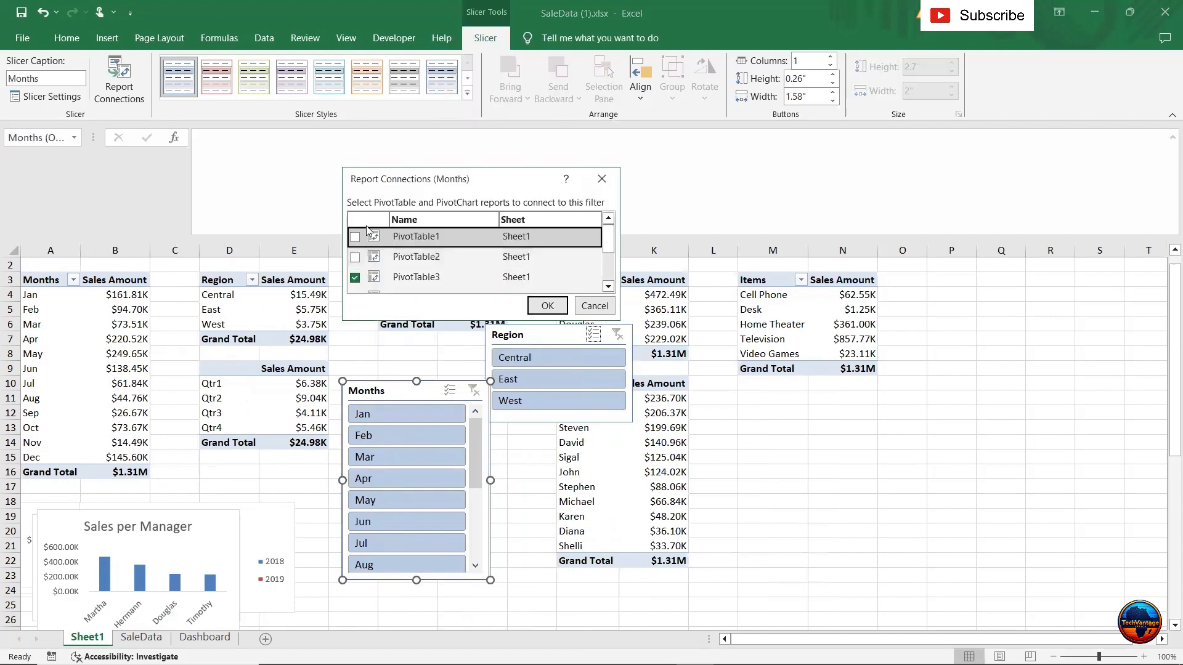
pyautogui.click(355, 236)
pyautogui.click(355, 257)
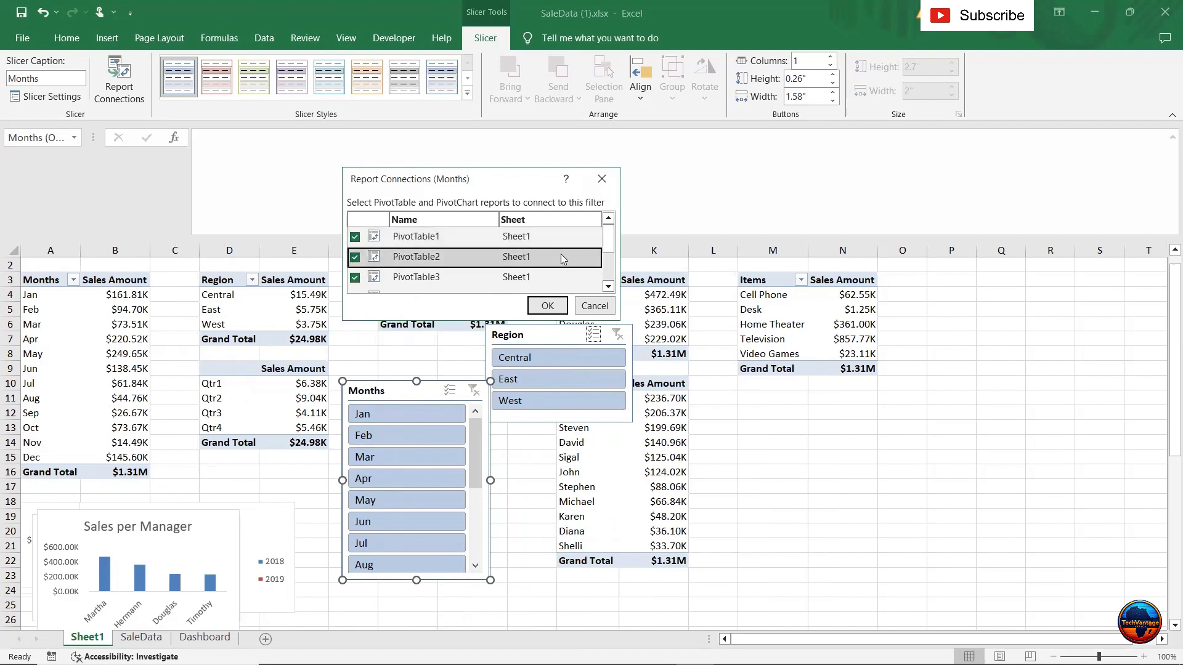
pyautogui.moveTo(607, 239); pyautogui.dragTo(608, 252)
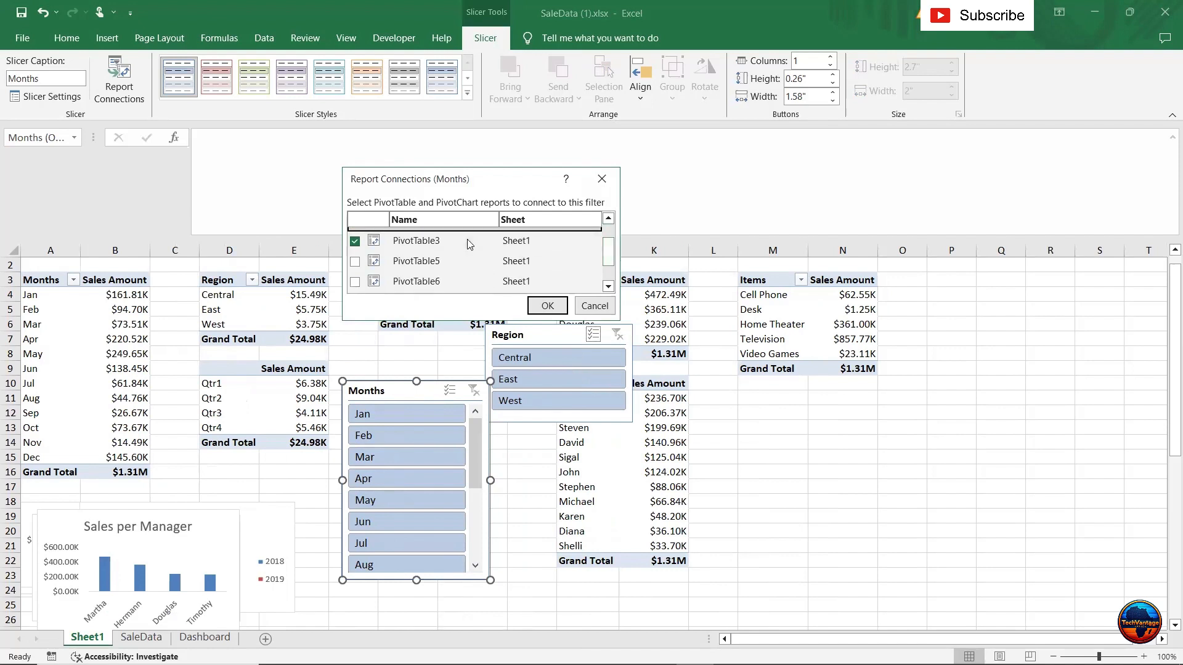
pyautogui.click(355, 261)
pyautogui.click(355, 281)
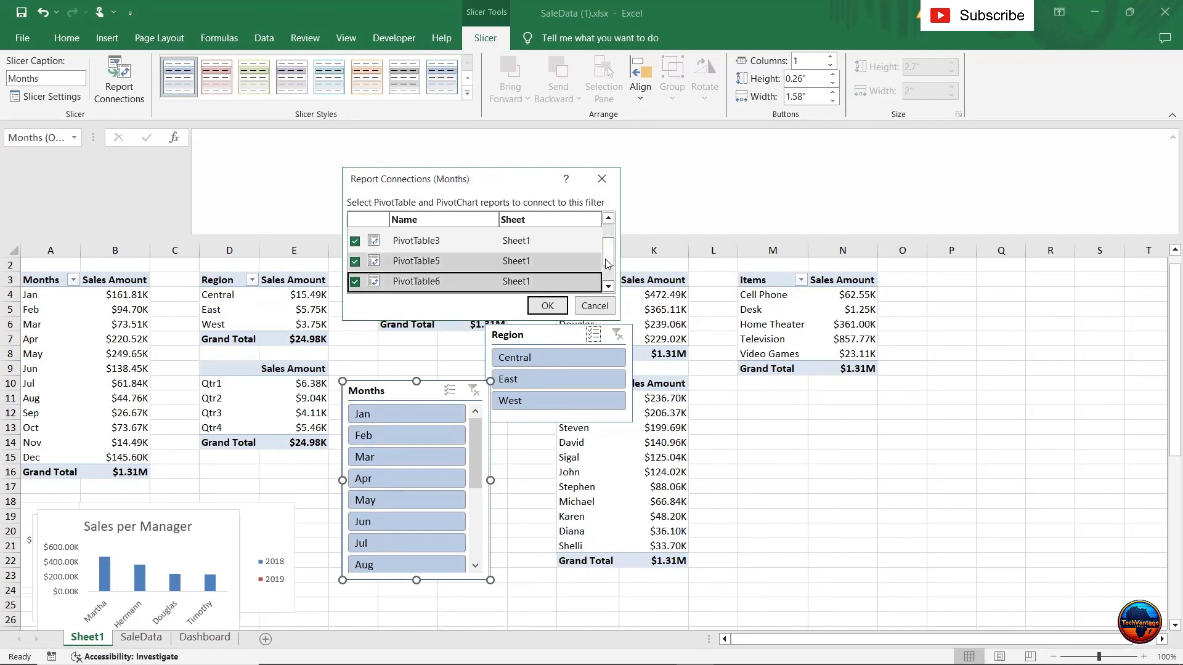
pyautogui.moveTo(609, 262); pyautogui.dragTo(610, 276)
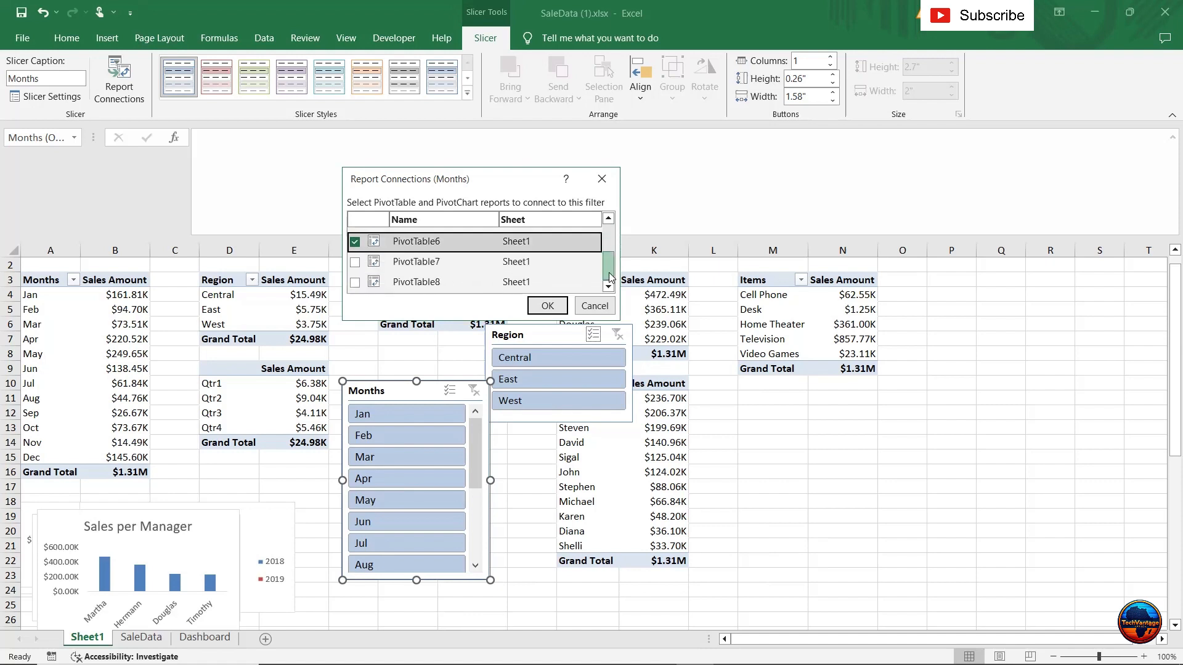
pyautogui.click(355, 262)
pyautogui.click(355, 282)
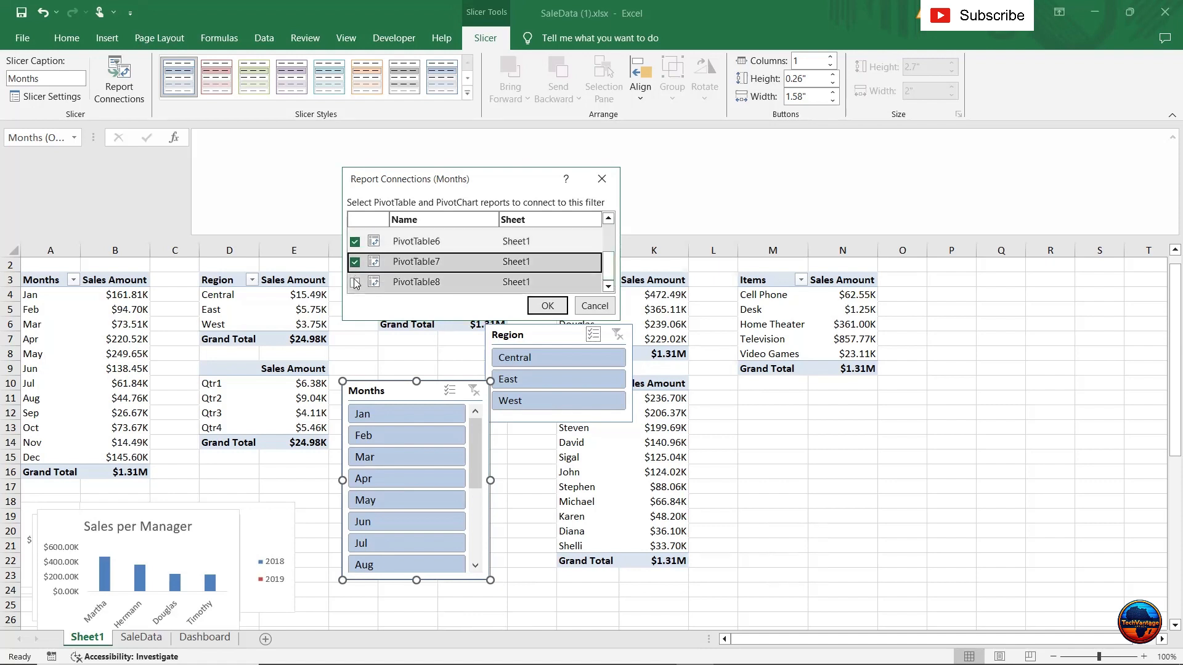
pyautogui.click(547, 306)
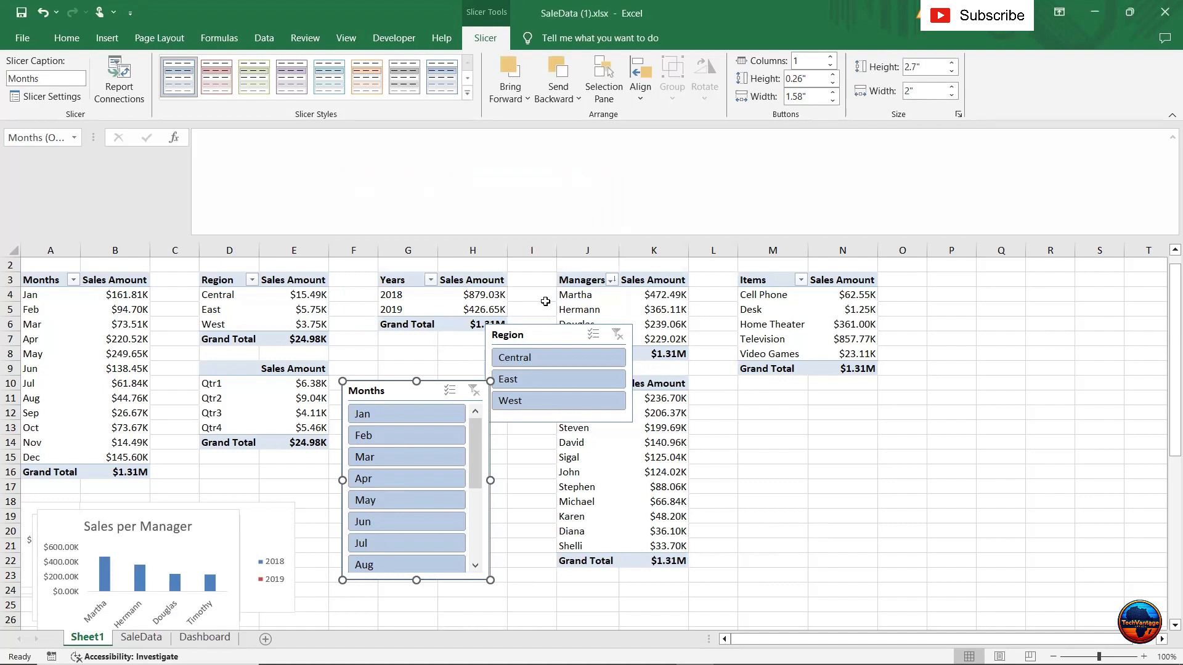
# Lengthen the Months slicer to about 3.56" and copy it with the Region slicer to the Dashboard sheet, beyond the Sales per Quarter chart.
pyautogui.moveTo(416, 580); pyautogui.dragTo(417, 627)
pyautogui.moveTo(408, 378); pyautogui.dragTo(402, 325)
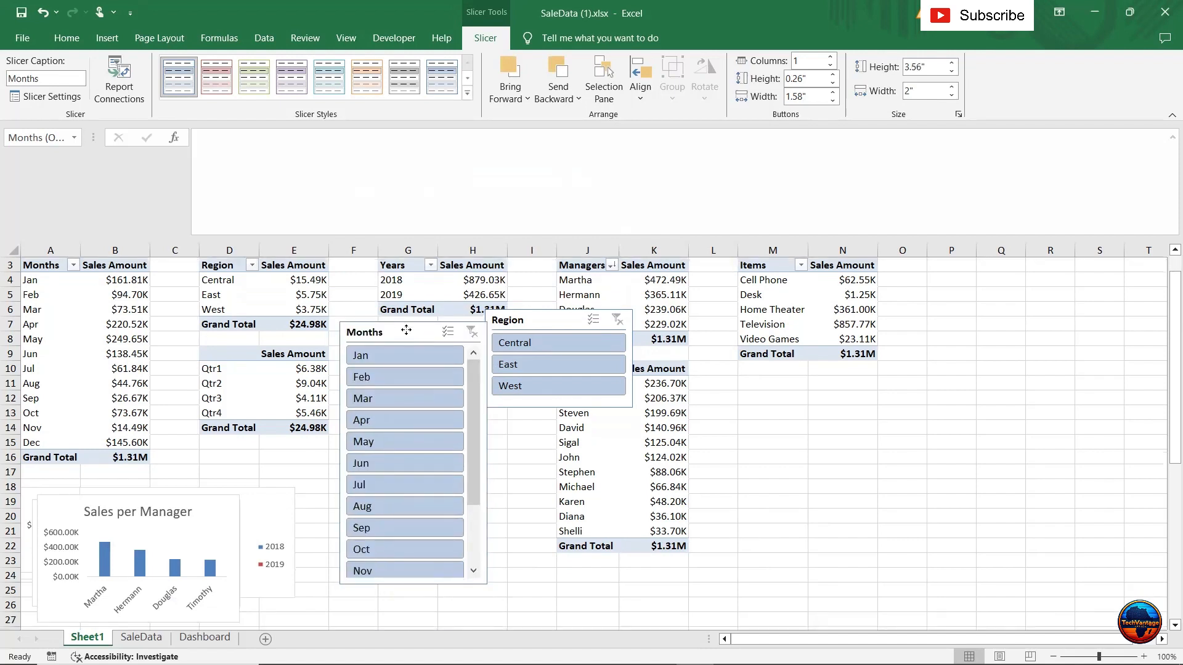
pyautogui.keyDown('ctrl'); pyautogui.click(523, 319); pyautogui.keyUp('ctrl')
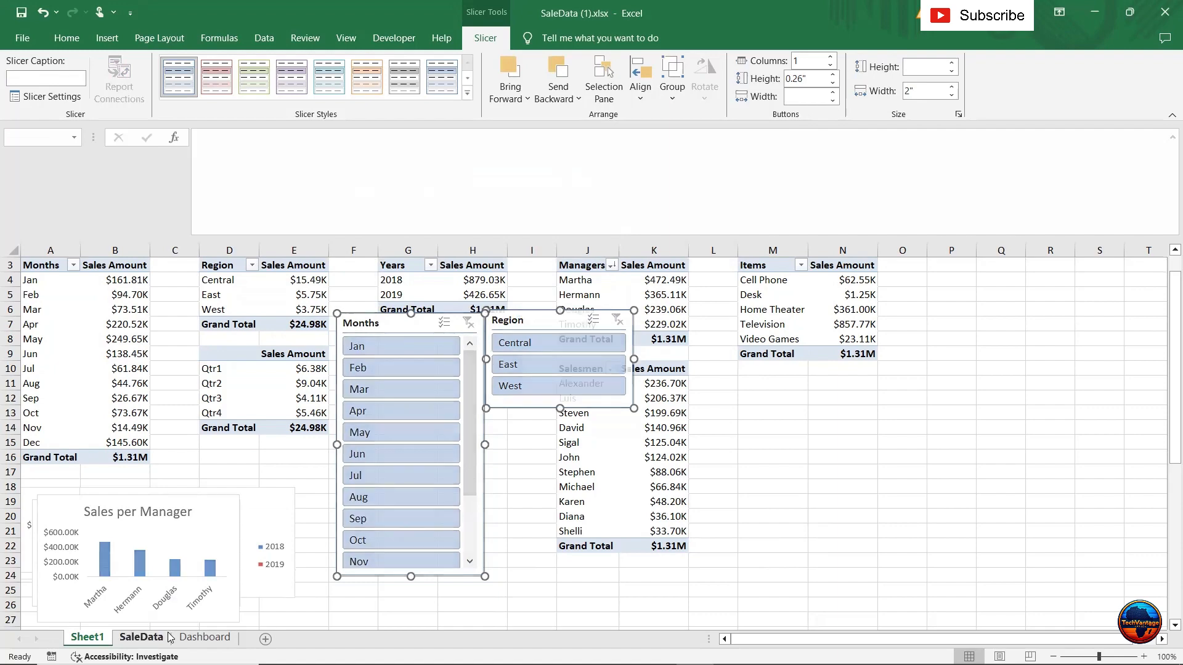
pyautogui.click(168, 637)
pyautogui.click(198, 635)
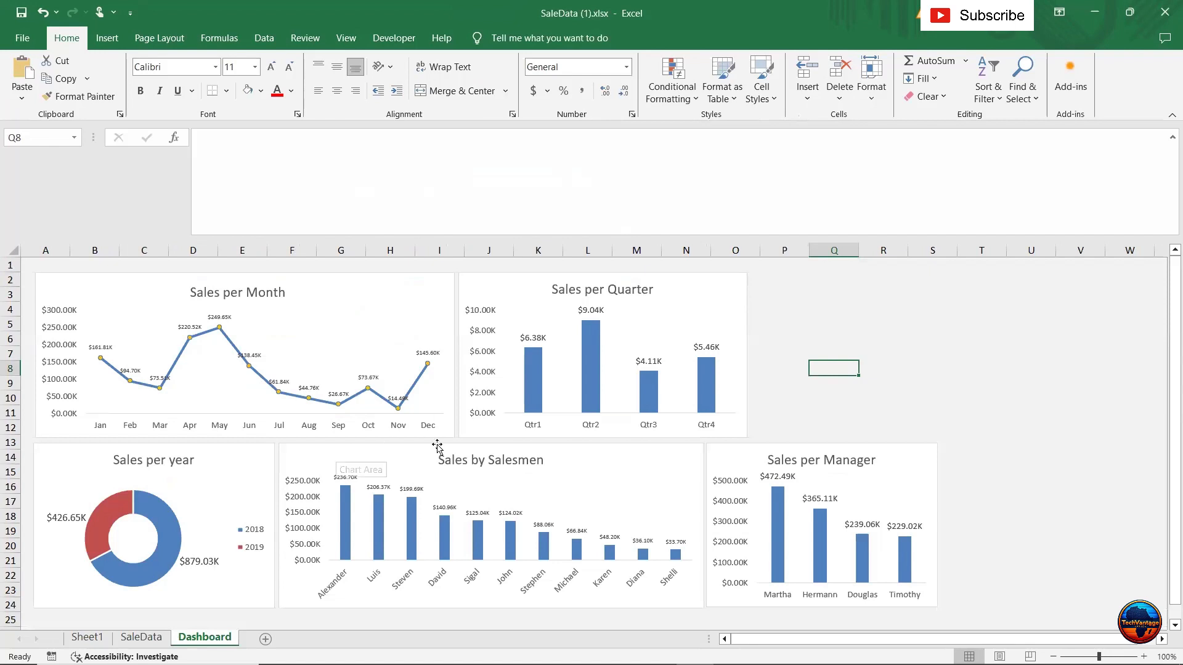
pyautogui.click(824, 308)
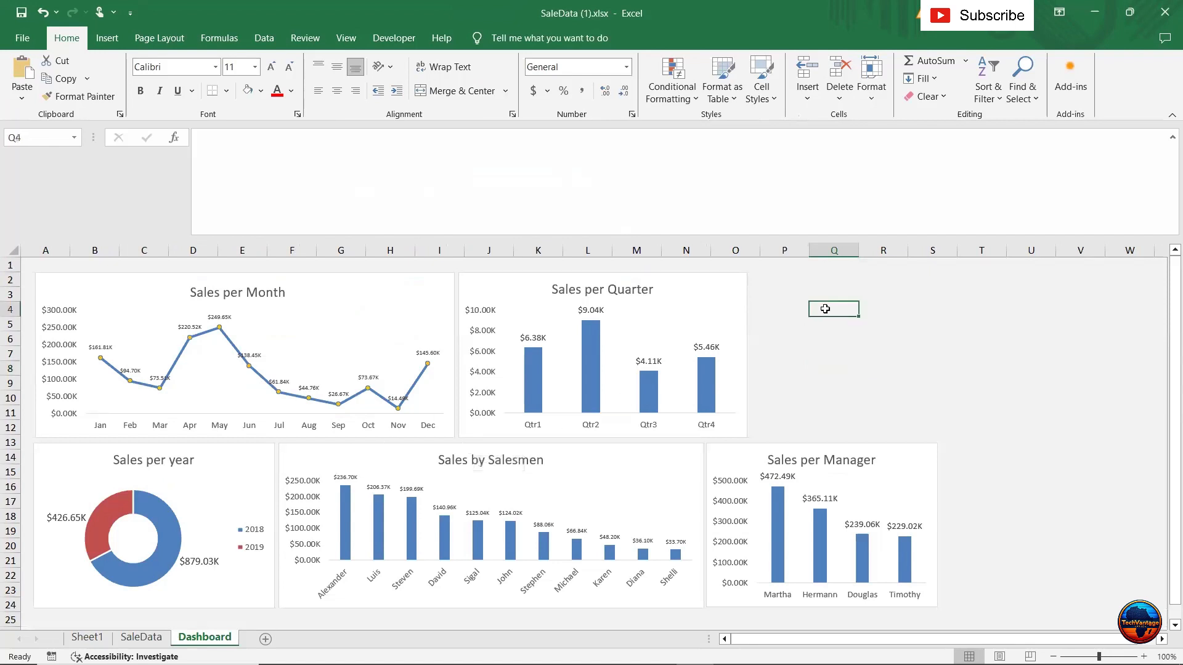
pyautogui.hotkey('ctrl', 'v')
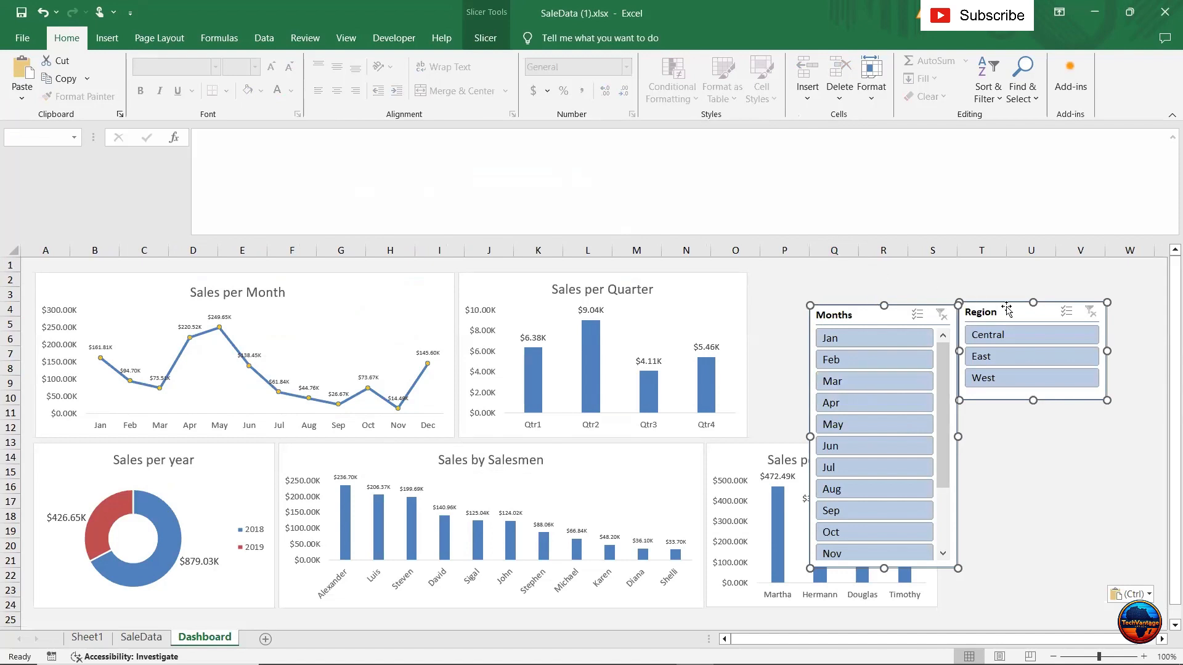
pyautogui.moveTo(1007, 306); pyautogui.dragTo(1028, 279)
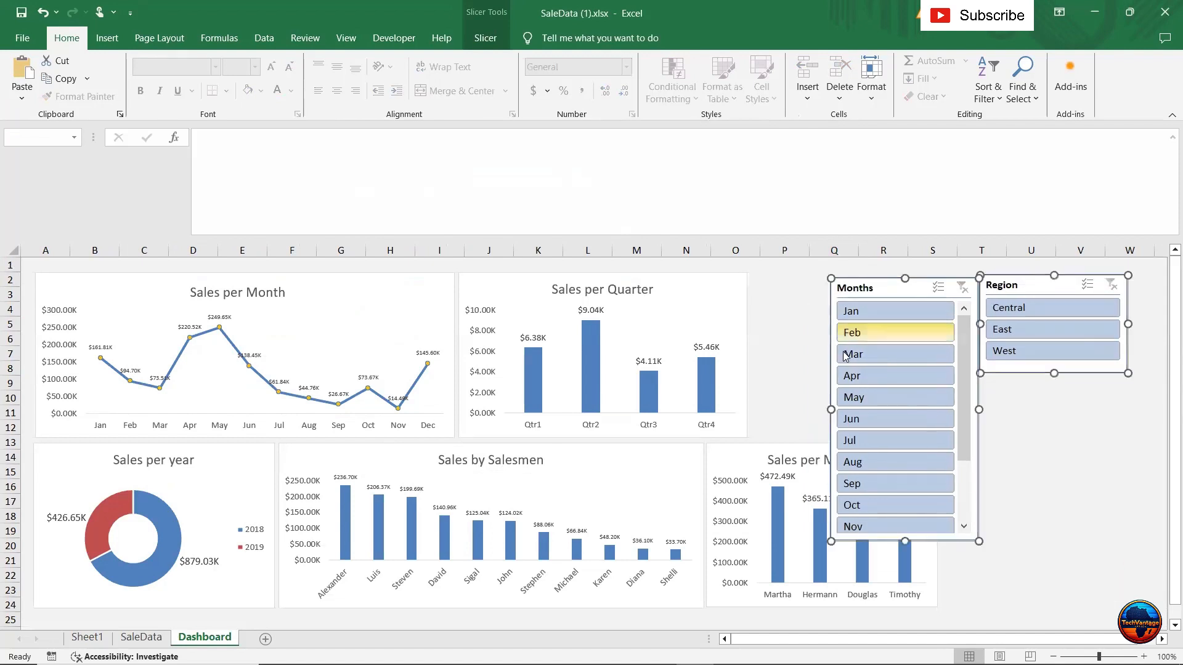
pyautogui.click(1087, 454)
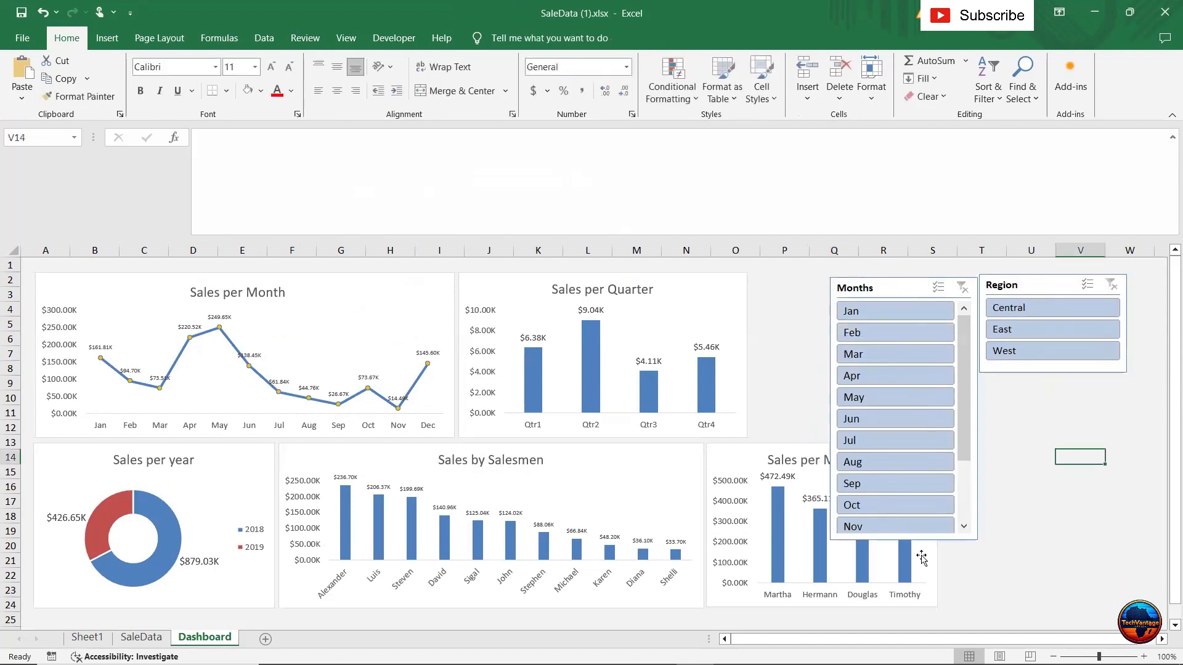
pyautogui.click(789, 394)
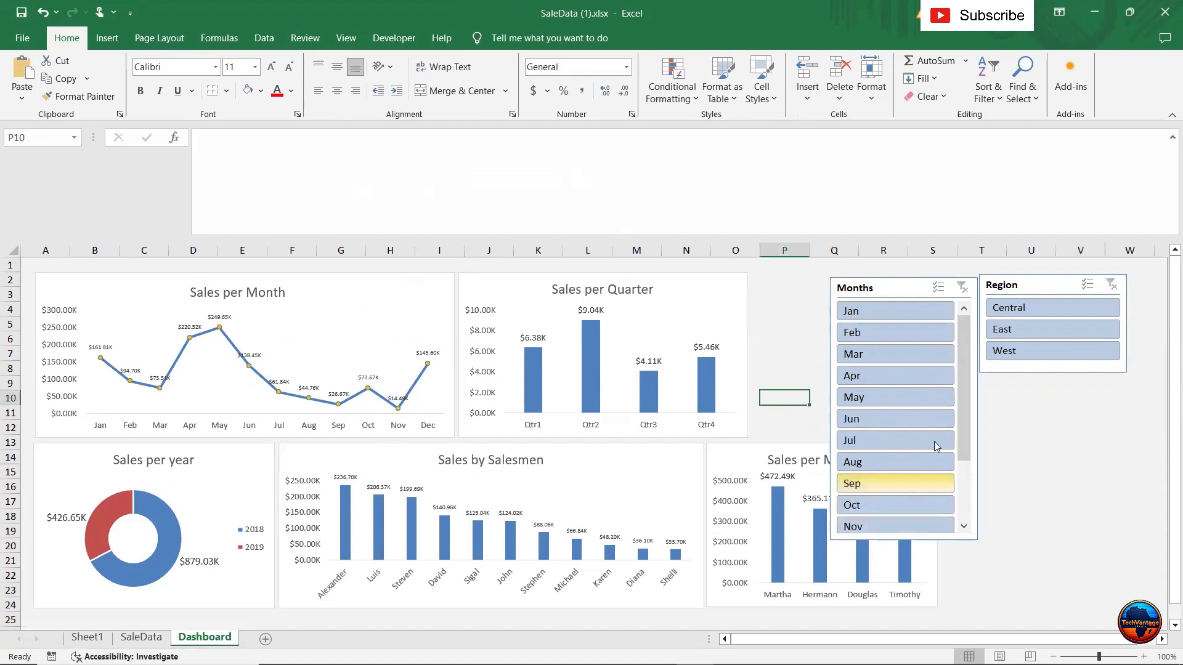
# Test the Months slicer on the dashboard by filtering to Jan, Feb, Mar and Apr in turn, and clear the filter.
pyautogui.click(853, 314)
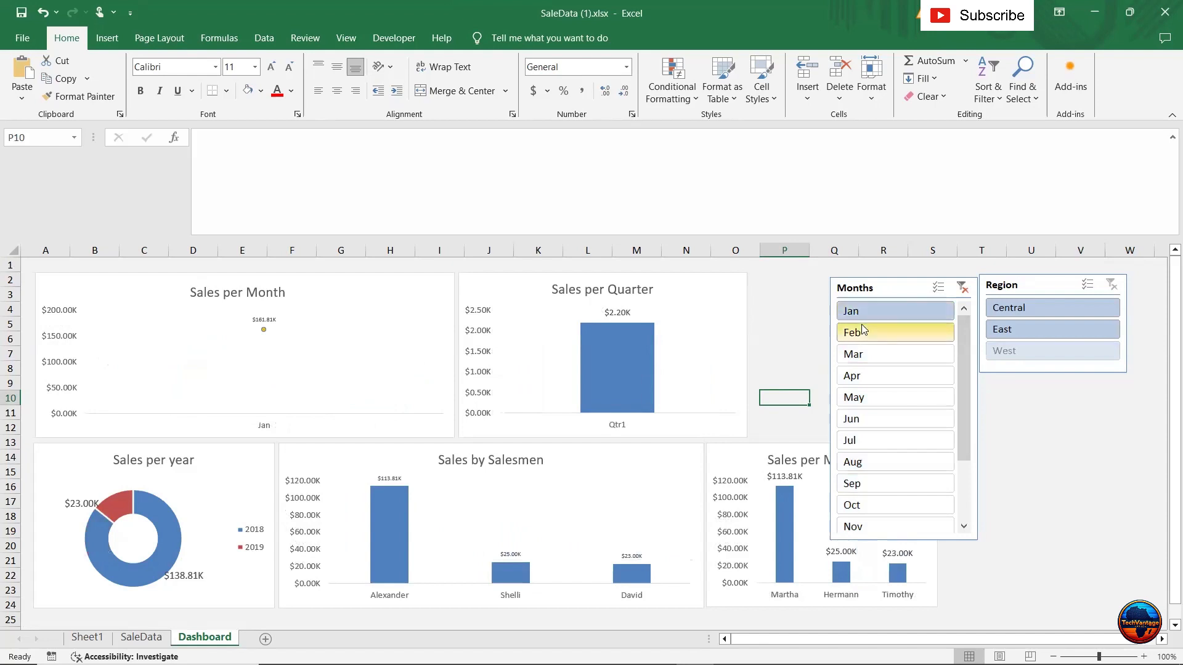
pyautogui.click(873, 335)
pyautogui.click(868, 349)
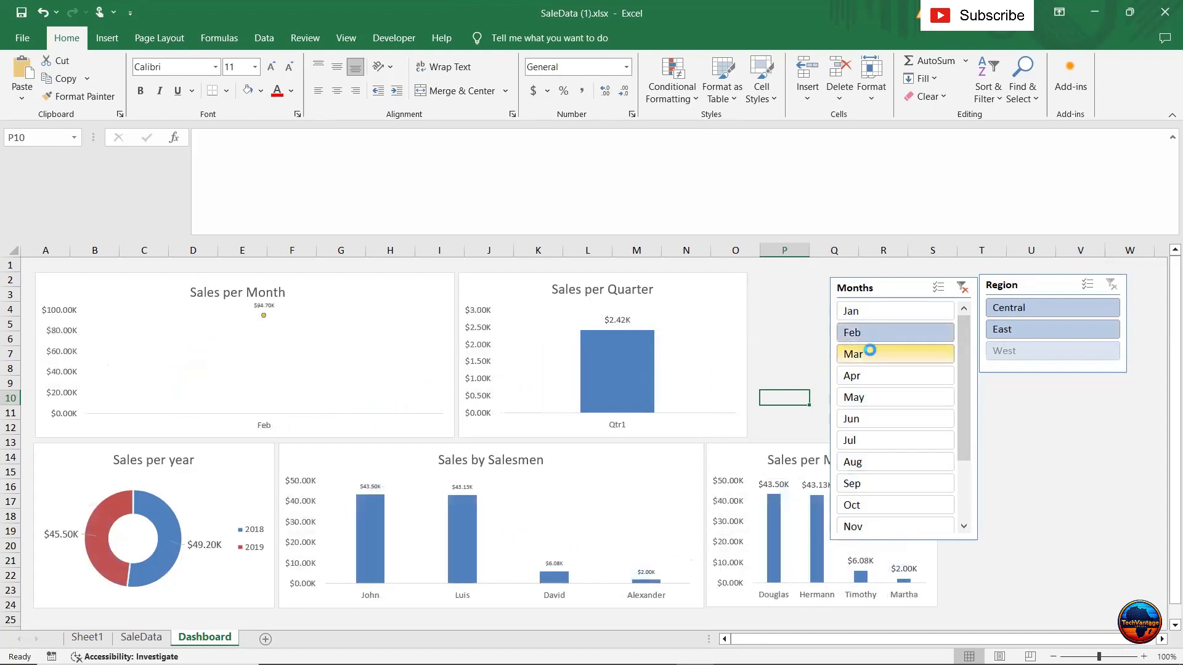
pyautogui.click(867, 377)
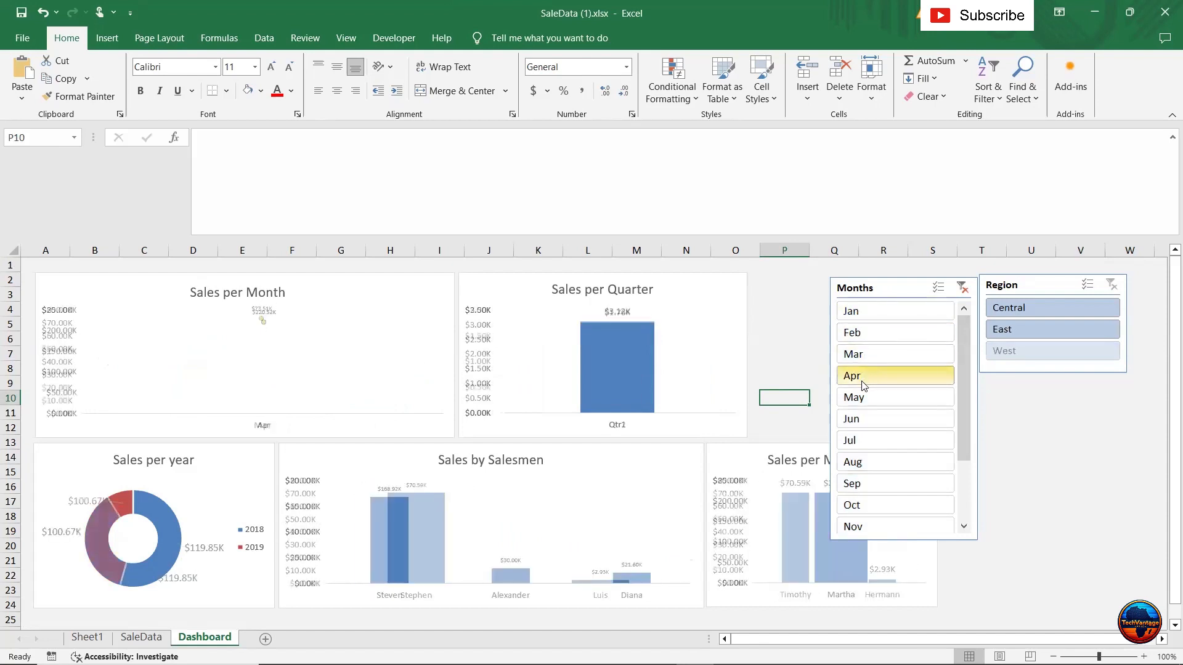
pyautogui.click(1021, 387)
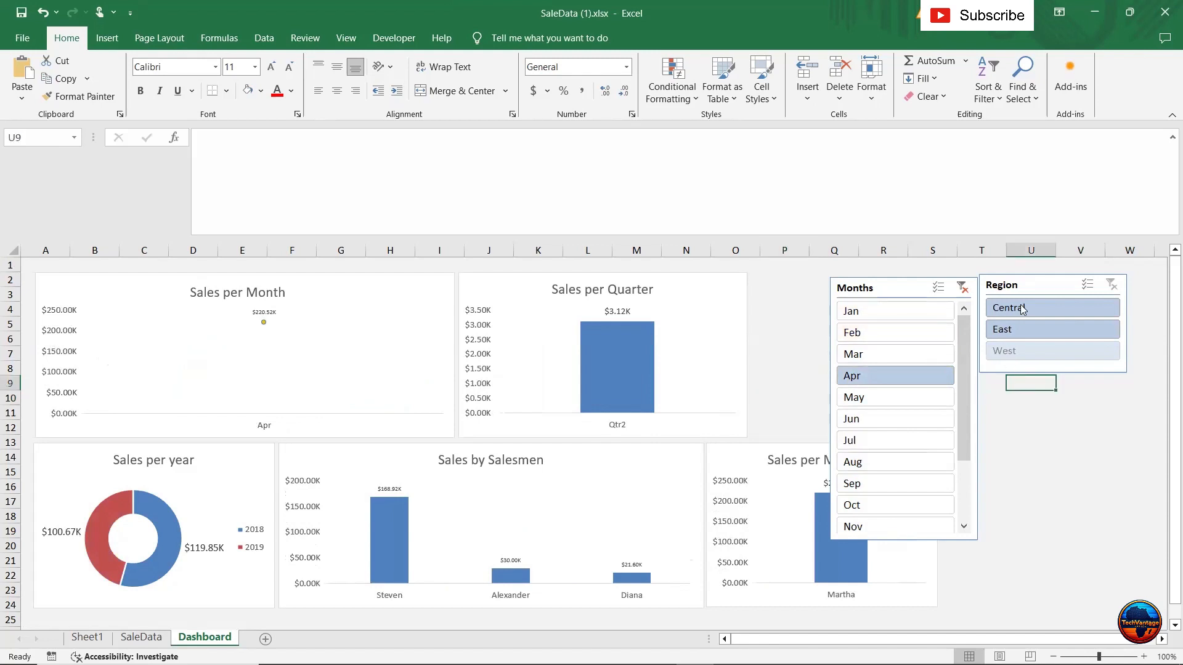
pyautogui.click(961, 288)
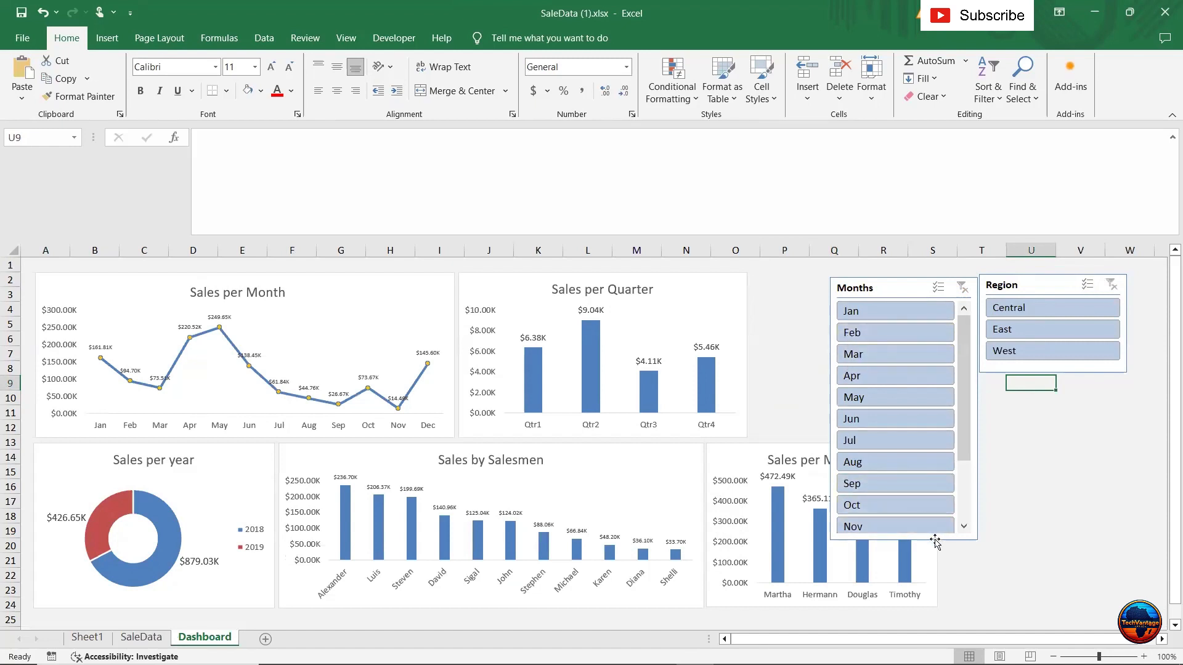
# Move the Region slicer down beside the Sales per Manager chart and arrange the Months slicer's buttons in 4 columns.
pyautogui.moveTo(1045, 284); pyautogui.dragTo(1020, 484)
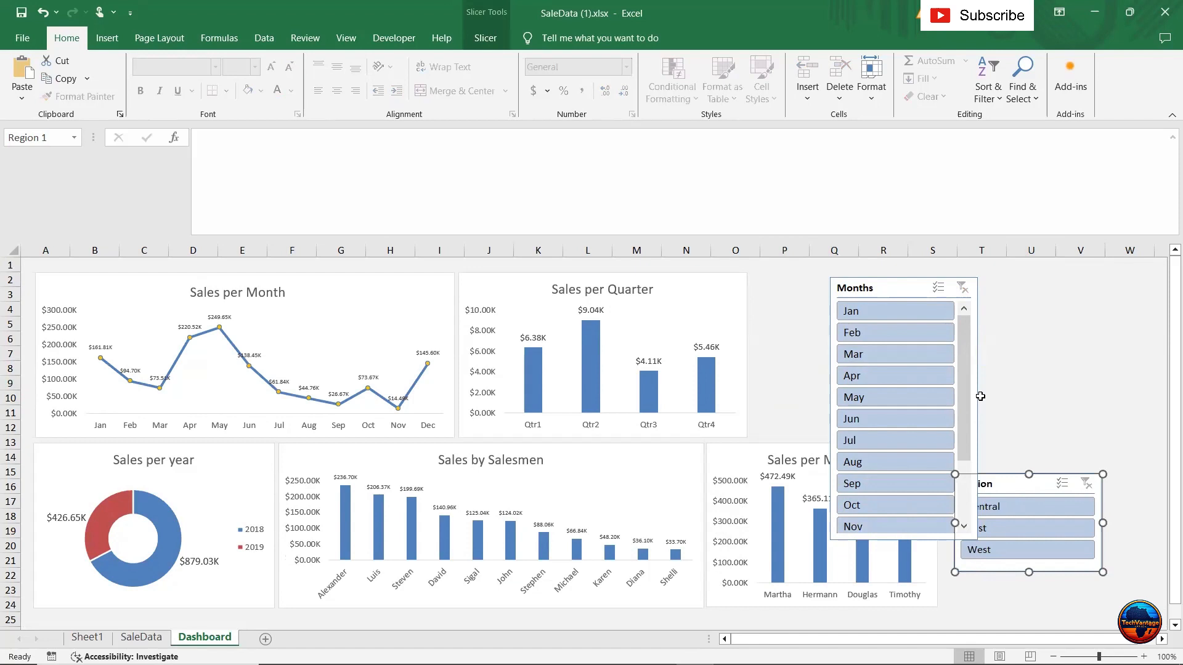
pyautogui.click(1009, 365)
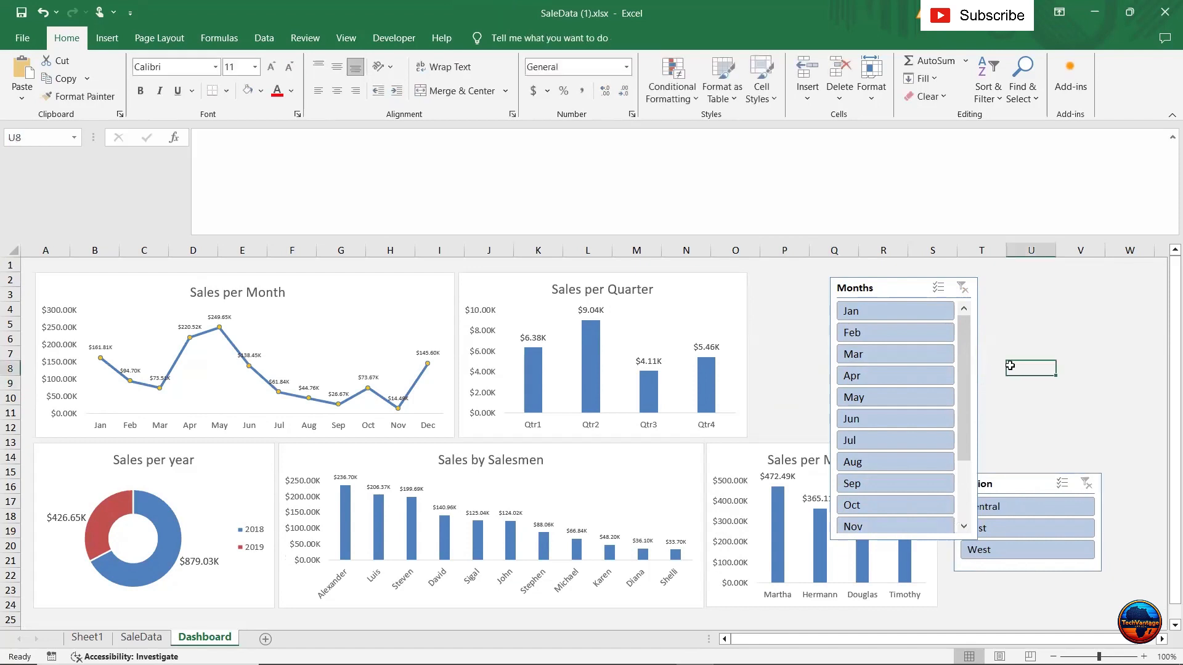
pyautogui.click(919, 300)
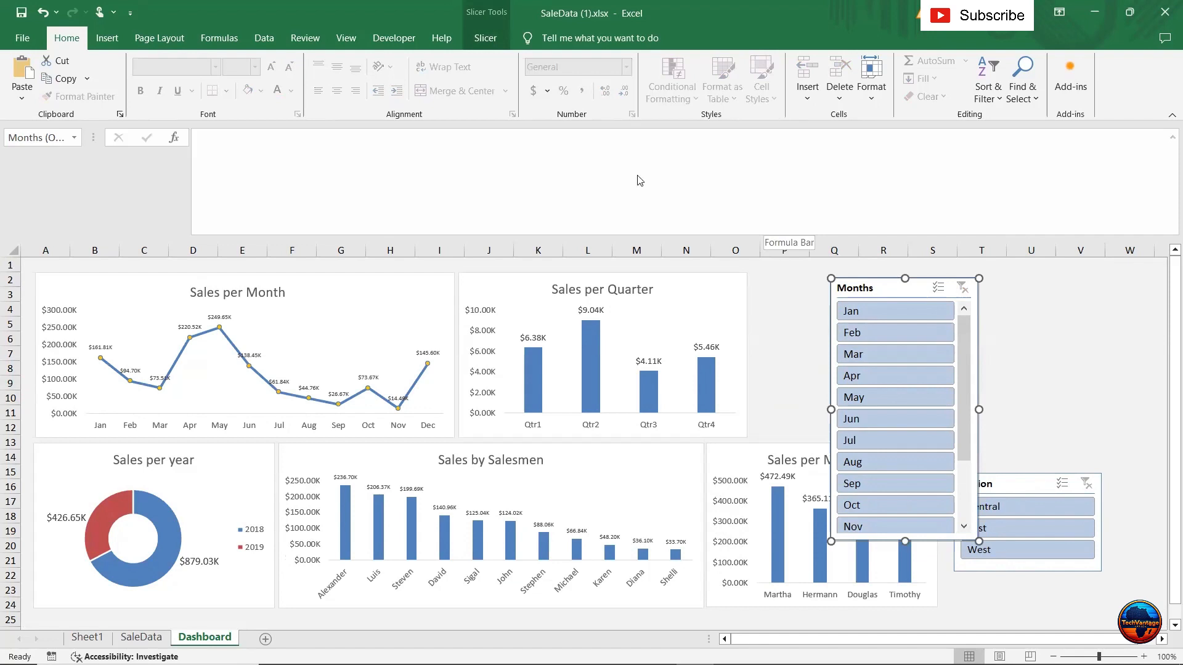
pyautogui.click(484, 40)
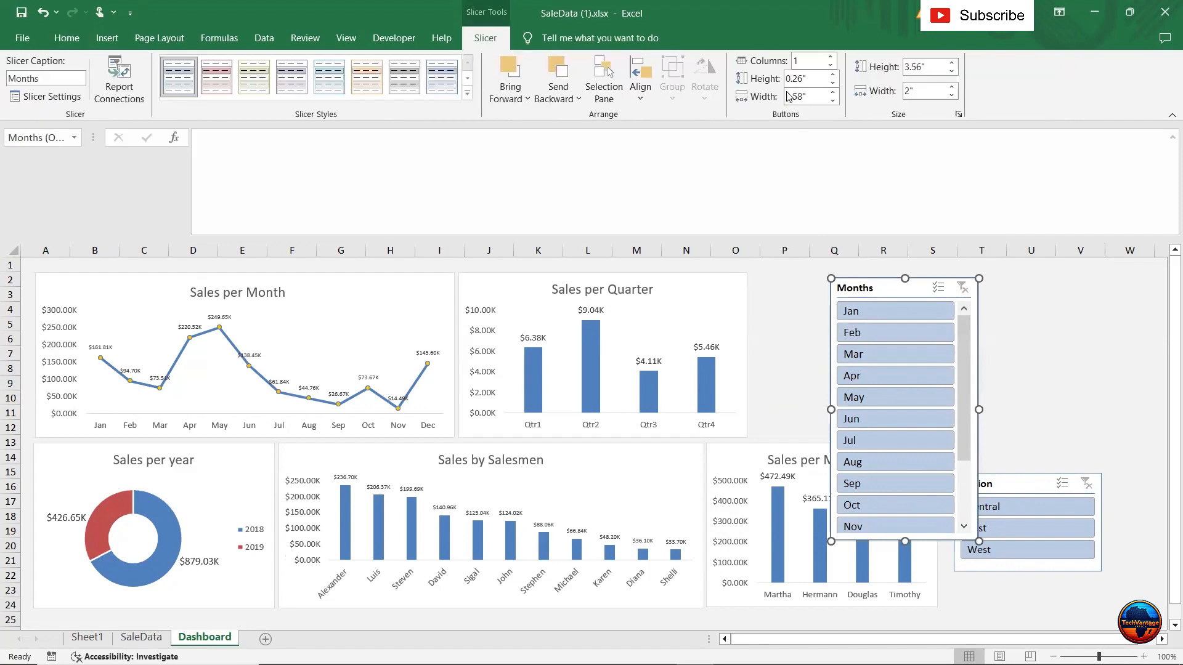
pyautogui.click(830, 58)
pyautogui.click(831, 58)
pyautogui.click(830, 58)
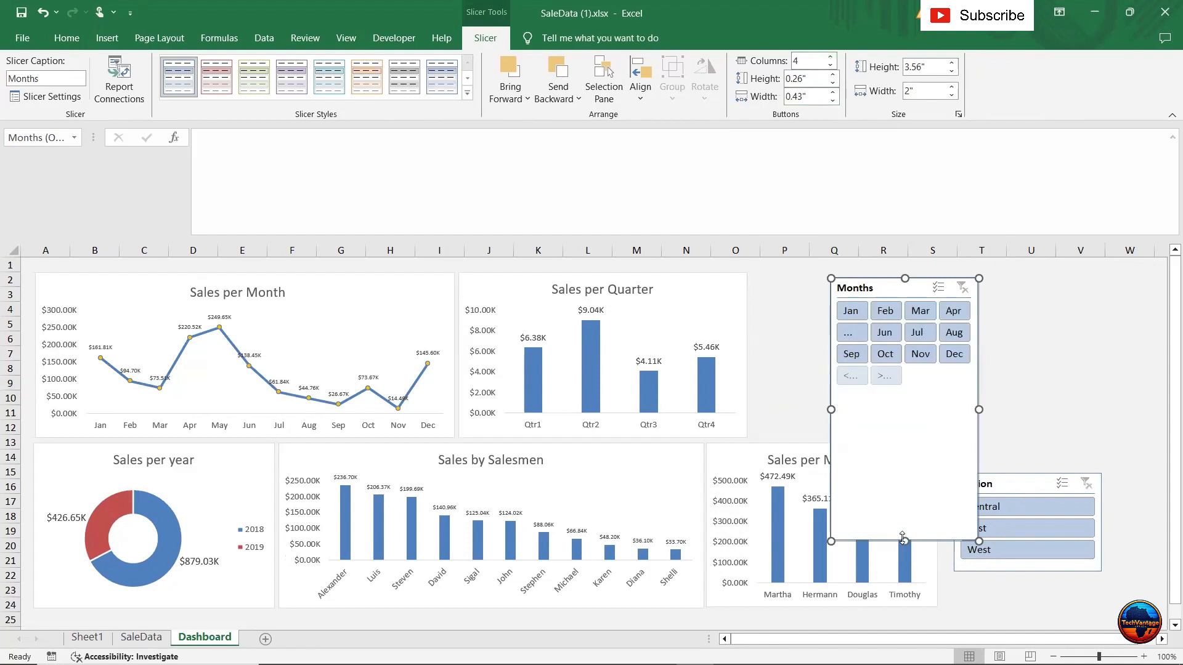
# Resize the Months slicer to about 1.27" high by 2.86" wide and place it beside the Sales per Quarter chart.
pyautogui.moveTo(904, 541); pyautogui.dragTo(884, 370)
pyautogui.moveTo(981, 327); pyautogui.dragTo(1040, 320)
pyautogui.moveTo(933, 288); pyautogui.dragTo(860, 284)
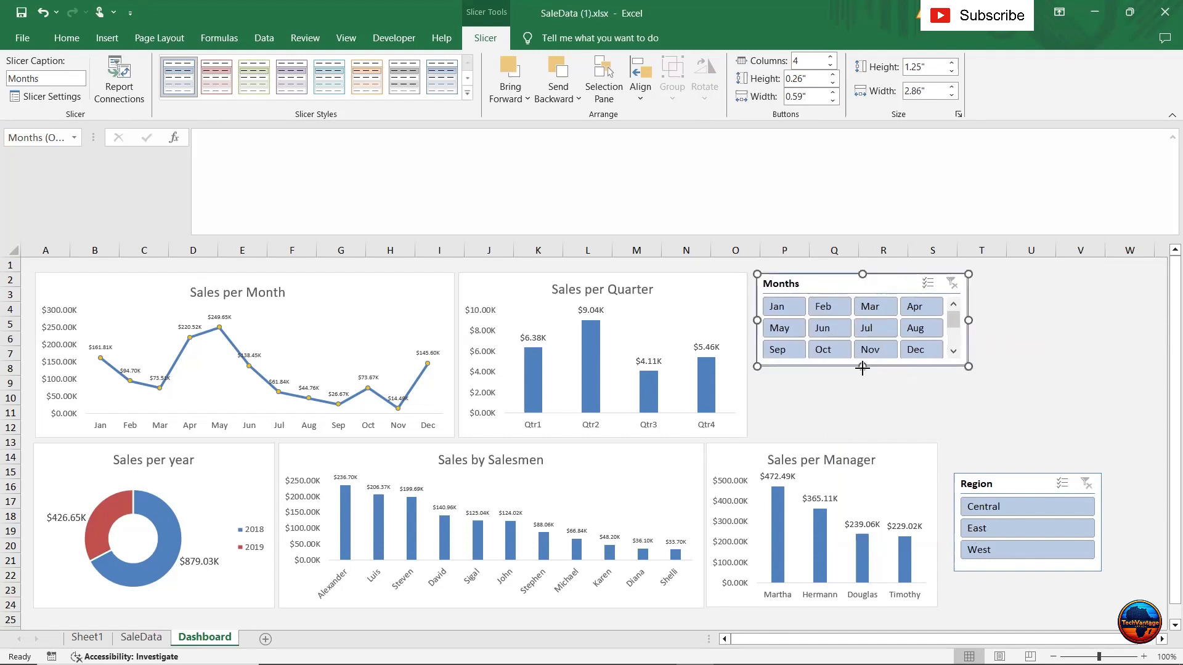
pyautogui.moveTo(862, 368)
pyautogui.mouseDown()
pyautogui.moveTo(857, 384)
pyautogui.moveTo(861, 367)
pyautogui.mouseUp()
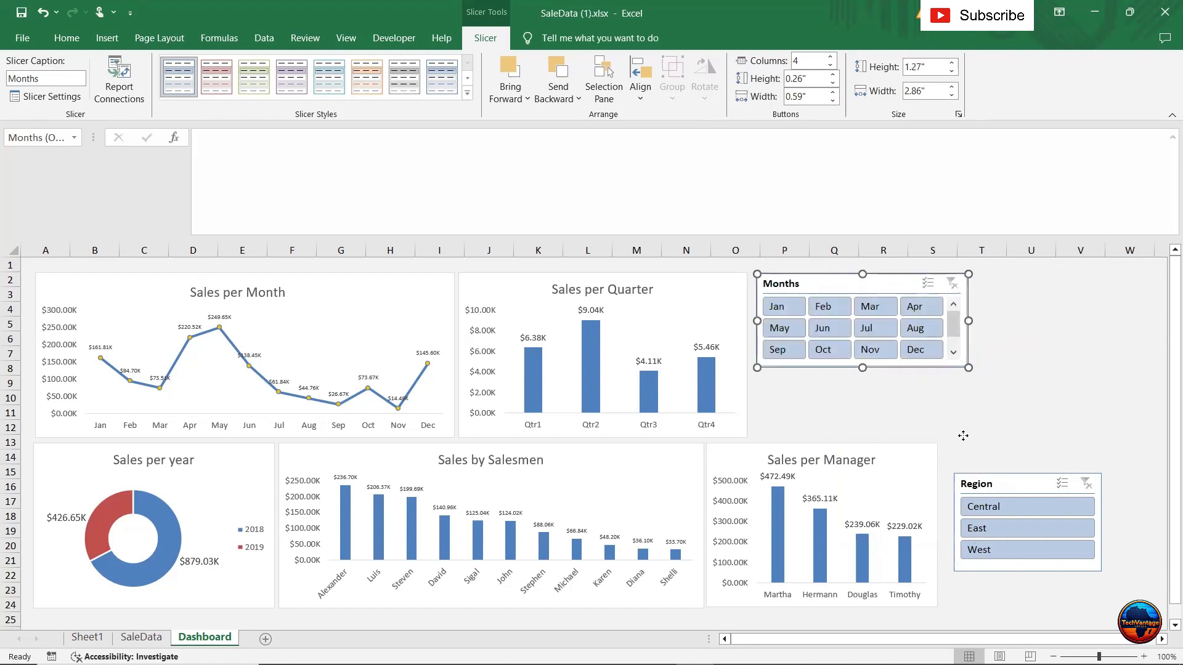
# Place the Region slicer beside the Months slicer and resize it to about 1.28" high by 1.82" wide.
pyautogui.moveTo(1009, 488); pyautogui.dragTo(1035, 284)
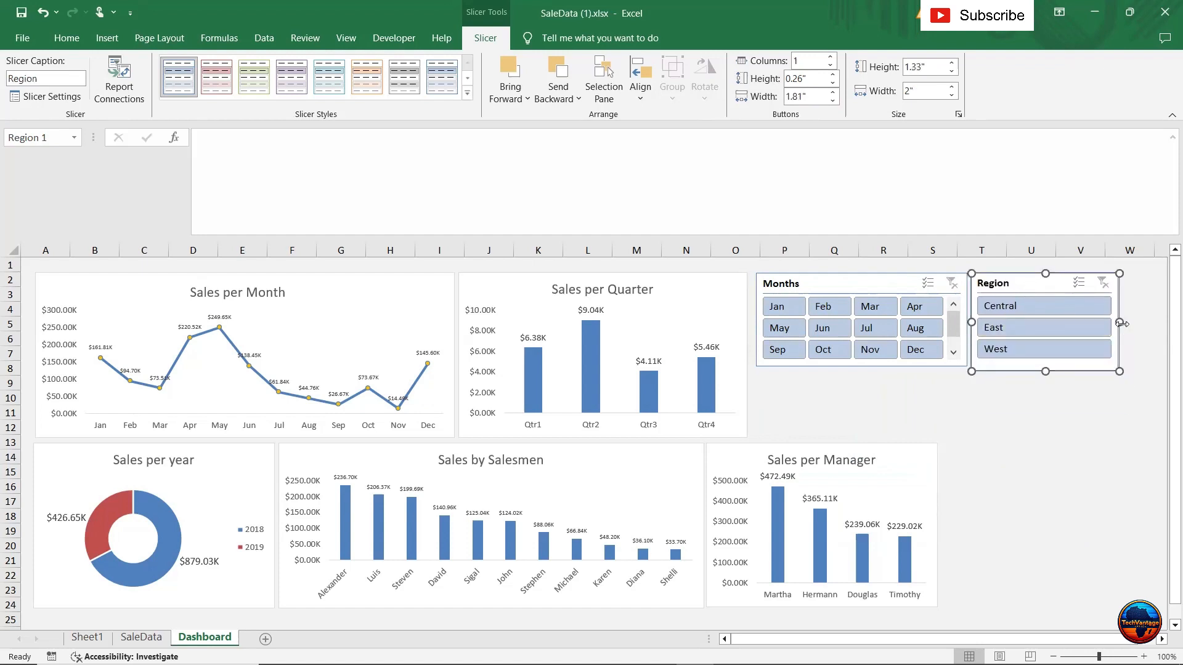
pyautogui.moveTo(1119, 321); pyautogui.dragTo(1105, 321)
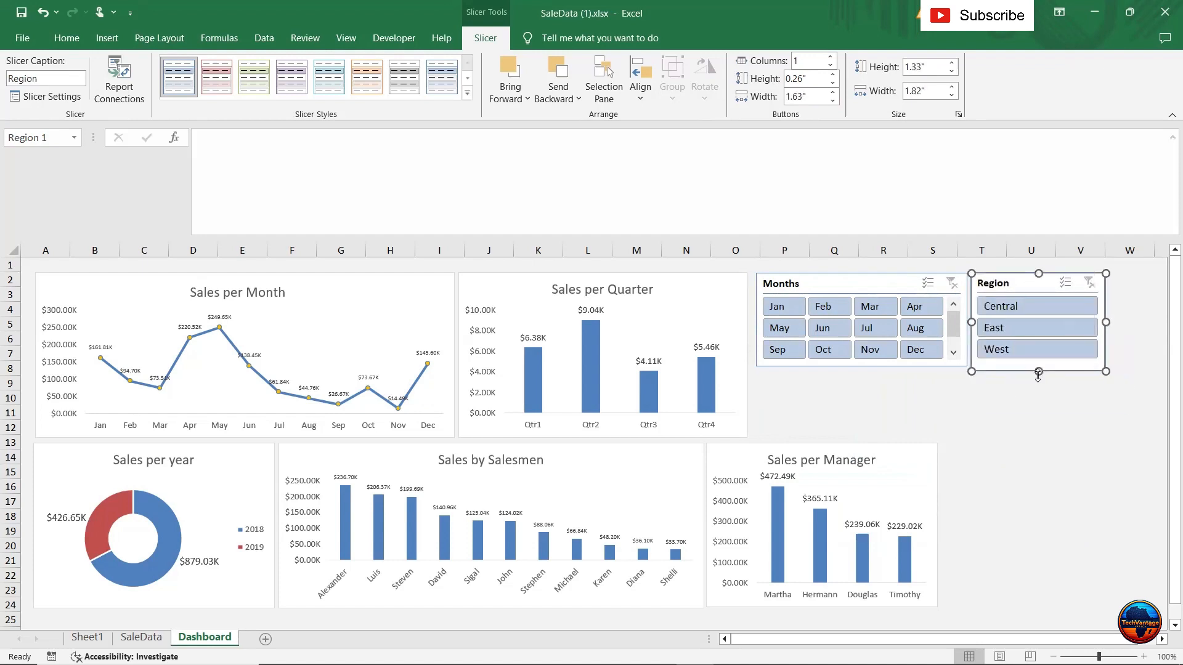
pyautogui.moveTo(1035, 370); pyautogui.dragTo(1035, 368)
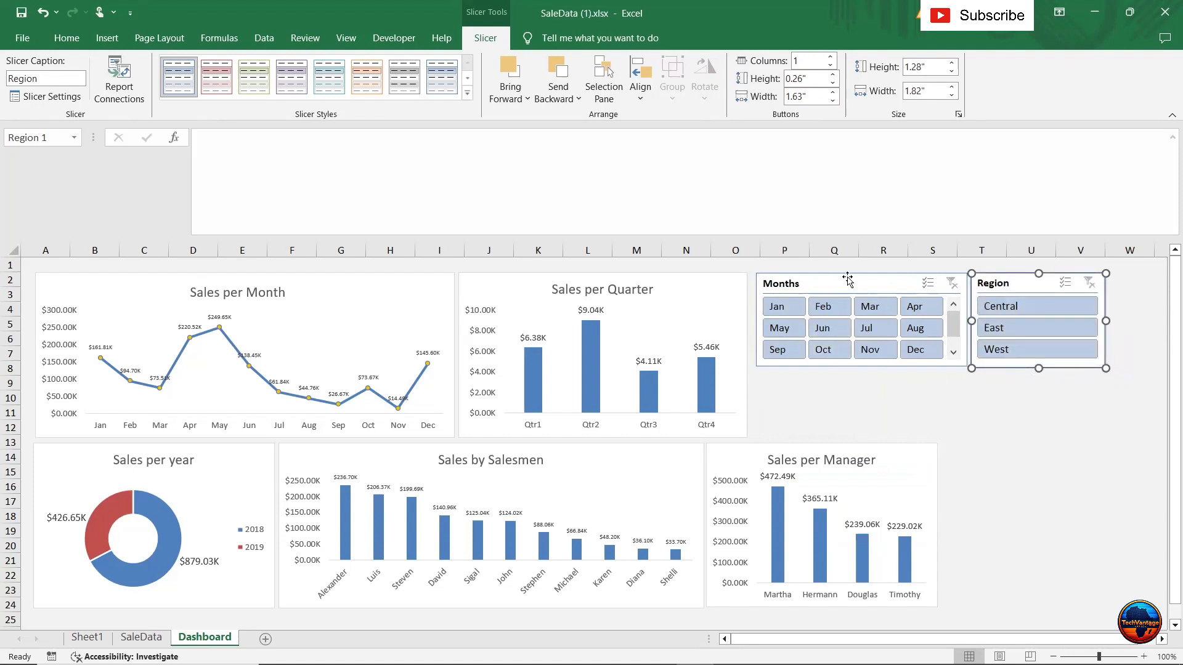
# Set the Months slicer to 3 columns and narrow it to about 2.46", in line with the Sales per Manager chart's edge.
pyautogui.moveTo(846, 301)
pyautogui.mouseDown()
pyautogui.moveTo(839, 327)
pyautogui.moveTo(847, 284)
pyautogui.mouseUp()
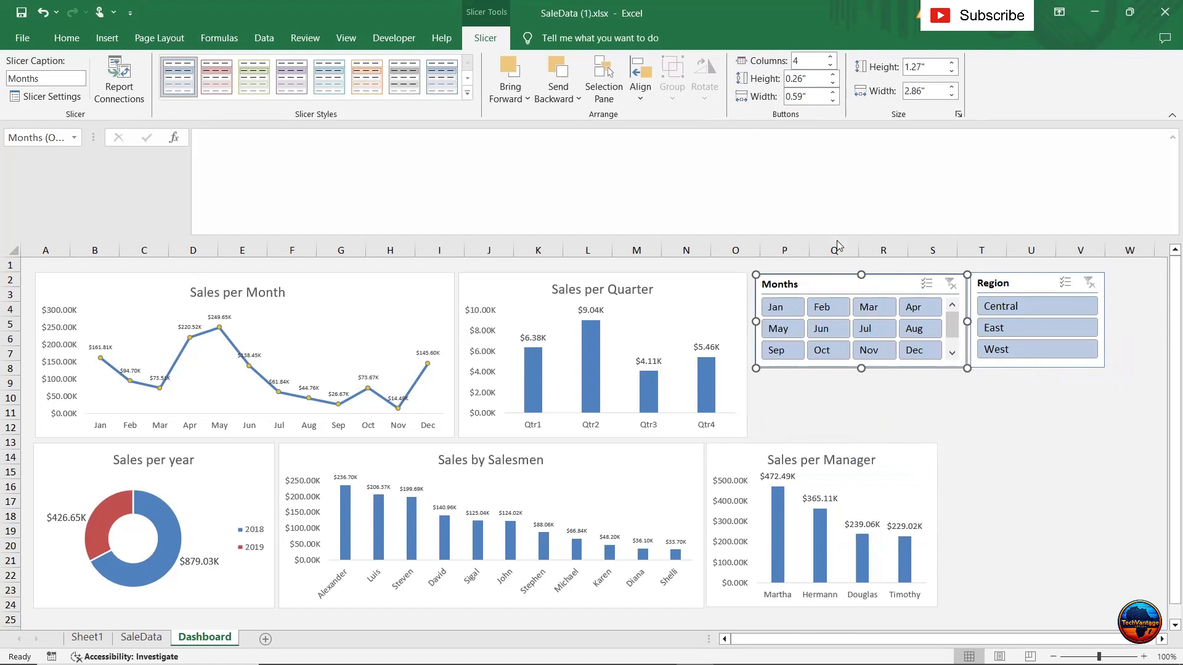
pyautogui.click(830, 65)
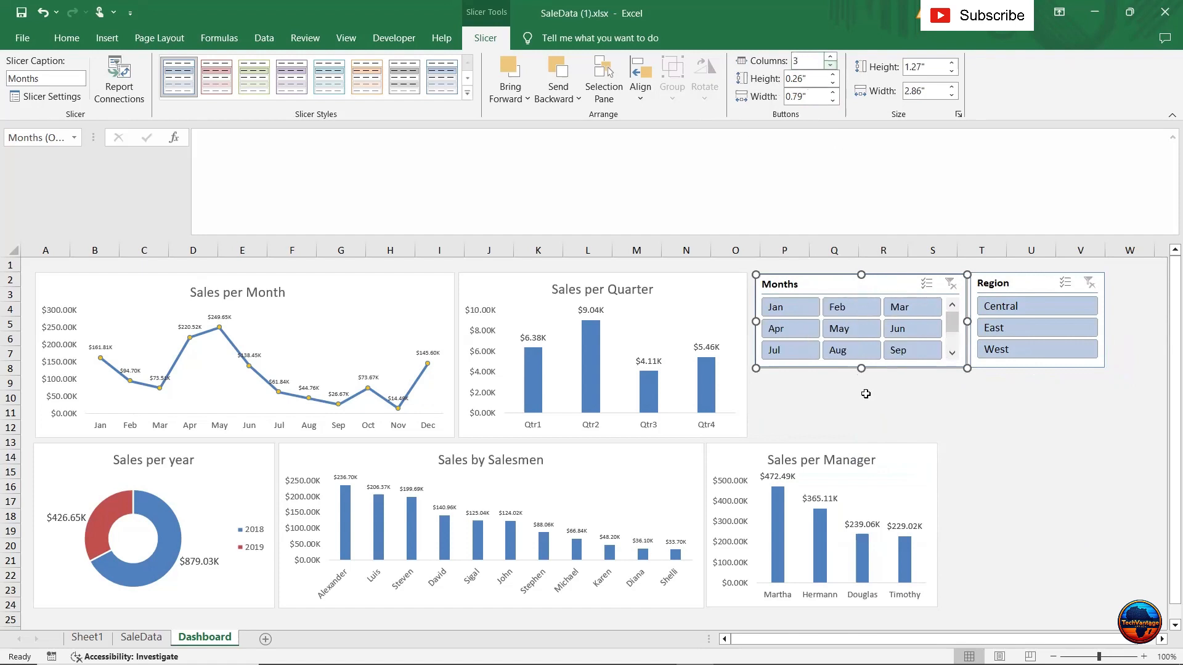
pyautogui.moveTo(939, 328); pyautogui.dragTo(938, 329)
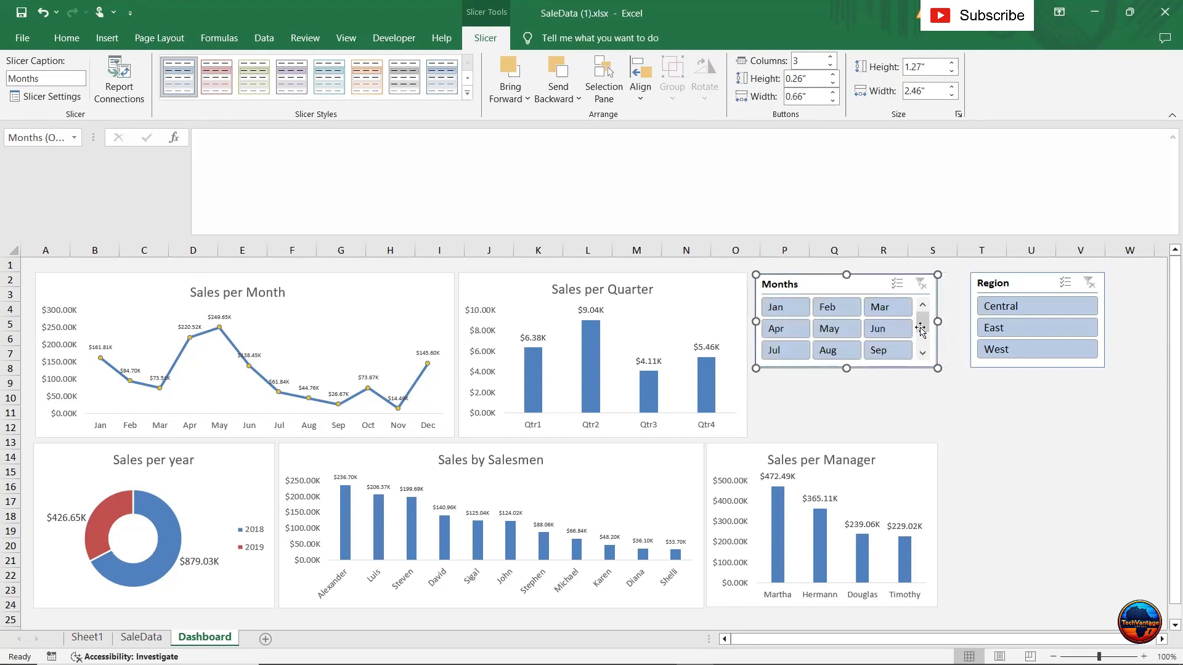
# Increase the Months slicer's height to about 1.57" and move it down to just above the Sales per Manager chart.
pyautogui.moveTo(848, 368); pyautogui.dragTo(836, 392)
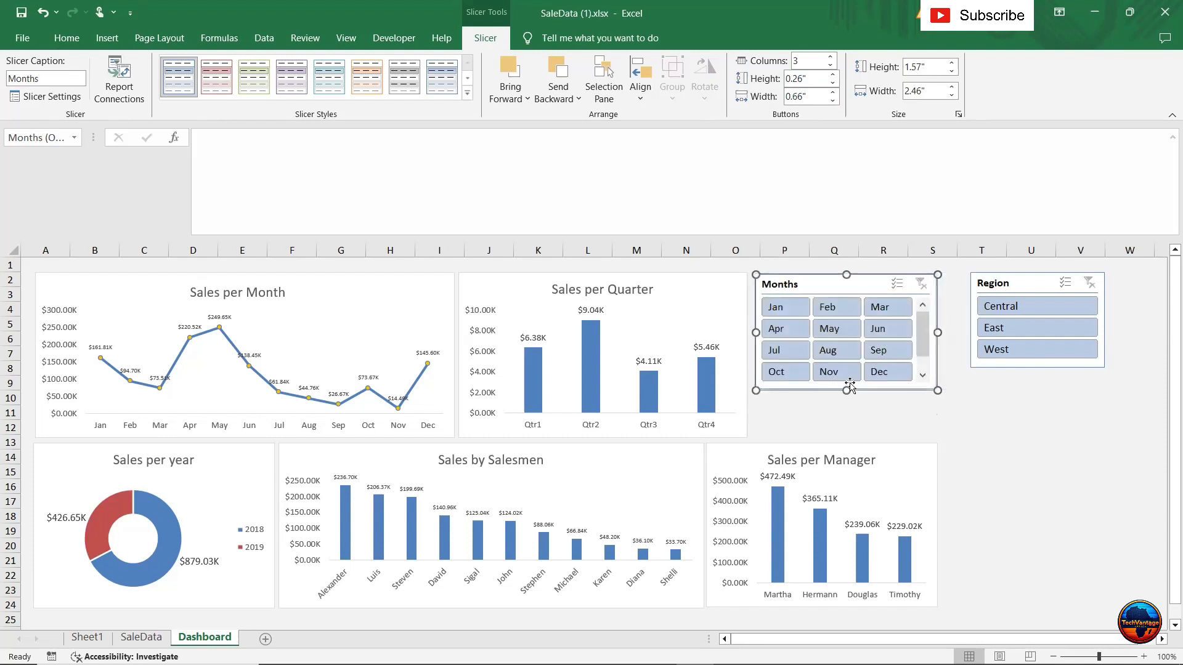
pyautogui.moveTo(823, 284); pyautogui.dragTo(821, 330)
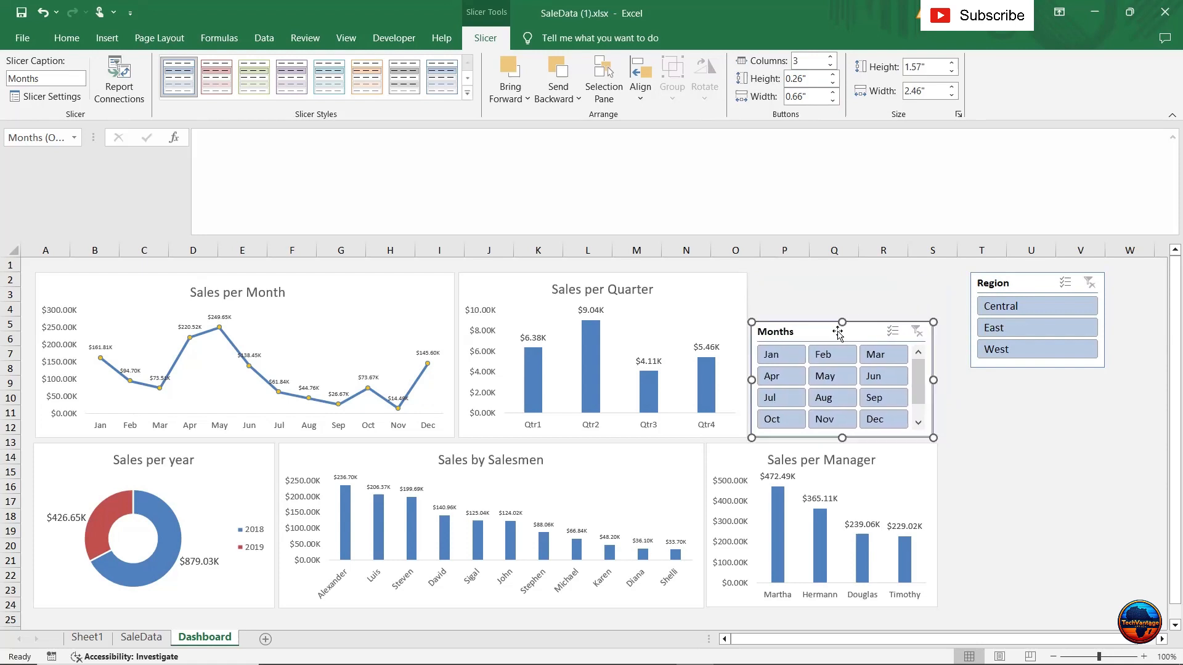
# Turn on multi-select for the Region slicer and arrange its buttons in 3 columns.
pyautogui.click(1065, 285)
pyautogui.click(990, 283)
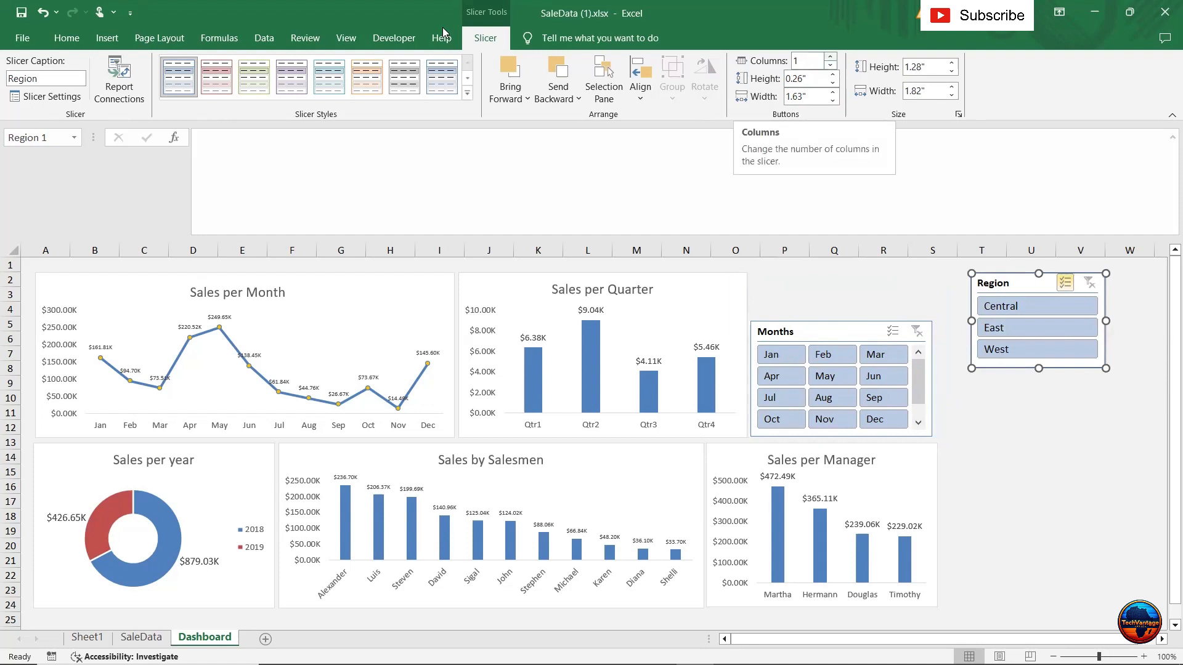
pyautogui.click(830, 56)
pyautogui.click(831, 56)
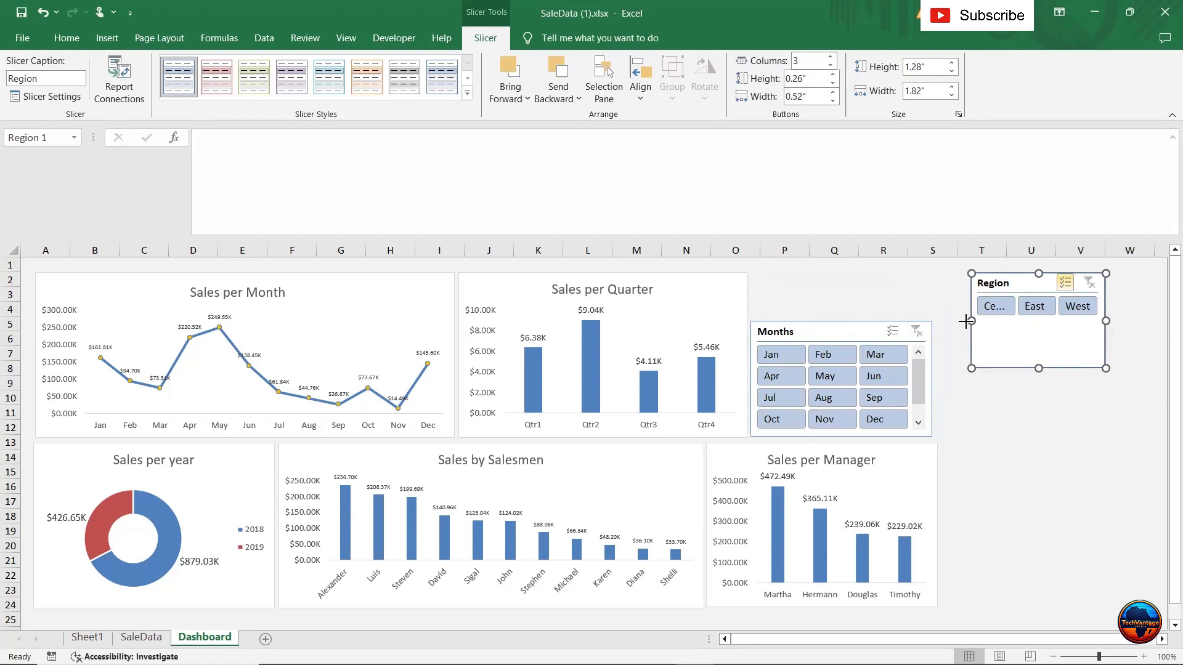
# Resize the Region slicer to about 0.75" high by 2.18" wide and place it directly above the Months slicer.
pyautogui.moveTo(965, 321); pyautogui.dragTo(957, 321)
pyautogui.moveTo(1033, 369); pyautogui.dragTo(811, 276)
# Shorten the Months slicer to about 1.47" high from its upper edge and move the Region slicer down to meet it.
pyautogui.click(863, 335)
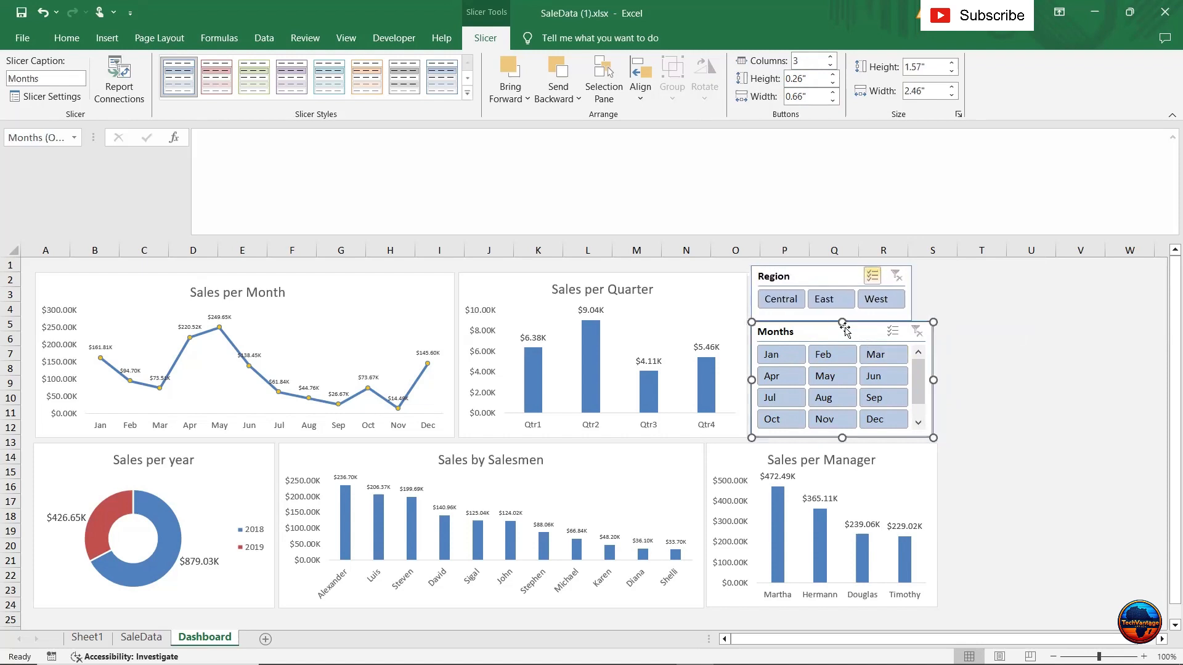
pyautogui.moveTo(842, 323)
pyautogui.mouseDown()
pyautogui.moveTo(850, 342)
pyautogui.moveTo(840, 329)
pyautogui.mouseUp()
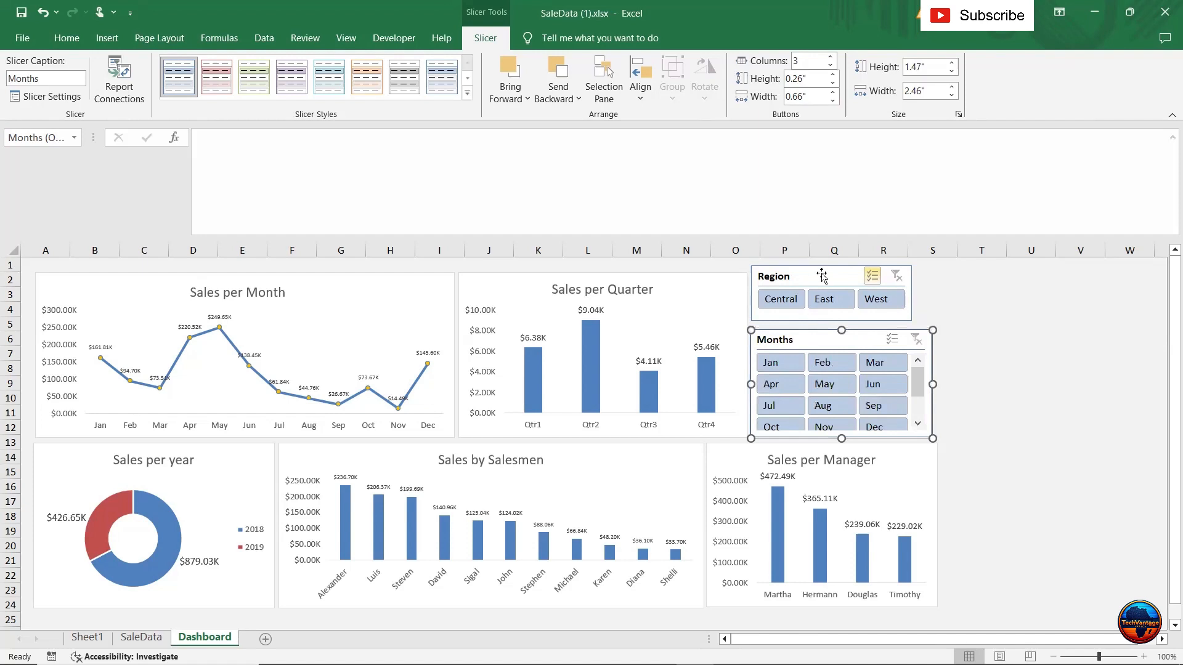
pyautogui.moveTo(823, 273); pyautogui.dragTo(821, 280)
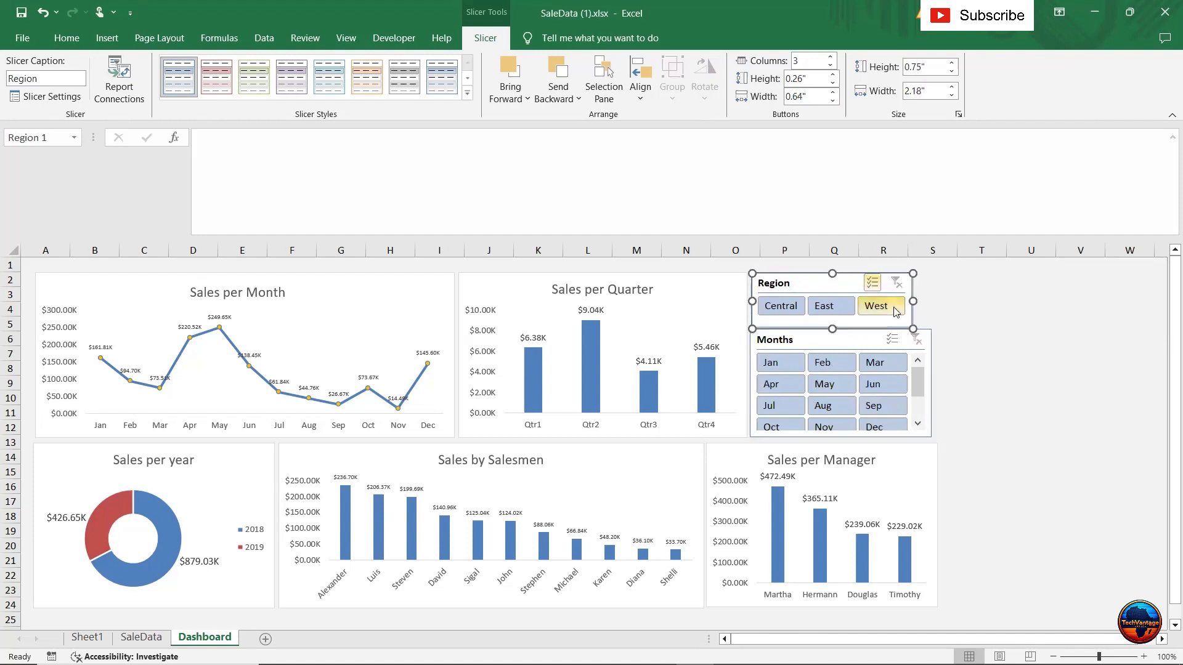
# Widen the Region slicer to about 2.52" and the Months slicer to match, in line with the Sales per Manager chart's edge.
pyautogui.moveTo(914, 300); pyautogui.dragTo(937, 301)
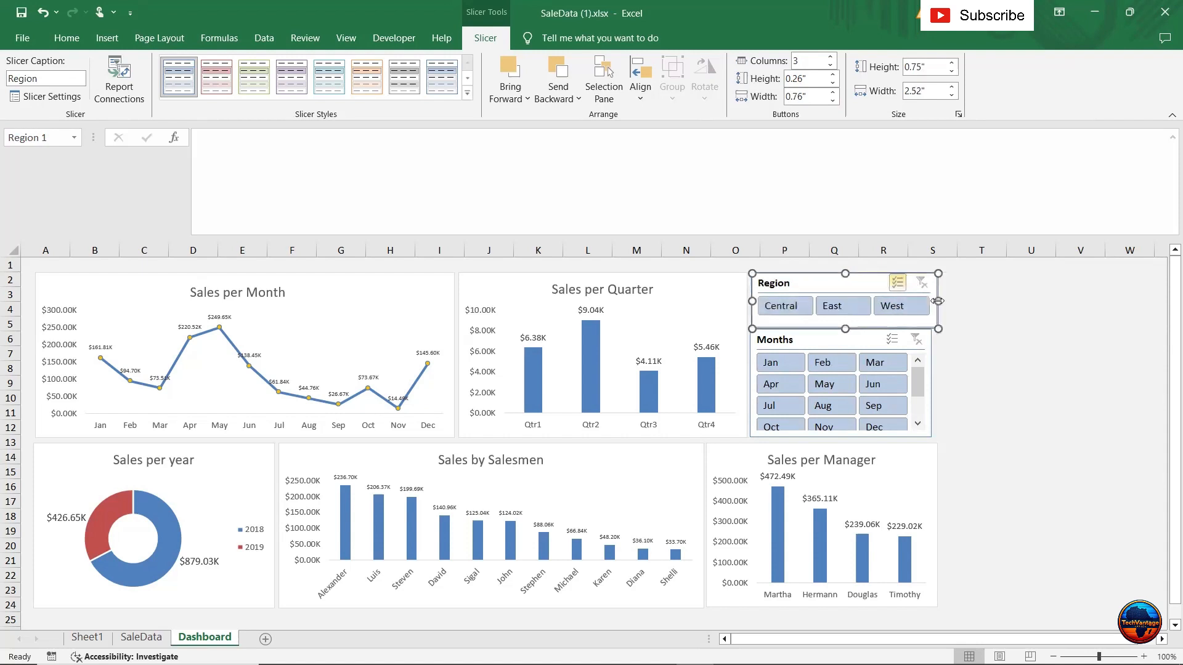
pyautogui.click(941, 381)
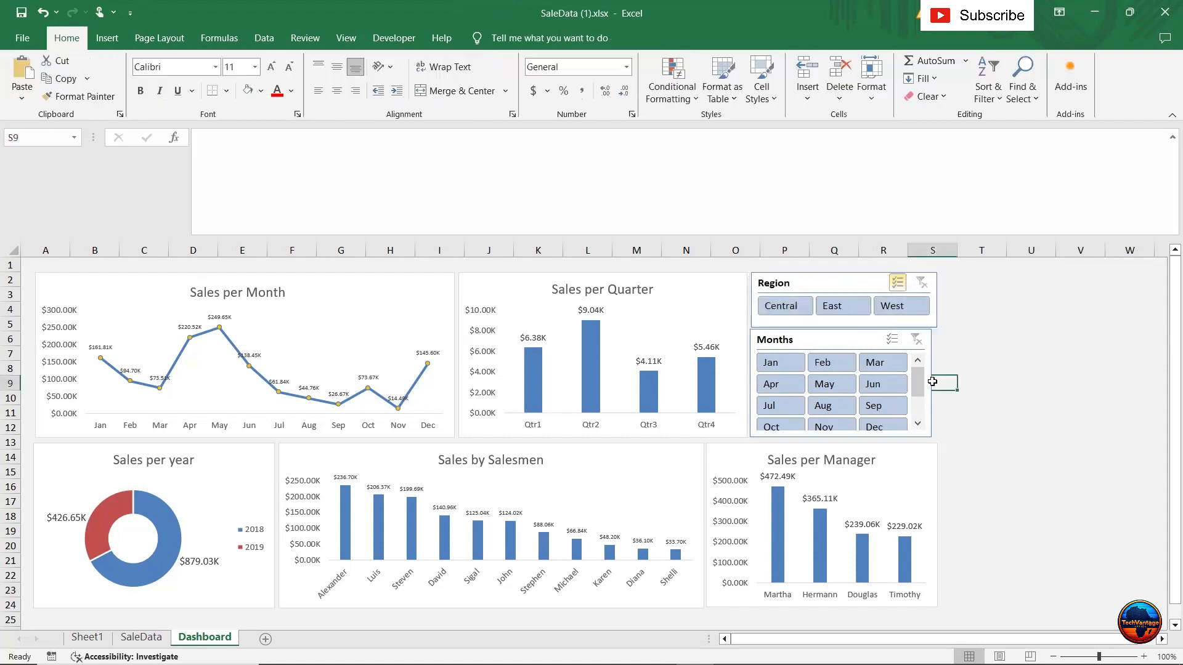
pyautogui.click(908, 345)
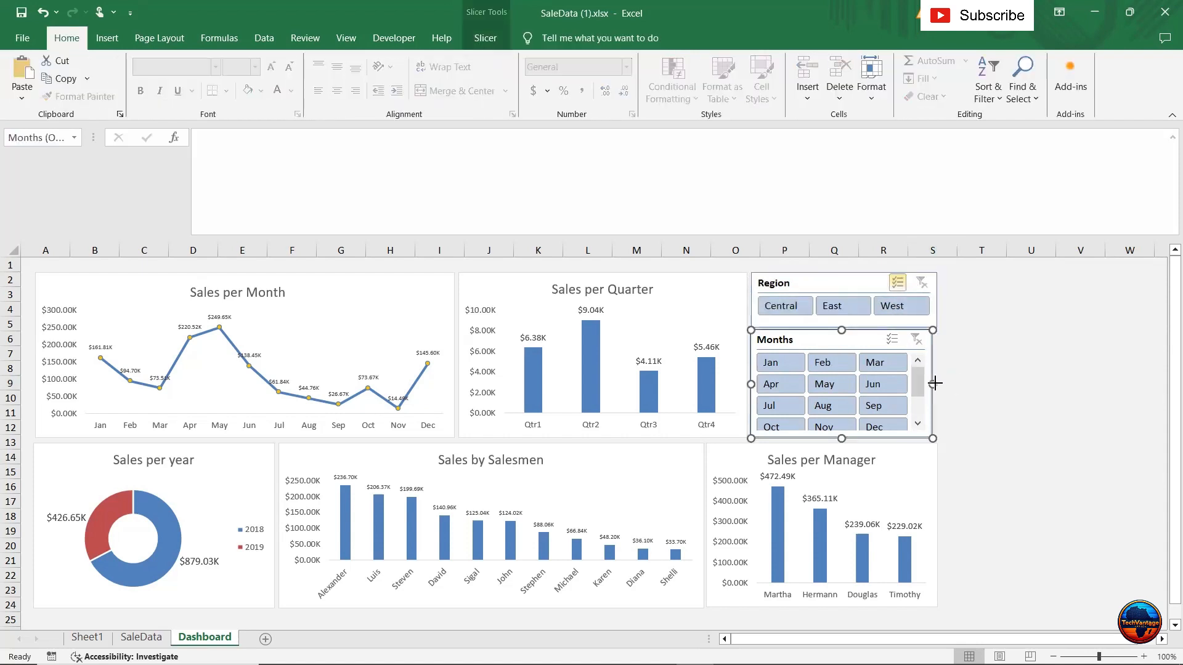
pyautogui.moveTo(934, 385); pyautogui.dragTo(937, 384)
pyautogui.click(1033, 392)
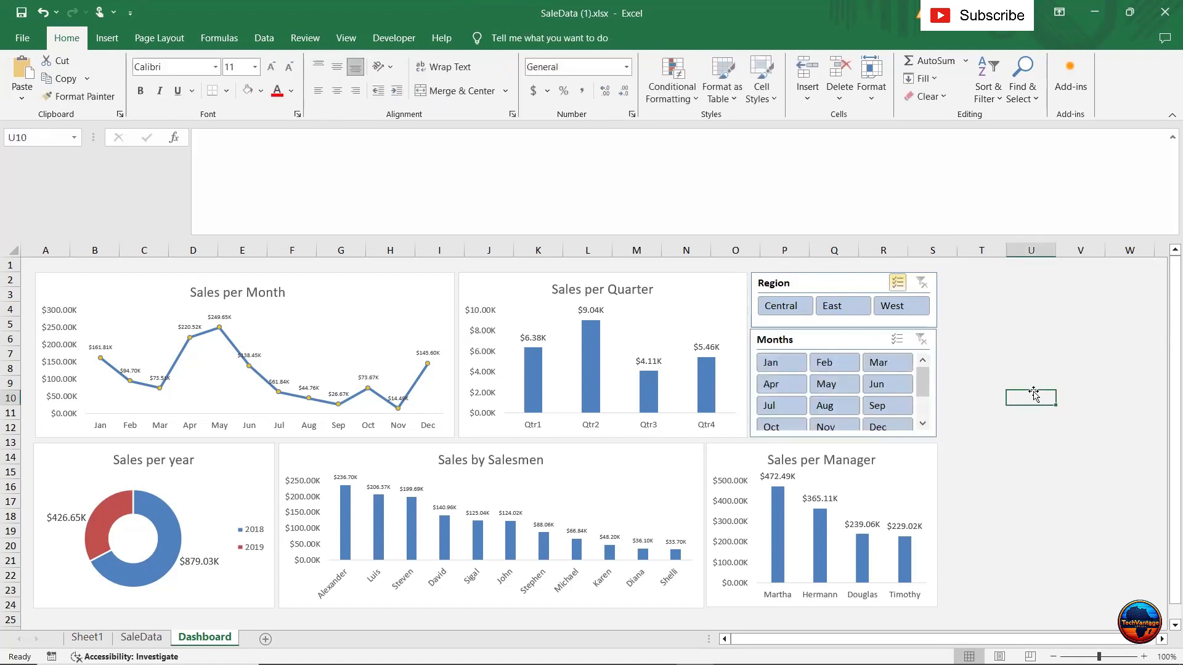
pyautogui.click(984, 401)
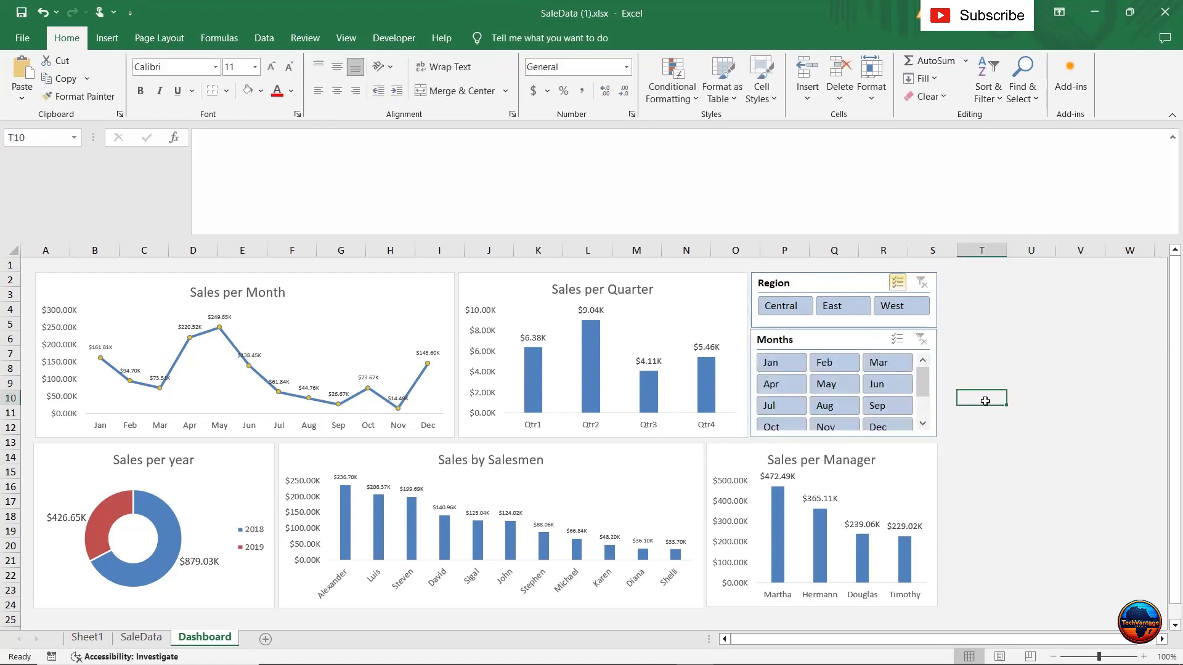
# Test the Region slicer by toggling the Central, East and West buttons in turn.
pyautogui.click(781, 312)
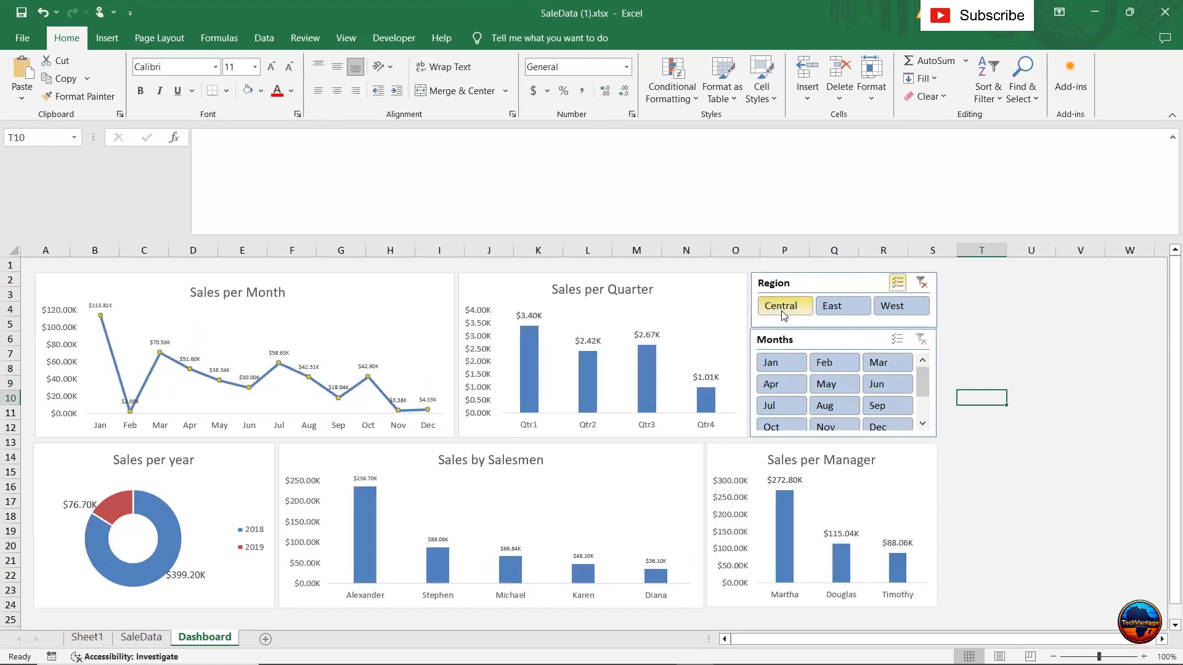
pyautogui.click(837, 311)
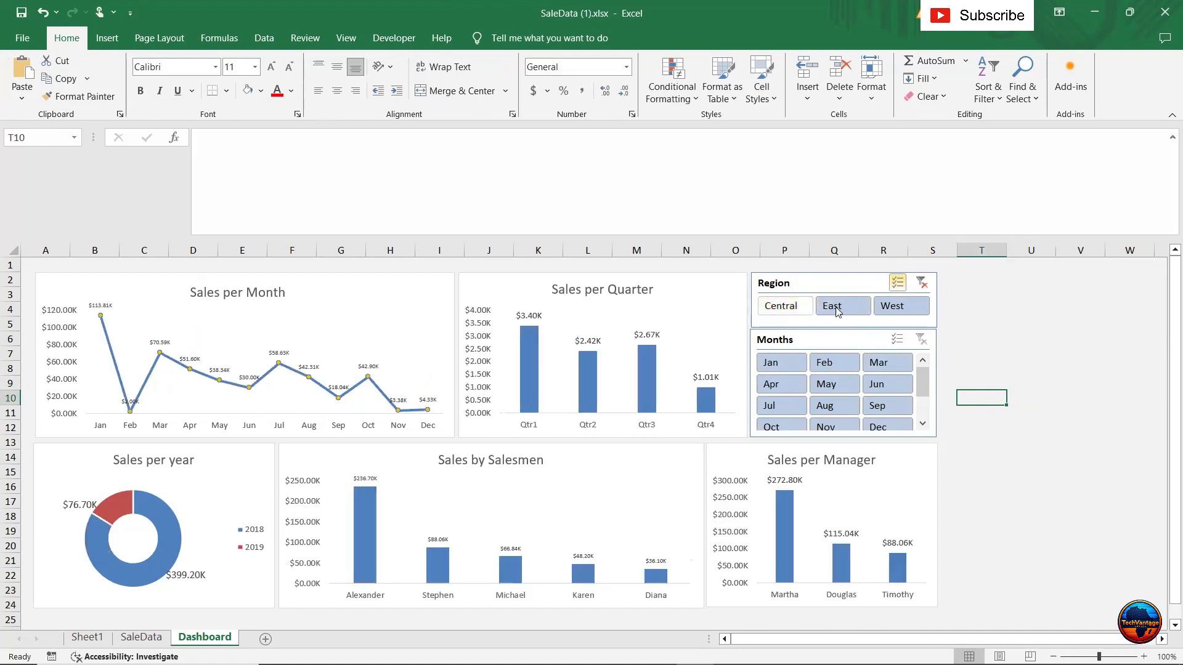
pyautogui.click(890, 310)
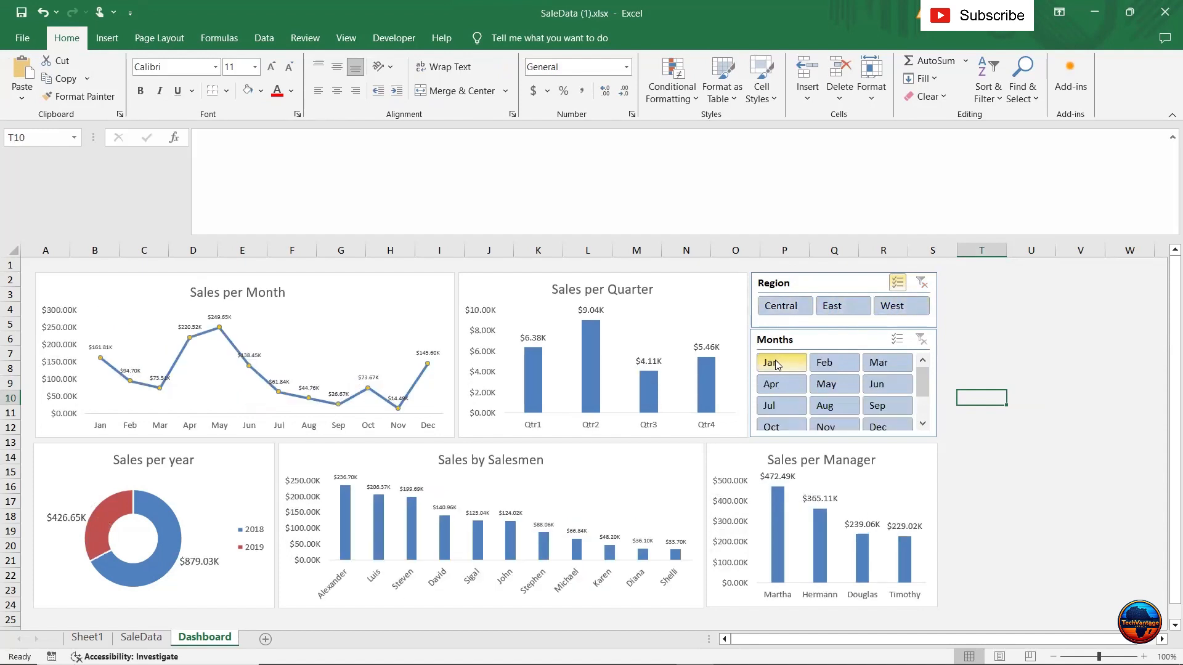
# Filter the dashboard to Jan and then Feb, and exclude Central and East in the Region slicer.
pyautogui.click(776, 364)
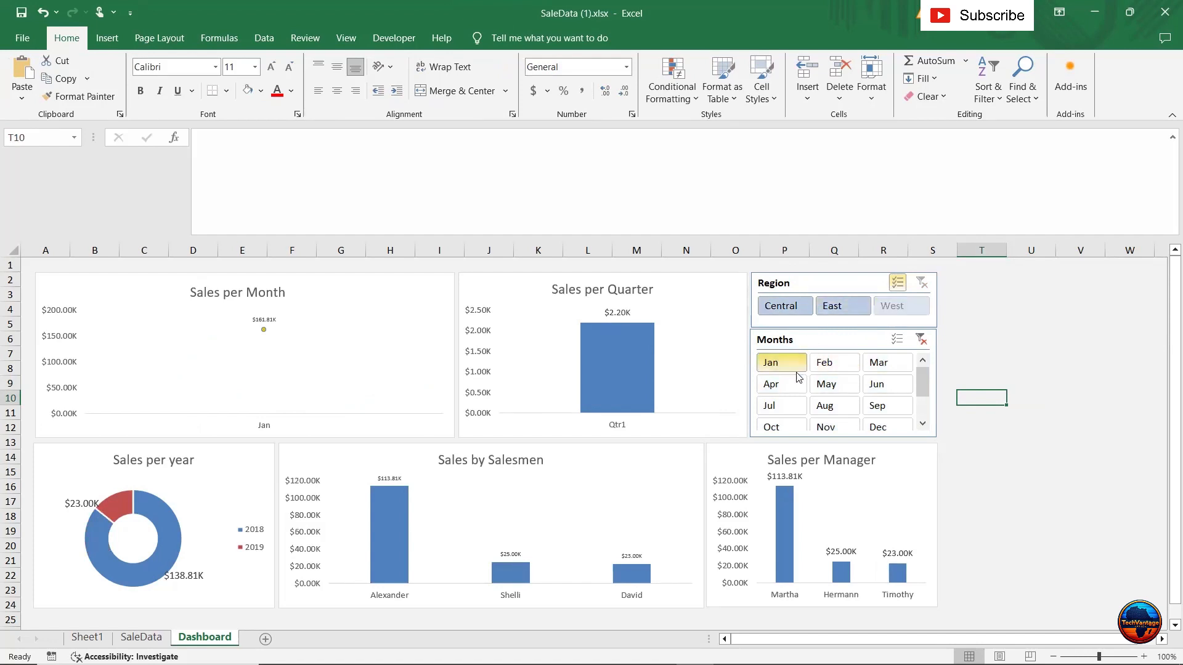
pyautogui.click(831, 366)
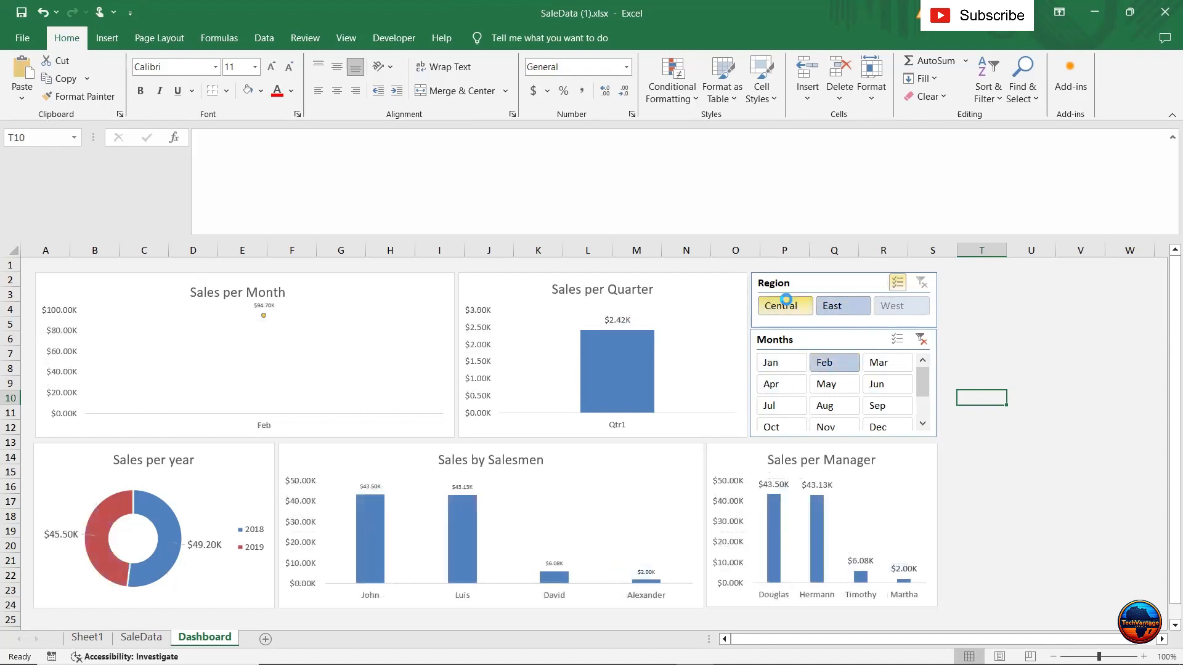
pyautogui.click(788, 303)
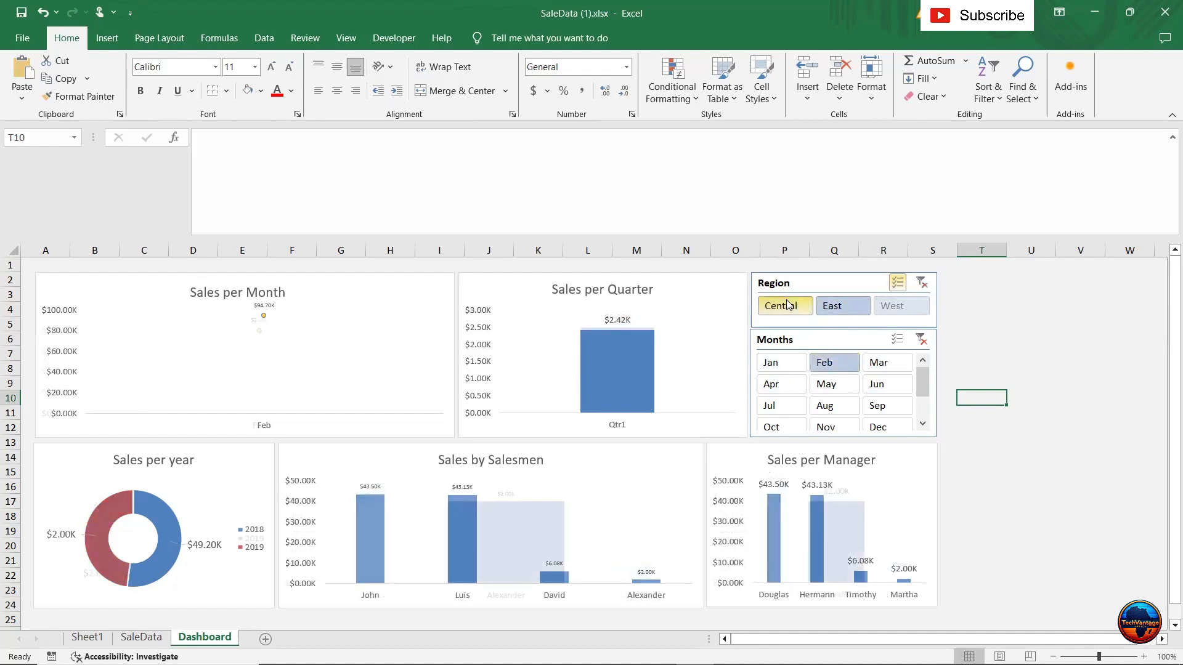
pyautogui.click(837, 310)
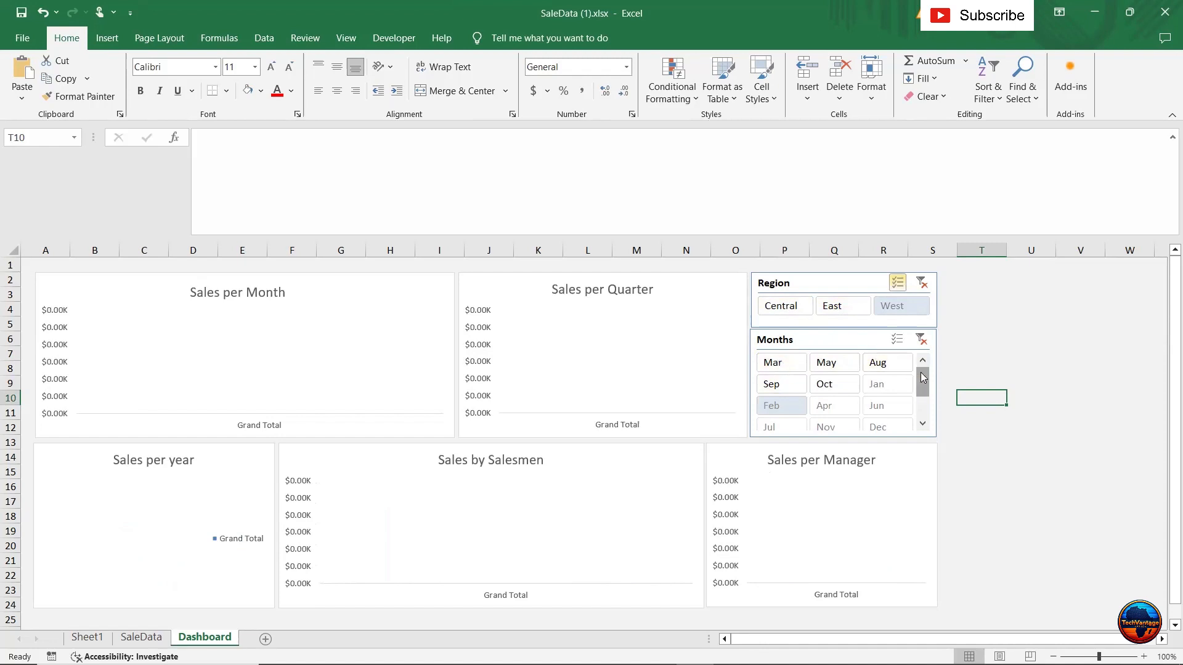
# Clear the filters on the Months and Region slicers.
pyautogui.click(921, 340)
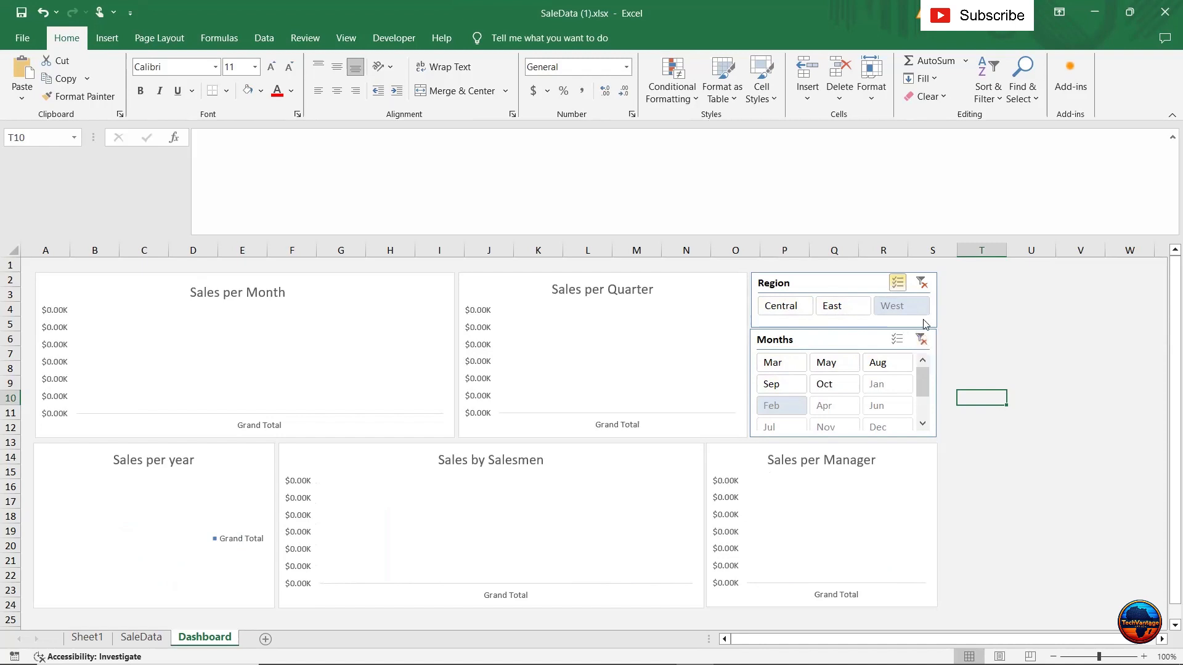
pyautogui.click(922, 283)
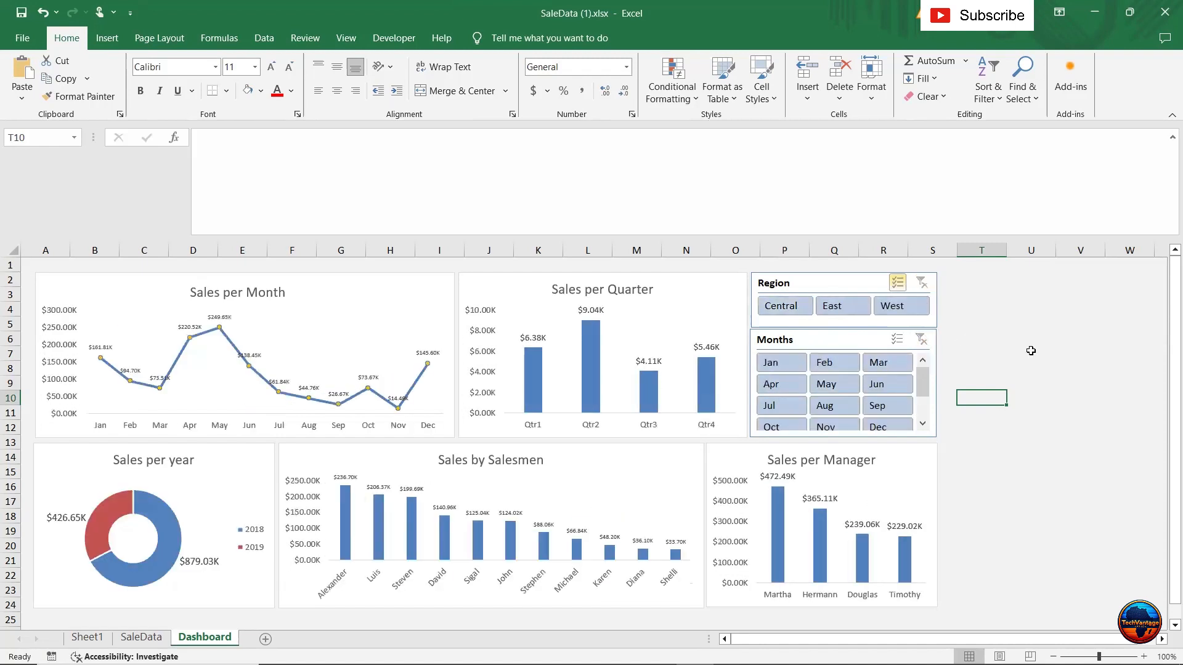